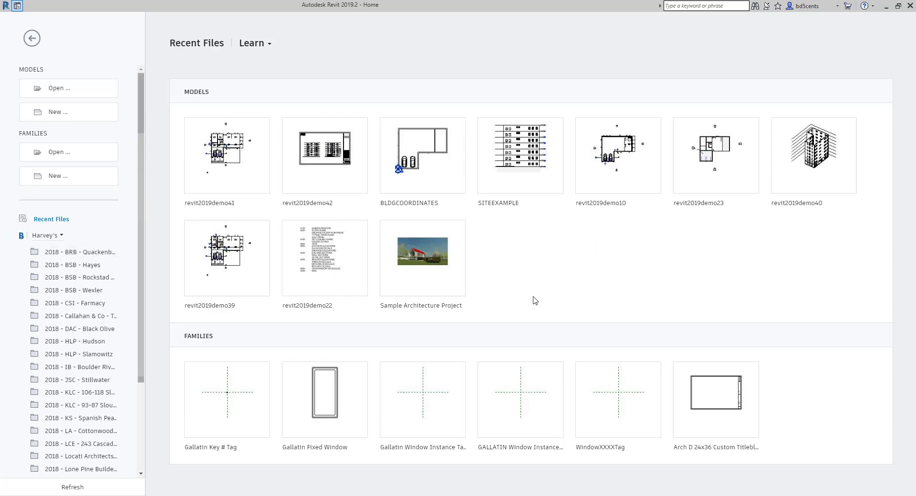
Step: Open the recent model revit2019demo40 and display its Level 1 floor plan
{"action": "left_click", "coordinate": [816, 157]}
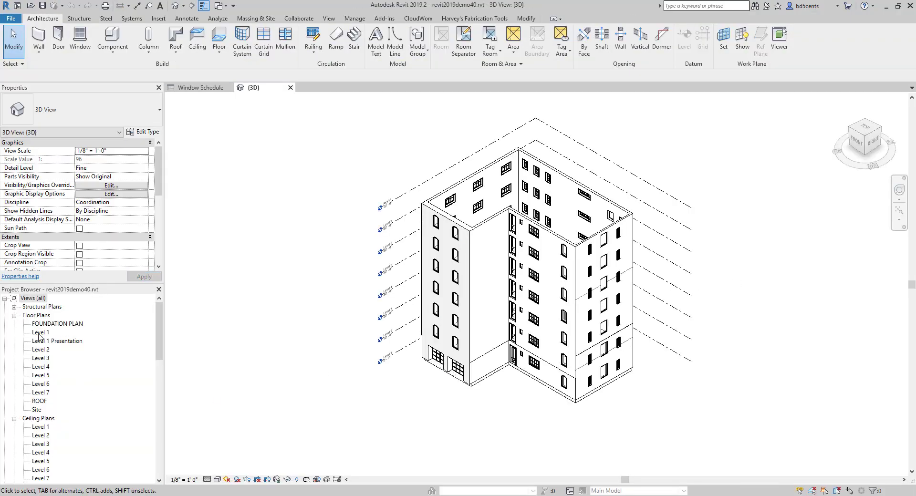
{"action": "double_click", "coordinate": [40, 333]}
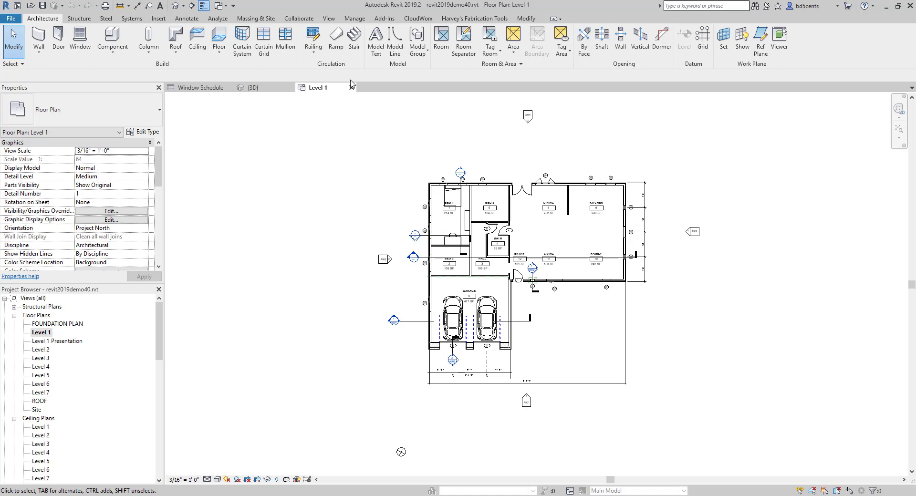
Step: Rename the project phase Existing as As-Built in the phasing settings
{"action": "left_click", "coordinate": [355, 20]}
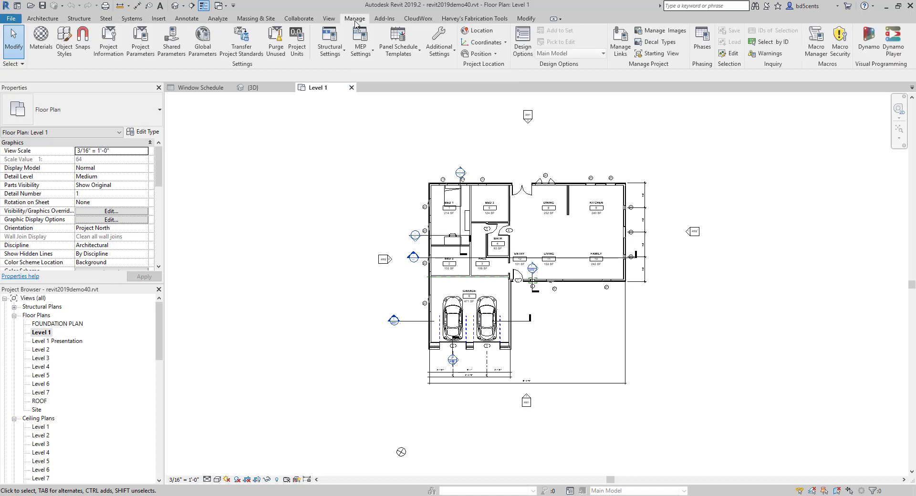
{"action": "left_click", "coordinate": [702, 42]}
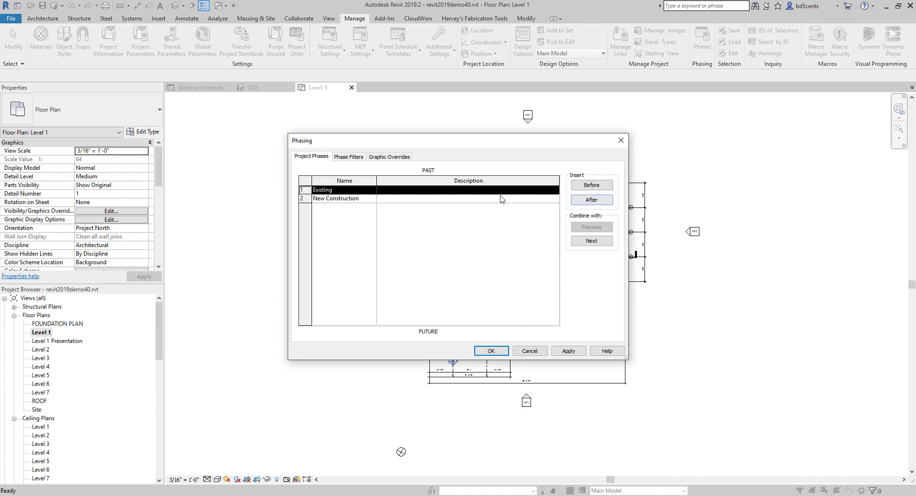
{"action": "left_click", "coordinate": [351, 190]}
{"action": "type", "text": "As-Built"}
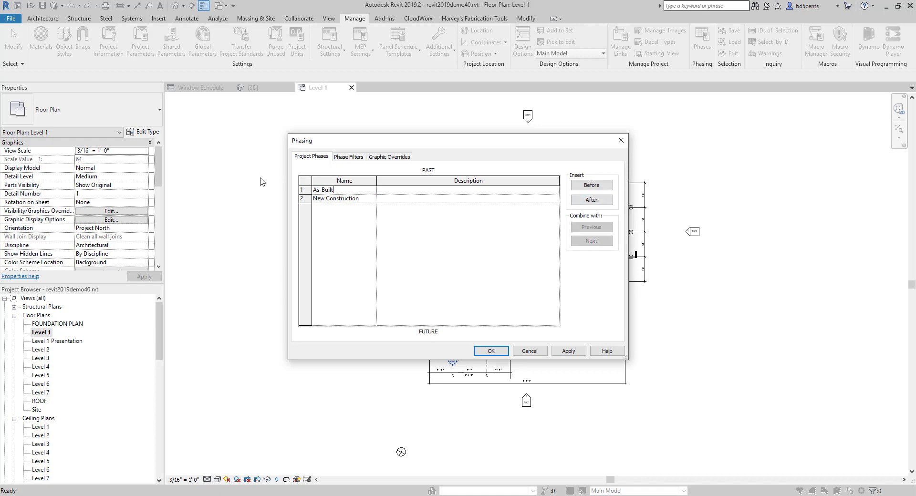
{"action": "key", "text": "Return"}
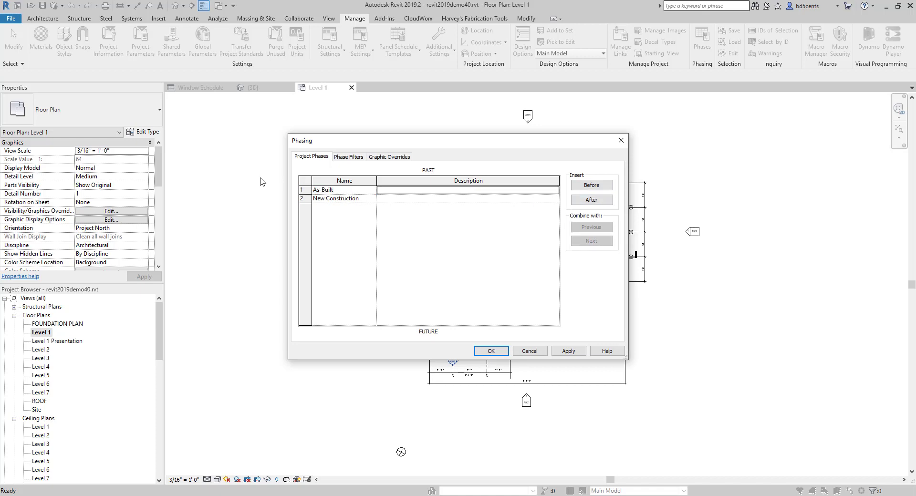
Step: Insert a project phase after As-Built and name it Demolition
{"action": "left_click", "coordinate": [340, 190]}
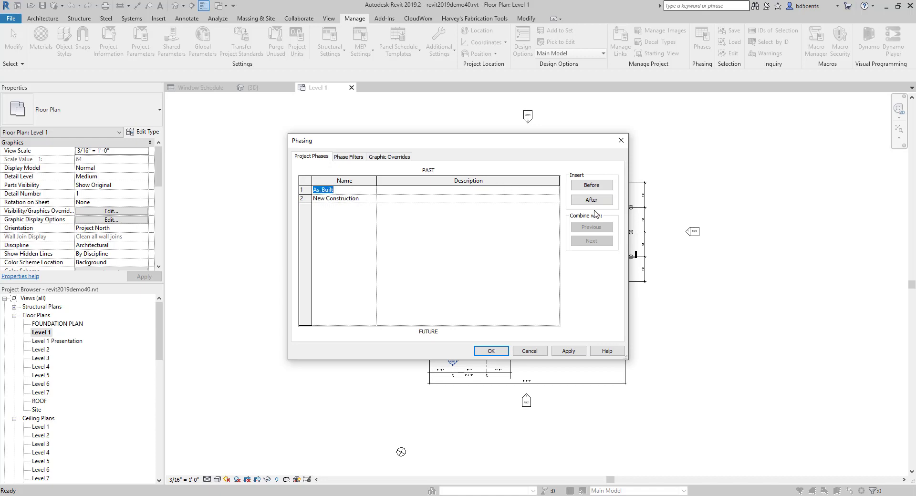
{"action": "left_click", "coordinate": [592, 200]}
{"action": "left_click", "coordinate": [347, 199]}
{"action": "left_click", "coordinate": [346, 198]}
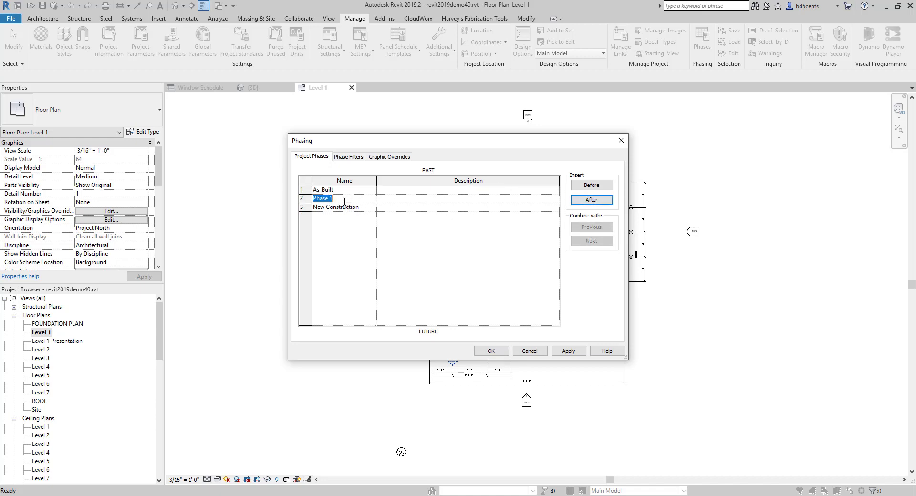
{"action": "type", "text": "Demolition"}
Step: Give the As-Built phase the description "Documentation of existing systems"
{"action": "left_click", "coordinate": [410, 196]}
{"action": "left_click", "coordinate": [393, 191]}
{"action": "type", "text": "Documentation of"}
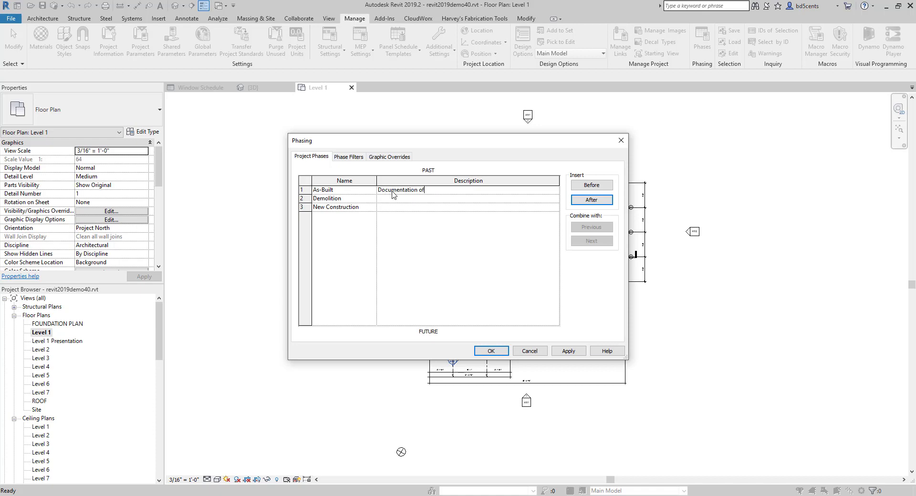
{"action": "type", "text": " existing systems"}
{"action": "key", "text": "Return"}
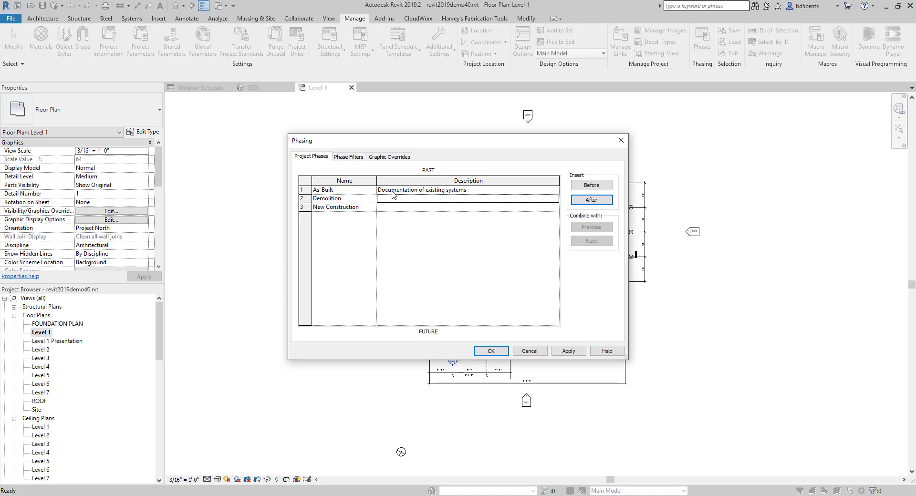
Step: Give the Demolition phase the description "Demolition of existing home components."
{"action": "type", "text": "Demolition "}
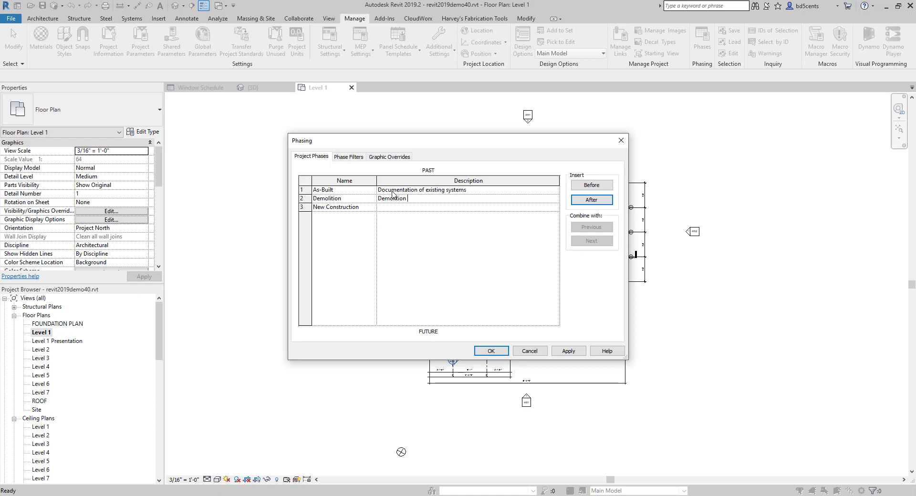
{"action": "type", "text": "of existing home components."}
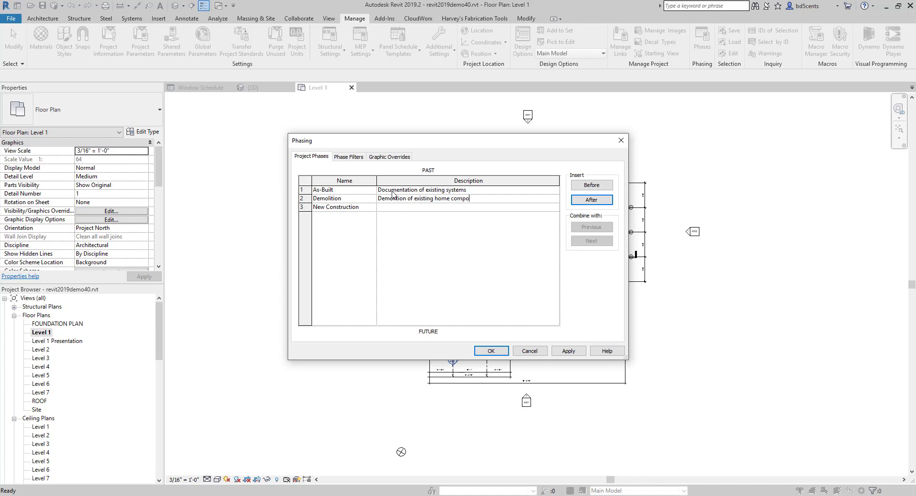
{"action": "key", "text": "Tab"}
{"action": "key", "text": "Tab"}
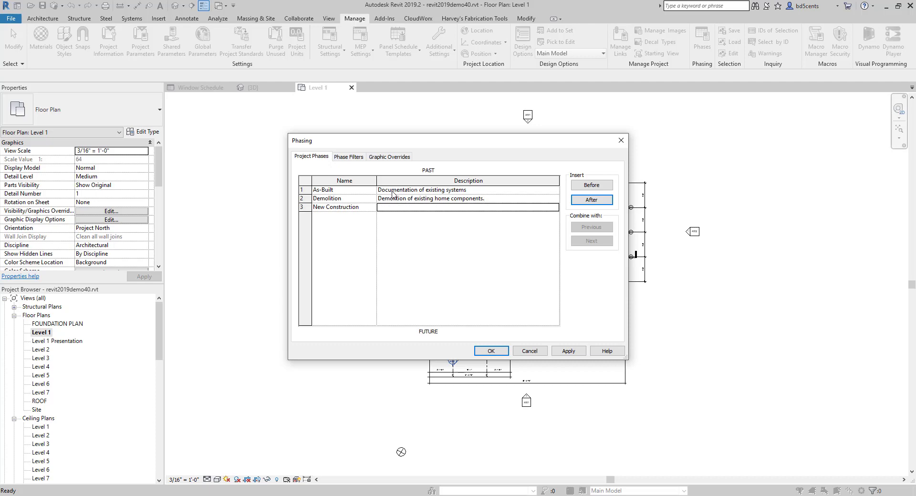
{"action": "type", "text": "Renovate"}
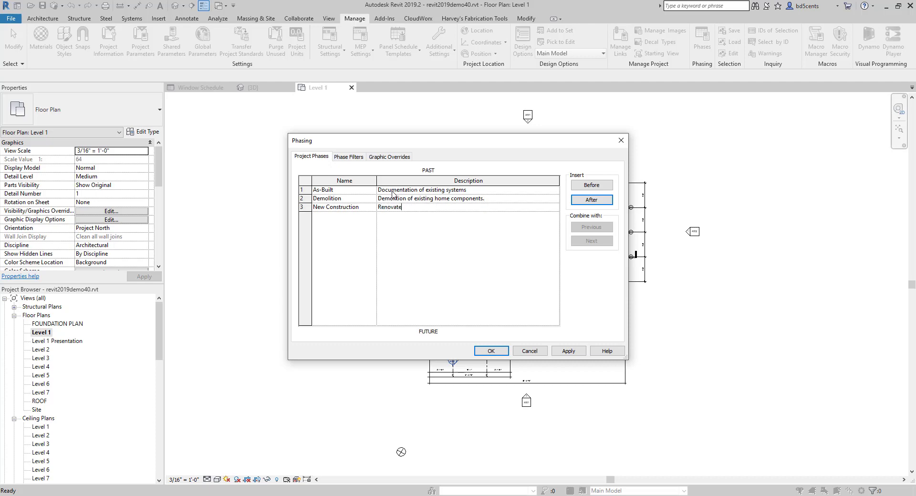
{"action": "type", "text": "d and recon"}
{"action": "key", "text": "BackSpace"}
{"action": "key", "text": "BackSpace"}
{"action": "key", "text": "BackSpace"}
{"action": "key", "text": "BackSpace"}
{"action": "key", "text": "BackSpace"}
{"action": "key", "text": "BackSpace"}
{"action": "key", "text": "BackSpace"}
{"action": "key", "text": "BackSpace"}
{"action": "key", "text": "BackSpace"}
{"action": "key", "text": "BackSpace"}
{"action": "key", "text": "BackSpace"}
{"action": "key", "text": "BackSpace"}
{"action": "key", "text": "BackSpace"}
{"action": "key", "text": "BackSpace"}
{"action": "key", "text": "BackSpace"}
{"action": "key", "text": "BackSpace"}
{"action": "key", "text": "BackSpace"}
{"action": "key", "text": "BackSpace"}
{"action": "key", "text": "BackSpace"}
Step: Describe the New Construction phase as "Newly constructed home components." and accept the phasing settings
{"action": "type", "text": "Newly constructed hom el"}
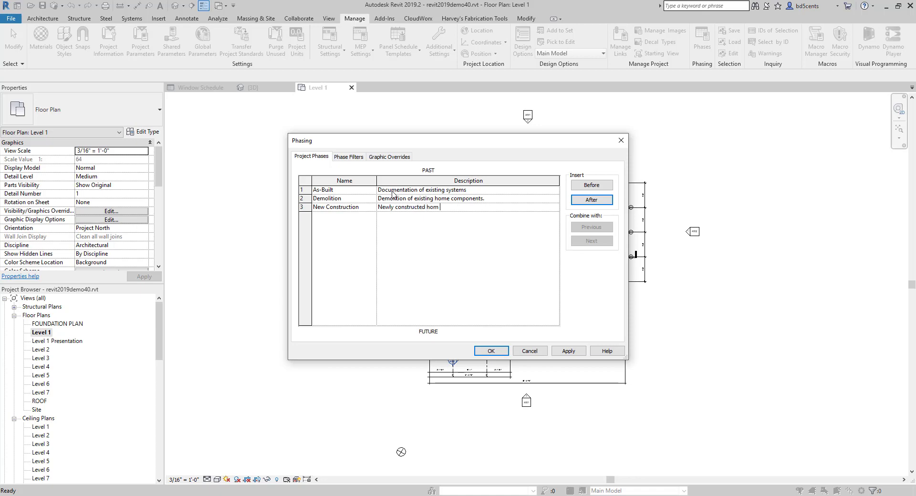
{"action": "key", "text": "BackSpace"}
{"action": "key", "text": "BackSpace"}
{"action": "key", "text": "BackSpace"}
{"action": "type", "text": "e components"}
{"action": "left_click", "coordinate": [565, 352]}
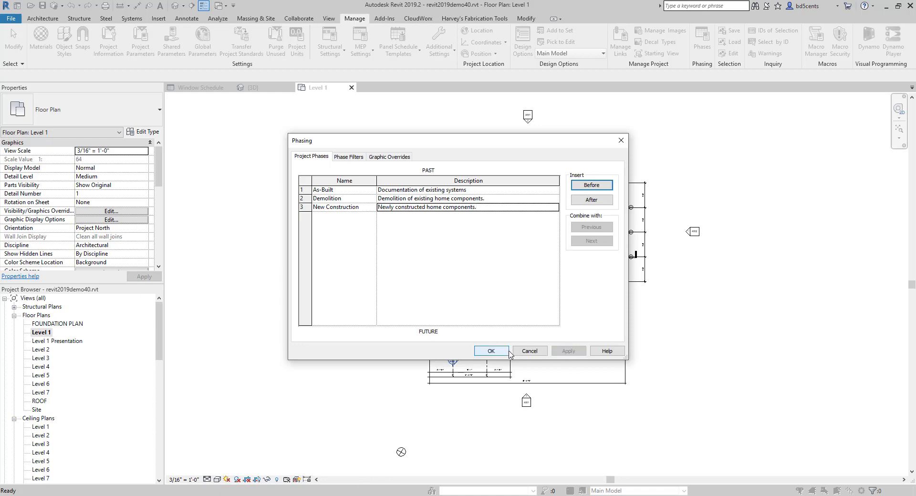
{"action": "left_click", "coordinate": [499, 354]}
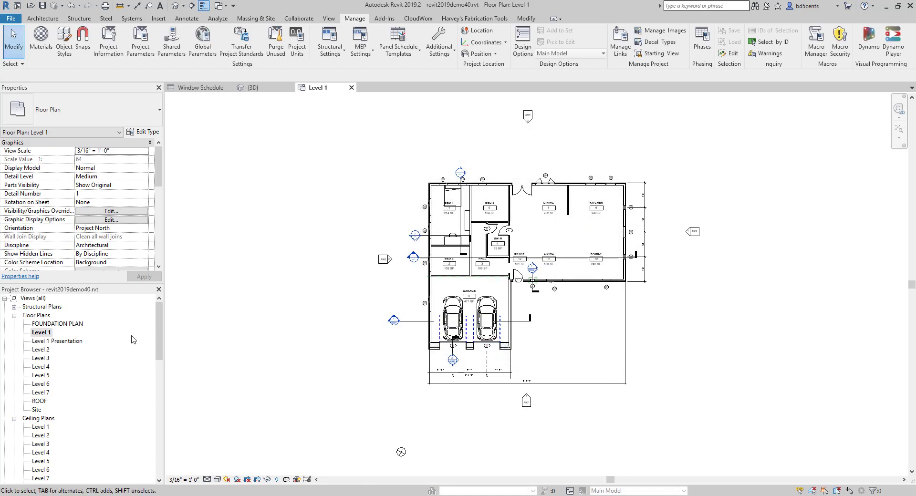
Step: Rename the Level 1 floor plan as Level 1 As-Built, including the corresponding level and views
{"action": "left_click", "coordinate": [47, 333]}
{"action": "right_click", "coordinate": [48, 332]}
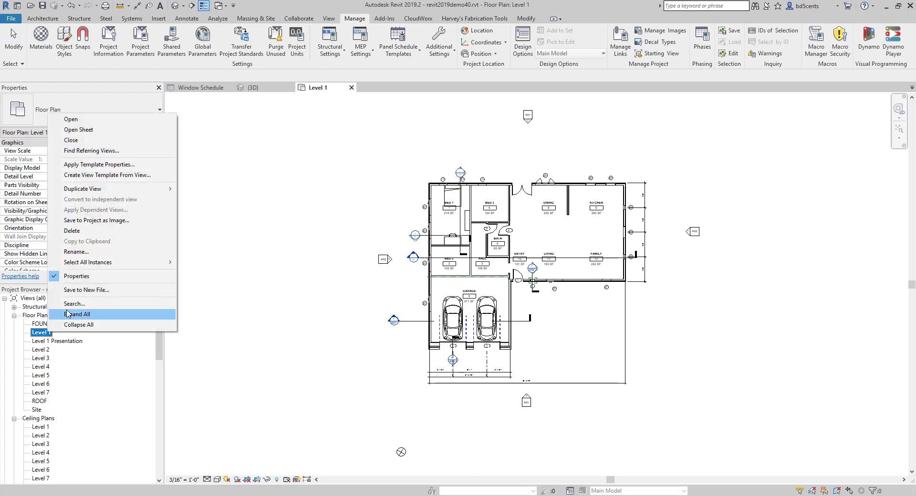
{"action": "left_click", "coordinate": [83, 263]}
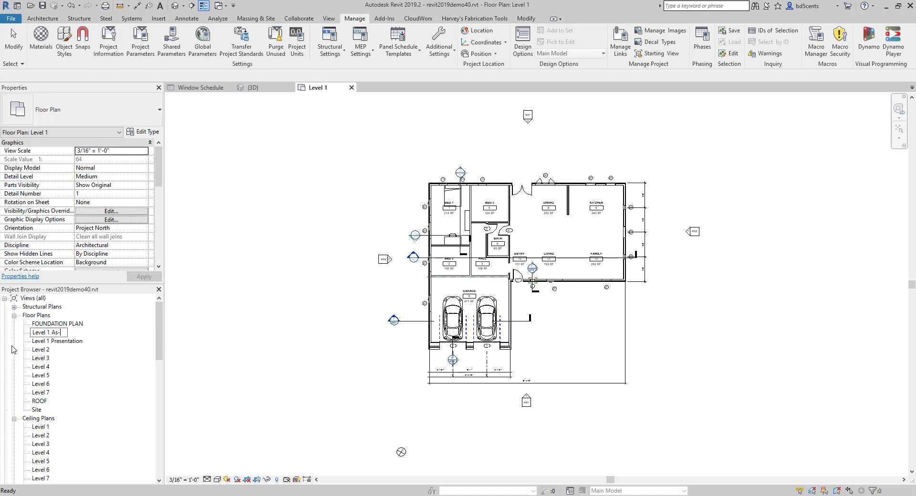
{"action": "key", "text": "Return"}
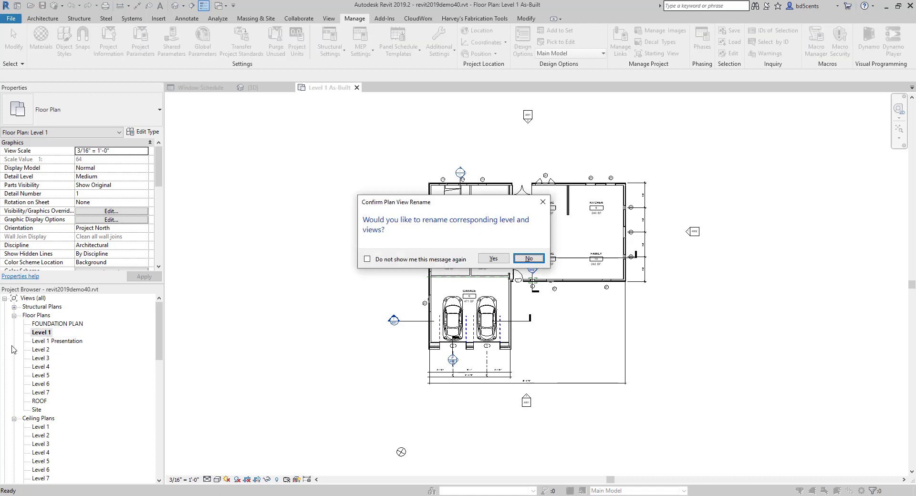
{"action": "left_click", "coordinate": [493, 258]}
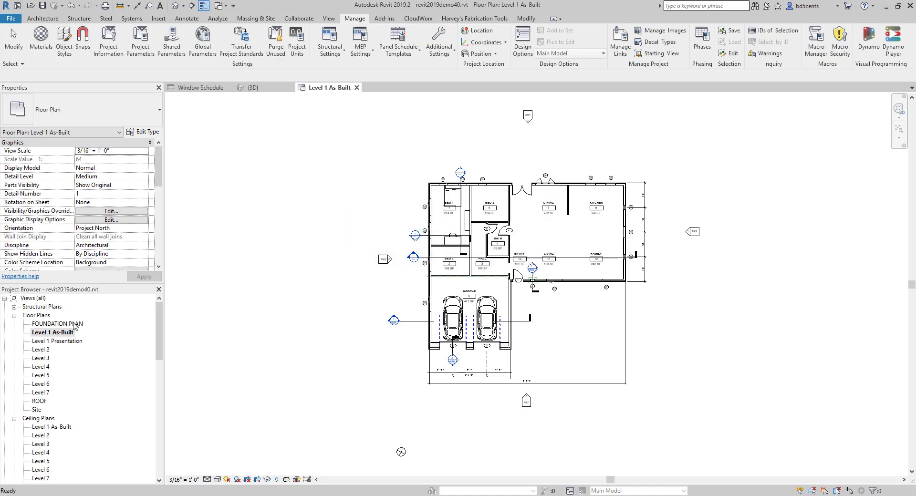
{"action": "left_click", "coordinate": [51, 427]}
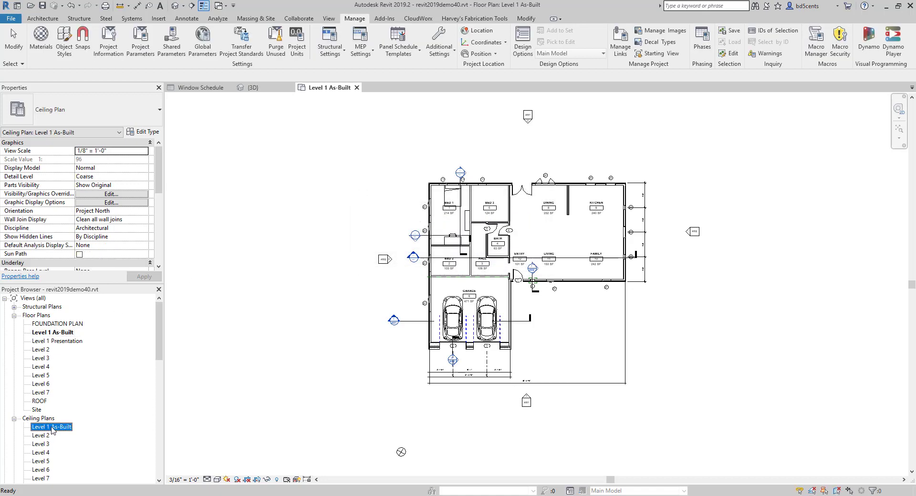
Step: Duplicate the Level 1 As-Built floor plan with detailing
{"action": "left_click", "coordinate": [54, 333]}
{"action": "right_click", "coordinate": [55, 332]}
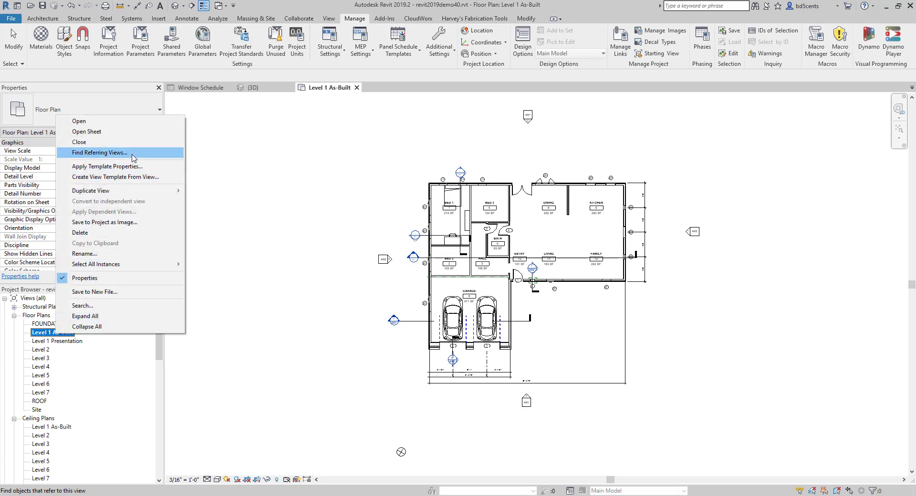
{"action": "mouse_move", "coordinate": [157, 190]}
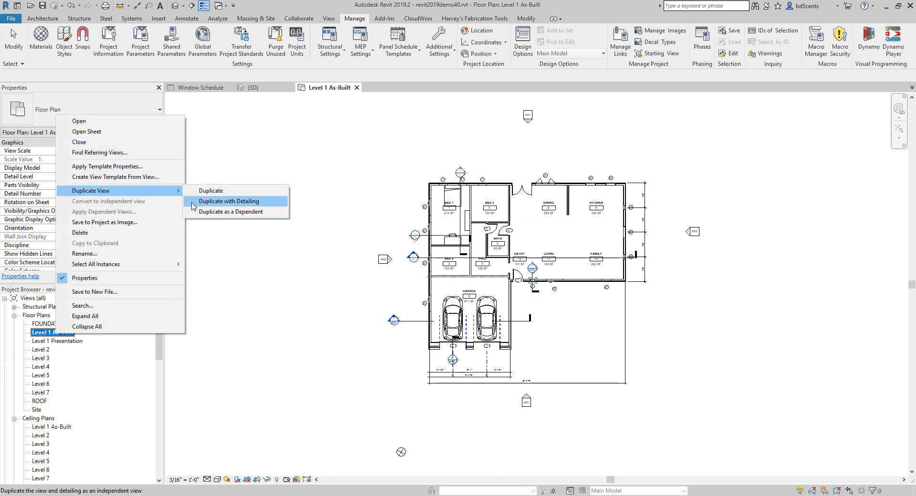
{"action": "left_click", "coordinate": [193, 201]}
Step: Rename the copy of the Level 1 As-Built floor plan as Level 1 Demolition
{"action": "right_click", "coordinate": [75, 341]}
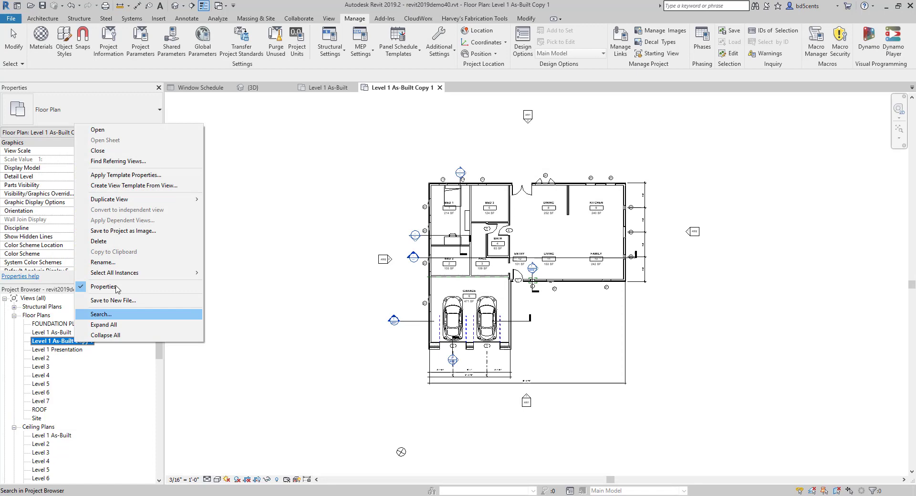
{"action": "left_click", "coordinate": [113, 262]}
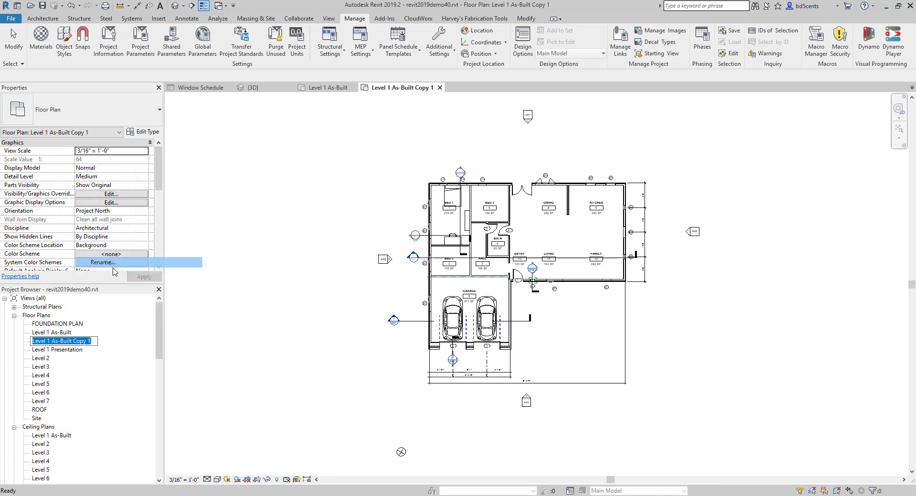
{"action": "right_click", "coordinate": [56, 339]}
{"action": "left_click", "coordinate": [80, 259]}
{"action": "left_click", "coordinate": [55, 340]}
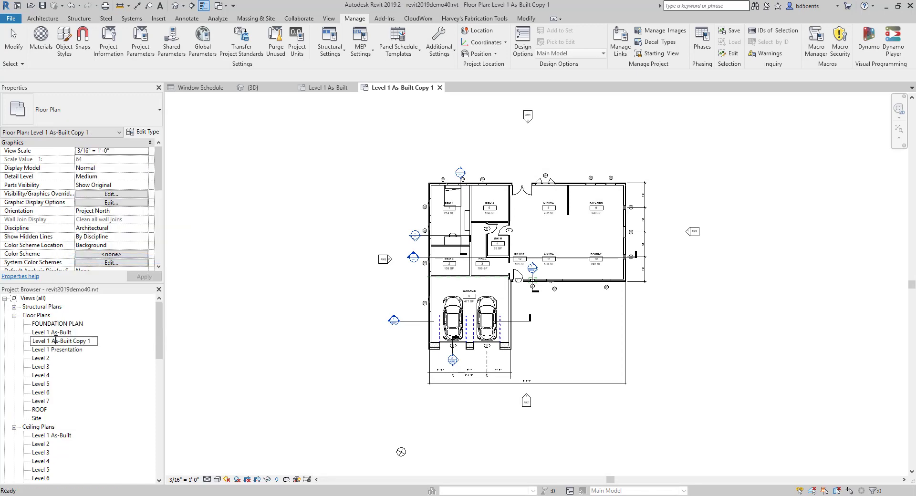
{"action": "left_click_drag", "start_coordinate": [53, 341], "coordinate": [130, 341]}
{"action": "type", "text": "Demolition"}
{"action": "key", "text": "Return"}
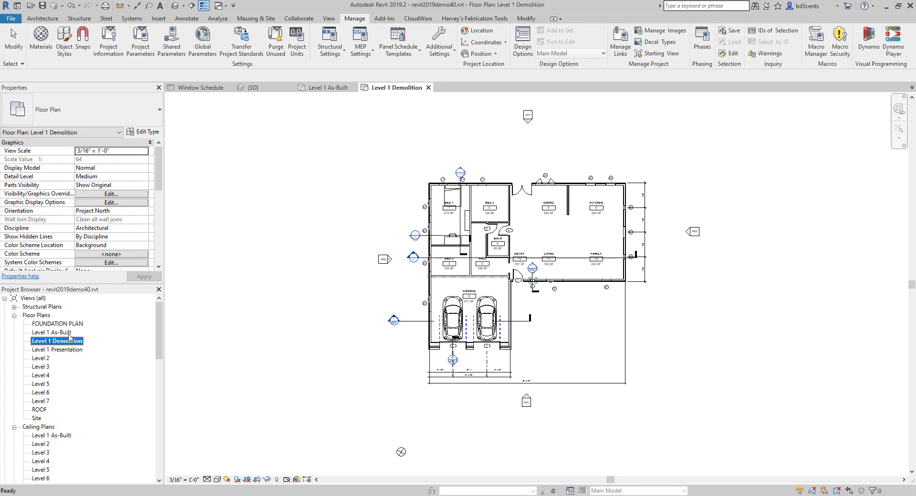
Step: Duplicate the Level 1 Demolition floor plan with detailing
{"action": "right_click", "coordinate": [58, 345]}
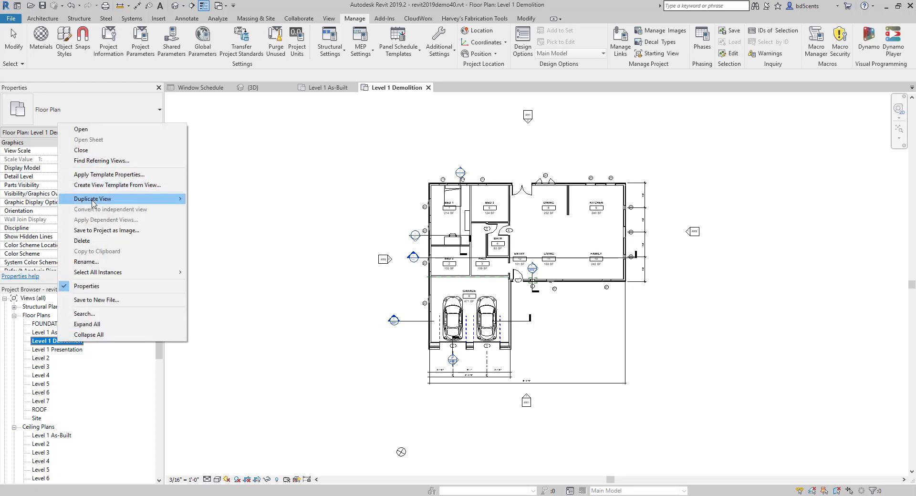
{"action": "mouse_move", "coordinate": [143, 199]}
{"action": "left_click", "coordinate": [216, 210]}
Step: Rename the copy of the Level 1 Demolition floor plan as Level 1 New Construction
{"action": "right_click", "coordinate": [78, 350]}
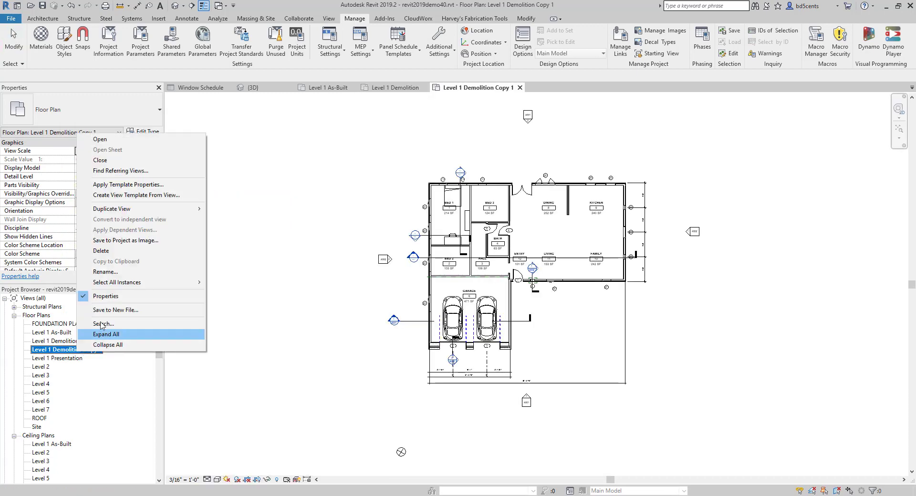
{"action": "left_click", "coordinate": [105, 272]}
{"action": "left_click", "coordinate": [59, 350]}
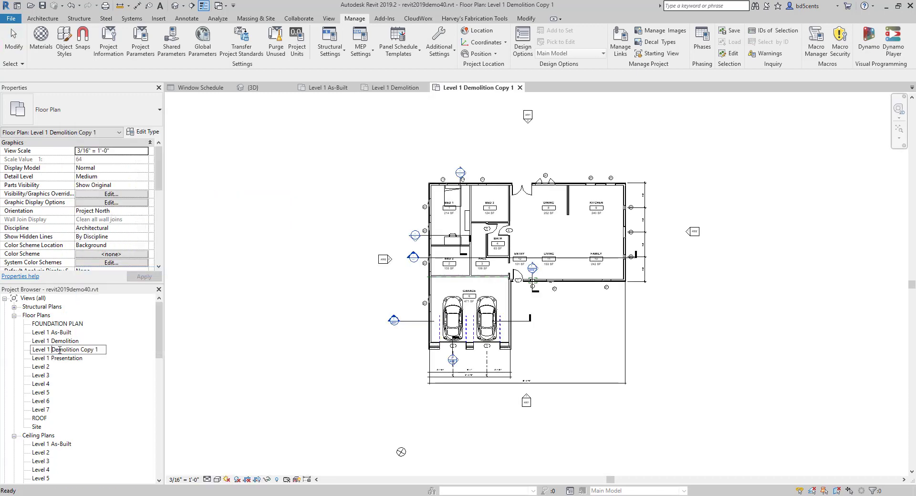
{"action": "left_click_drag", "start_coordinate": [52, 350], "coordinate": [145, 351]}
{"action": "type", "text": "New Construc"}
{"action": "key", "text": "Return"}
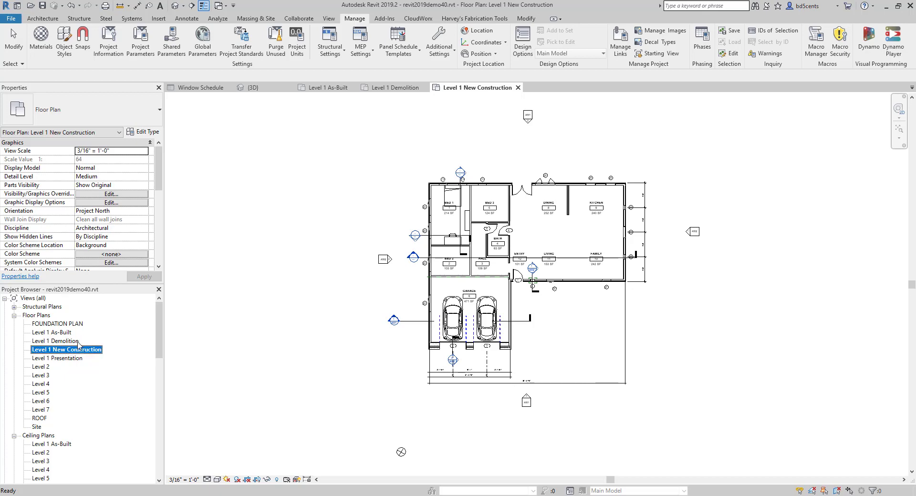
Step: View the Level 1 As-Built, Level 1 Demolition and Level 1 New Construction floor plans one after another
{"action": "double_click", "coordinate": [67, 333]}
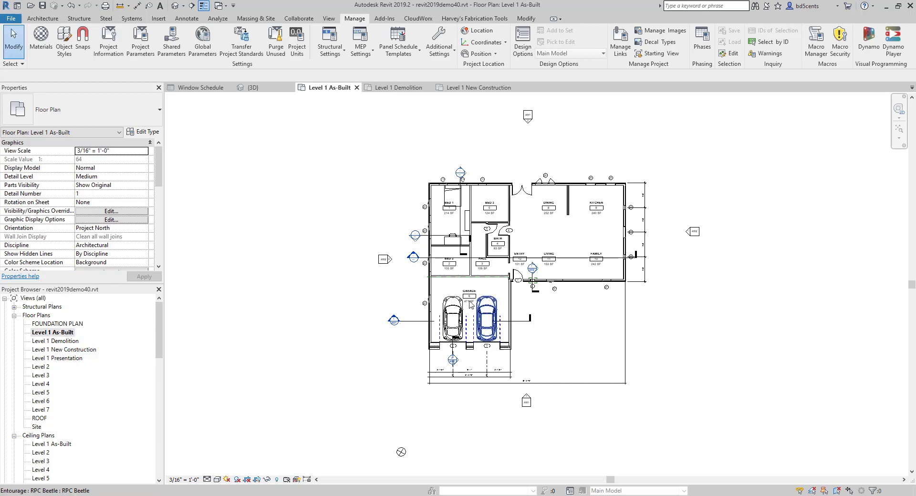
{"action": "double_click", "coordinate": [64, 342]}
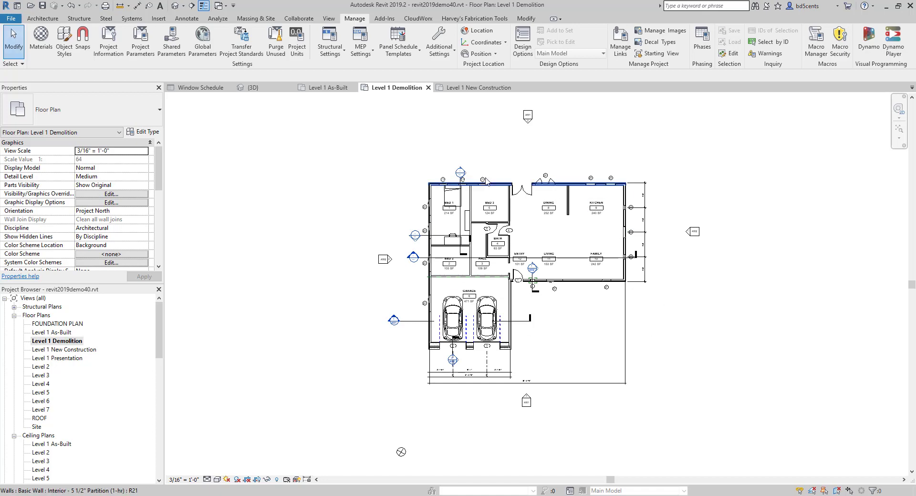
{"action": "double_click", "coordinate": [64, 349]}
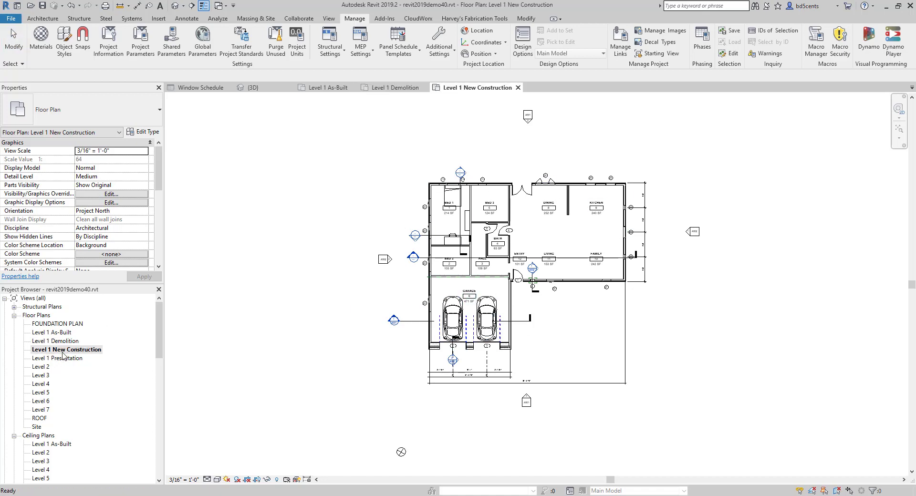
Step: Examine the rooms, doors and windows of the Level 1 New Construction floor plan up close
{"action": "scroll", "coordinate": [535, 258], "scroll_direction": "up", "scroll_amount": 1}
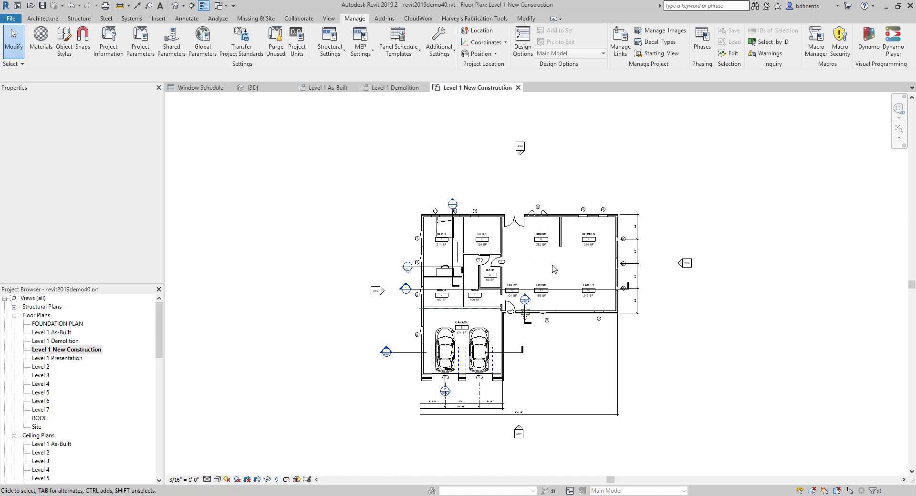
{"action": "scroll", "coordinate": [531, 258], "scroll_direction": "up", "scroll_amount": 2}
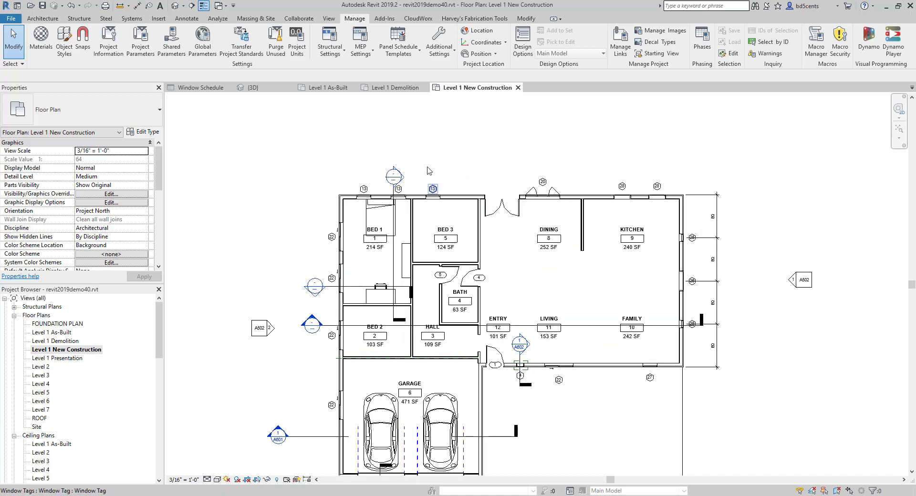
{"action": "scroll", "coordinate": [553, 142], "scroll_direction": "up", "scroll_amount": 3}
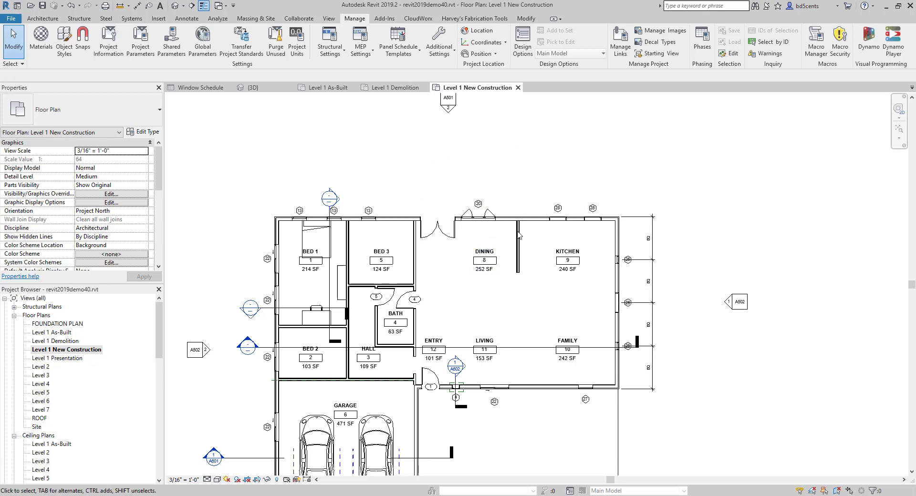
{"action": "scroll", "coordinate": [519, 234], "scroll_direction": "up", "scroll_amount": 3}
{"action": "scroll", "coordinate": [382, 244], "scroll_direction": "down", "scroll_amount": 1}
{"action": "scroll", "coordinate": [377, 243], "scroll_direction": "up", "scroll_amount": 1}
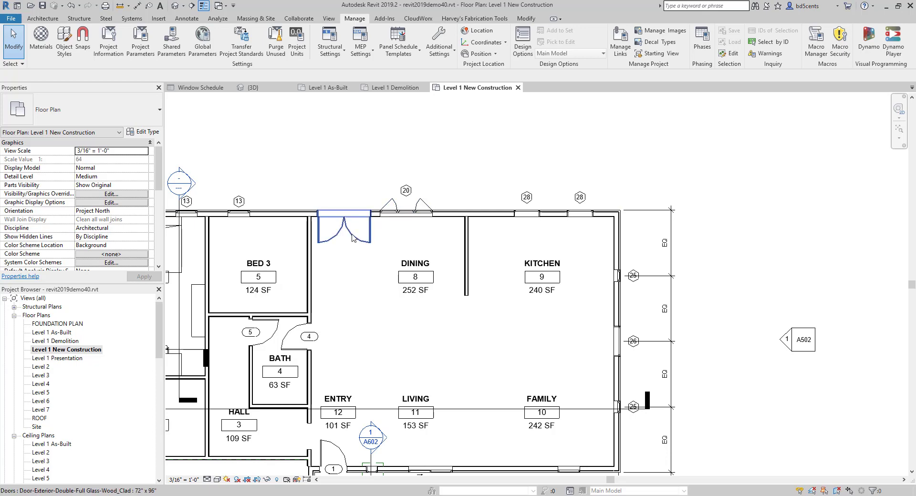
{"action": "middle_click_drag", "start_coordinate": [452, 207], "coordinate": [432, 268]}
{"action": "scroll", "coordinate": [443, 202], "scroll_direction": "up", "scroll_amount": 1}
{"action": "scroll", "coordinate": [429, 255], "scroll_direction": "down", "scroll_amount": 1}
{"action": "middle_click_drag", "start_coordinate": [420, 217], "coordinate": [433, 198]}
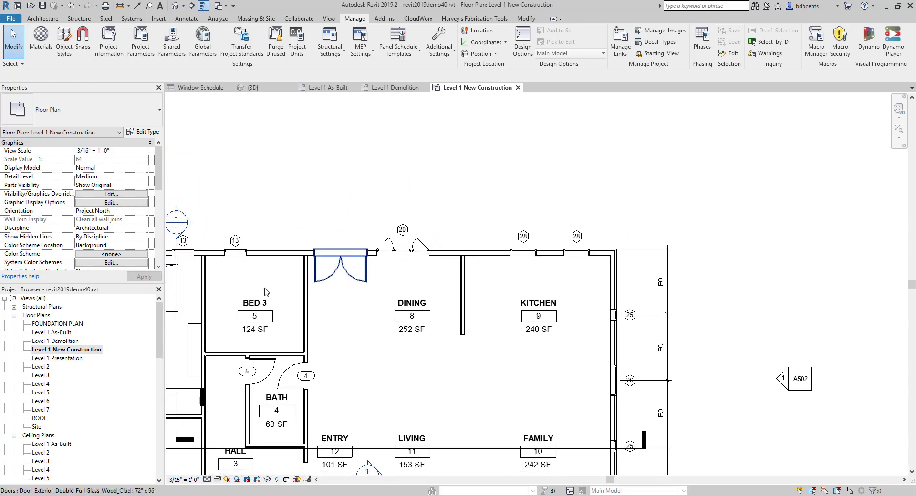
Step: Open the Level 1 As-Built floor plan
{"action": "double_click", "coordinate": [52, 332]}
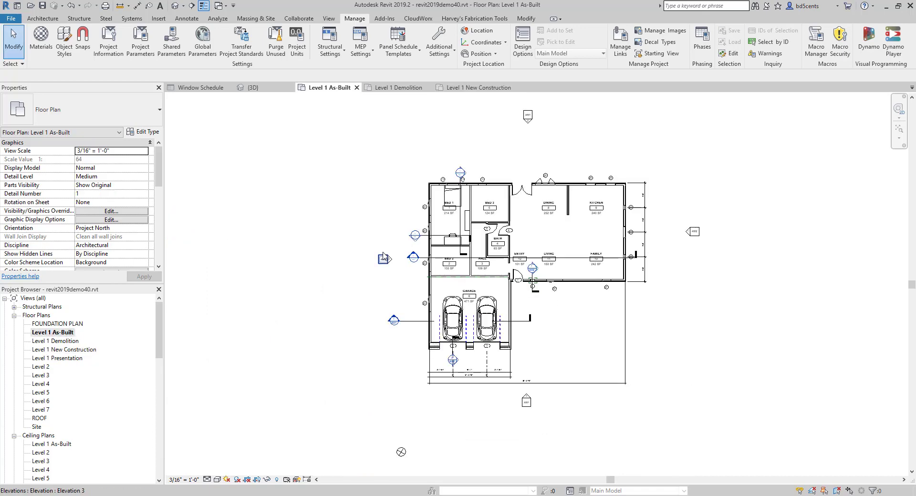
{"action": "scroll", "coordinate": [566, 266], "scroll_direction": "up", "scroll_amount": 1}
{"action": "middle_click_drag", "start_coordinate": [549, 215], "coordinate": [544, 239]}
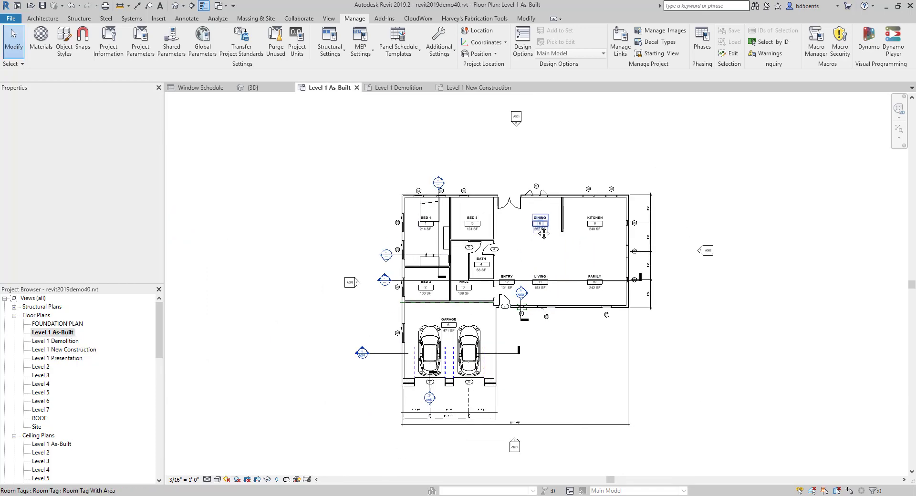
Step: Try the As-Built phase on the Level 1 As-Built floor plan view and undo the phase change
{"action": "scroll", "coordinate": [81, 215], "scroll_direction": "down", "scroll_amount": 3}
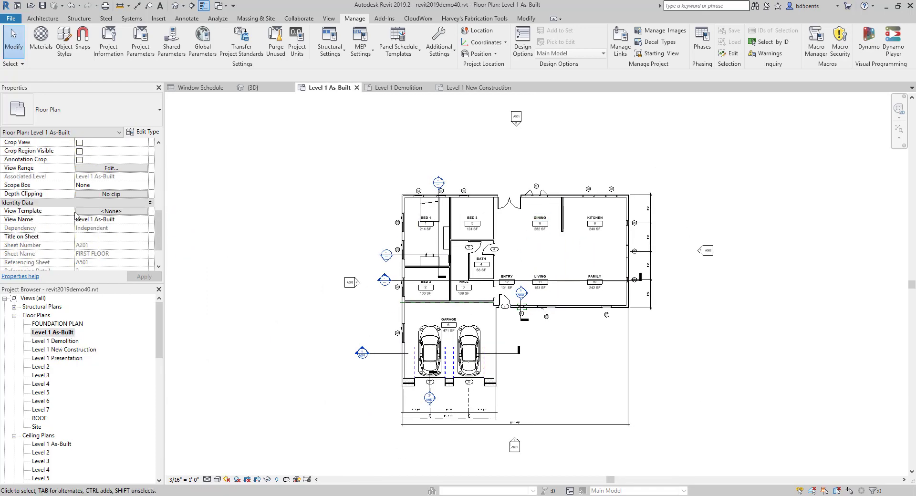
{"action": "left_click", "coordinate": [127, 253]}
{"action": "left_click", "coordinate": [145, 255]}
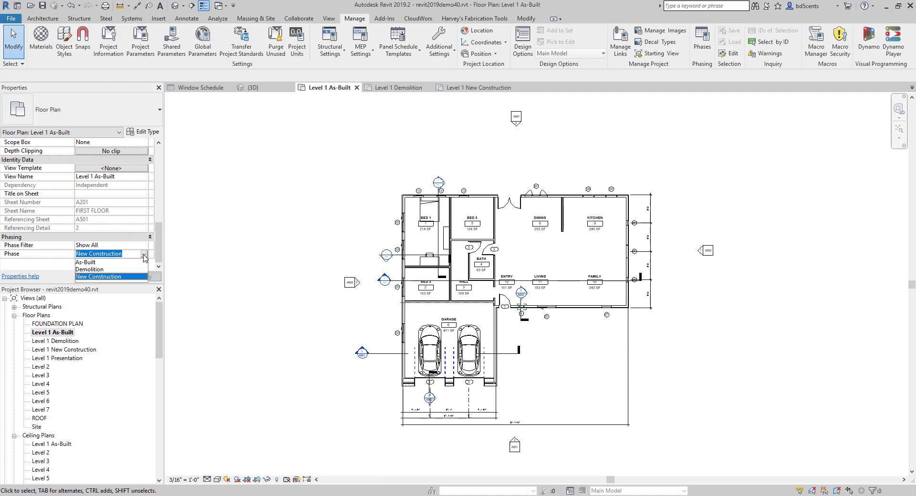
{"action": "left_click", "coordinate": [99, 277]}
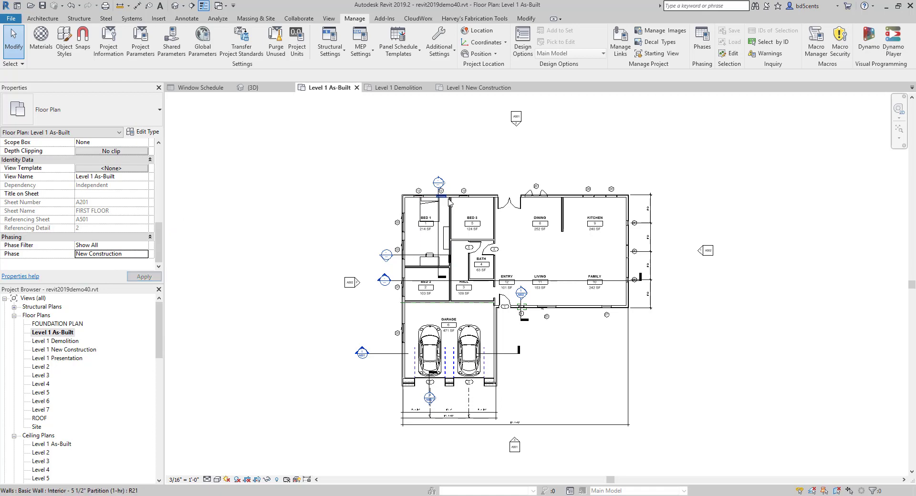
{"action": "left_click", "coordinate": [144, 256]}
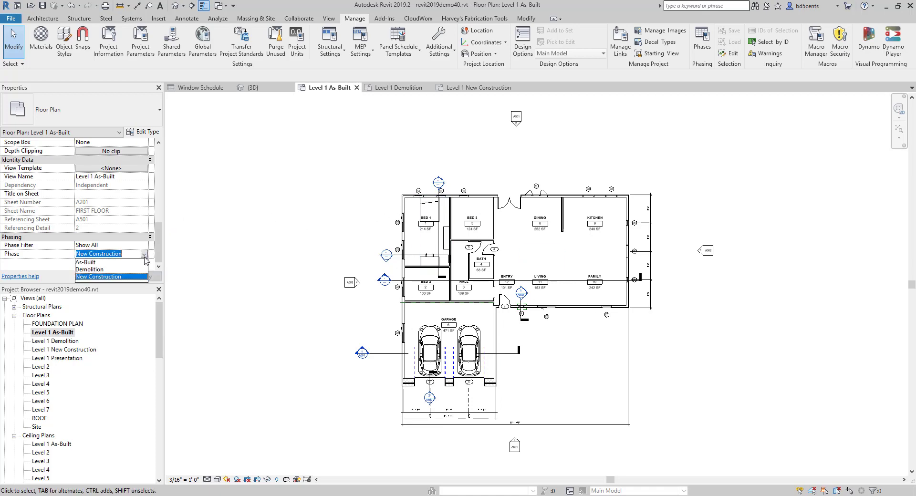
{"action": "left_click", "coordinate": [109, 262]}
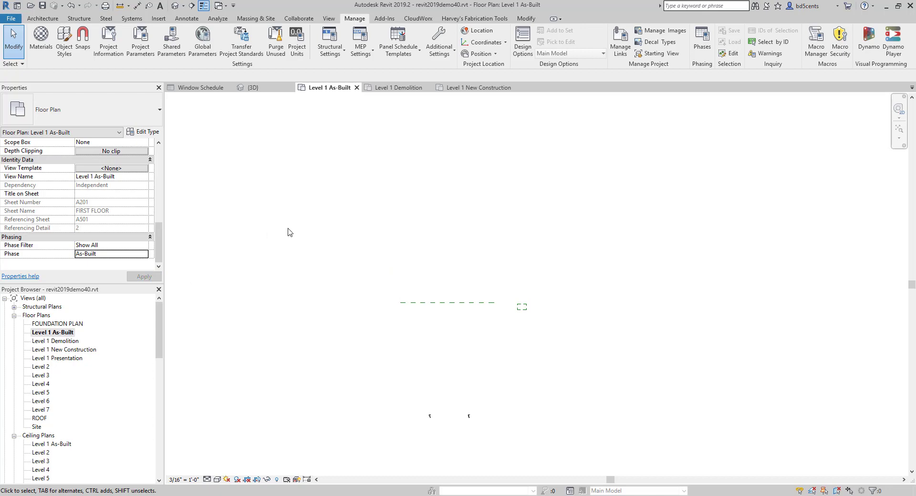
{"action": "key", "text": "ctrl+z"}
Step: Select the whole Level 1 As-Built plan and filter the selection down to the Walls category only
{"action": "left_click_drag", "start_coordinate": [375, 172], "coordinate": [675, 432]}
{"action": "left_click", "coordinate": [425, 41]}
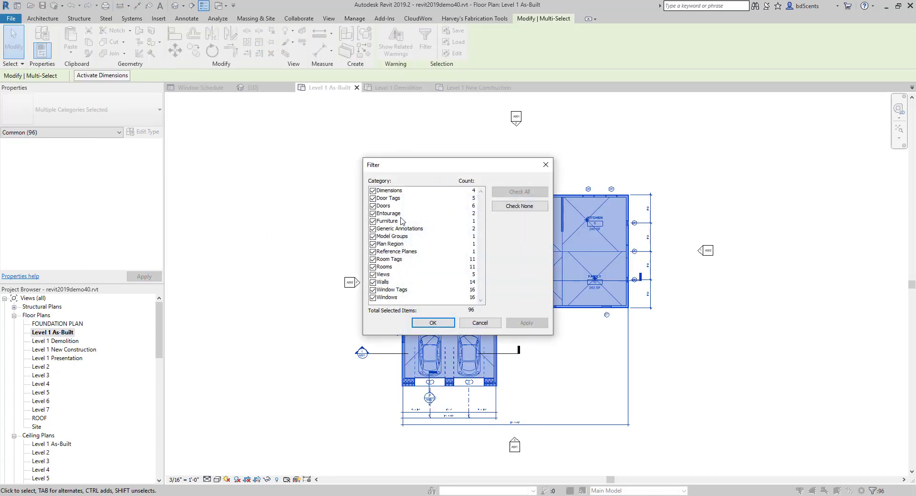
{"action": "left_click", "coordinate": [378, 201]}
{"action": "left_click", "coordinate": [374, 191]}
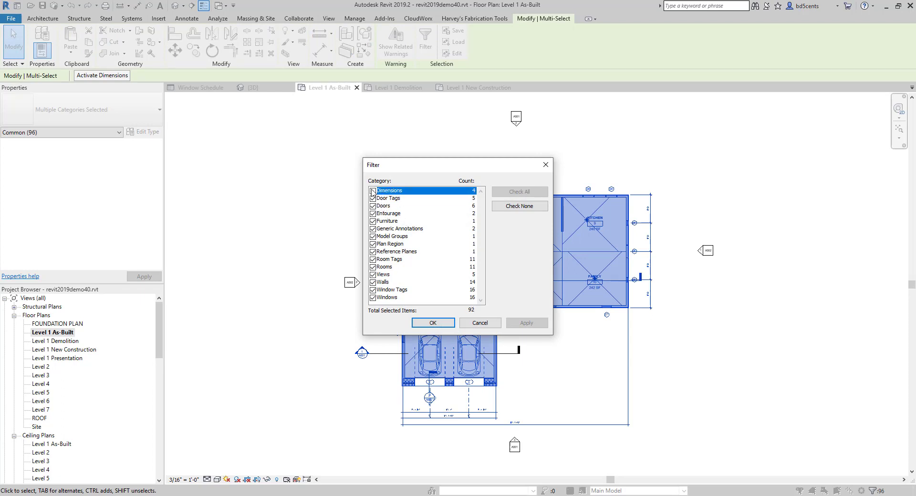
{"action": "left_click", "coordinate": [373, 191]}
{"action": "left_click", "coordinate": [520, 206]}
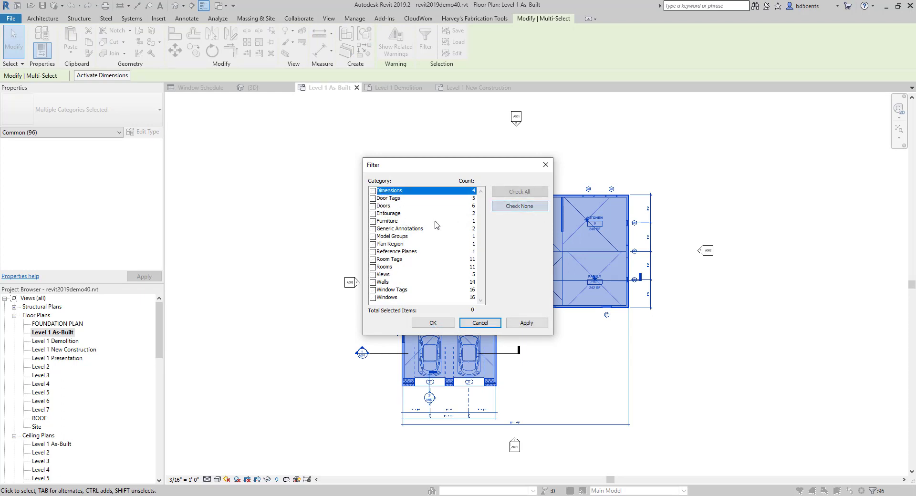
{"action": "left_click", "coordinate": [373, 283]}
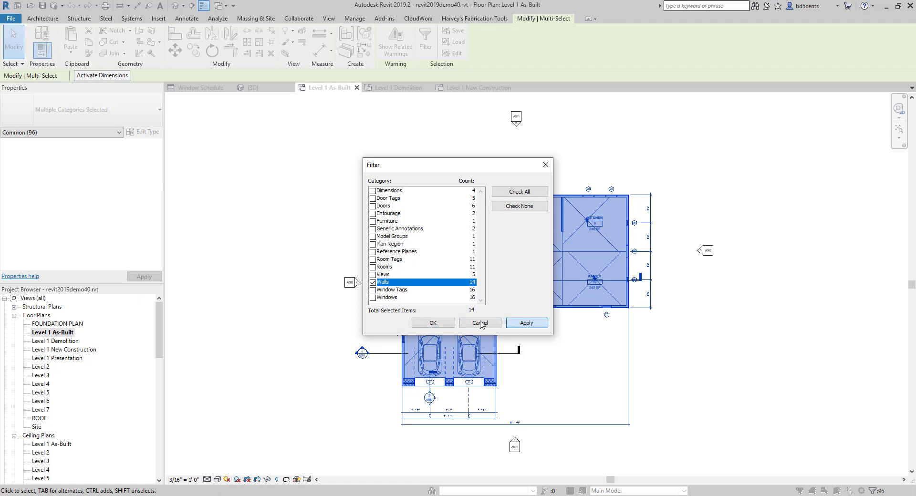
{"action": "left_click", "coordinate": [433, 323]}
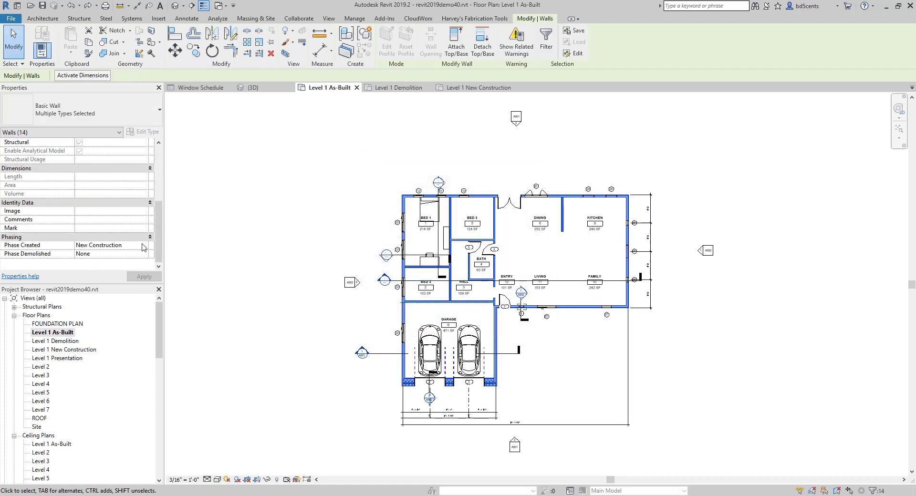
Step: Set Phase Created of the selected walls to As-Built and clear the selection
{"action": "left_click", "coordinate": [143, 246]}
{"action": "left_click", "coordinate": [85, 254]}
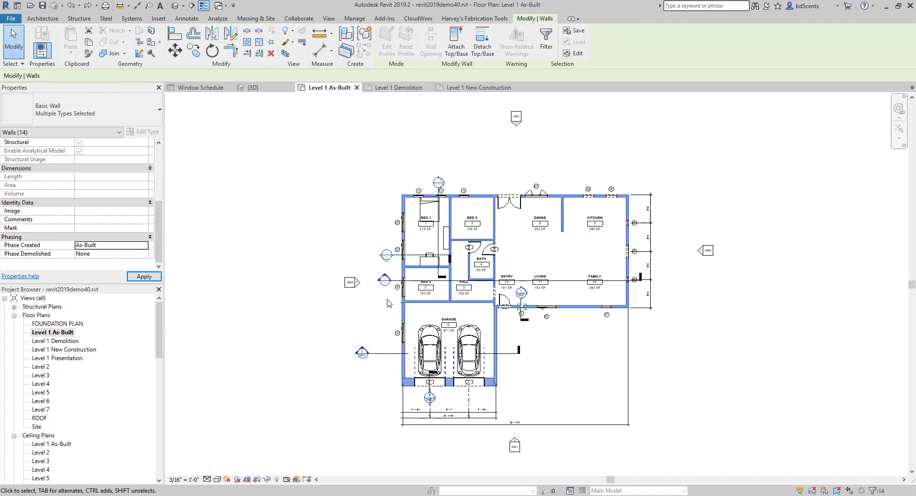
{"action": "left_click", "coordinate": [320, 248]}
Step: Preview the Level 1 As-Built plan with the view phase As-Built, and return the view phase to New Construction
{"action": "scroll", "coordinate": [514, 327], "scroll_direction": "up", "scroll_amount": 2}
{"action": "scroll", "coordinate": [541, 346], "scroll_direction": "up", "scroll_amount": 2}
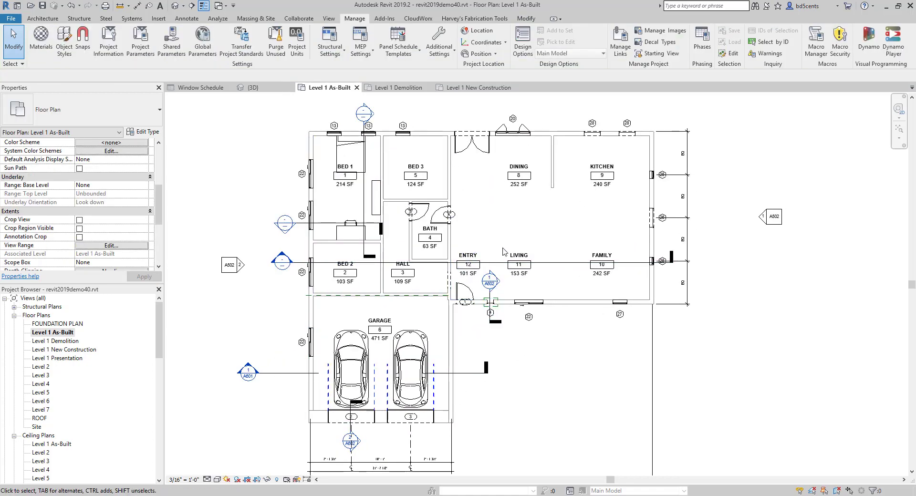
{"action": "scroll", "coordinate": [310, 334], "scroll_direction": "down", "scroll_amount": 2}
{"action": "scroll", "coordinate": [119, 228], "scroll_direction": "down", "scroll_amount": 5}
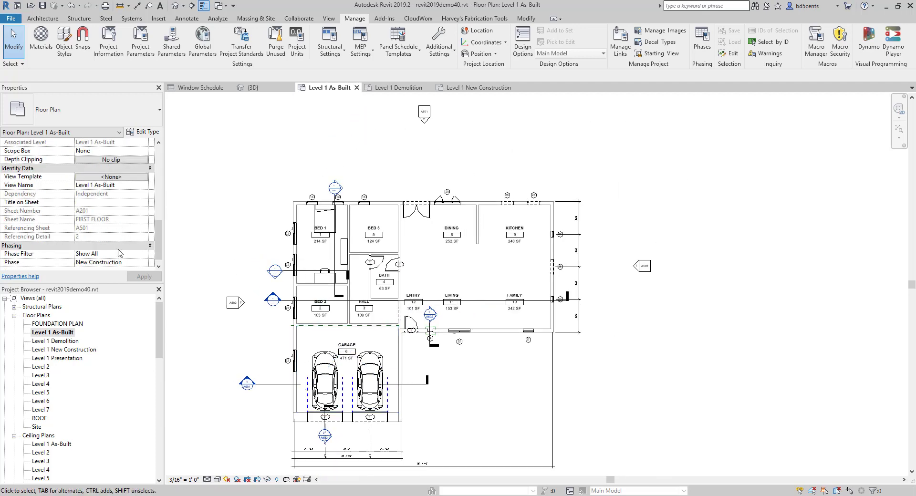
{"action": "left_click", "coordinate": [127, 263]}
{"action": "left_click", "coordinate": [144, 263]}
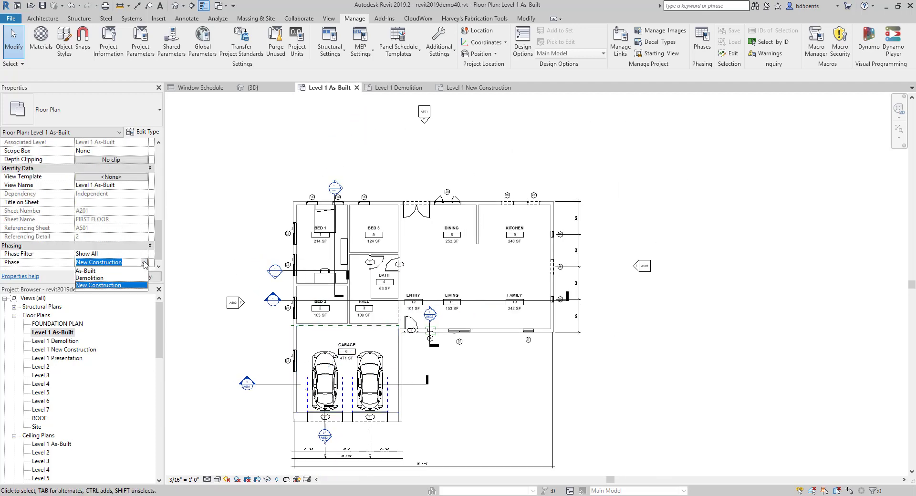
{"action": "left_click", "coordinate": [96, 271]}
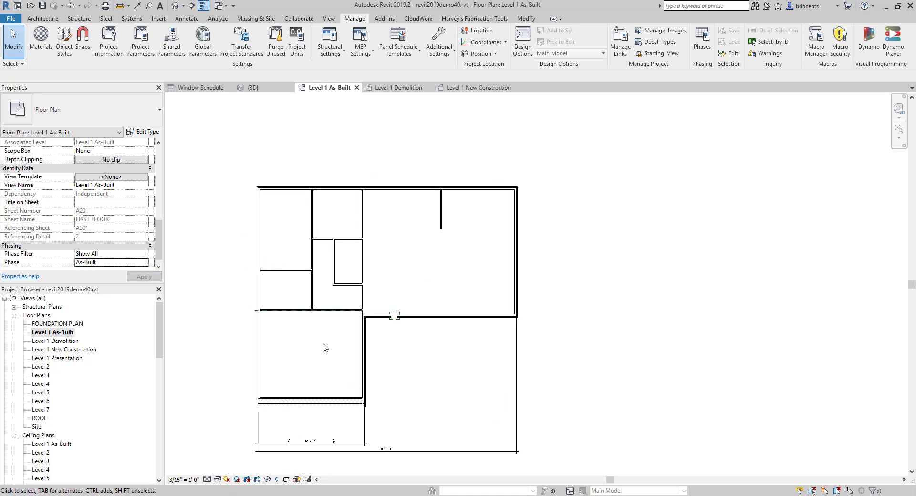
{"action": "left_click", "coordinate": [146, 267]}
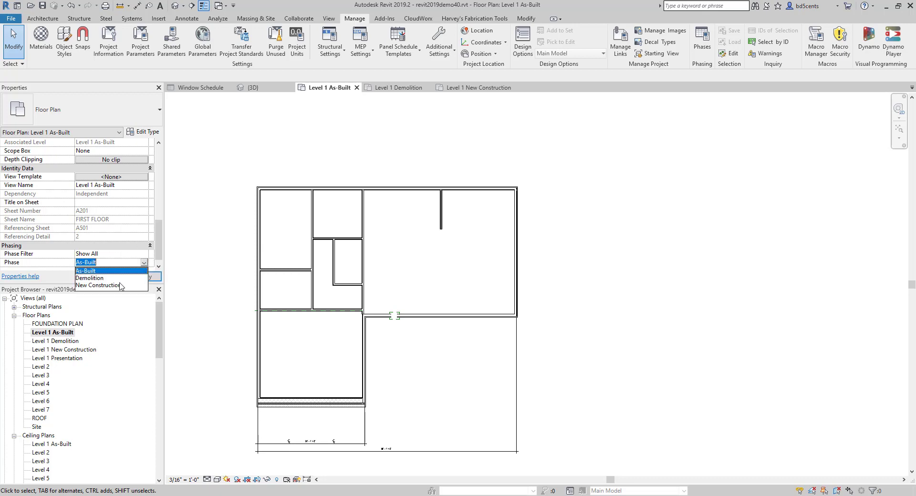
{"action": "left_click", "coordinate": [107, 289]}
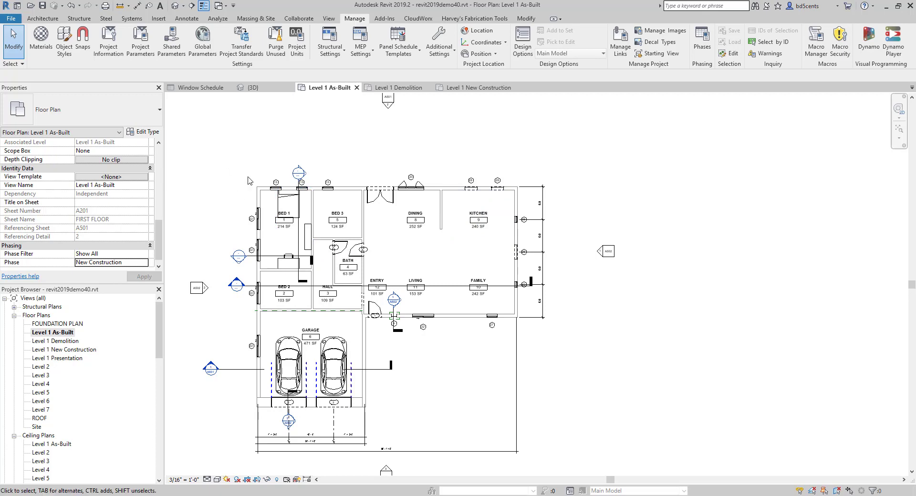
Step: Select the whole house plan and filter the selection to Doors, Entourage, Furniture and Windows
{"action": "left_click_drag", "start_coordinate": [248, 180], "coordinate": [583, 450]}
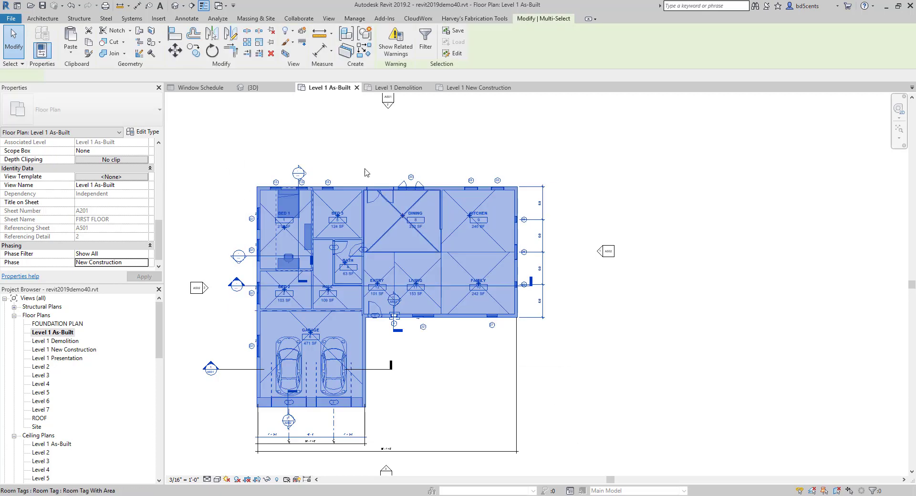
{"action": "left_click", "coordinate": [422, 48]}
{"action": "left_click", "coordinate": [519, 207]}
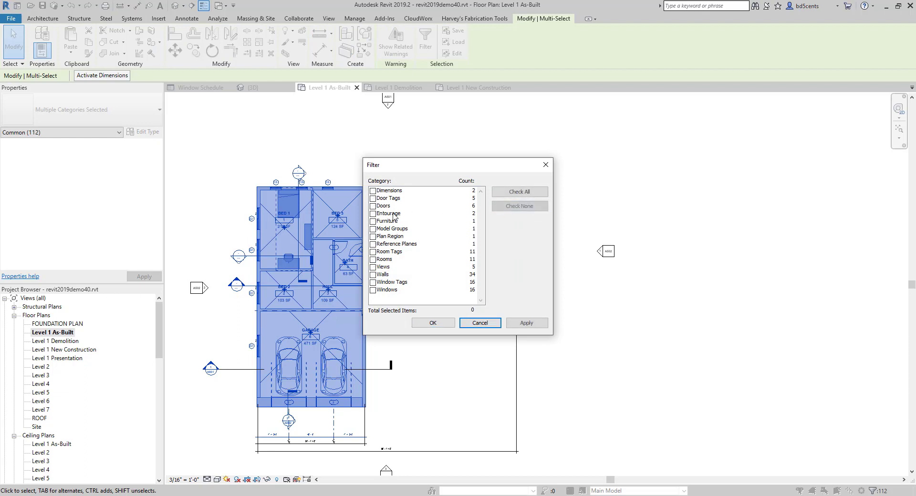
{"action": "left_click", "coordinate": [373, 206]}
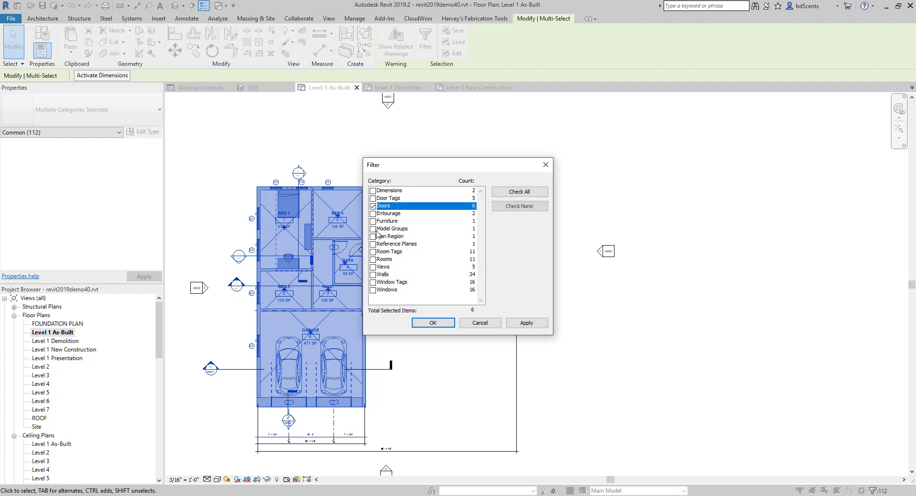
{"action": "left_click", "coordinate": [374, 291]}
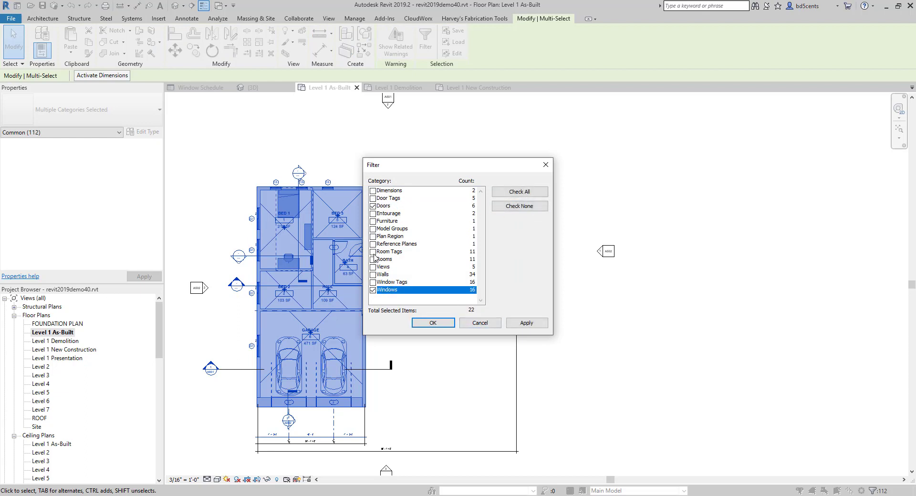
{"action": "left_click", "coordinate": [373, 220]}
{"action": "left_click", "coordinate": [373, 214]}
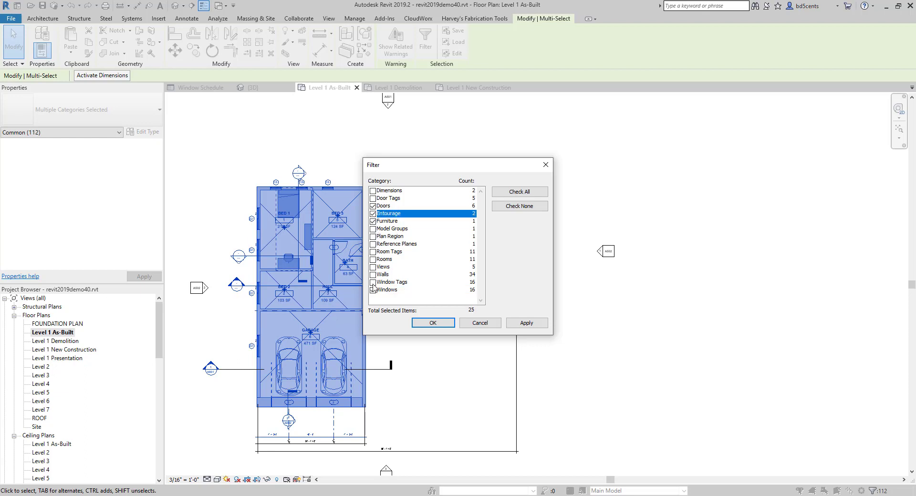
{"action": "left_click", "coordinate": [519, 324]}
{"action": "left_click", "coordinate": [432, 323]}
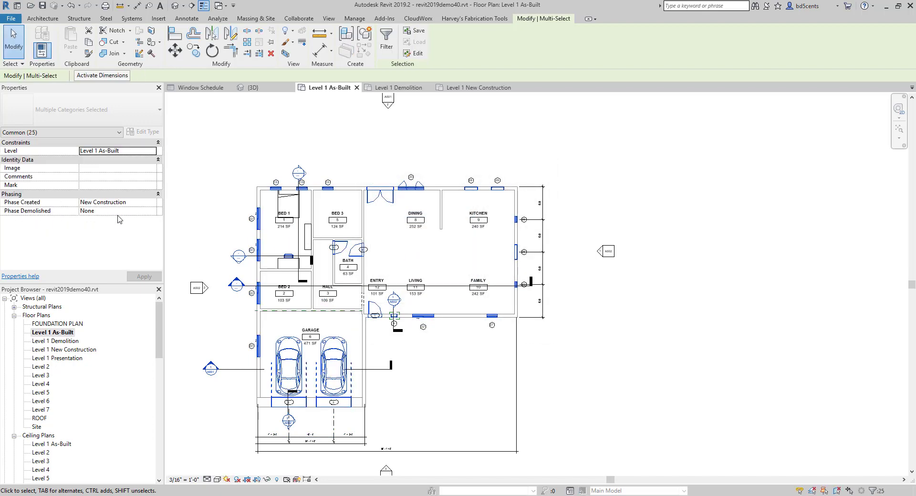
Step: Set Phase Created of the selected doors, entourage, furniture and windows to As-Built and clear the selection
{"action": "left_click", "coordinate": [159, 202]}
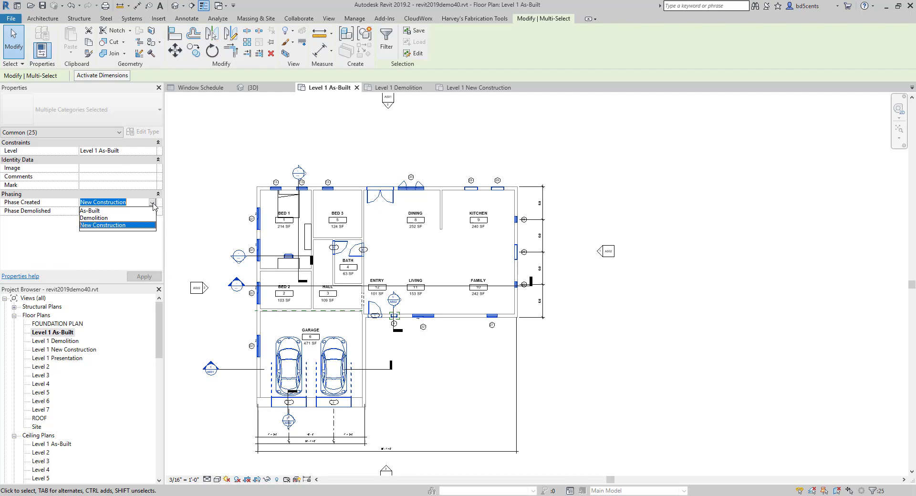
{"action": "left_click", "coordinate": [124, 211]}
{"action": "left_click", "coordinate": [150, 283]}
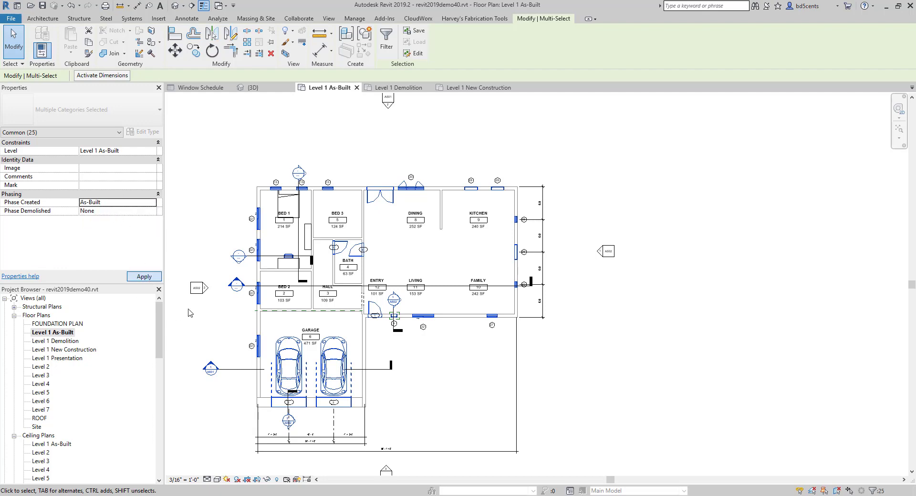
{"action": "left_click", "coordinate": [184, 294]}
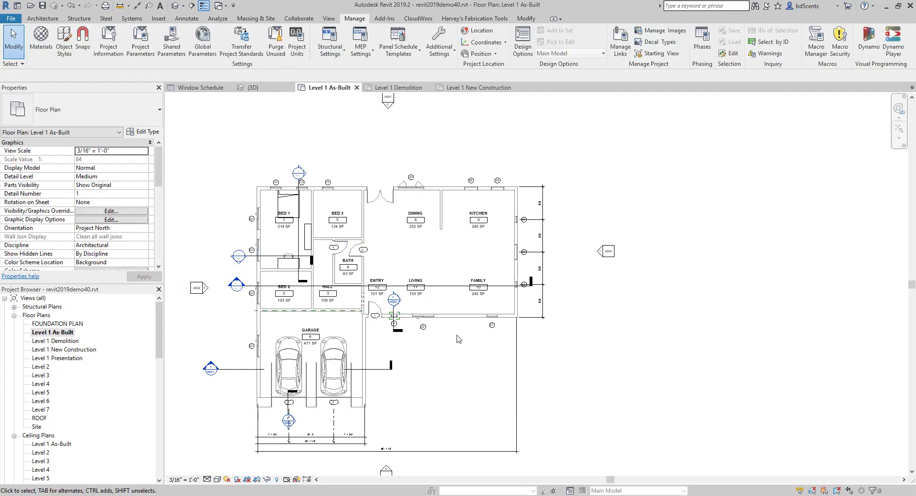
{"action": "scroll", "coordinate": [410, 225], "scroll_direction": "up", "scroll_amount": 1}
{"action": "scroll", "coordinate": [287, 221], "scroll_direction": "up", "scroll_amount": 2}
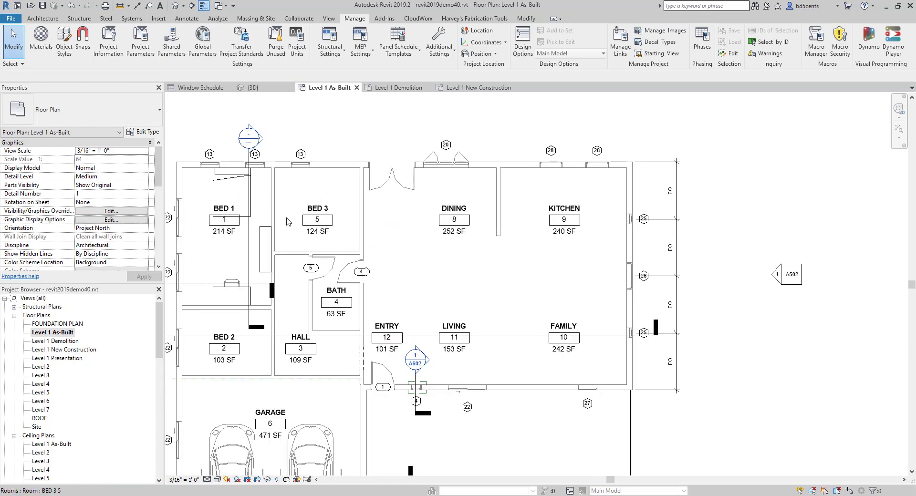
{"action": "left_click", "coordinate": [266, 241]}
{"action": "scroll", "coordinate": [266, 241], "scroll_direction": "down", "scroll_amount": 2}
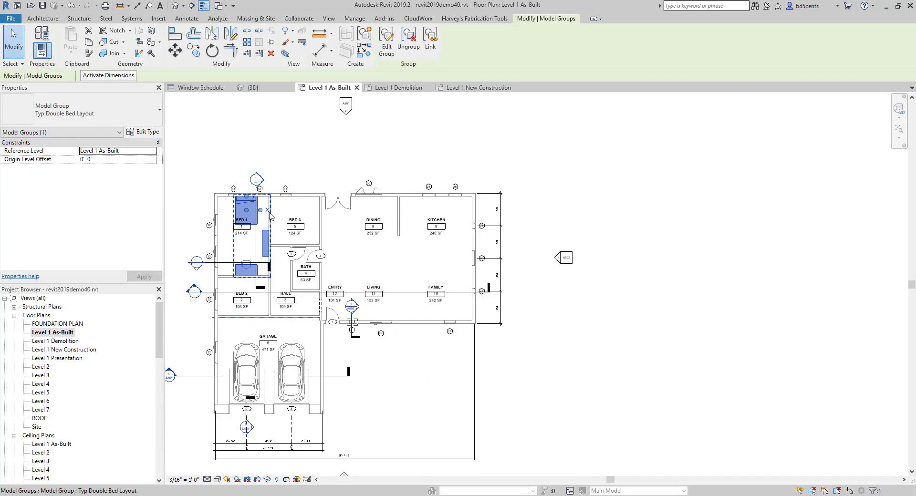
{"action": "key", "text": "Escape"}
{"action": "scroll", "coordinate": [267, 240], "scroll_direction": "up", "scroll_amount": 2}
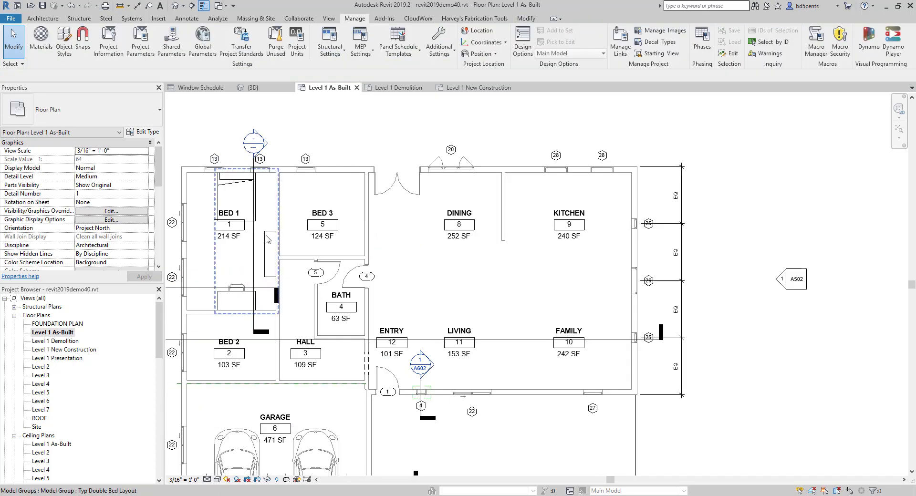
{"action": "scroll", "coordinate": [303, 118], "scroll_direction": "down", "scroll_amount": 2}
{"action": "left_click", "coordinate": [268, 164]}
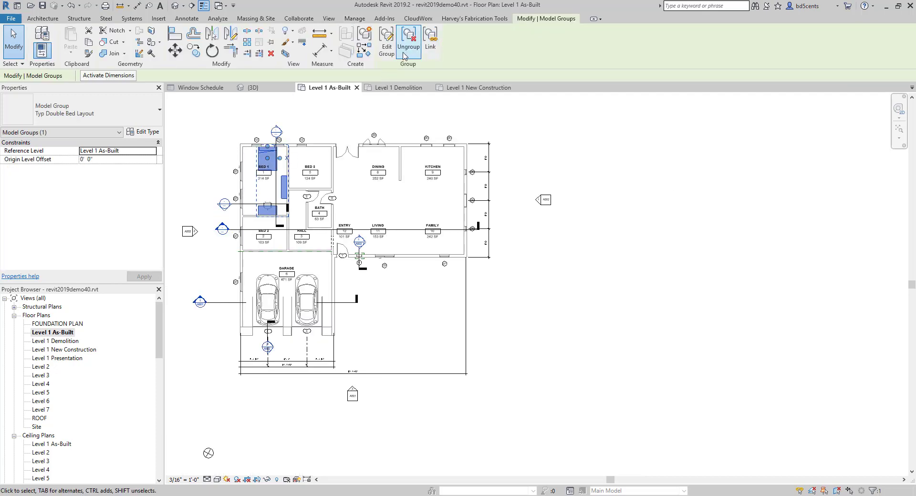
{"action": "scroll", "coordinate": [343, 140], "scroll_direction": "down", "scroll_amount": 2}
{"action": "scroll", "coordinate": [309, 139], "scroll_direction": "up", "scroll_amount": 2}
{"action": "left_click", "coordinate": [364, 131]}
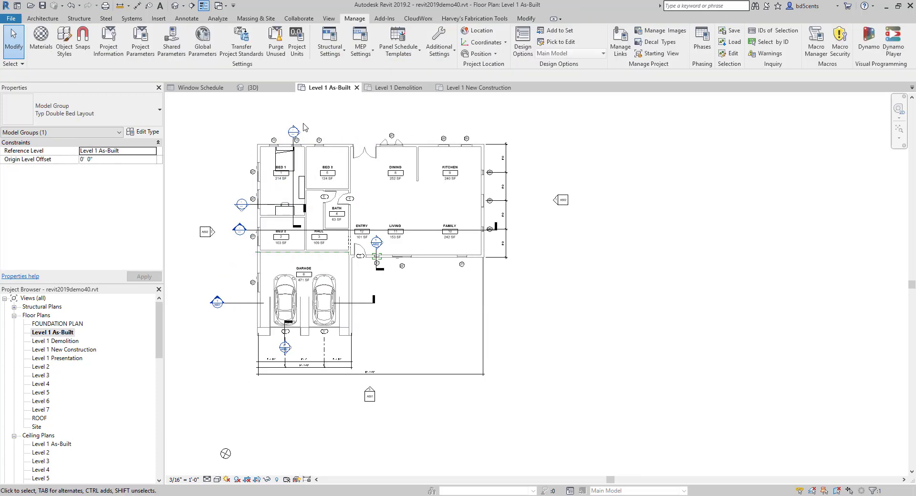
{"action": "left_click_drag", "start_coordinate": [229, 116], "coordinate": [413, 299]}
{"action": "left_click", "coordinate": [413, 298]}
Step: Edit the Typ Double Bed Layout group in Bed 1, set Phase Created of its three furniture pieces to As-Built, and finish the group
{"action": "left_click", "coordinate": [283, 156]}
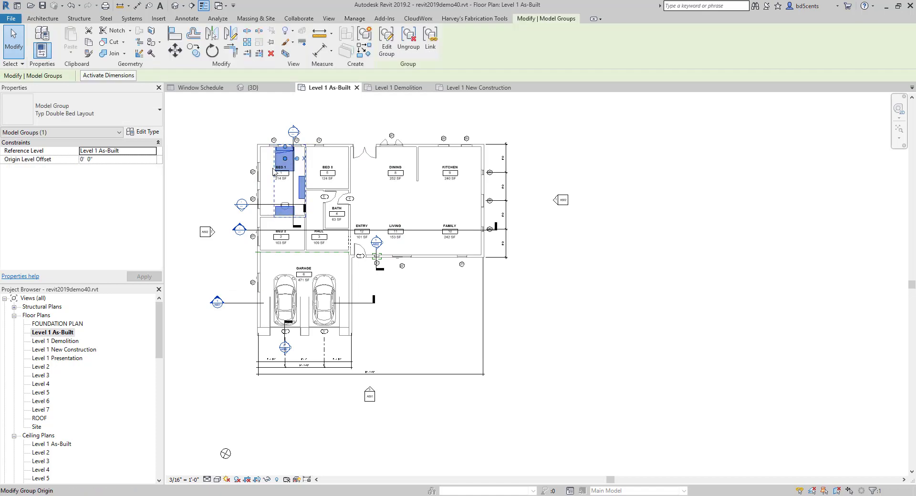
{"action": "left_click", "coordinate": [386, 43]}
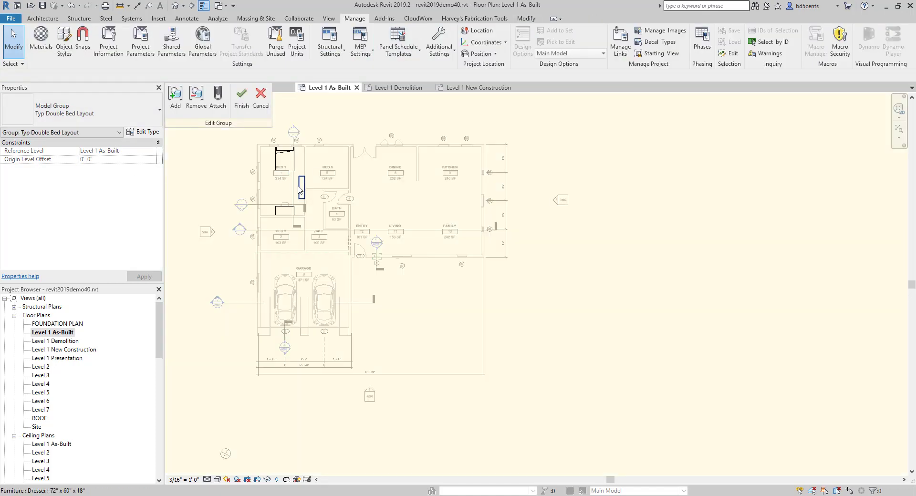
{"action": "left_click_drag", "start_coordinate": [314, 239], "coordinate": [311, 240]}
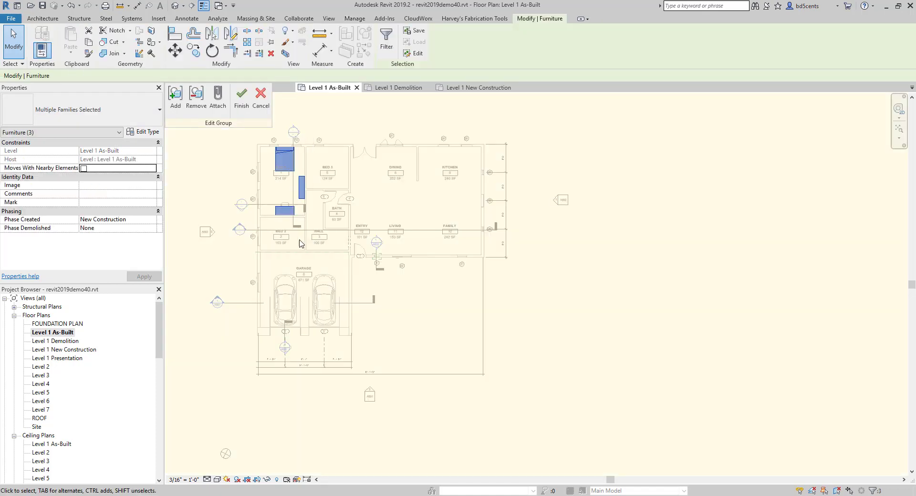
{"action": "left_click", "coordinate": [151, 219]}
{"action": "left_click", "coordinate": [143, 228]}
{"action": "left_click", "coordinate": [242, 96]}
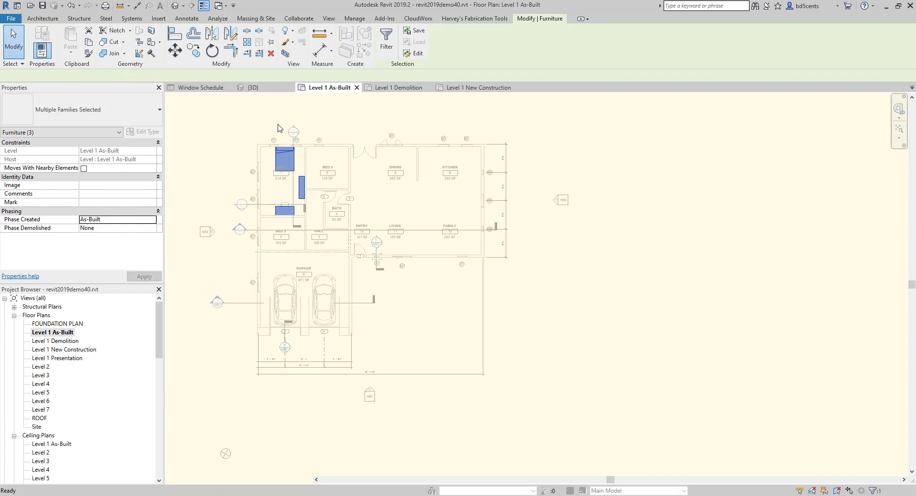
{"action": "left_click", "coordinate": [368, 118]}
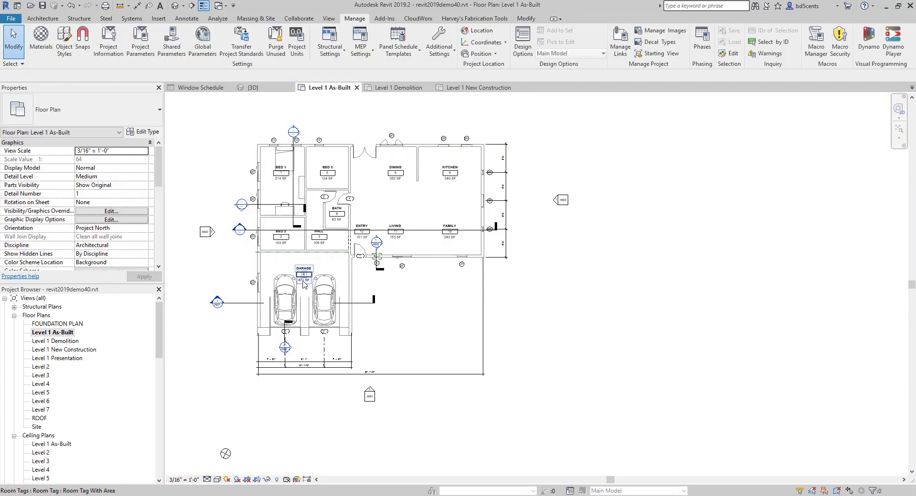
Step: Preview the Level 1 As-Built plan with its view phase set to As-Built, and undo that phase change
{"action": "scroll", "coordinate": [128, 228], "scroll_direction": "down", "scroll_amount": 5}
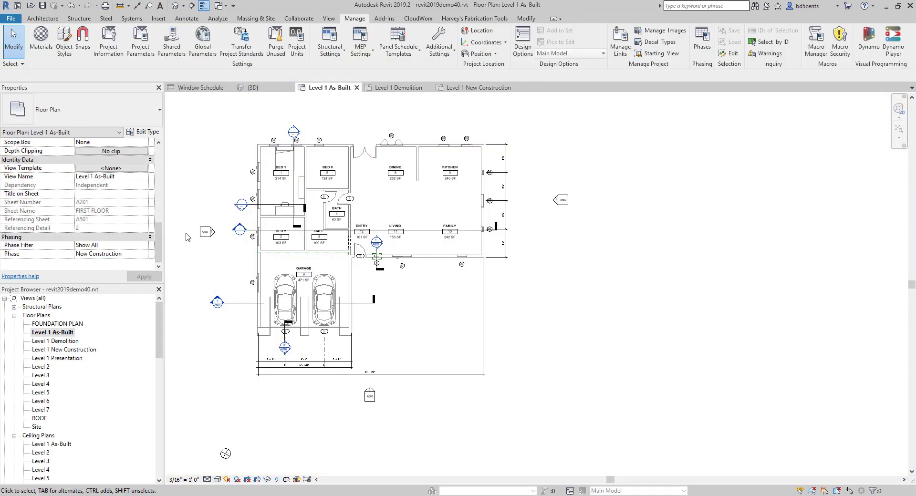
{"action": "left_click", "coordinate": [143, 254]}
{"action": "left_click", "coordinate": [133, 266]}
{"action": "left_click", "coordinate": [140, 278]}
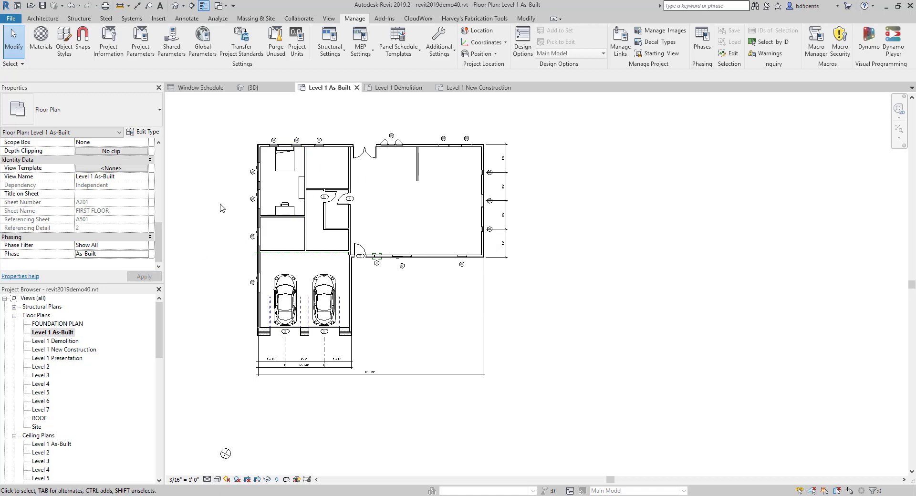
{"action": "key", "text": "ctrl+z"}
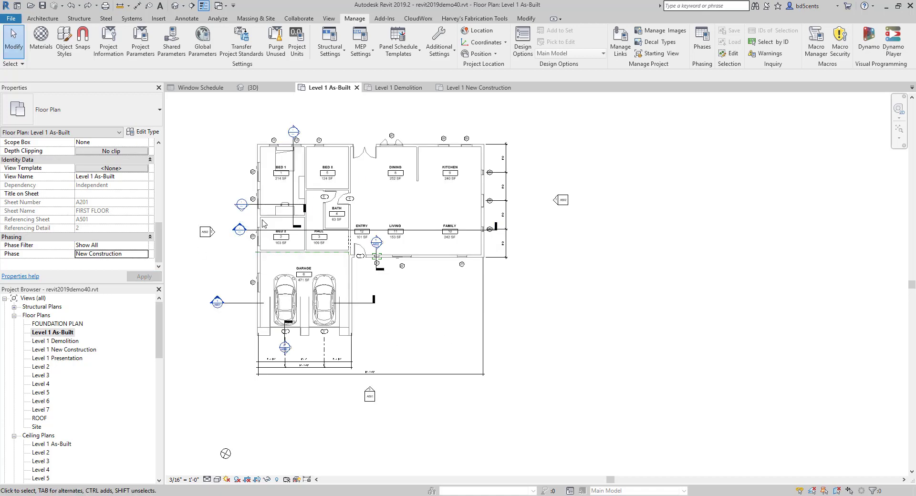
Step: Check the phasing properties of the West building elevation marker and clear the selection
{"action": "scroll", "coordinate": [211, 239], "scroll_direction": "up", "scroll_amount": 1}
{"action": "left_click_drag", "start_coordinate": [193, 215], "coordinate": [233, 268]}
{"action": "left_click", "coordinate": [221, 154]}
{"action": "left_click", "coordinate": [212, 229]}
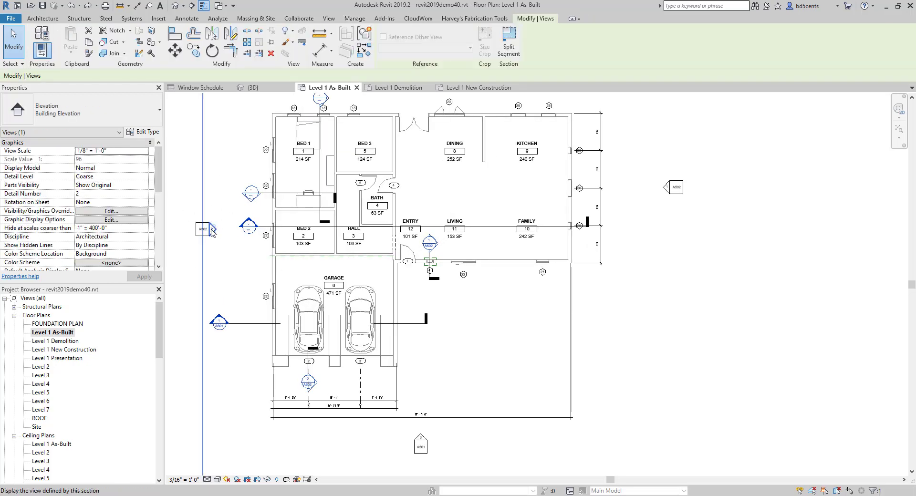
{"action": "scroll", "coordinate": [118, 215], "scroll_direction": "down", "scroll_amount": 3}
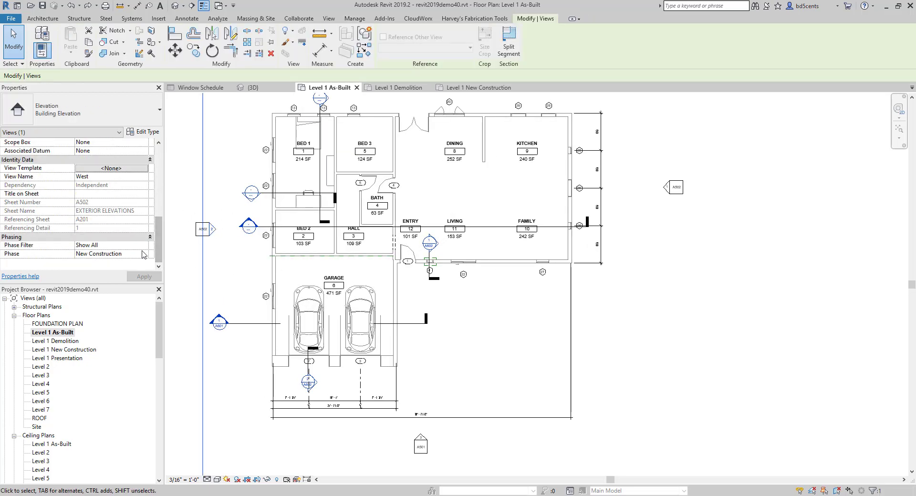
{"action": "left_click", "coordinate": [179, 190]}
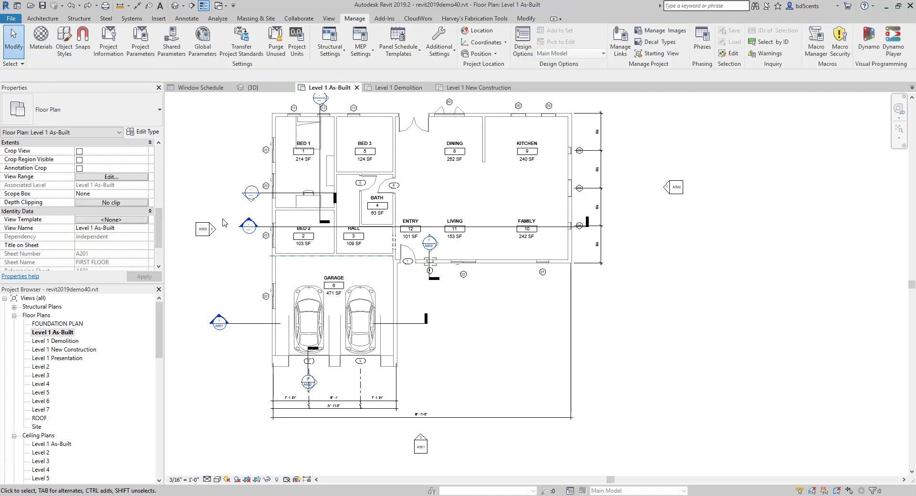
Step: Set the view phase of the Level 1 As-Built floor plan to As-Built
{"action": "scroll", "coordinate": [222, 221], "scroll_direction": "down", "scroll_amount": 5}
{"action": "mouse_move", "coordinate": [222, 220]}
{"action": "middle_mouse_down"}
{"action": "mouse_move", "coordinate": [208, 202]}
{"action": "mouse_move", "coordinate": [220, 236]}
{"action": "middle_mouse_up"}
{"action": "scroll", "coordinate": [220, 236], "scroll_direction": "up", "scroll_amount": 2}
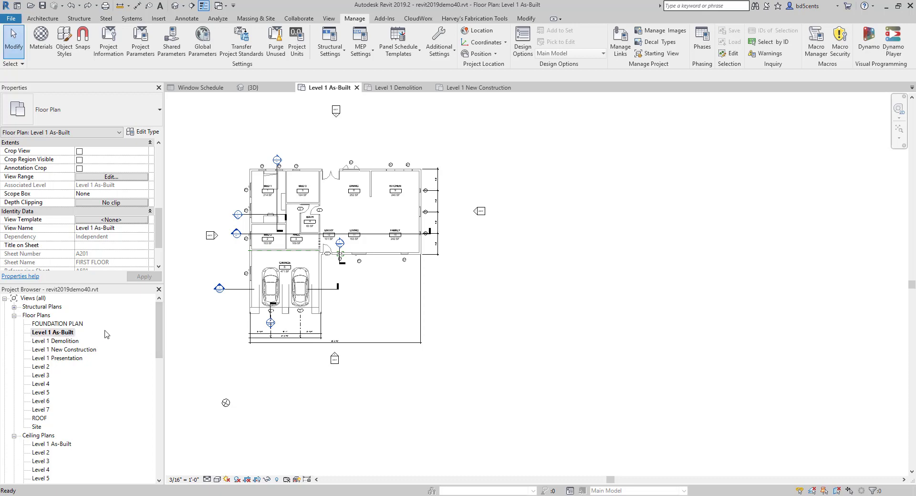
{"action": "scroll", "coordinate": [118, 206], "scroll_direction": "down", "scroll_amount": 2}
{"action": "left_click", "coordinate": [145, 254]}
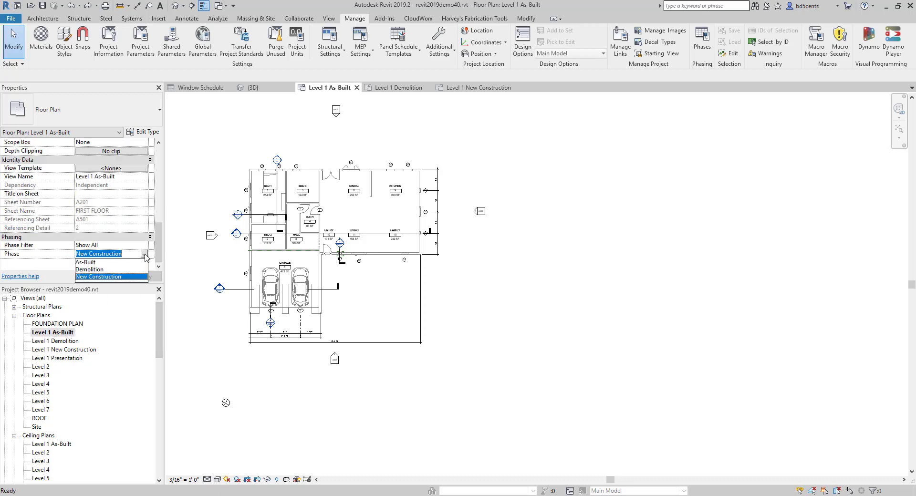
{"action": "left_click", "coordinate": [109, 263]}
{"action": "left_click", "coordinate": [143, 277]}
{"action": "scroll", "coordinate": [200, 201], "scroll_direction": "up", "scroll_amount": 3}
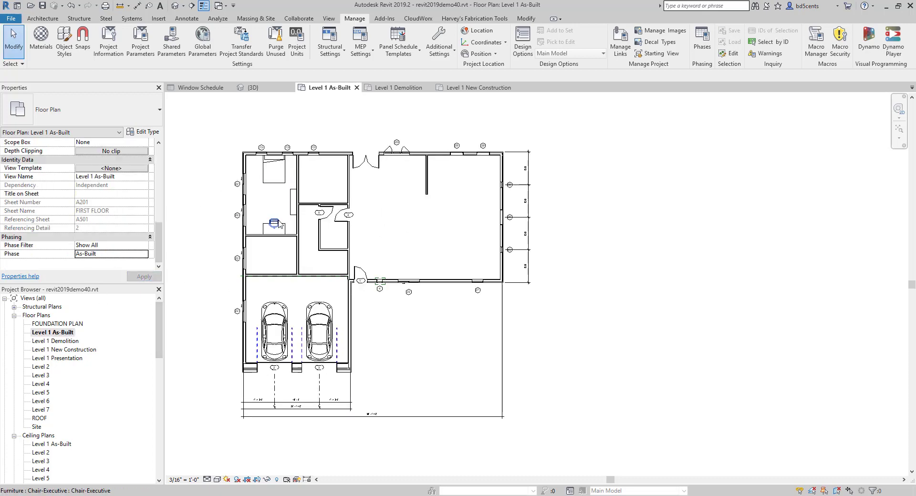
{"action": "middle_click_drag", "start_coordinate": [414, 244], "coordinate": [424, 239]}
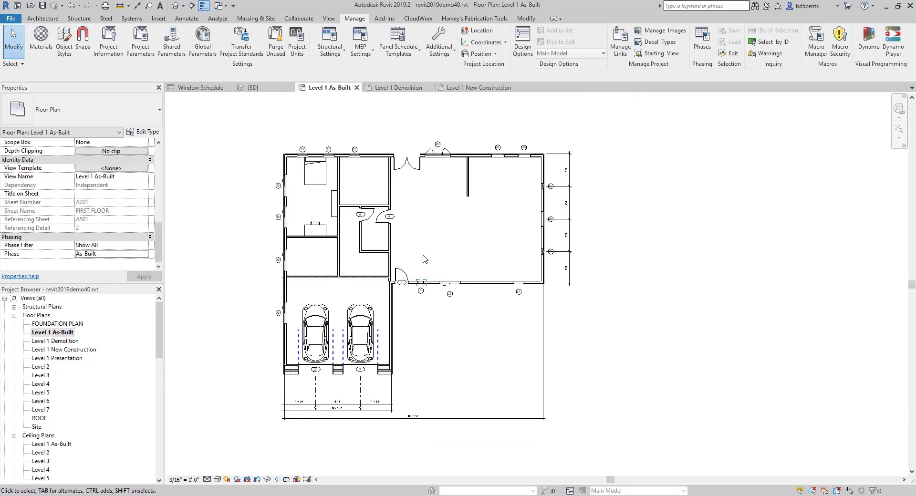
Step: Open the Level 1 Demolition floor plan and set its view phase to Demolition
{"action": "double_click", "coordinate": [61, 342]}
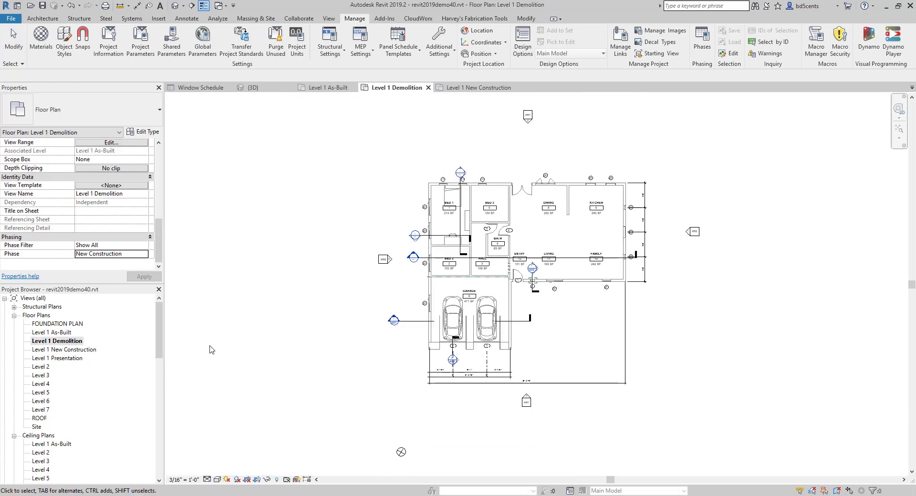
{"action": "scroll", "coordinate": [534, 250], "scroll_direction": "up", "scroll_amount": 3}
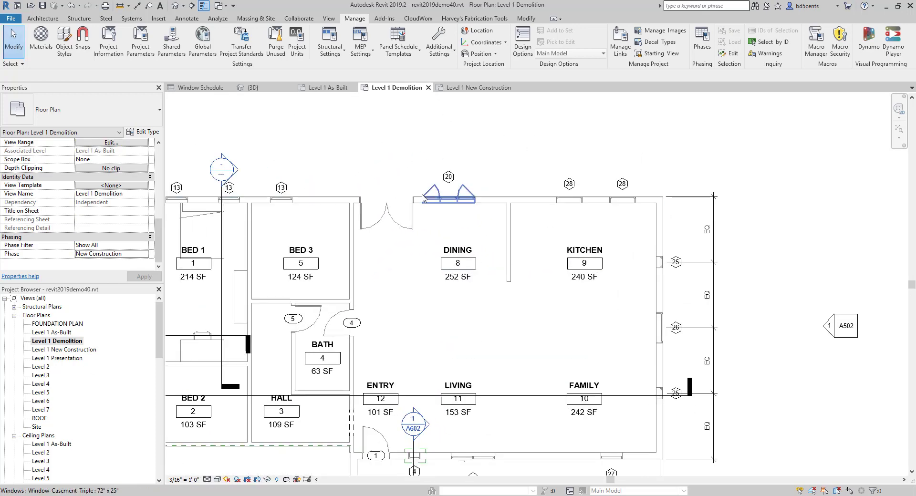
{"action": "scroll", "coordinate": [339, 197], "scroll_direction": "up", "scroll_amount": 1}
{"action": "scroll", "coordinate": [336, 200], "scroll_direction": "down", "scroll_amount": 1}
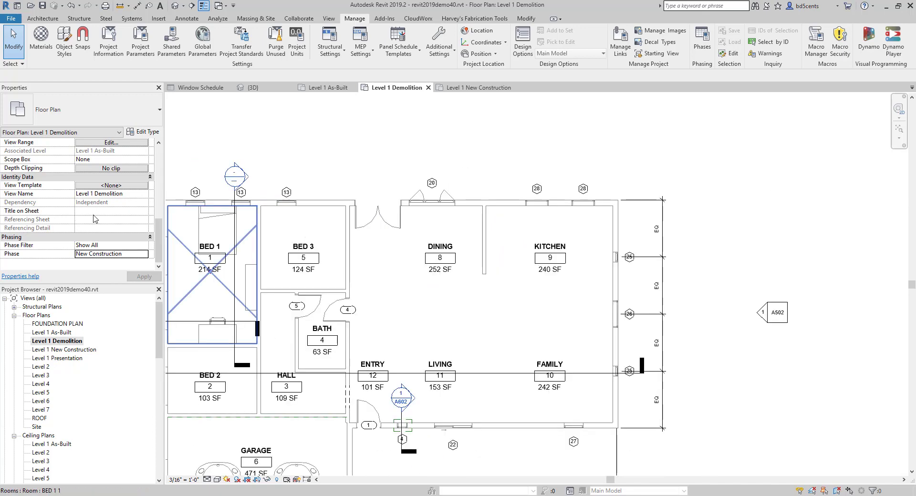
{"action": "left_click", "coordinate": [147, 258]}
{"action": "left_click", "coordinate": [105, 272]}
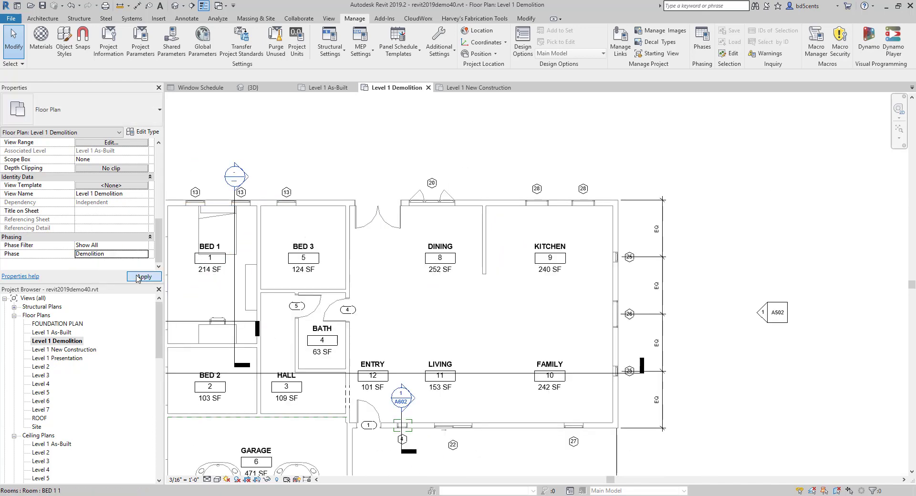
{"action": "scroll", "coordinate": [270, 297], "scroll_direction": "down", "scroll_amount": 3}
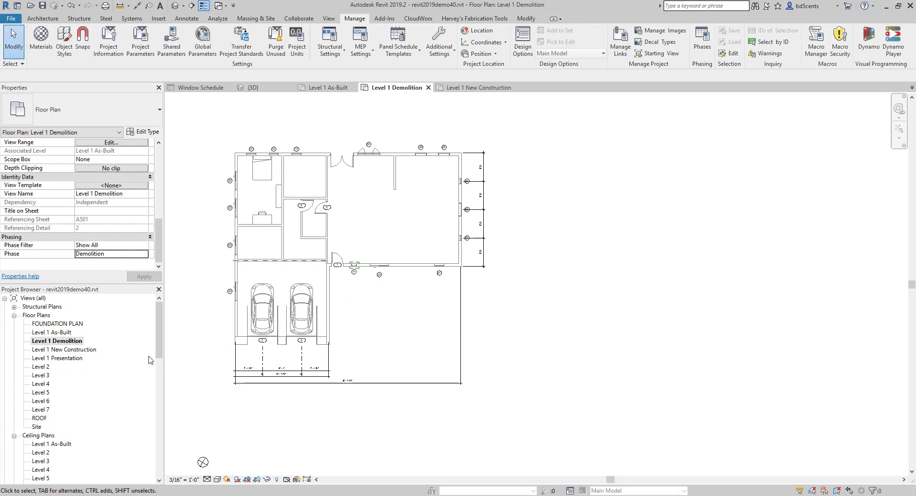
Step: Open the Level 1 New Construction floor plan and set its phase filter to Show New
{"action": "double_click", "coordinate": [80, 350]}
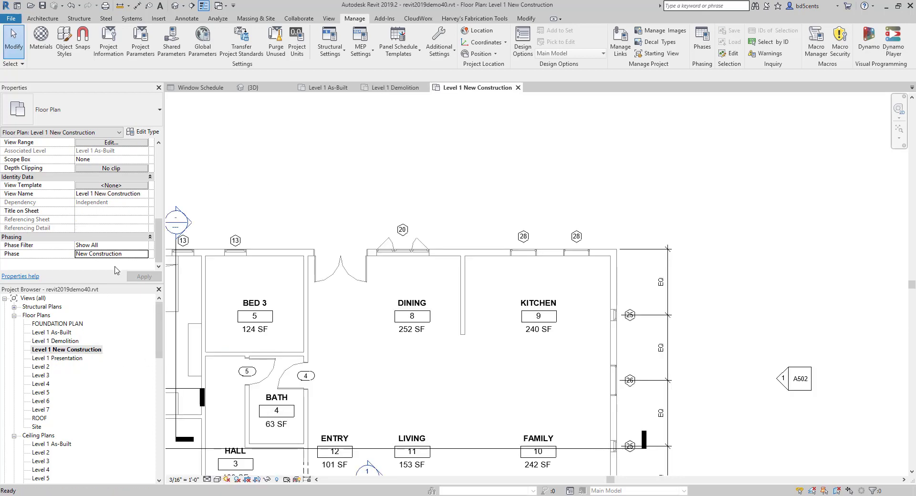
{"action": "scroll", "coordinate": [372, 297], "scroll_direction": "down", "scroll_amount": 3}
{"action": "middle_click_drag", "start_coordinate": [371, 297], "coordinate": [383, 173]}
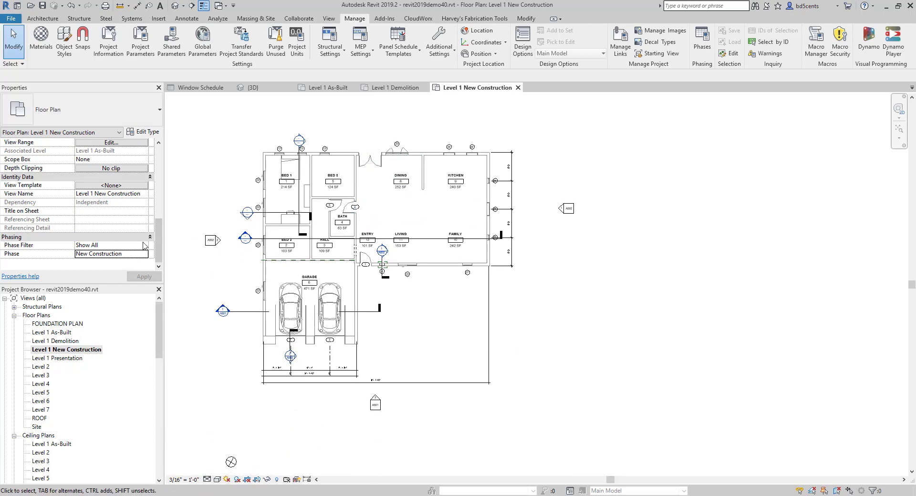
{"action": "left_click", "coordinate": [144, 245]}
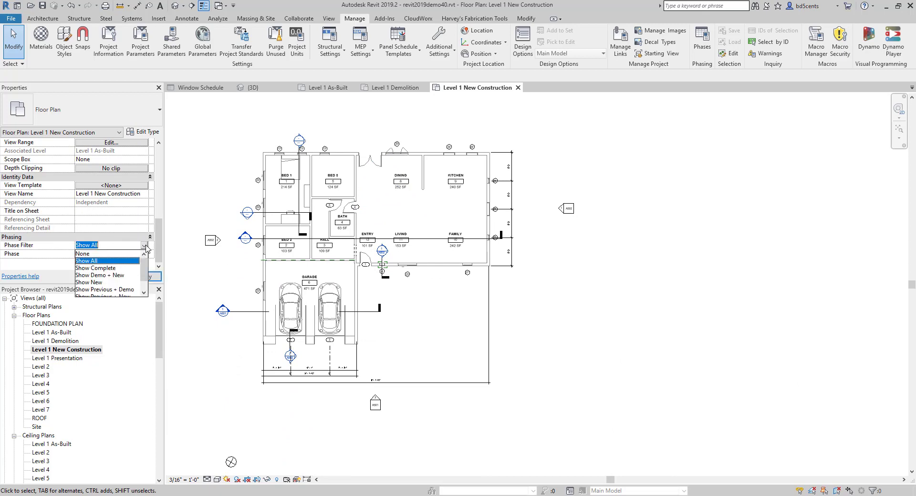
{"action": "left_click", "coordinate": [97, 284]}
{"action": "scroll", "coordinate": [233, 252], "scroll_direction": "down", "scroll_amount": 1}
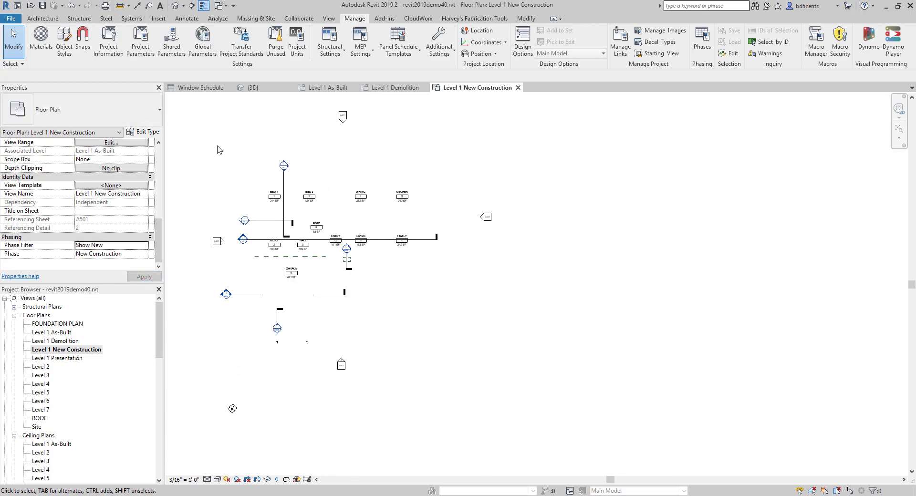
{"action": "left_click_drag", "start_coordinate": [439, 326], "coordinate": [257, 192]}
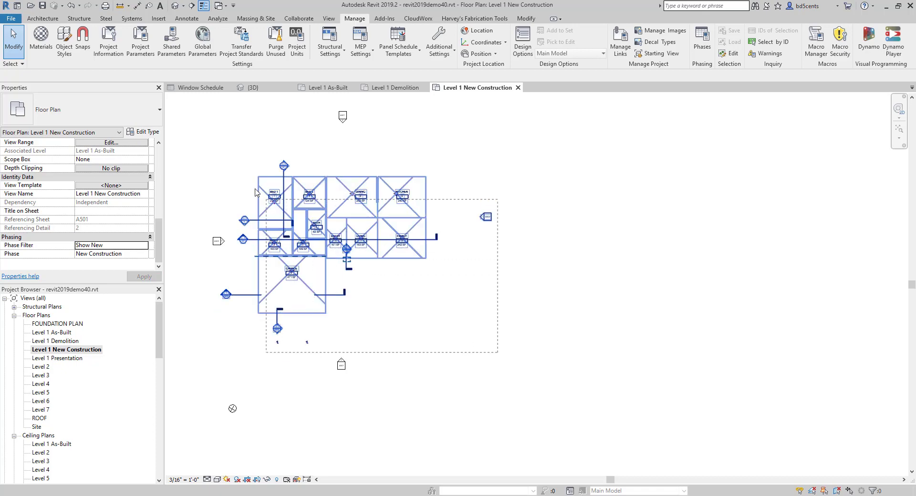
{"action": "left_click_drag", "start_coordinate": [201, 113], "coordinate": [368, 294]}
{"action": "key", "text": "Escape"}
Step: Select most of the remaining plan elements and filter the selection to Rooms and Views, excluding Plan Region, Reference Planes and Room Tags
{"action": "left_click_drag", "start_coordinate": [218, 131], "coordinate": [417, 328]}
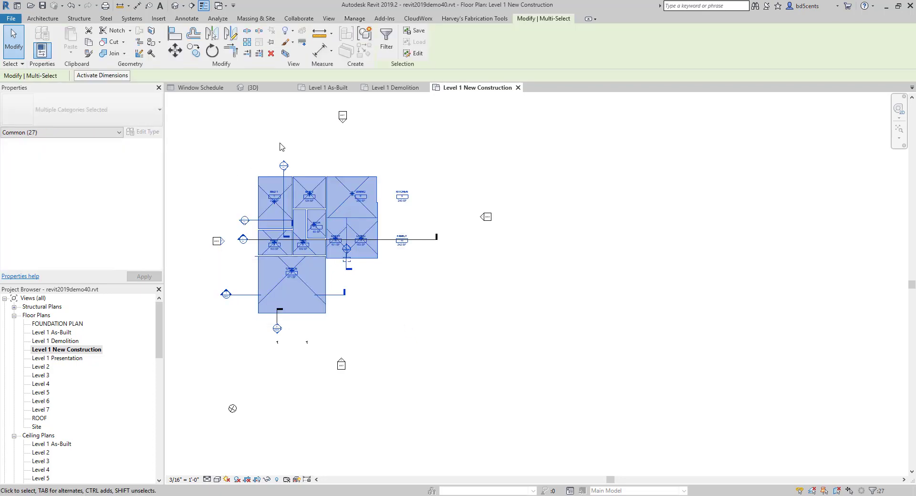
{"action": "left_click", "coordinate": [385, 48]}
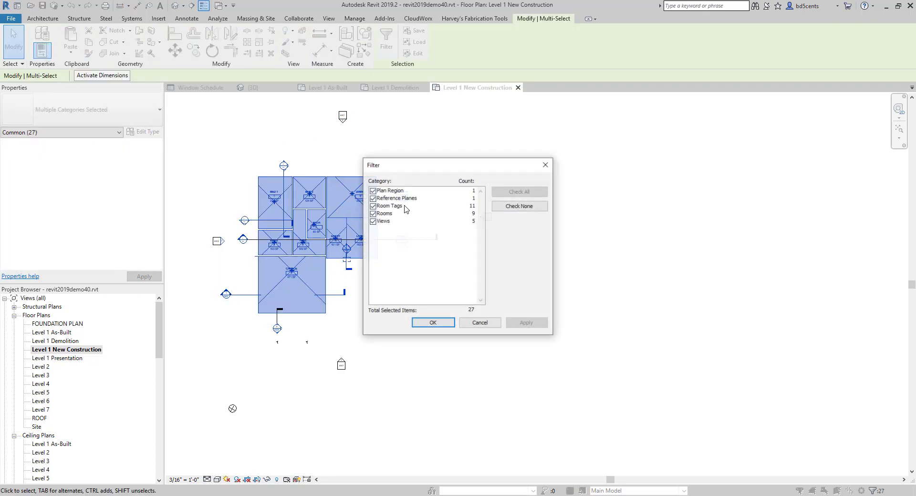
{"action": "left_click", "coordinate": [373, 191]}
{"action": "left_click", "coordinate": [373, 199]}
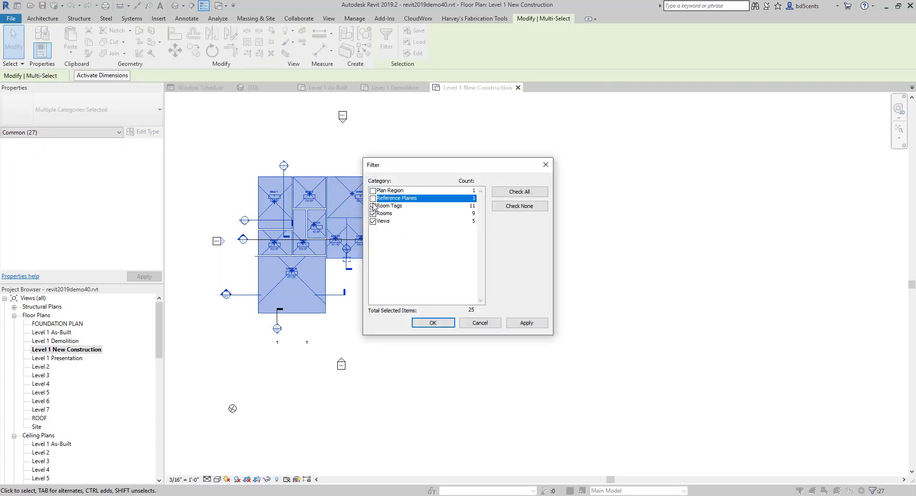
{"action": "left_click", "coordinate": [373, 206]}
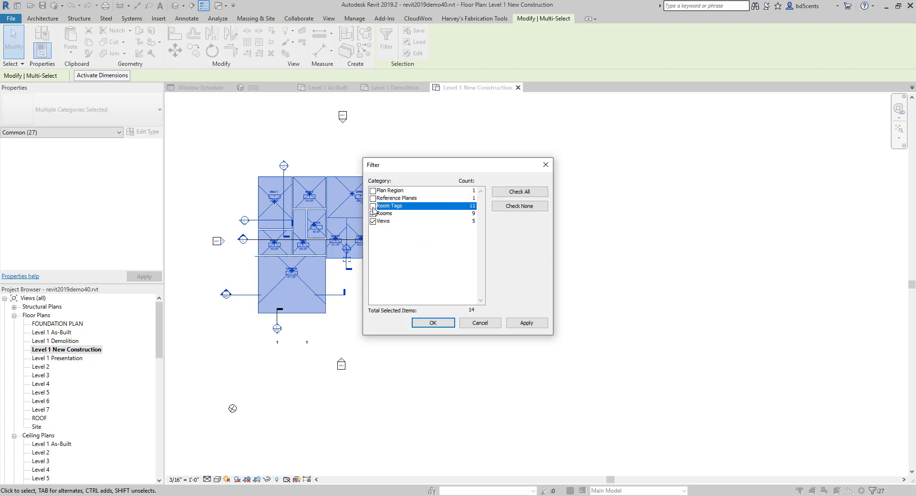
{"action": "left_click", "coordinate": [511, 325]}
{"action": "left_click", "coordinate": [433, 323]}
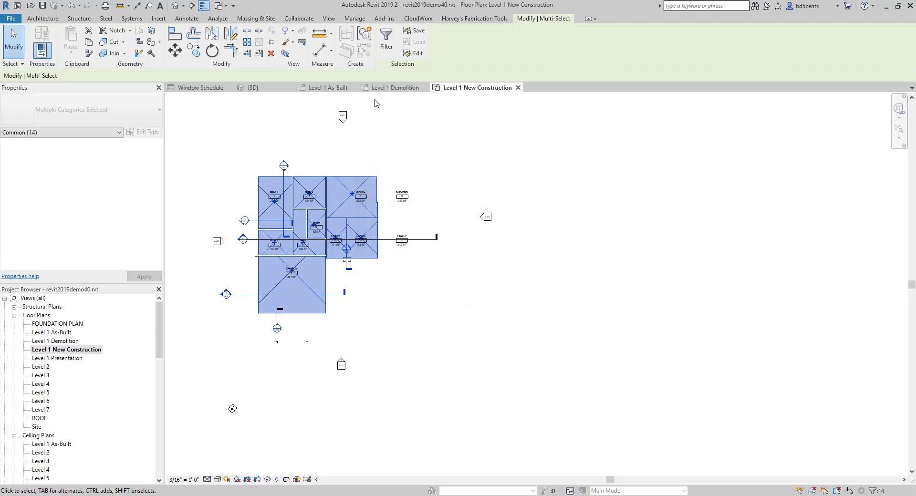
Step: Filter the selection down to Rooms only by excluding Views, and check the phase of the selected rooms
{"action": "left_click", "coordinate": [386, 40]}
{"action": "left_click", "coordinate": [373, 199]}
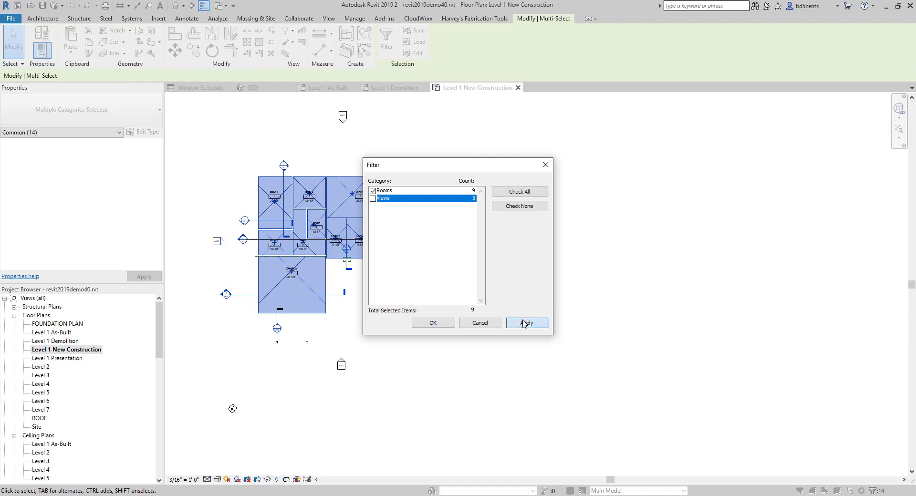
{"action": "left_click", "coordinate": [433, 323]}
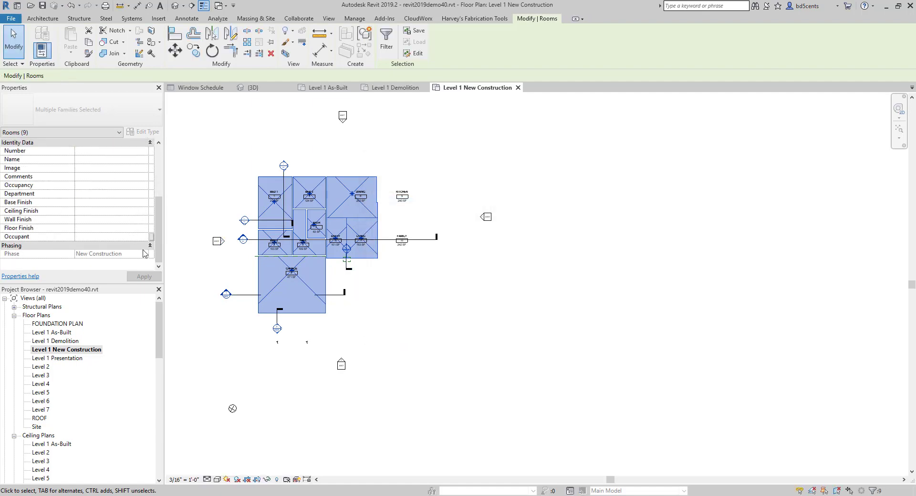
{"action": "scroll", "coordinate": [281, 217], "scroll_direction": "up", "scroll_amount": 2}
Step: Select the BED 1 room on its own and check its phase property
{"action": "left_click", "coordinate": [296, 203]}
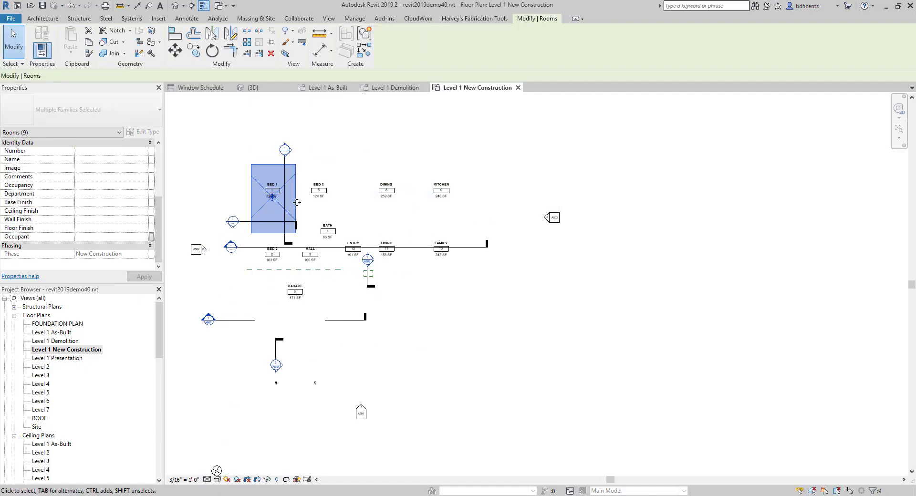
{"action": "left_click", "coordinate": [218, 159]}
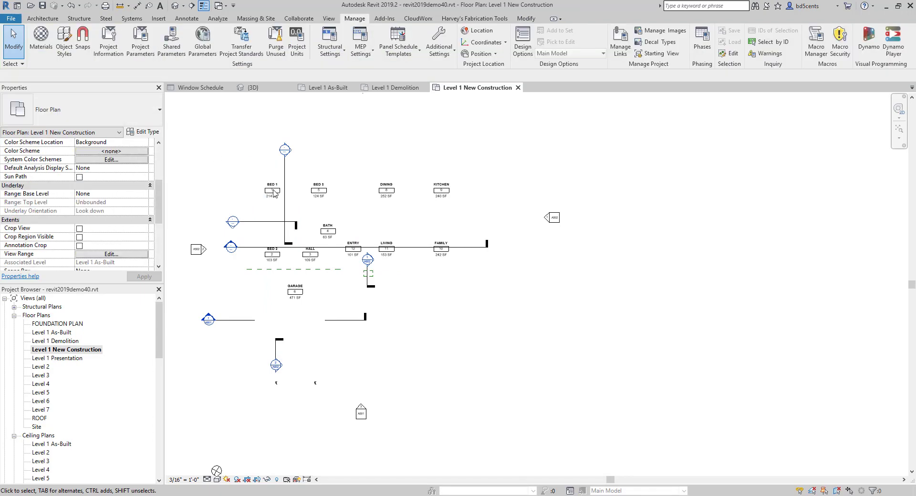
{"action": "left_click", "coordinate": [265, 226]}
{"action": "scroll", "coordinate": [265, 225], "scroll_direction": "down", "scroll_amount": 1}
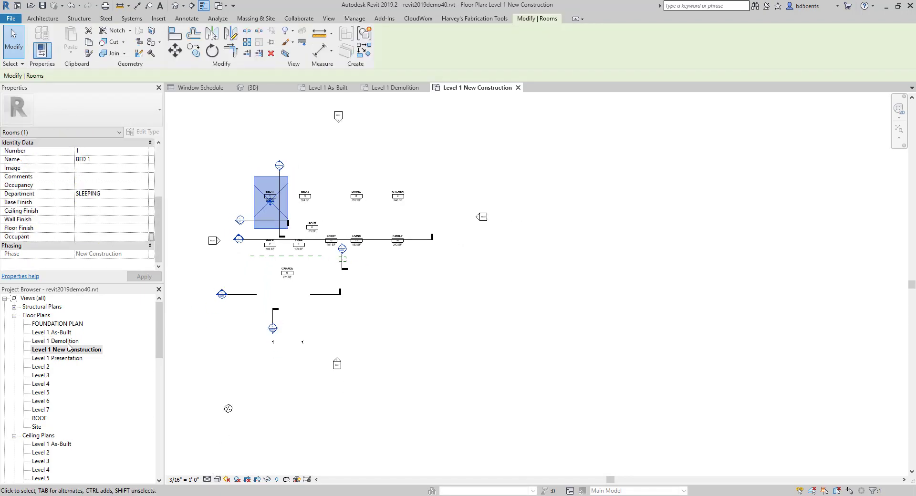
{"action": "left_click", "coordinate": [246, 184]}
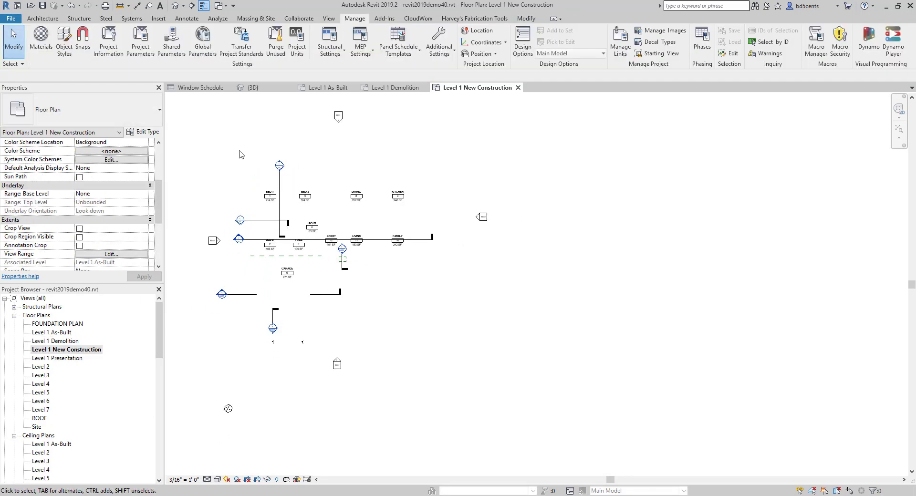
Step: Delete the BED 1, BED 3 and KITCHEN rooms and the DINING room's tag from the Level 1 New Construction plan
{"action": "left_click_drag", "start_coordinate": [237, 141], "coordinate": [342, 246]}
{"action": "left_click", "coordinate": [270, 205]}
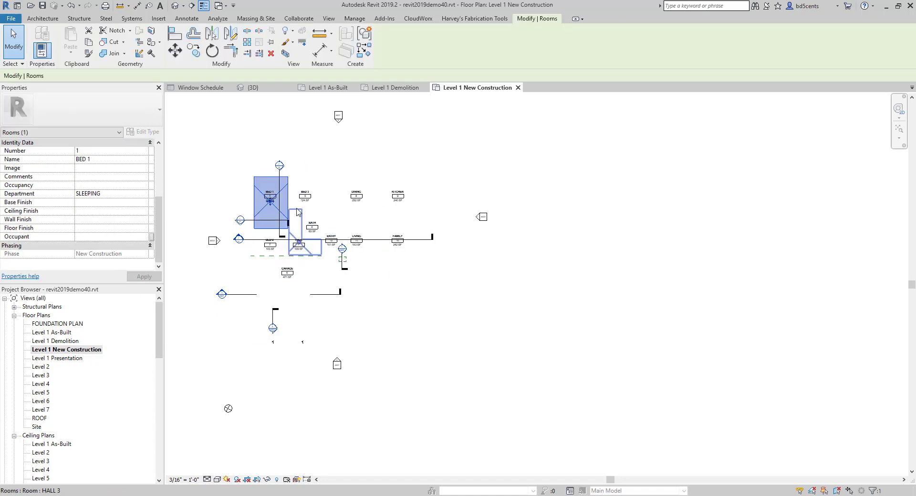
{"action": "key", "text": "Delete"}
{"action": "left_click", "coordinate": [308, 204]}
{"action": "key", "text": "Delete"}
{"action": "left_click", "coordinate": [357, 200]}
{"action": "key", "text": "Delete"}
{"action": "left_click", "coordinate": [384, 210]}
{"action": "key", "text": "Delete"}
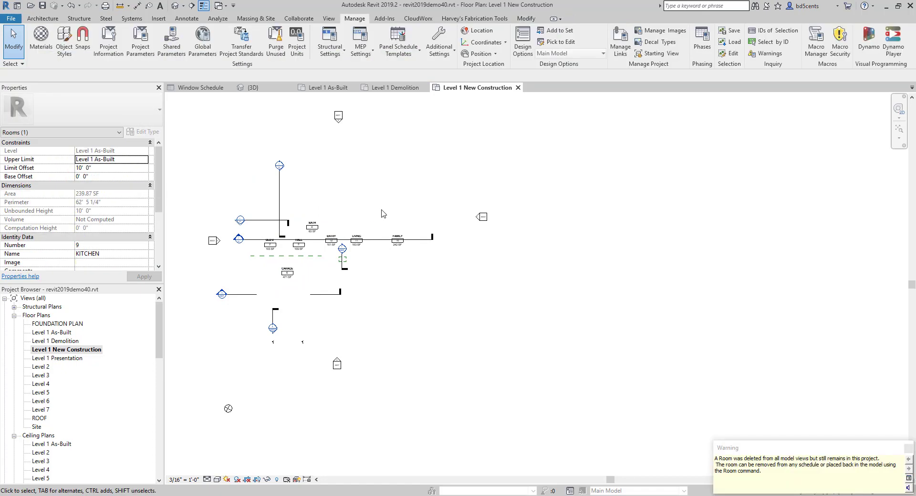
Step: Delete the FAMILY, ENTRY, LIVING, BATH and DINING rooms from the New Construction plan
{"action": "left_click", "coordinate": [394, 229]}
{"action": "key", "text": "Delete"}
{"action": "left_click", "coordinate": [344, 230]}
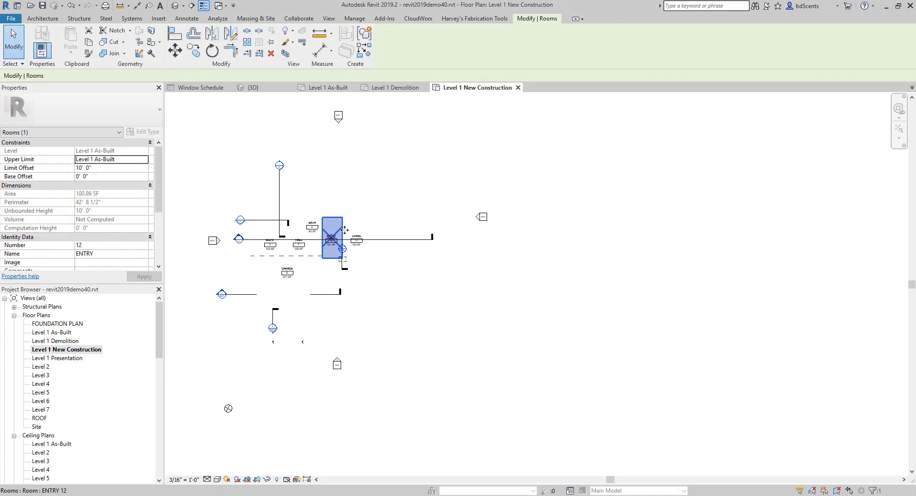
{"action": "key", "text": "Delete"}
{"action": "left_click", "coordinate": [328, 217]}
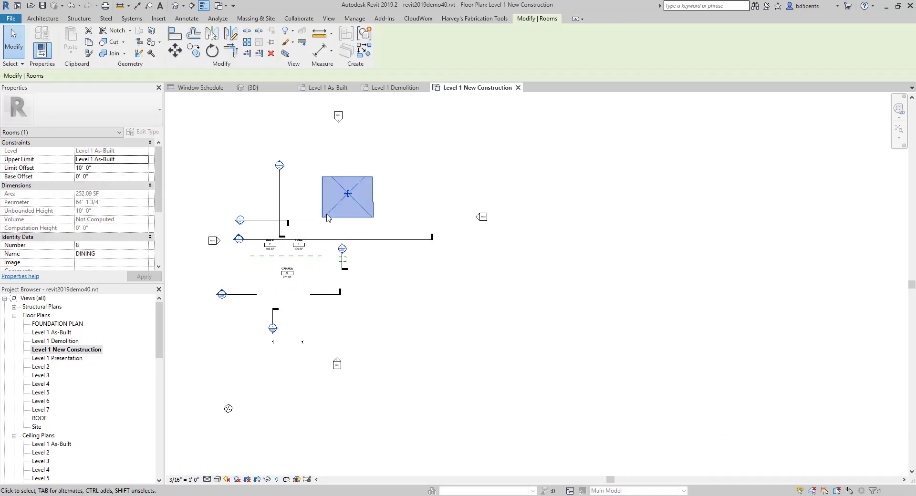
{"action": "key", "text": "Delete"}
{"action": "left_click", "coordinate": [268, 238]}
{"action": "key", "text": "Delete"}
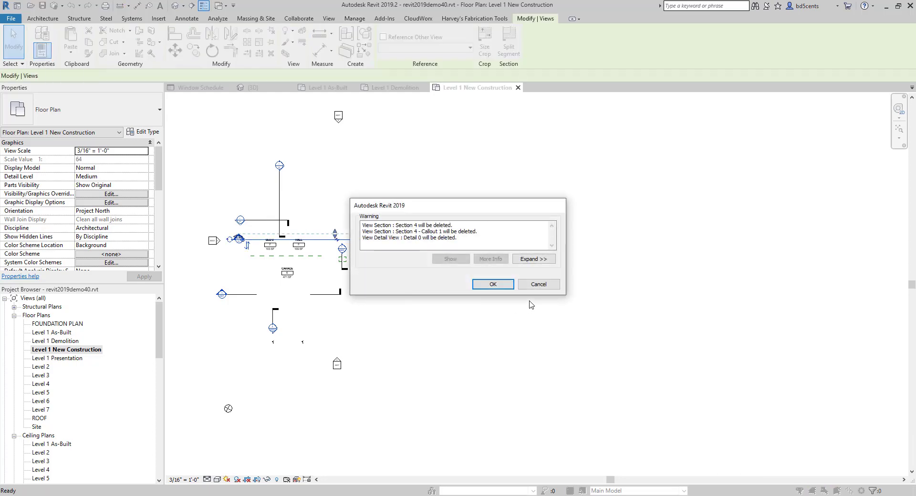
{"action": "left_click", "coordinate": [537, 285]}
Step: Select all six building and wall section markers in the plan and set their phase to As-Built
{"action": "scroll", "coordinate": [119, 215], "scroll_direction": "down", "scroll_amount": 5}
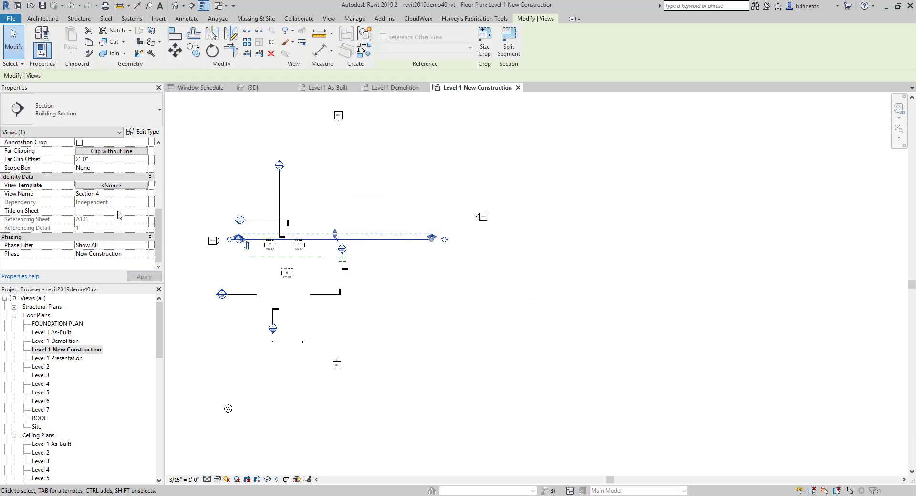
{"action": "left_click", "coordinate": [256, 216]}
{"action": "left_click", "coordinate": [262, 220]}
{"action": "left_click", "coordinate": [279, 205], "text": "ctrl"}
{"action": "left_click", "coordinate": [253, 240], "text": "ctrl"}
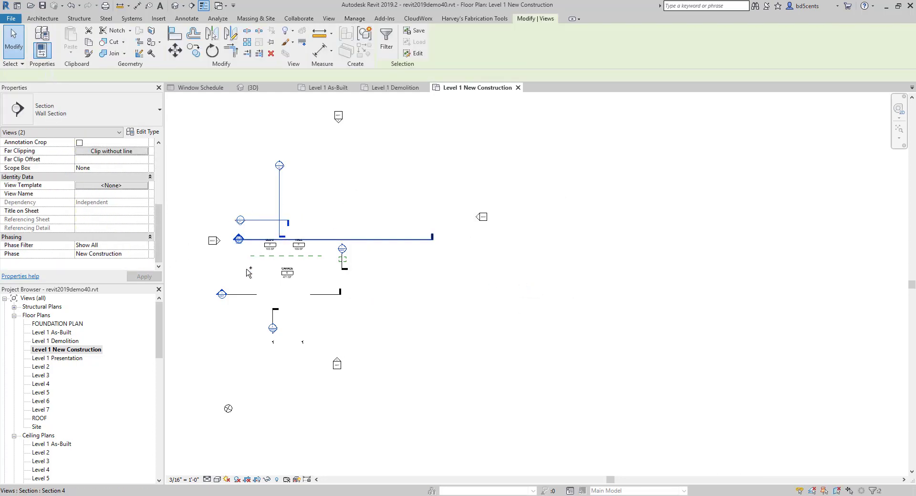
{"action": "left_click", "coordinate": [273, 317], "text": "ctrl"}
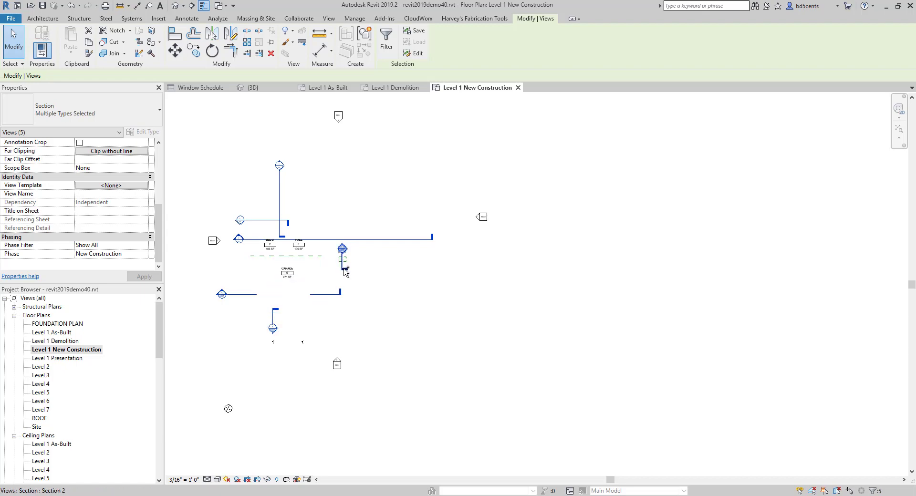
{"action": "left_click", "coordinate": [134, 254]}
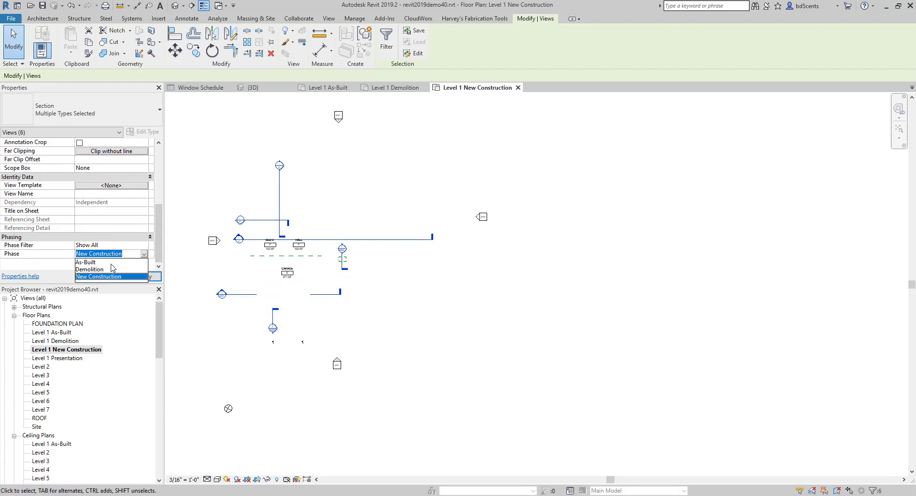
{"action": "left_click", "coordinate": [88, 263]}
{"action": "left_click", "coordinate": [144, 277]}
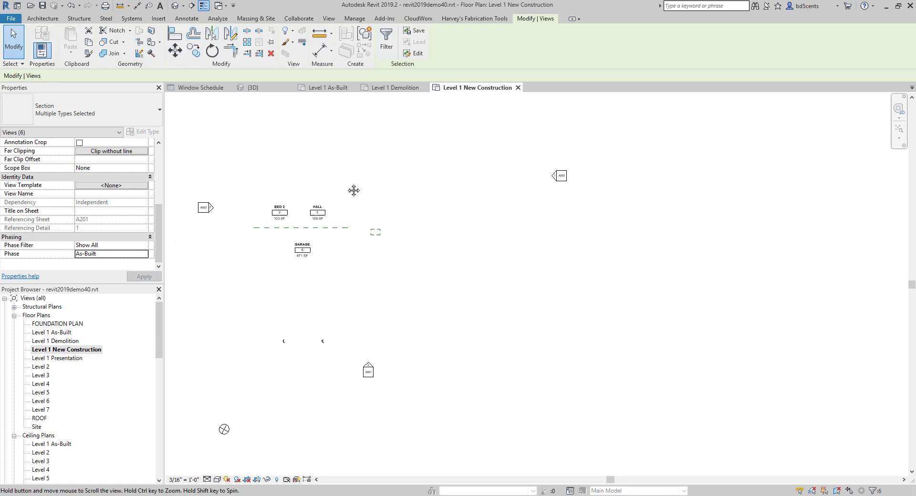
Step: Remove the garage wall reference plane and the small plan region from the New Construction plan
{"action": "middle_click_drag", "start_coordinate": [353, 190], "coordinate": [360, 176]}
{"action": "left_click", "coordinate": [337, 214]}
{"action": "left_click", "coordinate": [381, 222], "text": "ctrl"}
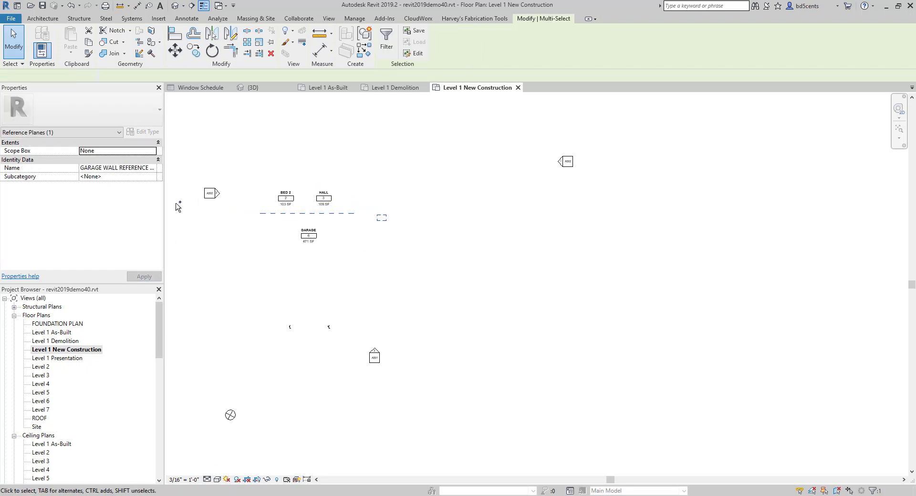
{"action": "left_click", "coordinate": [382, 217]}
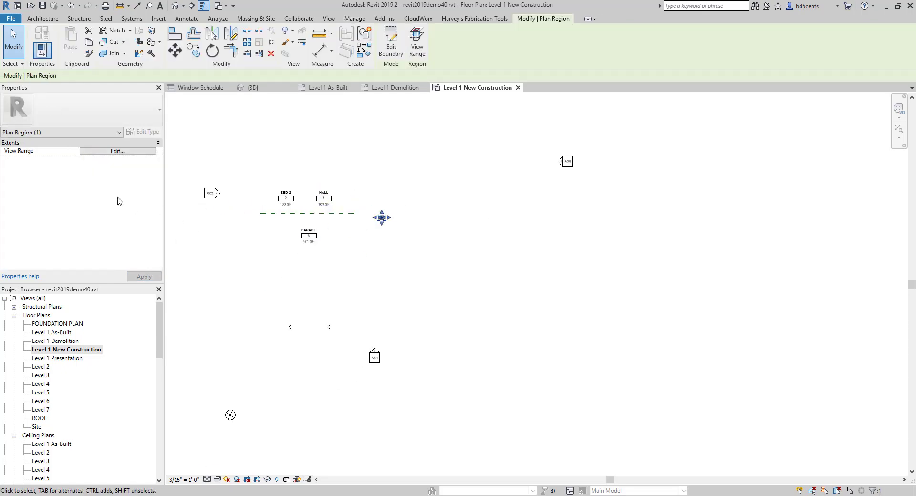
{"action": "key", "text": "Escape"}
{"action": "left_click", "coordinate": [341, 217]}
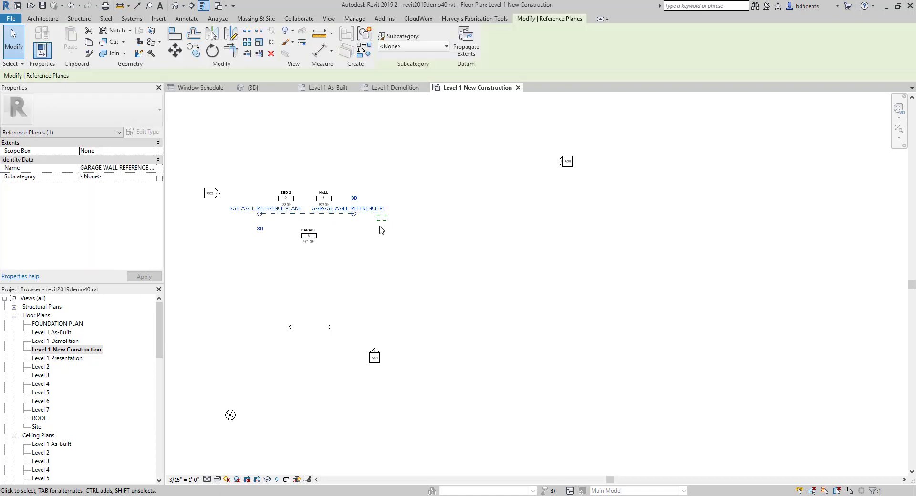
{"action": "key", "text": "Escape"}
{"action": "left_click", "coordinate": [381, 217]}
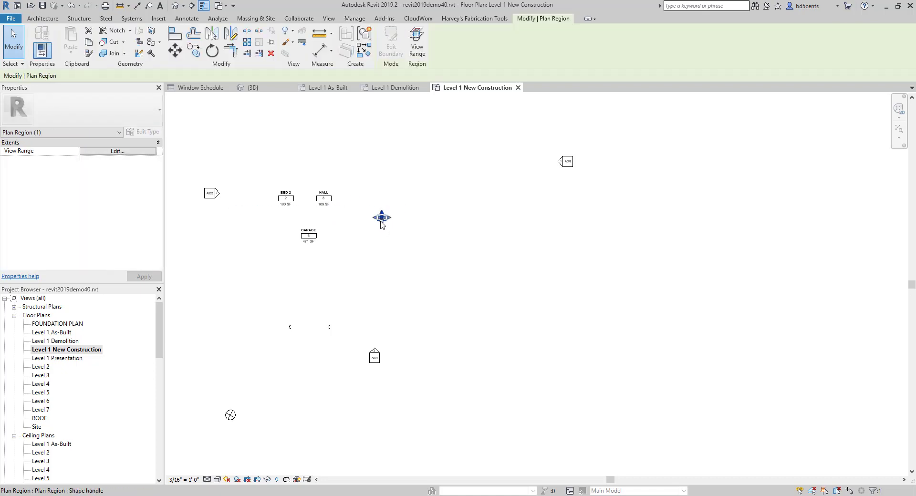
{"action": "key", "text": "Escape"}
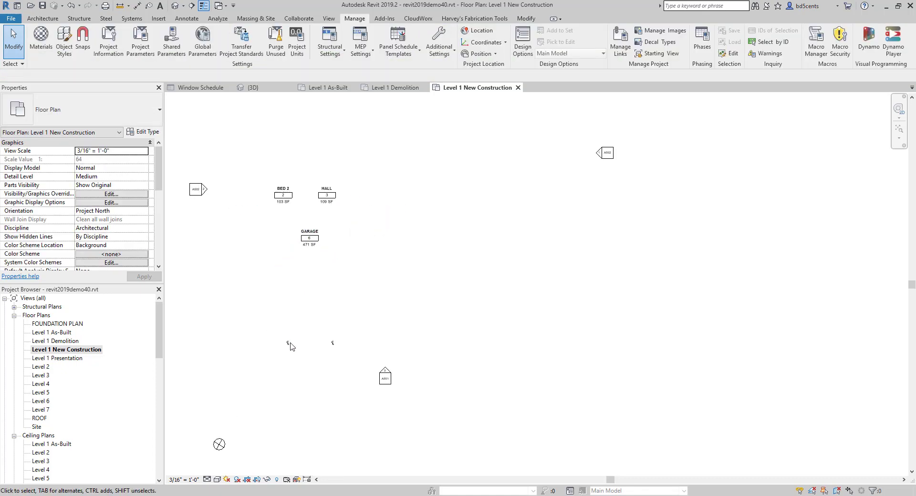
Step: Delete the two centerline annotations and the BED 2, HALL and GARAGE rooms from the New Construction plan
{"action": "left_click_drag", "start_coordinate": [264, 321], "coordinate": [395, 376]}
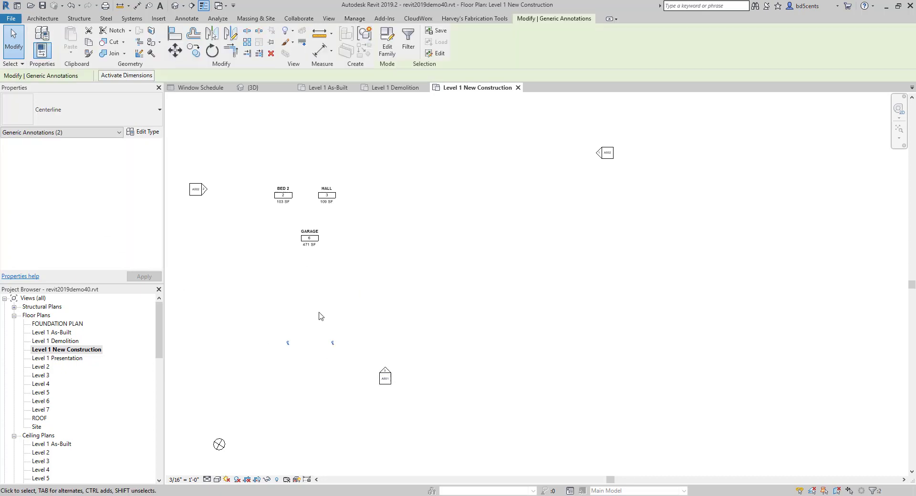
{"action": "key", "text": "Delete"}
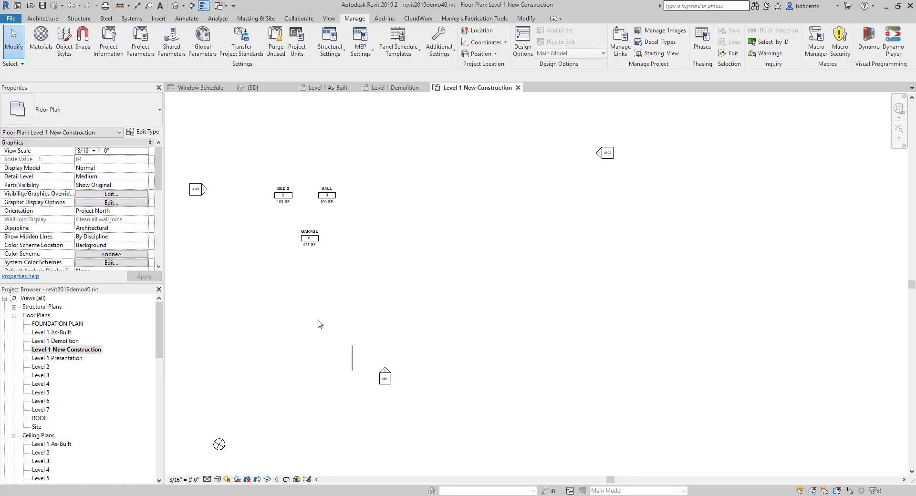
{"action": "left_click", "coordinate": [280, 196]}
{"action": "left_click", "coordinate": [297, 206]}
{"action": "key", "text": "Delete"}
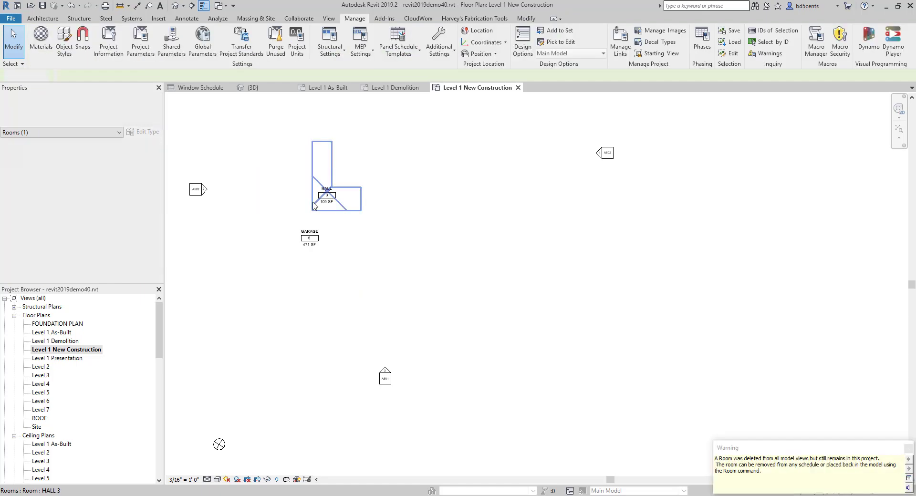
{"action": "left_click", "coordinate": [319, 201]}
{"action": "key", "text": "Delete"}
{"action": "left_click", "coordinate": [293, 253]}
{"action": "key", "text": "Delete"}
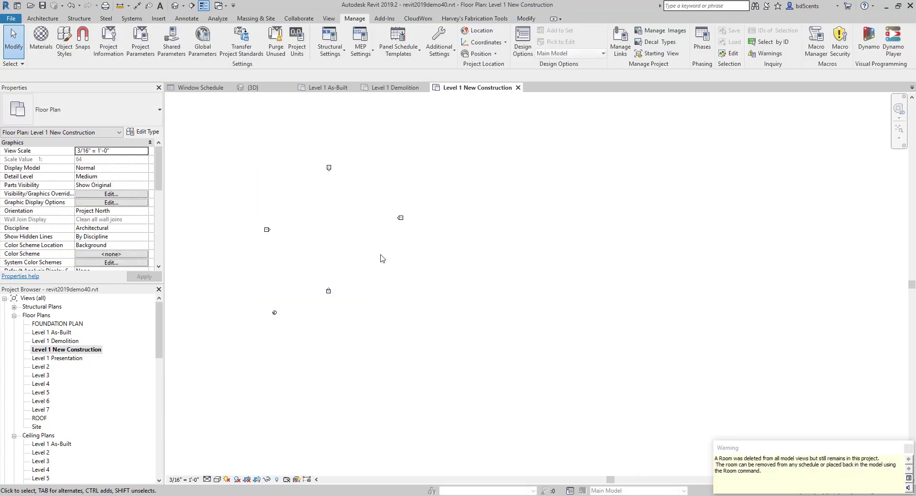
Step: Compare the Level 1 Demolition floor plan with the Level 1 As-Built plan, ending on the Demolition plan
{"action": "double_click", "coordinate": [71, 342]}
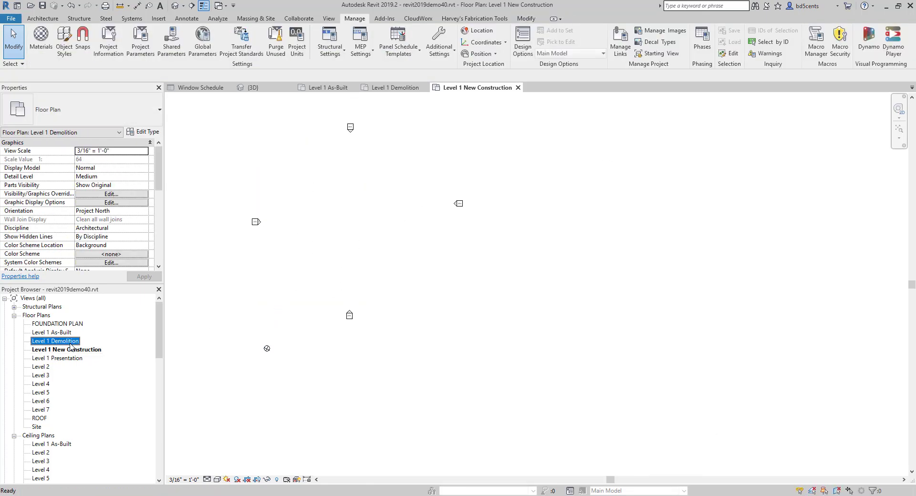
{"action": "scroll", "coordinate": [267, 368], "scroll_direction": "down", "scroll_amount": 2}
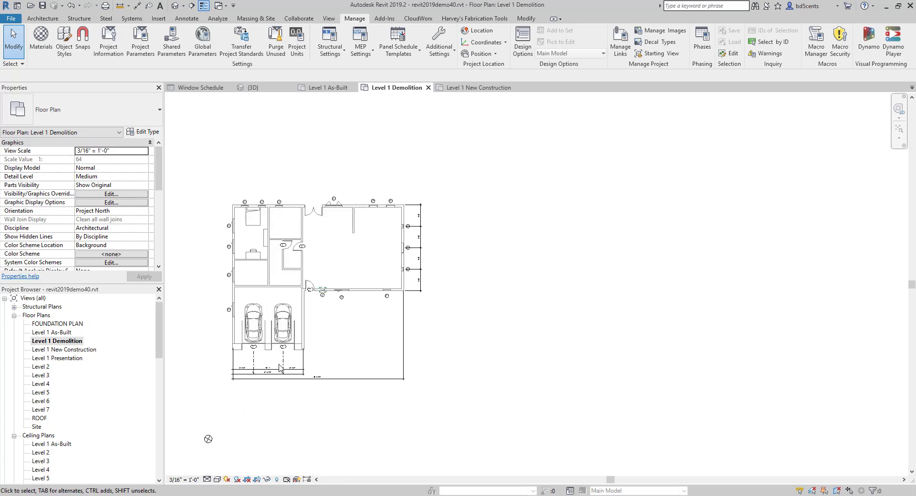
{"action": "double_click", "coordinate": [48, 332]}
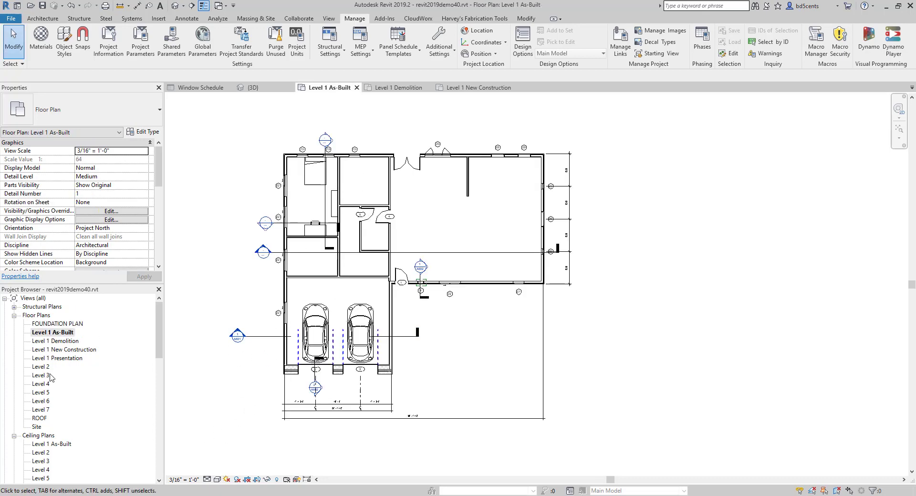
{"action": "double_click", "coordinate": [59, 341]}
{"action": "scroll", "coordinate": [279, 223], "scroll_direction": "up", "scroll_amount": 3}
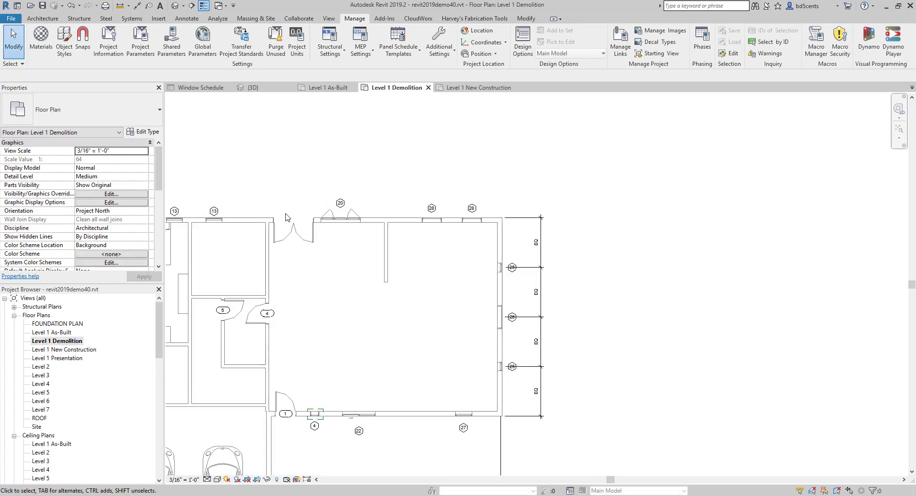
{"action": "scroll", "coordinate": [280, 223], "scroll_direction": "down", "scroll_amount": 3}
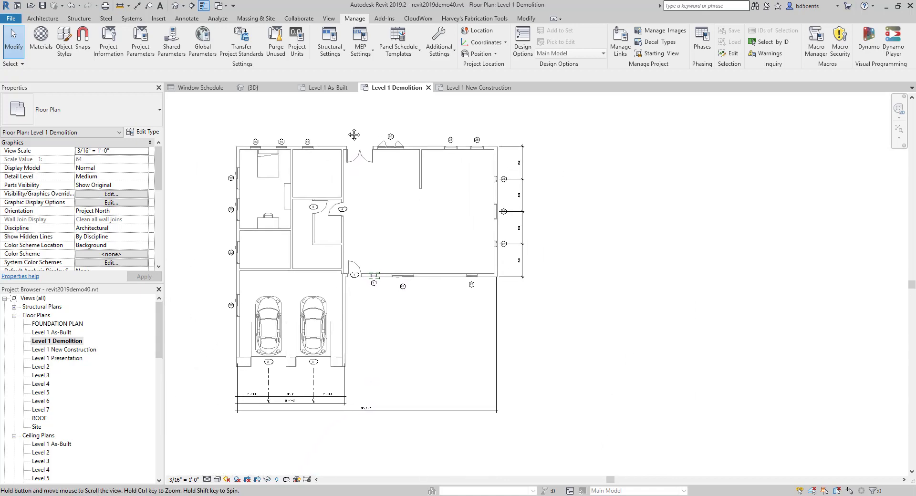
Step: Review the project's phase filters and the graphic overrides for each phase status, keeping the existing settings
{"action": "left_click", "coordinate": [699, 45]}
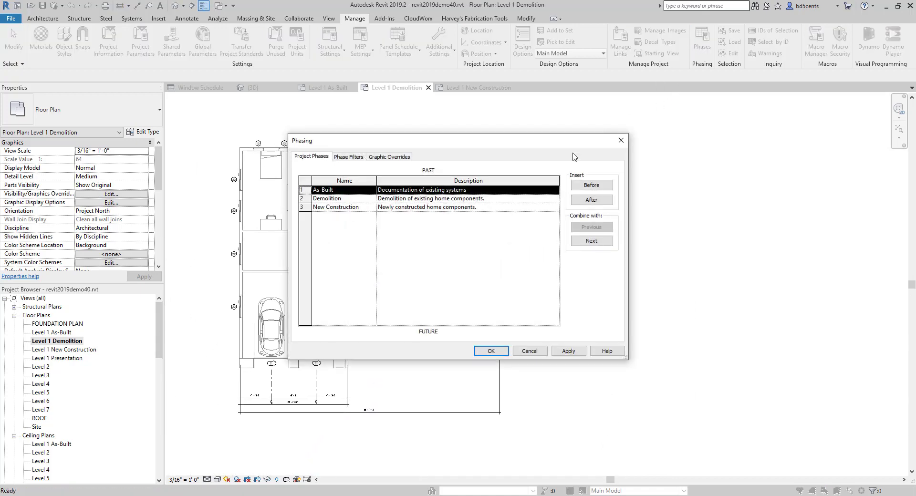
{"action": "left_click", "coordinate": [349, 156]}
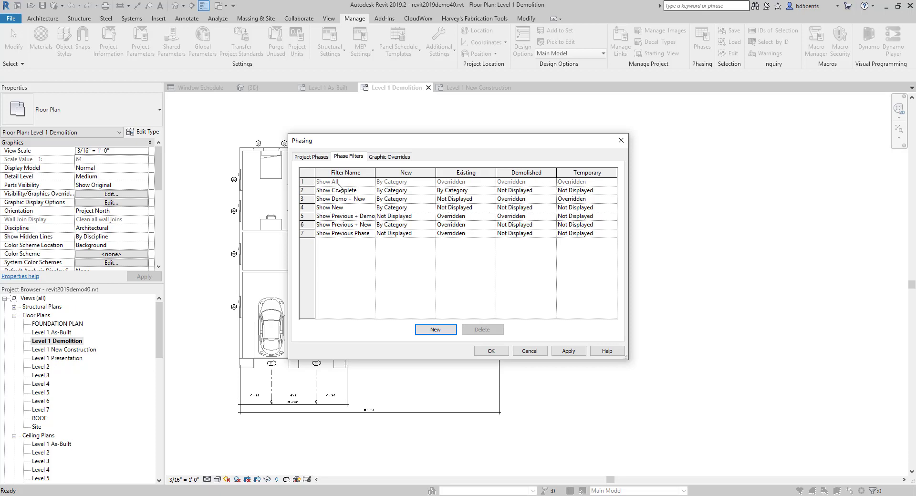
{"action": "left_click", "coordinate": [391, 158]}
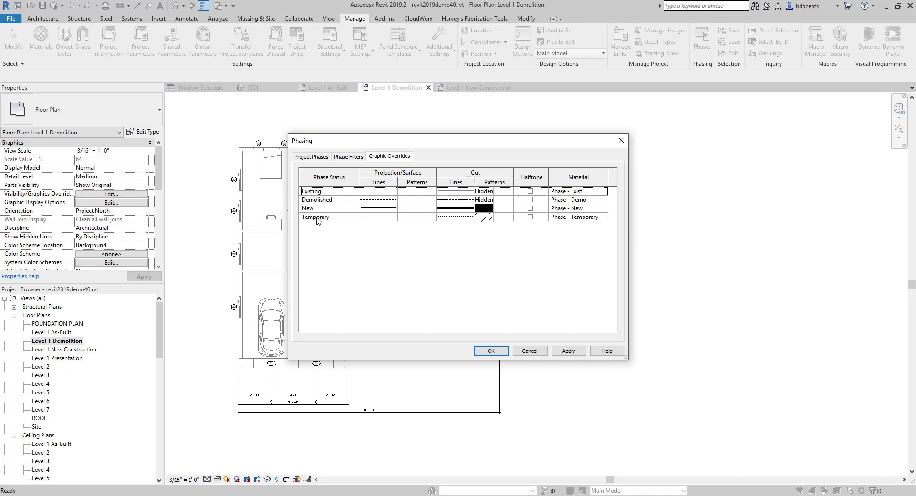
{"action": "left_click", "coordinate": [348, 159]}
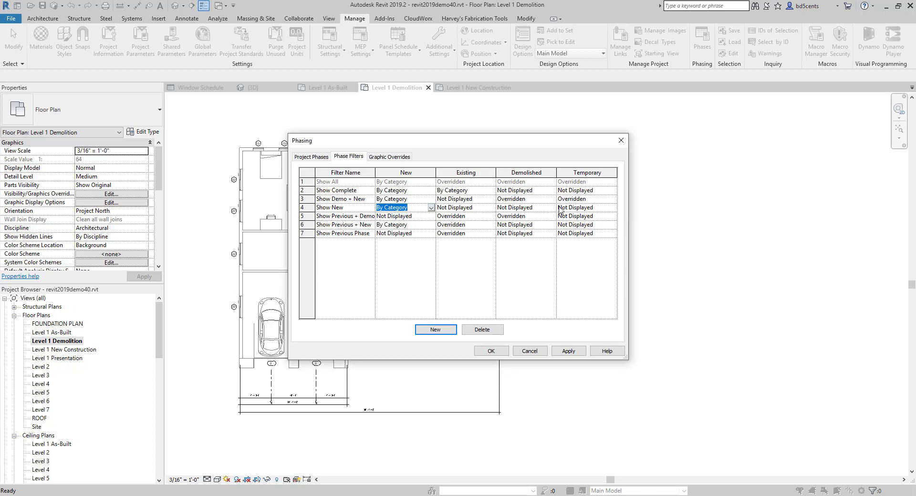
{"action": "left_click", "coordinate": [569, 352]}
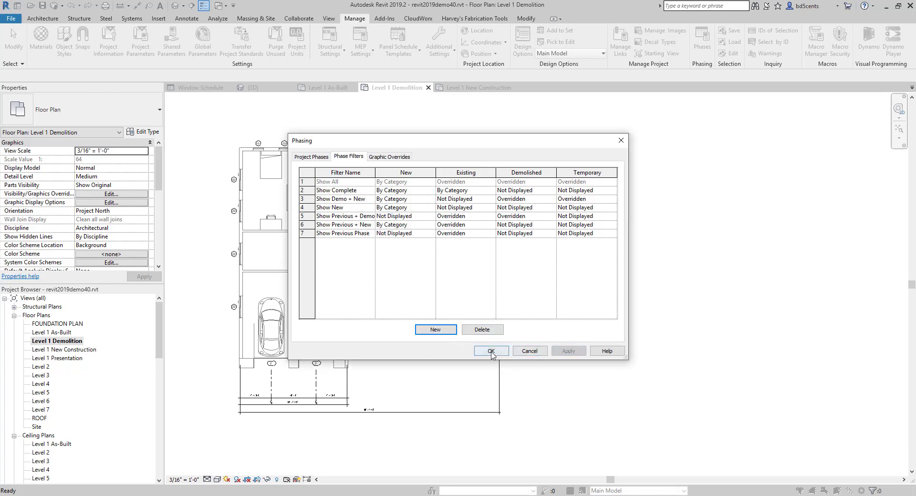
{"action": "left_click", "coordinate": [491, 351]}
Step: Try to split the upper exterior wall beside the double door, near the face of the adjoining interior partition
{"action": "scroll", "coordinate": [348, 148], "scroll_direction": "up", "scroll_amount": 5}
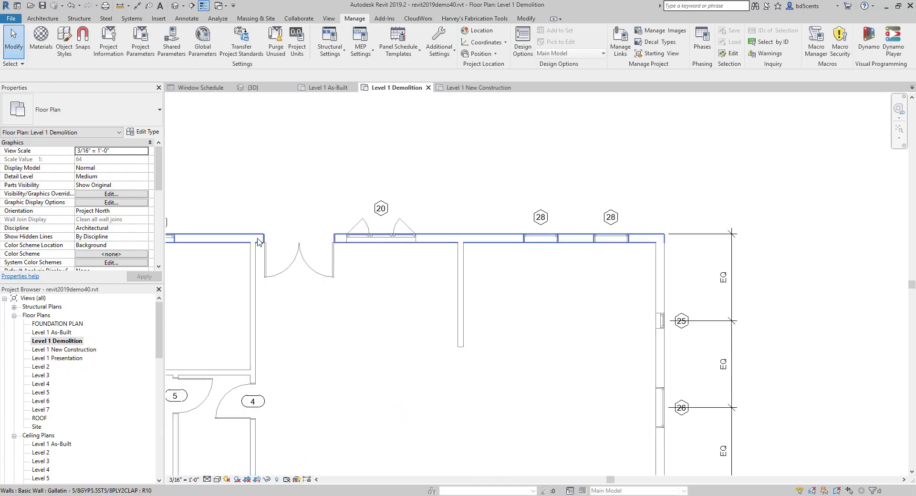
{"action": "key", "text": "s"}
{"action": "key", "text": "l"}
{"action": "scroll", "coordinate": [259, 235], "scroll_direction": "up", "scroll_amount": 4}
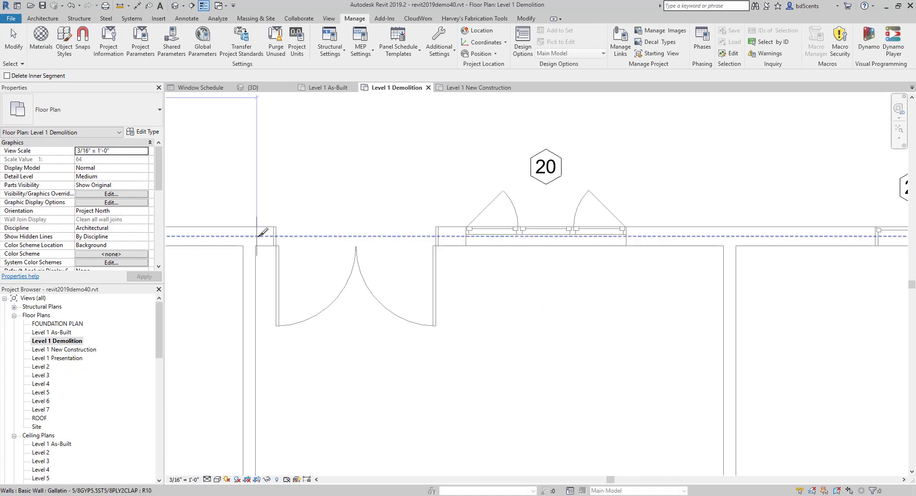
{"action": "scroll", "coordinate": [261, 226], "scroll_direction": "up", "scroll_amount": 2}
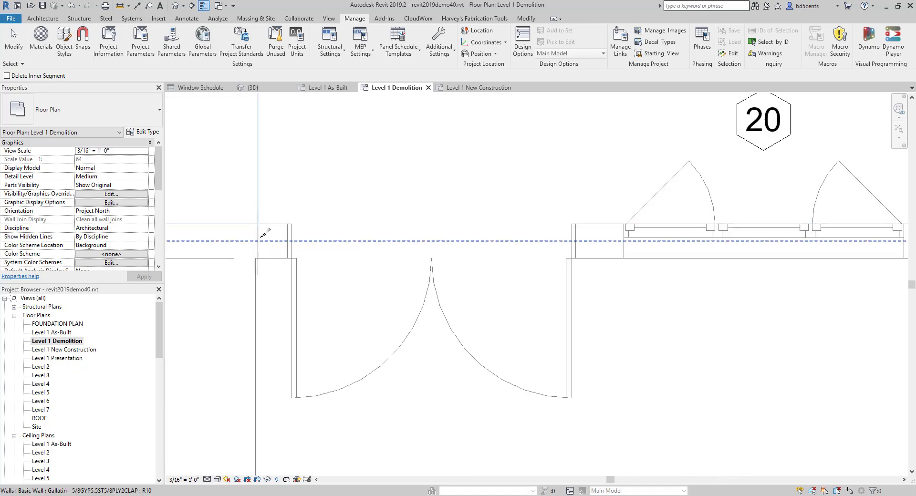
{"action": "scroll", "coordinate": [259, 247], "scroll_direction": "up", "scroll_amount": 5}
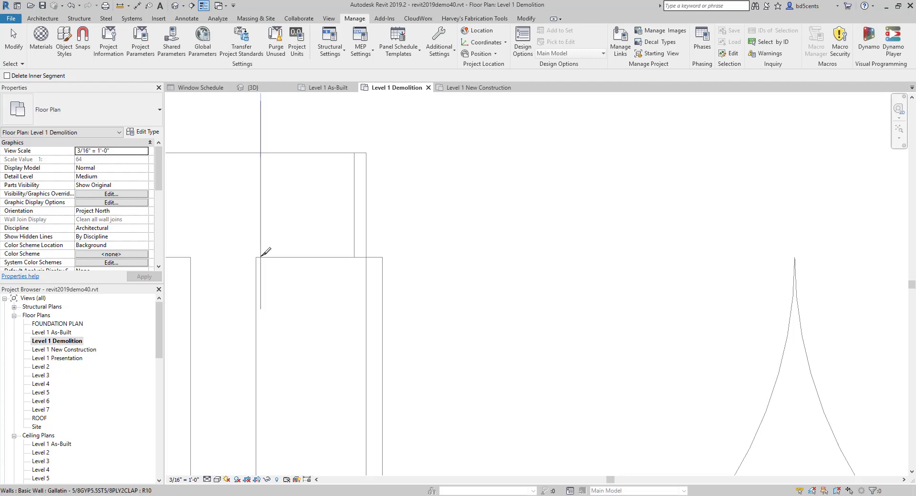
{"action": "left_click", "coordinate": [264, 255]}
{"action": "key", "text": "Escape"}
{"action": "scroll", "coordinate": [264, 256], "scroll_direction": "down", "scroll_amount": 3}
{"action": "left_click", "coordinate": [261, 192]}
{"action": "scroll", "coordinate": [261, 229], "scroll_direction": "up", "scroll_amount": 3}
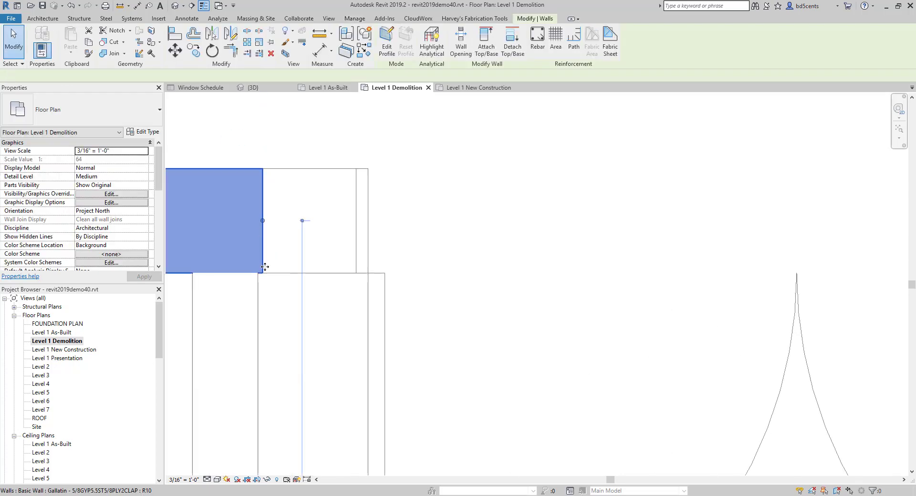
Step: Try to bring the split wall end in line with the interior partition's face, first by alignment and then by stretching it
{"action": "key", "text": "Escape"}
{"action": "key", "text": "a"}
{"action": "key", "text": "l"}
{"action": "left_click", "coordinate": [258, 303]}
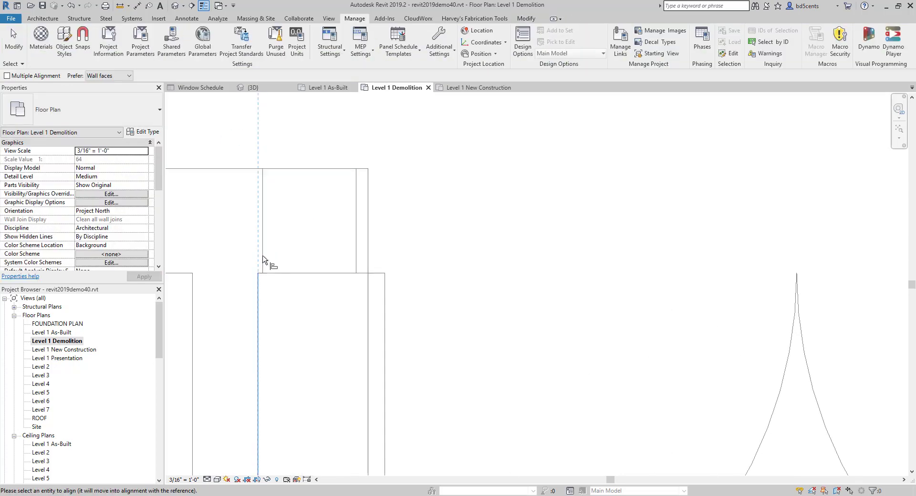
{"action": "key", "text": "Escape"}
{"action": "key", "text": "Escape"}
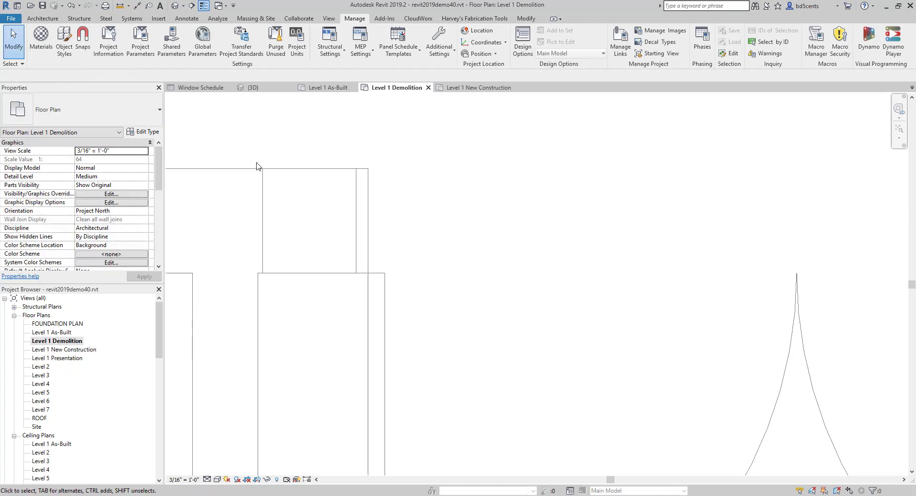
{"action": "left_click", "coordinate": [262, 216]}
{"action": "scroll", "coordinate": [262, 216], "scroll_direction": "up", "scroll_amount": 2}
{"action": "mouse_move", "coordinate": [262, 224]}
{"action": "left_mouse_down"}
{"action": "mouse_move", "coordinate": [256, 302]}
{"action": "mouse_move", "coordinate": [254, 223]}
{"action": "left_mouse_up"}
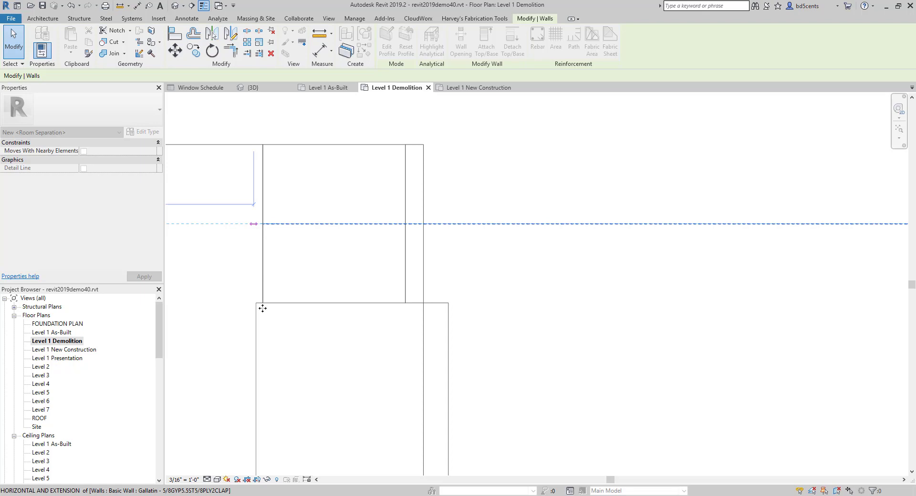
{"action": "key", "text": "Escape"}
{"action": "scroll", "coordinate": [262, 292], "scroll_direction": "down", "scroll_amount": 5}
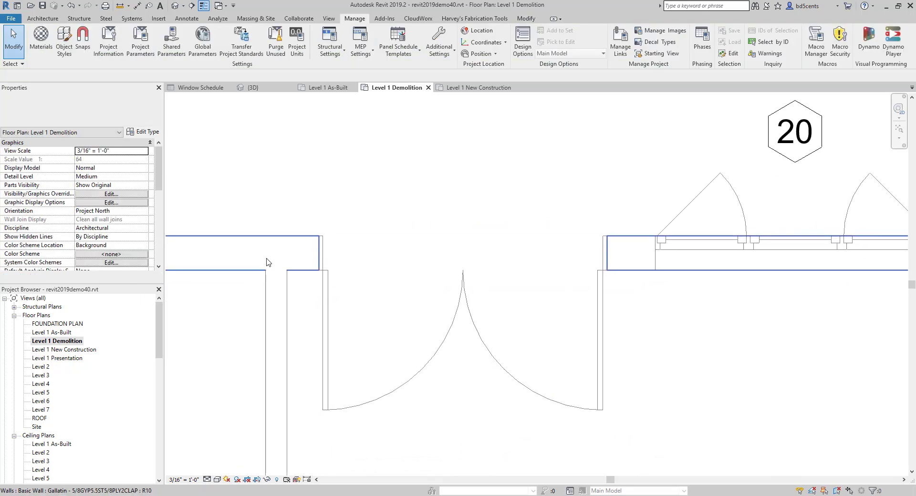
Step: Split the upper exterior wall beside the double door, exactly in line with the interior partition's door-side face
{"action": "key", "text": "s"}
{"action": "key", "text": "l"}
{"action": "scroll", "coordinate": [310, 240], "scroll_direction": "up", "scroll_amount": 1}
{"action": "scroll", "coordinate": [308, 241], "scroll_direction": "up", "scroll_amount": 1}
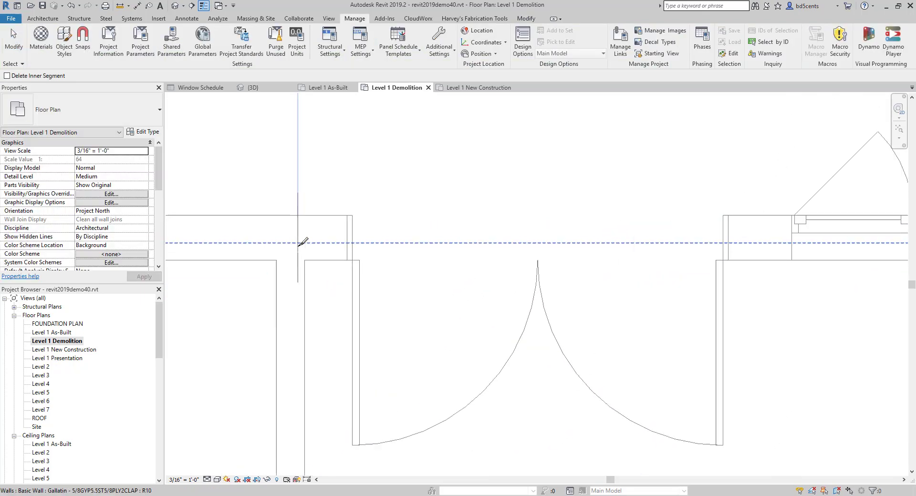
{"action": "scroll", "coordinate": [308, 246], "scroll_direction": "up", "scroll_amount": 3}
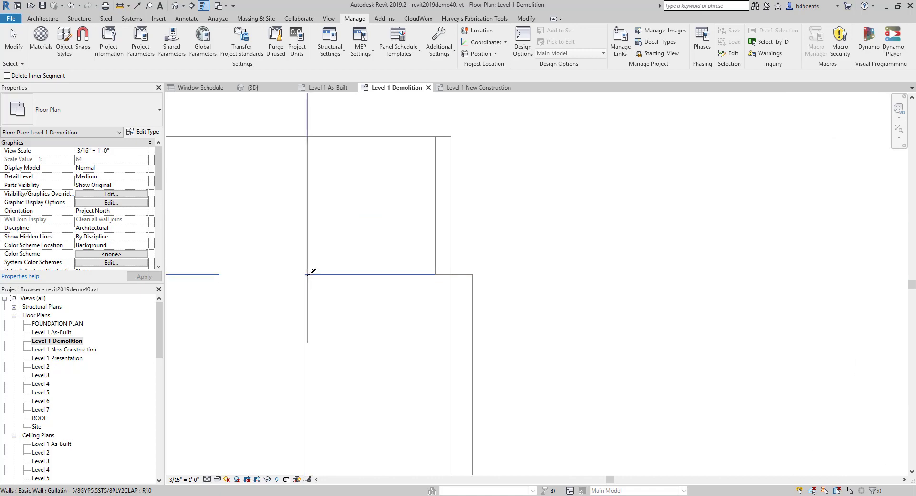
{"action": "scroll", "coordinate": [309, 144], "scroll_direction": "up", "scroll_amount": 2}
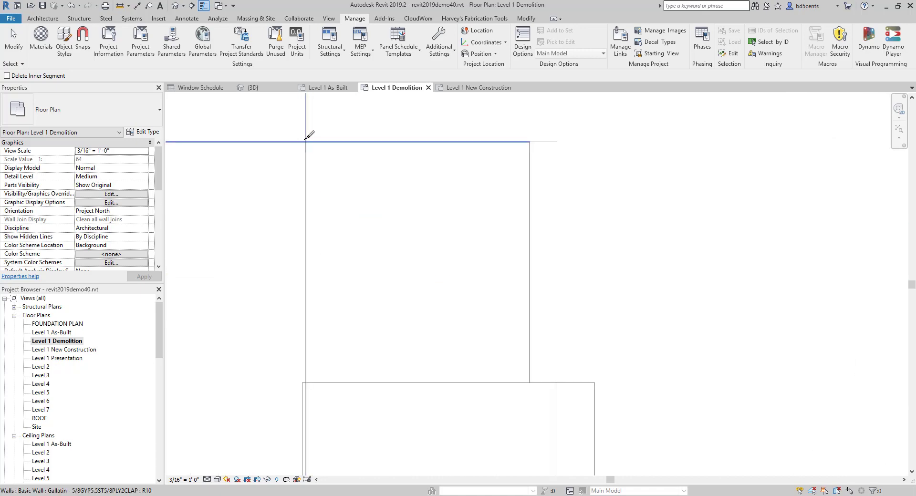
{"action": "scroll", "coordinate": [308, 139], "scroll_direction": "up", "scroll_amount": 1}
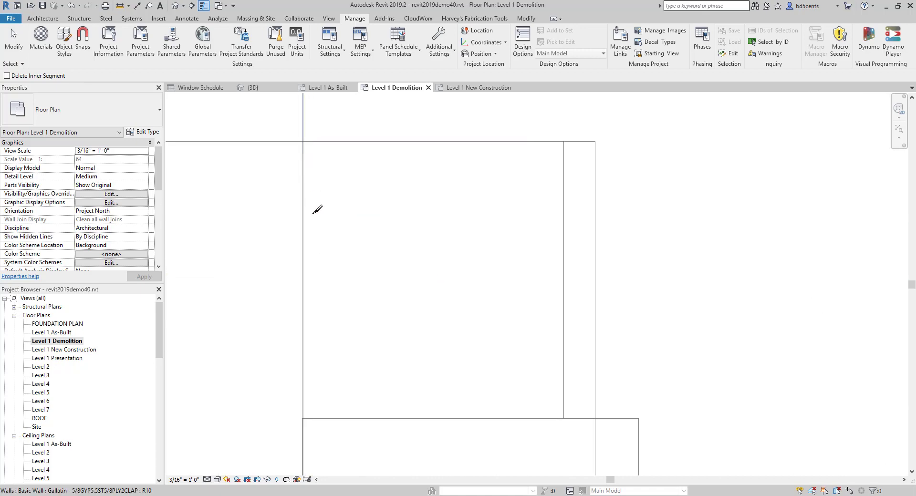
{"action": "scroll", "coordinate": [313, 213], "scroll_direction": "down", "scroll_amount": 3}
{"action": "key", "text": "Escape"}
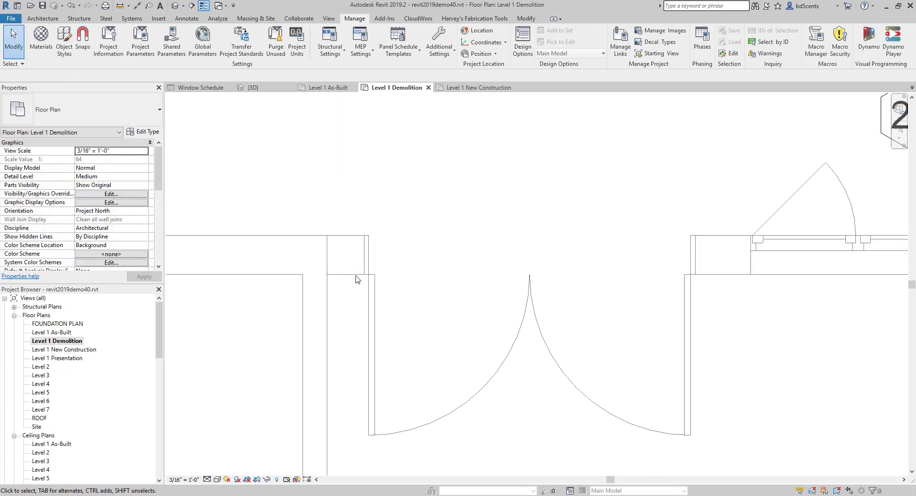
Step: Set Phase Demolished to Demolition for the split-off upper exterior wall, its double door, windows 20 and 28, and the short partition
{"action": "scroll", "coordinate": [356, 279], "scroll_direction": "down", "scroll_amount": 4}
{"action": "left_click", "coordinate": [351, 263]}
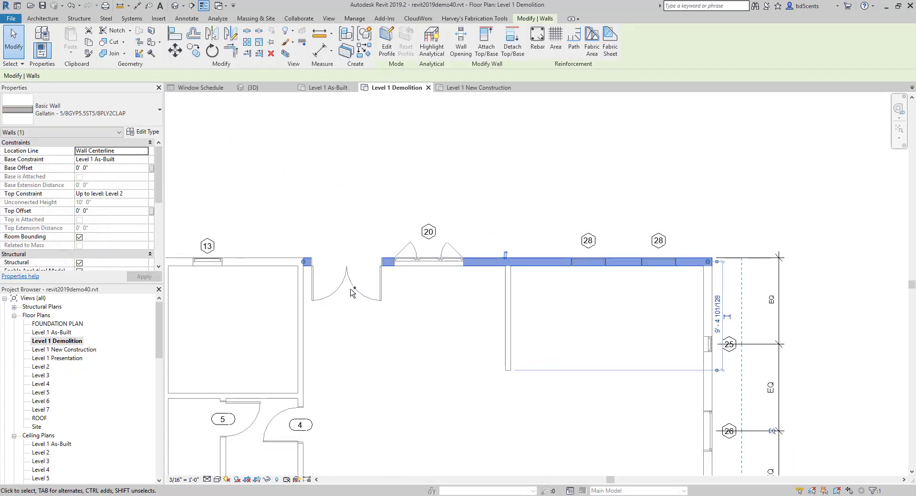
{"action": "left_click", "coordinate": [352, 293], "text": "ctrl"}
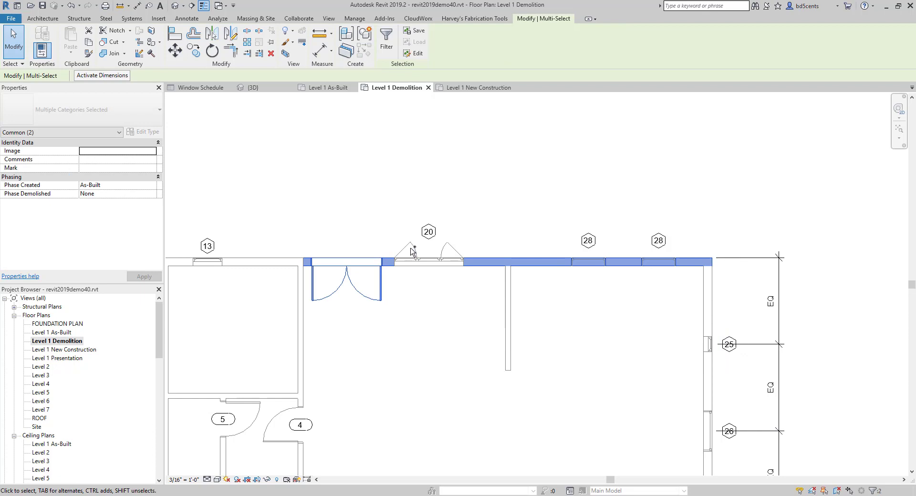
{"action": "left_click", "coordinate": [413, 251], "text": "ctrl"}
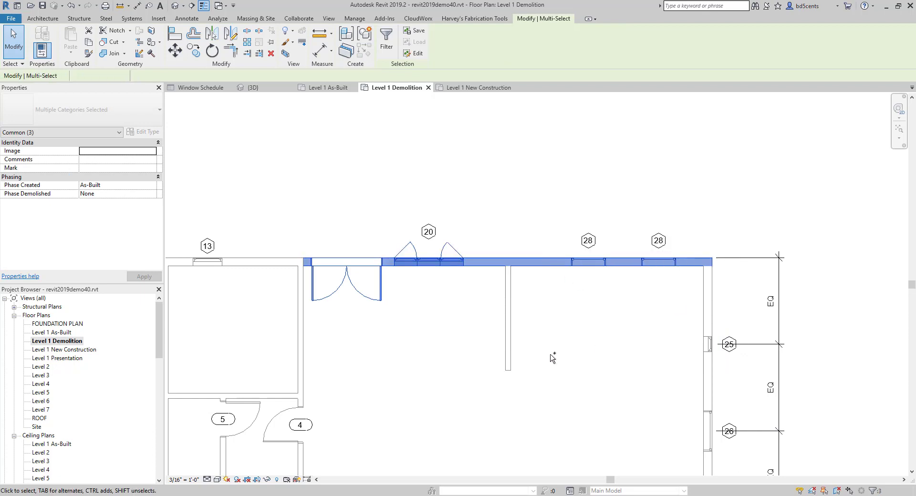
{"action": "left_click", "coordinate": [509, 329], "text": "ctrl"}
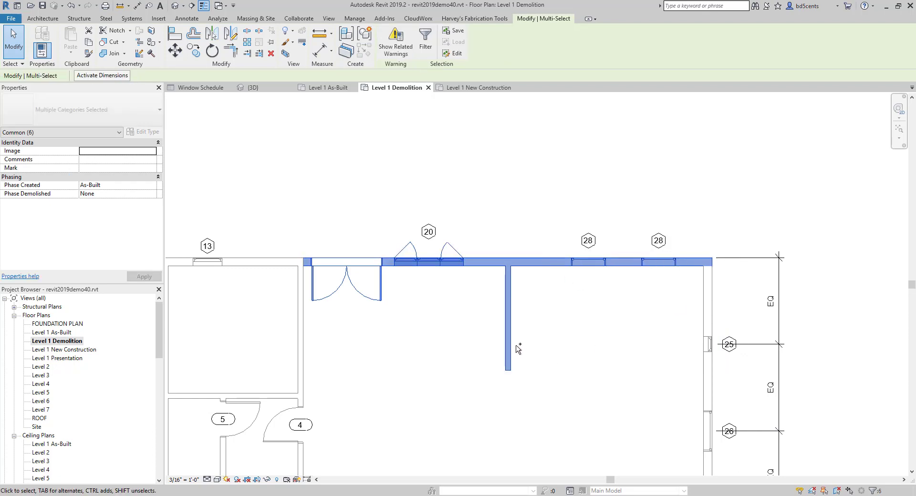
{"action": "left_click", "coordinate": [153, 194]}
{"action": "left_click", "coordinate": [95, 210]}
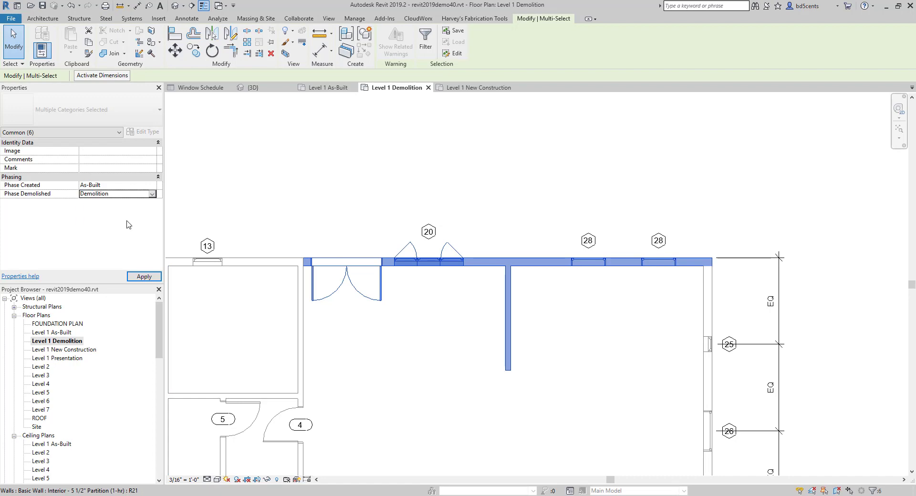
{"action": "left_click", "coordinate": [144, 276]}
{"action": "left_click", "coordinate": [307, 207]}
Step: Examine how the demolished wall, double door, windows and partition are drawn in the Level 1 Demolition plan
{"action": "scroll", "coordinate": [352, 225], "scroll_direction": "down", "scroll_amount": 2}
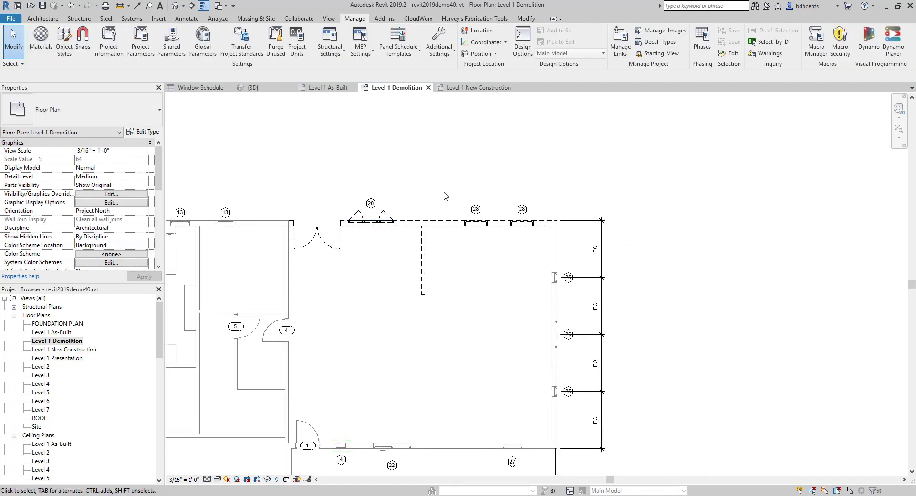
{"action": "middle_click_drag", "start_coordinate": [382, 179], "coordinate": [349, 144]}
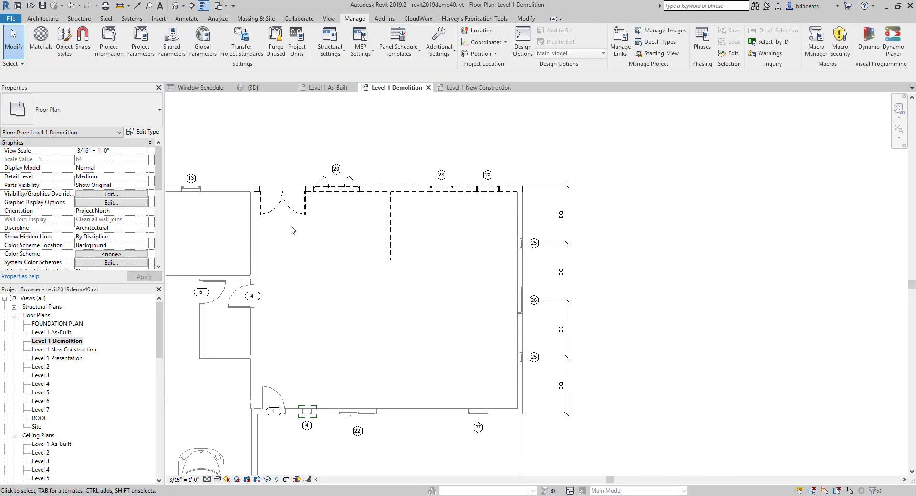
{"action": "middle_click_drag", "start_coordinate": [348, 192], "coordinate": [364, 205]}
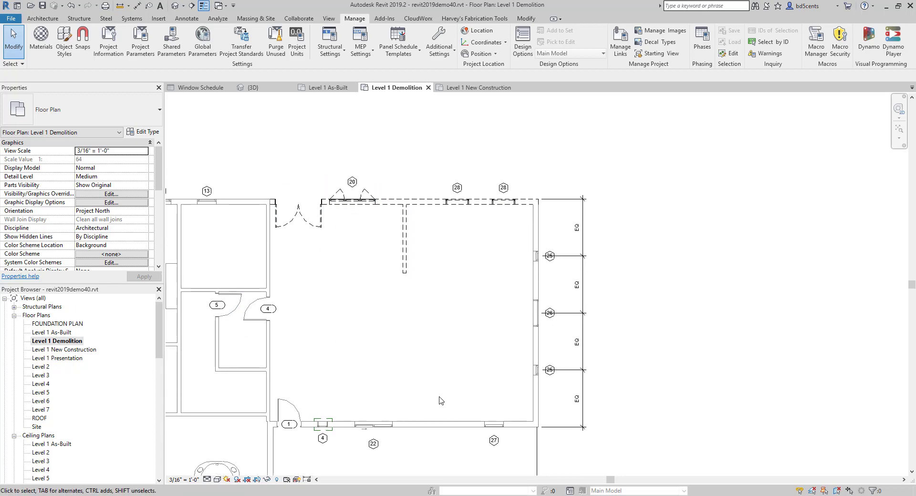
{"action": "middle_click_drag", "start_coordinate": [441, 310], "coordinate": [483, 302]}
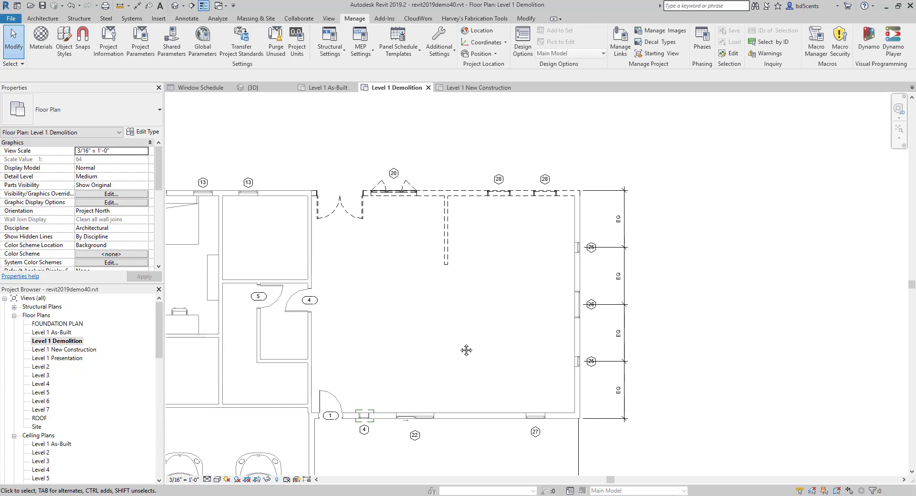
{"action": "middle_click_drag", "start_coordinate": [466, 350], "coordinate": [483, 333]}
{"action": "middle_click_drag", "start_coordinate": [425, 209], "coordinate": [411, 245]}
{"action": "scroll", "coordinate": [419, 262], "scroll_direction": "up", "scroll_amount": 3}
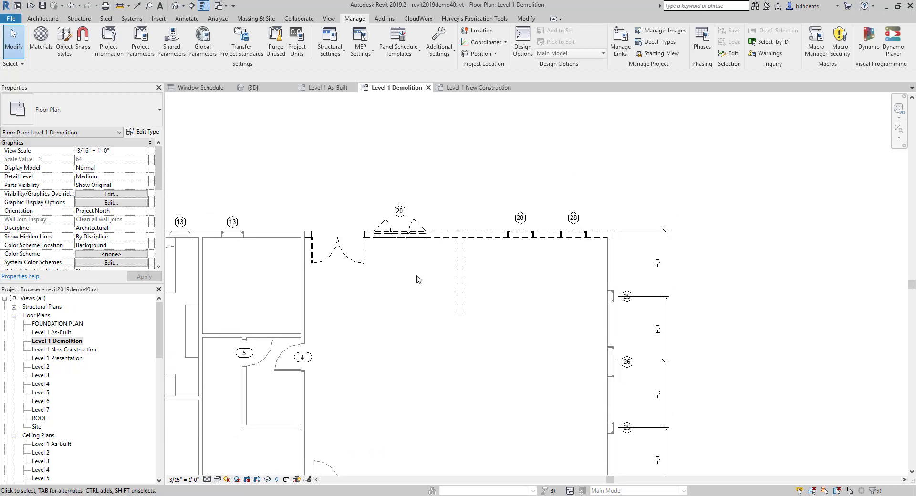
{"action": "scroll", "coordinate": [422, 281], "scroll_direction": "down", "scroll_amount": 4}
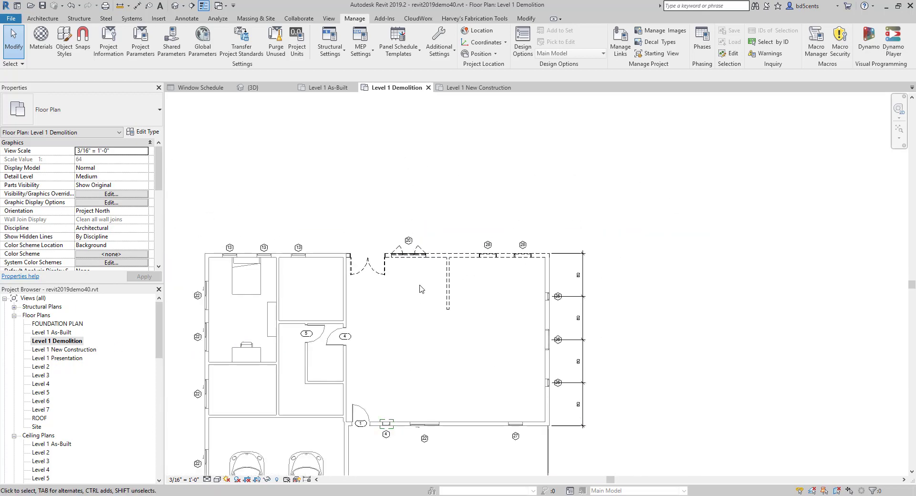
Step: Set Phase Demolished to Demolition for interior door 5
{"action": "scroll", "coordinate": [327, 331], "scroll_direction": "up", "scroll_amount": 3}
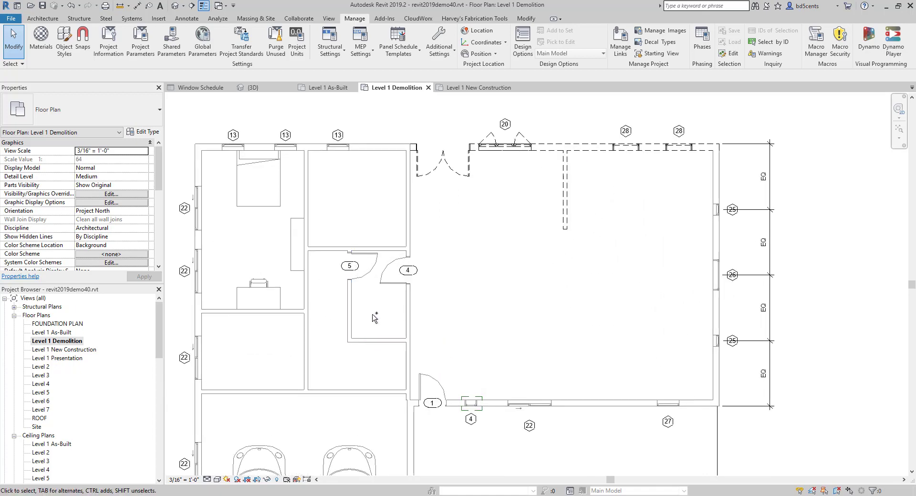
{"action": "left_click", "coordinate": [366, 281]}
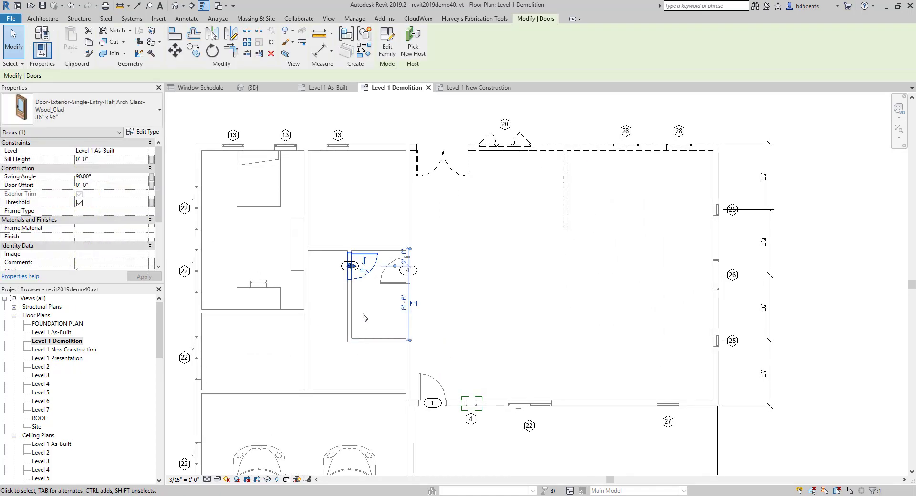
{"action": "scroll", "coordinate": [113, 211], "scroll_direction": "down", "scroll_amount": 3}
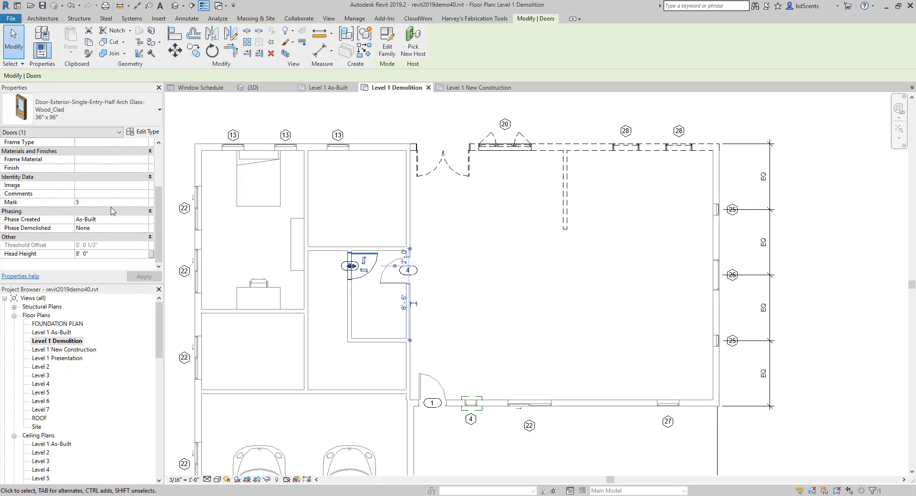
{"action": "left_click", "coordinate": [145, 228]}
{"action": "left_click", "coordinate": [114, 248]}
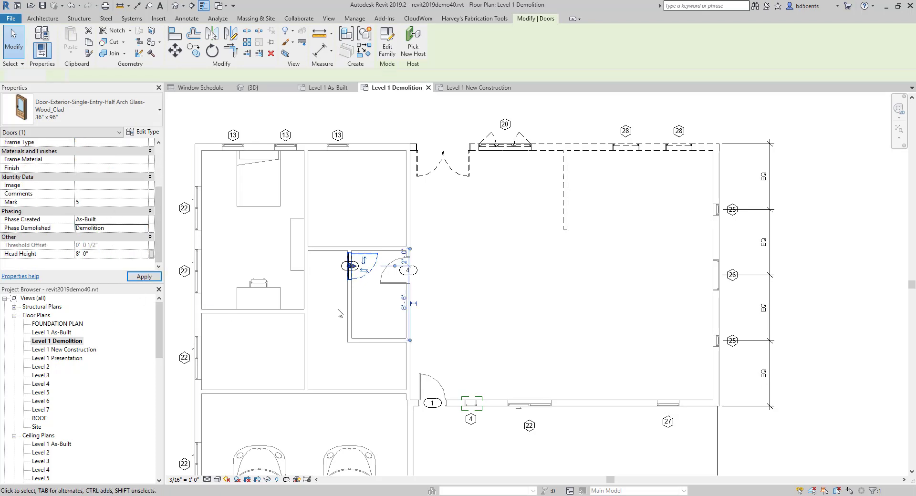
{"action": "left_click", "coordinate": [372, 310]}
{"action": "scroll", "coordinate": [379, 304], "scroll_direction": "up", "scroll_amount": 1}
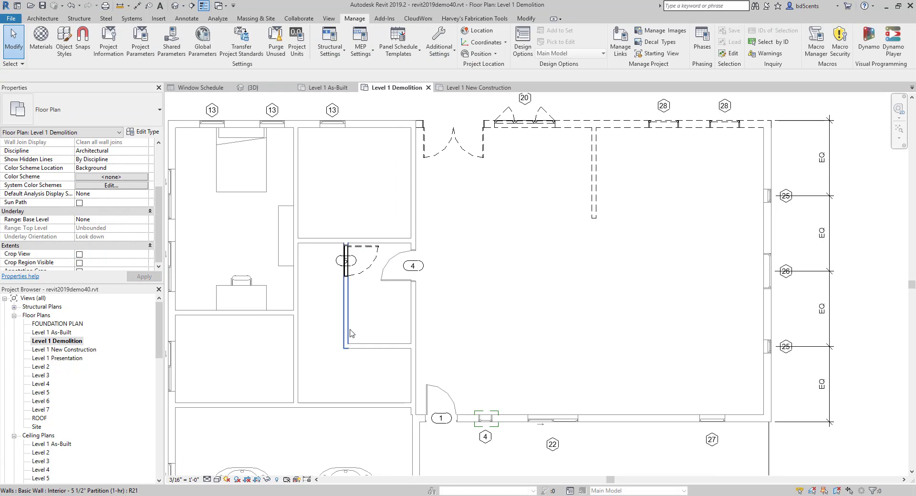
Step: Open the Level 1 New Construction plan and set its Phase Filter to Show All
{"action": "scroll", "coordinate": [353, 330], "scroll_direction": "down", "scroll_amount": 4}
{"action": "double_click", "coordinate": [82, 350]}
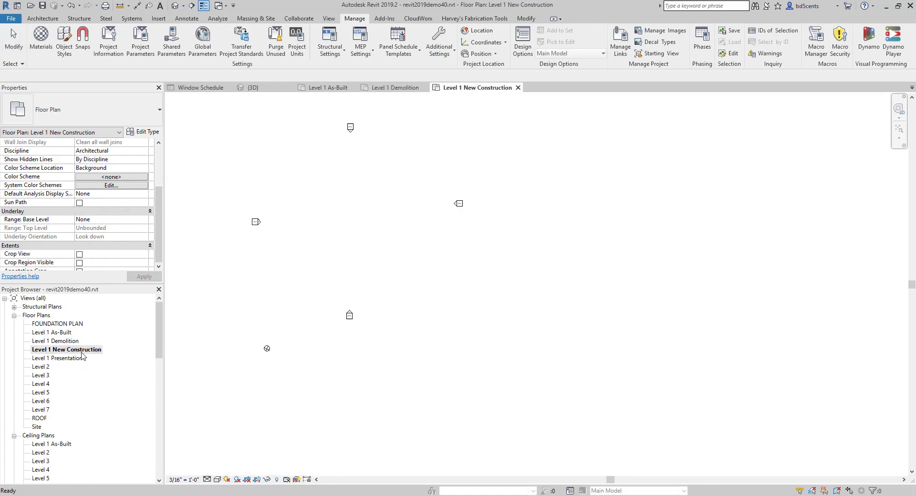
{"action": "scroll", "coordinate": [112, 221], "scroll_direction": "down", "scroll_amount": 5}
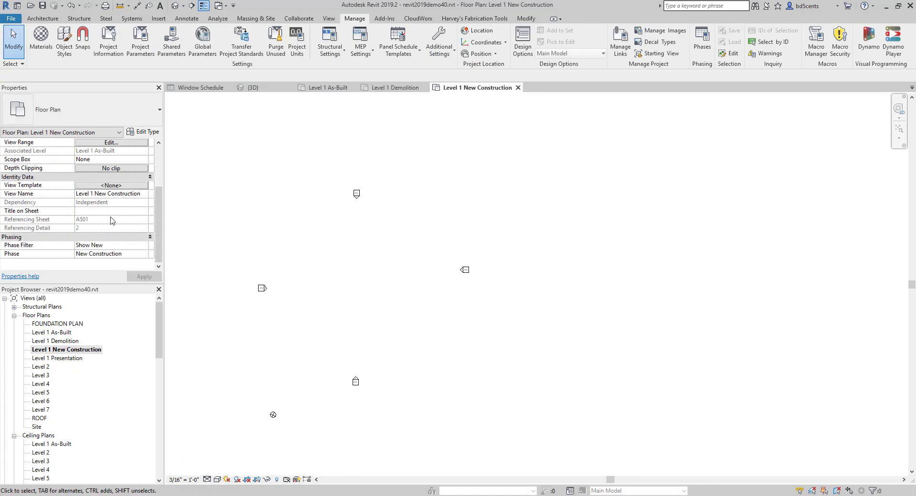
{"action": "left_click", "coordinate": [136, 245]}
{"action": "left_click", "coordinate": [144, 245]}
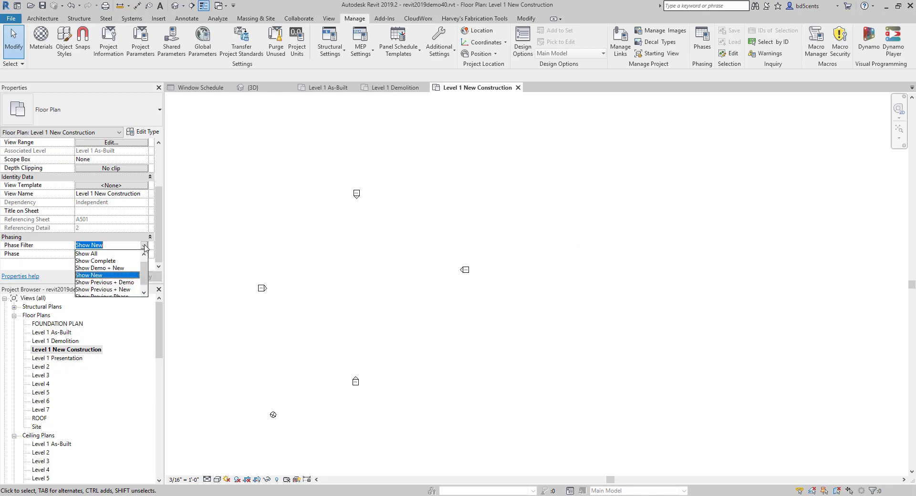
{"action": "left_click", "coordinate": [109, 255]}
{"action": "scroll", "coordinate": [419, 258], "scroll_direction": "up", "scroll_amount": 4}
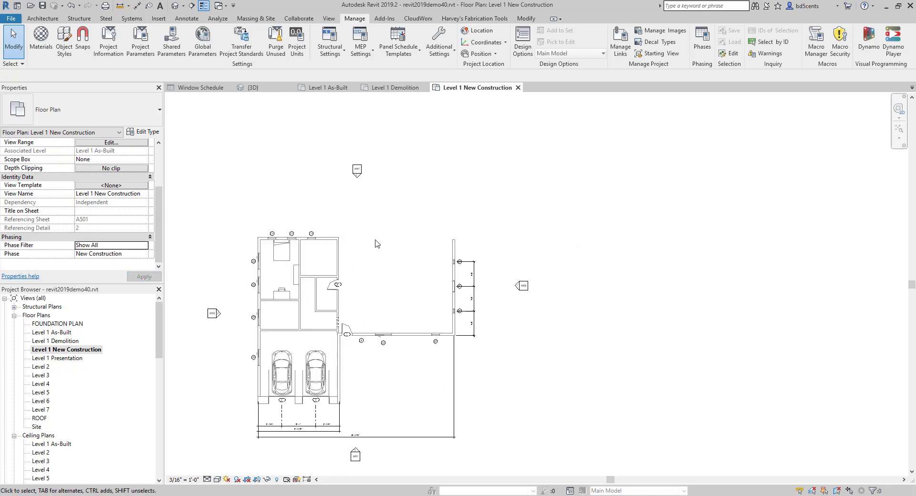
{"action": "middle_click_drag", "start_coordinate": [419, 259], "coordinate": [425, 257]}
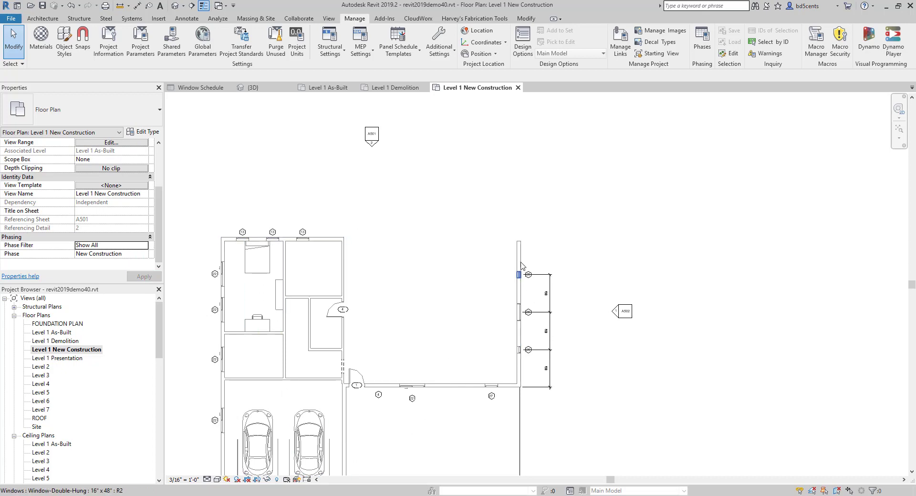
{"action": "middle_click_drag", "start_coordinate": [526, 257], "coordinate": [520, 275]}
{"action": "scroll", "coordinate": [519, 275], "scroll_direction": "up", "scroll_amount": 1}
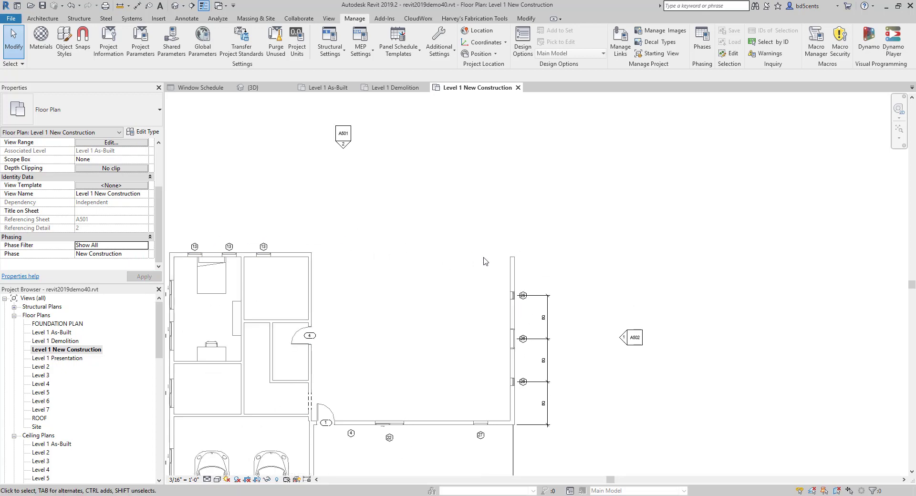
{"action": "scroll", "coordinate": [483, 262], "scroll_direction": "up", "scroll_amount": 2}
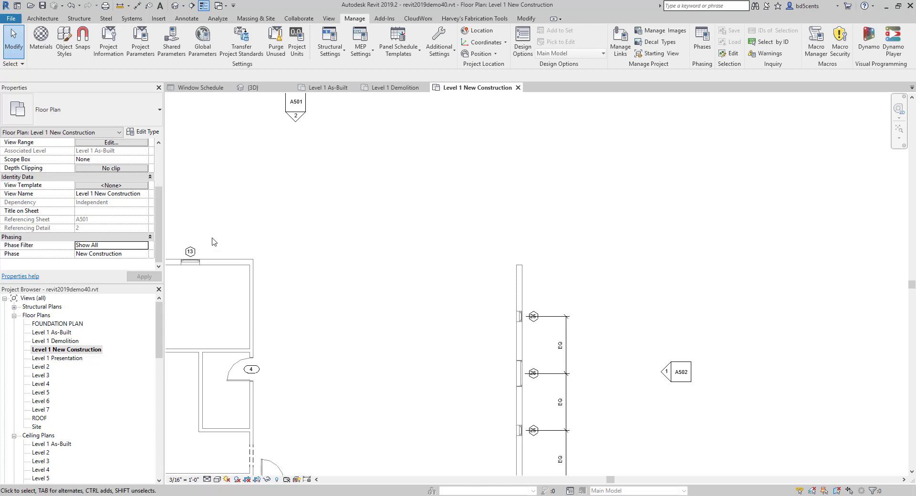
{"action": "left_click", "coordinate": [43, 18]}
{"action": "left_click", "coordinate": [41, 40]}
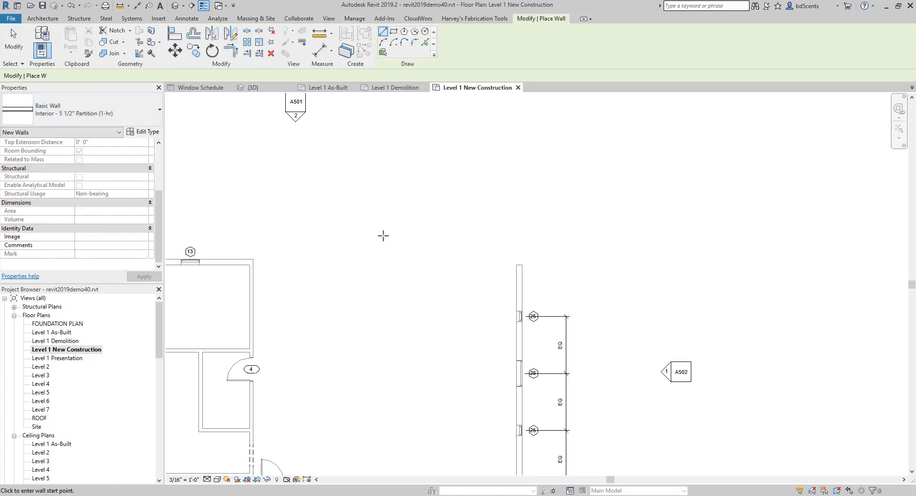
{"action": "key", "text": "Escape"}
{"action": "key", "text": "Escape"}
Step: Try to draw a wall of the right exterior wall's type from that wall's open upper end
{"action": "right_click", "coordinate": [521, 287]}
{"action": "left_click", "coordinate": [557, 142]}
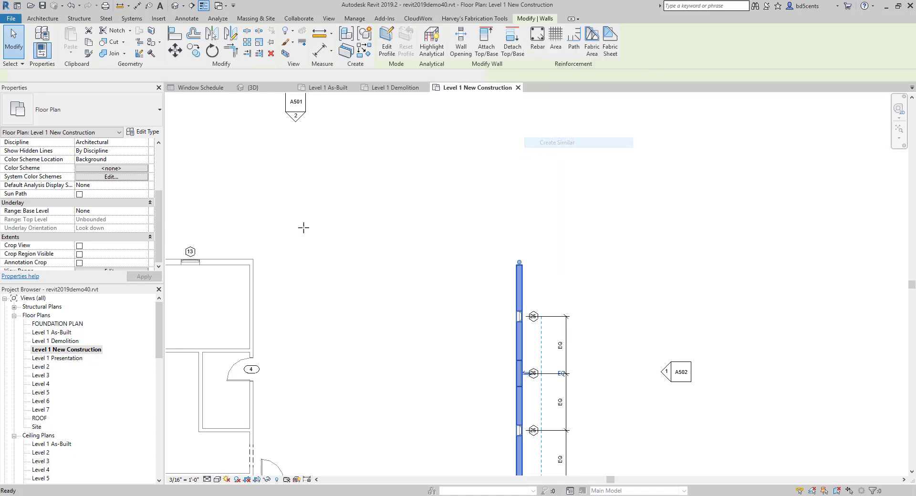
{"action": "scroll", "coordinate": [105, 205], "scroll_direction": "up", "scroll_amount": 3}
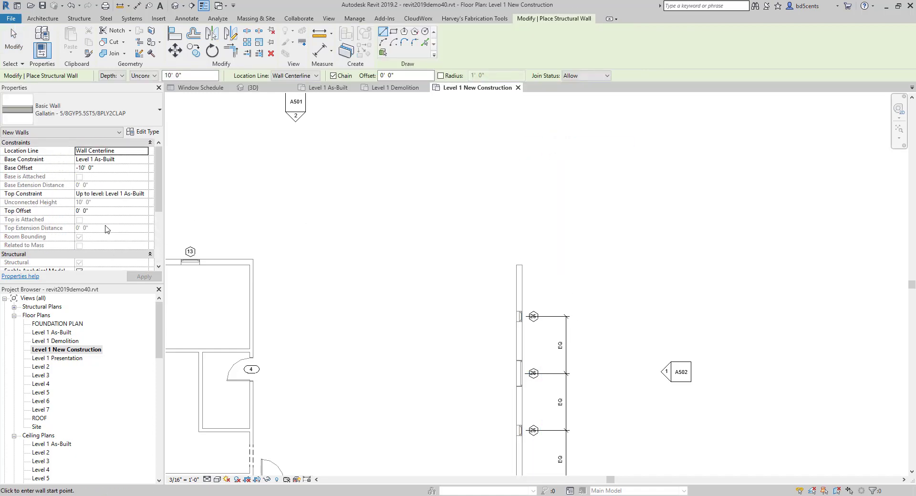
{"action": "scroll", "coordinate": [114, 223], "scroll_direction": "down", "scroll_amount": 3}
{"action": "scroll", "coordinate": [143, 223], "scroll_direction": "up", "scroll_amount": 3}
{"action": "left_click", "coordinate": [520, 266]}
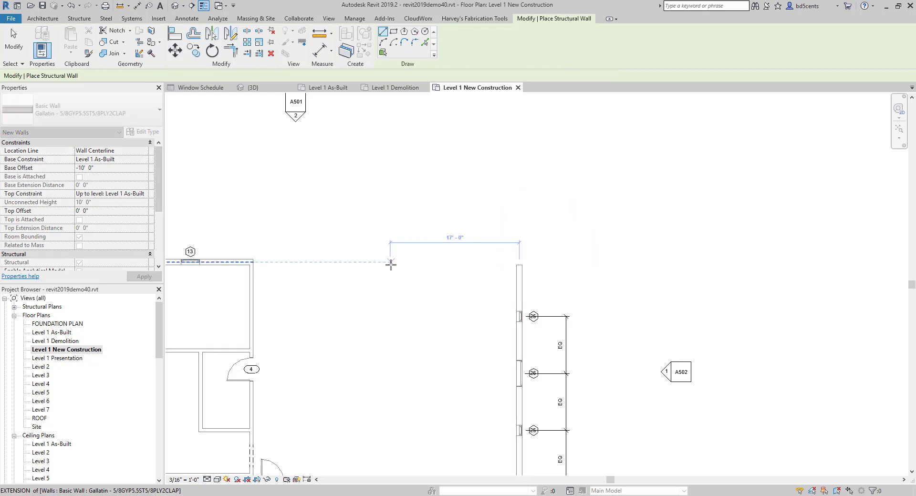
{"action": "key", "text": "Escape"}
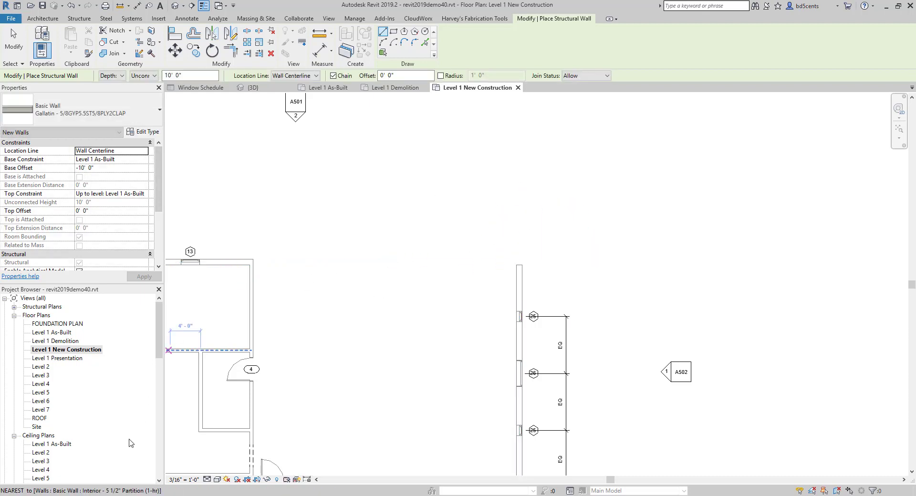
Step: Check the plan for hidden elements and turn on Crop View for Level 1 New Construction
{"action": "left_click", "coordinate": [278, 480]}
{"action": "left_click", "coordinate": [277, 481]}
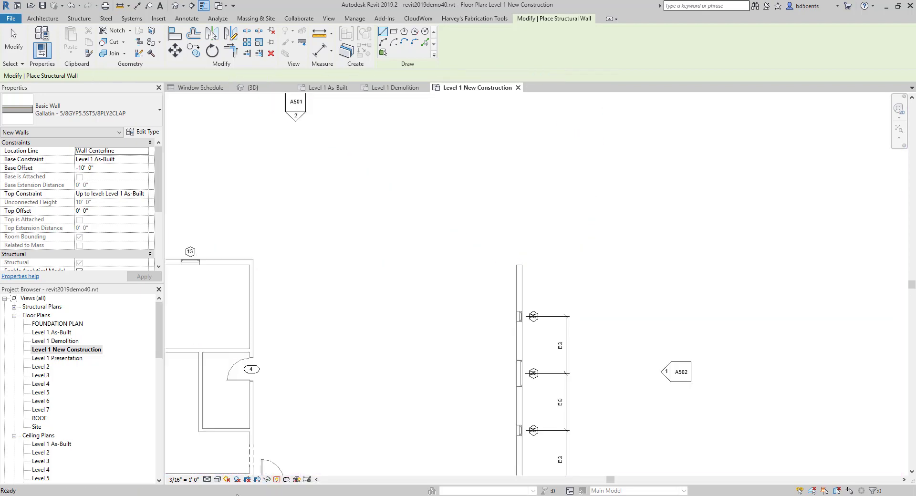
{"action": "left_click", "coordinate": [249, 481]}
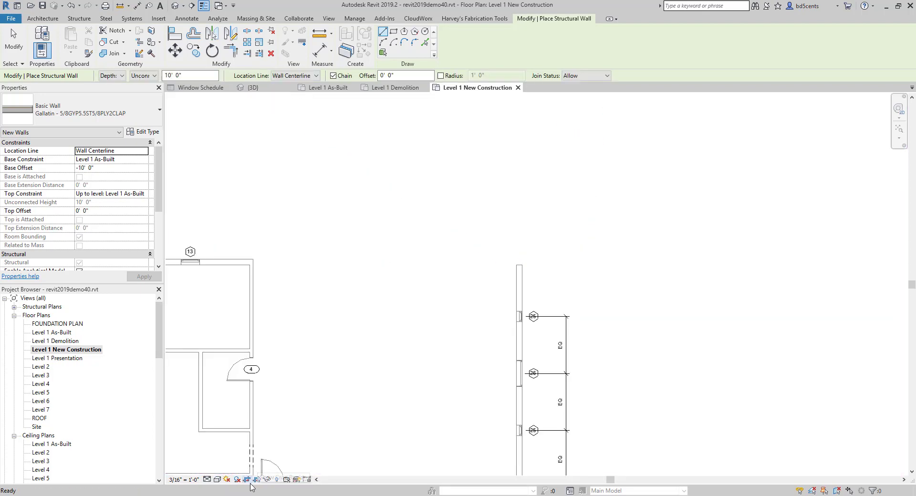
Step: Try to draw a matching wall from the end of the remaining upper exterior wall toward the right exterior wall
{"action": "left_click", "coordinate": [520, 263]}
{"action": "key", "text": "Escape"}
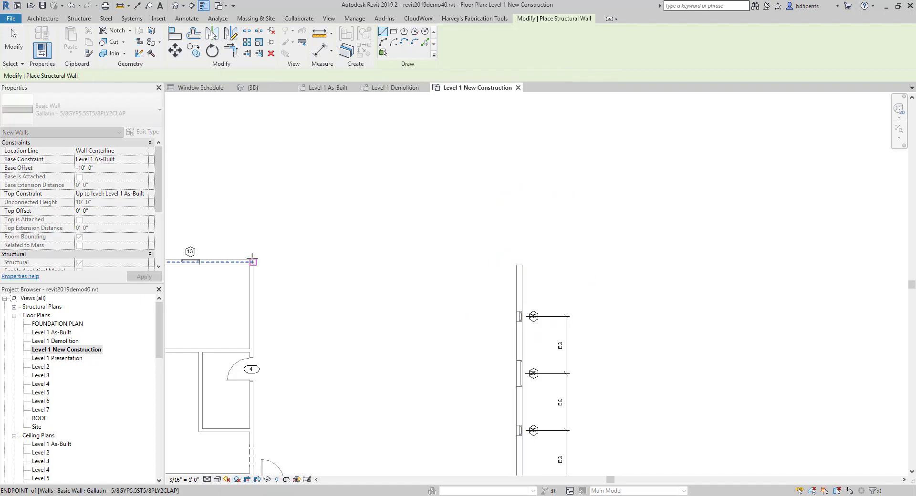
{"action": "left_click", "coordinate": [252, 260]}
{"action": "left_click", "coordinate": [371, 256]}
{"action": "key", "text": "Escape"}
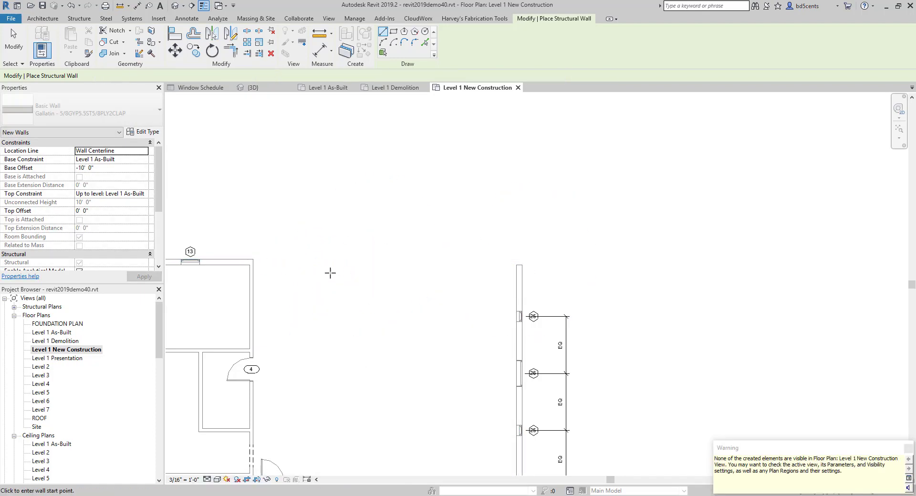
Step: Examine the new wall's constraints and structural properties, and the plan's Phase Filter and Phase settings
{"action": "scroll", "coordinate": [119, 206], "scroll_direction": "down", "scroll_amount": 6}
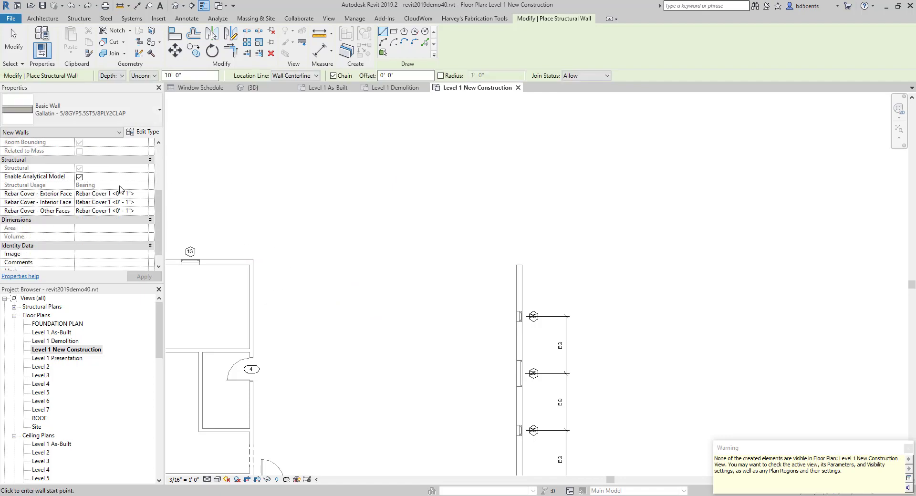
{"action": "scroll", "coordinate": [119, 206], "scroll_direction": "up", "scroll_amount": 6}
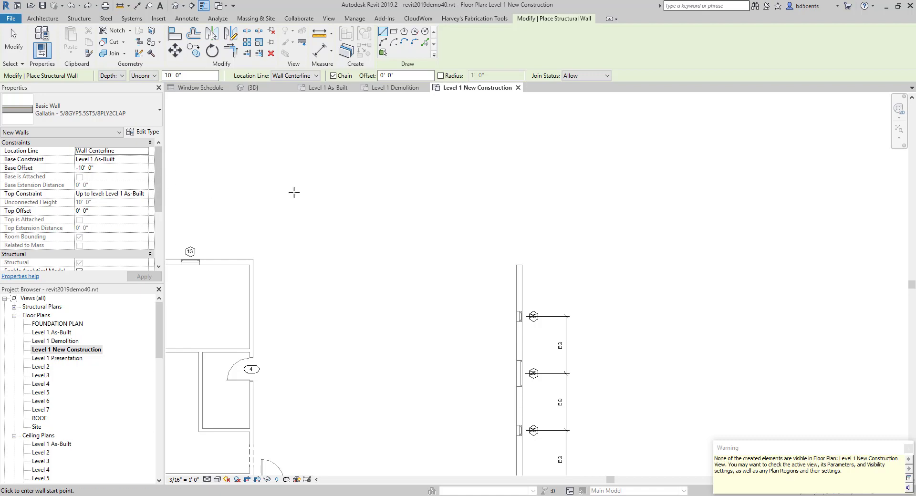
{"action": "middle_click_drag", "start_coordinate": [375, 226], "coordinate": [368, 180]}
{"action": "middle_click_drag", "start_coordinate": [344, 263], "coordinate": [384, 217]}
{"action": "middle_click_drag", "start_coordinate": [354, 278], "coordinate": [373, 294]}
{"action": "key", "text": "Escape"}
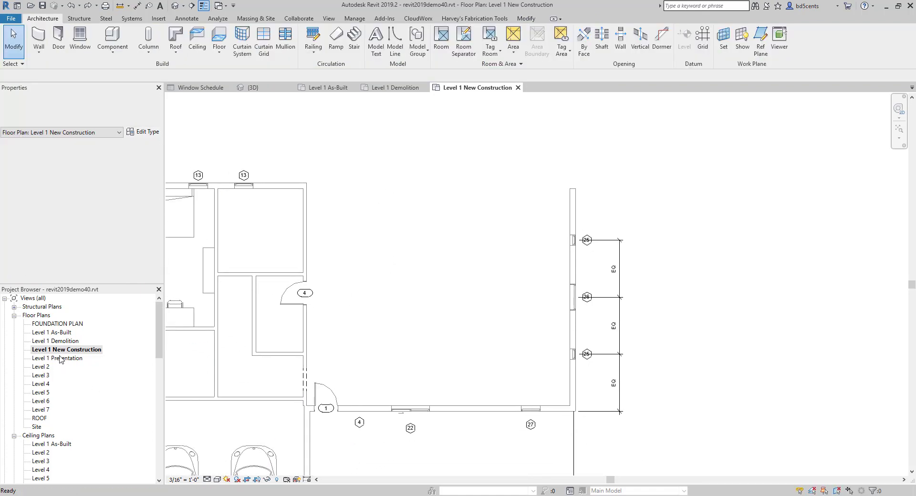
{"action": "scroll", "coordinate": [93, 236], "scroll_direction": "down", "scroll_amount": 5}
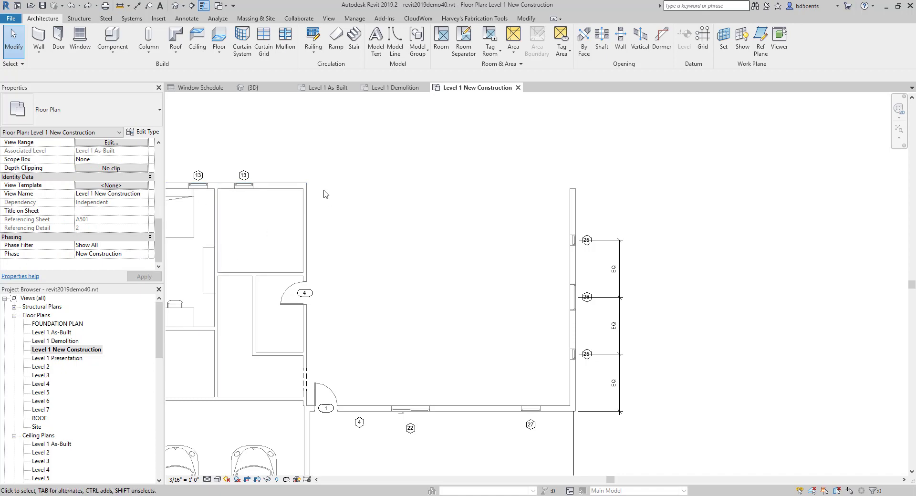
Step: Try to draw a short wall into the gap from the upper exterior wall's end, using that wall's type
{"action": "scroll", "coordinate": [322, 195], "scroll_direction": "up", "scroll_amount": 3}
{"action": "scroll", "coordinate": [290, 194], "scroll_direction": "down", "scroll_amount": 5}
{"action": "middle_click_drag", "start_coordinate": [296, 199], "coordinate": [298, 225]}
{"action": "scroll", "coordinate": [292, 218], "scroll_direction": "up", "scroll_amount": 4}
{"action": "right_click", "coordinate": [288, 208]}
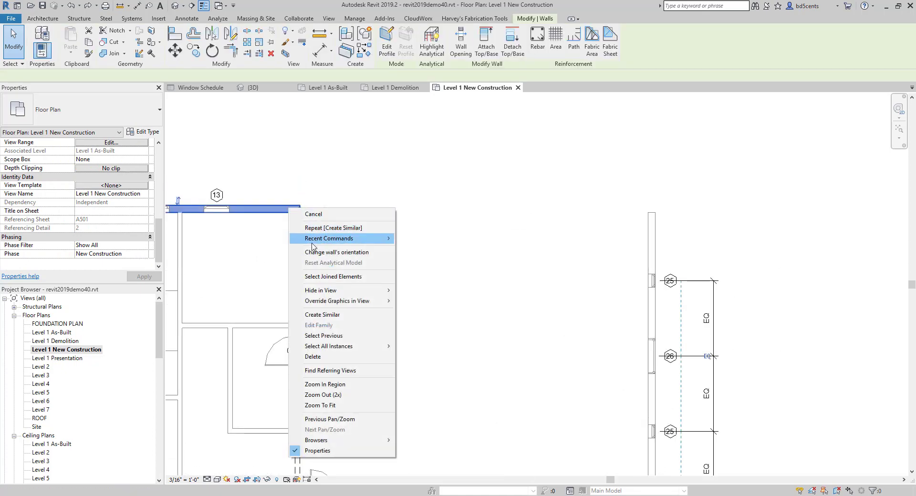
{"action": "left_click", "coordinate": [322, 314]}
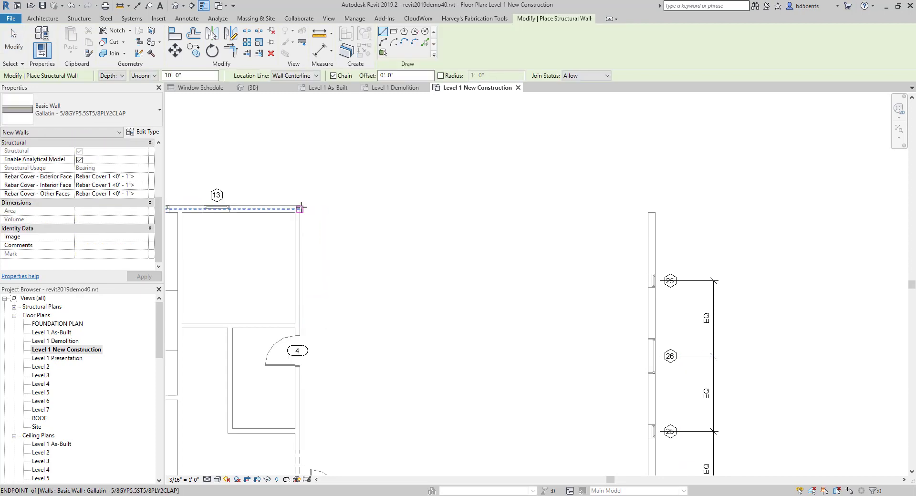
{"action": "left_click", "coordinate": [301, 208]}
{"action": "scroll", "coordinate": [350, 209], "scroll_direction": "up", "scroll_amount": 1}
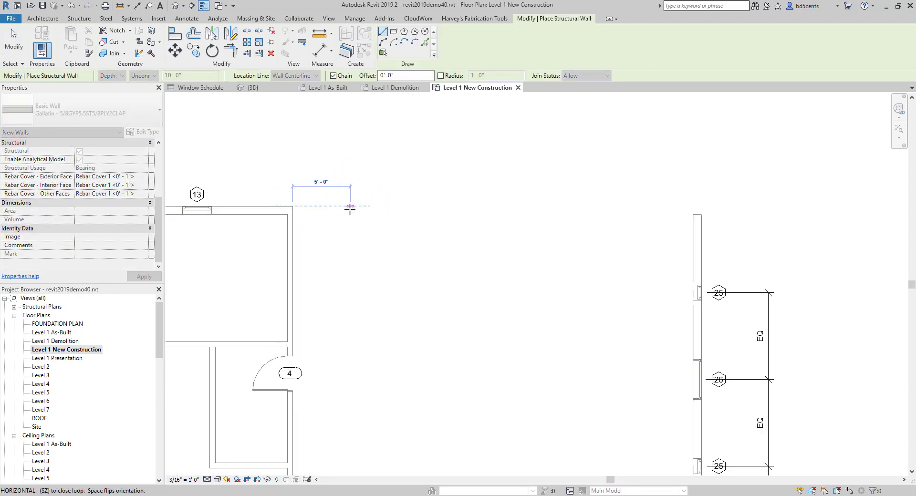
{"action": "left_click", "coordinate": [403, 207]}
{"action": "key", "text": "Escape"}
{"action": "key", "text": "Escape"}
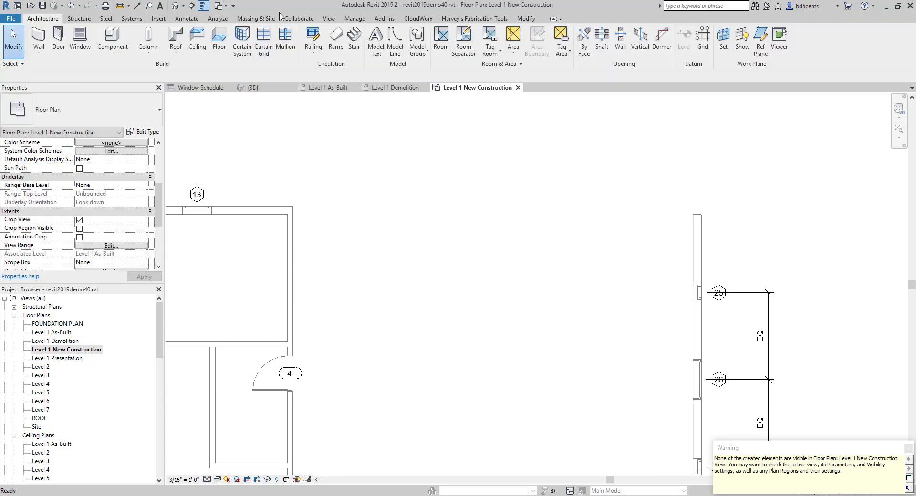
Step: Open the 3D view and delete the new wall segment hanging below the floor at the opening
{"action": "left_click", "coordinate": [326, 18]}
{"action": "left_click", "coordinate": [298, 37]}
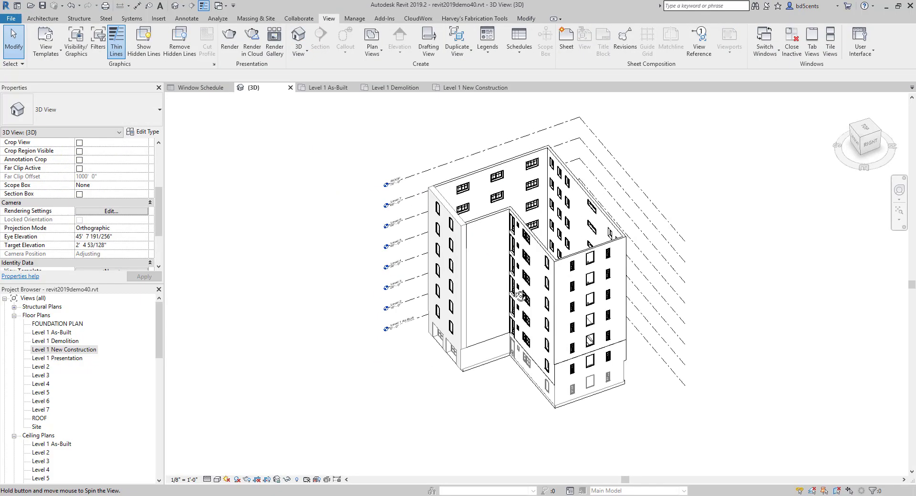
{"action": "middle_click_drag", "start_coordinate": [520, 296], "coordinate": [525, 298], "text": "shift"}
{"action": "scroll", "coordinate": [517, 353], "scroll_direction": "up", "scroll_amount": 6}
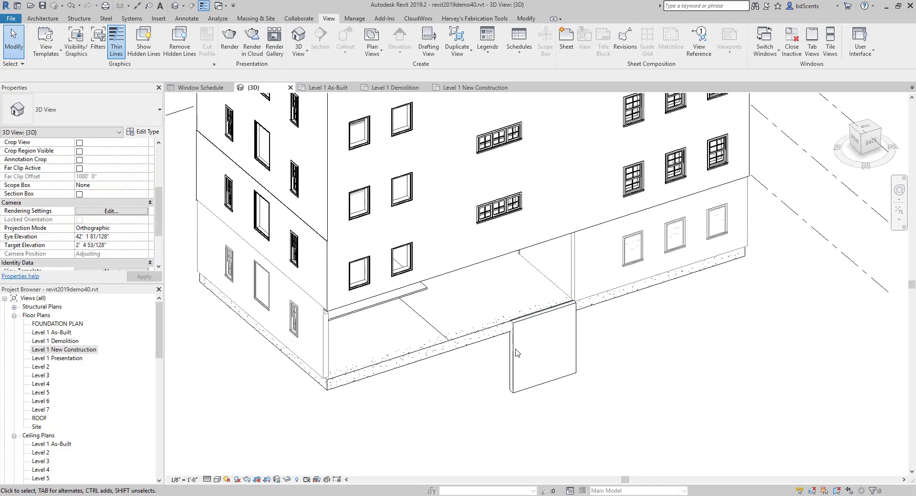
{"action": "left_click", "coordinate": [517, 353]}
Step: Return to the Level 1 New Construction plan and start a new wall with Create Similar from the upper exterior wall
{"action": "left_click", "coordinate": [64, 350]}
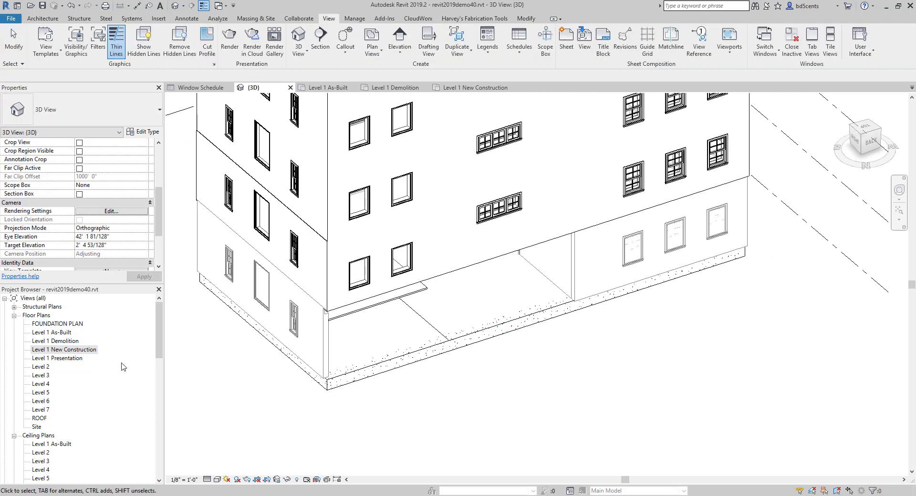
{"action": "double_click", "coordinate": [53, 354]}
{"action": "scroll", "coordinate": [287, 267], "scroll_direction": "up", "scroll_amount": 3}
{"action": "right_click", "coordinate": [288, 250]}
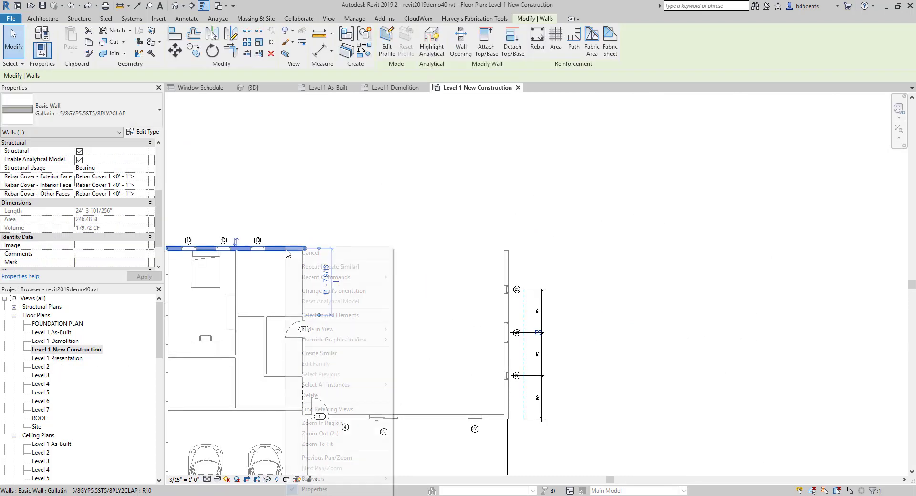
{"action": "left_click", "coordinate": [319, 354]}
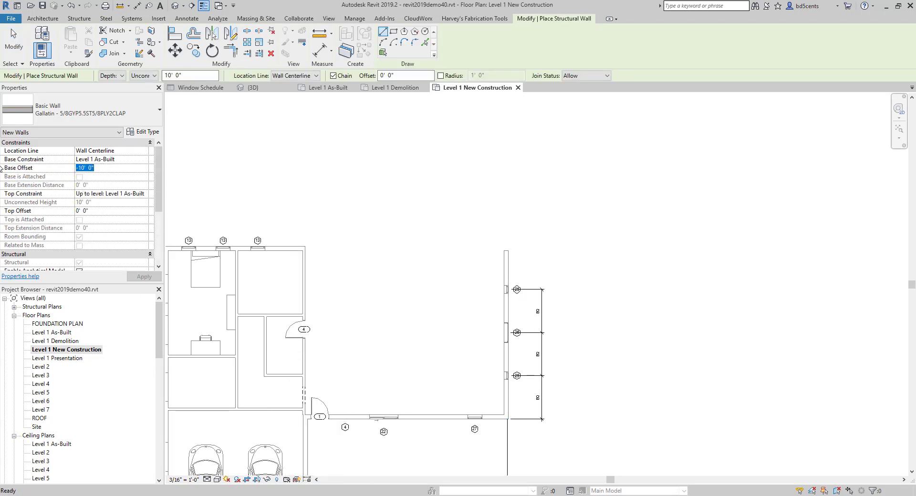
Step: Try to set the new wall's Base Offset to 0, and reset the constraints
{"action": "type", "text": "0"}
{"action": "key", "text": "Return"}
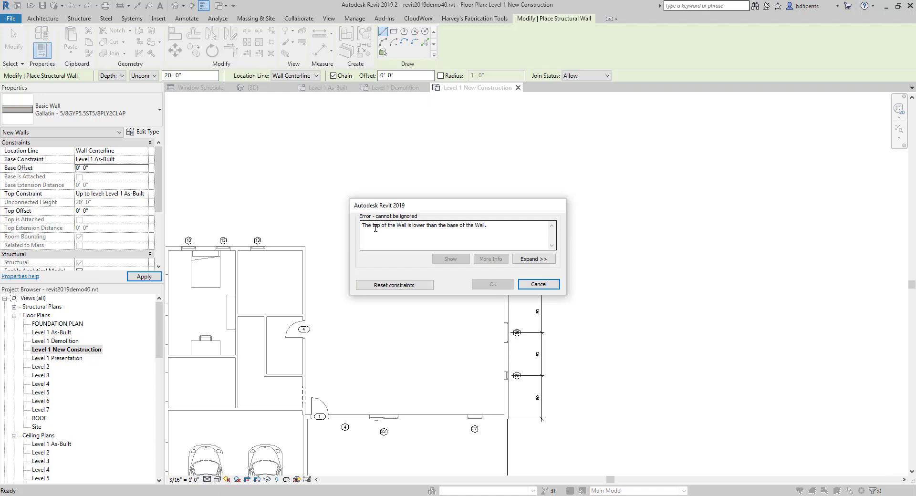
{"action": "left_click", "coordinate": [400, 286]}
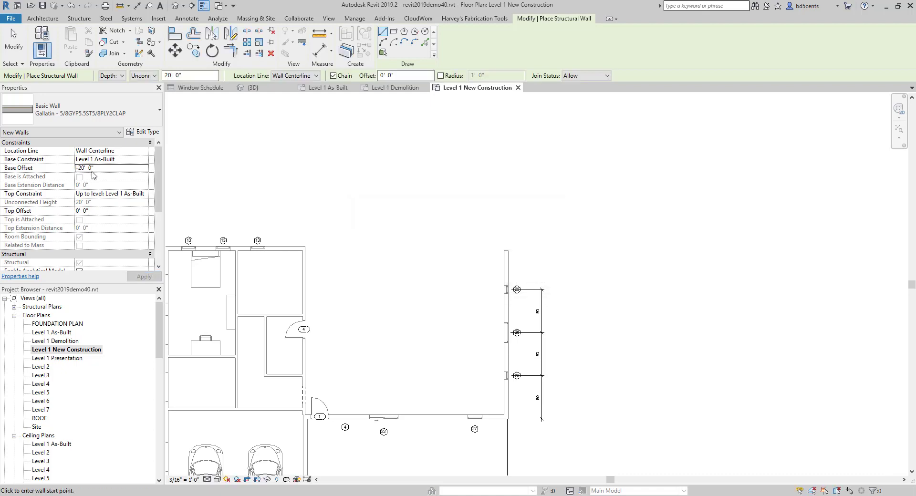
{"action": "left_click", "coordinate": [103, 211]}
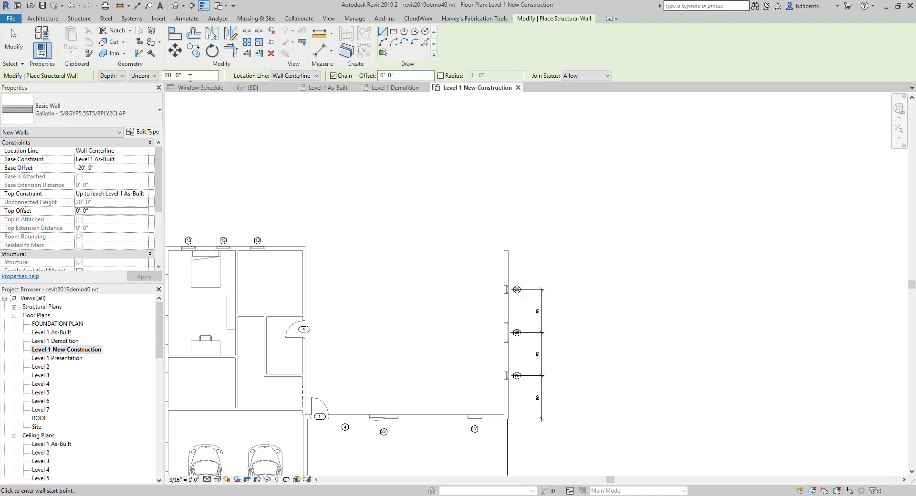
{"action": "left_click", "coordinate": [100, 168]}
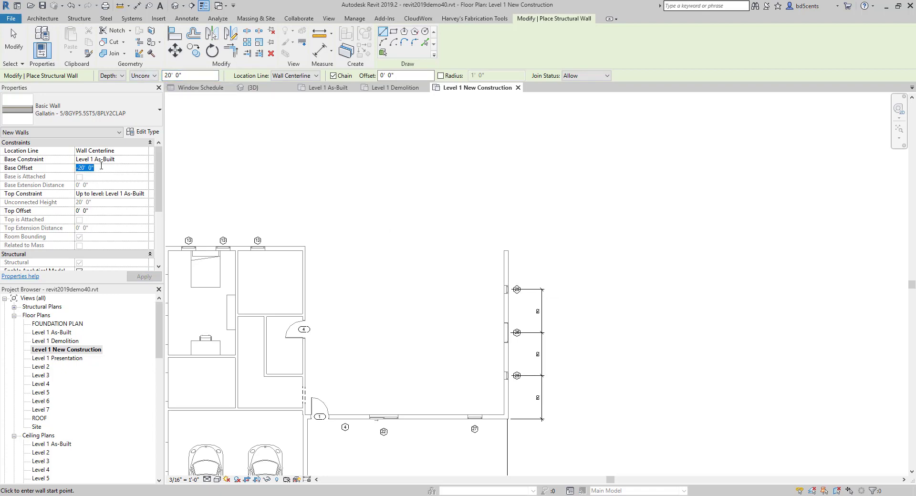
Step: Set the new wall's Top Constraint to Up to level: Level 2
{"action": "left_click", "coordinate": [138, 194]}
{"action": "left_click", "coordinate": [144, 194]}
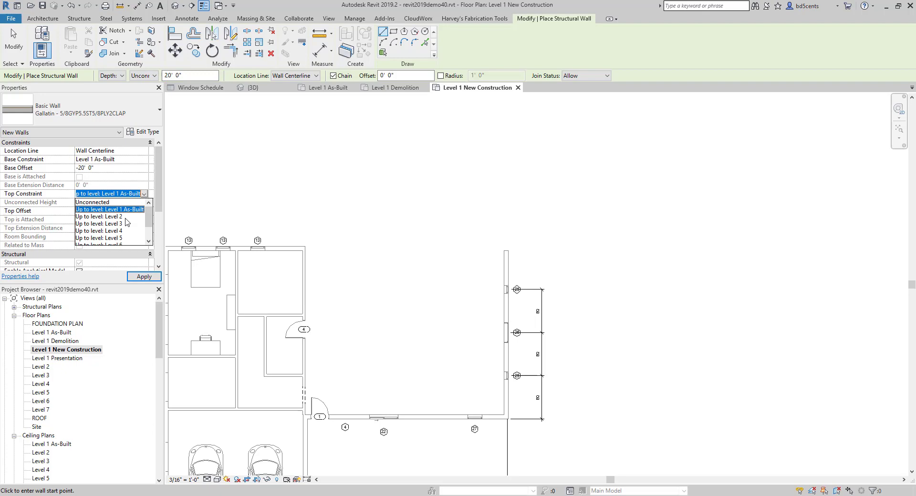
{"action": "left_click", "coordinate": [111, 223]}
{"action": "left_click", "coordinate": [144, 193]}
{"action": "left_click", "coordinate": [111, 215]}
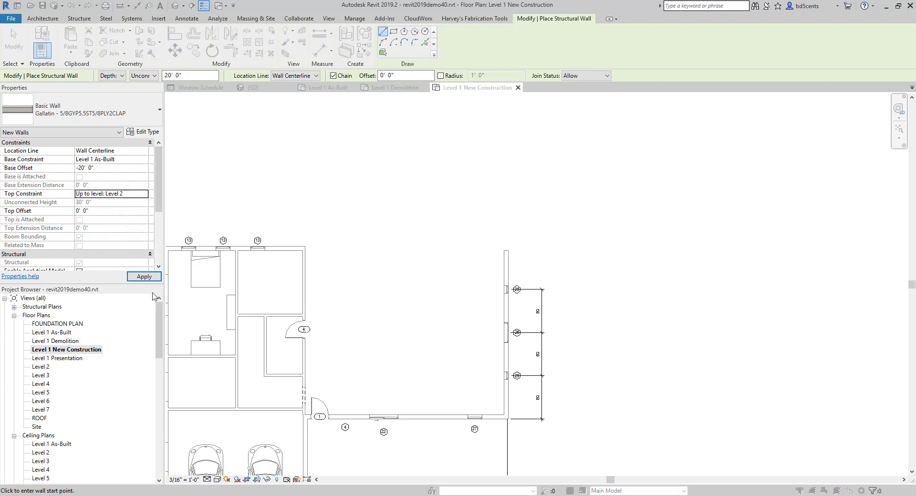
Step: Try again to apply Up to level: Level 2 as the new wall's Top Constraint, and cancel the change
{"action": "left_click", "coordinate": [519, 285]}
{"action": "left_click", "coordinate": [145, 277]}
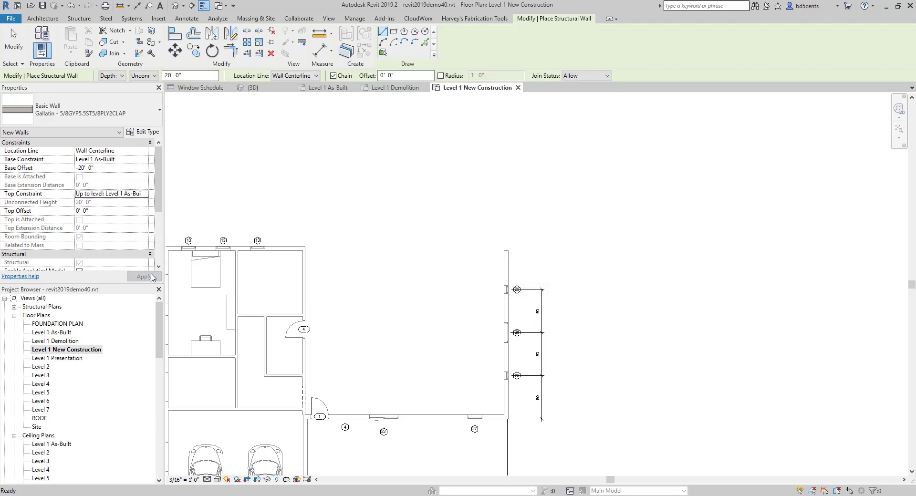
{"action": "left_click", "coordinate": [145, 194]}
{"action": "left_click", "coordinate": [128, 217]}
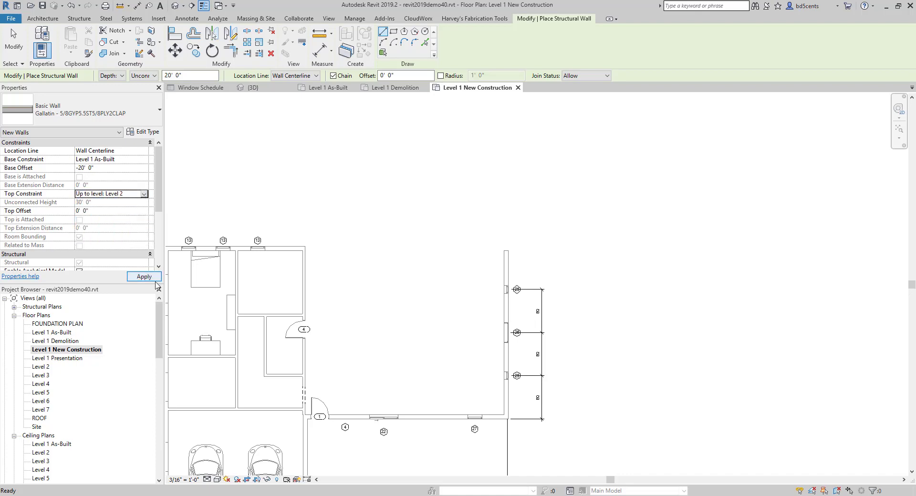
{"action": "left_click", "coordinate": [144, 277]}
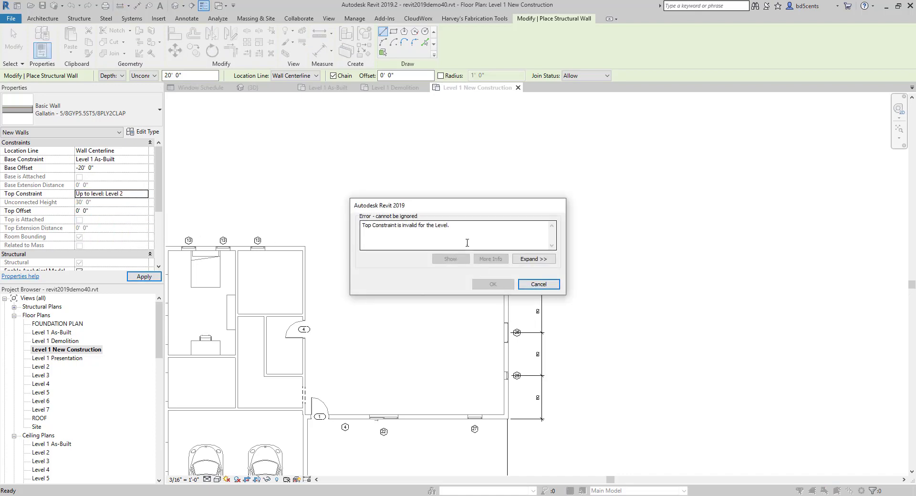
{"action": "left_click", "coordinate": [538, 284]}
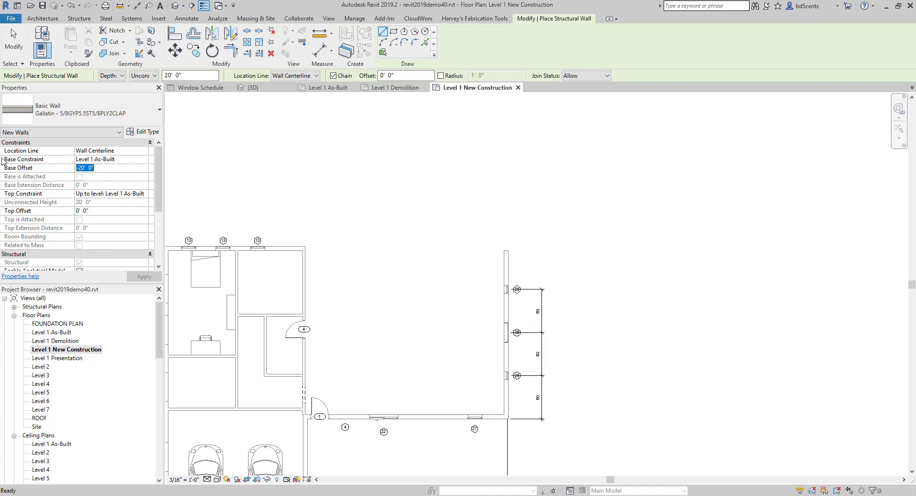
Step: Try to give the new wall a Base Offset of 0 and a Top Constraint of Up to level: Level 2
{"action": "type", "text": "0"}
{"action": "key", "text": "Return"}
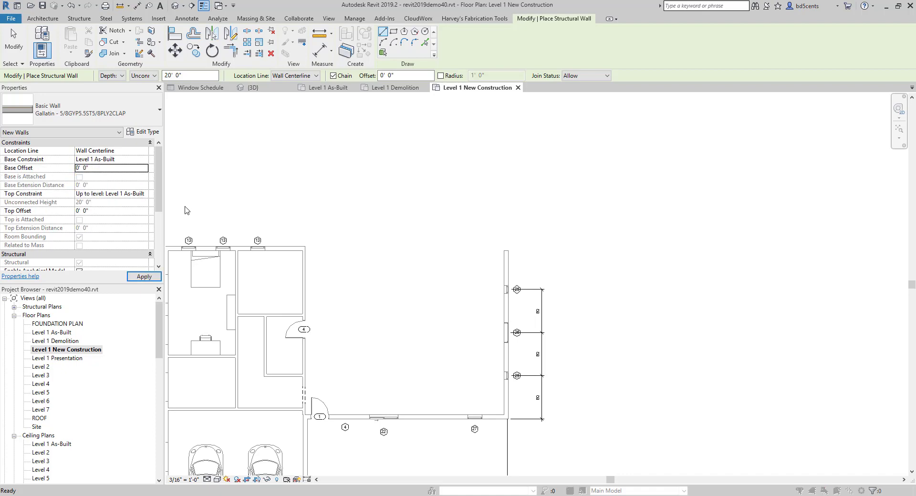
{"action": "left_click", "coordinate": [522, 287]}
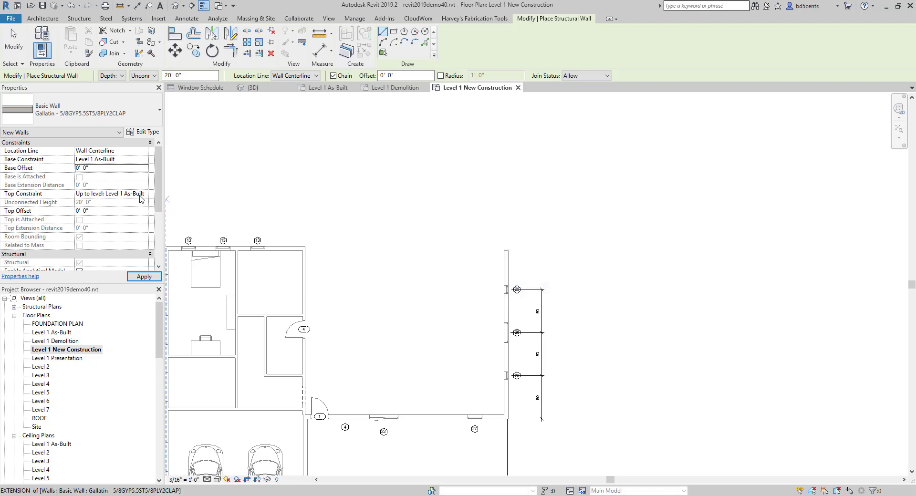
{"action": "left_click", "coordinate": [143, 194]}
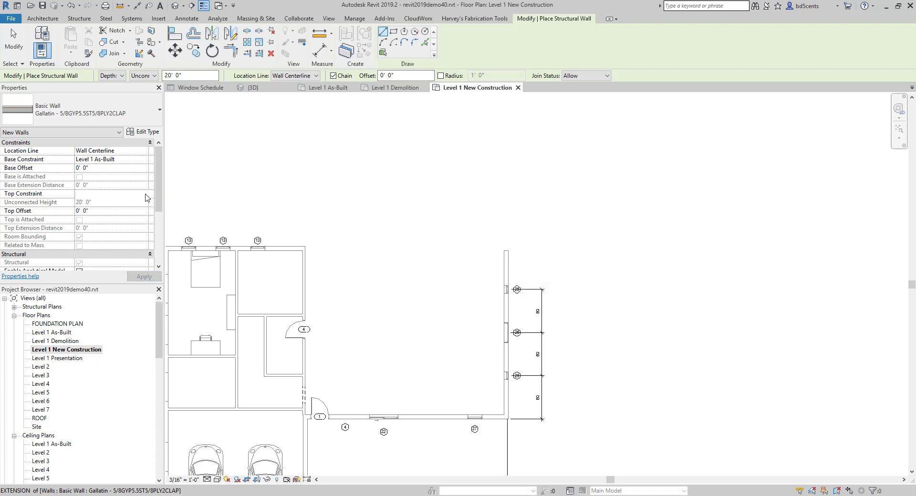
{"action": "left_click", "coordinate": [98, 222]}
{"action": "left_click", "coordinate": [142, 277]}
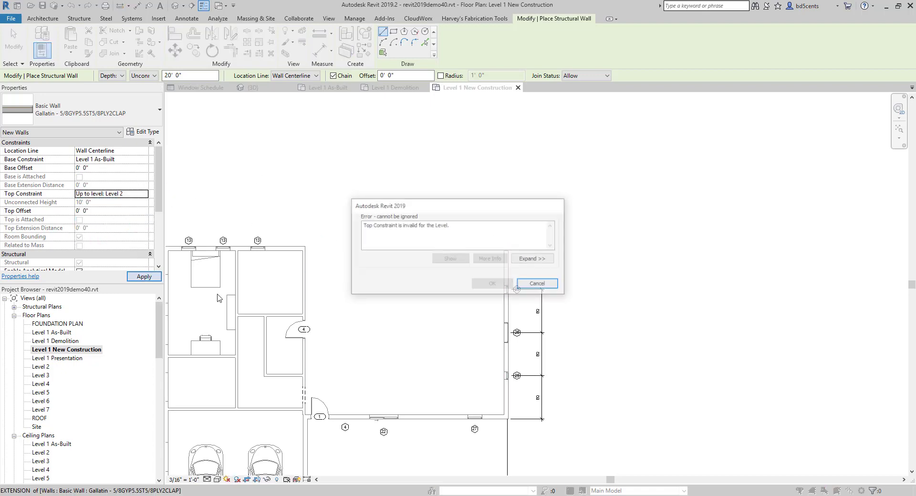
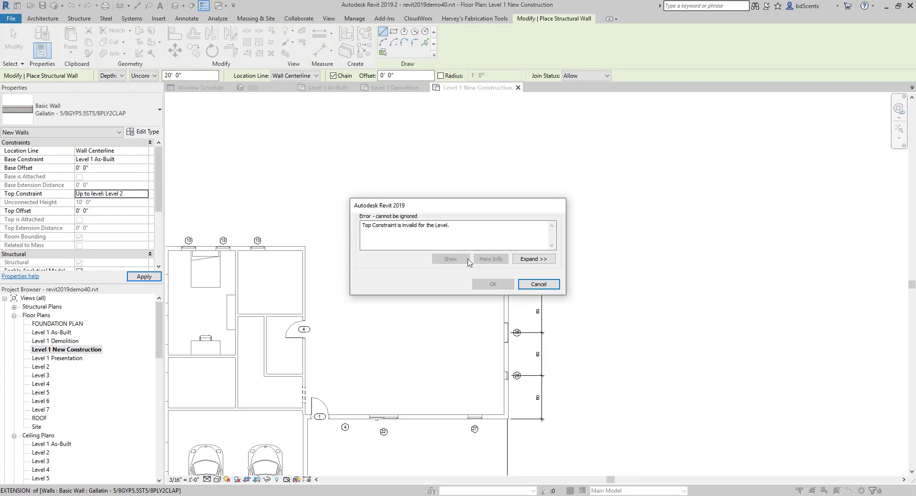
{"action": "left_click", "coordinate": [539, 284]}
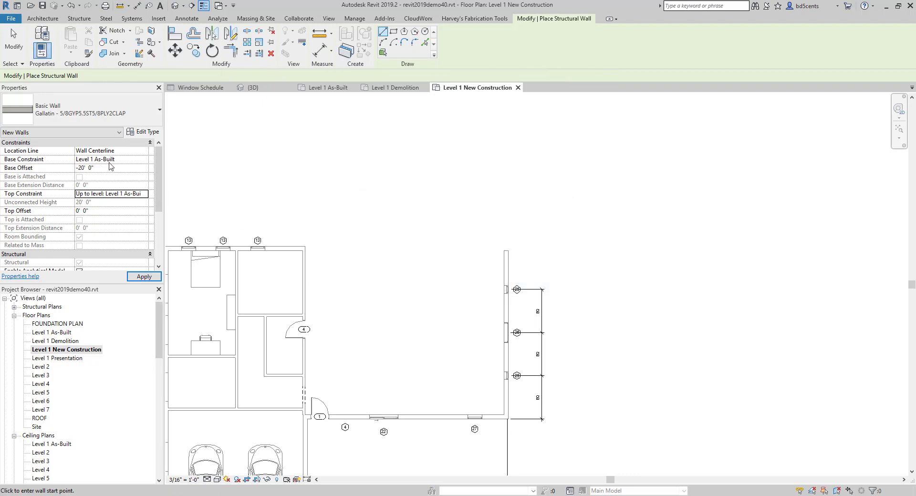
Step: Reselect Level 1 As-Built as the new wall's Base Constraint, and leave the wall command without drawing
{"action": "left_click", "coordinate": [141, 160]}
{"action": "left_click", "coordinate": [144, 159]}
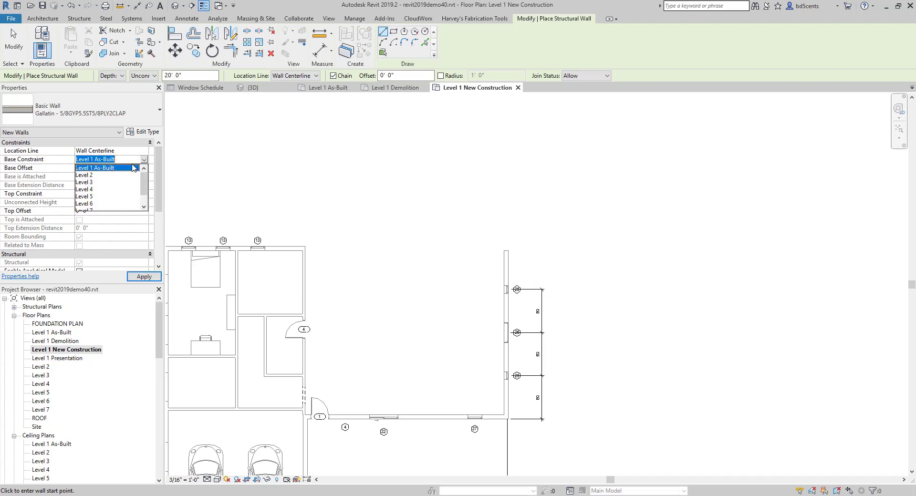
{"action": "left_click", "coordinate": [111, 168]}
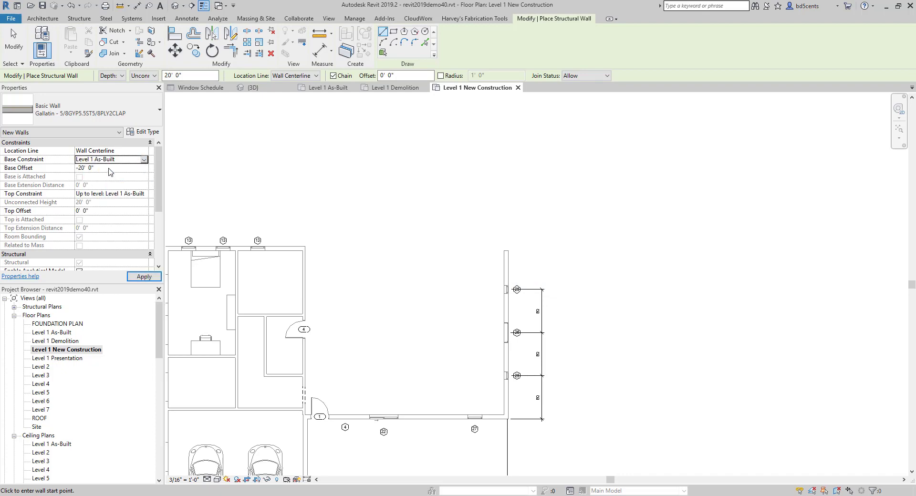
{"action": "left_click", "coordinate": [61, 350]}
{"action": "scroll", "coordinate": [55, 334], "scroll_direction": "down", "scroll_amount": 4}
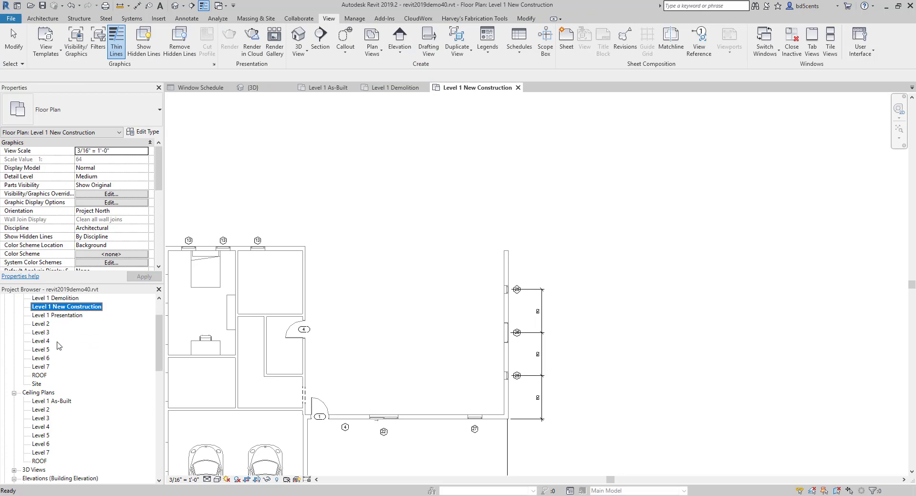
{"action": "scroll", "coordinate": [53, 325], "scroll_direction": "up", "scroll_amount": 2}
{"action": "scroll", "coordinate": [150, 251], "scroll_direction": "down", "scroll_amount": 1}
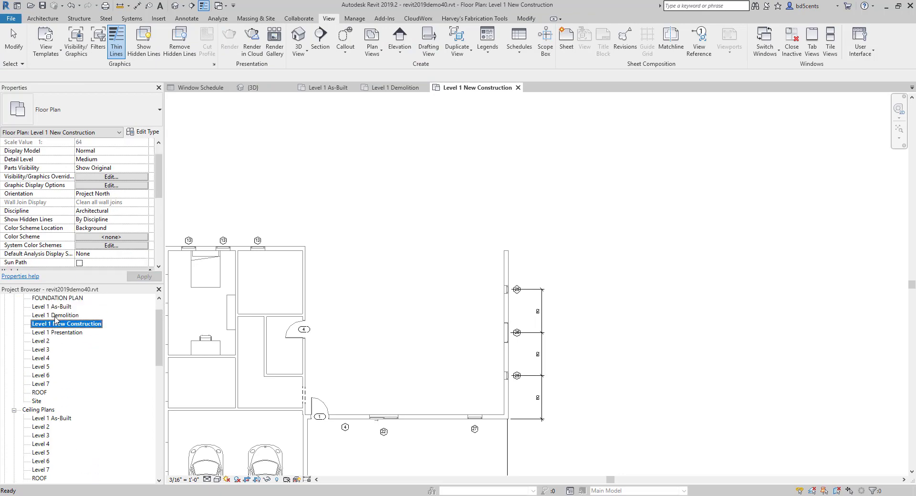
{"action": "scroll", "coordinate": [291, 203], "scroll_direction": "down", "scroll_amount": 3}
Step: Start a new structural wall with Create Similar from the east exterior wall beside the equal window dimensions
{"action": "scroll", "coordinate": [104, 190], "scroll_direction": "down", "scroll_amount": 5}
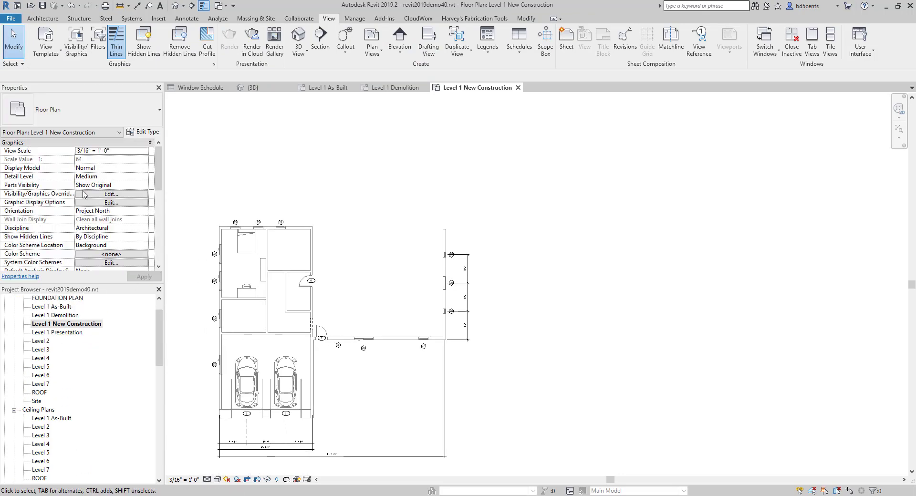
{"action": "left_click", "coordinate": [445, 250]}
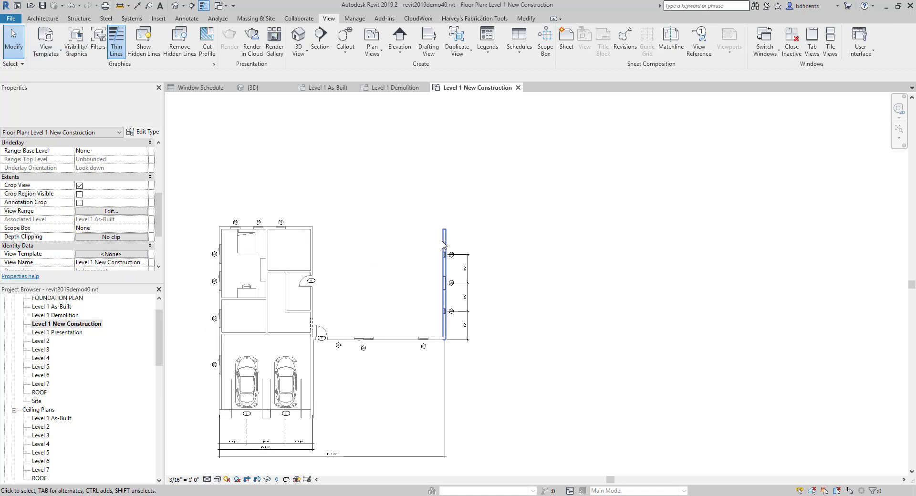
{"action": "right_click", "coordinate": [449, 248]}
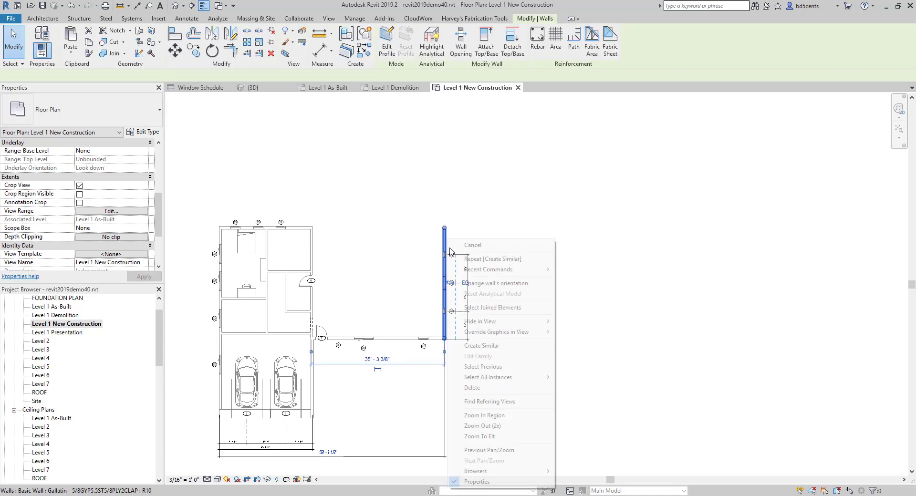
{"action": "left_click", "coordinate": [482, 346]}
{"action": "scroll", "coordinate": [324, 227], "scroll_direction": "up", "scroll_amount": 3}
{"action": "scroll", "coordinate": [112, 191], "scroll_direction": "up", "scroll_amount": 5}
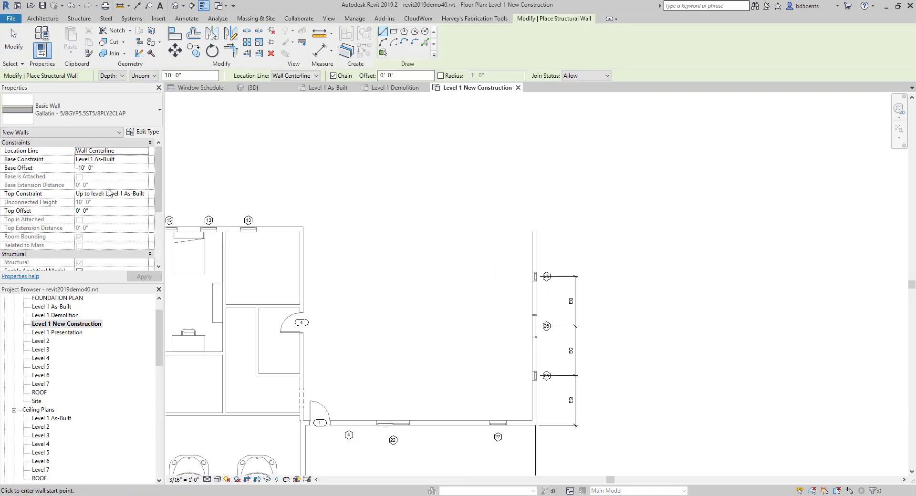
Step: Keep the new wall's Base Constraint at Level 1 As-Built and try to set its Top Constraint to Up to level: Level 2
{"action": "left_click", "coordinate": [126, 161]}
{"action": "left_click", "coordinate": [125, 163]}
{"action": "left_click", "coordinate": [117, 172]}
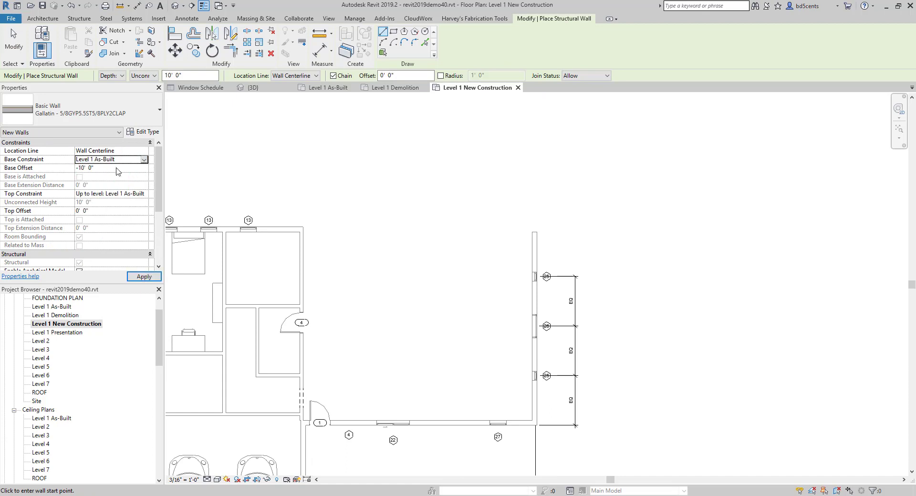
{"action": "left_click", "coordinate": [117, 169]}
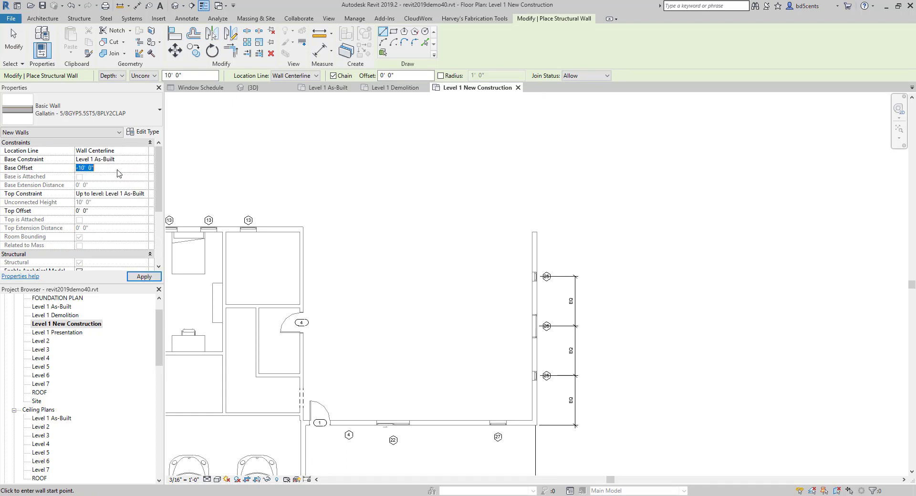
{"action": "left_click", "coordinate": [123, 195]}
{"action": "left_click", "coordinate": [124, 195]}
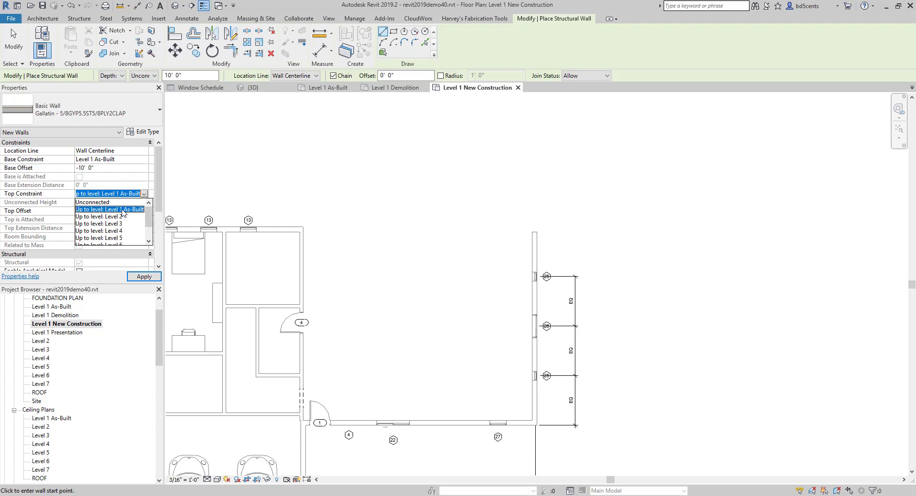
{"action": "left_click", "coordinate": [119, 223]}
{"action": "left_click", "coordinate": [144, 277]}
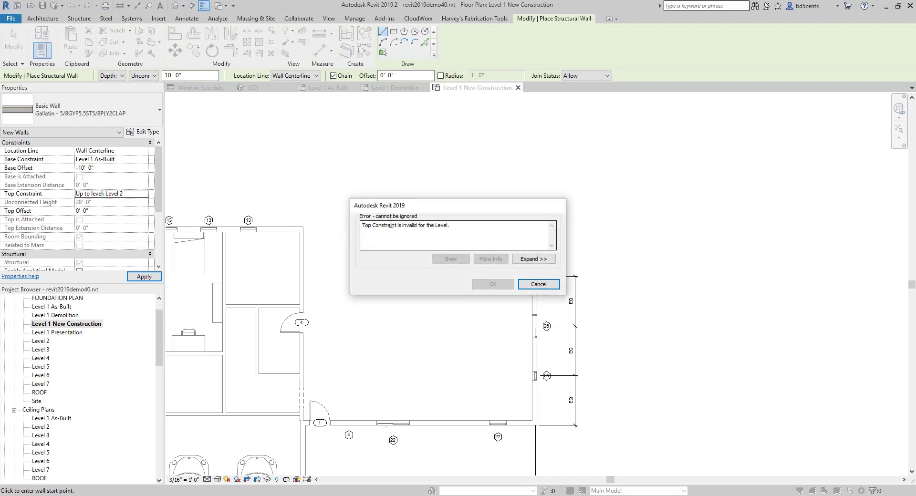
{"action": "left_click", "coordinate": [539, 284]}
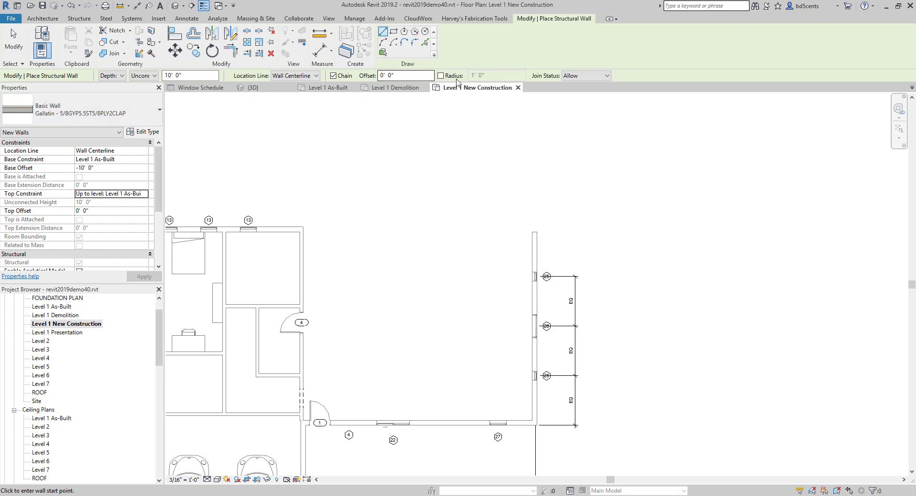
Step: Try to set the new wall's Depth to Level 2, and cancel the change
{"action": "left_click", "coordinate": [146, 78]}
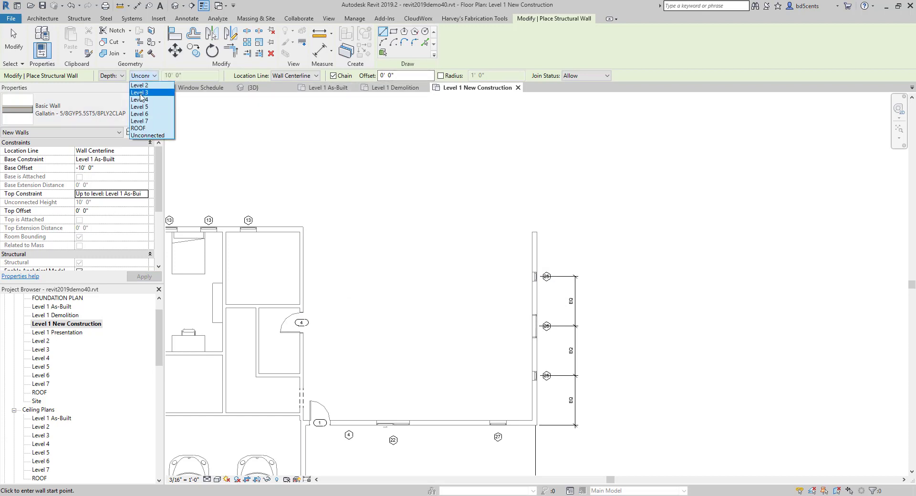
{"action": "left_click", "coordinate": [142, 91]}
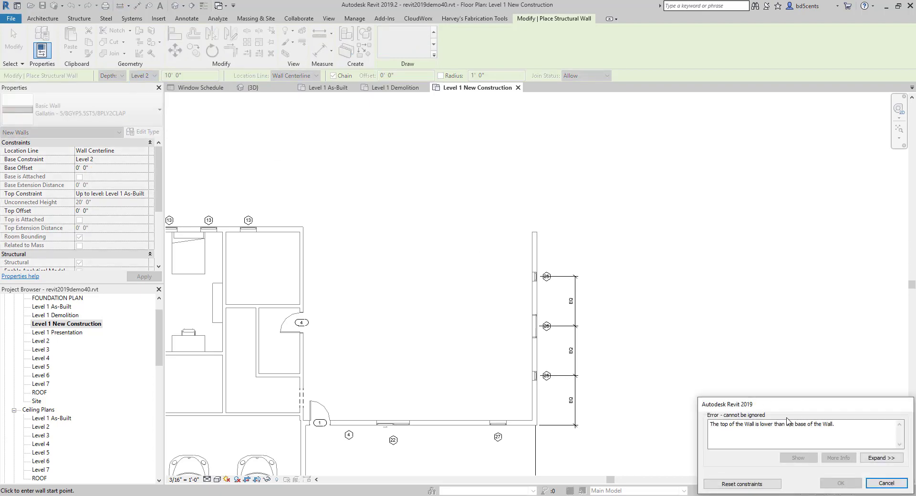
{"action": "left_click", "coordinate": [887, 484]}
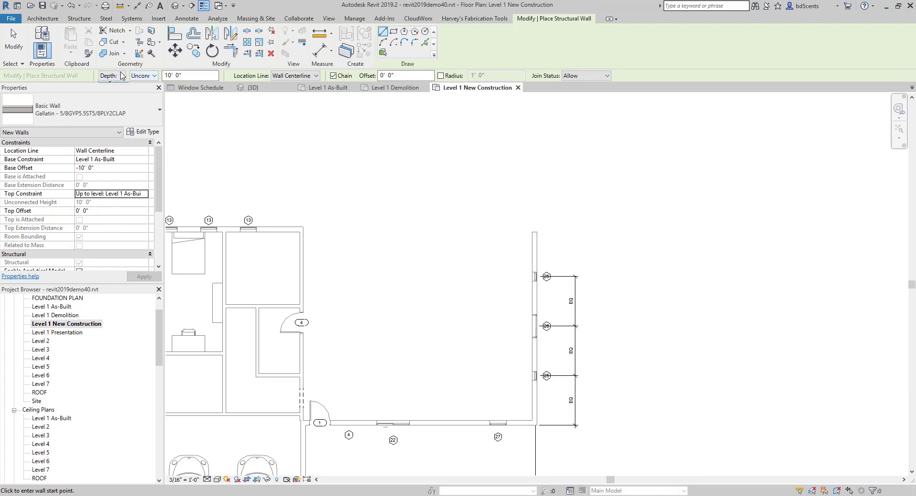
Step: Switch the new wall's placement from Depth to Height so that it is built upward from Level 1
{"action": "left_click", "coordinate": [121, 76]}
{"action": "left_click", "coordinate": [114, 84]}
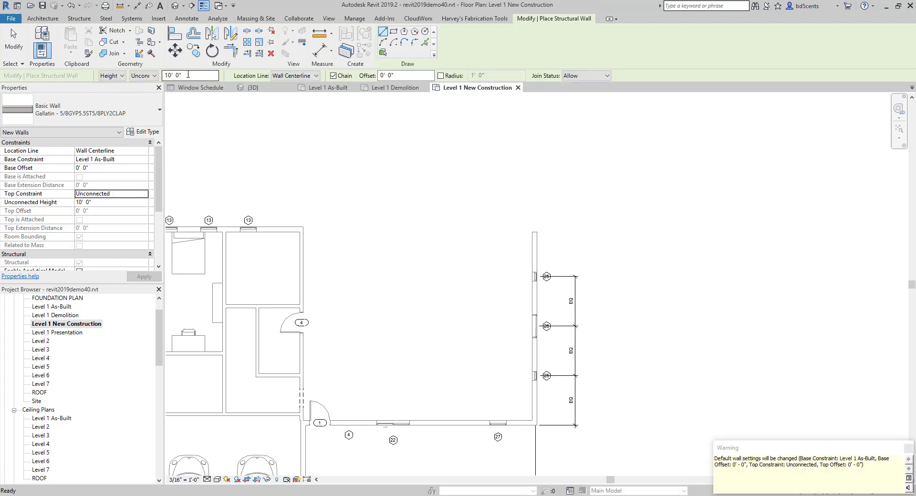
{"action": "left_click", "coordinate": [119, 76]}
{"action": "left_click", "coordinate": [115, 92]}
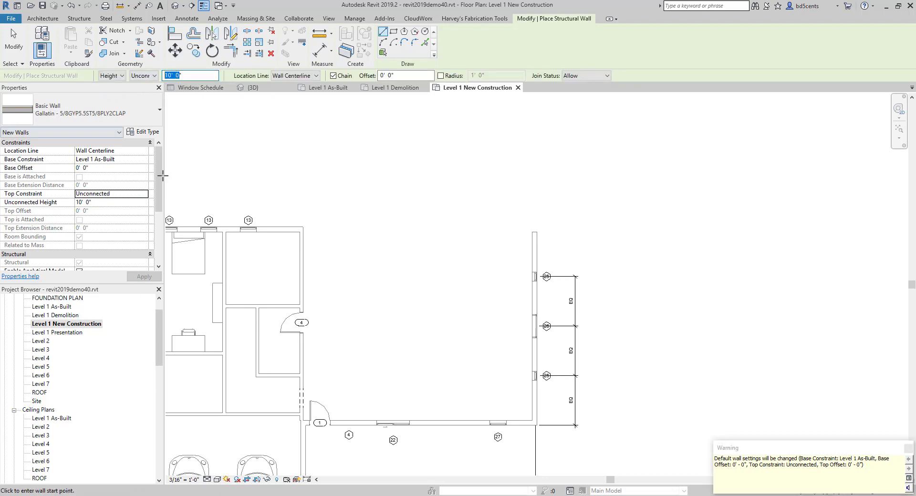
{"action": "left_click", "coordinate": [119, 76]}
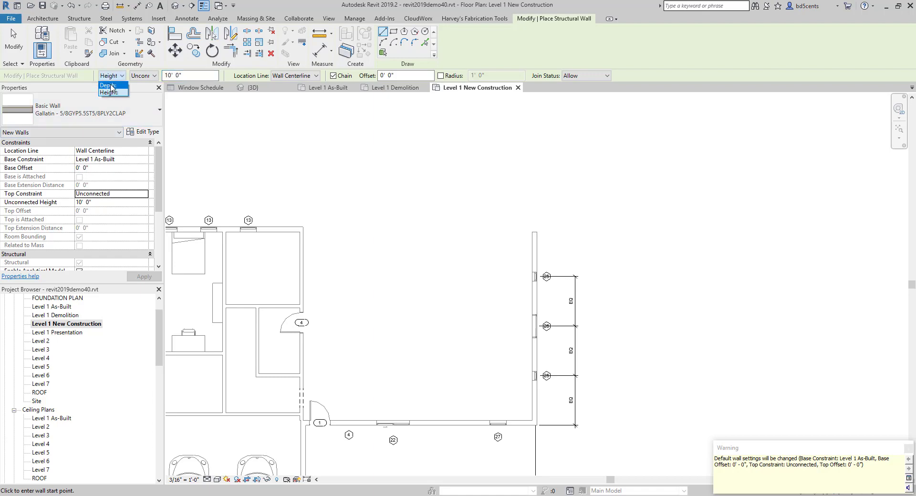
{"action": "left_click", "coordinate": [110, 92]}
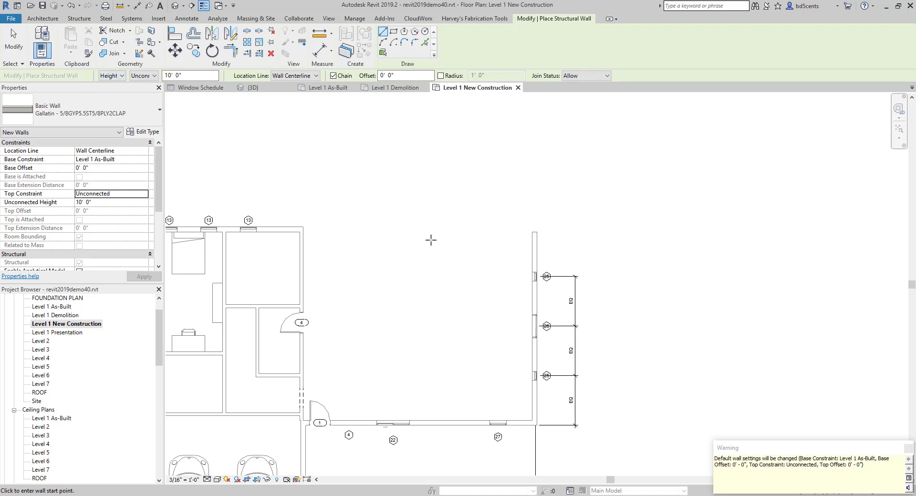
{"action": "scroll", "coordinate": [430, 241], "scroll_direction": "down", "scroll_amount": 2}
{"action": "scroll", "coordinate": [385, 323], "scroll_direction": "up", "scroll_amount": 3}
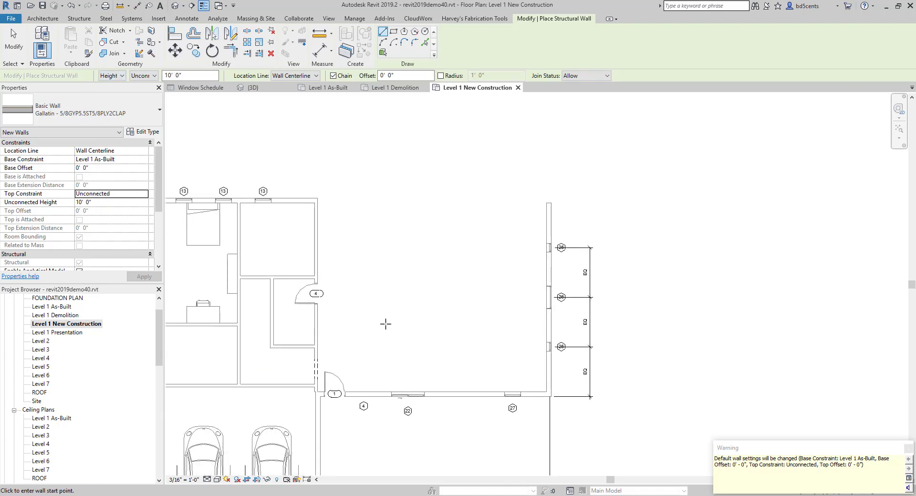
{"action": "scroll", "coordinate": [372, 215], "scroll_direction": "up", "scroll_amount": 2}
{"action": "left_click", "coordinate": [285, 168]}
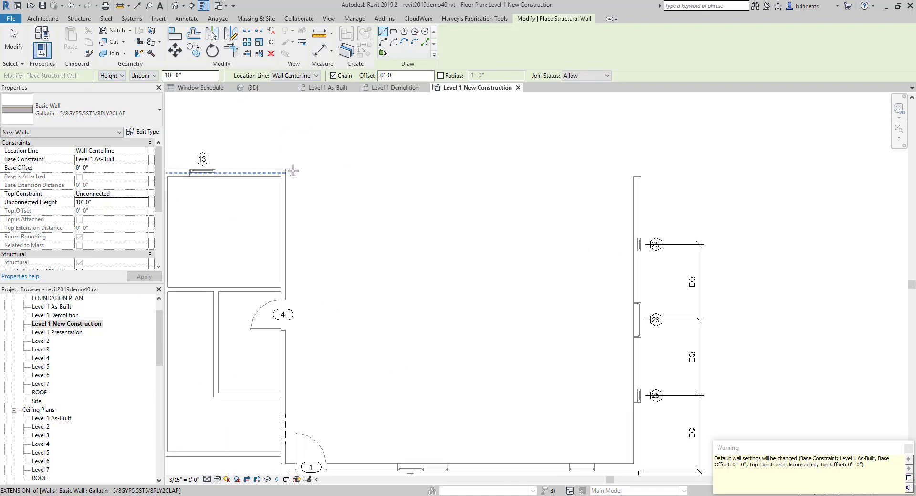
{"action": "key", "text": "Escape"}
{"action": "key", "text": "Escape"}
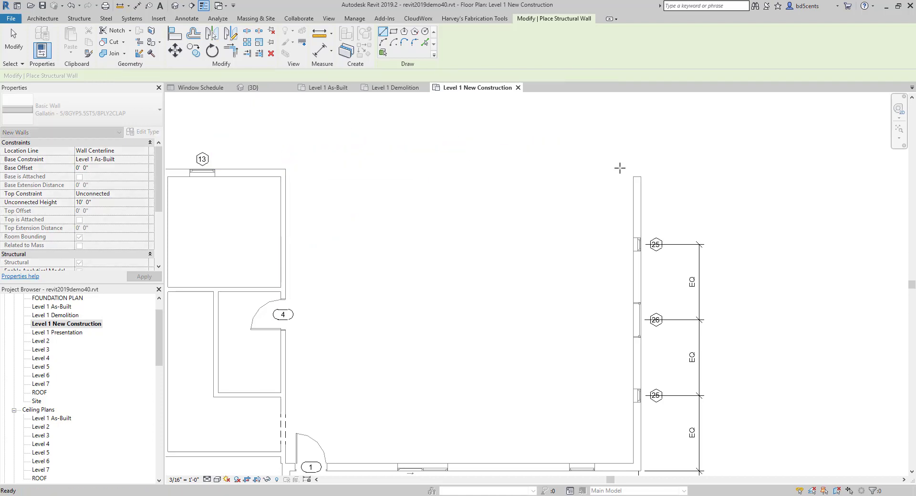
Step: Start another structural wall with Create Similar from the existing east exterior wall
{"action": "right_click", "coordinate": [635, 184]}
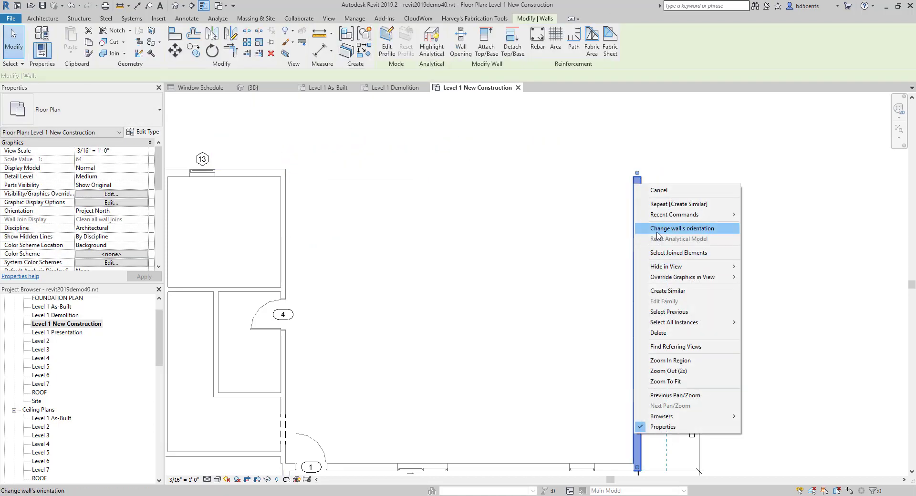
{"action": "left_click", "coordinate": [668, 291]}
{"action": "scroll", "coordinate": [300, 173], "scroll_direction": "up", "scroll_amount": 2}
{"action": "left_click", "coordinate": [279, 179]}
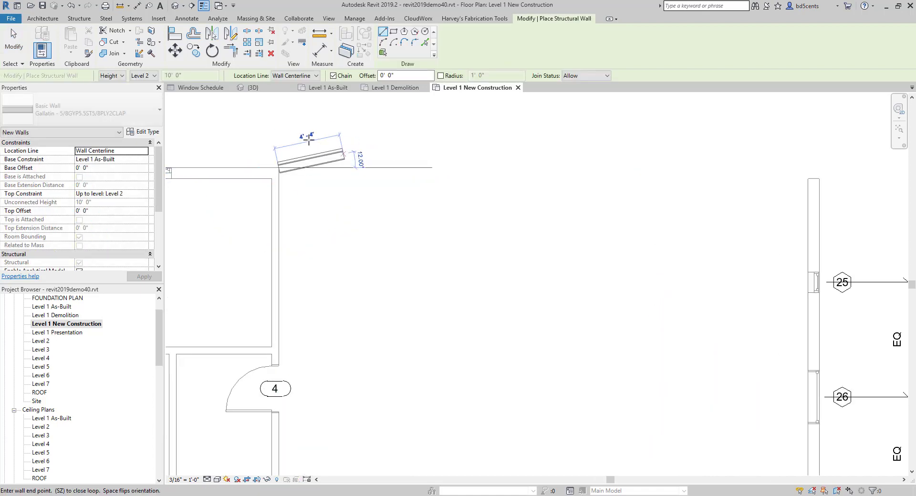
{"action": "key", "text": "Escape"}
{"action": "key", "text": "Escape"}
{"action": "left_click", "coordinate": [277, 166]}
{"action": "scroll", "coordinate": [281, 144], "scroll_direction": "down", "scroll_amount": 1}
{"action": "middle_click_drag", "start_coordinate": [280, 144], "coordinate": [286, 192]}
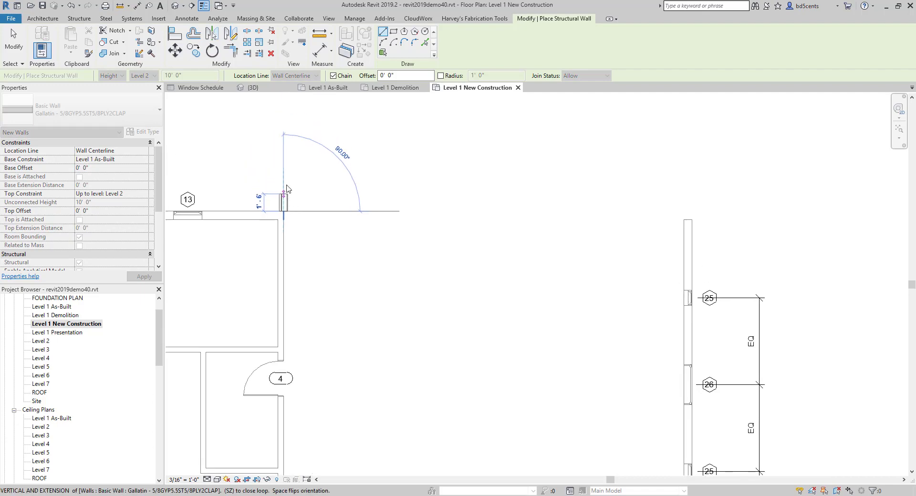
{"action": "key", "text": "Escape"}
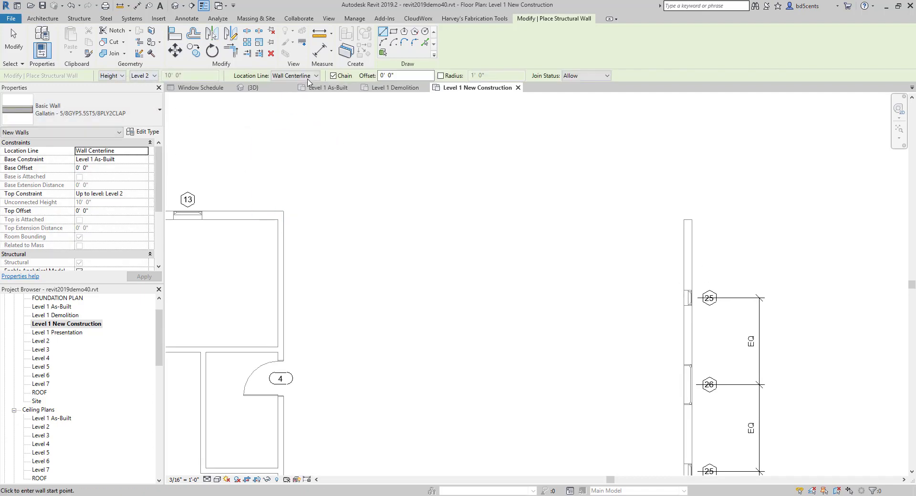
Step: Set the new wall's Location Line to Finish Face: Interior and try a northward run from the existing room's northeast outer corner
{"action": "left_click", "coordinate": [307, 76]}
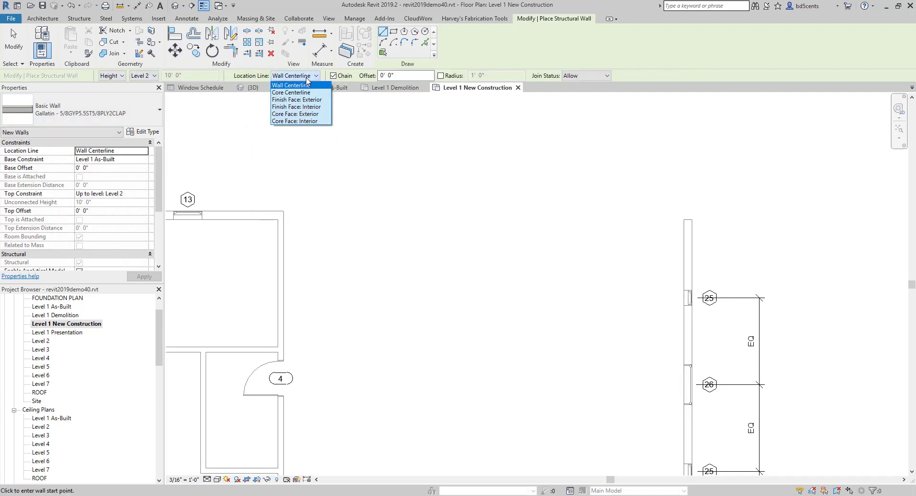
{"action": "left_click", "coordinate": [304, 107]}
{"action": "left_click", "coordinate": [284, 211]}
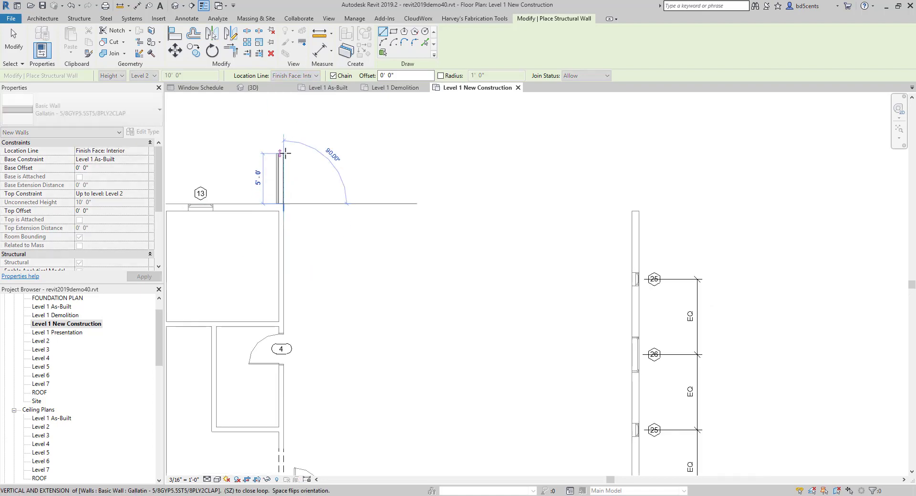
{"action": "scroll", "coordinate": [285, 205], "scroll_direction": "down", "scroll_amount": 2}
{"action": "scroll", "coordinate": [280, 211], "scroll_direction": "down", "scroll_amount": 2}
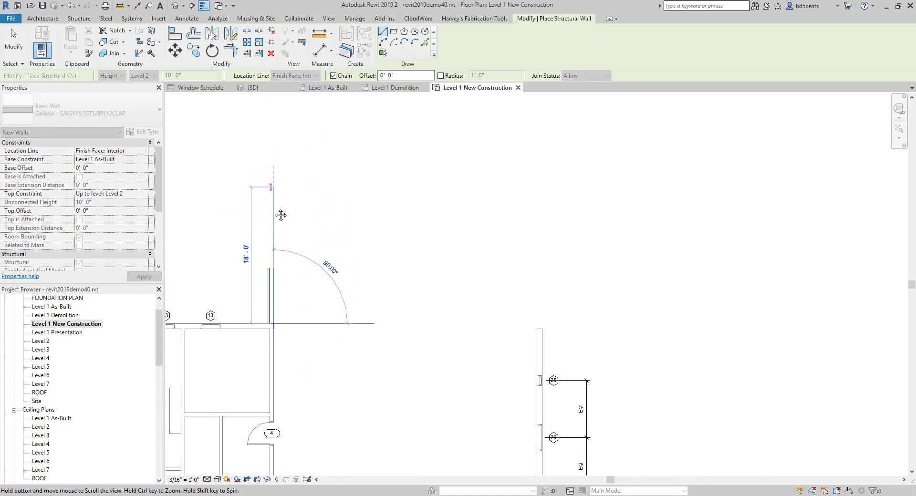
{"action": "scroll", "coordinate": [270, 289], "scroll_direction": "up", "scroll_amount": 1}
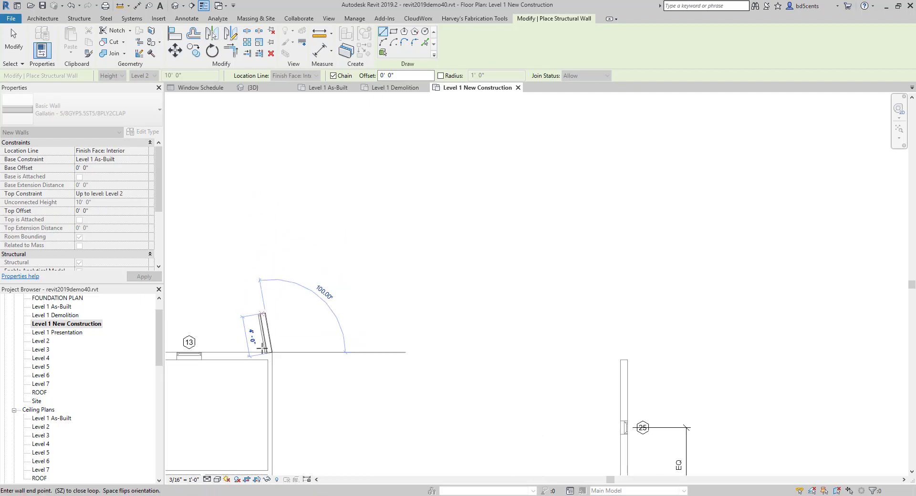
Step: Turn off view cropping in the Level 1 New Construction plan and drop the unfinished wall segment
{"action": "left_click", "coordinate": [257, 481]}
{"action": "left_click", "coordinate": [257, 480]}
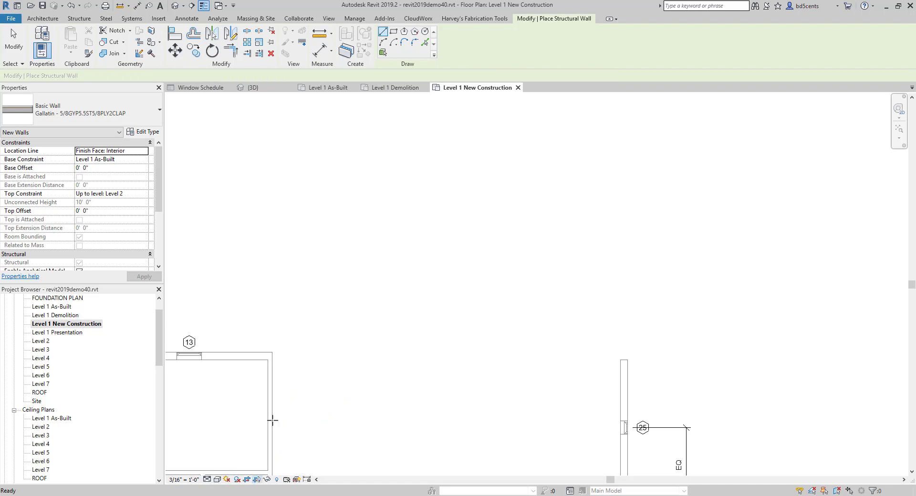
{"action": "left_click", "coordinate": [247, 479]}
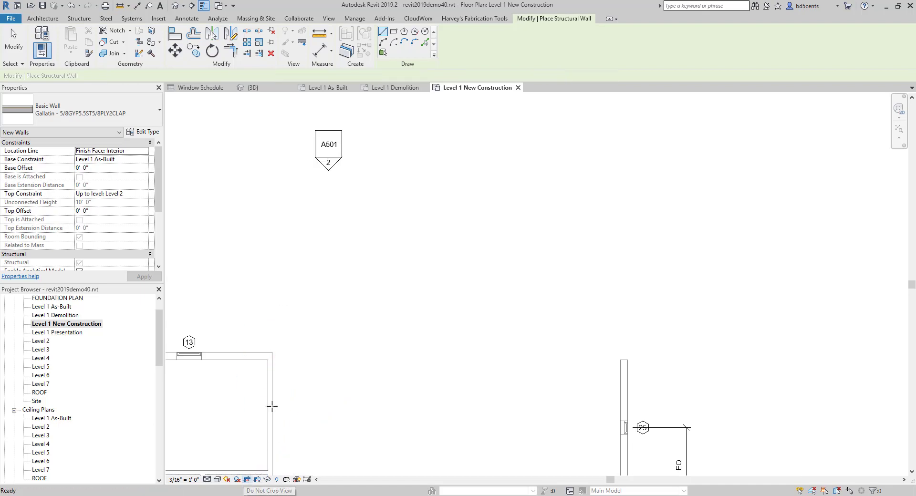
{"action": "key", "text": "Escape"}
{"action": "left_click", "coordinate": [270, 353]}
{"action": "key", "text": "Escape"}
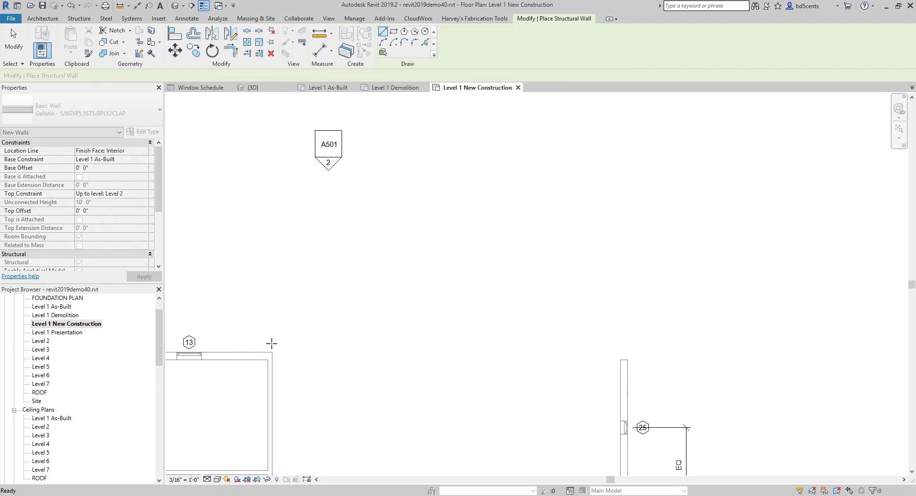
{"action": "left_click", "coordinate": [271, 354]}
{"action": "key", "text": "Escape"}
{"action": "scroll", "coordinate": [270, 363], "scroll_direction": "up", "scroll_amount": 2}
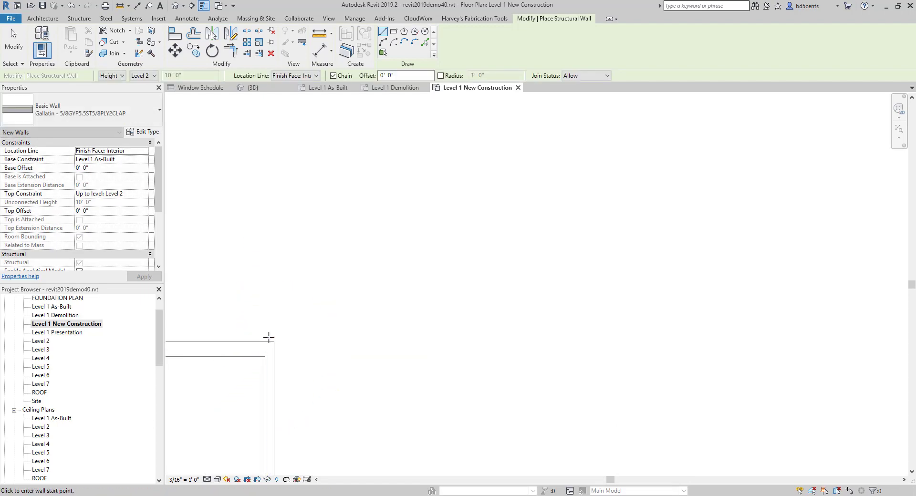
{"action": "scroll", "coordinate": [269, 337], "scroll_direction": "down", "scroll_amount": 2}
Step: Draw three chained walls from the room's northeast corner: 15'-0" north, 34'-6" east, and south to just above the existing east wall
{"action": "left_click", "coordinate": [271, 304]}
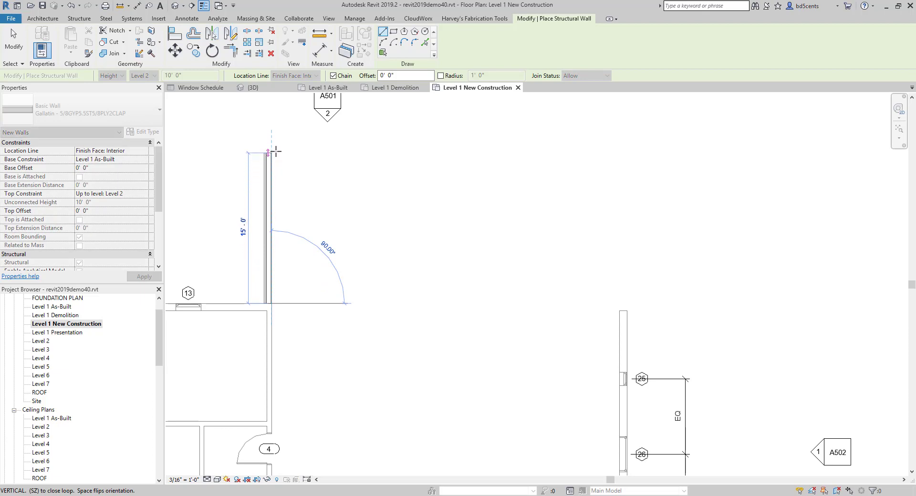
{"action": "left_click", "coordinate": [276, 152]}
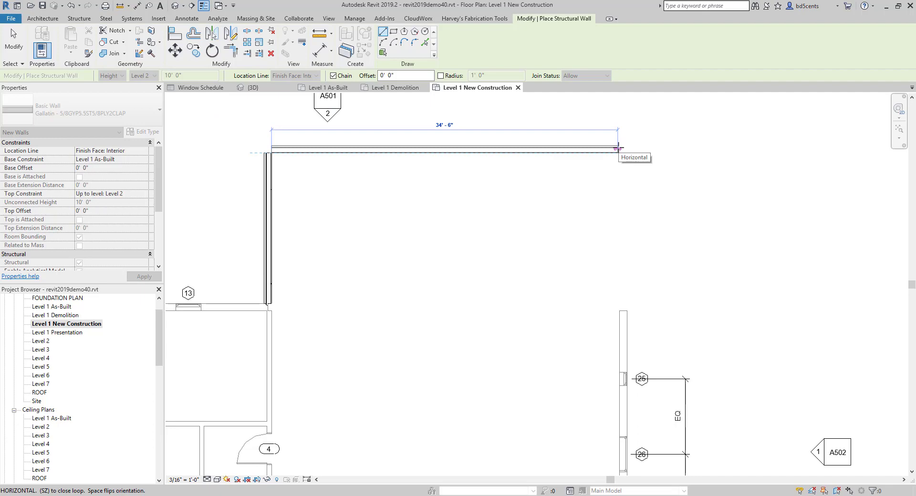
{"action": "left_click", "coordinate": [618, 148]}
{"action": "left_click", "coordinate": [622, 300]}
{"action": "key", "text": "Escape"}
{"action": "key", "text": "Escape"}
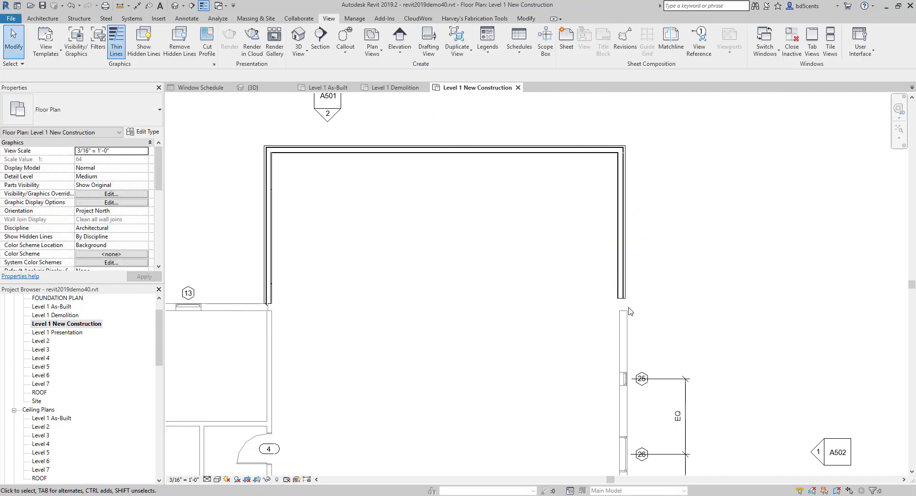
Step: Align the new east wall's face with the matching face of the existing east wall below it
{"action": "key", "text": "l"}
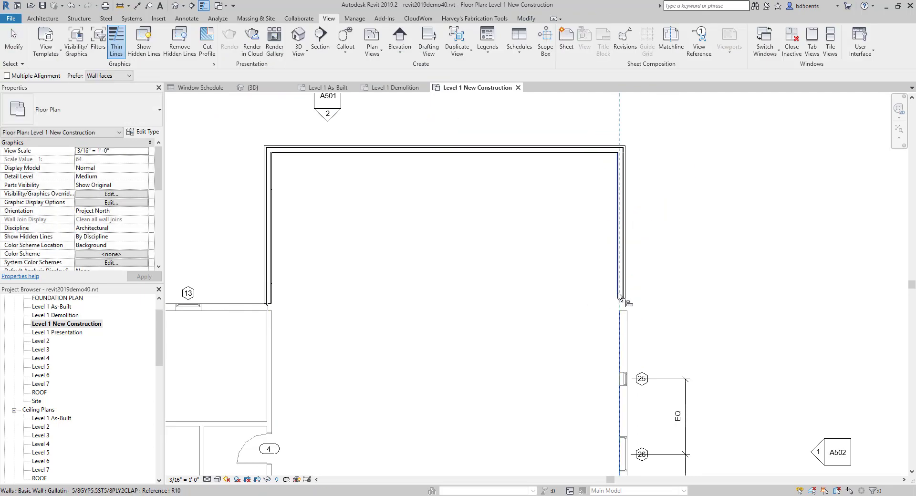
{"action": "scroll", "coordinate": [619, 297], "scroll_direction": "up", "scroll_amount": 5}
{"action": "left_click", "coordinate": [615, 306]}
{"action": "scroll", "coordinate": [616, 307], "scroll_direction": "down", "scroll_amount": 5}
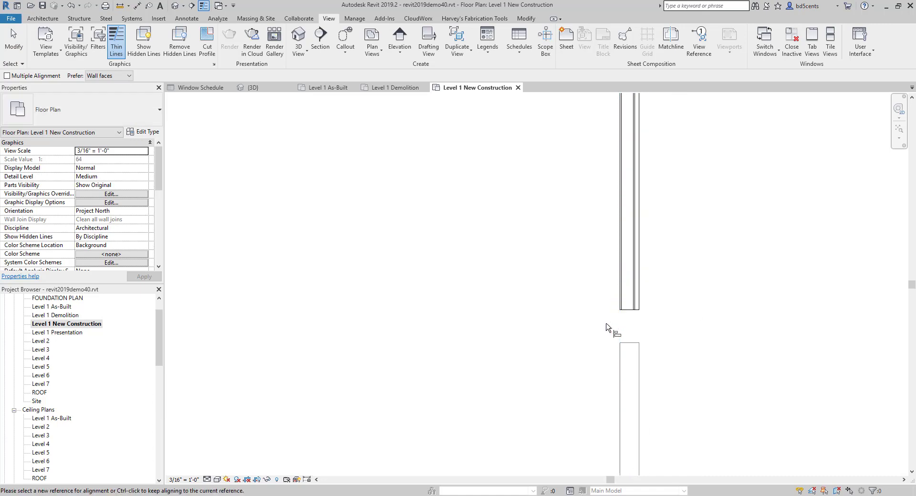
{"action": "key", "text": "Escape"}
{"action": "key", "text": "Escape"}
Step: Try to extend the new east wall's south end down to the existing east wall
{"action": "scroll", "coordinate": [625, 326], "scroll_direction": "up", "scroll_amount": 3}
{"action": "left_click", "coordinate": [620, 292]}
{"action": "left_click_drag", "start_coordinate": [615, 293], "coordinate": [614, 358]}
{"action": "left_click", "coordinate": [660, 354]}
{"action": "left_click", "coordinate": [632, 340]}
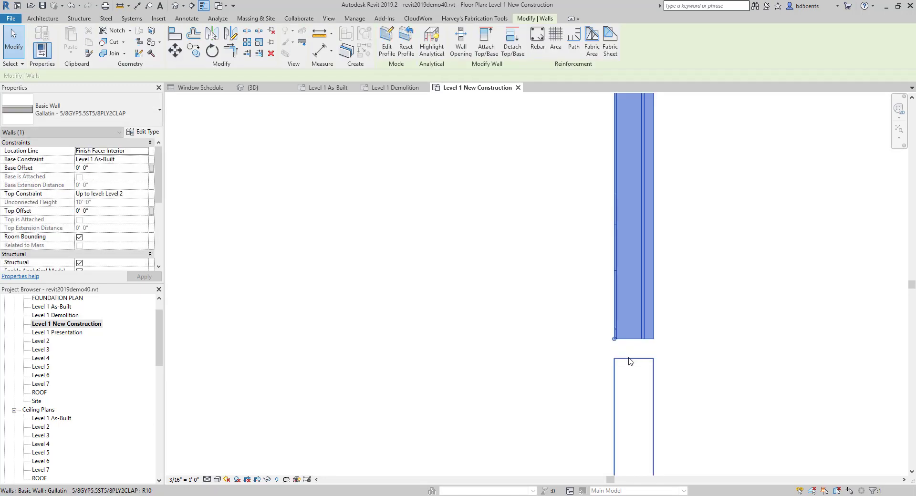
{"action": "scroll", "coordinate": [621, 358], "scroll_direction": "down", "scroll_amount": 8}
{"action": "key", "text": "Escape"}
{"action": "scroll", "coordinate": [629, 360], "scroll_direction": "up", "scroll_amount": 5}
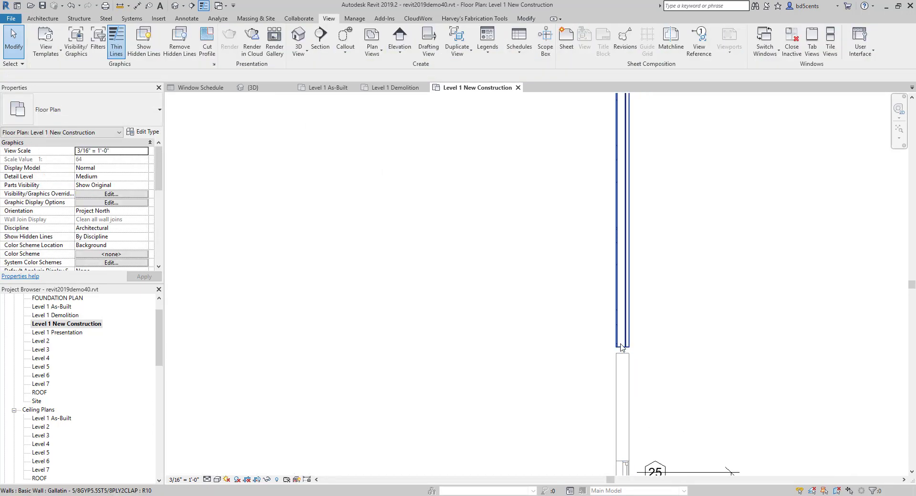
Step: Disallow joining at the new east wall's south end and extend that end to meet the existing east wall
{"action": "left_click", "coordinate": [621, 345]}
{"action": "right_click", "coordinate": [616, 351]}
{"action": "key", "text": "Escape"}
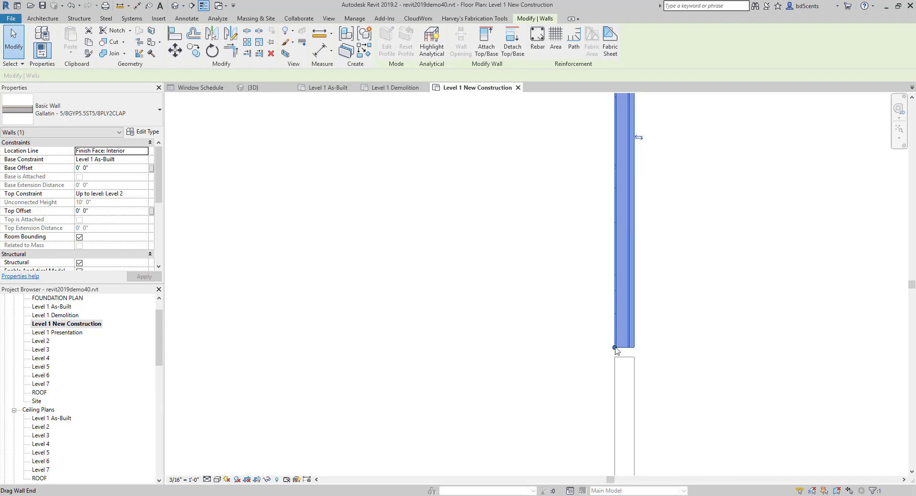
{"action": "right_click", "coordinate": [615, 352]}
{"action": "left_click", "coordinate": [672, 168]}
{"action": "left_click_drag", "start_coordinate": [614, 348], "coordinate": [615, 358]}
{"action": "key", "text": "Escape"}
{"action": "scroll", "coordinate": [628, 358], "scroll_direction": "up", "scroll_amount": 1}
{"action": "left_click", "coordinate": [635, 358]}
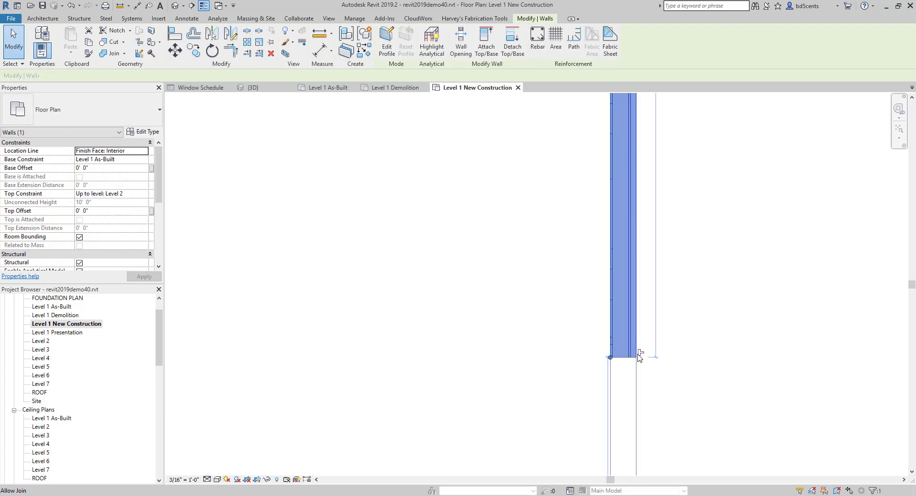
{"action": "key", "text": "Escape"}
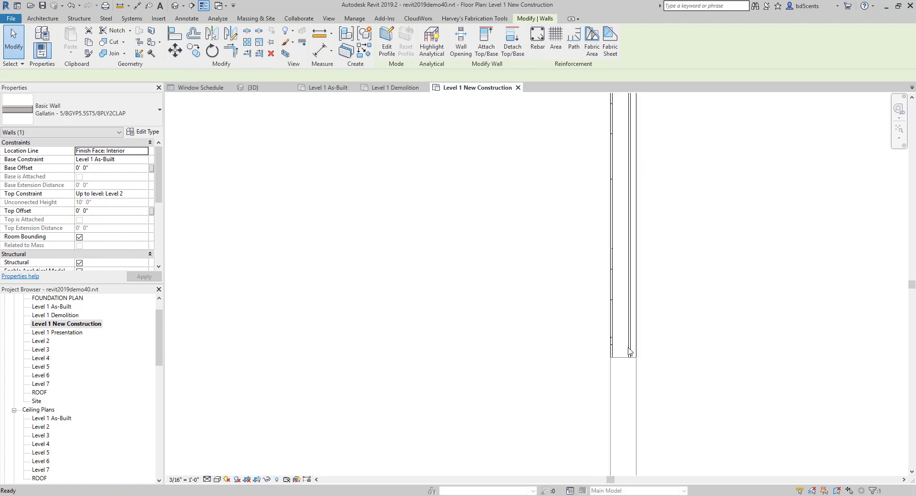
{"action": "scroll", "coordinate": [618, 361], "scroll_direction": "down", "scroll_amount": 2}
{"action": "scroll", "coordinate": [530, 329], "scroll_direction": "down", "scroll_amount": 3}
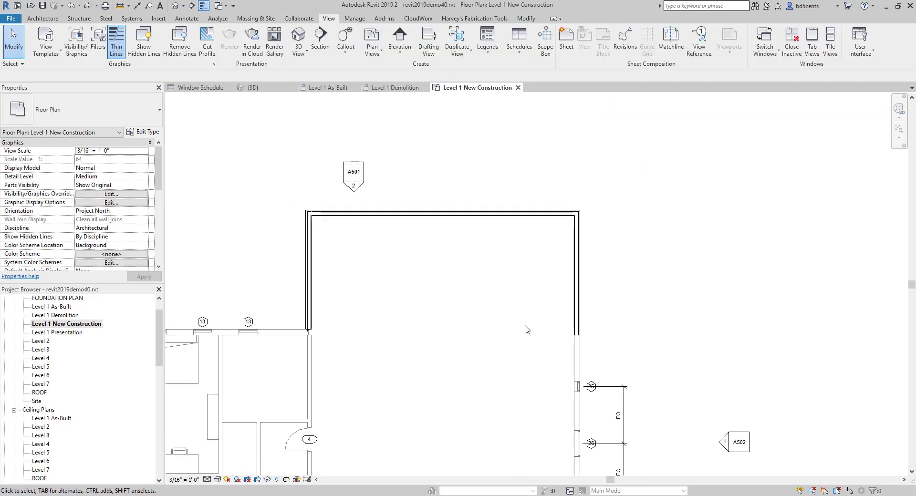
Step: Try allowing the join again at the new east wall's south end, and undo that change
{"action": "scroll", "coordinate": [541, 331], "scroll_direction": "up", "scroll_amount": 1}
{"action": "scroll", "coordinate": [595, 336], "scroll_direction": "up", "scroll_amount": 1}
{"action": "left_click", "coordinate": [586, 334]}
{"action": "scroll", "coordinate": [583, 340], "scroll_direction": "up", "scroll_amount": 2}
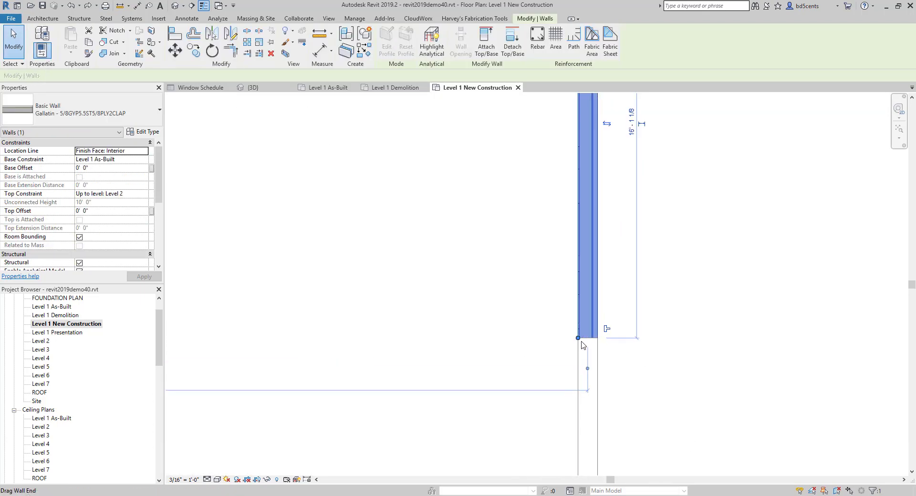
{"action": "right_click", "coordinate": [579, 340]}
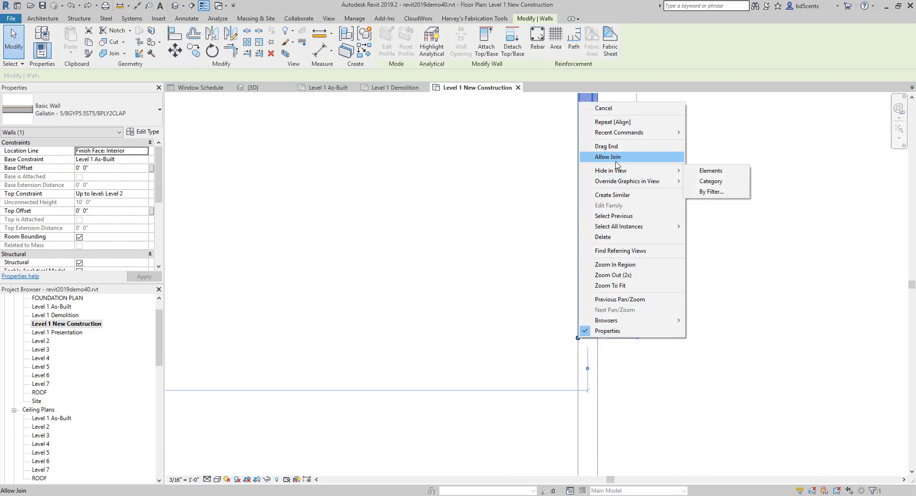
{"action": "left_click", "coordinate": [616, 162]}
{"action": "scroll", "coordinate": [562, 346], "scroll_direction": "down", "scroll_amount": 2}
{"action": "left_click", "coordinate": [552, 313]}
{"action": "scroll", "coordinate": [576, 344], "scroll_direction": "up", "scroll_amount": 4}
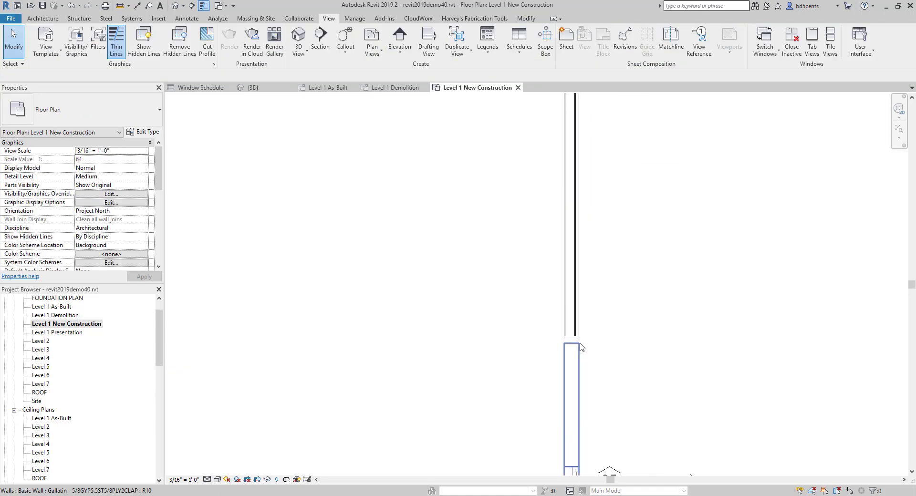
{"action": "left_click", "coordinate": [579, 329]}
{"action": "scroll", "coordinate": [530, 323], "scroll_direction": "down", "scroll_amount": 5}
{"action": "middle_click_drag", "start_coordinate": [444, 311], "coordinate": [554, 296]}
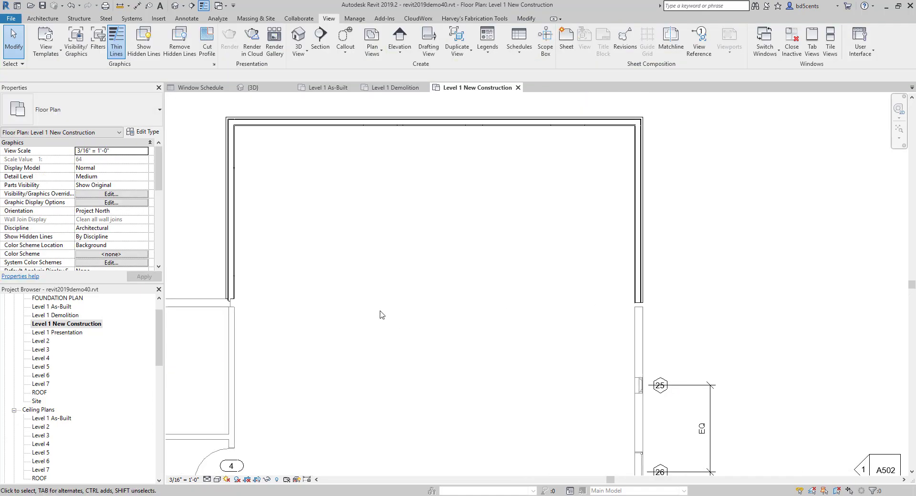
{"action": "scroll", "coordinate": [213, 302], "scroll_direction": "up", "scroll_amount": 3}
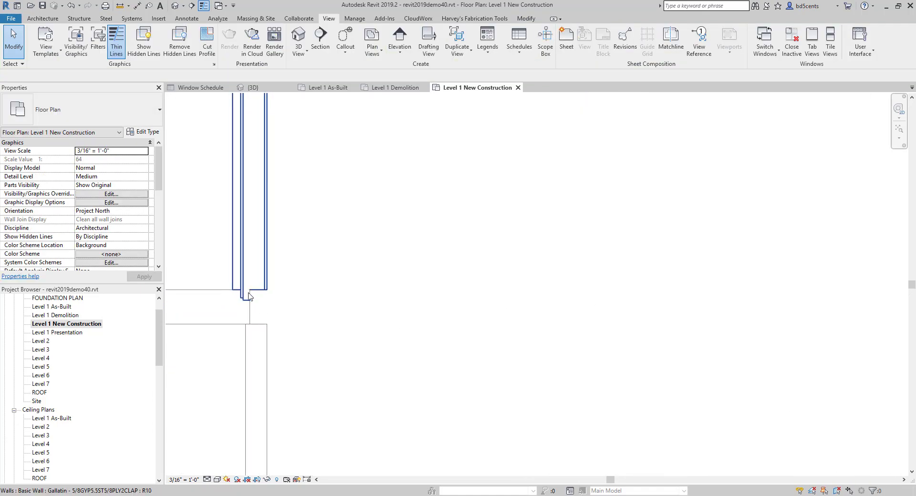
{"action": "scroll", "coordinate": [261, 300], "scroll_direction": "down", "scroll_amount": 4}
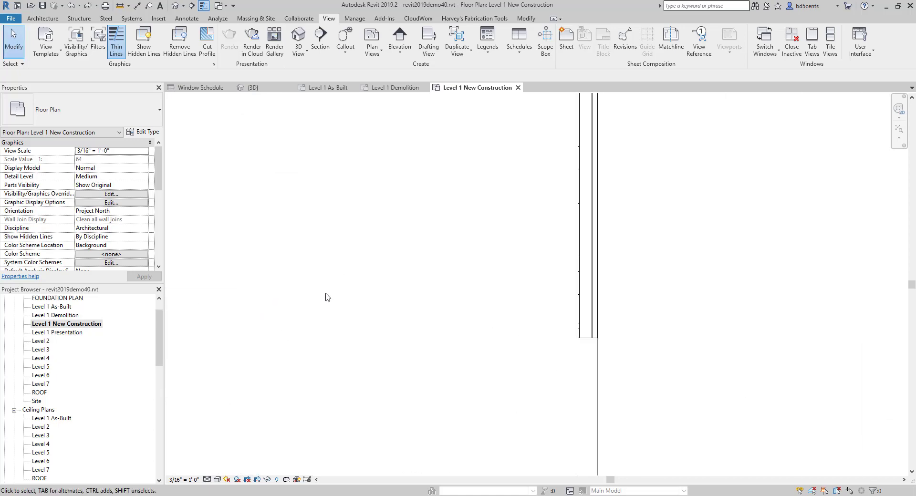
Step: Disallow joining at the new west wall's south end and extend that end to the inner edge of the existing north wall
{"action": "scroll", "coordinate": [483, 295], "scroll_direction": "down", "scroll_amount": 2}
{"action": "scroll", "coordinate": [497, 313], "scroll_direction": "up", "scroll_amount": 2}
{"action": "scroll", "coordinate": [275, 306], "scroll_direction": "up", "scroll_amount": 4}
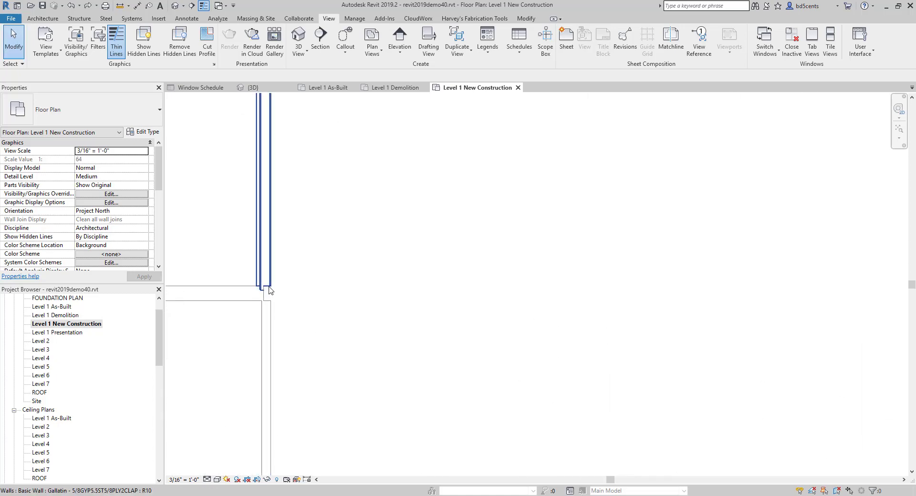
{"action": "left_click", "coordinate": [276, 302]}
{"action": "right_click", "coordinate": [274, 300]}
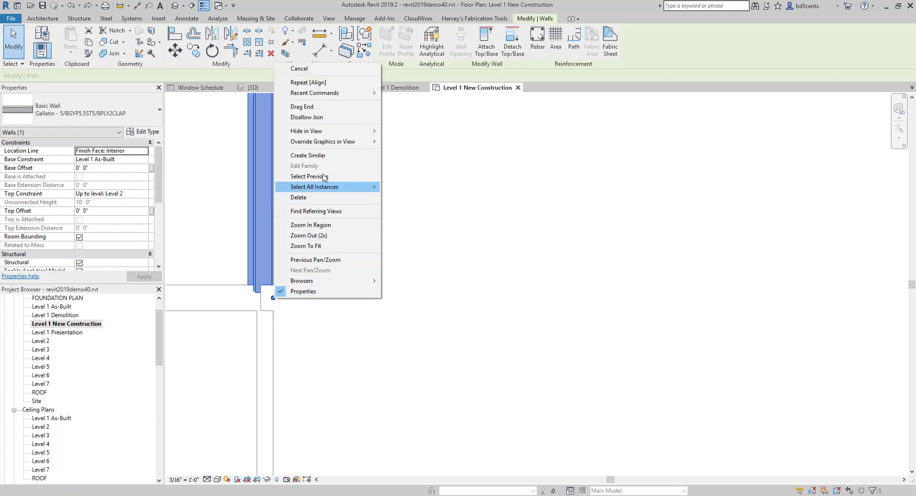
{"action": "left_click", "coordinate": [317, 118]}
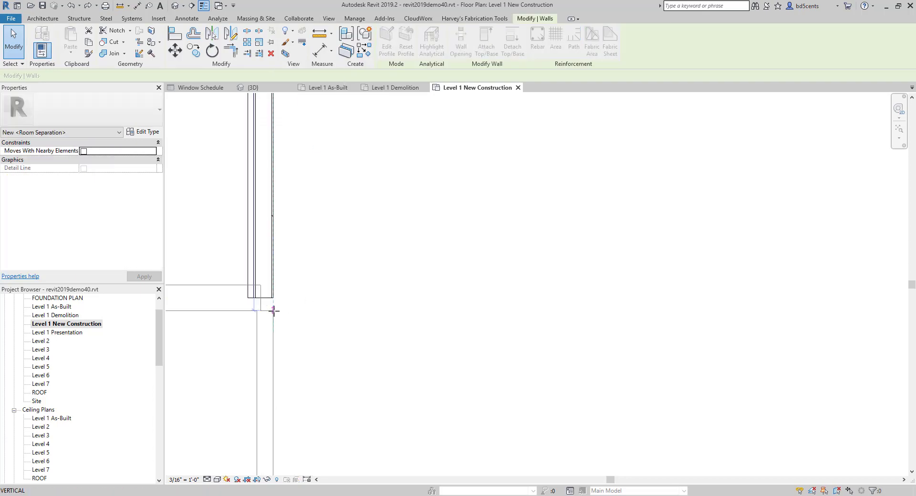
{"action": "left_click_drag", "start_coordinate": [284, 313], "coordinate": [285, 313]}
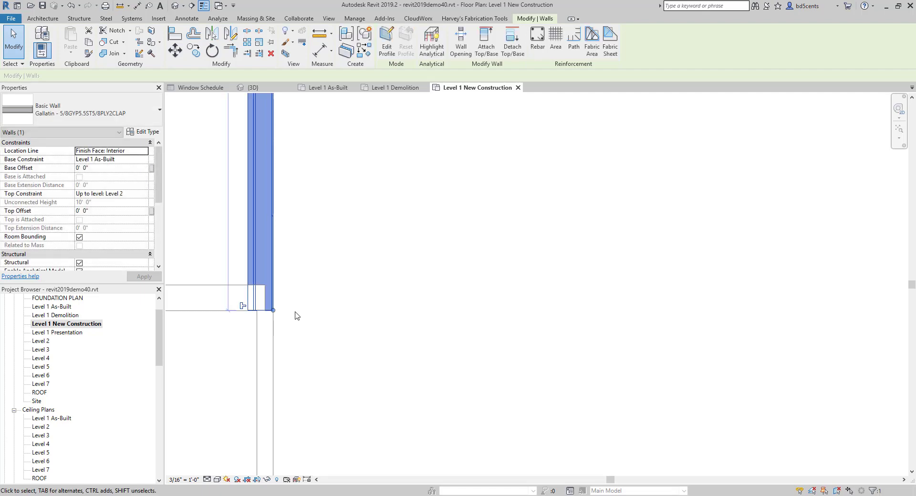
{"action": "left_click", "coordinate": [297, 315]}
Step: Examine the junction where the new west wall meets the existing building's northeast corner and the overall addition outline
{"action": "scroll", "coordinate": [247, 304], "scroll_direction": "up", "scroll_amount": 3}
{"action": "left_click", "coordinate": [260, 283]}
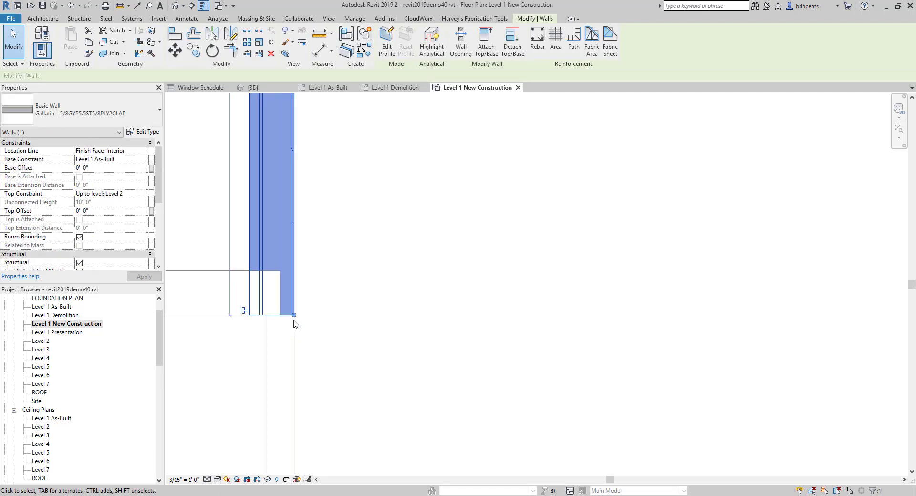
{"action": "left_click_drag", "start_coordinate": [294, 266], "coordinate": [313, 322]}
{"action": "scroll", "coordinate": [282, 275], "scroll_direction": "up", "scroll_amount": 2}
{"action": "scroll", "coordinate": [307, 270], "scroll_direction": "down", "scroll_amount": 4}
{"action": "left_click", "coordinate": [300, 275]}
{"action": "left_click", "coordinate": [304, 267]}
{"action": "scroll", "coordinate": [304, 268], "scroll_direction": "up", "scroll_amount": 2}
{"action": "scroll", "coordinate": [343, 313], "scroll_direction": "down", "scroll_amount": 3}
{"action": "left_click", "coordinate": [351, 292]}
{"action": "scroll", "coordinate": [352, 292], "scroll_direction": "down", "scroll_amount": 3}
{"action": "scroll", "coordinate": [323, 305], "scroll_direction": "up", "scroll_amount": 3}
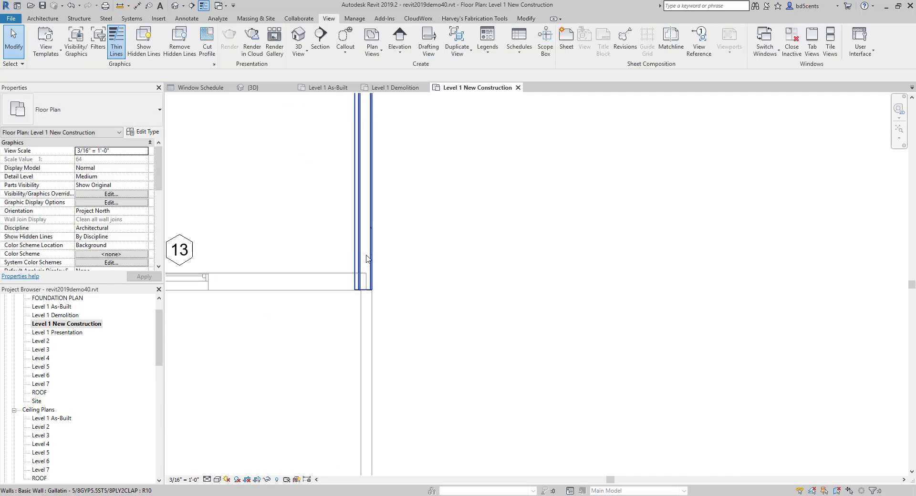
{"action": "scroll", "coordinate": [334, 282], "scroll_direction": "down", "scroll_amount": 3}
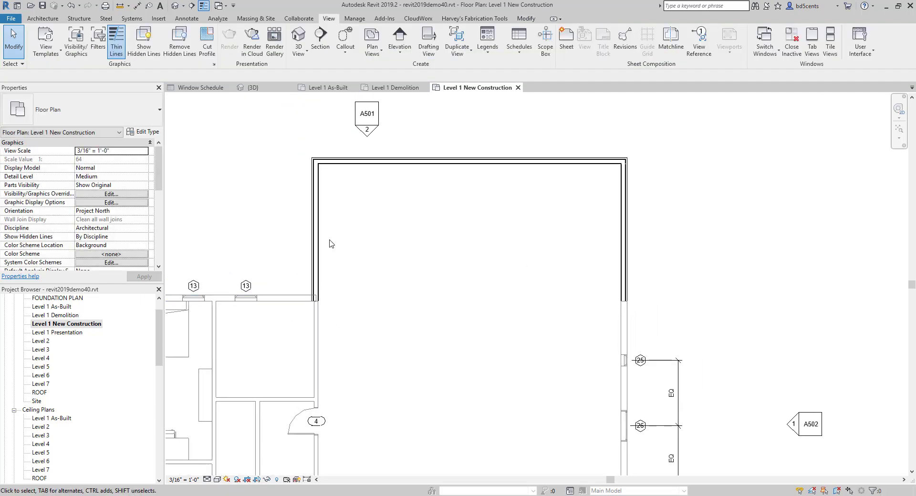
{"action": "scroll", "coordinate": [307, 300], "scroll_direction": "up", "scroll_amount": 3}
{"action": "scroll", "coordinate": [447, 319], "scroll_direction": "down", "scroll_amount": 3}
{"action": "middle_click_drag", "start_coordinate": [447, 319], "coordinate": [403, 307]}
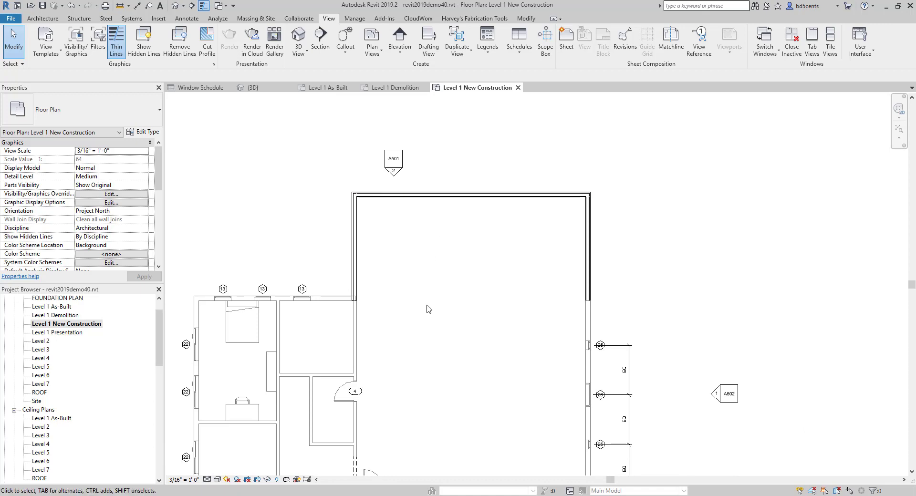
Step: Open the default 3D view and set its phase filter to Show Complete
{"action": "middle_click_drag", "start_coordinate": [508, 277], "coordinate": [484, 224]}
{"action": "scroll", "coordinate": [447, 226], "scroll_direction": "down", "scroll_amount": 2}
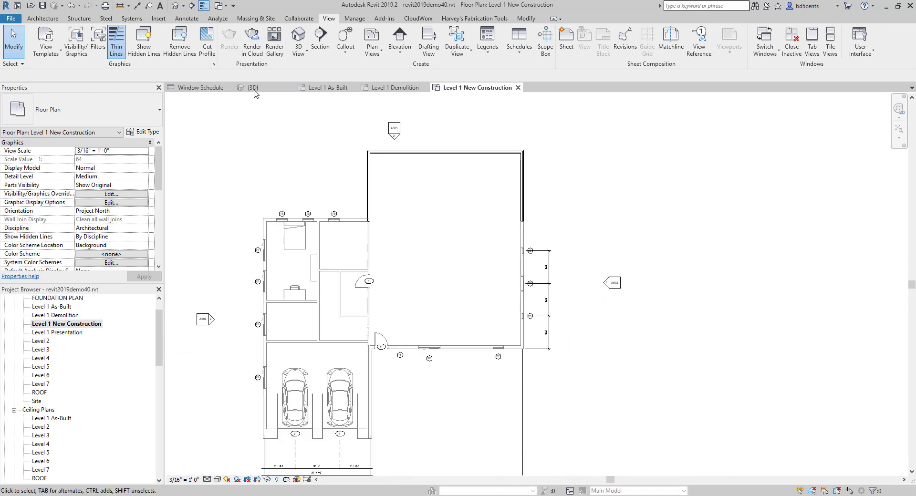
{"action": "left_click", "coordinate": [294, 36]}
{"action": "scroll", "coordinate": [311, 225], "scroll_direction": "down", "scroll_amount": 3}
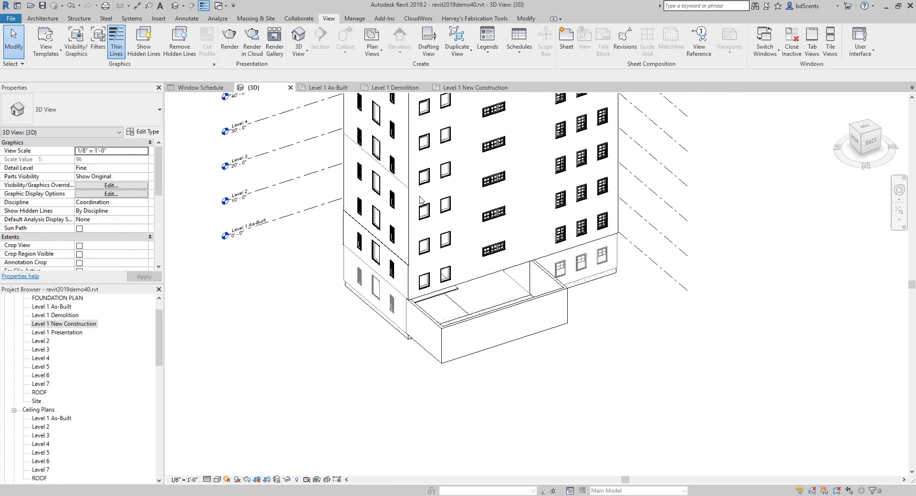
{"action": "scroll", "coordinate": [100, 270], "scroll_direction": "down", "scroll_amount": 10}
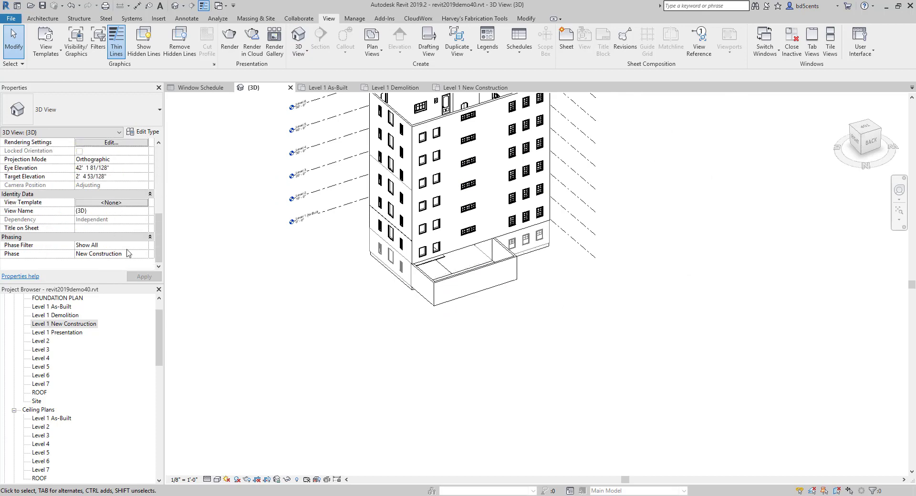
{"action": "middle_click_drag", "start_coordinate": [411, 252], "coordinate": [588, 250], "text": "shift"}
{"action": "middle_click_drag", "start_coordinate": [475, 246], "coordinate": [519, 251], "text": "shift"}
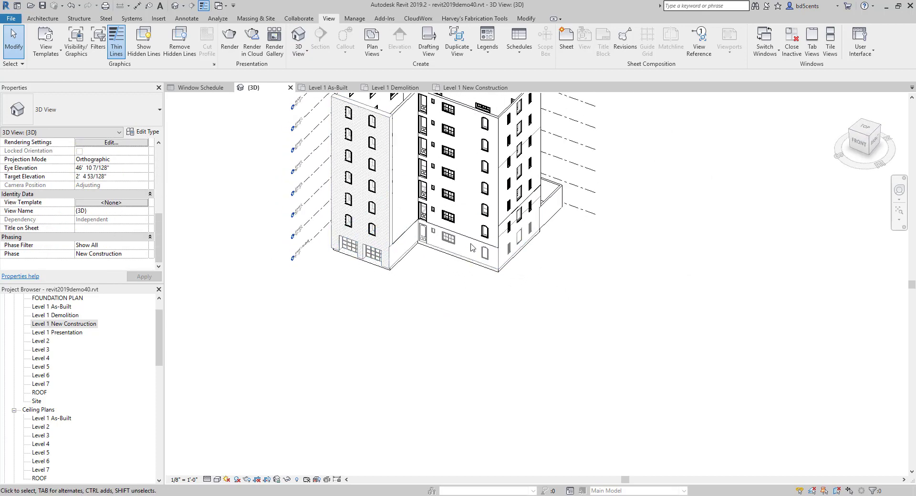
{"action": "middle_click_drag", "start_coordinate": [377, 267], "coordinate": [274, 326]}
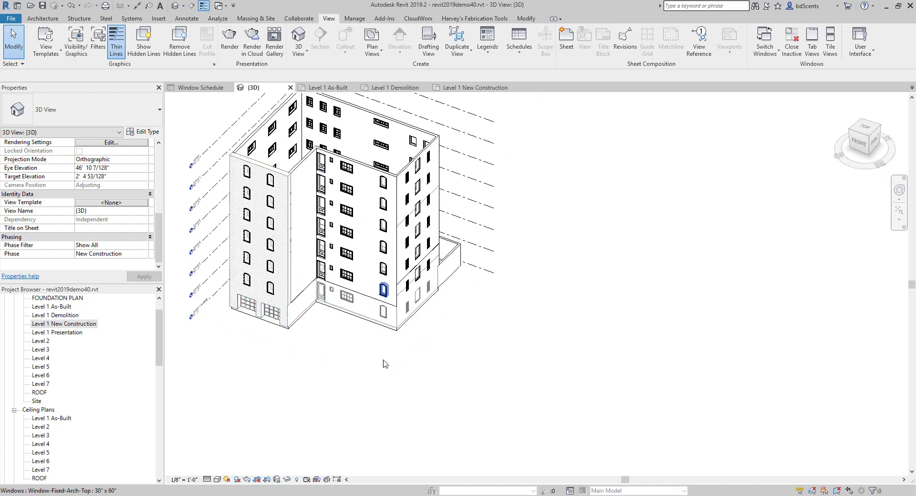
{"action": "left_click", "coordinate": [144, 246]}
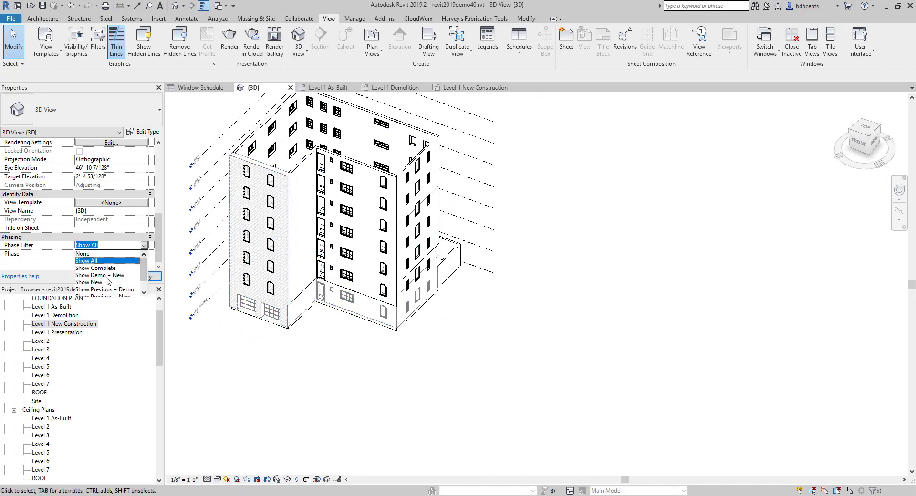
{"action": "left_click", "coordinate": [105, 255]}
{"action": "left_click", "coordinate": [141, 278]}
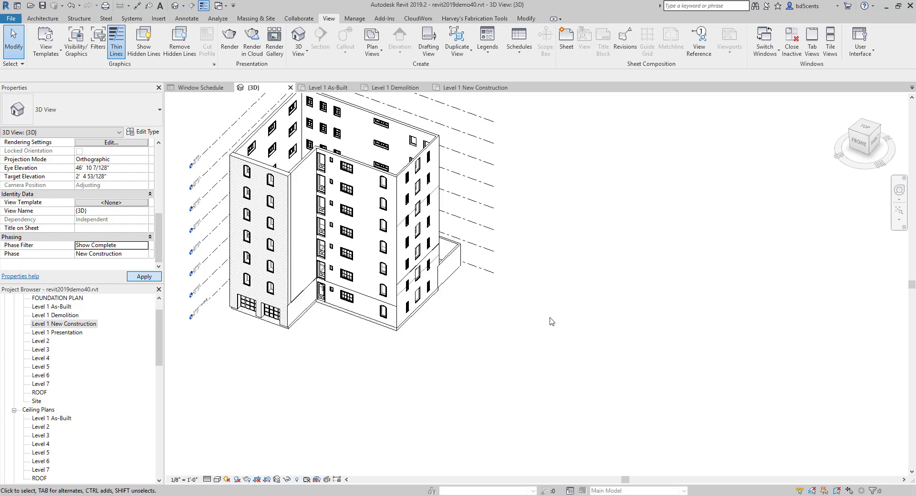
{"action": "middle_click_drag", "start_coordinate": [545, 252], "coordinate": [482, 295], "text": "shift"}
{"action": "scroll", "coordinate": [471, 282], "scroll_direction": "down", "scroll_amount": 2}
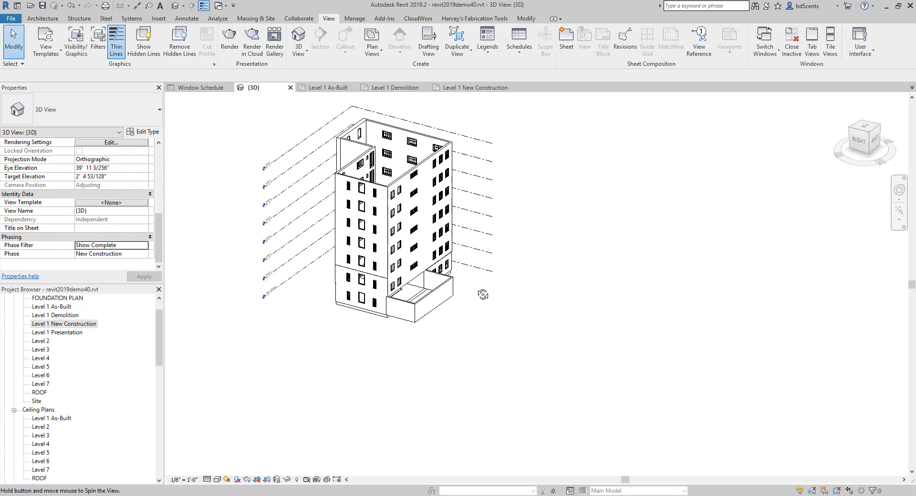
Step: Open the South elevation and delete the doors, levels, walls and windows above Level 2, accepting deletion of the dependent views
{"action": "scroll", "coordinate": [50, 422], "scroll_direction": "down", "scroll_amount": 3}
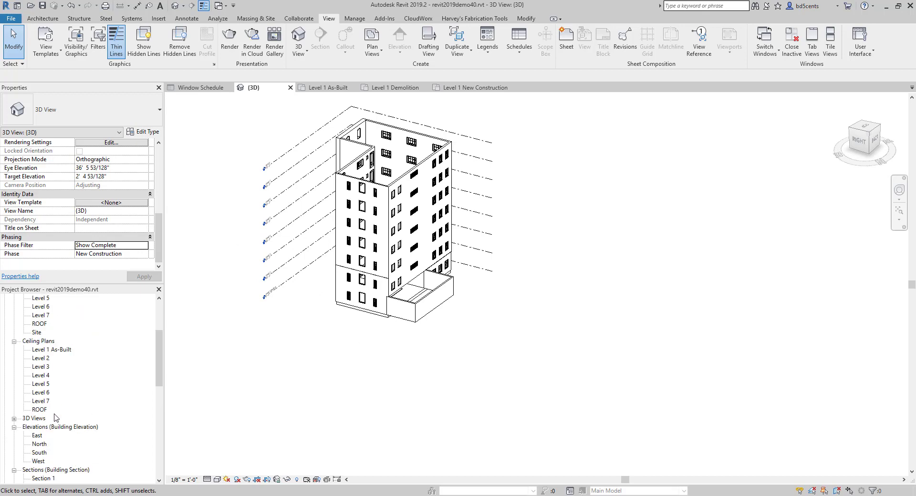
{"action": "scroll", "coordinate": [55, 419], "scroll_direction": "down", "scroll_amount": 3}
{"action": "double_click", "coordinate": [39, 384]}
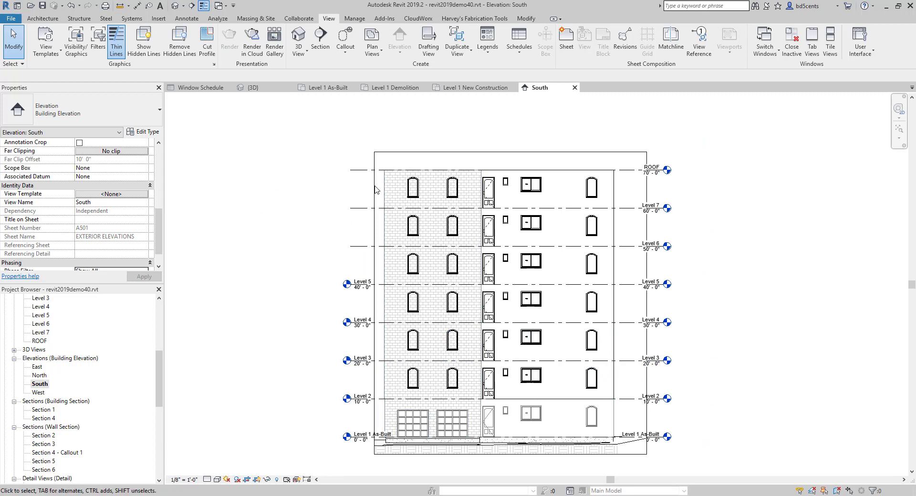
{"action": "left_click_drag", "start_coordinate": [628, 348], "coordinate": [392, 74]}
{"action": "left_click", "coordinate": [387, 40]}
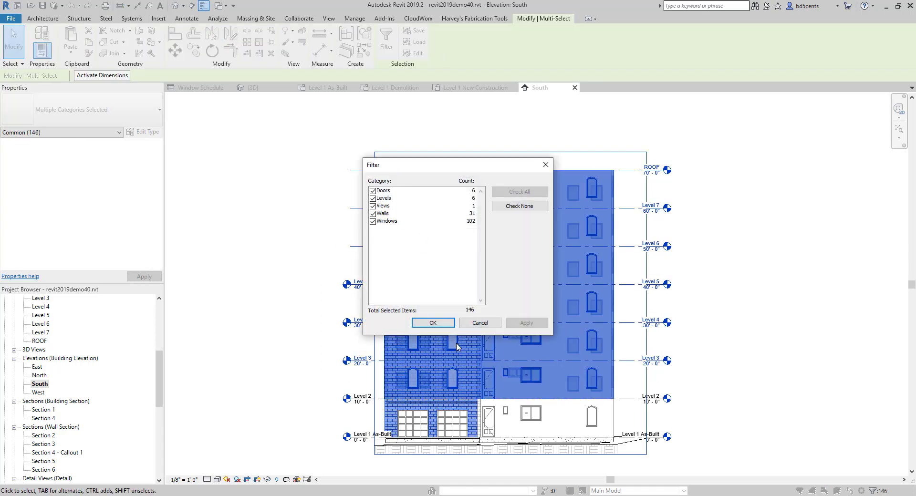
{"action": "left_click", "coordinate": [447, 324]}
{"action": "key", "text": "Delete"}
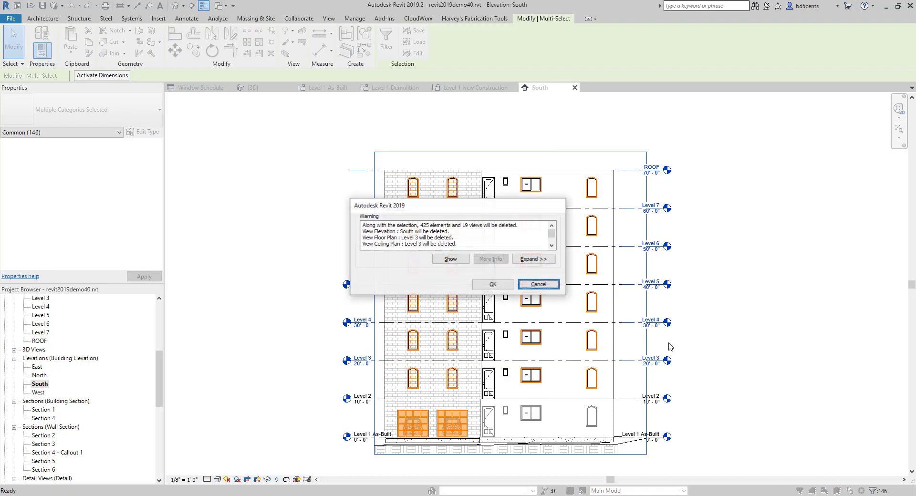
{"action": "left_click", "coordinate": [493, 285]}
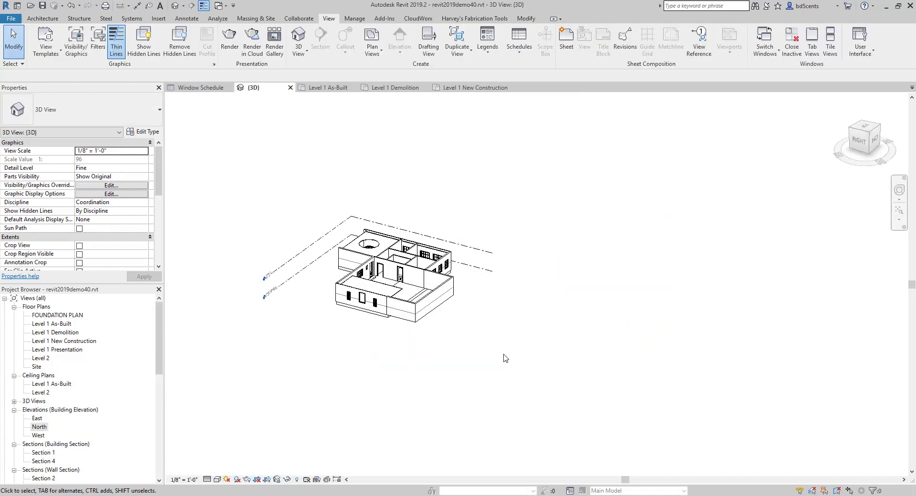
{"action": "middle_click_drag", "start_coordinate": [308, 261], "coordinate": [470, 262], "text": "shift"}
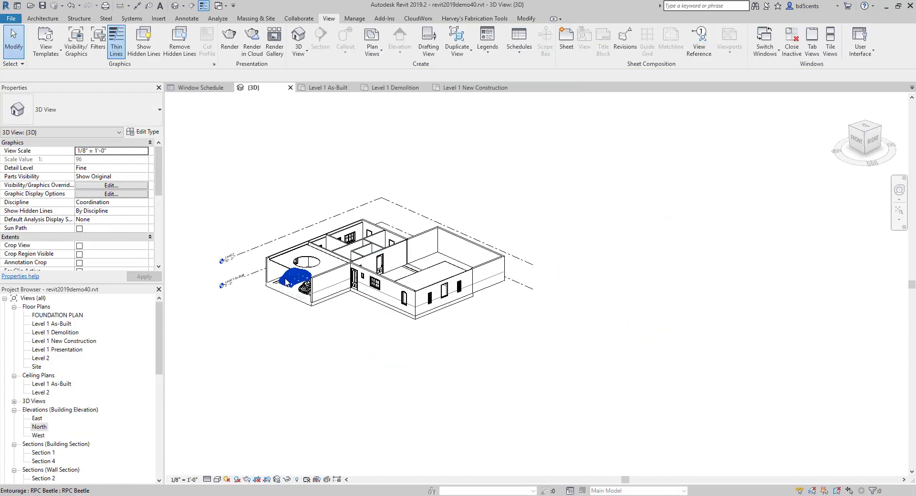
{"action": "scroll", "coordinate": [279, 282], "scroll_direction": "up", "scroll_amount": 2}
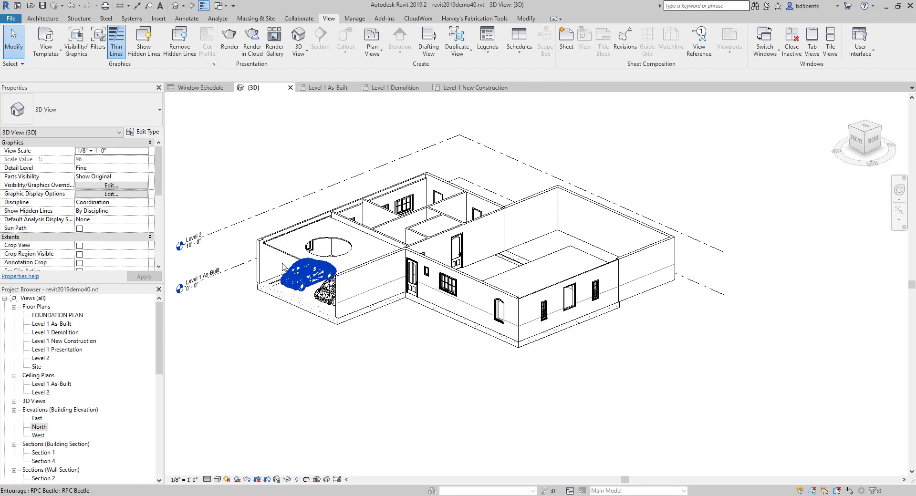
Step: On the Level 1 As-Built plan, draw a structural wall matching the garage's left wall across the open front of the garage
{"action": "double_click", "coordinate": [64, 324]}
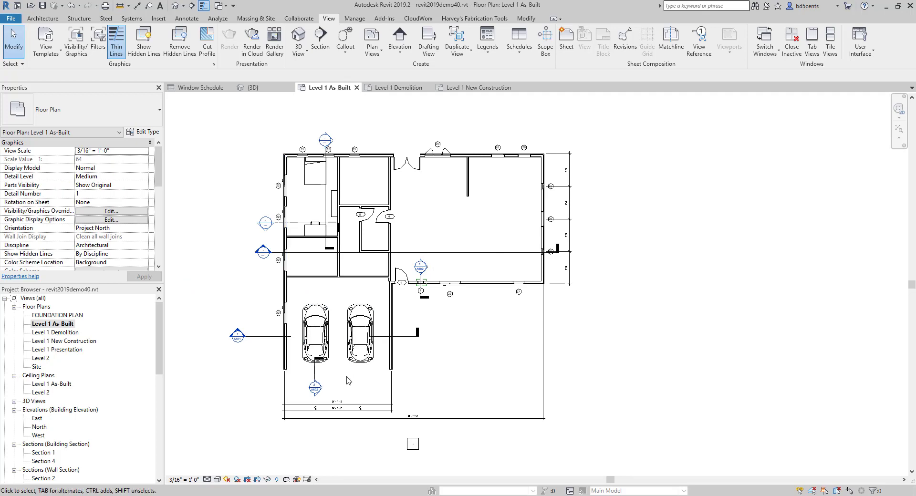
{"action": "scroll", "coordinate": [292, 384], "scroll_direction": "up", "scroll_amount": 3}
{"action": "right_click", "coordinate": [247, 363]}
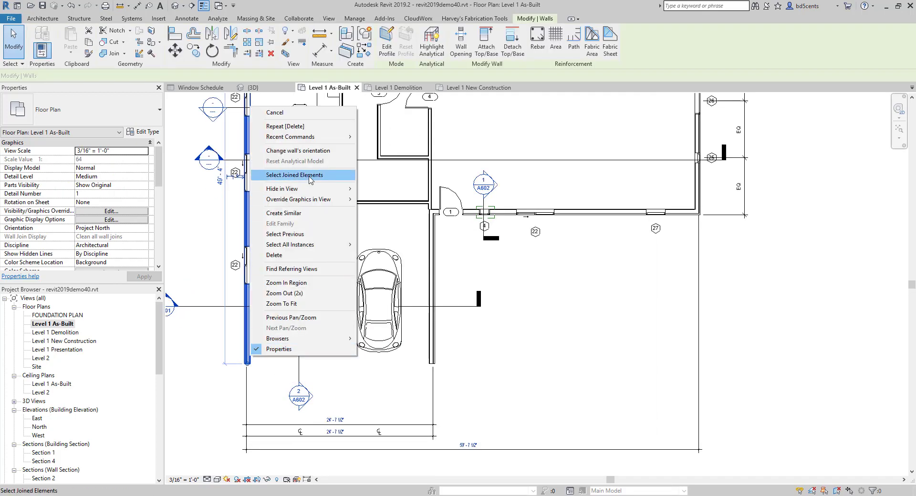
{"action": "left_click", "coordinate": [296, 213]}
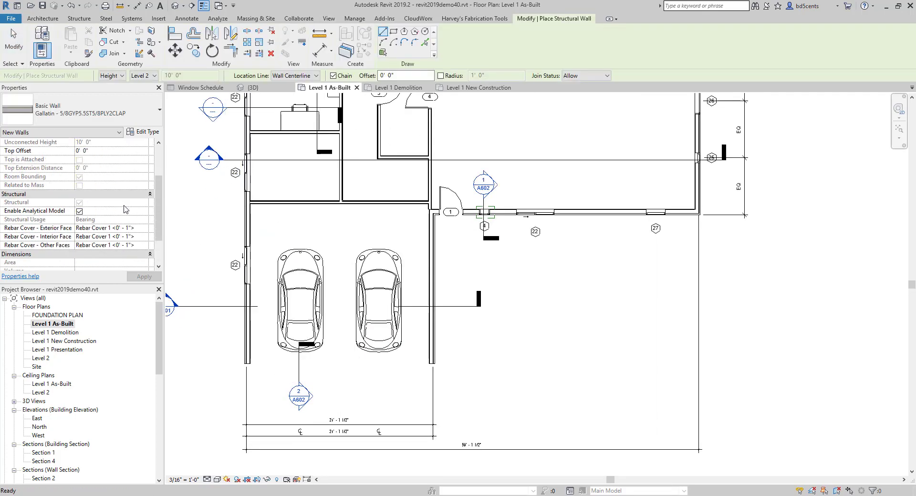
{"action": "scroll", "coordinate": [230, 344], "scroll_direction": "up", "scroll_amount": 2}
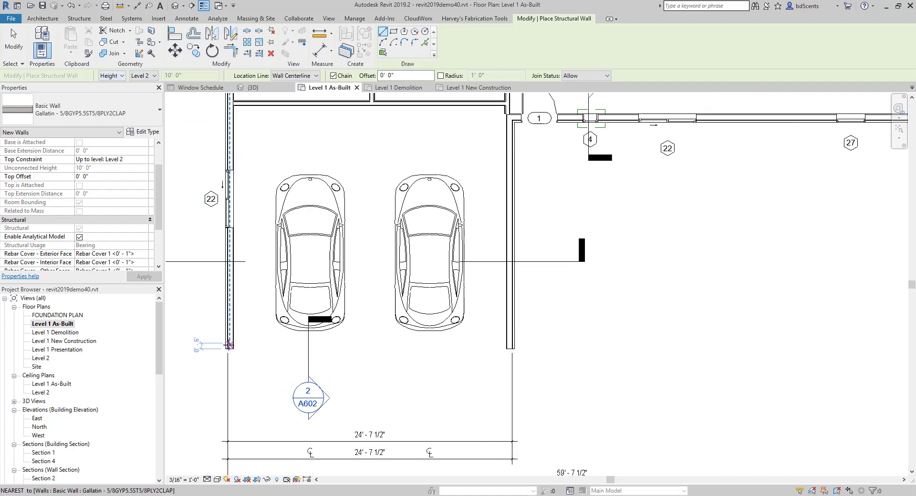
{"action": "left_click", "coordinate": [234, 348]}
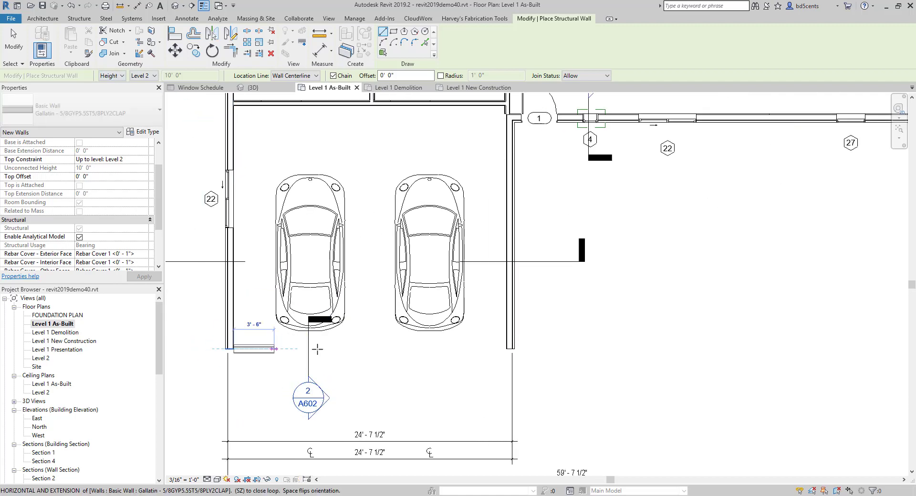
{"action": "left_click", "coordinate": [510, 349]}
{"action": "key", "text": "Escape"}
{"action": "key", "text": "Escape"}
{"action": "scroll", "coordinate": [439, 207], "scroll_direction": "down", "scroll_amount": 3}
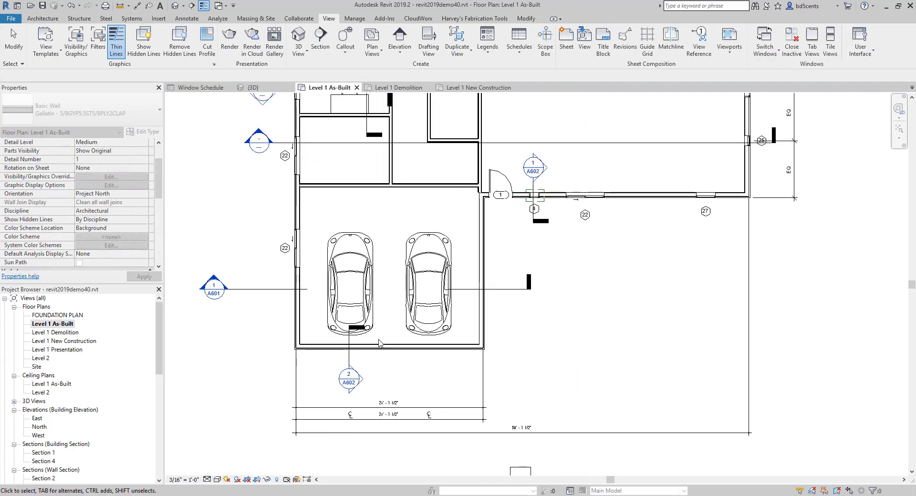
Step: Place two Door-Garage-Embossed_Panel 96" x 84" doors in the garage's front wall, one behind each car
{"action": "right_click", "coordinate": [444, 192]}
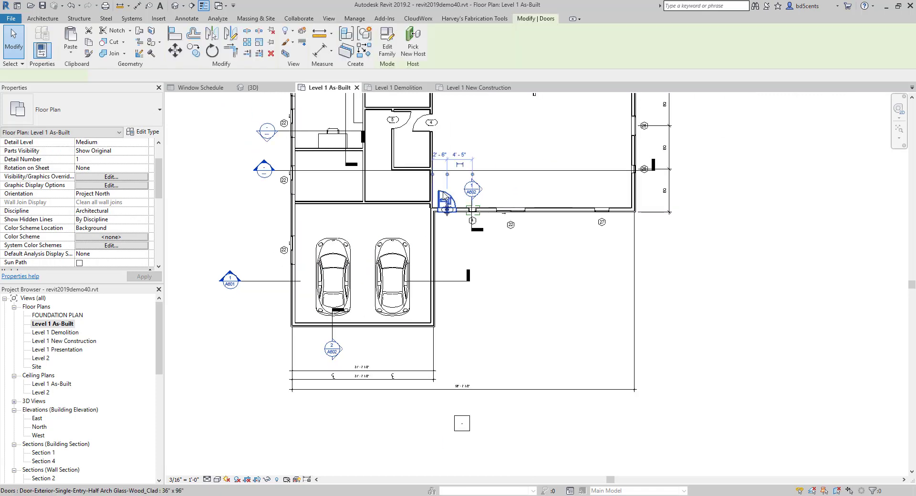
{"action": "left_click", "coordinate": [478, 308]}
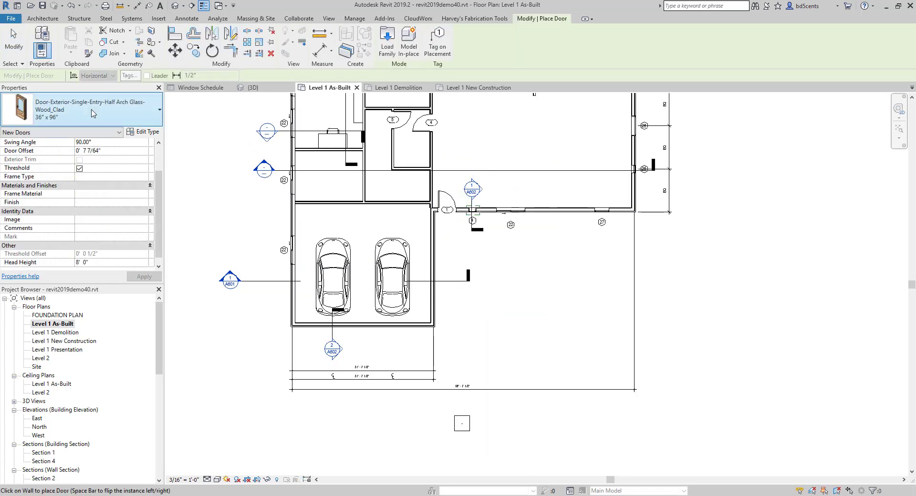
{"action": "left_click", "coordinate": [93, 117]}
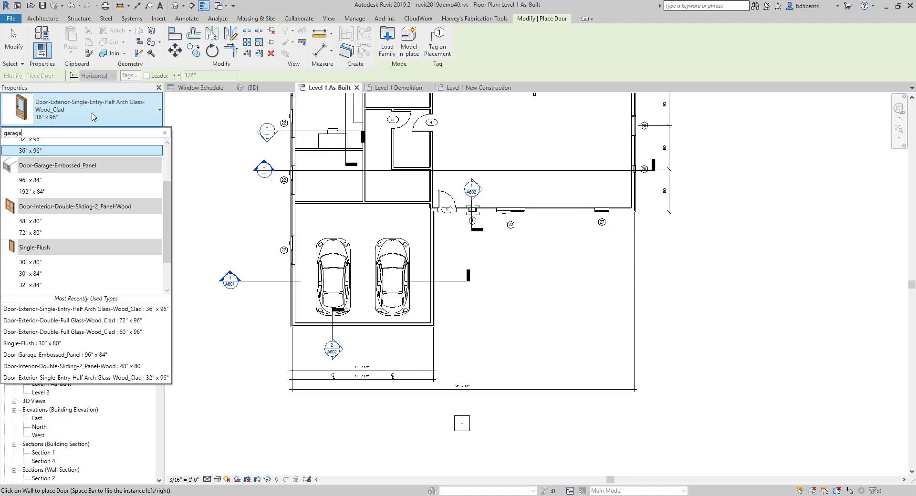
{"action": "left_click", "coordinate": [68, 166]}
{"action": "scroll", "coordinate": [333, 325], "scroll_direction": "up", "scroll_amount": 2}
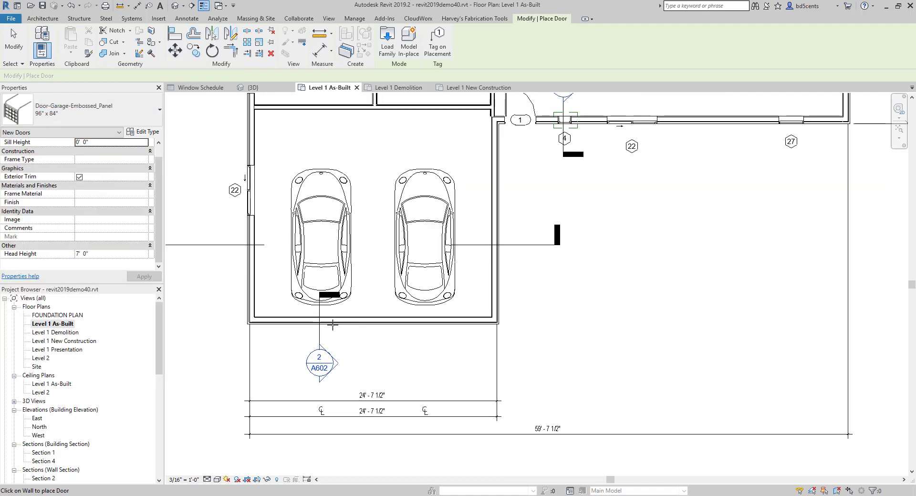
{"action": "scroll", "coordinate": [332, 326], "scroll_direction": "up", "scroll_amount": 1}
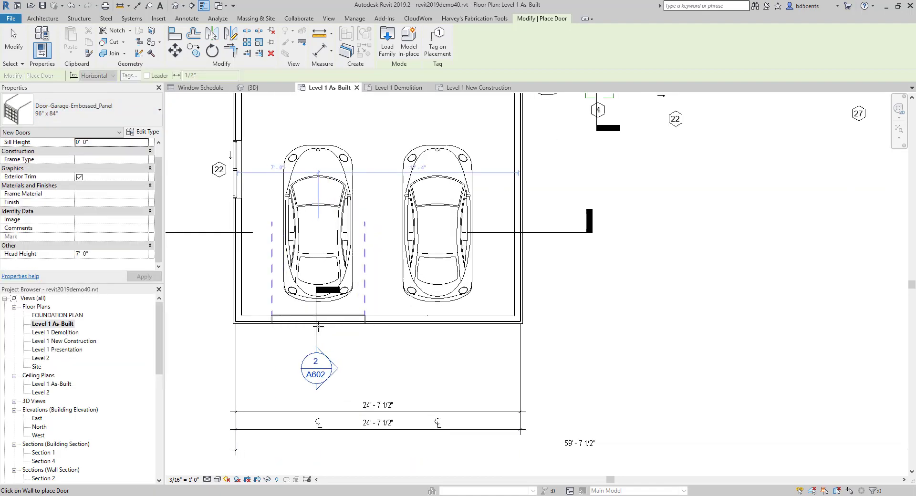
{"action": "left_click", "coordinate": [366, 328]}
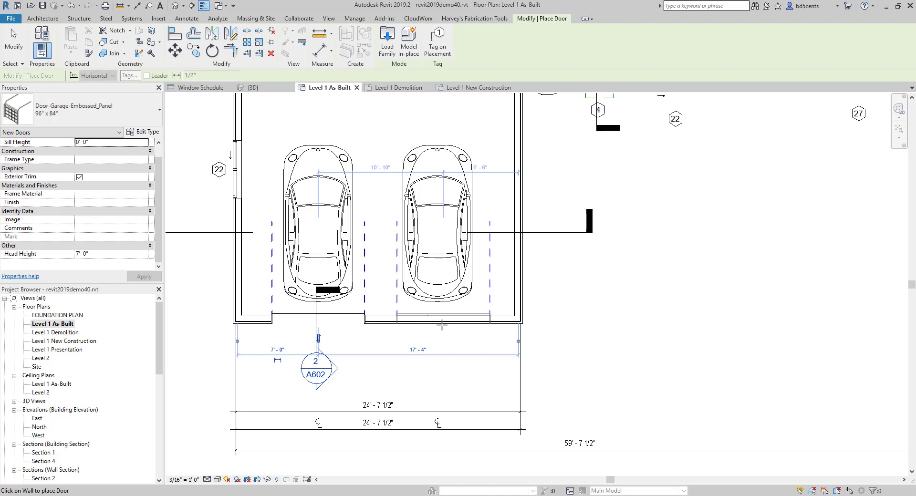
{"action": "left_click", "coordinate": [442, 325]}
{"action": "key", "text": "Escape"}
{"action": "key", "text": "Escape"}
{"action": "scroll", "coordinate": [393, 323], "scroll_direction": "down", "scroll_amount": 2}
{"action": "scroll", "coordinate": [392, 323], "scroll_direction": "up", "scroll_amount": 1}
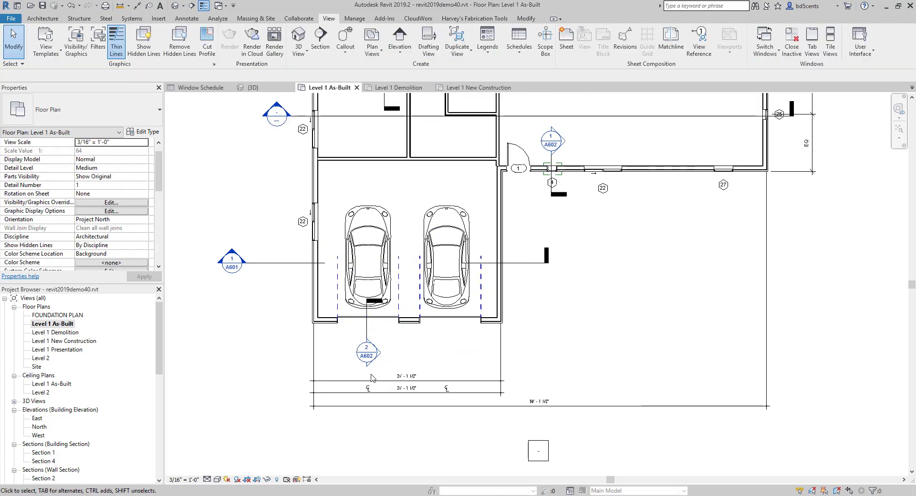
Step: Add witness lines to the garage's lower overall dimension at the centres of the left garage door and the right car
{"action": "scroll", "coordinate": [373, 379], "scroll_direction": "up", "scroll_amount": 2}
{"action": "key", "text": "d"}
{"action": "key", "text": "i"}
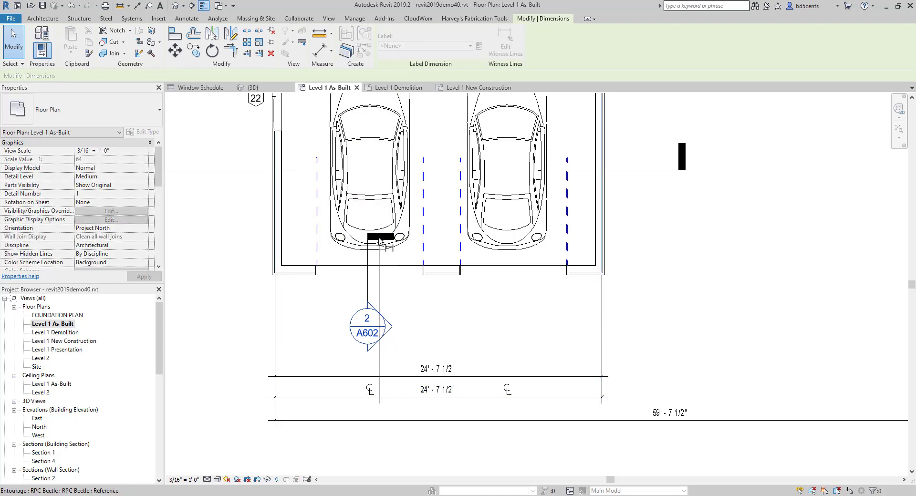
{"action": "left_click", "coordinate": [371, 213]}
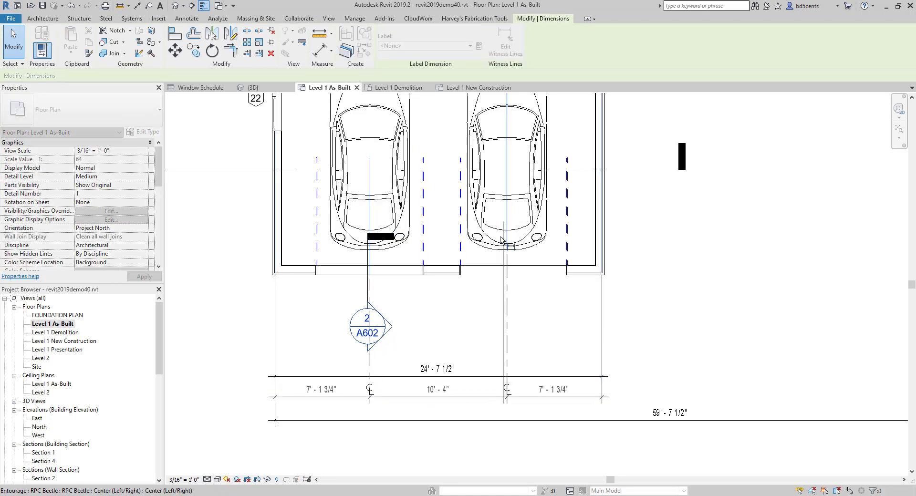
{"action": "left_click", "coordinate": [471, 327]}
{"action": "key", "text": "Escape"}
{"action": "key", "text": "Escape"}
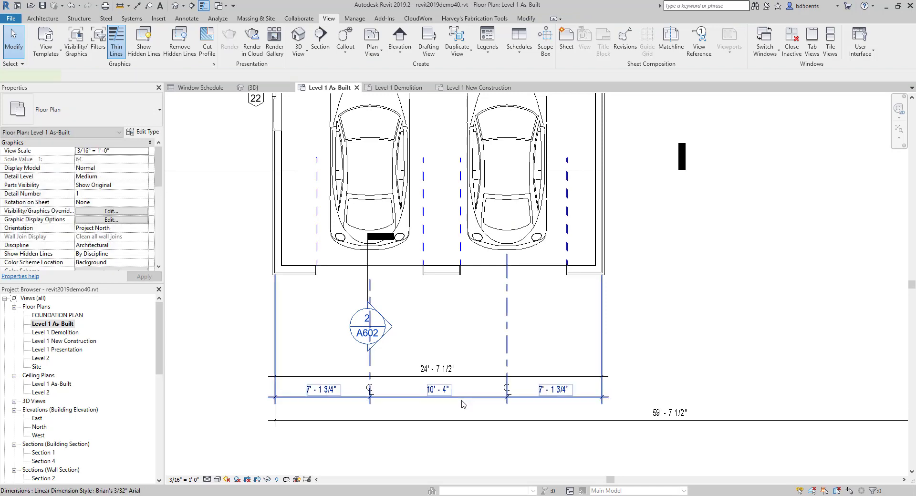
Step: Try to make the three segments of the garage's lower dimension string equal, and undo the change
{"action": "left_click", "coordinate": [436, 397]}
{"action": "left_click", "coordinate": [438, 363]}
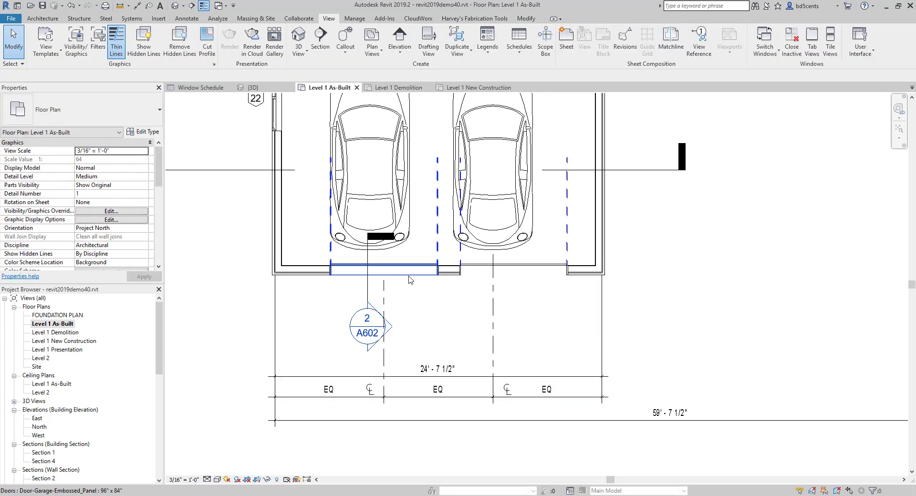
{"action": "key", "text": "ctrl+z"}
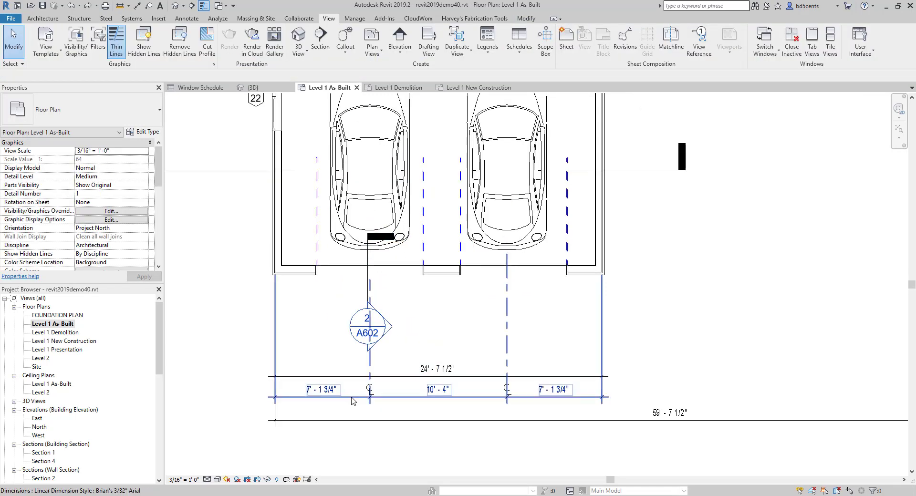
{"action": "key", "text": "Escape"}
Step: Set the dimension from the garage's left wall to the left garage door's centre to 7' - 0"
{"action": "left_click", "coordinate": [336, 272]}
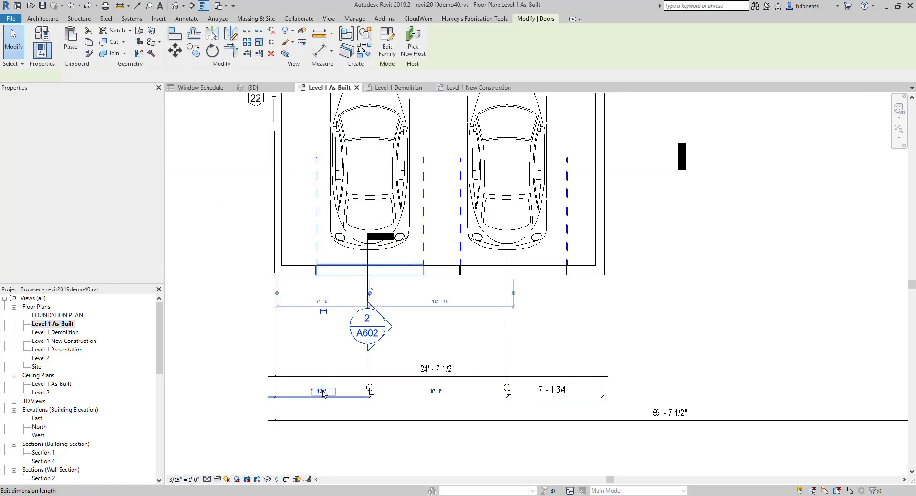
{"action": "left_click", "coordinate": [323, 389]}
{"action": "type", "text": "7"}
{"action": "key", "text": "Return"}
{"action": "key", "text": "Escape"}
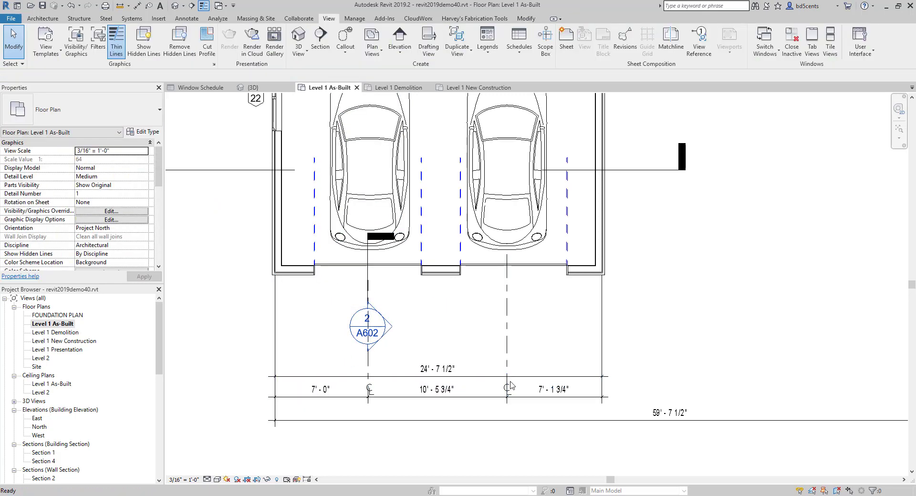
Step: Set the right garage door's temporary dimension to the garage's right wall to 6' - 10 1/4"
{"action": "left_click", "coordinate": [494, 270]}
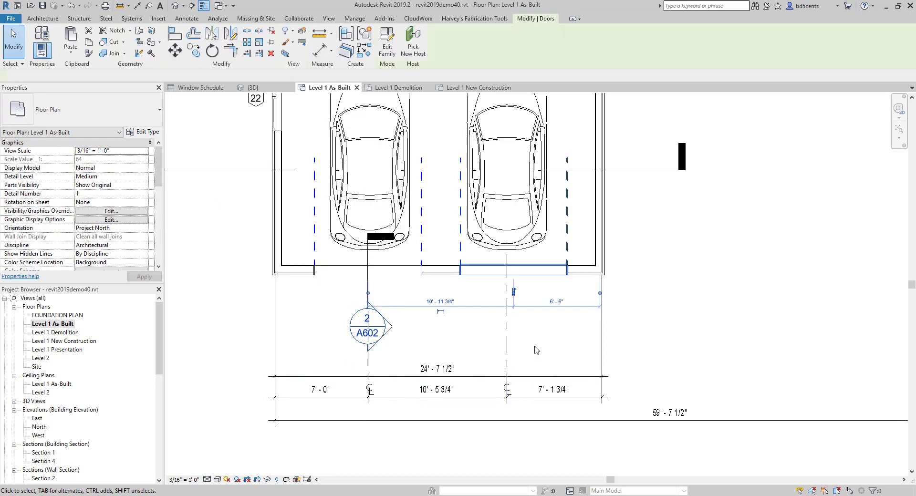
{"action": "left_click", "coordinate": [490, 288]}
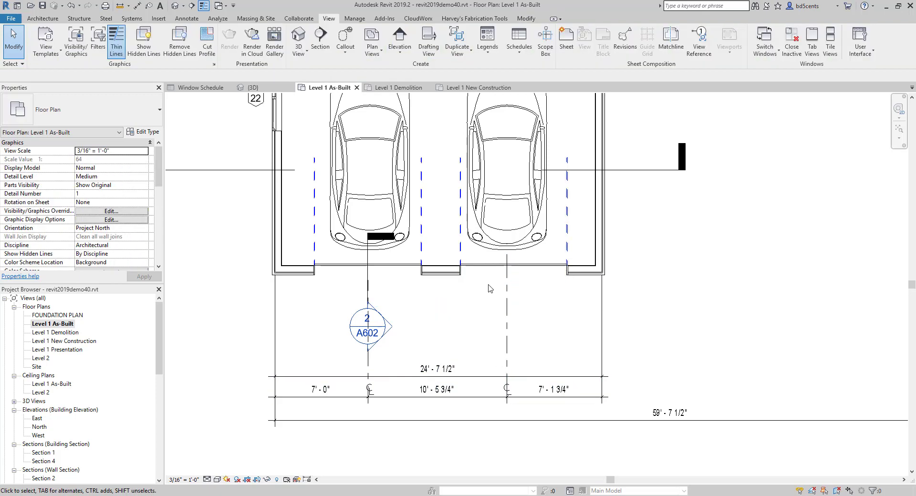
{"action": "left_click", "coordinate": [466, 266]}
{"action": "key", "text": "Escape"}
{"action": "left_click", "coordinate": [464, 264]}
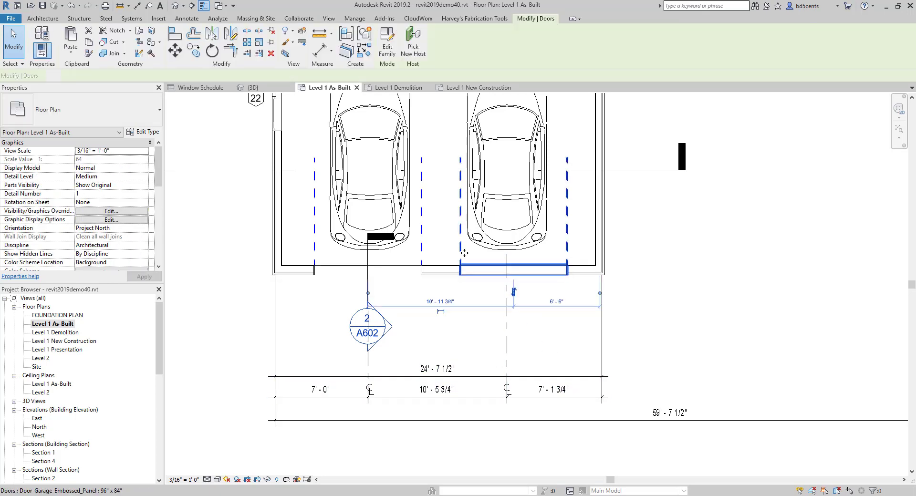
{"action": "scroll", "coordinate": [547, 308], "scroll_direction": "up", "scroll_amount": 1}
{"action": "key", "text": "Escape"}
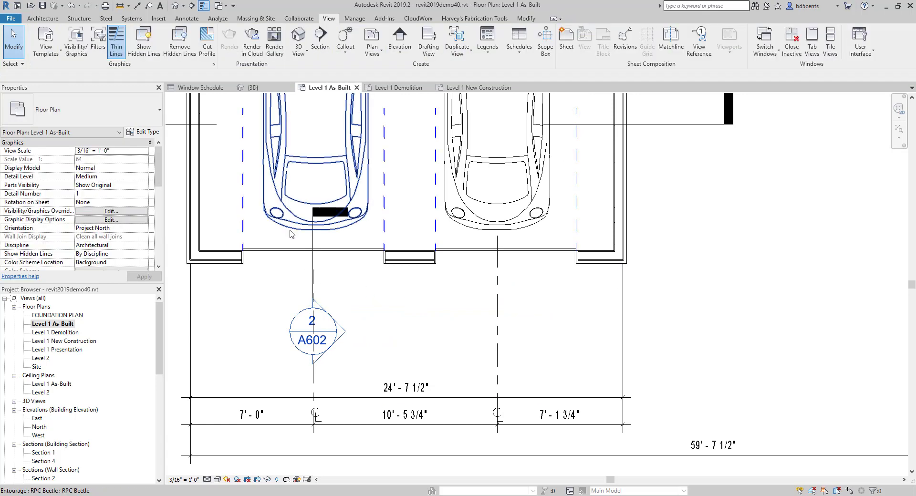
{"action": "left_click", "coordinate": [267, 257]}
{"action": "key", "text": "Escape"}
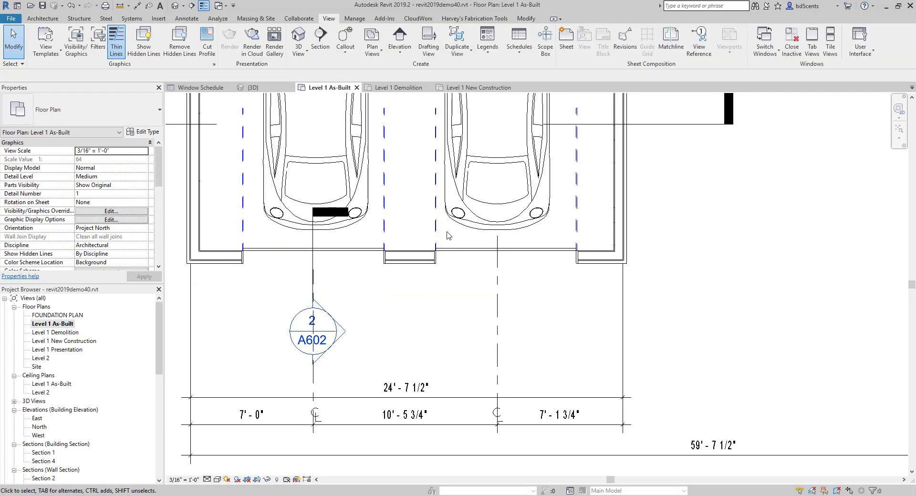
{"action": "left_click", "coordinate": [506, 258]}
{"action": "left_click", "coordinate": [563, 288]}
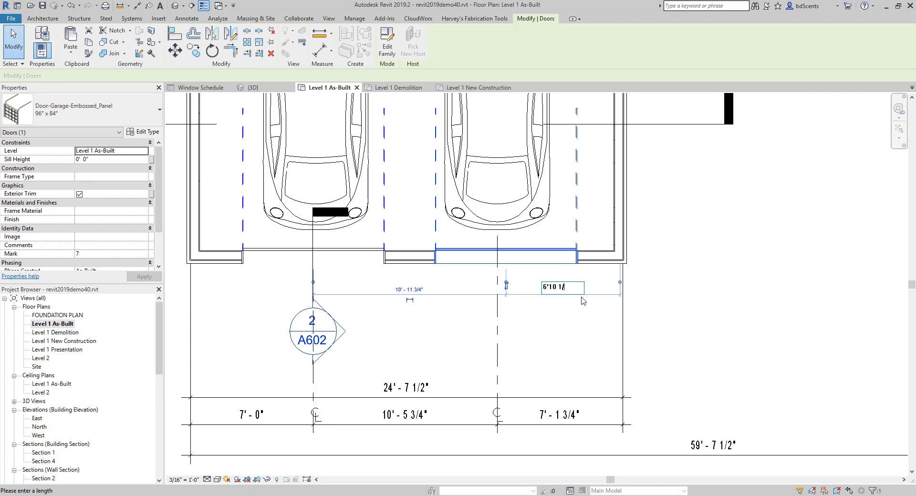
{"action": "type", "text": "6' - 10 1/4\""}
{"action": "key", "text": "Return"}
Step: Examine the two garage doors in the plan and in the 3D view of the building
{"action": "scroll", "coordinate": [481, 280], "scroll_direction": "down", "scroll_amount": 2}
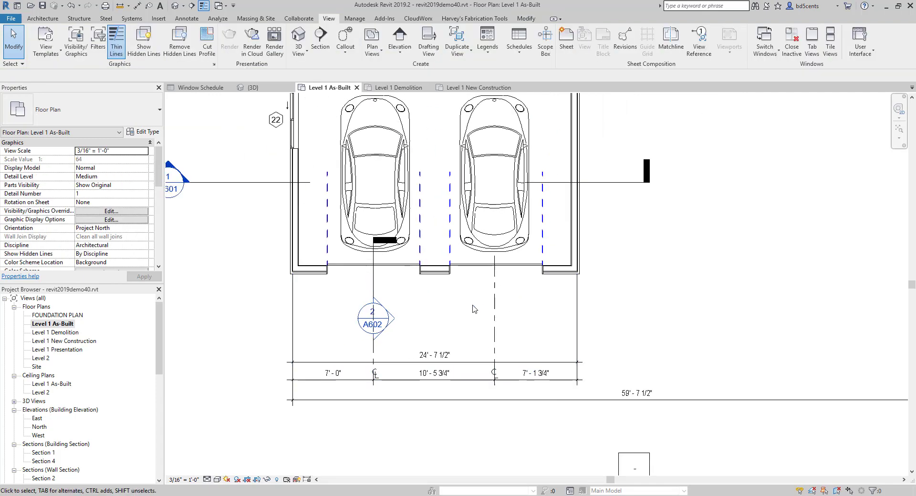
{"action": "scroll", "coordinate": [465, 324], "scroll_direction": "down", "scroll_amount": 1}
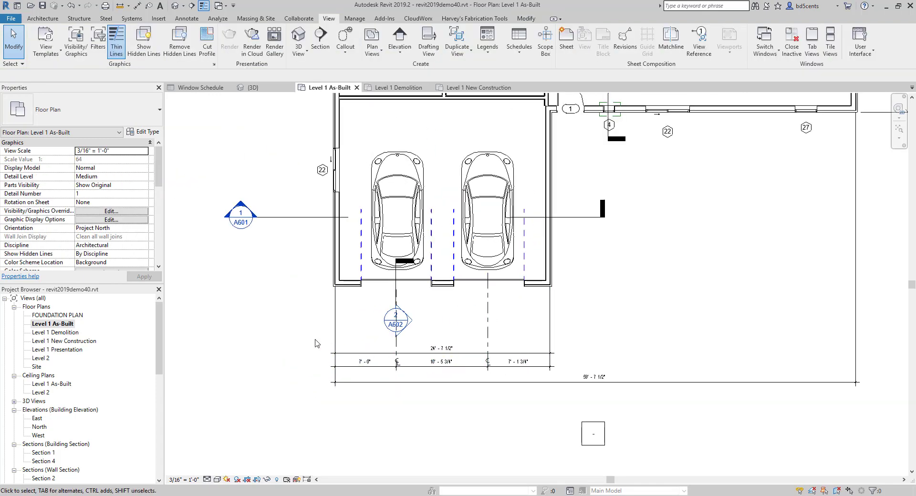
{"action": "scroll", "coordinate": [273, 317], "scroll_direction": "down", "scroll_amount": 1}
{"action": "scroll", "coordinate": [445, 289], "scroll_direction": "down", "scroll_amount": 1}
{"action": "middle_click_drag", "start_coordinate": [445, 290], "coordinate": [344, 328]}
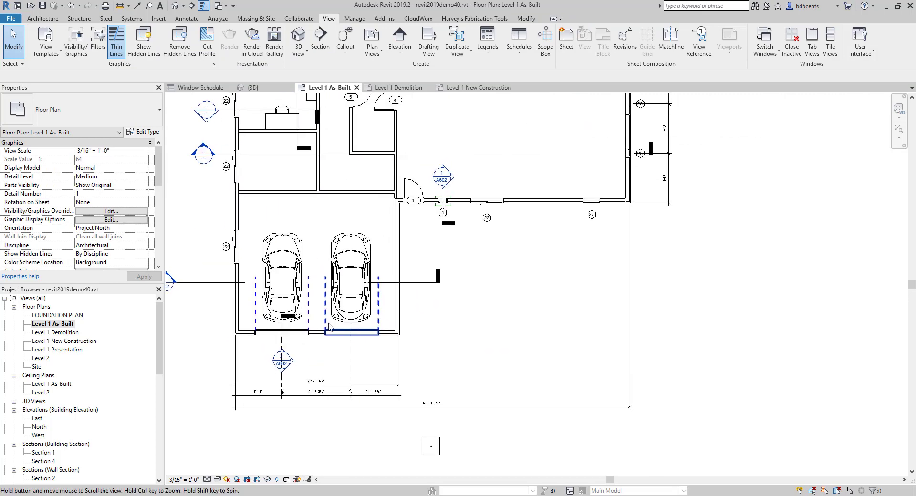
{"action": "left_click", "coordinate": [298, 37]}
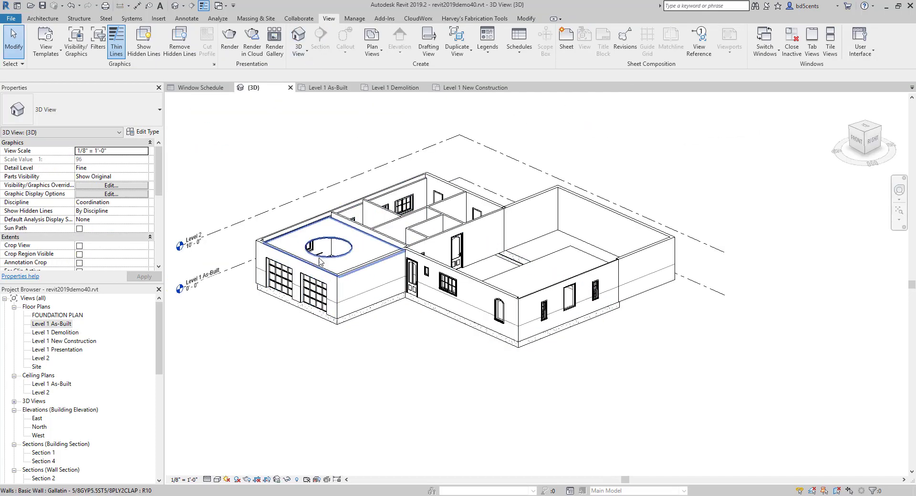
{"action": "middle_click_drag", "start_coordinate": [446, 336], "coordinate": [422, 359]}
{"action": "middle_click_drag", "start_coordinate": [379, 299], "coordinate": [405, 280]}
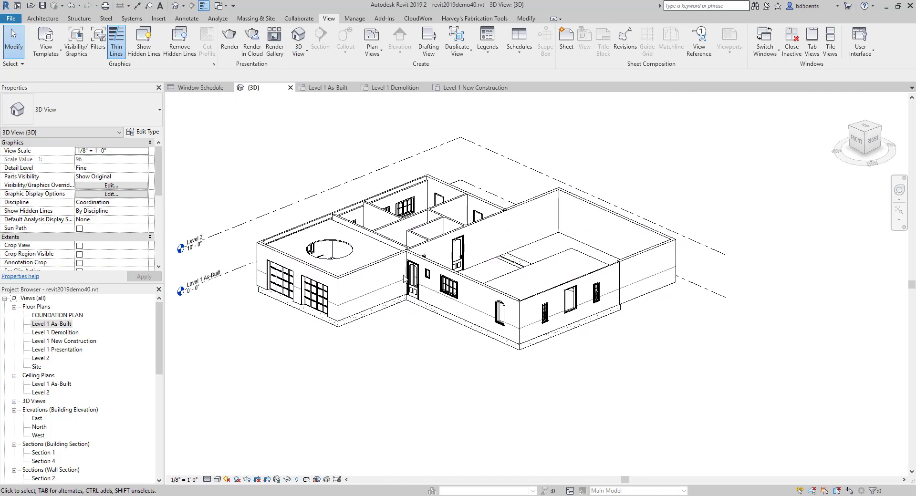
Step: Return to the Level 1 As-Built plan and start a roof by footprint, moving its base to Level 2
{"action": "double_click", "coordinate": [53, 328]}
{"action": "scroll", "coordinate": [368, 319], "scroll_direction": "down", "scroll_amount": 2}
{"action": "middle_click_drag", "start_coordinate": [368, 319], "coordinate": [350, 389]}
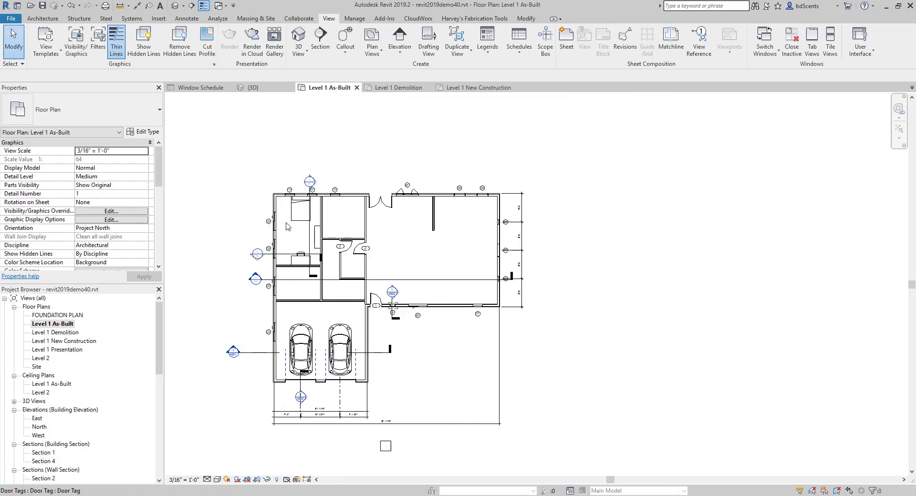
{"action": "left_click", "coordinate": [43, 18]}
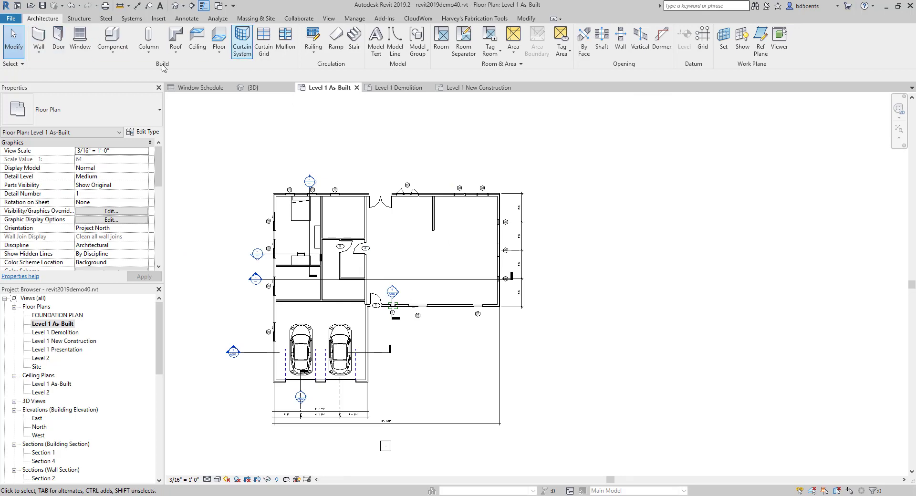
{"action": "scroll", "coordinate": [391, 222], "scroll_direction": "down", "scroll_amount": 1}
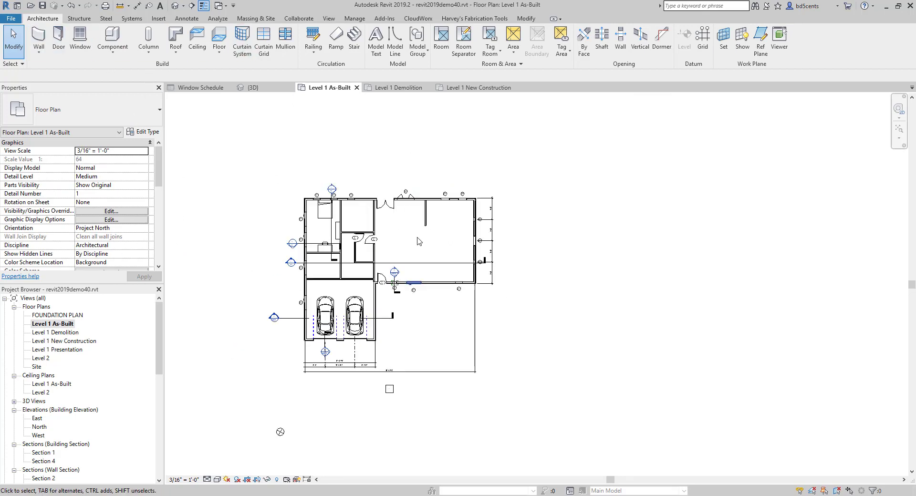
{"action": "scroll", "coordinate": [337, 188], "scroll_direction": "up", "scroll_amount": 1}
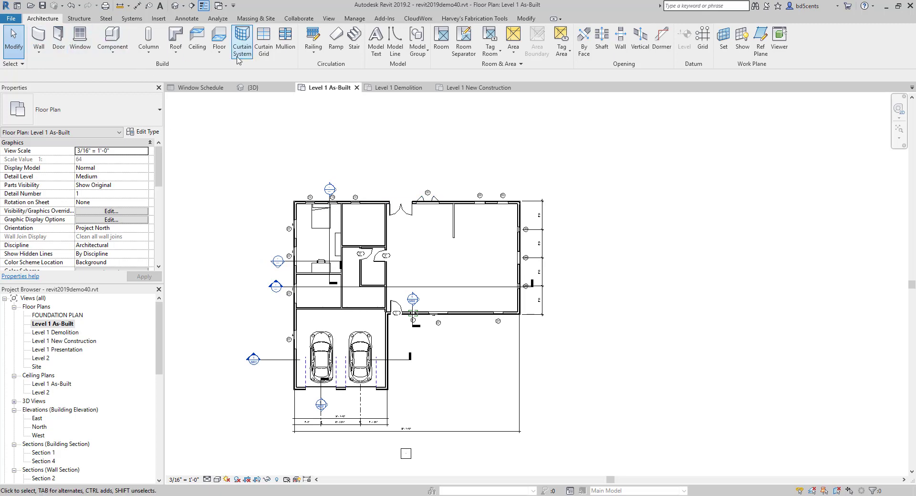
{"action": "left_click", "coordinate": [176, 49]}
{"action": "left_click", "coordinate": [186, 70]}
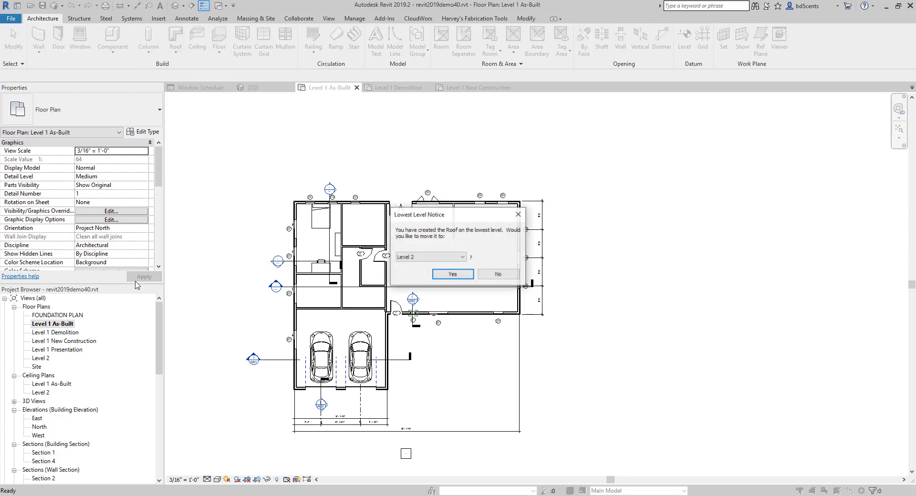
{"action": "left_click", "coordinate": [451, 274]}
Step: Pick the building's exterior walls as roof boundary lines with a 1' 0" overhang and no defined slope, including the garage front
{"action": "left_click", "coordinate": [295, 265]}
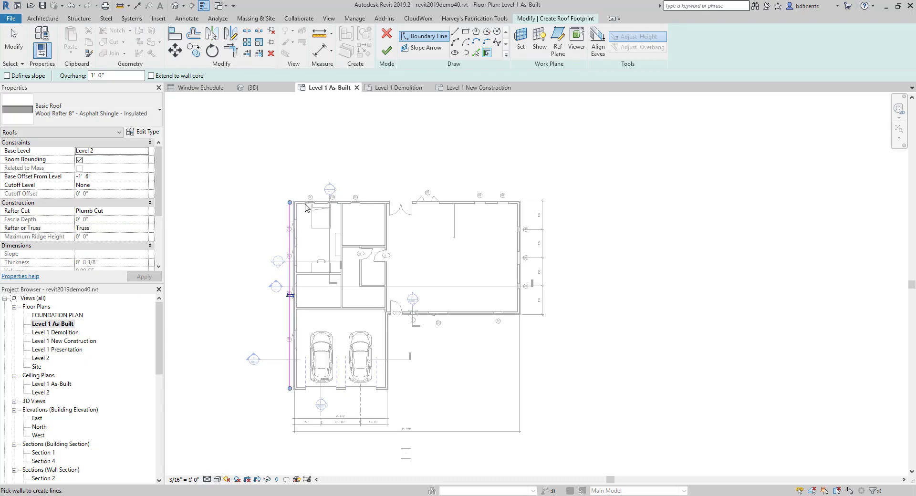
{"action": "left_click", "coordinate": [340, 203]}
{"action": "left_click", "coordinate": [520, 277]}
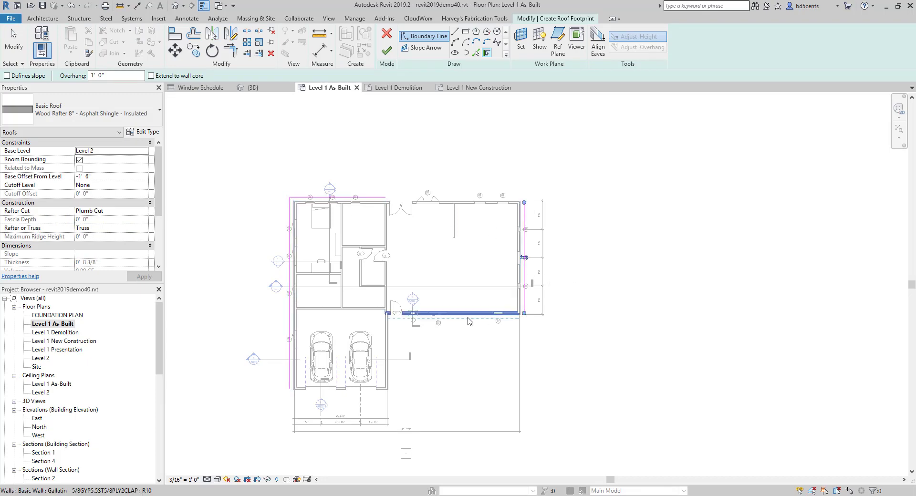
{"action": "left_click", "coordinate": [451, 313]}
{"action": "left_click", "coordinate": [388, 363]}
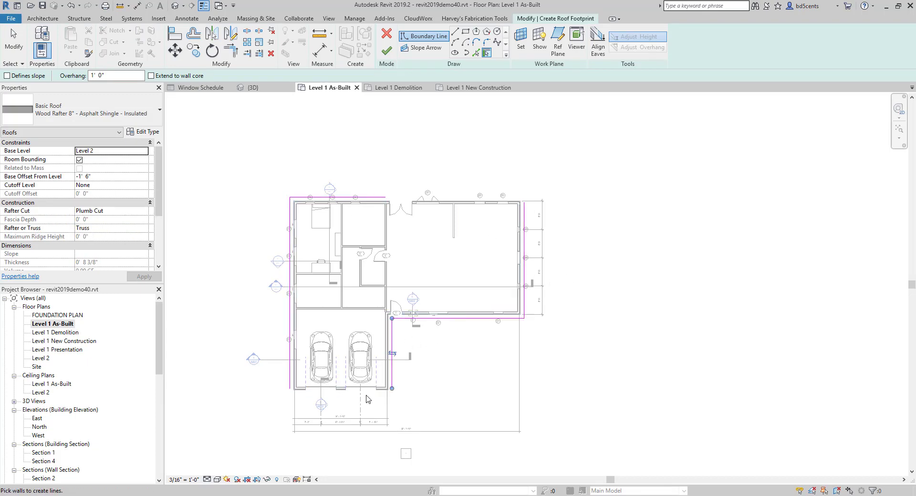
{"action": "left_click", "coordinate": [365, 396]}
{"action": "key", "text": "Escape"}
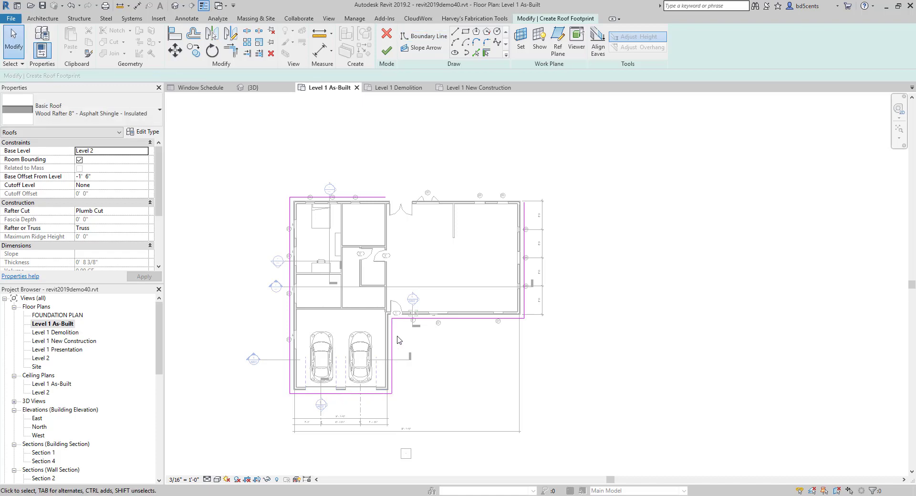
Step: Trim the right and rear roof boundary lines to a corner, closing the footprint
{"action": "key", "text": "t"}
{"action": "key", "text": "r"}
{"action": "left_click", "coordinate": [522, 244]}
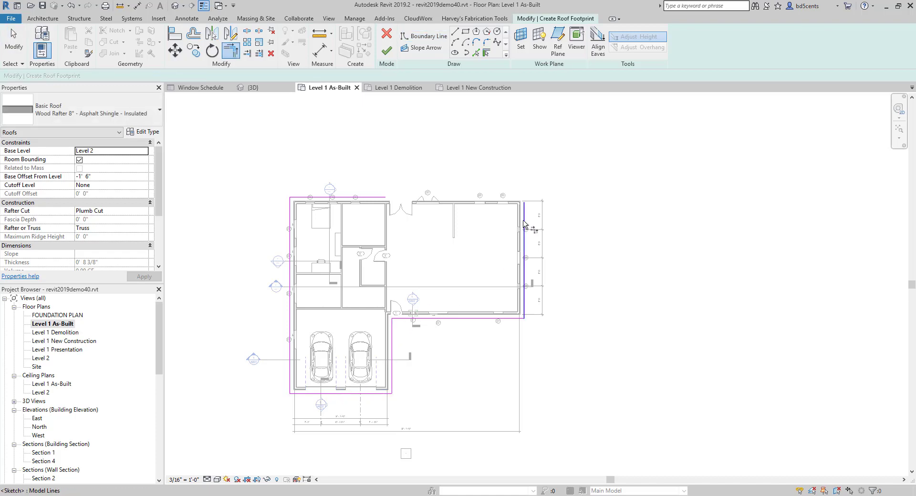
{"action": "left_click", "coordinate": [380, 197]}
{"action": "key", "text": "Escape"}
Step: Make every roof boundary line except the main building's right-hand edge define slope, and finish the roof
{"action": "left_click", "coordinate": [383, 337]}
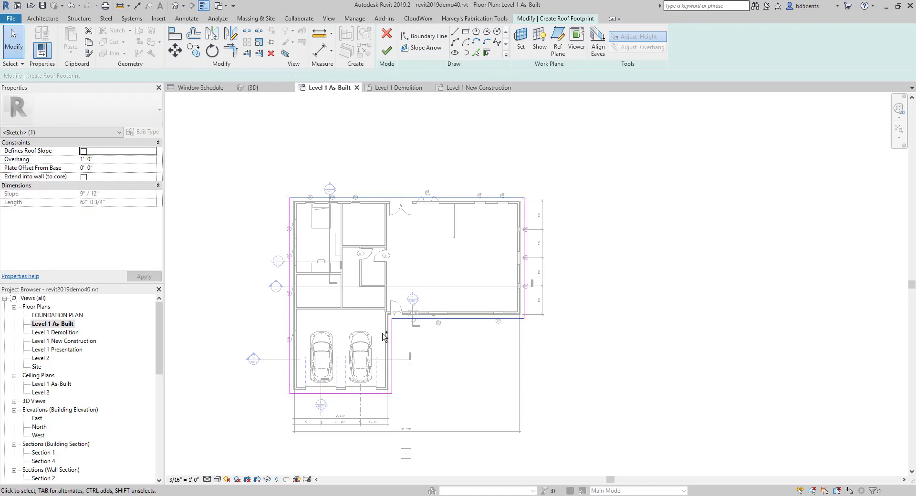
{"action": "left_click", "coordinate": [392, 332], "text": "ctrl"}
{"action": "left_click", "coordinate": [290, 322], "text": "ctrl"}
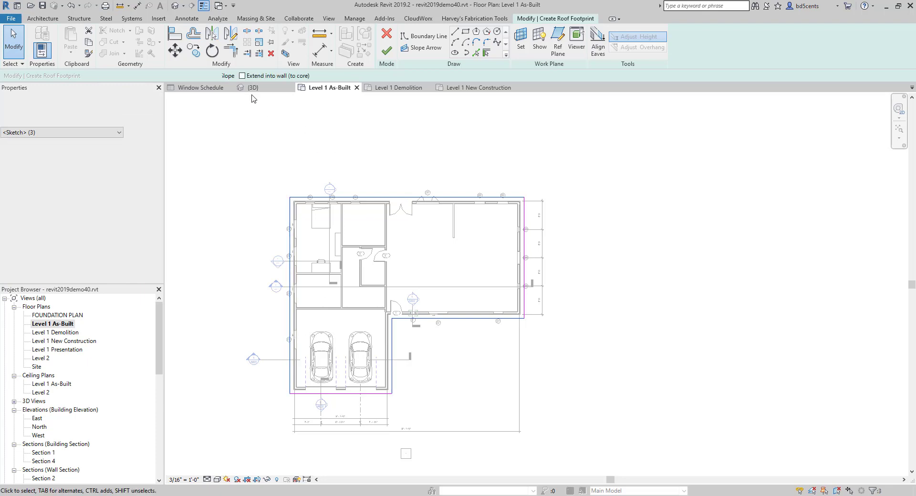
{"action": "left_click", "coordinate": [357, 394], "text": "ctrl"}
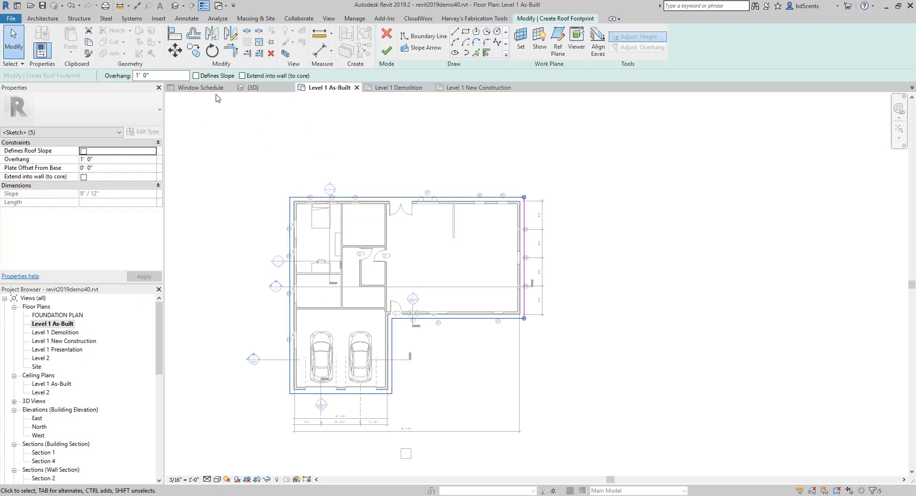
{"action": "left_click", "coordinate": [196, 76]}
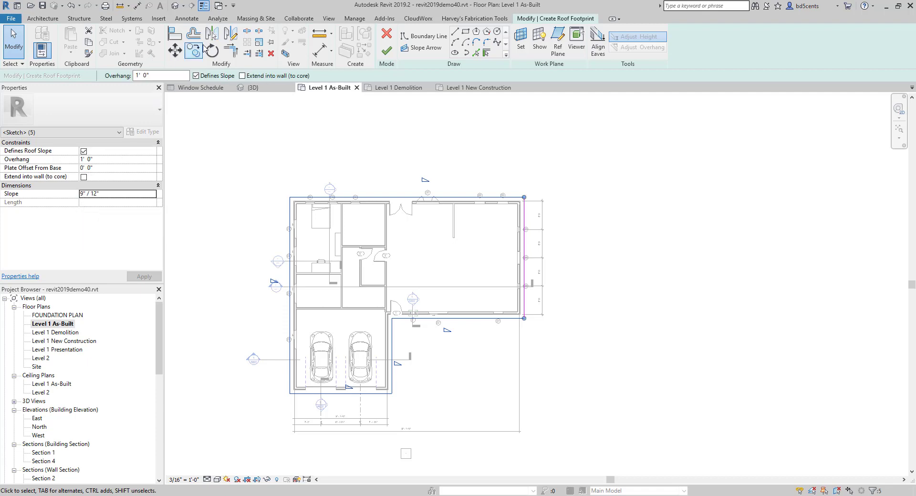
{"action": "left_click", "coordinate": [386, 50]}
Step: In the 3D view, select together the exterior walls beneath the roof's sloped edges, around the garage and the main building
{"action": "left_click", "coordinate": [328, 18]}
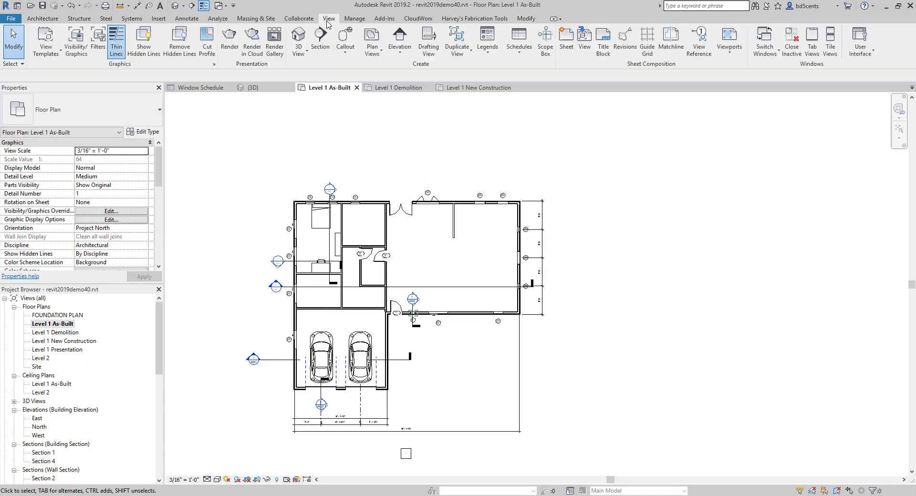
{"action": "left_click", "coordinate": [300, 40]}
{"action": "middle_click_drag", "start_coordinate": [501, 221], "coordinate": [484, 210], "text": "shift"}
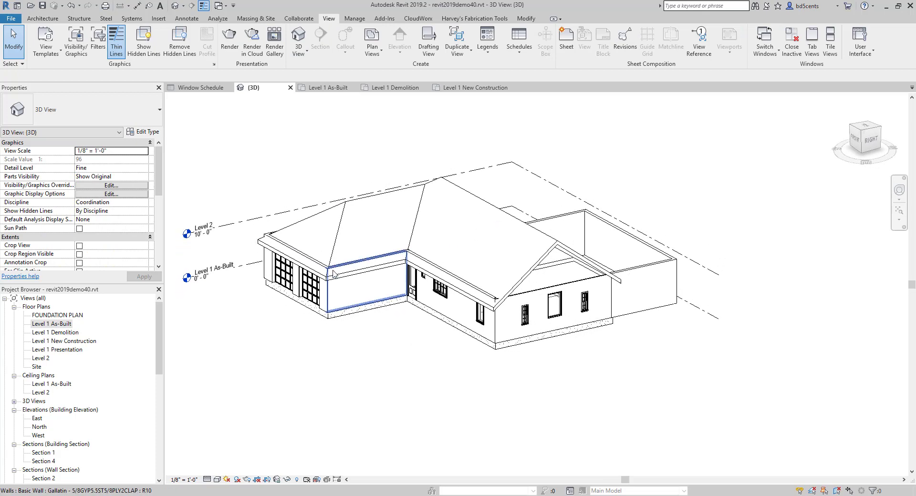
{"action": "left_click", "coordinate": [317, 265]}
{"action": "left_click", "coordinate": [356, 262], "text": "ctrl"}
{"action": "left_click", "coordinate": [414, 261], "text": "ctrl"}
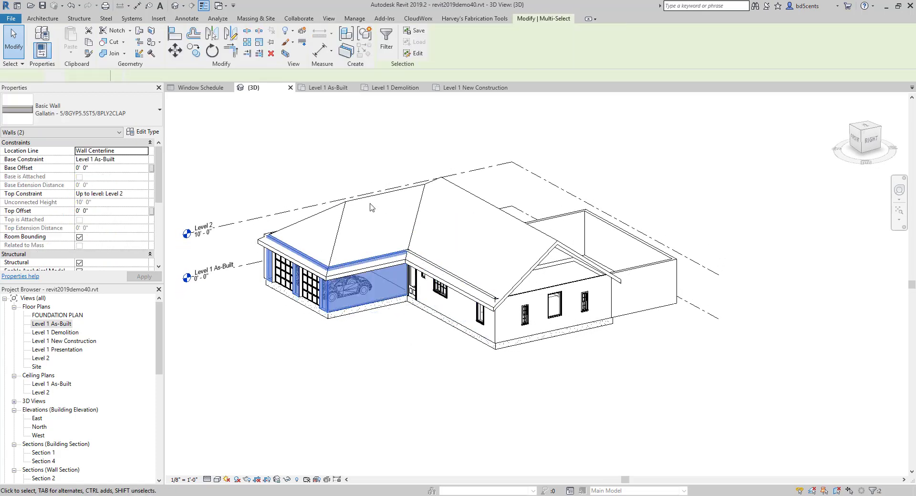
{"action": "middle_click_drag", "start_coordinate": [370, 206], "coordinate": [561, 235], "text": "shift"}
{"action": "left_click", "coordinate": [487, 236], "text": "ctrl"}
{"action": "left_click", "coordinate": [344, 267], "text": "ctrl"}
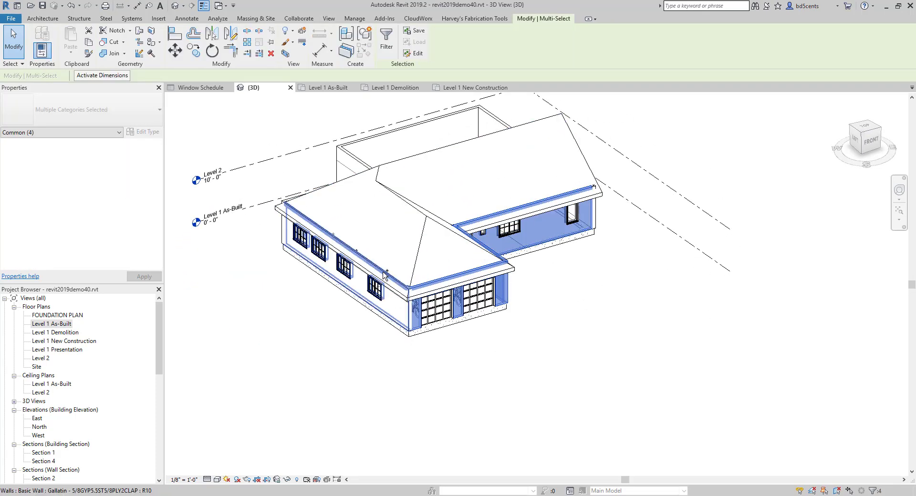
{"action": "mouse_move", "coordinate": [344, 267]}
{"action": "middle_mouse_down", "text": "shift"}
{"action": "mouse_move", "coordinate": [463, 233]}
{"action": "mouse_move", "coordinate": [355, 258]}
{"action": "middle_mouse_up", "text": "shift"}
{"action": "left_click", "coordinate": [355, 260], "text": "ctrl"}
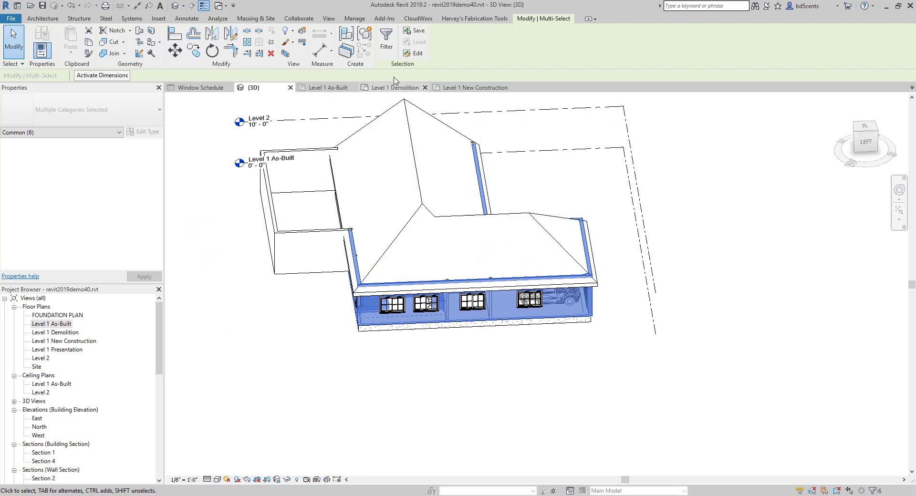
{"action": "scroll", "coordinate": [382, 205], "scroll_direction": "down", "scroll_amount": 1}
{"action": "scroll", "coordinate": [376, 229], "scroll_direction": "up", "scroll_amount": 3}
{"action": "middle_click_drag", "start_coordinate": [377, 230], "coordinate": [248, 241], "text": "shift"}
{"action": "scroll", "coordinate": [356, 183], "scroll_direction": "down", "scroll_amount": 3}
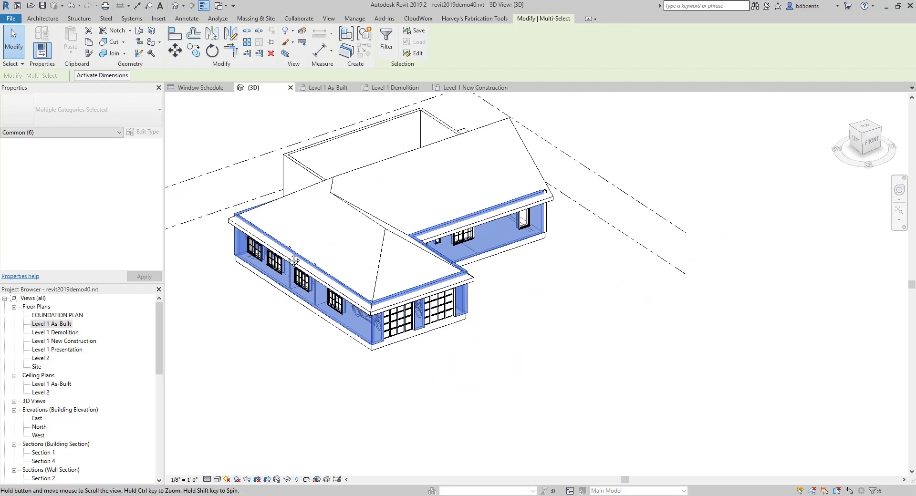
Step: Filter the selection to exclude model groups and keep only the walls
{"action": "left_click", "coordinate": [387, 43]}
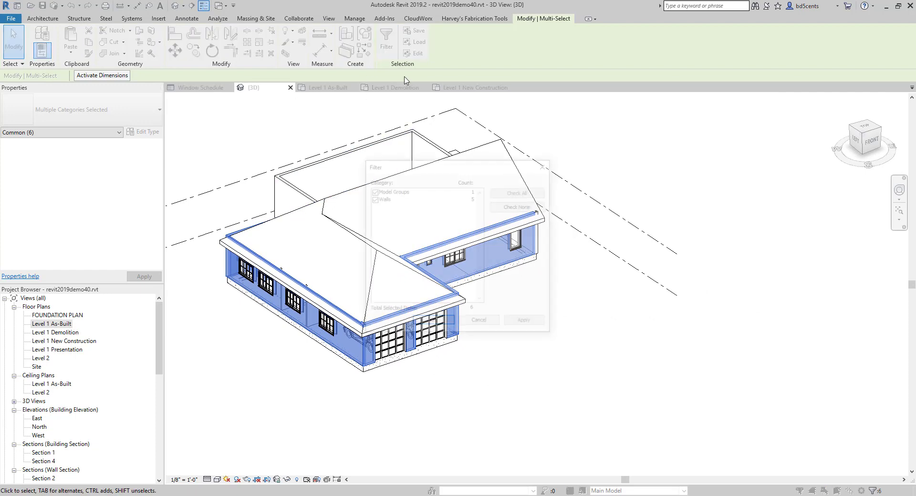
{"action": "left_click", "coordinate": [373, 191]}
{"action": "left_click", "coordinate": [515, 324]}
{"action": "left_click", "coordinate": [445, 324]}
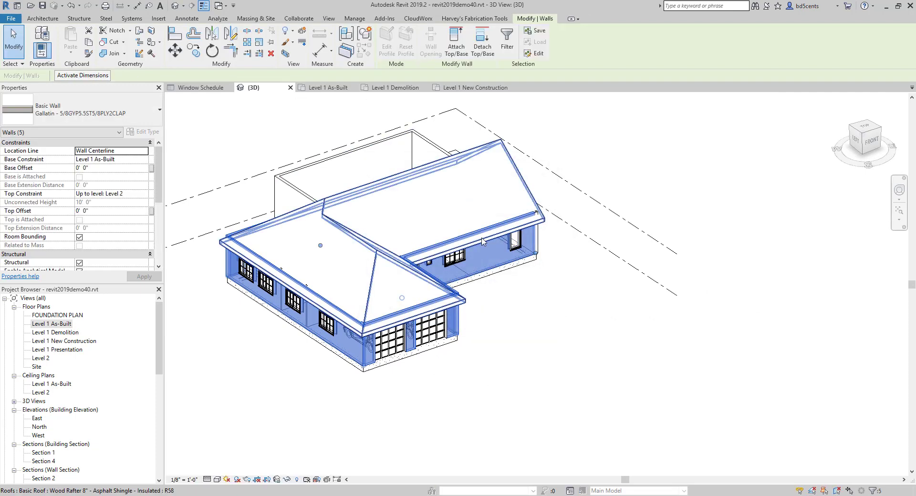
Step: Attach the tops of the selected walls to the roof and unjoin the joined elements that do not intersect
{"action": "left_click", "coordinate": [457, 47]}
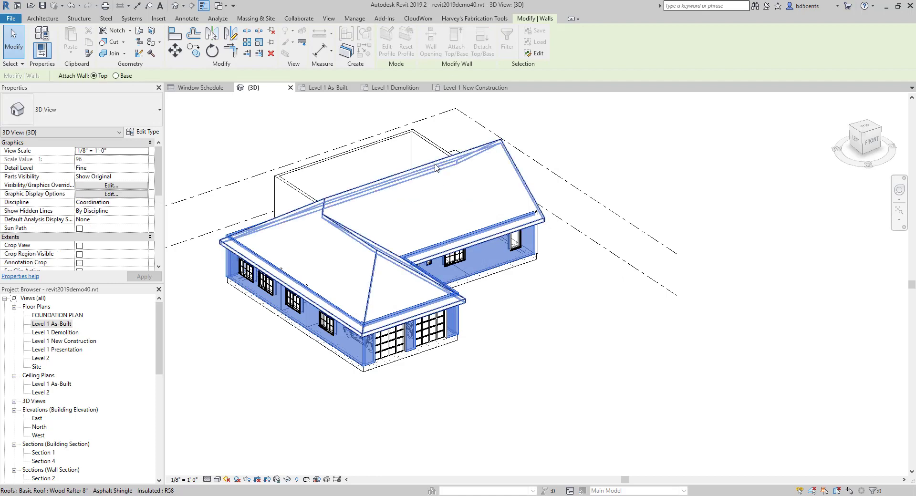
{"action": "left_click", "coordinate": [440, 184]}
{"action": "left_click", "coordinate": [752, 485]}
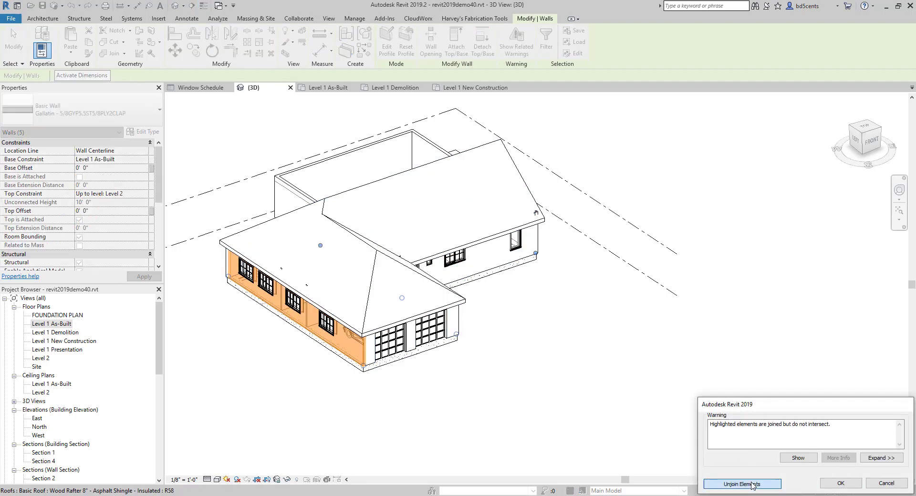
Step: Attach the top of the main building's gable-end wall to the roof
{"action": "scroll", "coordinate": [470, 271], "scroll_direction": "down", "scroll_amount": 2}
{"action": "key", "text": "Escape"}
{"action": "middle_click_drag", "start_coordinate": [476, 266], "coordinate": [492, 281], "text": "shift"}
{"action": "left_click", "coordinate": [491, 277]}
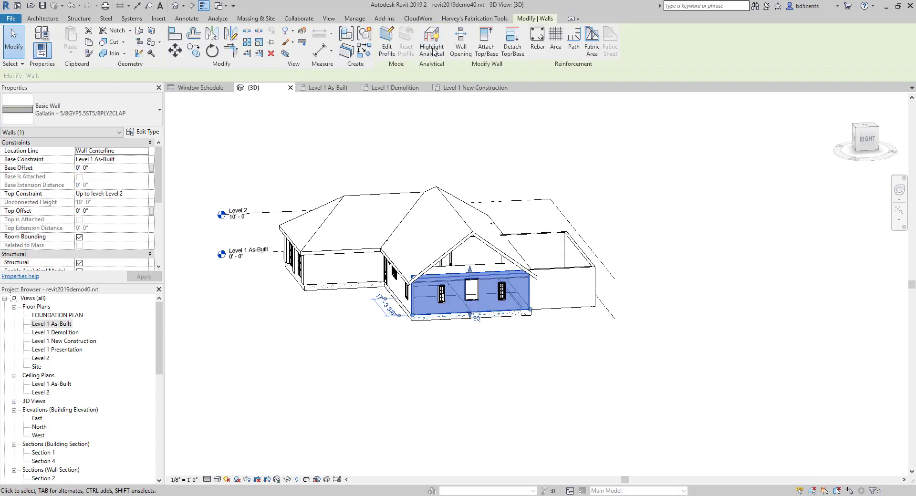
{"action": "left_click", "coordinate": [486, 40]}
{"action": "left_click", "coordinate": [492, 252]}
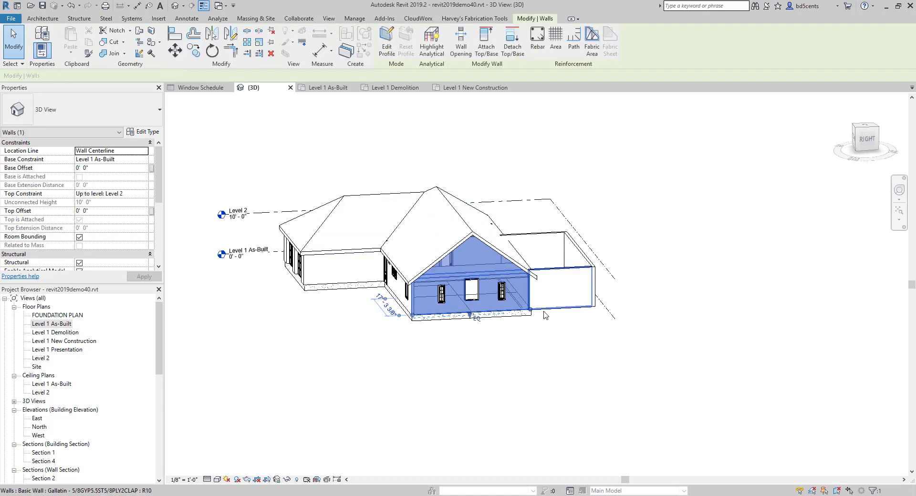
{"action": "key", "text": "Escape"}
Step: Examine the roof and attached walls in 3D from the back and the gable end
{"action": "middle_click_drag", "start_coordinate": [492, 252], "coordinate": [518, 262], "text": "shift"}
{"action": "scroll", "coordinate": [548, 275], "scroll_direction": "up", "scroll_amount": 3}
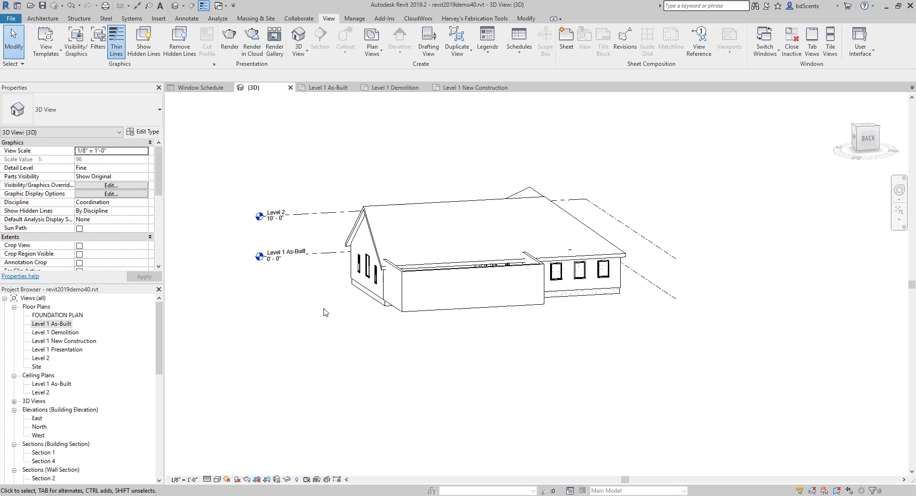
{"action": "left_click", "coordinate": [62, 332]}
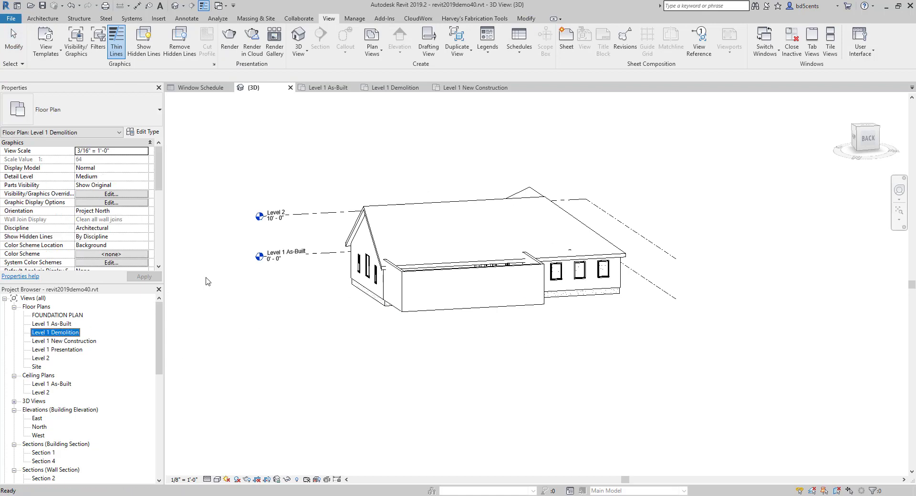
{"action": "left_click", "coordinate": [388, 208]}
{"action": "middle_click_drag", "start_coordinate": [388, 208], "coordinate": [428, 215], "text": "shift"}
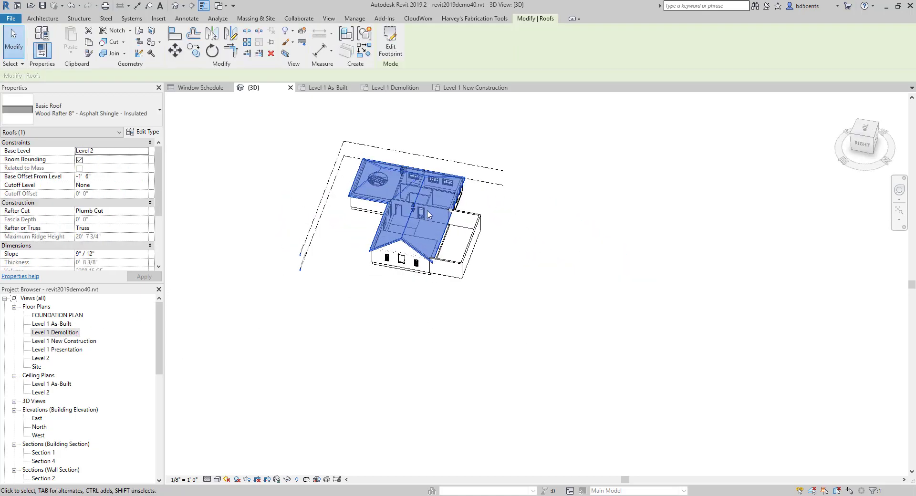
{"action": "key", "text": "Escape"}
{"action": "scroll", "coordinate": [428, 215], "scroll_direction": "up", "scroll_amount": 3}
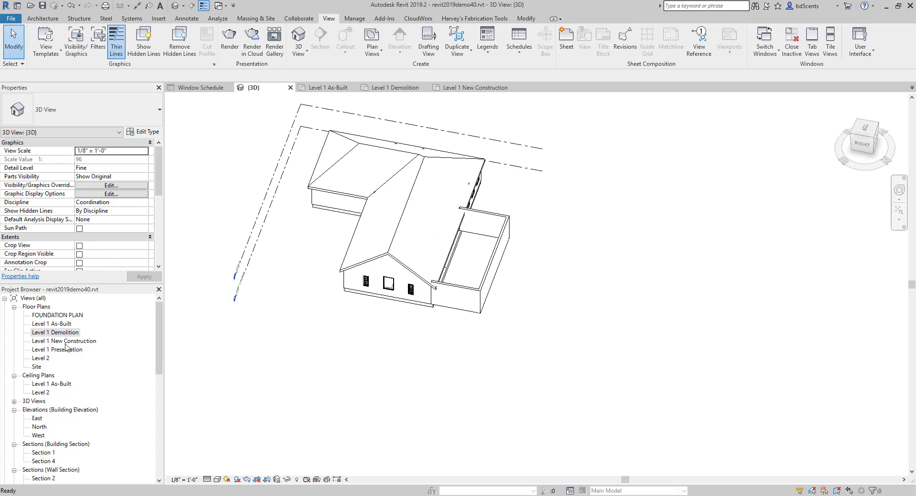
Step: Open the Level 1 Demolition floor plan and examine the whole plan
{"action": "double_click", "coordinate": [65, 334]}
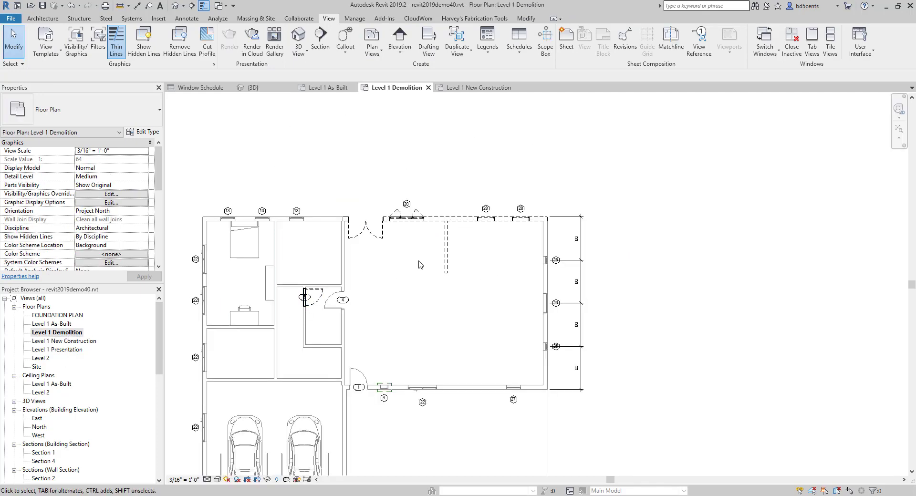
{"action": "scroll", "coordinate": [419, 262], "scroll_direction": "down", "scroll_amount": 3}
{"action": "middle_click_drag", "start_coordinate": [372, 269], "coordinate": [382, 239]}
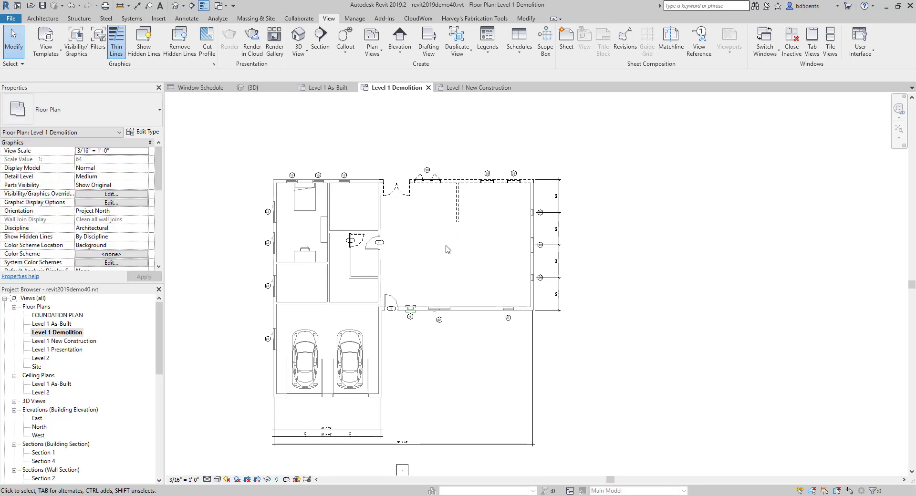
{"action": "scroll", "coordinate": [267, 382], "scroll_direction": "down", "scroll_amount": 2}
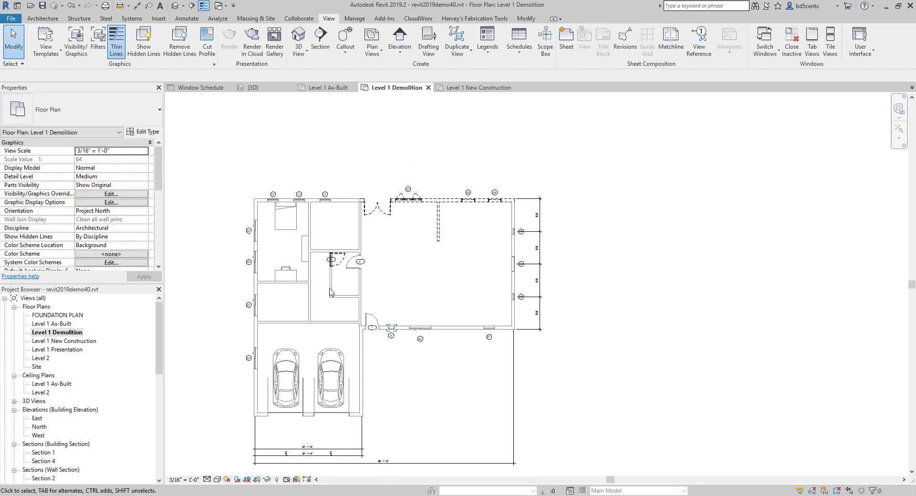
Step: Open the Level 2 floor plan and check the roof layout and the view's phasing properties
{"action": "left_click", "coordinate": [64, 340]}
{"action": "scroll", "coordinate": [78, 392], "scroll_direction": "down", "scroll_amount": 2}
{"action": "scroll", "coordinate": [39, 340], "scroll_direction": "up", "scroll_amount": 2}
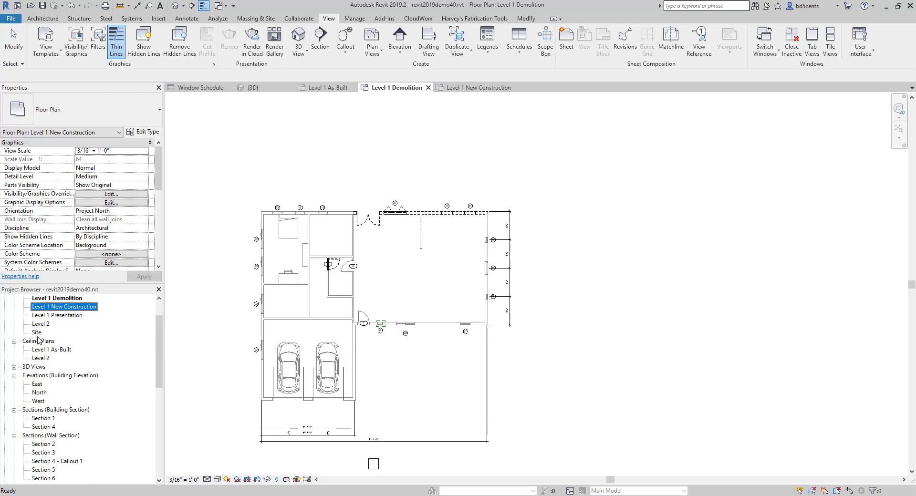
{"action": "double_click", "coordinate": [42, 325]}
{"action": "middle_click_drag", "start_coordinate": [487, 264], "coordinate": [439, 314]}
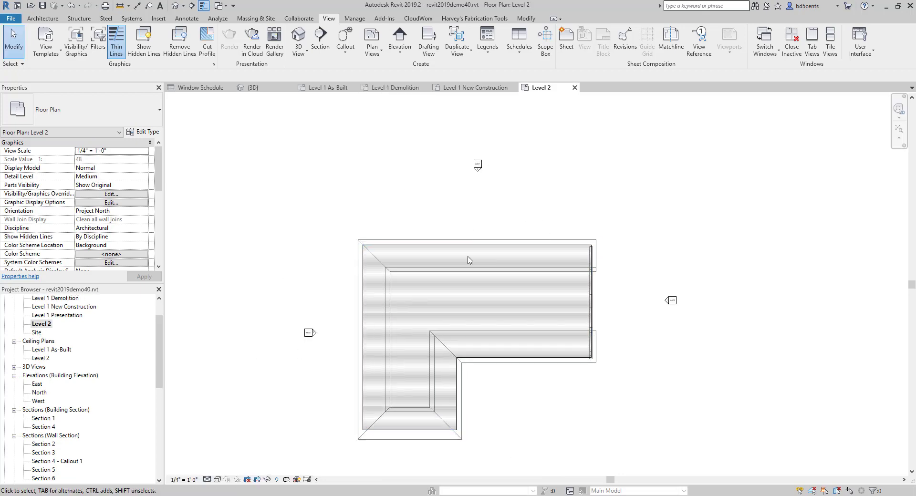
{"action": "scroll", "coordinate": [119, 214], "scroll_direction": "down", "scroll_amount": 5}
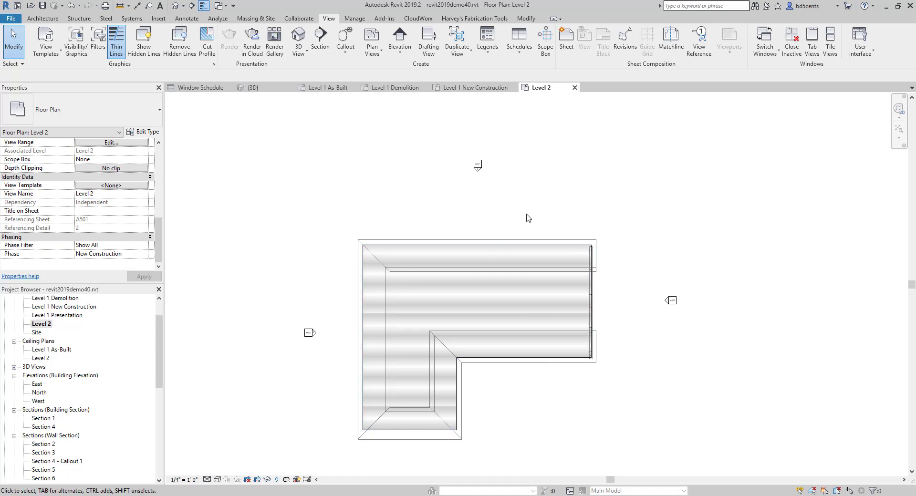
{"action": "scroll", "coordinate": [58, 336], "scroll_direction": "up", "scroll_amount": 2}
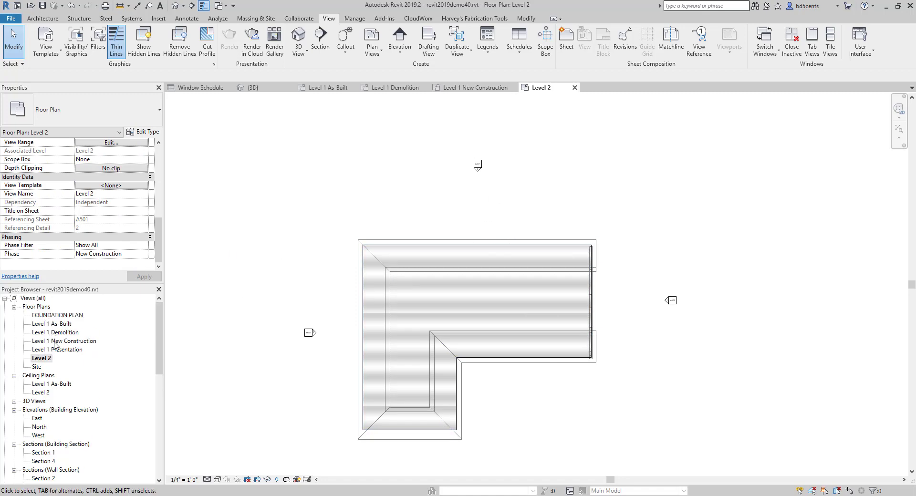
Step: Open the Level 1 New Construction floor plan at the new addition
{"action": "double_click", "coordinate": [54, 342]}
{"action": "scroll", "coordinate": [406, 258], "scroll_direction": "up", "scroll_amount": 2}
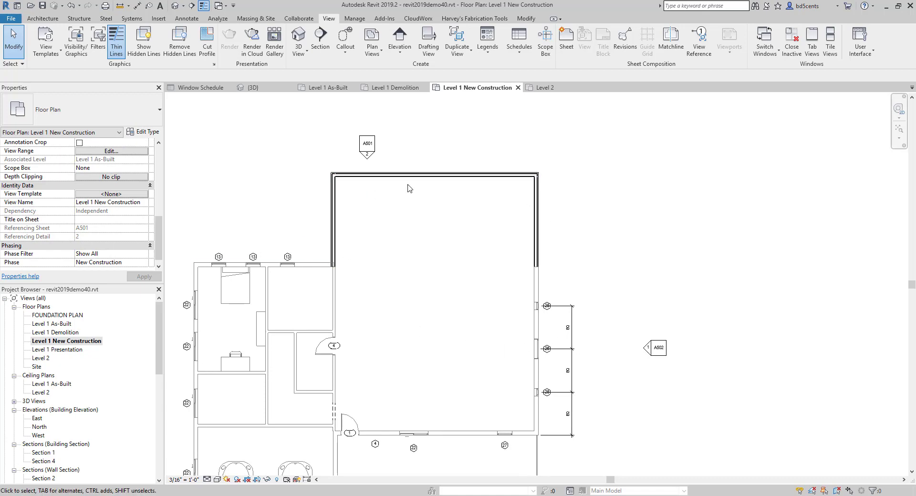
{"action": "scroll", "coordinate": [361, 304], "scroll_direction": "down", "scroll_amount": 1}
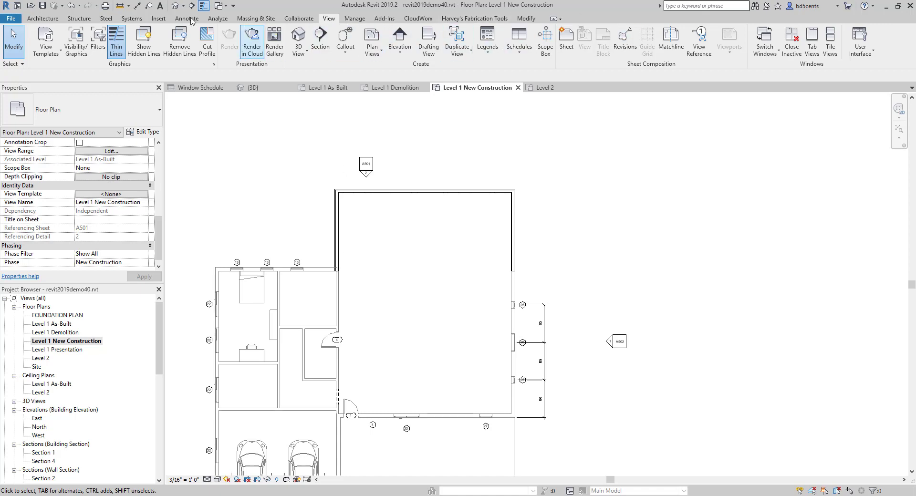
Step: Review the project phases, phase filters, graphic overrides and Phase - Exist material in the phasing settings, leaving without changes
{"action": "left_click", "coordinate": [355, 18]}
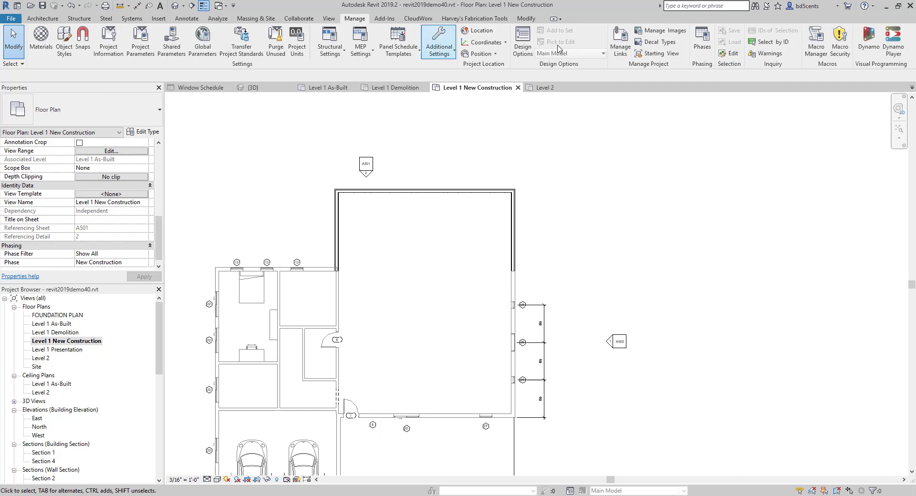
{"action": "left_click", "coordinate": [703, 42]}
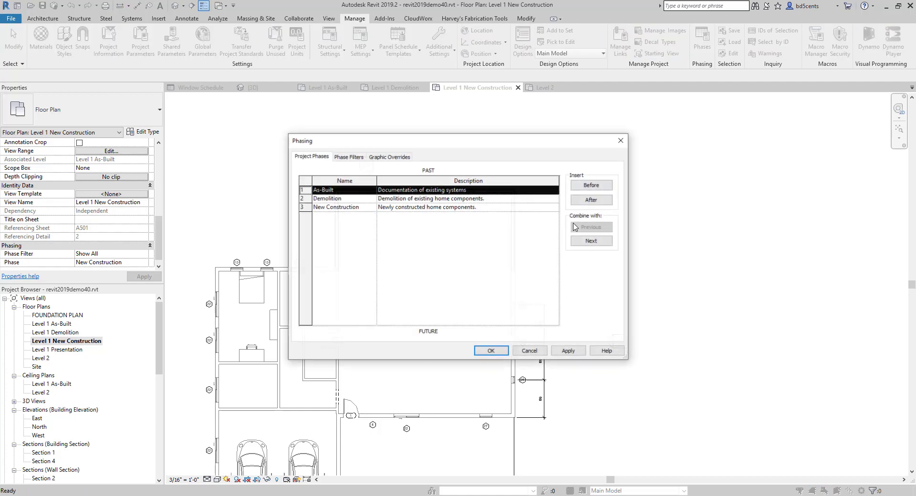
{"action": "left_click", "coordinate": [348, 157]}
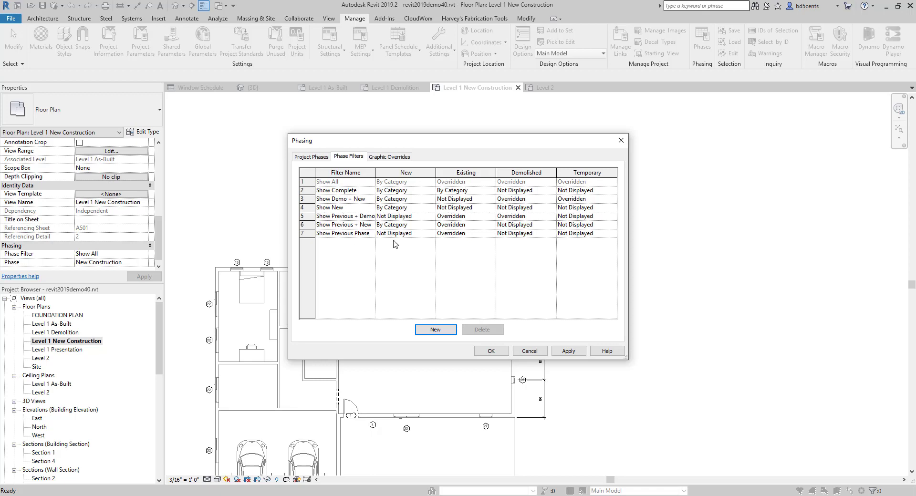
{"action": "left_click", "coordinate": [390, 157]}
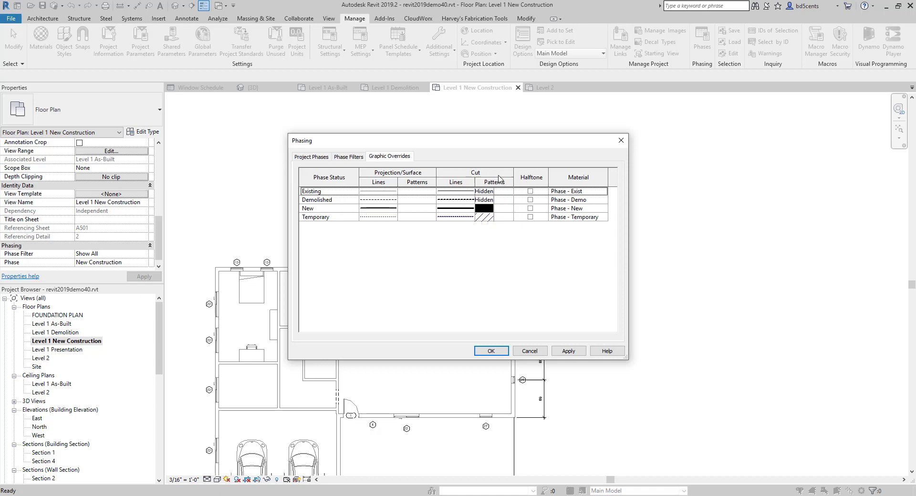
{"action": "left_click", "coordinate": [592, 194]}
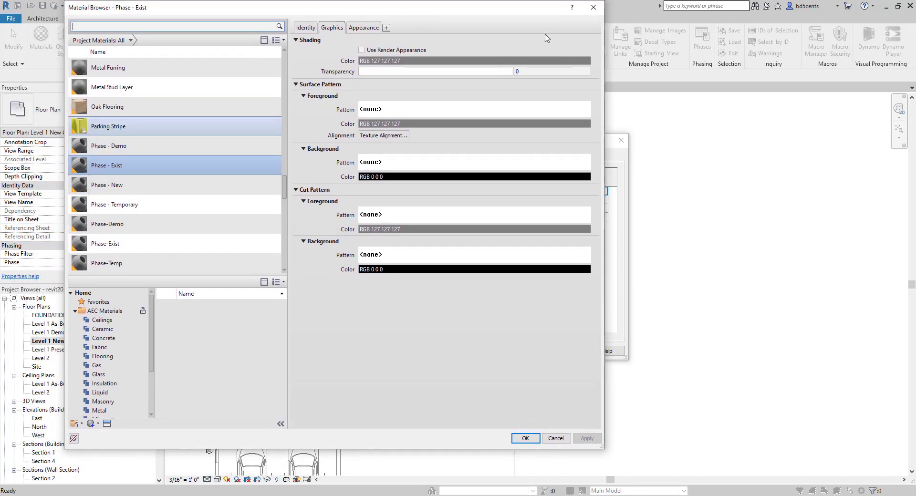
{"action": "left_click", "coordinate": [593, 8]}
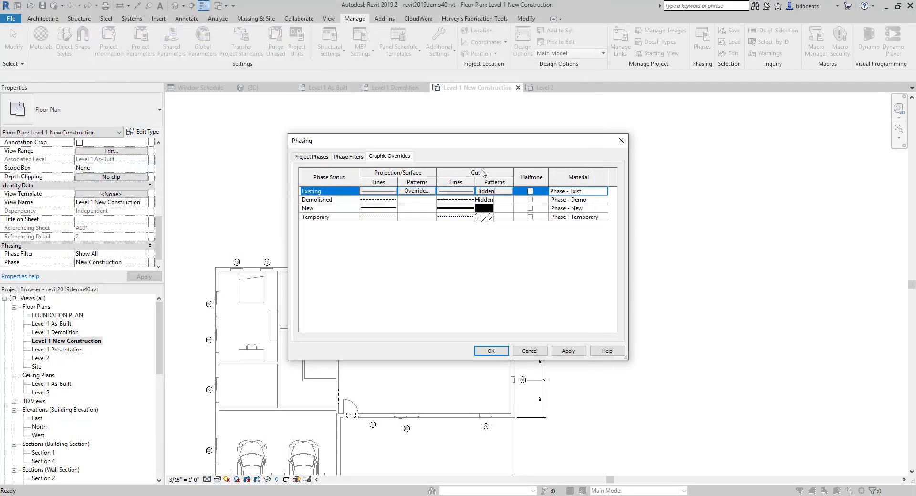
{"action": "left_click", "coordinate": [533, 354]}
Step: Place Window-Double-Hung 30" x 46" windows along the addition's left wall, using an existing type 13 window as the source
{"action": "scroll", "coordinate": [421, 263], "scroll_direction": "down", "scroll_amount": 1}
{"action": "middle_click_drag", "start_coordinate": [421, 262], "coordinate": [439, 217]}
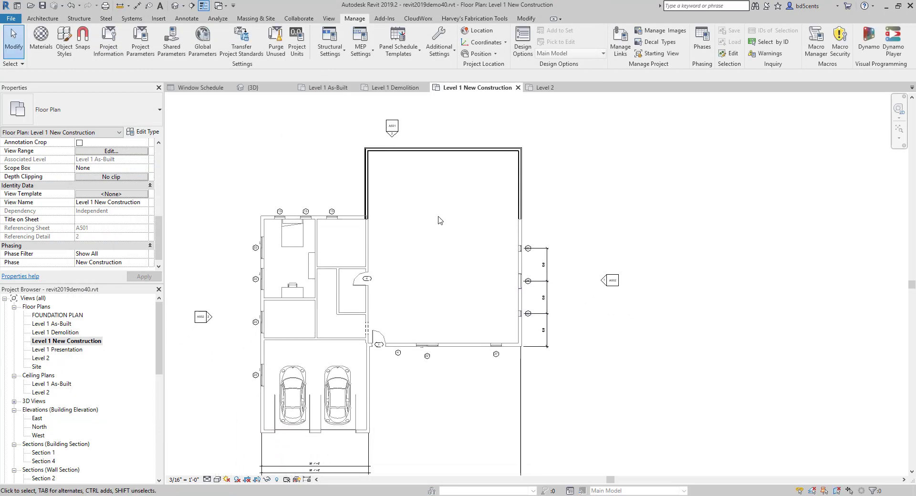
{"action": "scroll", "coordinate": [440, 220], "scroll_direction": "down", "scroll_amount": 2}
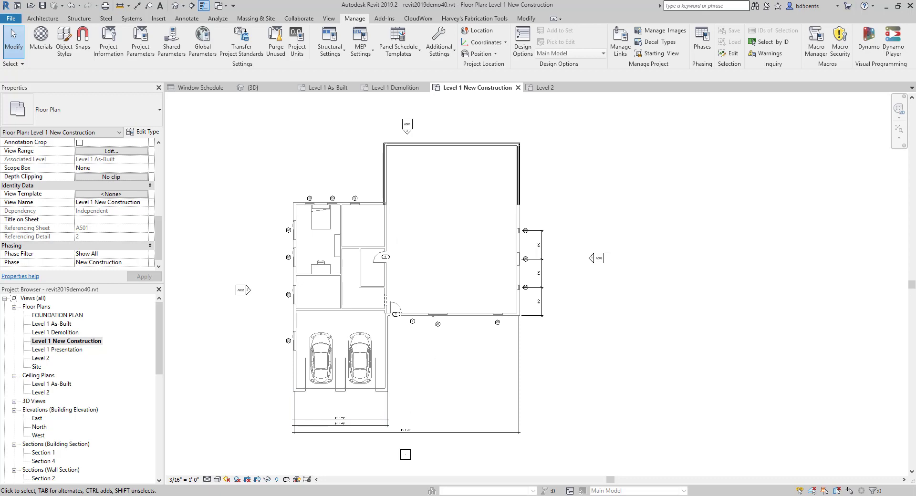
{"action": "scroll", "coordinate": [417, 210], "scroll_direction": "up", "scroll_amount": 4}
{"action": "left_click", "coordinate": [344, 256]}
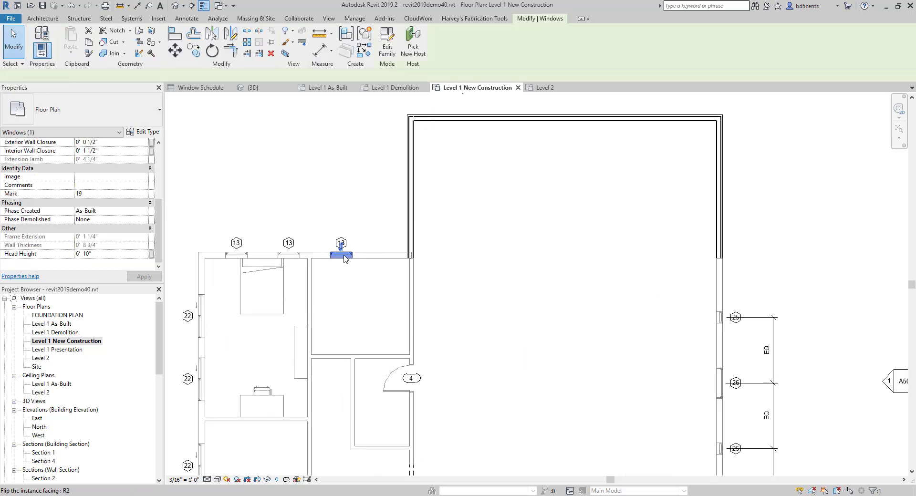
{"action": "right_click", "coordinate": [344, 257]}
{"action": "left_click", "coordinate": [387, 357]}
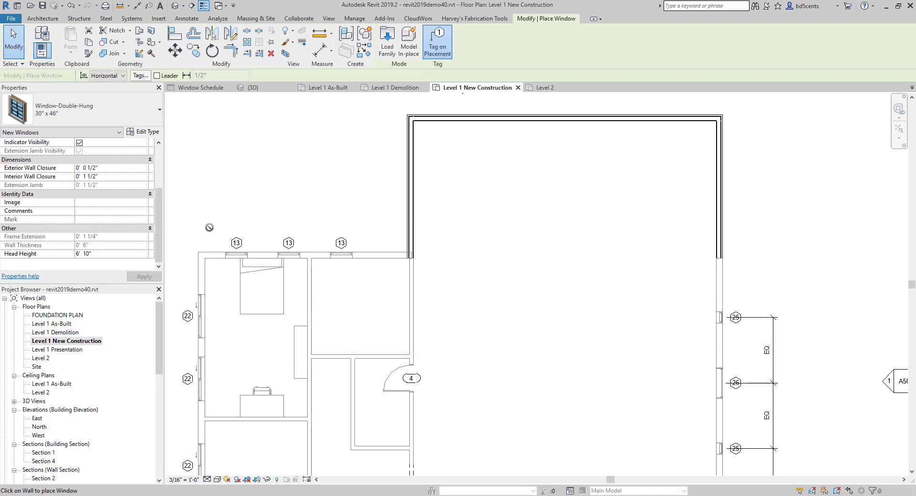
{"action": "left_click", "coordinate": [411, 222]}
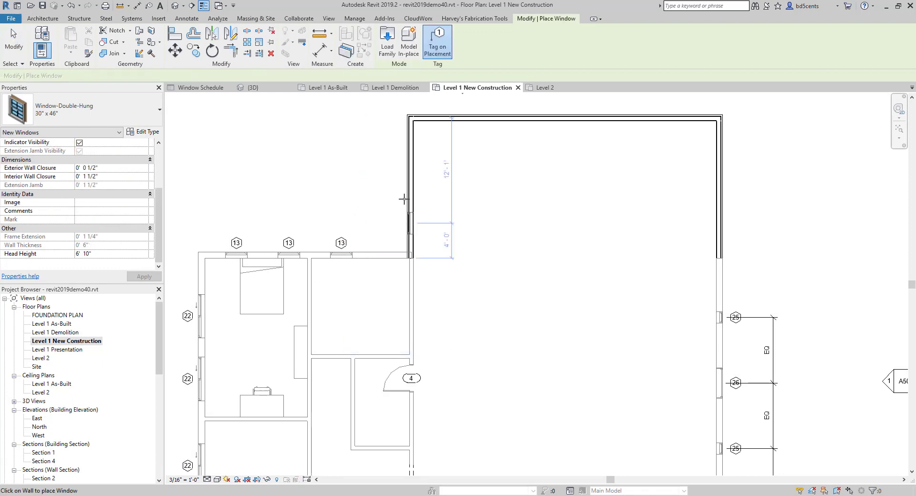
{"action": "left_click", "coordinate": [408, 174]}
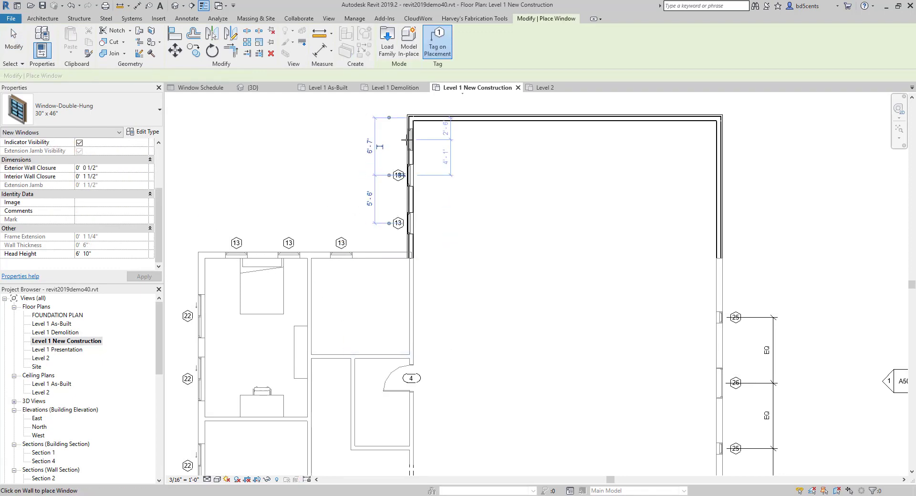
Step: Place three Window-Double-Hung 30" x 46" windows along the addition's right wall
{"action": "left_click", "coordinate": [722, 140]}
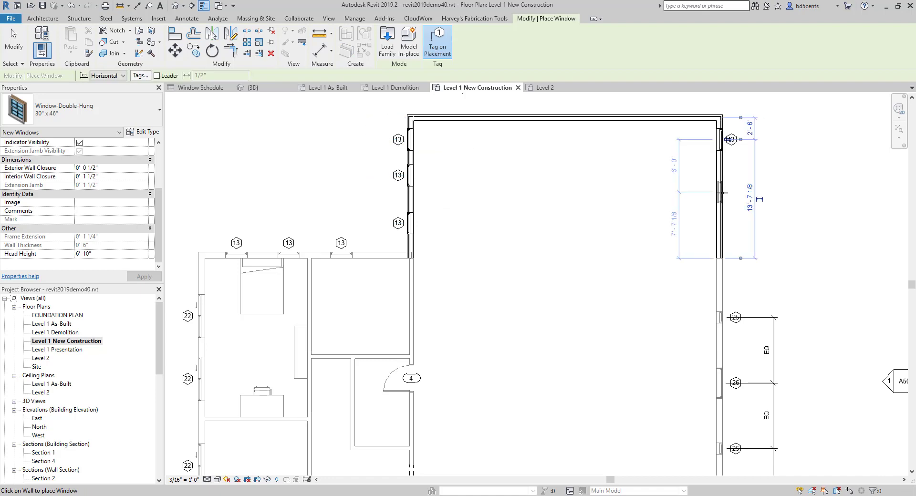
{"action": "left_click", "coordinate": [724, 233]}
{"action": "key", "text": "Escape"}
{"action": "key", "text": "Escape"}
Step: Align the centres of the three windows in the addition's right wall with those of the windows in its left wall
{"action": "key", "text": "a"}
{"action": "key", "text": "l"}
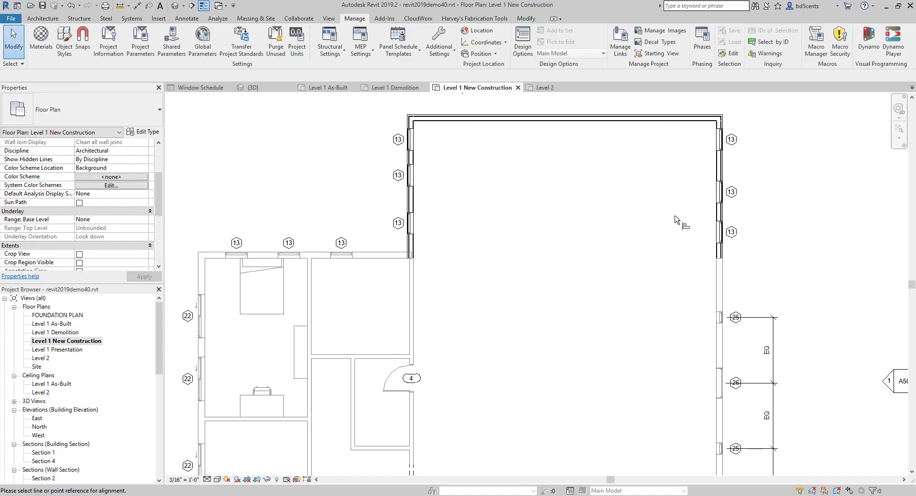
{"action": "left_click", "coordinate": [408, 223]}
{"action": "left_click", "coordinate": [721, 237]}
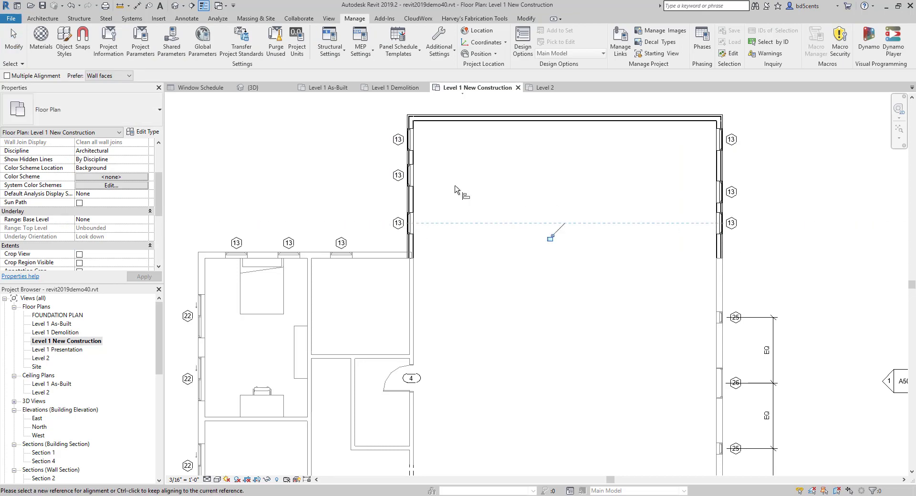
{"action": "left_click", "coordinate": [415, 176]}
{"action": "left_click", "coordinate": [718, 193]}
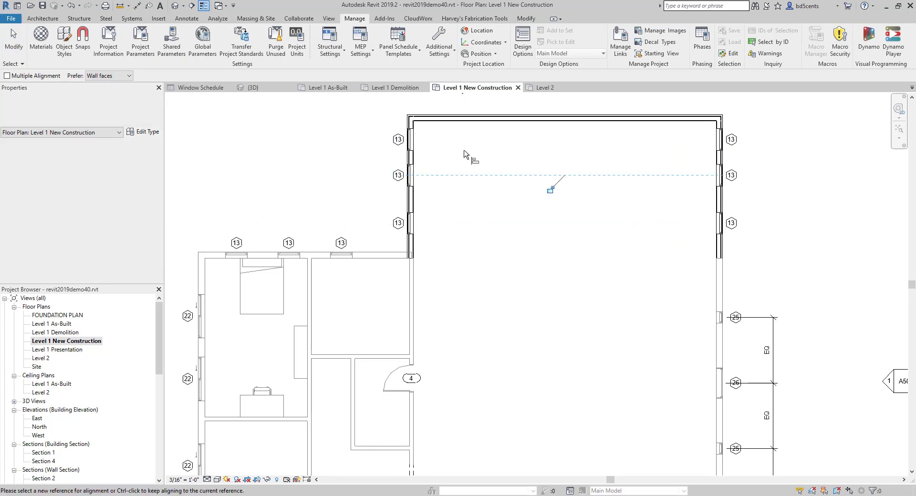
{"action": "left_click", "coordinate": [414, 140]}
{"action": "left_click", "coordinate": [719, 139]}
{"action": "key", "text": "Escape"}
{"action": "key", "text": "Escape"}
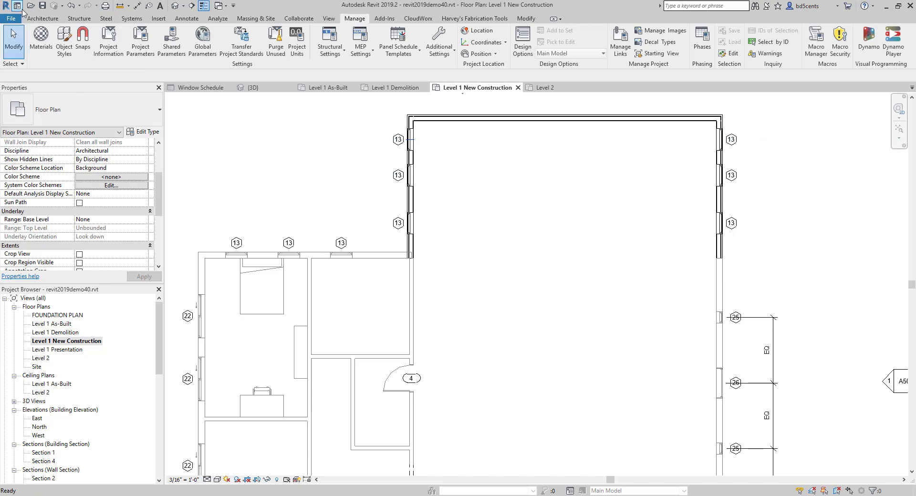
Step: Place two Door-Exterior-Double-Full Glass-Wood_Clad 72" x 96" doors in the addition's top wall, centred 12' 6" apart
{"action": "left_click", "coordinate": [43, 20]}
{"action": "left_click", "coordinate": [67, 37]}
{"action": "left_click", "coordinate": [81, 110]}
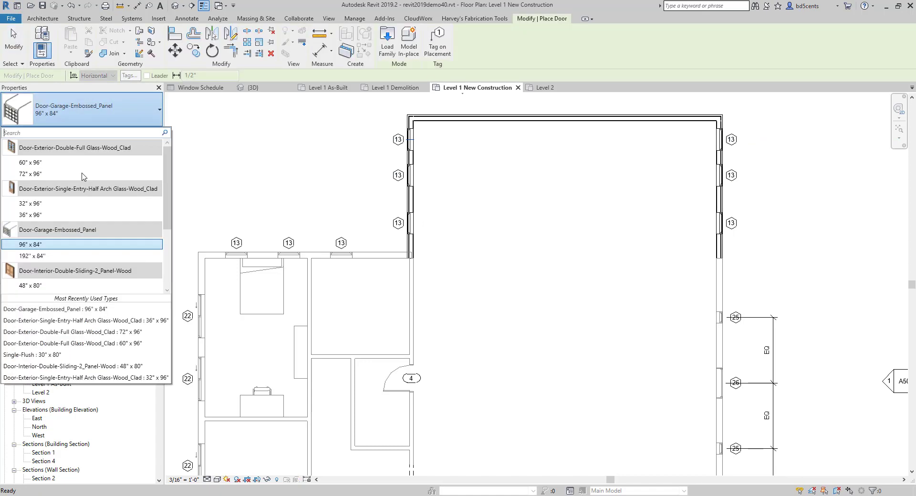
{"action": "scroll", "coordinate": [58, 215], "scroll_direction": "up", "scroll_amount": 2}
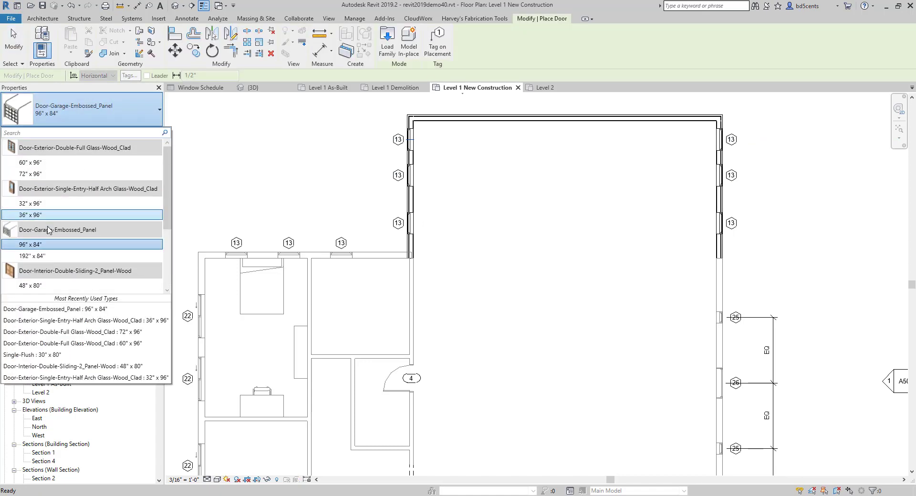
{"action": "left_click", "coordinate": [48, 173]}
{"action": "middle_click_drag", "start_coordinate": [472, 121], "coordinate": [456, 254]}
{"action": "scroll", "coordinate": [451, 265], "scroll_direction": "down", "scroll_amount": 2}
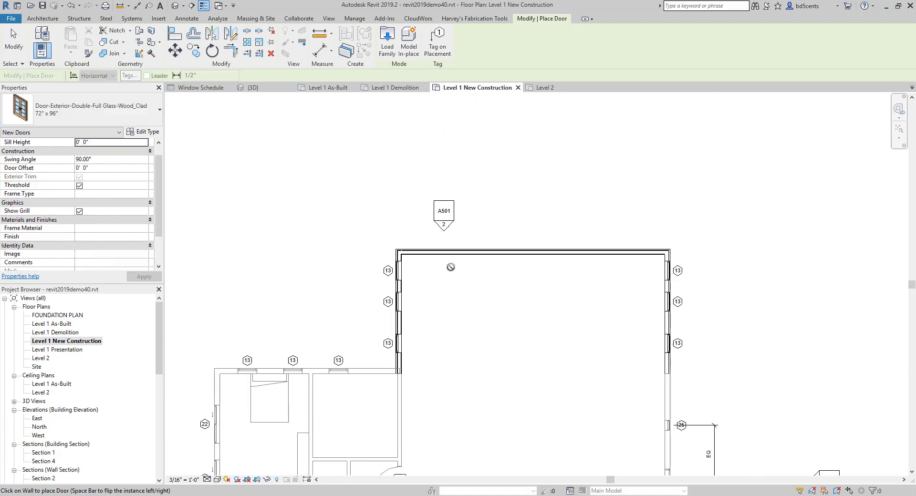
{"action": "left_click", "coordinate": [446, 259]}
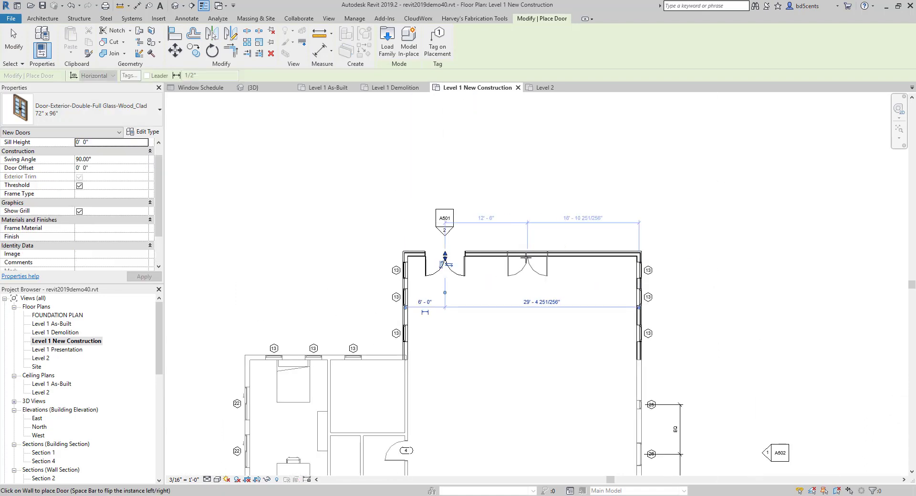
{"action": "left_click", "coordinate": [525, 258]}
{"action": "key", "text": "Escape"}
{"action": "key", "text": "Escape"}
{"action": "scroll", "coordinate": [573, 282], "scroll_direction": "down", "scroll_amount": 3}
{"action": "middle_click_drag", "start_coordinate": [572, 282], "coordinate": [522, 272]}
{"action": "scroll", "coordinate": [522, 272], "scroll_direction": "up", "scroll_amount": 1}
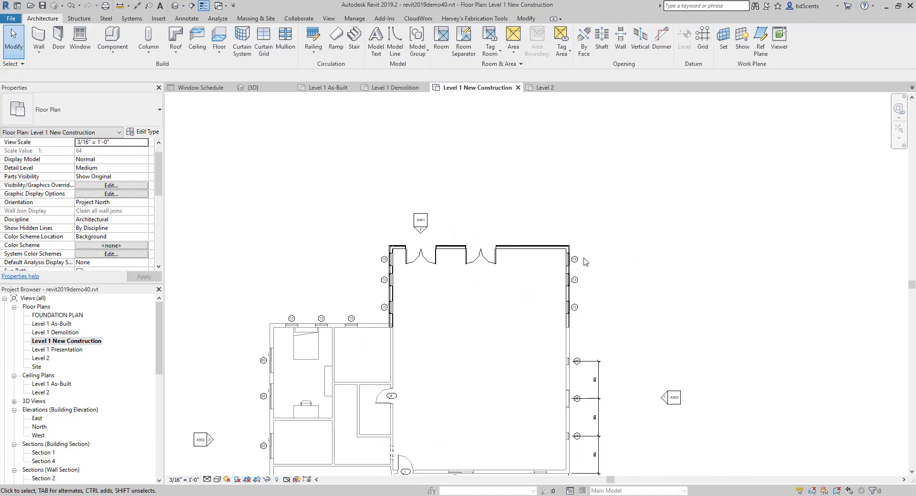
Step: Delete the uppermost window from the addition's right wall and undo the further deletion of the window below it
{"action": "scroll", "coordinate": [577, 262], "scroll_direction": "up", "scroll_amount": 3}
{"action": "scroll", "coordinate": [539, 272], "scroll_direction": "down", "scroll_amount": 1}
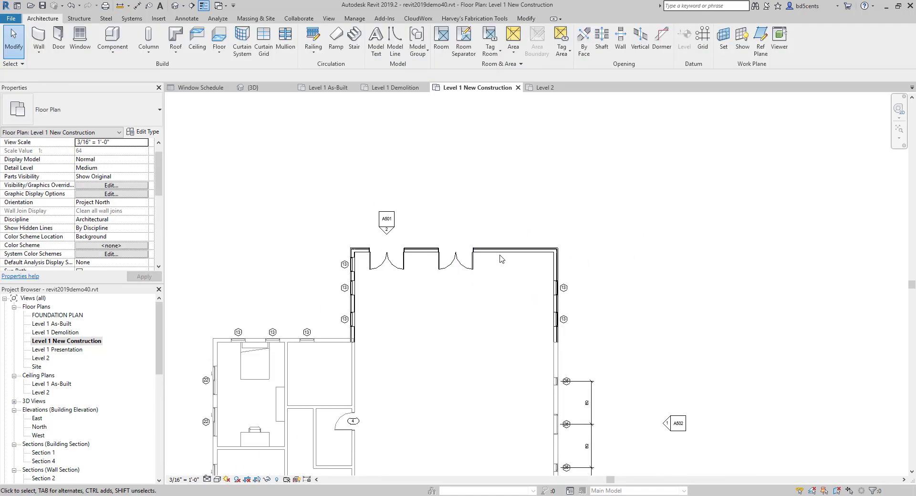
{"action": "left_click", "coordinate": [554, 288]}
{"action": "key", "text": "Delete"}
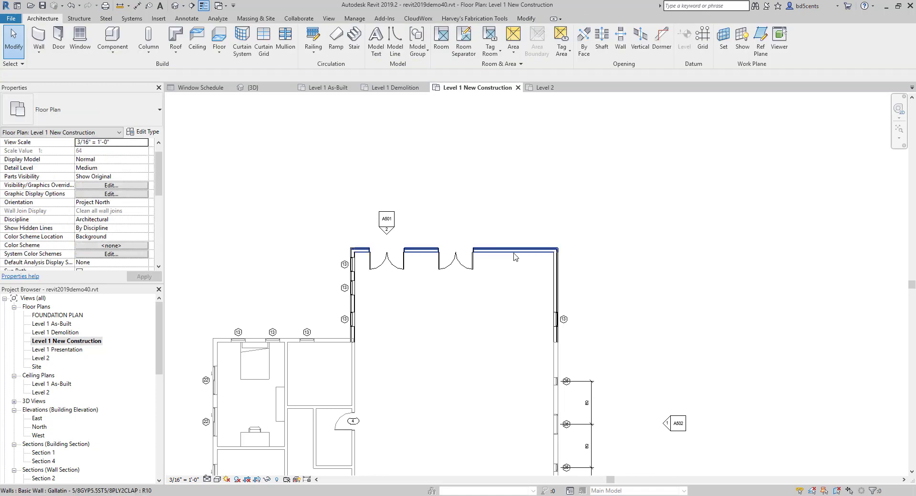
{"action": "key", "text": "ctrl+z"}
{"action": "scroll", "coordinate": [397, 210], "scroll_direction": "down", "scroll_amount": 2}
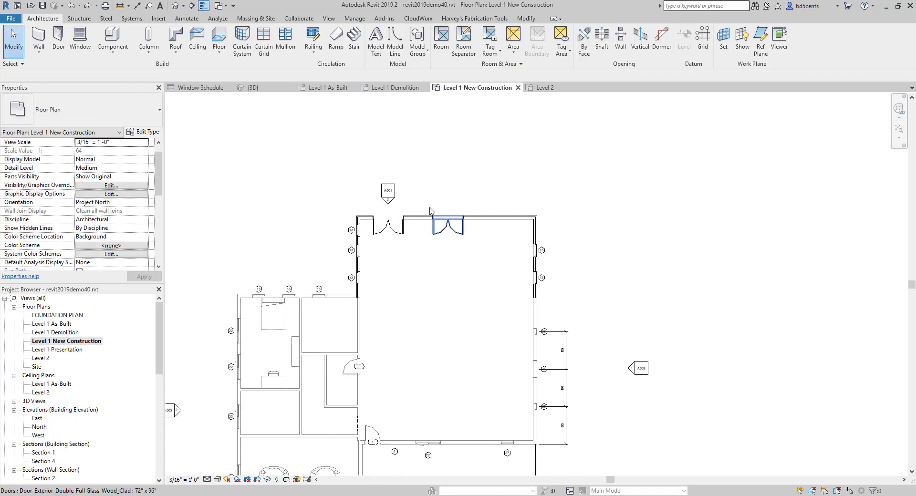
Step: Examine the addition's new doors and windows from several angles in the 3D view, and return to the Level 1 New Construction plan
{"action": "left_click", "coordinate": [329, 18]}
{"action": "left_click", "coordinate": [298, 36]}
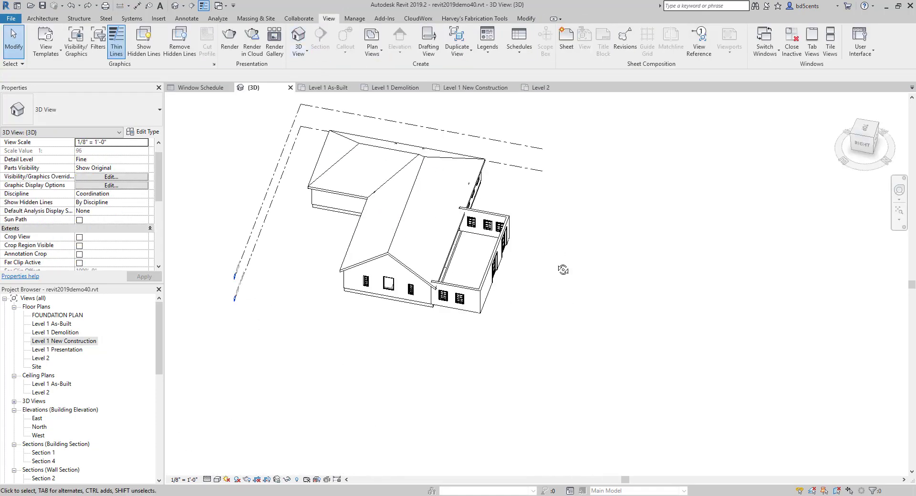
{"action": "middle_click_drag", "start_coordinate": [420, 201], "coordinate": [436, 183], "text": "shift"}
{"action": "scroll", "coordinate": [366, 304], "scroll_direction": "up", "scroll_amount": 2}
{"action": "middle_click_drag", "start_coordinate": [366, 304], "coordinate": [444, 260], "text": "shift"}
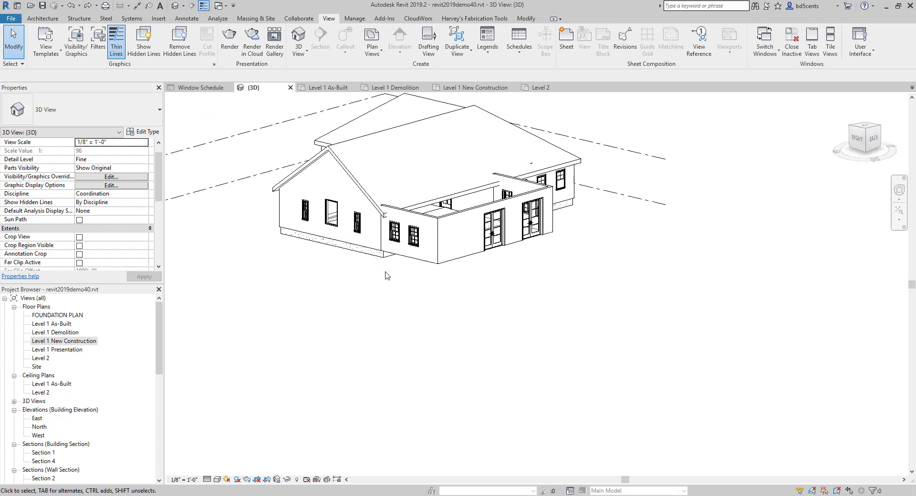
{"action": "double_click", "coordinate": [70, 340]}
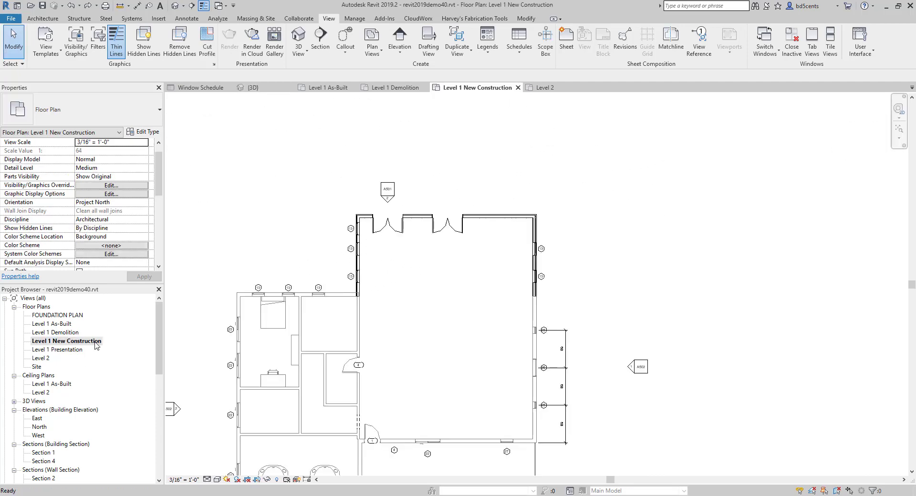
Step: Start a floor boundary sketch and turn on the Floors category in the plan's visibility overrides
{"action": "scroll", "coordinate": [260, 226], "scroll_direction": "up", "scroll_amount": 1}
{"action": "left_click", "coordinate": [43, 18]}
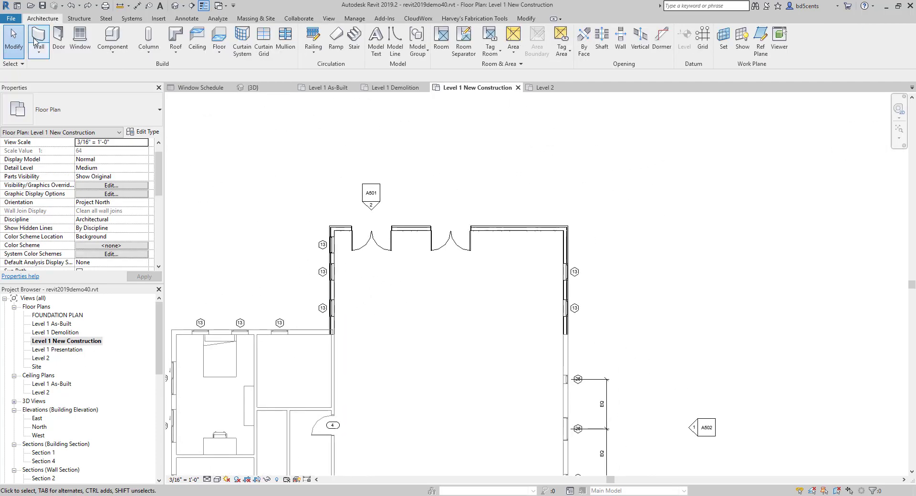
{"action": "left_click", "coordinate": [221, 41]}
{"action": "scroll", "coordinate": [336, 319], "scroll_direction": "up", "scroll_amount": 1}
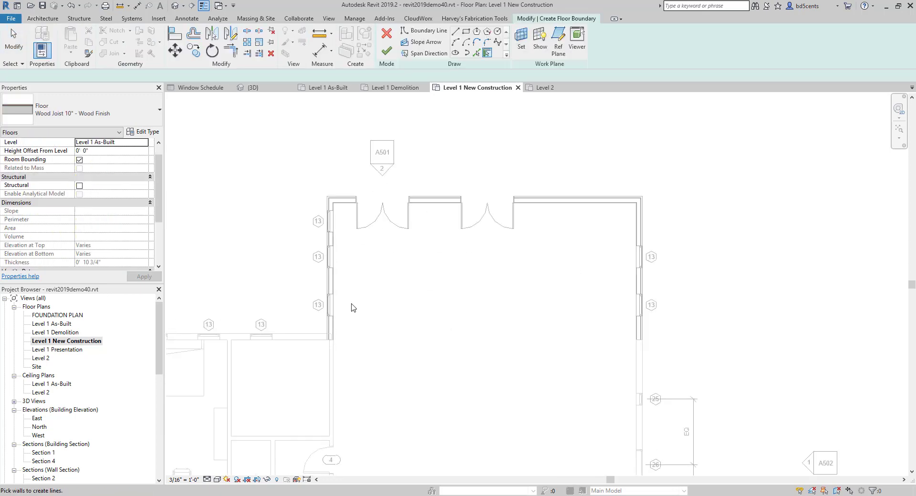
{"action": "key", "text": "v"}
{"action": "key", "text": "v"}
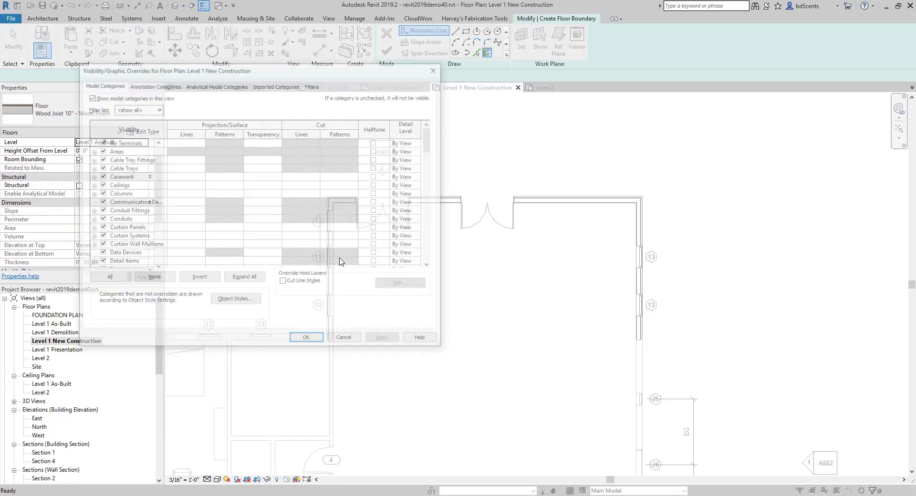
{"action": "left_click", "coordinate": [180, 179]}
{"action": "key", "text": "f"}
{"action": "scroll", "coordinate": [145, 225], "scroll_direction": "down", "scroll_amount": 2}
{"action": "left_click", "coordinate": [101, 228]}
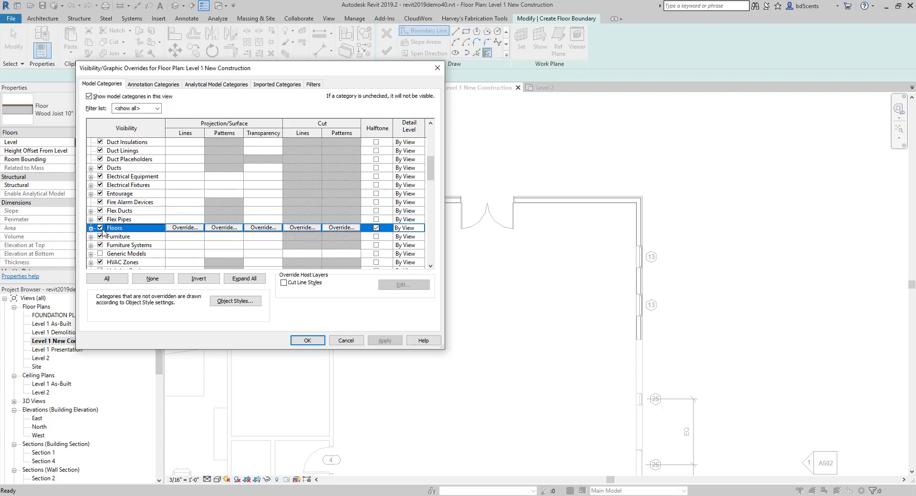
{"action": "left_click", "coordinate": [380, 344]}
{"action": "left_click", "coordinate": [314, 344]}
Step: Sketch a rectangular floor boundary from the addition's upper-left wall corner to the lower end of its right wall
{"action": "scroll", "coordinate": [369, 336], "scroll_direction": "down", "scroll_amount": 2}
{"action": "middle_click_drag", "start_coordinate": [369, 331], "coordinate": [374, 294]}
{"action": "scroll", "coordinate": [244, 324], "scroll_direction": "up", "scroll_amount": 3}
{"action": "scroll", "coordinate": [246, 305], "scroll_direction": "down", "scroll_amount": 4}
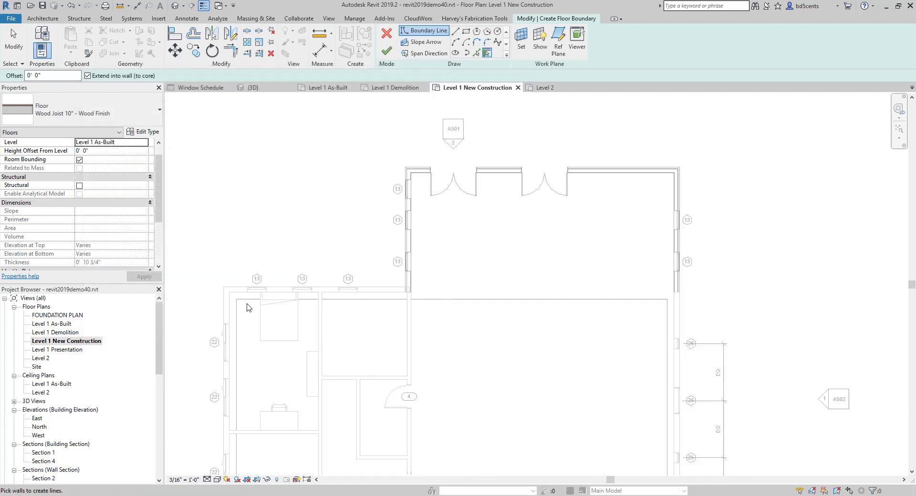
{"action": "middle_click_drag", "start_coordinate": [267, 326], "coordinate": [240, 246]}
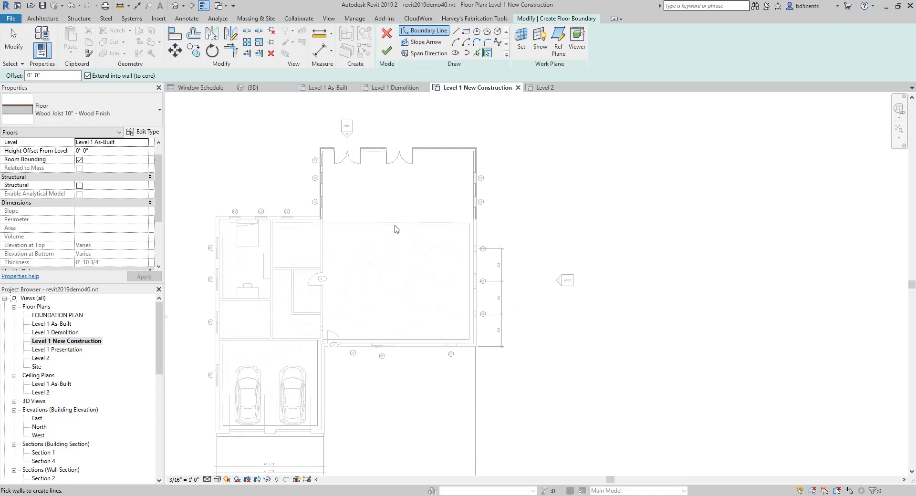
{"action": "scroll", "coordinate": [456, 241], "scroll_direction": "up", "scroll_amount": 2}
{"action": "key", "text": "Escape"}
{"action": "scroll", "coordinate": [420, 190], "scroll_direction": "up", "scroll_amount": 2}
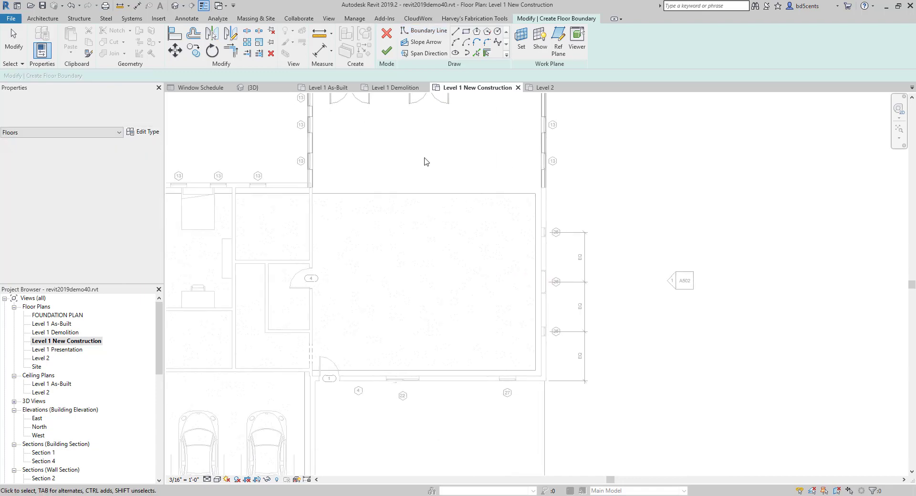
{"action": "middle_click_drag", "start_coordinate": [392, 193], "coordinate": [390, 271]}
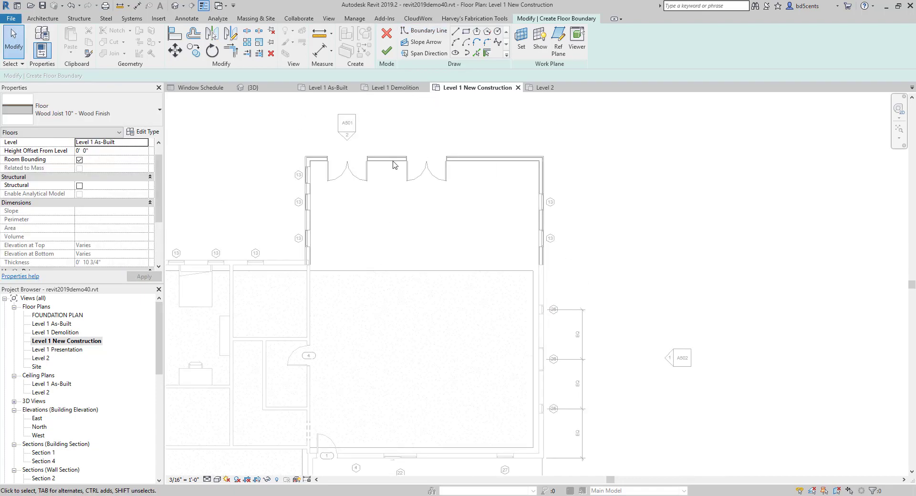
{"action": "left_click", "coordinate": [466, 32]}
{"action": "scroll", "coordinate": [305, 141], "scroll_direction": "up", "scroll_amount": 5}
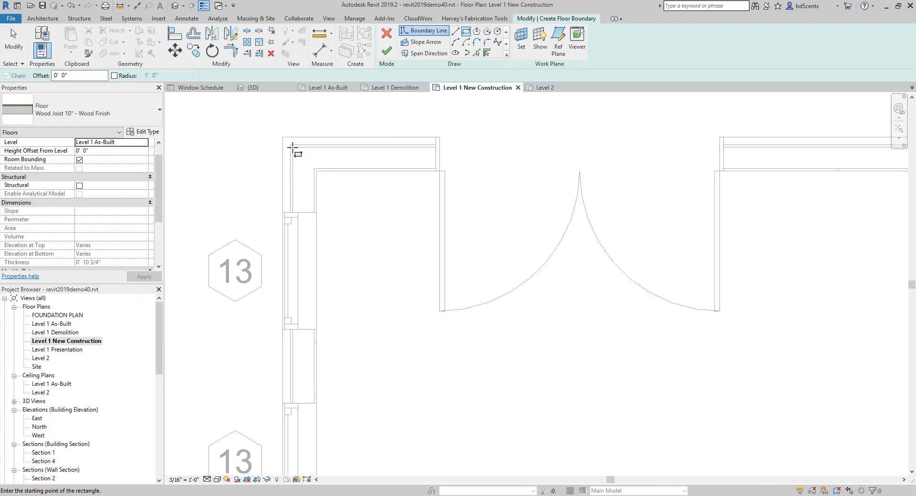
{"action": "scroll", "coordinate": [292, 149], "scroll_direction": "up", "scroll_amount": 2}
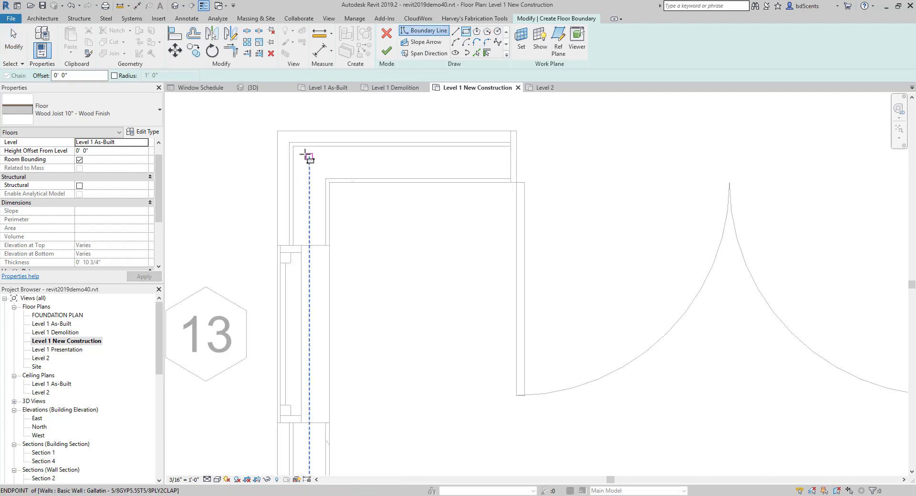
{"action": "left_click", "coordinate": [307, 155]}
{"action": "scroll", "coordinate": [307, 156], "scroll_direction": "down", "scroll_amount": 4}
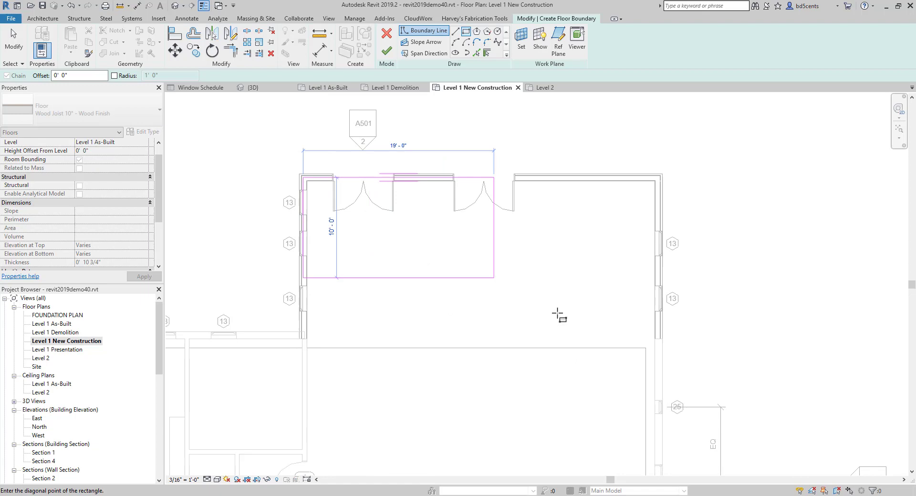
{"action": "left_click", "coordinate": [656, 339]}
Step: Align the right edge of the floor boundary with the outer face of the right wall's stud layer
{"action": "key", "text": "Escape"}
{"action": "key", "text": "l"}
{"action": "scroll", "coordinate": [643, 361], "scroll_direction": "up", "scroll_amount": 5}
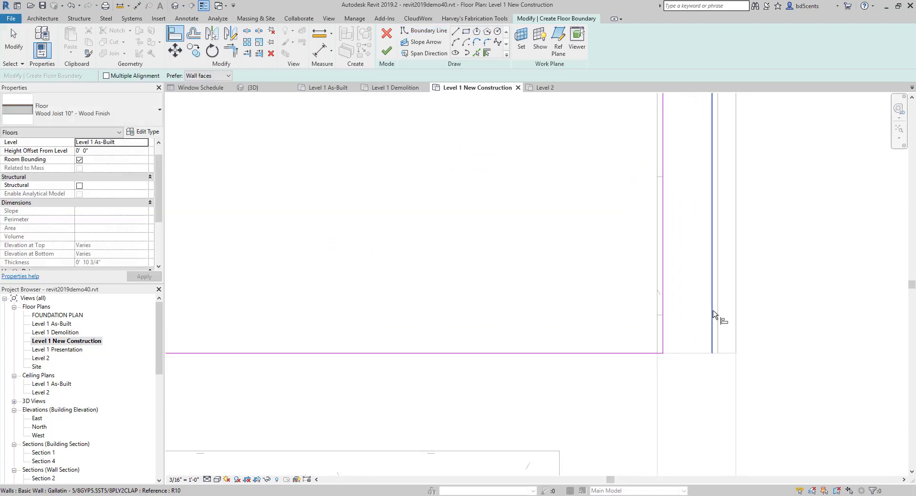
{"action": "left_click", "coordinate": [661, 315]}
{"action": "scroll", "coordinate": [593, 303], "scroll_direction": "down", "scroll_amount": 4}
{"action": "middle_click_drag", "start_coordinate": [527, 236], "coordinate": [536, 360]}
{"action": "scroll", "coordinate": [536, 358], "scroll_direction": "down", "scroll_amount": 4}
{"action": "middle_click_drag", "start_coordinate": [541, 283], "coordinate": [530, 318]}
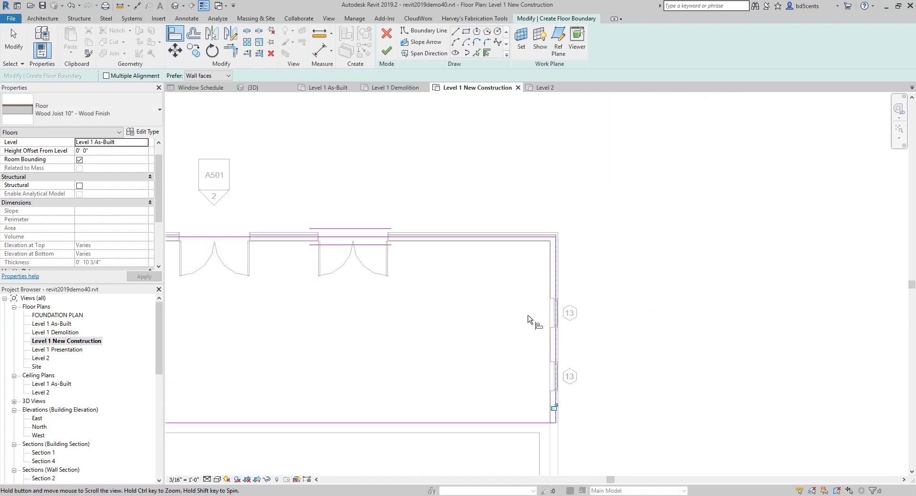
Step: Align the top edge of the floor boundary with the outer face of the top wall's stud layer
{"action": "scroll", "coordinate": [542, 235], "scroll_direction": "up", "scroll_amount": 5}
{"action": "scroll", "coordinate": [543, 224], "scroll_direction": "up", "scroll_amount": 1}
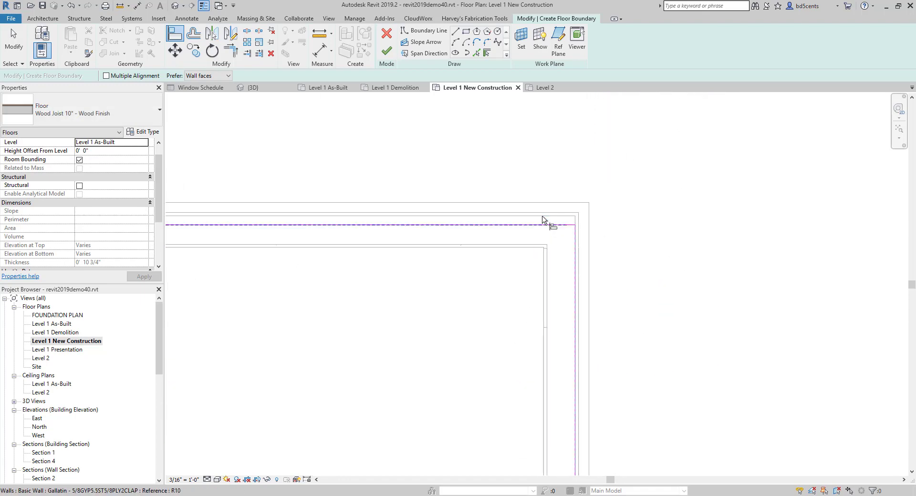
{"action": "left_click", "coordinate": [542, 217]}
{"action": "left_click", "coordinate": [536, 224]}
Step: Align the left edge of the floor boundary with the outer stud face of the left wall and check the bottom edge
{"action": "scroll", "coordinate": [423, 266], "scroll_direction": "down", "scroll_amount": 5}
{"action": "middle_click_drag", "start_coordinate": [229, 274], "coordinate": [563, 277]}
{"action": "scroll", "coordinate": [274, 293], "scroll_direction": "down", "scroll_amount": 3}
{"action": "middle_click_drag", "start_coordinate": [230, 294], "coordinate": [466, 262]}
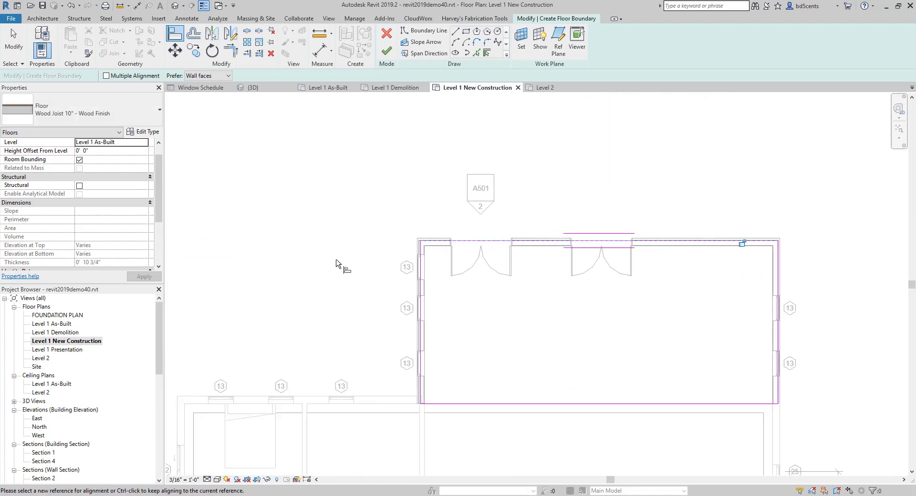
{"action": "scroll", "coordinate": [355, 260], "scroll_direction": "up", "scroll_amount": 5}
{"action": "scroll", "coordinate": [461, 246], "scroll_direction": "up", "scroll_amount": 4}
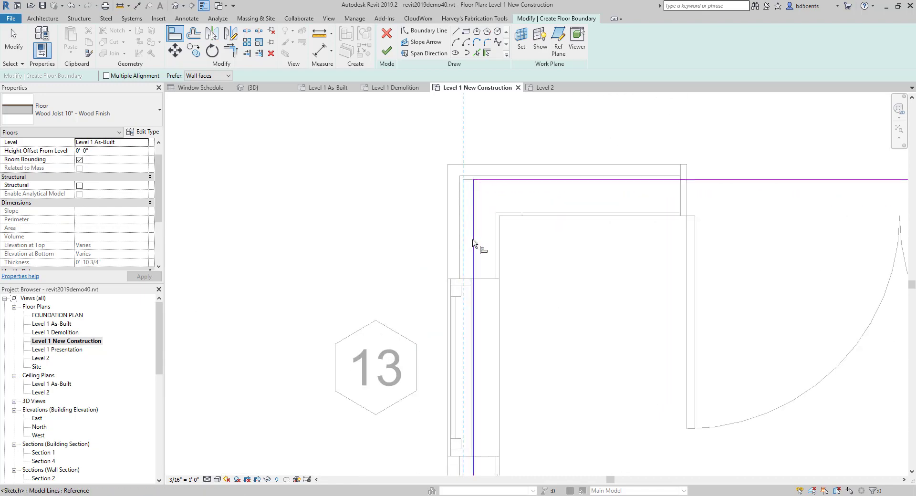
{"action": "scroll", "coordinate": [477, 262], "scroll_direction": "down", "scroll_amount": 5}
{"action": "scroll", "coordinate": [380, 246], "scroll_direction": "up", "scroll_amount": 4}
{"action": "scroll", "coordinate": [380, 246], "scroll_direction": "up", "scroll_amount": 2}
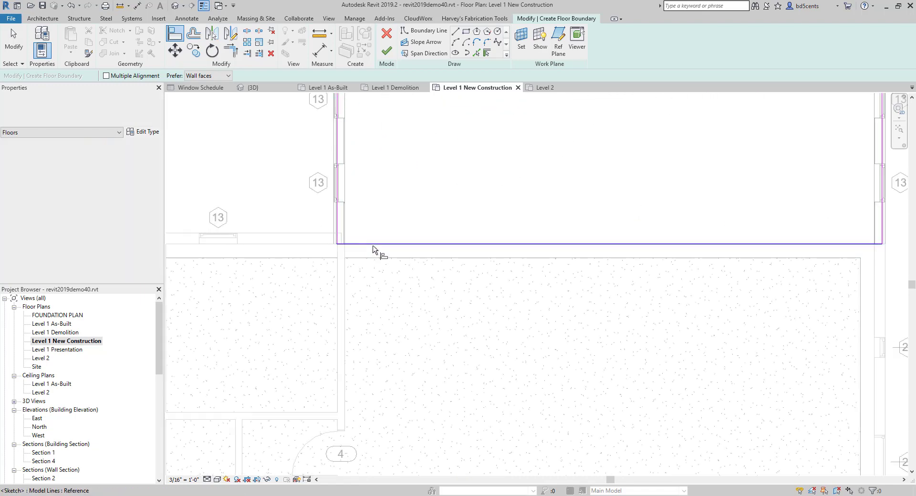
Step: Finish the addition's floor sketch and set the floor's type to 5" CONC SLAB
{"action": "left_click", "coordinate": [387, 50]}
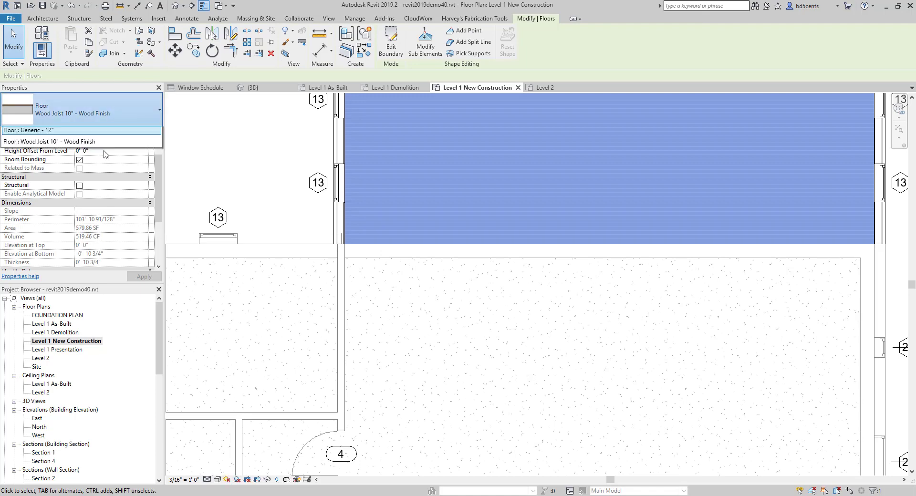
{"action": "left_click", "coordinate": [71, 113]}
{"action": "left_click", "coordinate": [65, 178]}
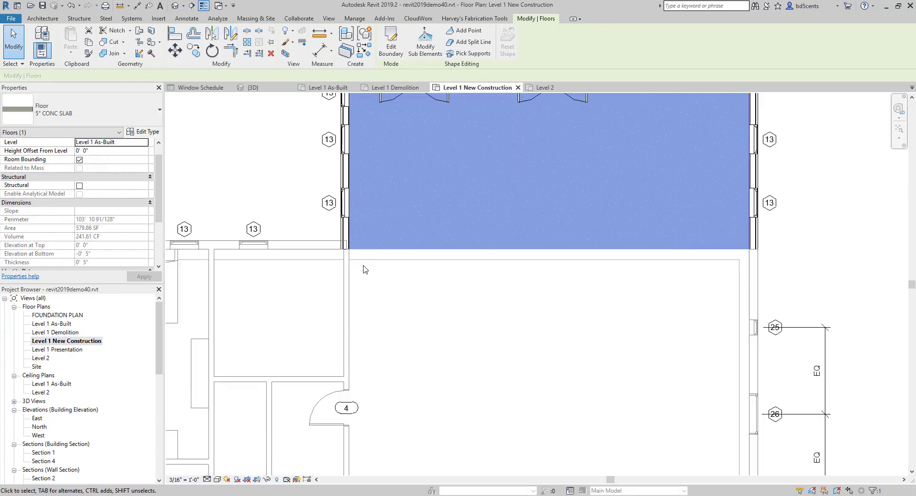
Step: Inspect the existing house slab's boundary in edit mode, finish the edit and accept attaching the walls to the floor's bottom
{"action": "scroll", "coordinate": [364, 267], "scroll_direction": "down", "scroll_amount": 3}
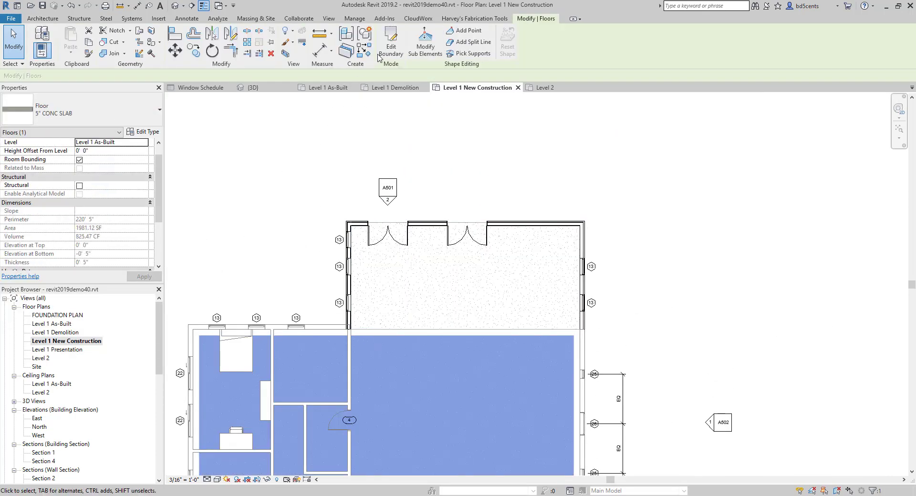
{"action": "left_click", "coordinate": [391, 48]}
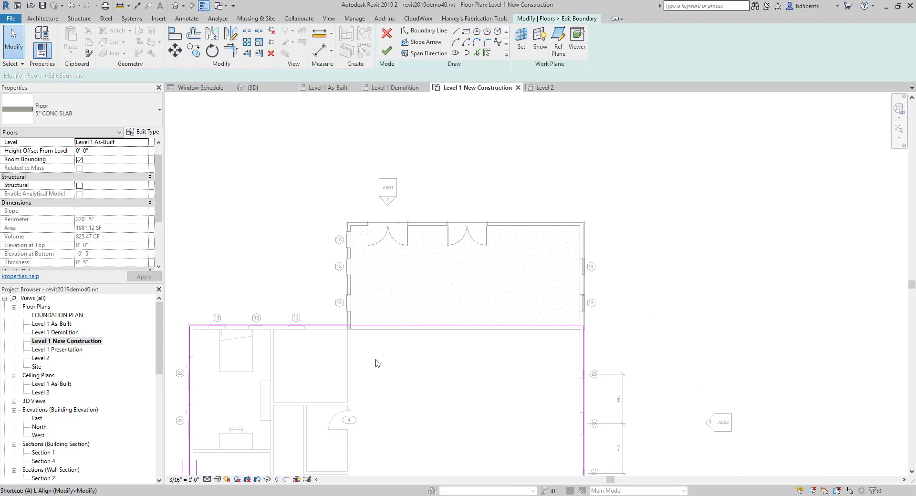
{"action": "scroll", "coordinate": [384, 361], "scroll_direction": "up", "scroll_amount": 3}
{"action": "scroll", "coordinate": [393, 320], "scroll_direction": "down", "scroll_amount": 2}
{"action": "middle_click_drag", "start_coordinate": [418, 309], "coordinate": [486, 256]}
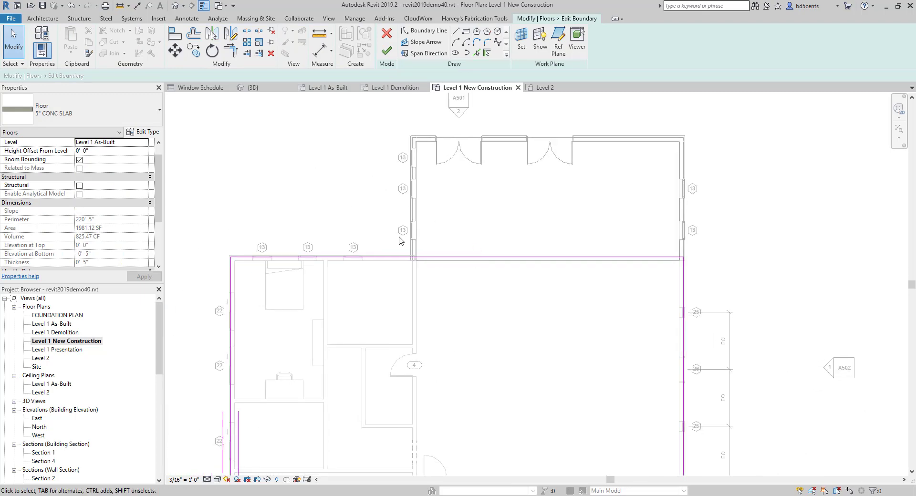
{"action": "left_click", "coordinate": [387, 52]}
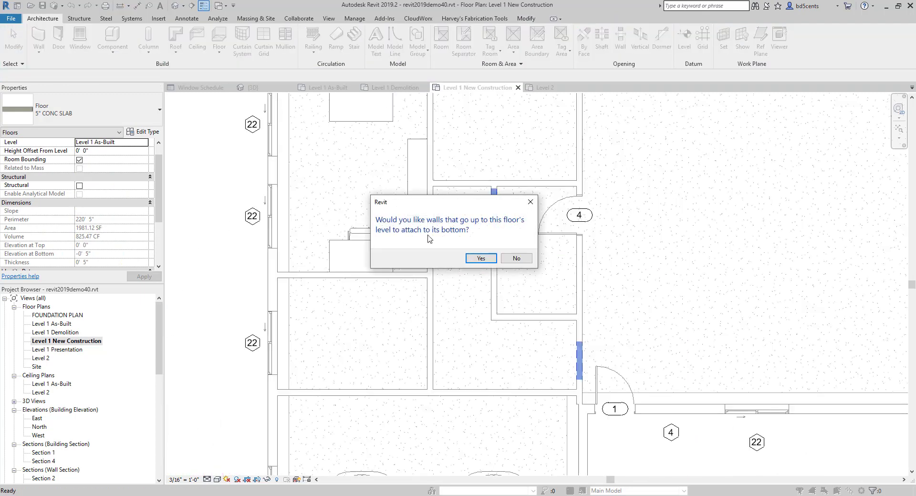
{"action": "left_click", "coordinate": [482, 262]}
{"action": "scroll", "coordinate": [534, 260], "scroll_direction": "down", "scroll_amount": 3}
{"action": "middle_click_drag", "start_coordinate": [614, 156], "coordinate": [499, 253]}
{"action": "left_click", "coordinate": [499, 253]}
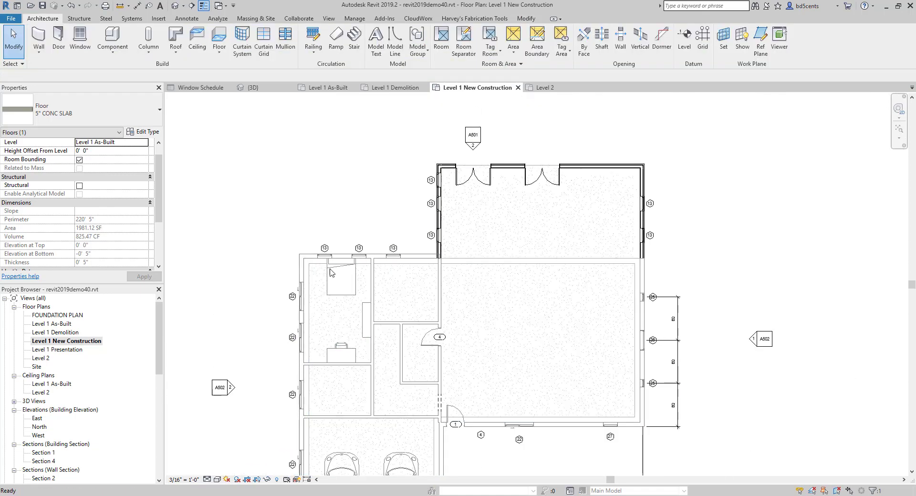
Step: In the default 3D view, turn on the visibility of the Floors model category
{"action": "left_click", "coordinate": [329, 18]}
{"action": "left_click", "coordinate": [298, 40]}
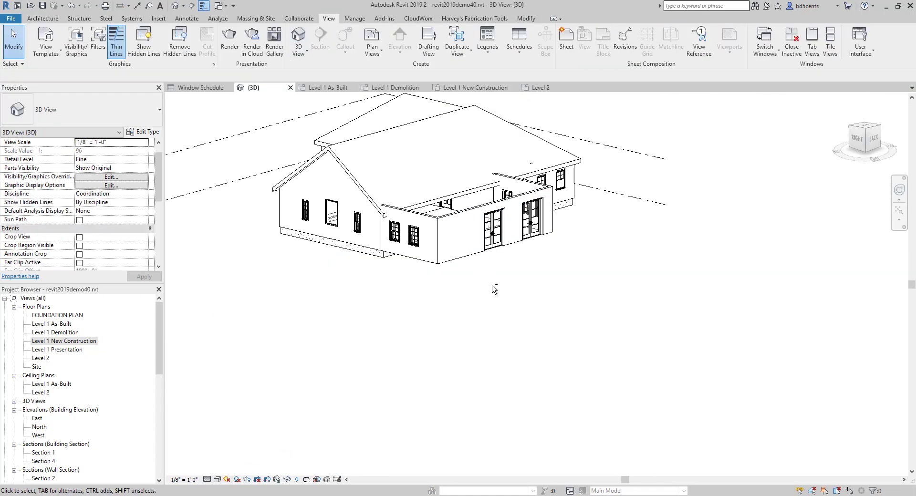
{"action": "middle_click_drag", "start_coordinate": [493, 288], "coordinate": [497, 163], "text": "shift"}
{"action": "middle_click_drag", "start_coordinate": [523, 201], "coordinate": [522, 282], "text": "shift"}
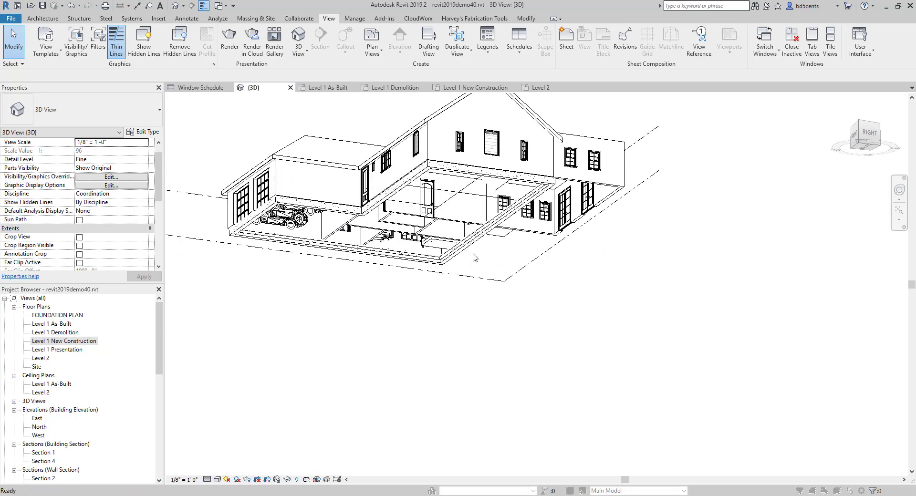
{"action": "key", "text": "v"}
{"action": "key", "text": "g"}
{"action": "left_click", "coordinate": [180, 197]}
{"action": "key", "text": "f"}
{"action": "left_click", "coordinate": [110, 248]}
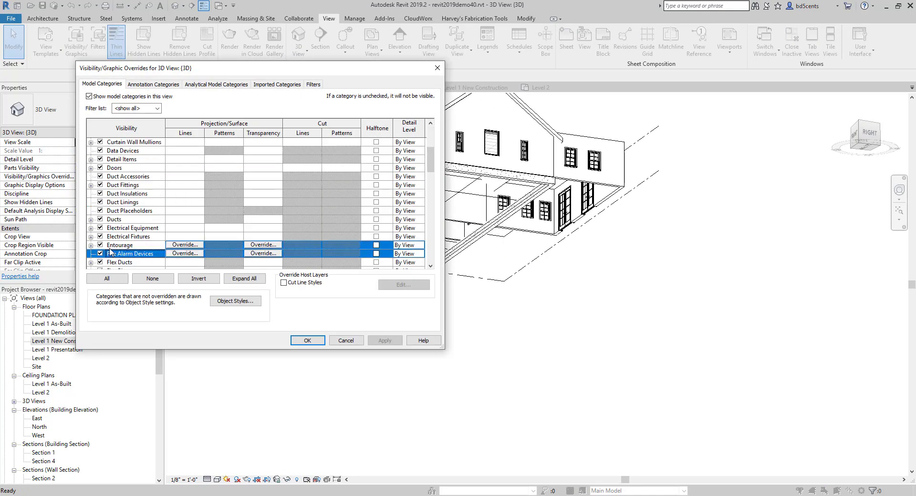
{"action": "scroll", "coordinate": [111, 251], "scroll_direction": "down", "scroll_amount": 2}
{"action": "left_click", "coordinate": [100, 245]}
{"action": "left_click", "coordinate": [380, 341]}
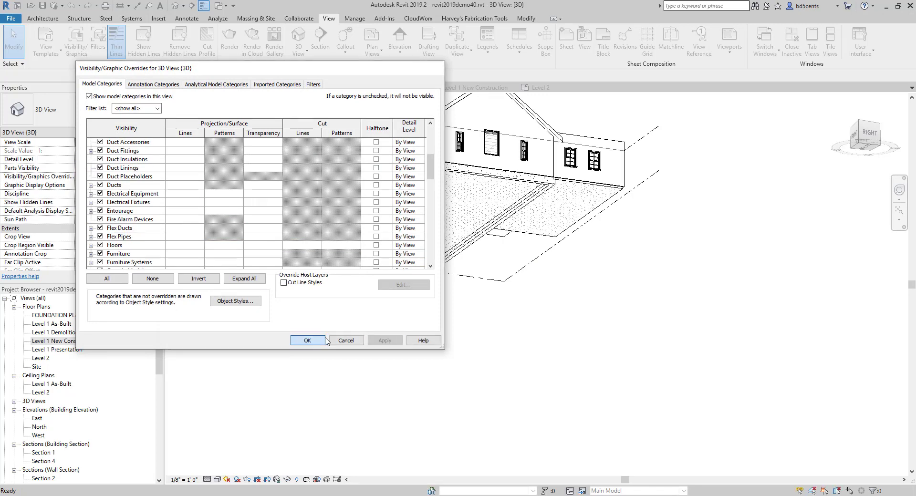
{"action": "left_click", "coordinate": [326, 341]}
Step: Examine the existing house's structural foundation and both slabs from below in 3D, leaving the foundation selected
{"action": "scroll", "coordinate": [428, 157], "scroll_direction": "up", "scroll_amount": 2}
{"action": "left_click", "coordinate": [428, 156]}
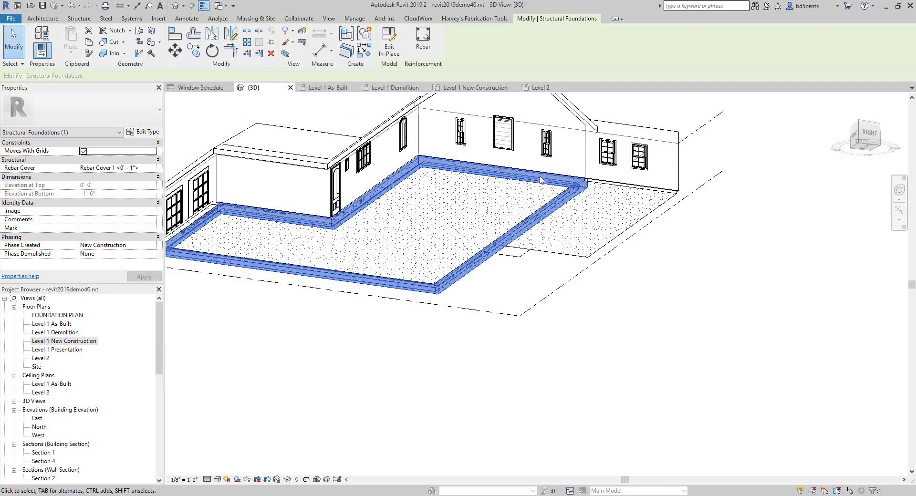
{"action": "scroll", "coordinate": [561, 243], "scroll_direction": "down", "scroll_amount": 2}
{"action": "middle_click_drag", "start_coordinate": [559, 261], "coordinate": [501, 238], "text": "shift"}
{"action": "left_click", "coordinate": [551, 329]}
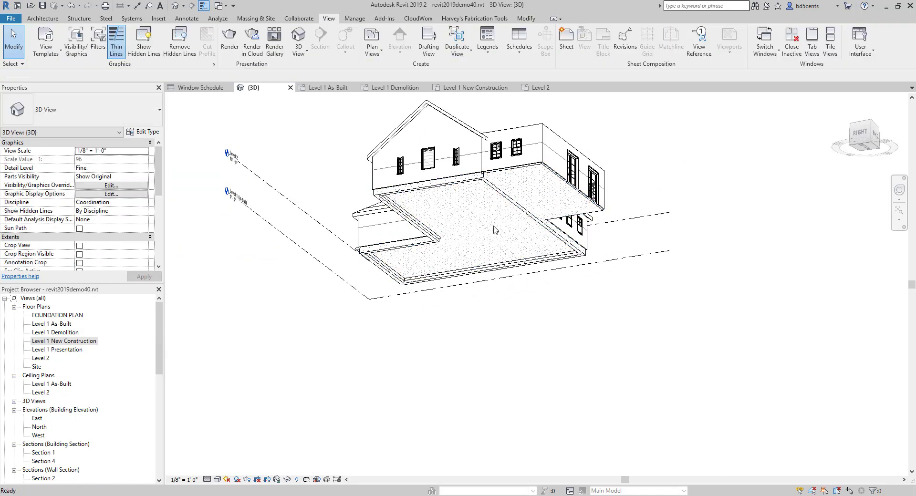
{"action": "scroll", "coordinate": [497, 200], "scroll_direction": "up", "scroll_amount": 2}
{"action": "left_click", "coordinate": [500, 187]}
{"action": "scroll", "coordinate": [502, 200], "scroll_direction": "down", "scroll_amount": 3}
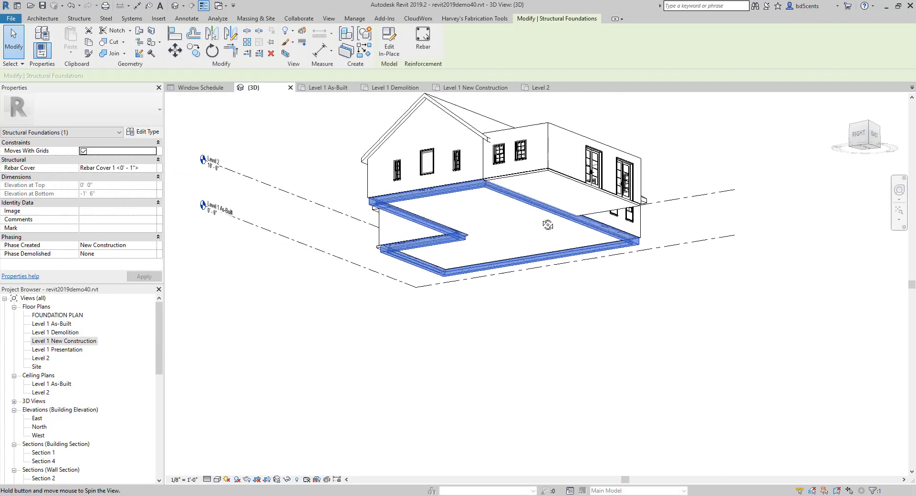
{"action": "middle_click_drag", "start_coordinate": [501, 200], "coordinate": [415, 274], "text": "shift"}
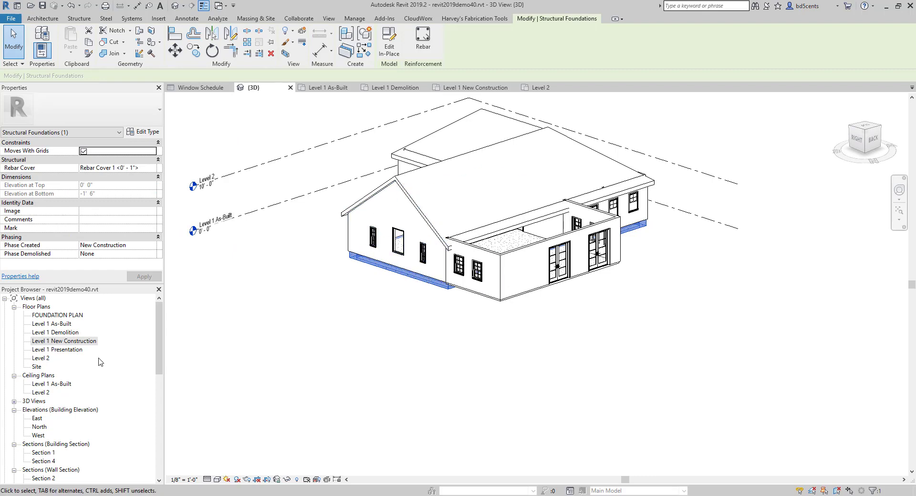
Step: Set the selected foundation's Phase Created to As-Built, with the Level 2 floor plan open
{"action": "double_click", "coordinate": [49, 359]}
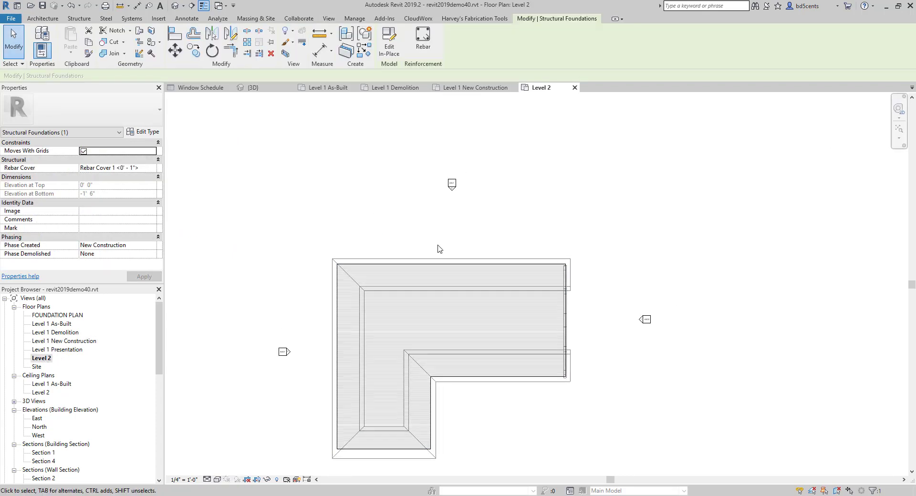
{"action": "left_click", "coordinate": [153, 255]}
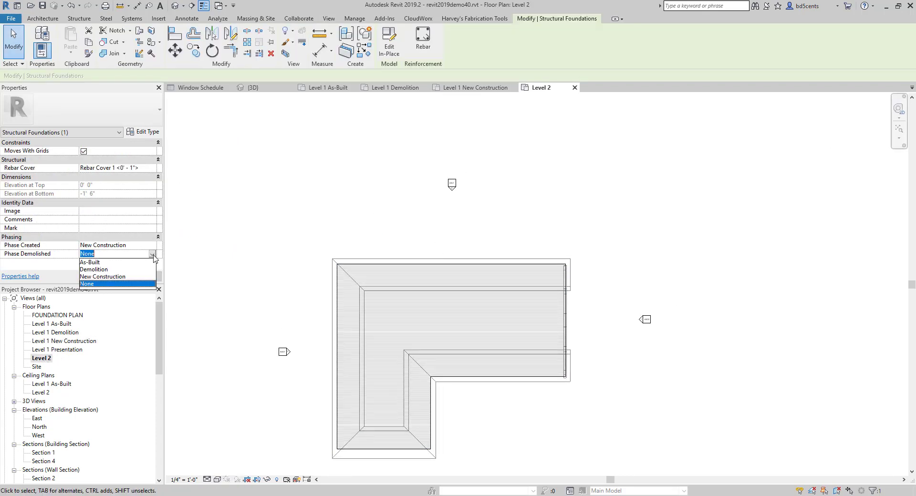
{"action": "left_click", "coordinate": [153, 245]}
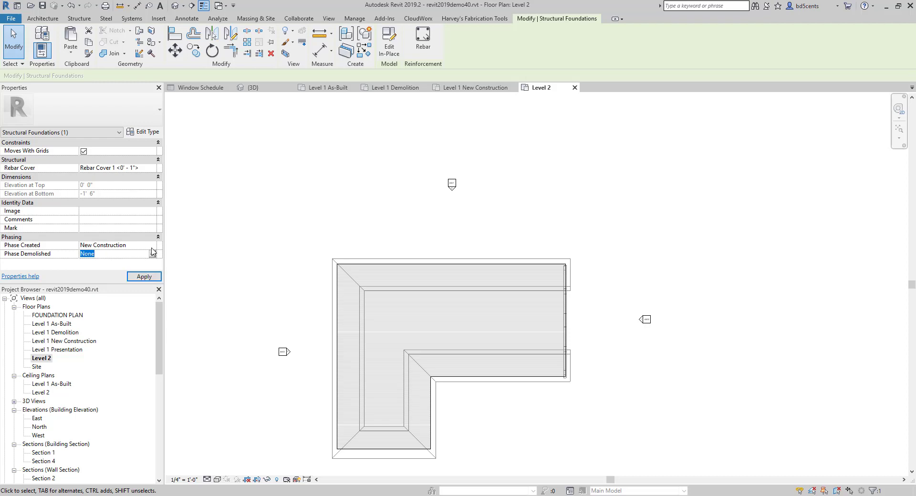
{"action": "left_click", "coordinate": [152, 245]}
{"action": "left_click", "coordinate": [151, 247]}
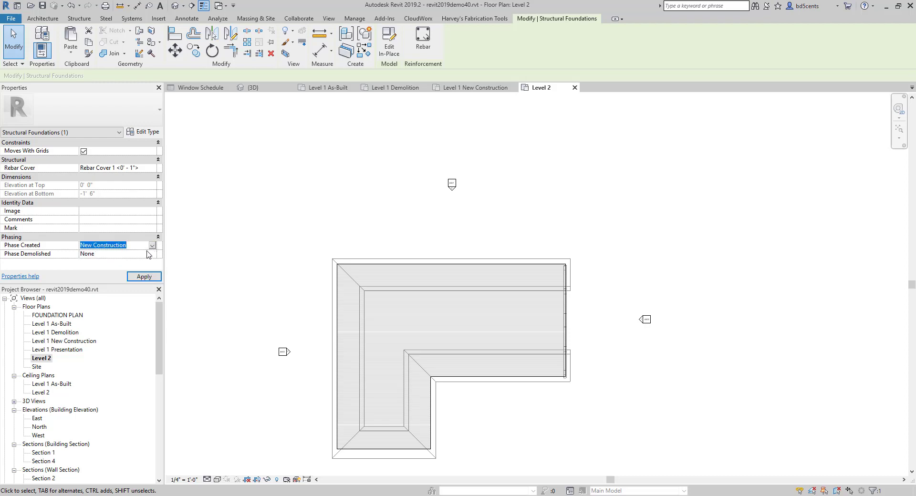
{"action": "left_click", "coordinate": [153, 245]}
{"action": "left_click", "coordinate": [110, 255]}
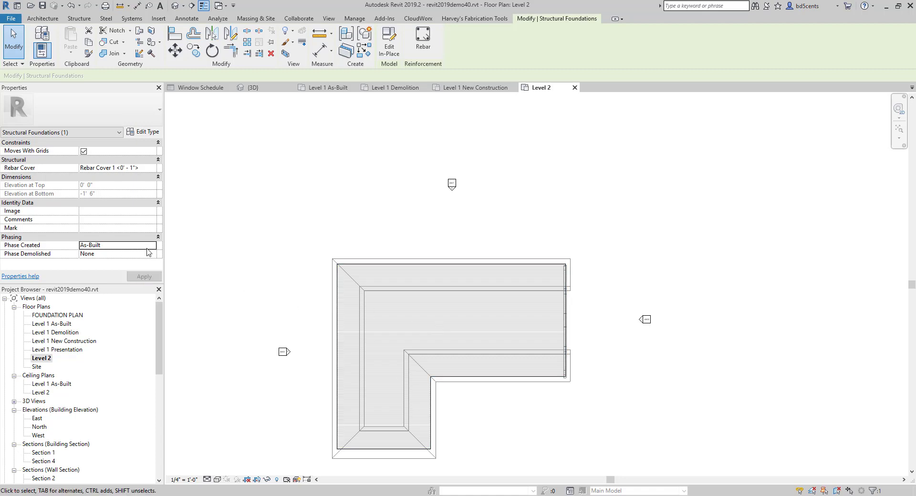
{"action": "left_click", "coordinate": [198, 247]}
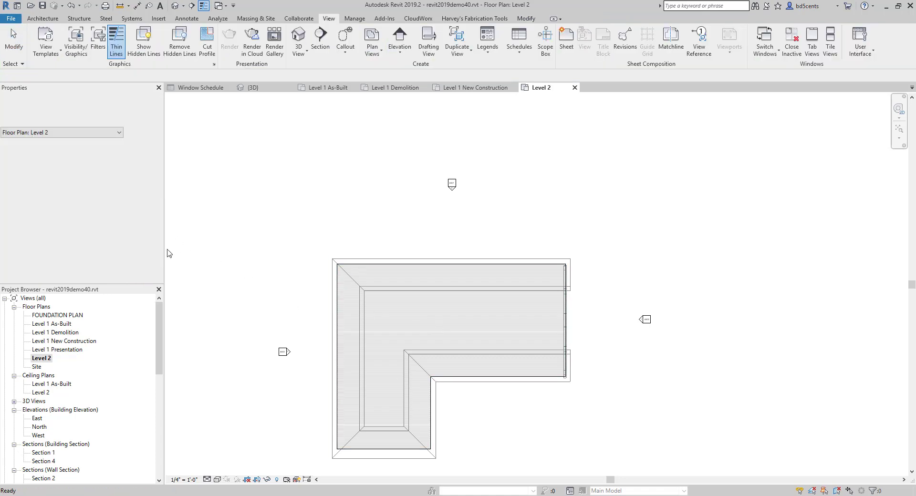
Step: Set the Level 2 plan's phase filter to Show Complete and its phase to New Construction
{"action": "scroll", "coordinate": [118, 237], "scroll_direction": "down", "scroll_amount": 5}
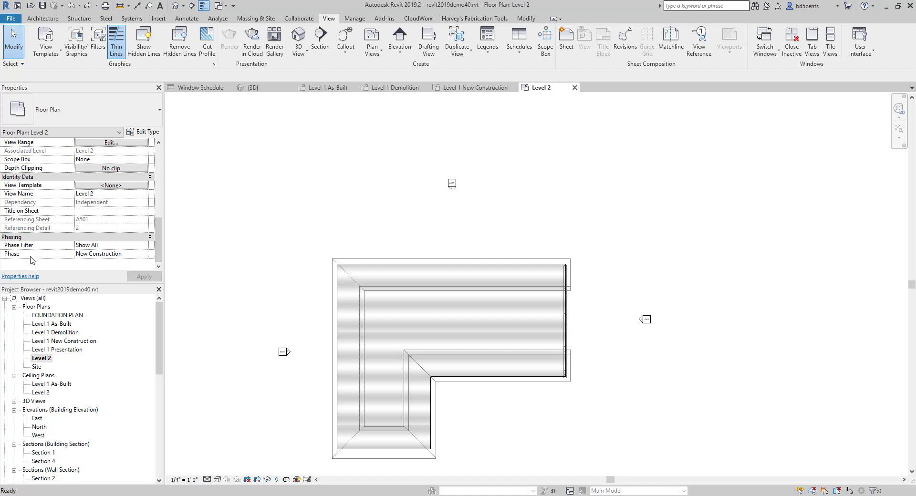
{"action": "left_click", "coordinate": [143, 256]}
{"action": "left_click", "coordinate": [97, 263]}
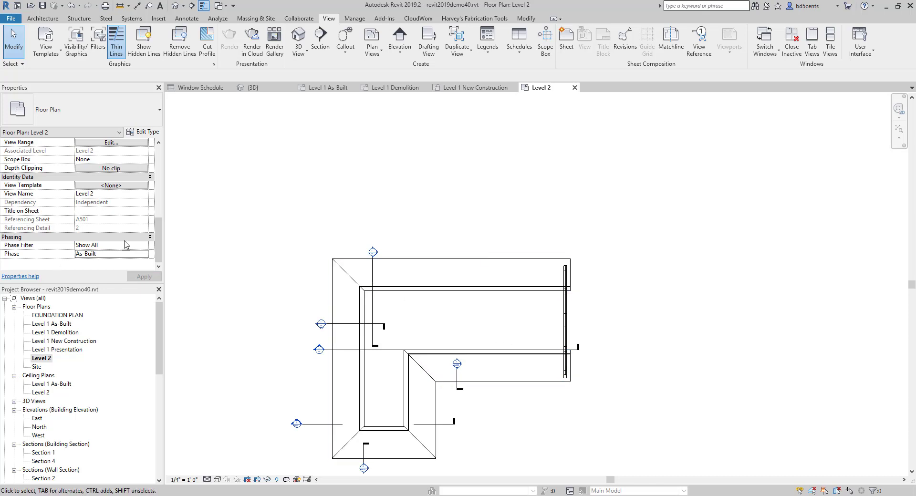
{"action": "left_click", "coordinate": [142, 245]}
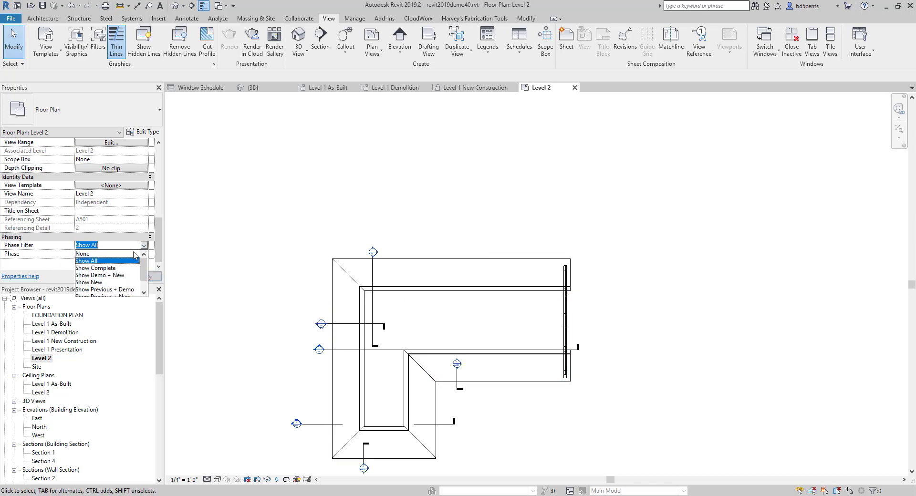
{"action": "left_click", "coordinate": [104, 268]}
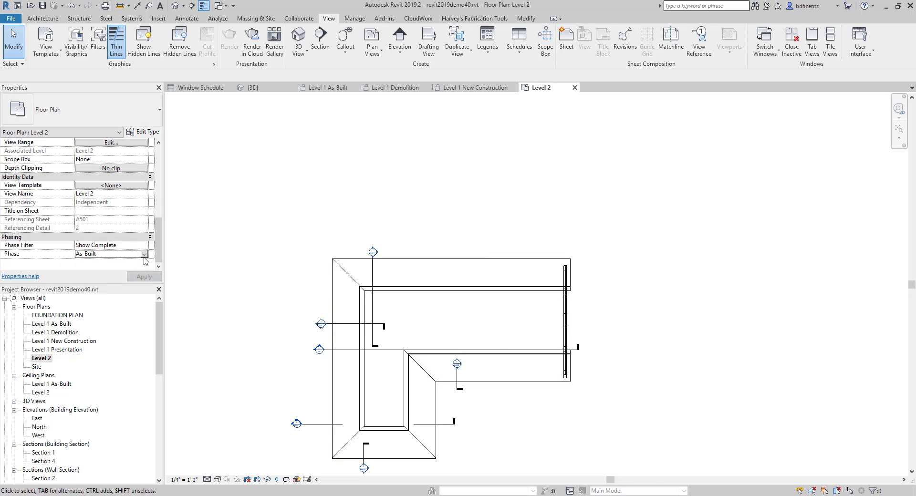
{"action": "left_click", "coordinate": [144, 257]}
{"action": "left_click", "coordinate": [118, 278]}
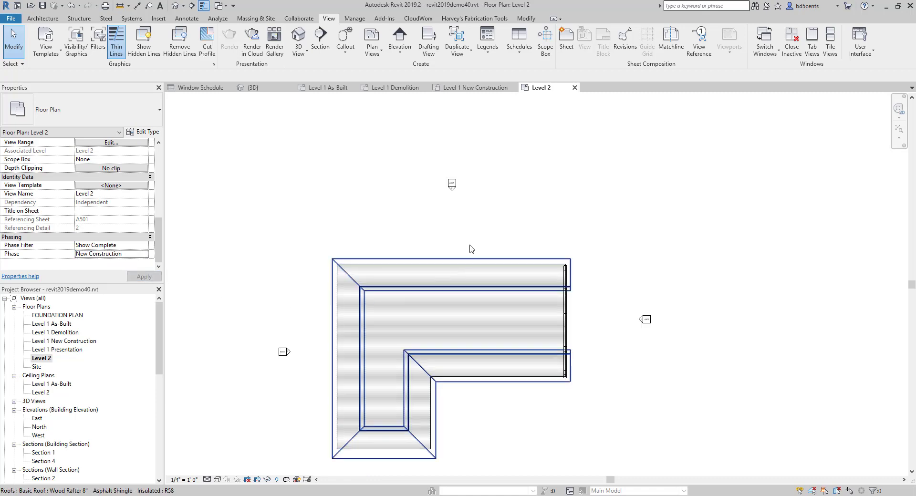
Step: Set the view depth level in the Level 2 plan's view range to Unlimited
{"action": "middle_click_drag", "start_coordinate": [482, 263], "coordinate": [412, 227]}
{"action": "scroll", "coordinate": [375, 262], "scroll_direction": "down", "scroll_amount": 1}
{"action": "scroll", "coordinate": [90, 196], "scroll_direction": "up", "scroll_amount": 5}
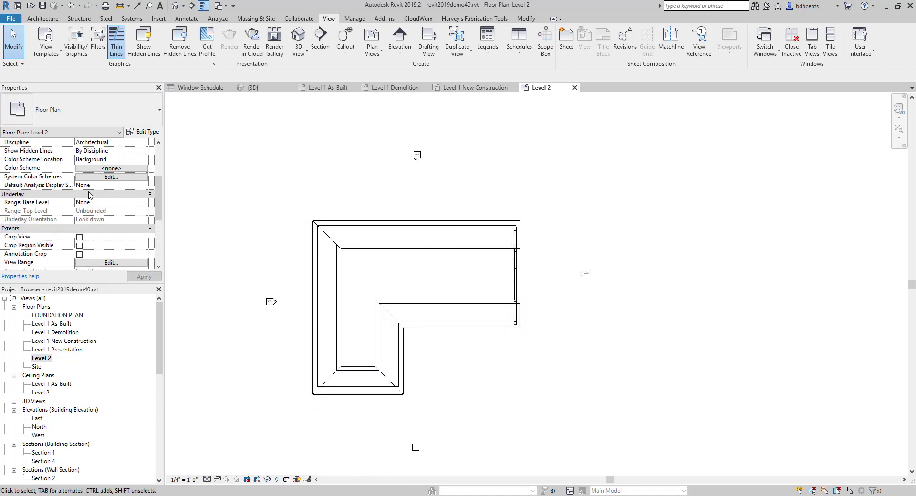
{"action": "scroll", "coordinate": [107, 213], "scroll_direction": "down", "scroll_amount": 5}
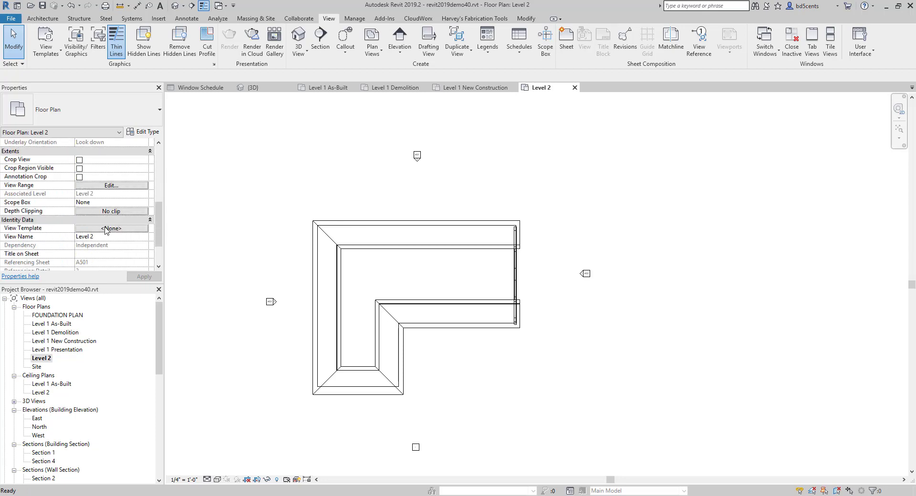
{"action": "left_click", "coordinate": [111, 187]}
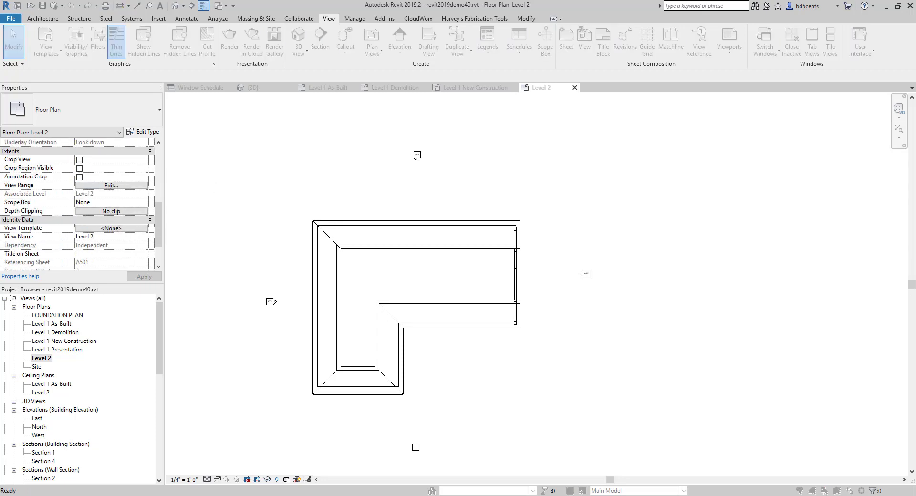
{"action": "left_click_drag", "start_coordinate": [394, 157], "coordinate": [432, 156]}
{"action": "left_click", "coordinate": [377, 244]}
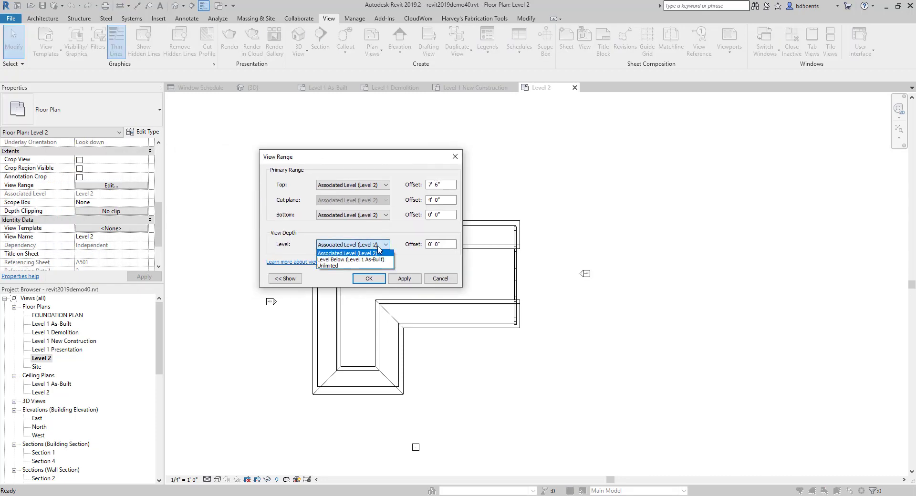
{"action": "left_click", "coordinate": [356, 266]}
{"action": "left_click", "coordinate": [404, 278]}
{"action": "left_click", "coordinate": [369, 279]}
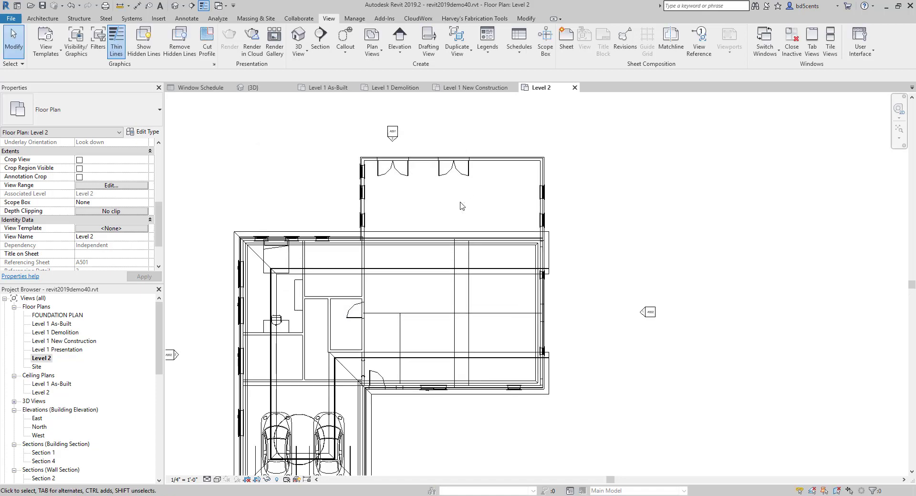
Step: Set the view depth level in the Level 2 plan's view range to Level Below (Level 1 As-Built)
{"action": "middle_click_drag", "start_coordinate": [461, 202], "coordinate": [433, 221]}
{"action": "scroll", "coordinate": [433, 222], "scroll_direction": "up", "scroll_amount": 1}
{"action": "scroll", "coordinate": [356, 232], "scroll_direction": "up", "scroll_amount": 1}
{"action": "middle_click_drag", "start_coordinate": [356, 232], "coordinate": [343, 257]}
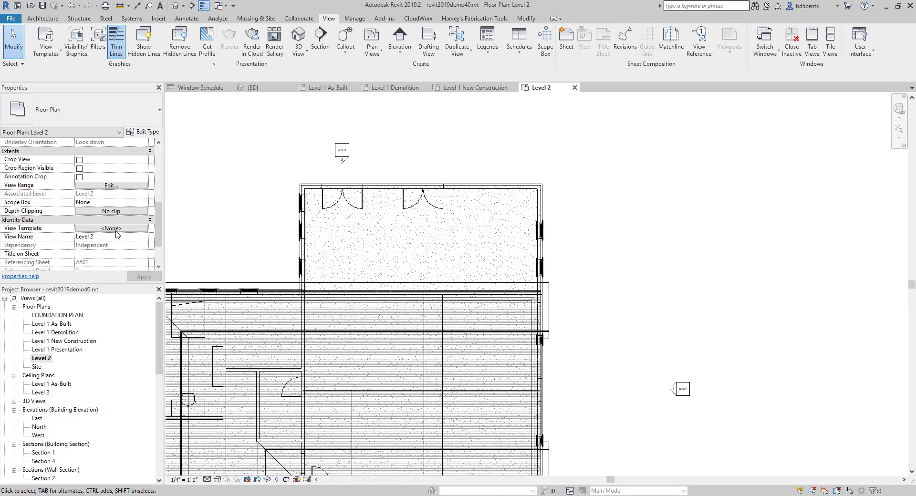
{"action": "left_click", "coordinate": [117, 187]}
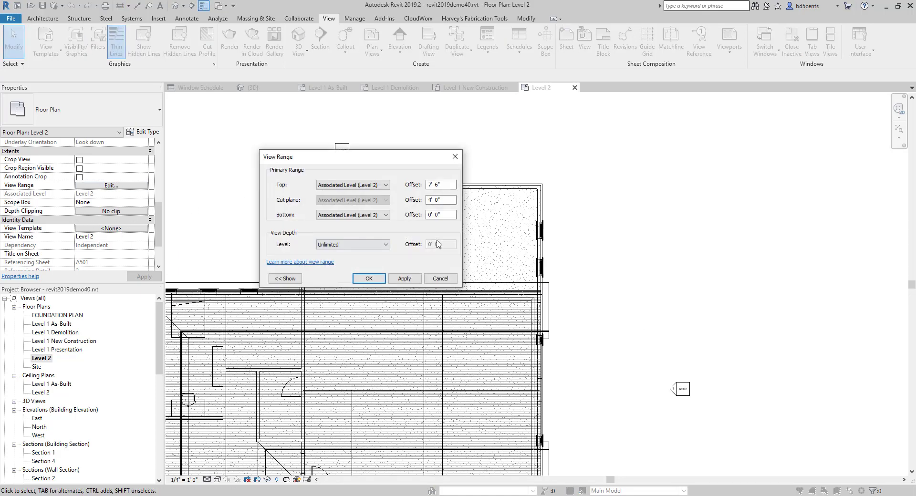
{"action": "left_click", "coordinate": [359, 245]}
{"action": "left_click", "coordinate": [355, 260]}
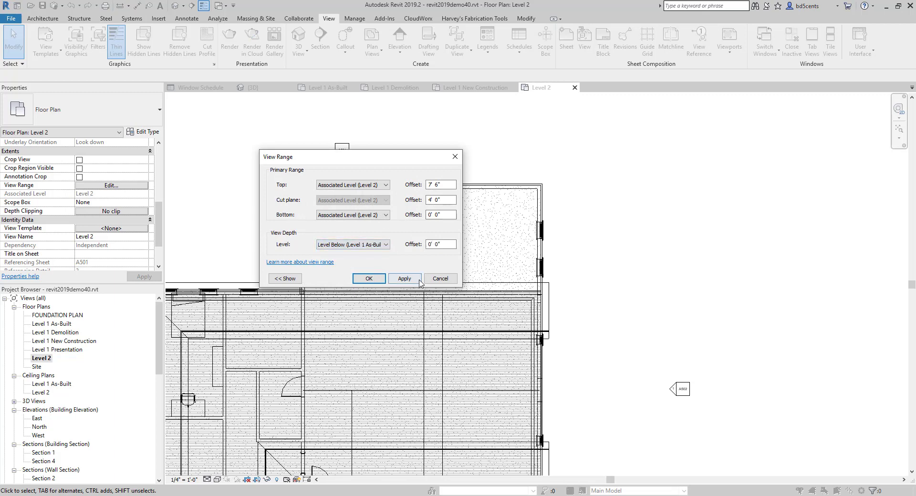
{"action": "left_click", "coordinate": [405, 279]}
{"action": "left_click", "coordinate": [369, 279]}
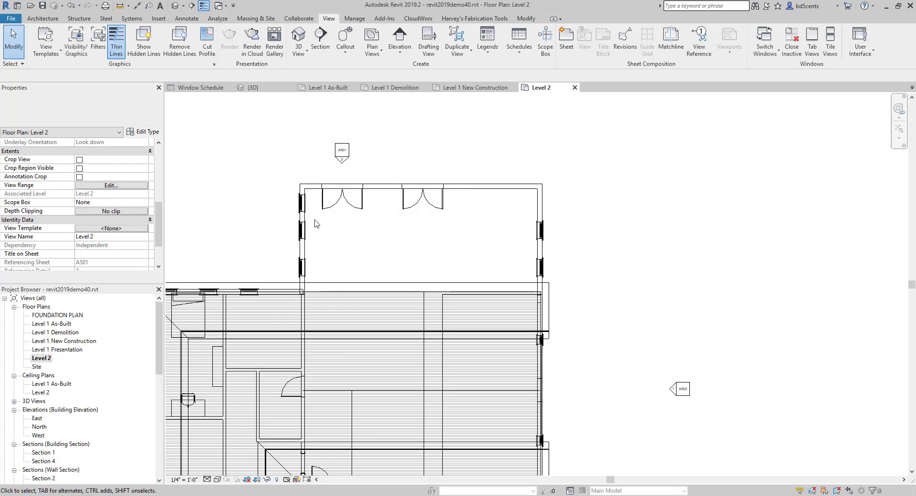
Step: Start a roof by footprint and pick the addition's left, top and right walls as boundary lines with a 1' 0" overhang and no slope
{"action": "scroll", "coordinate": [315, 223], "scroll_direction": "down", "scroll_amount": 2}
{"action": "left_click", "coordinate": [335, 255]}
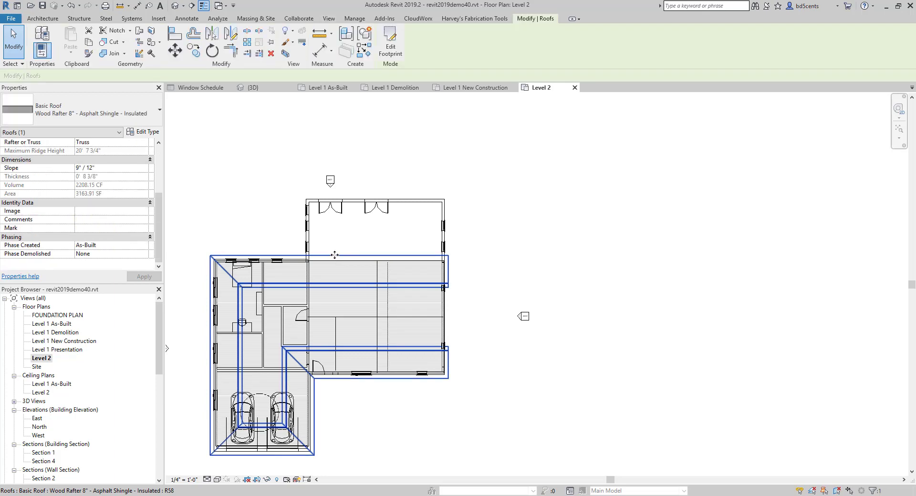
{"action": "left_click", "coordinate": [241, 204]}
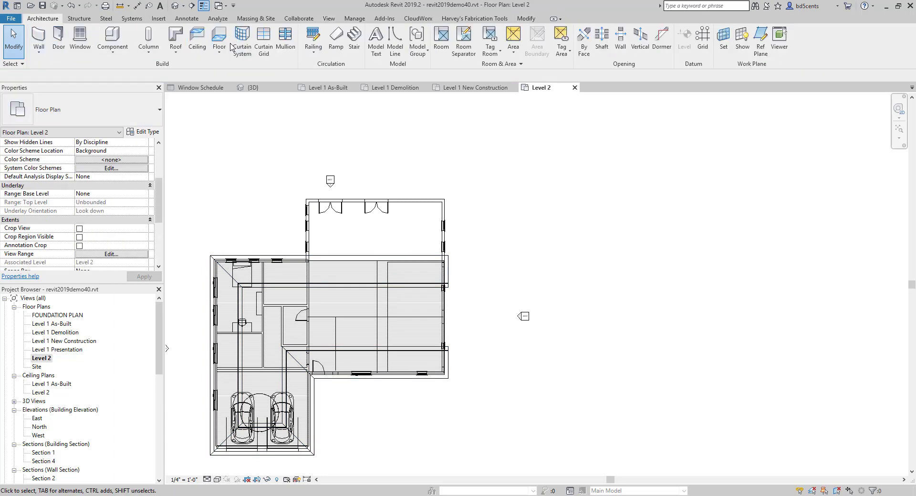
{"action": "left_click", "coordinate": [182, 57]}
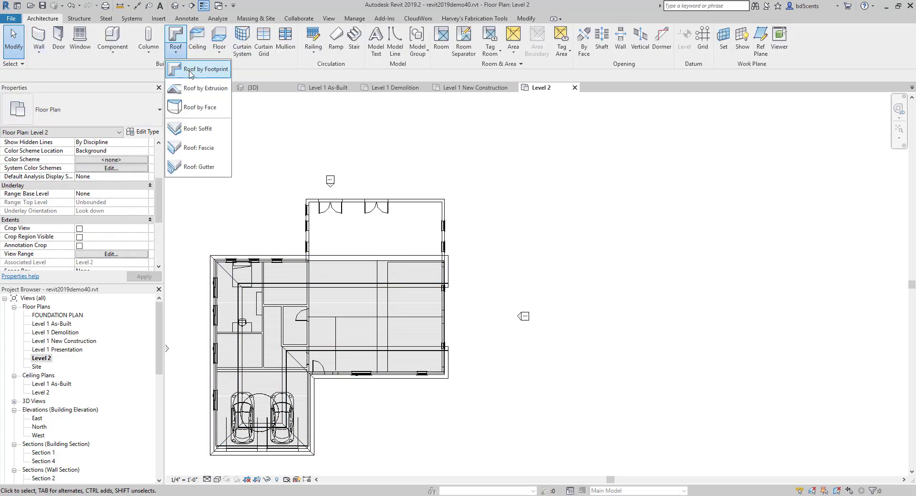
{"action": "left_click", "coordinate": [198, 64]}
{"action": "left_click", "coordinate": [304, 237]}
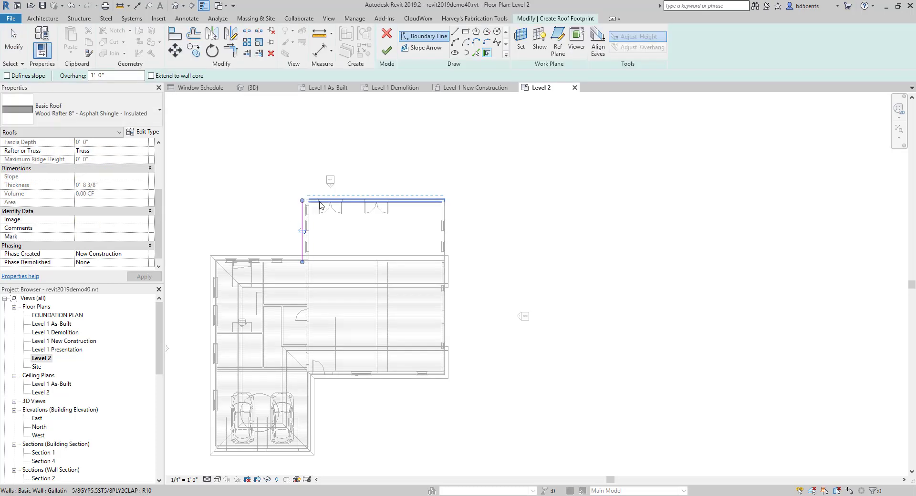
{"action": "left_click", "coordinate": [317, 200]}
{"action": "left_click", "coordinate": [446, 225]}
Step: Close the roof footprint with two angled boundary lines from the side edges' lower ends, meeting in a point over the existing house
{"action": "left_click", "coordinate": [455, 32]}
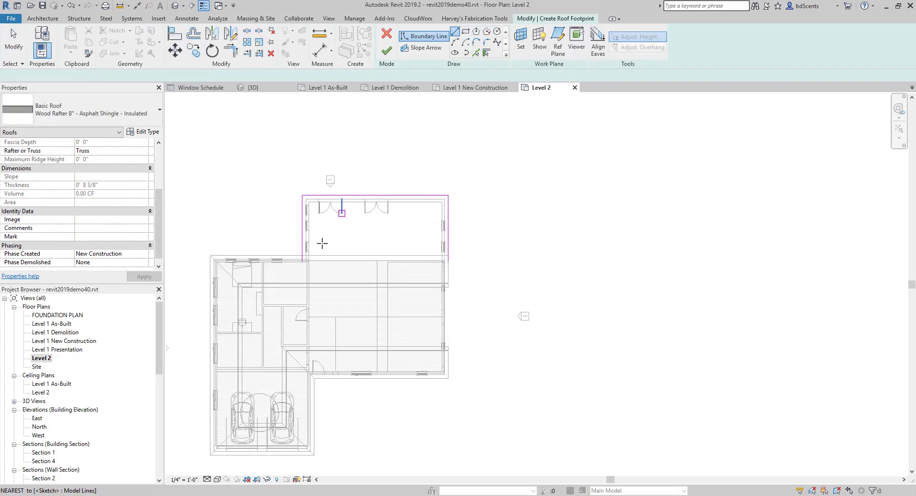
{"action": "left_click", "coordinate": [302, 262]}
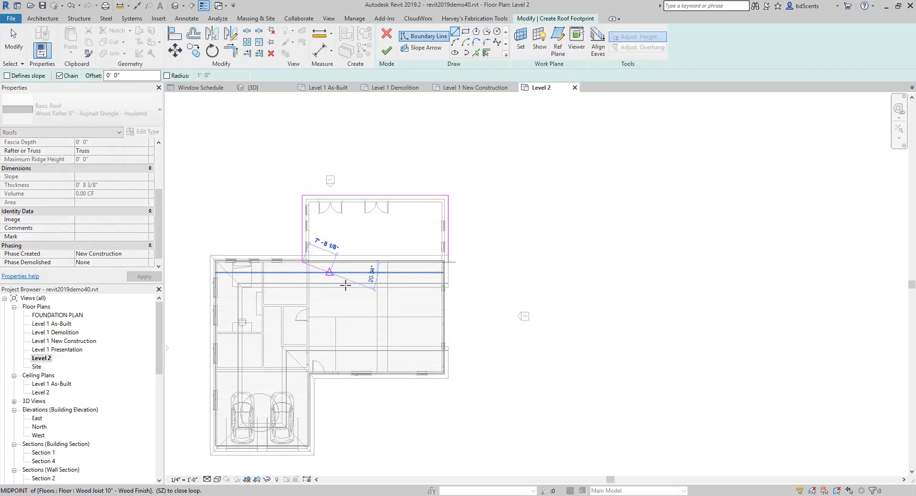
{"action": "left_click", "coordinate": [382, 307]}
{"action": "left_click", "coordinate": [449, 262]}
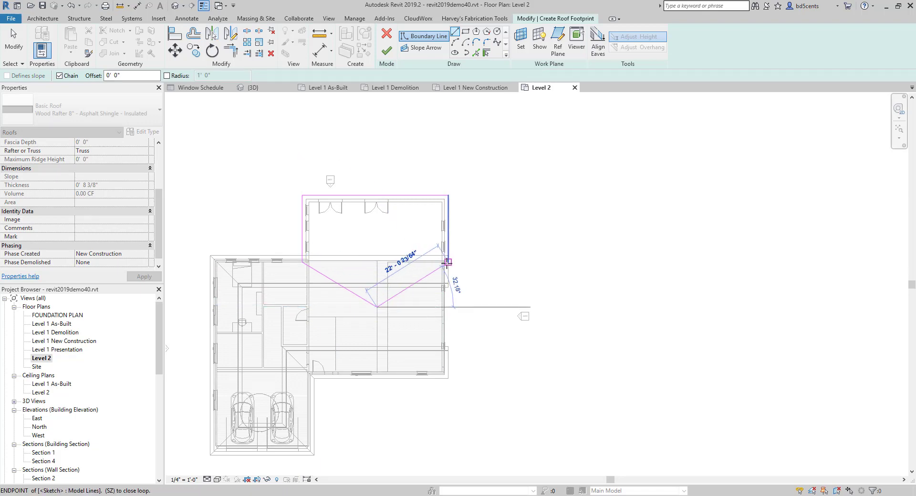
Step: Delete the two angled boundary lines that close the roof footprint over the existing house
{"action": "key", "text": "Escape"}
{"action": "key", "text": "Escape"}
{"action": "scroll", "coordinate": [430, 267], "scroll_direction": "up", "scroll_amount": 2}
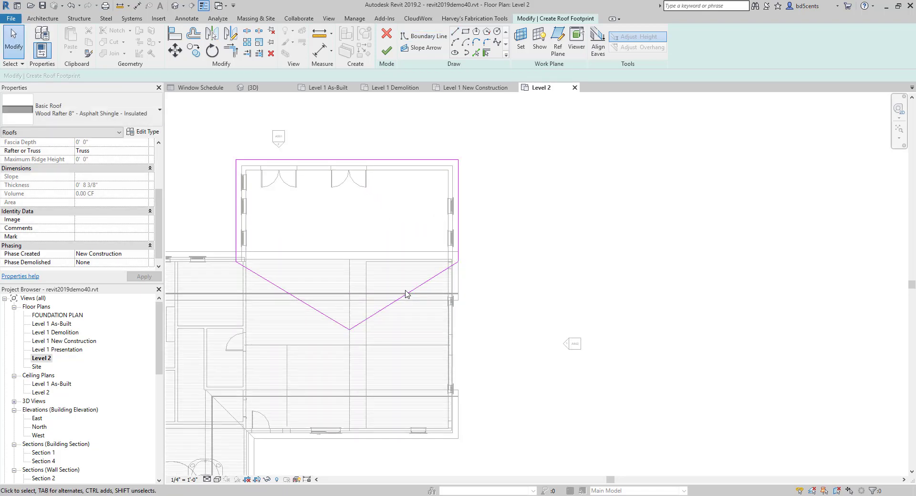
{"action": "left_click", "coordinate": [396, 304]}
{"action": "left_click", "coordinate": [325, 316]}
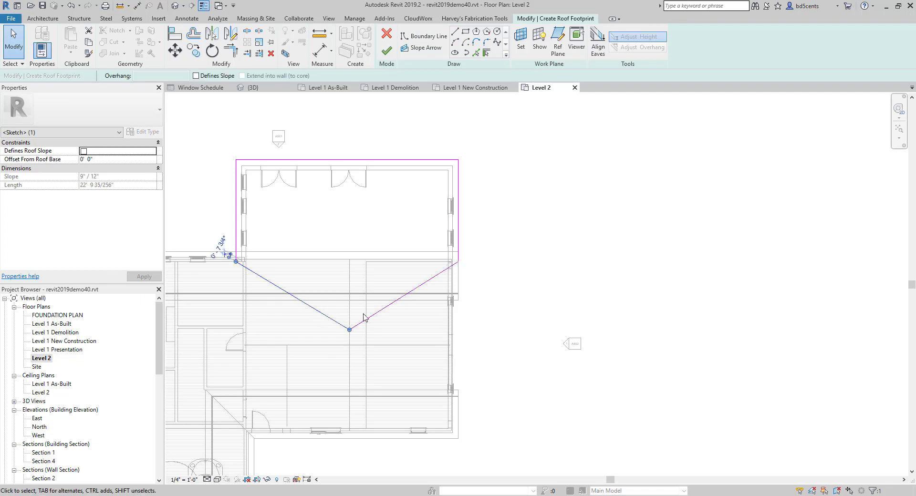
{"action": "left_click", "coordinate": [363, 315]}
{"action": "left_click", "coordinate": [358, 325]}
{"action": "key", "text": "Delete"}
{"action": "left_click", "coordinate": [338, 323]}
{"action": "key", "text": "Delete"}
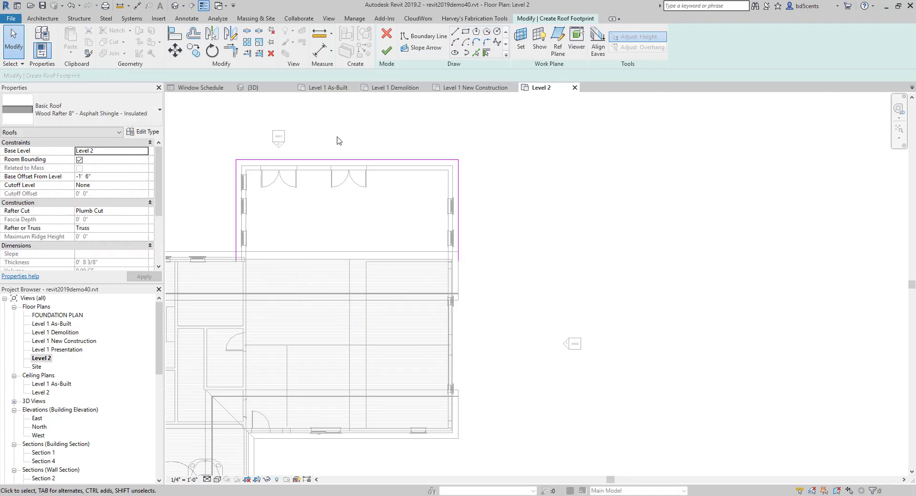
Step: Draw a 45-degree roof boundary line from the right edge's lower end diagonally inward over the existing house
{"action": "scroll", "coordinate": [328, 219], "scroll_direction": "down", "scroll_amount": 2}
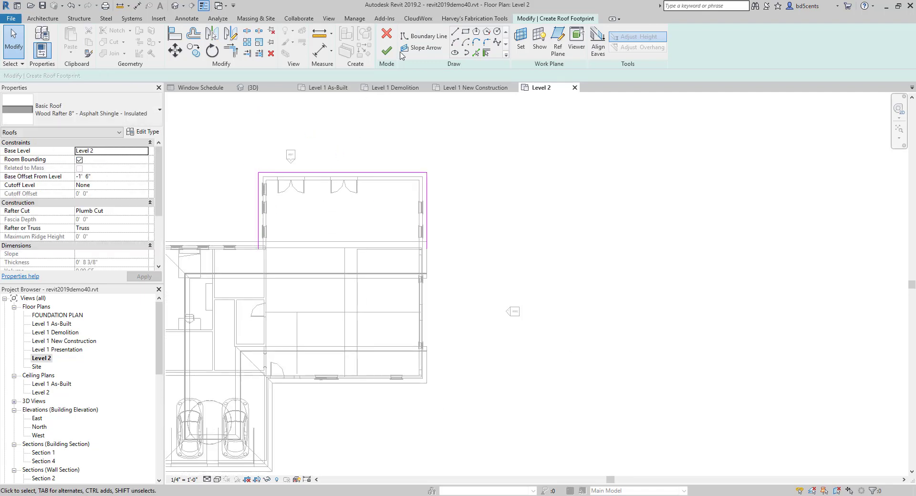
{"action": "left_click", "coordinate": [456, 32]}
{"action": "left_click", "coordinate": [426, 243]}
{"action": "scroll", "coordinate": [386, 286], "scroll_direction": "up", "scroll_amount": 2}
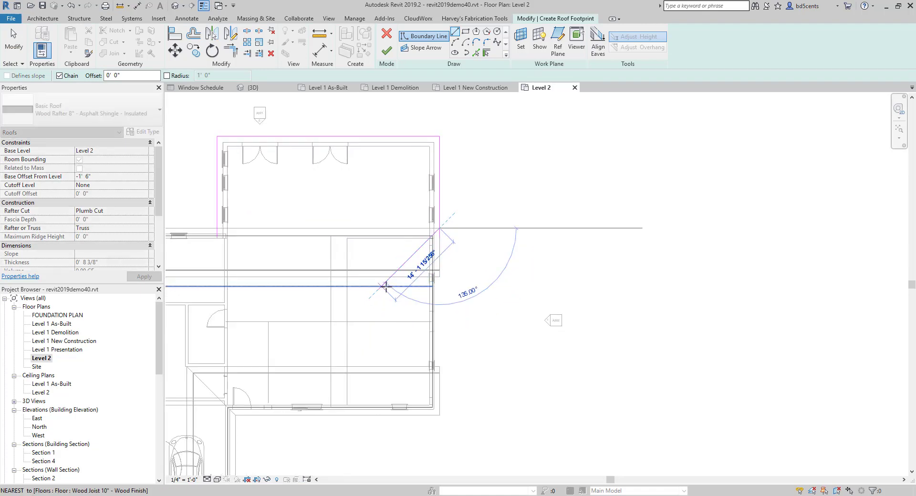
{"action": "left_click", "coordinate": [372, 296]}
{"action": "key", "text": "Escape"}
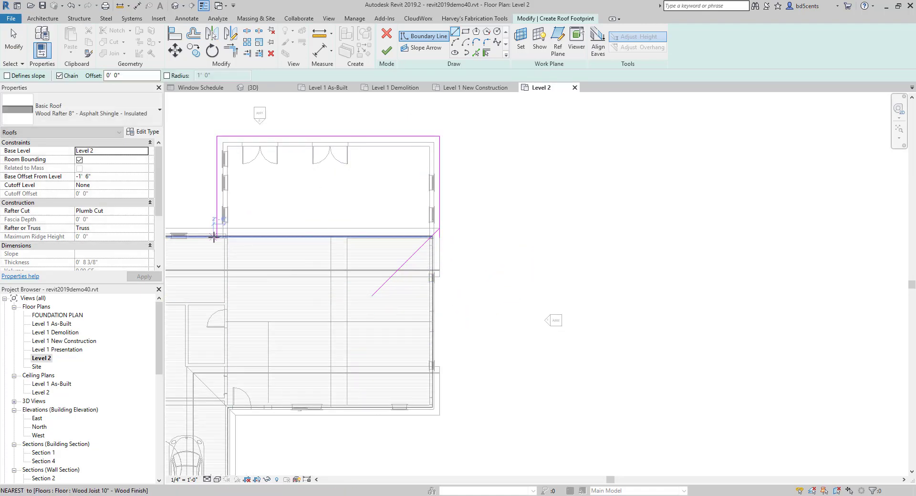
Step: Draw a matching 45-degree boundary line from the left edge's lower end and trim both diagonals to a point
{"action": "left_click", "coordinate": [214, 237]}
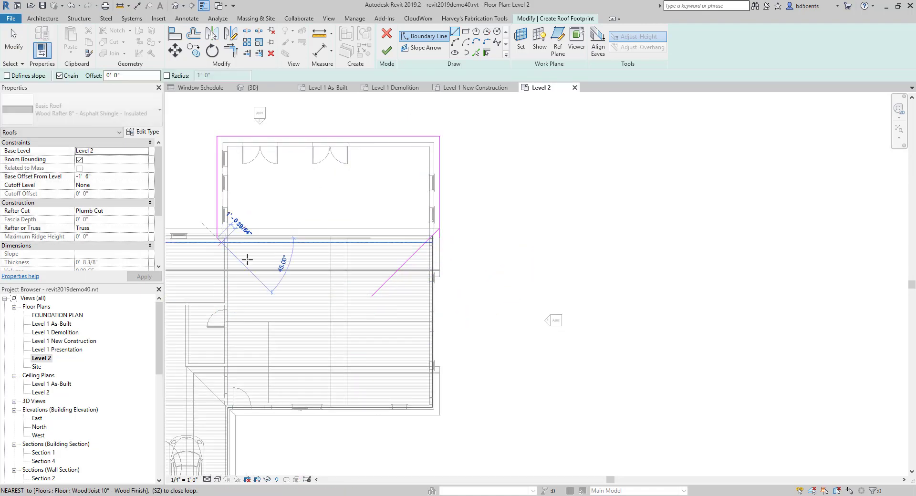
{"action": "left_click", "coordinate": [300, 296]}
{"action": "key", "text": "Escape"}
{"action": "key", "text": "Escape"}
{"action": "key", "text": "t"}
{"action": "key", "text": "r"}
{"action": "left_click", "coordinate": [255, 275]}
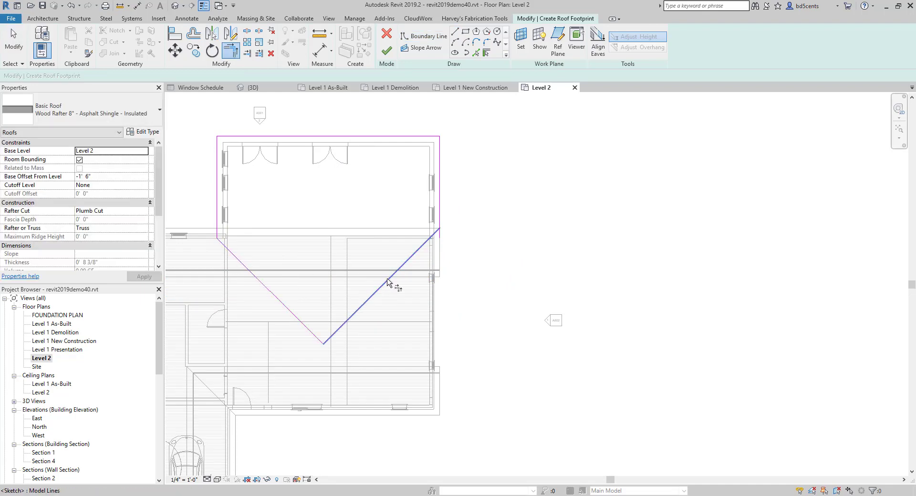
{"action": "key", "text": "Escape"}
{"action": "scroll", "coordinate": [389, 255], "scroll_direction": "down", "scroll_amount": 3}
{"action": "middle_click_drag", "start_coordinate": [364, 222], "coordinate": [355, 245]}
{"action": "scroll", "coordinate": [354, 243], "scroll_direction": "up", "scroll_amount": 2}
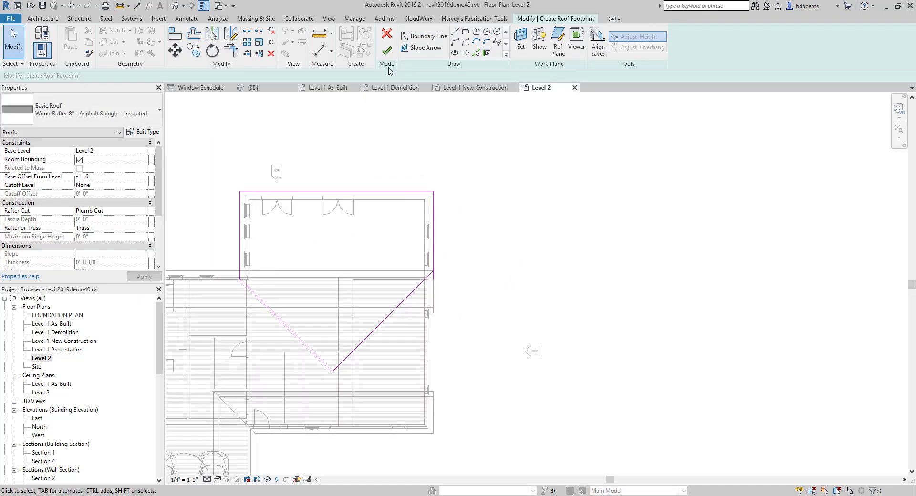
Step: Make the left and right roof boundary lines slope-defining
{"action": "scroll", "coordinate": [81, 182], "scroll_direction": "down", "scroll_amount": 3}
{"action": "scroll", "coordinate": [90, 207], "scroll_direction": "up", "scroll_amount": 3}
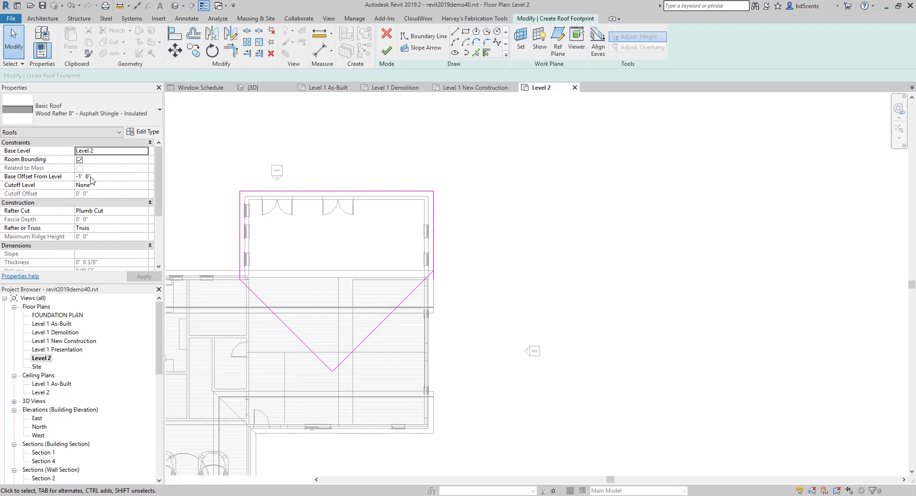
{"action": "left_click", "coordinate": [52, 178]}
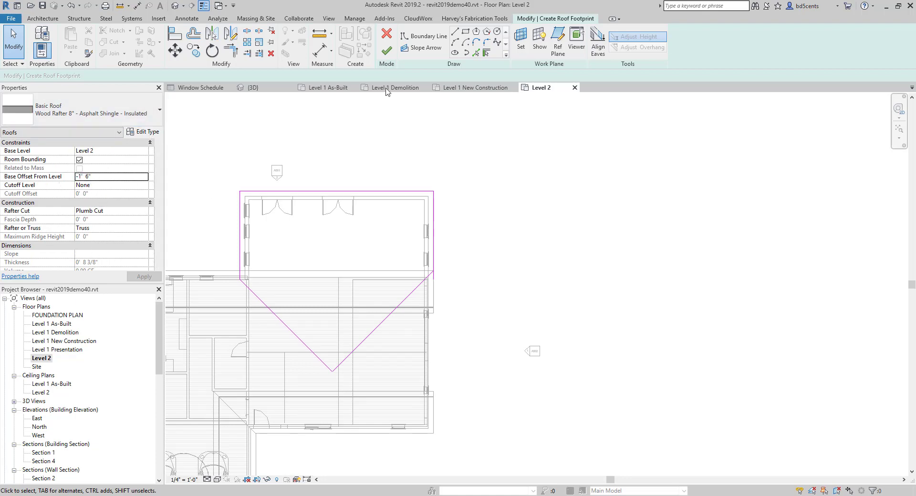
{"action": "left_click", "coordinate": [241, 226]}
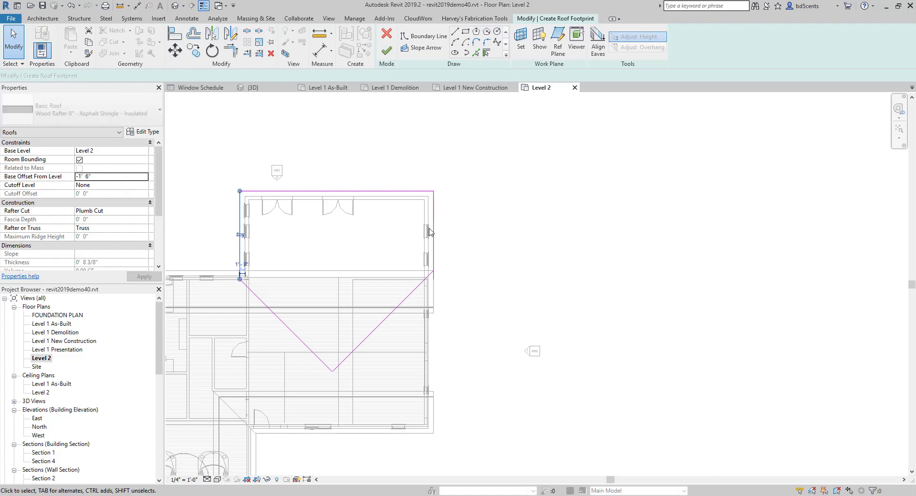
{"action": "left_click", "coordinate": [434, 230], "text": "ctrl"}
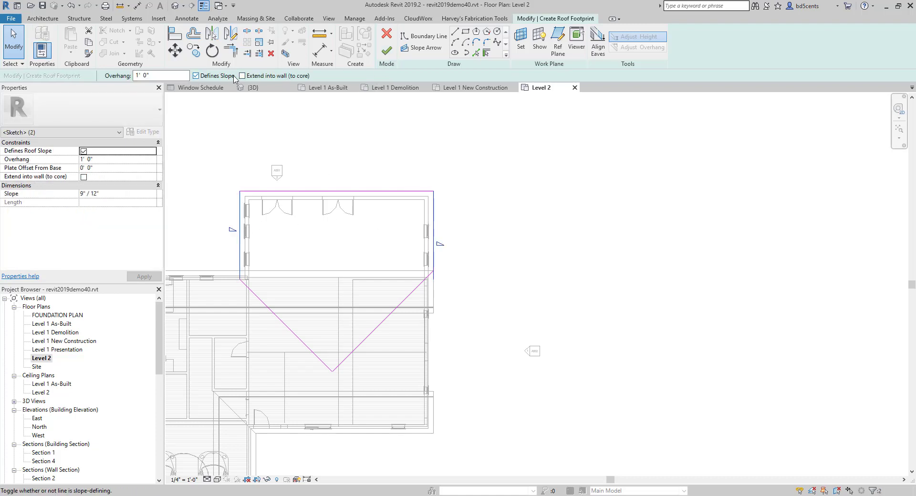
Step: Trim the right boundary line to the diagonal line's end and finish the roof footprint
{"action": "left_click", "coordinate": [387, 51]}
{"action": "left_click", "coordinate": [850, 484]}
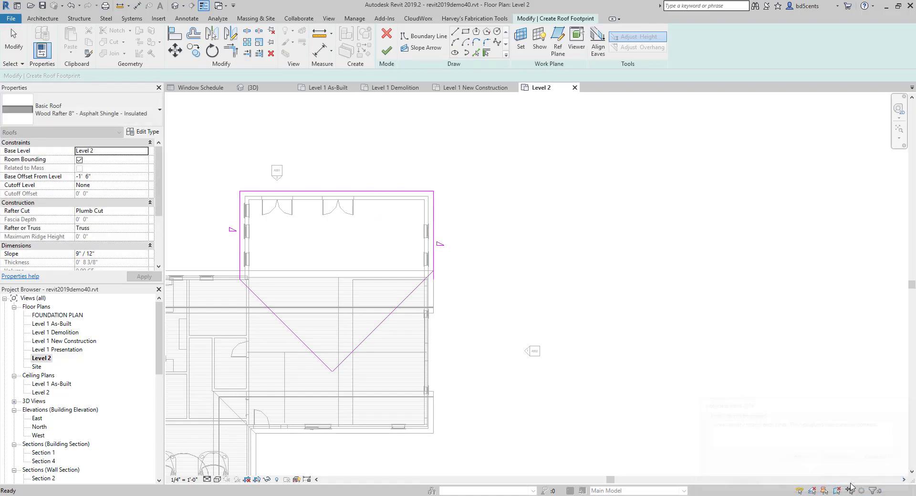
{"action": "scroll", "coordinate": [444, 284], "scroll_direction": "up", "scroll_amount": 1}
{"action": "key", "text": "t"}
{"action": "key", "text": "r"}
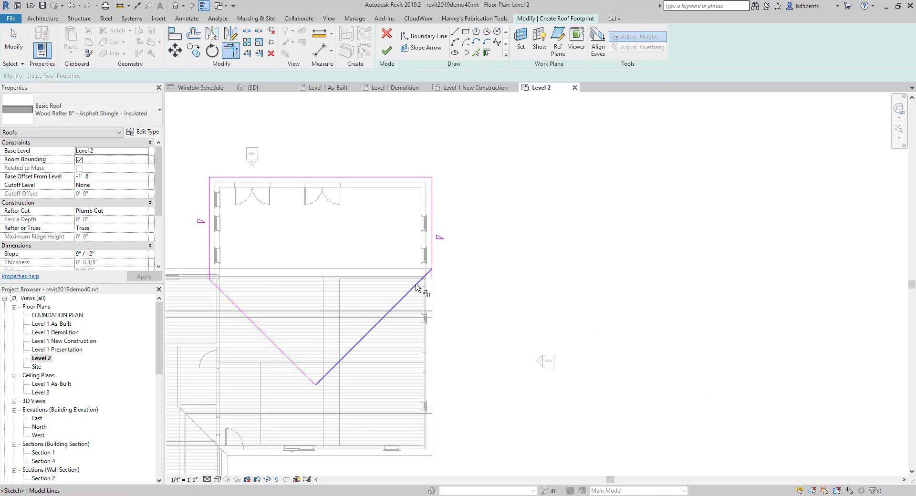
{"action": "left_click", "coordinate": [431, 262]}
{"action": "key", "text": "Escape"}
{"action": "left_click", "coordinate": [388, 51]}
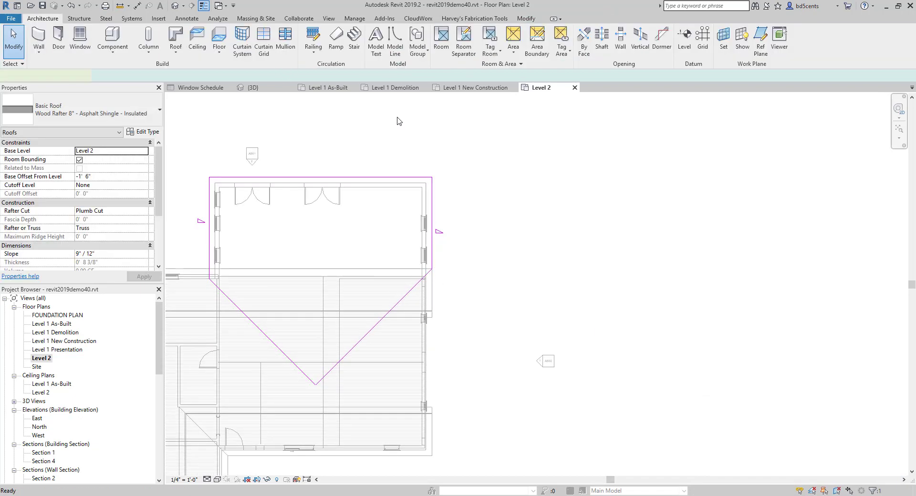
{"action": "left_click", "coordinate": [404, 164]}
Step: Show the model in 3D and set the new roof's slope to 6" / 12"
{"action": "left_click", "coordinate": [329, 19]}
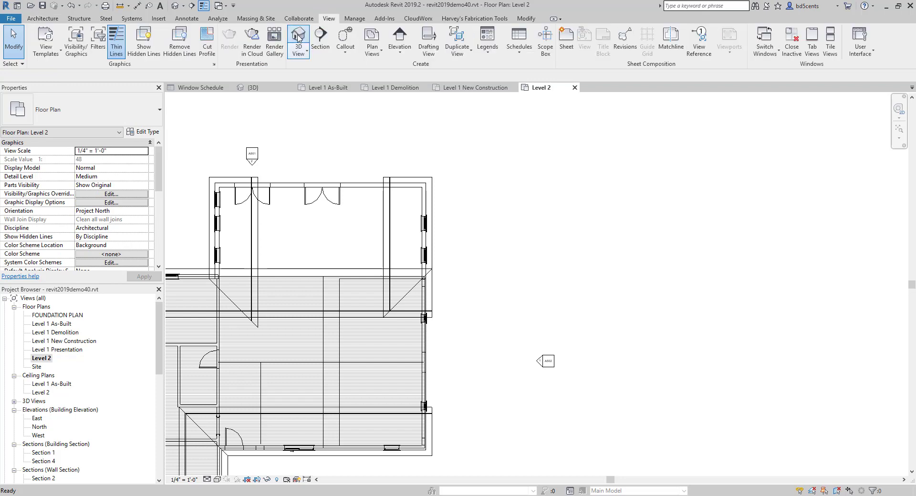
{"action": "left_click", "coordinate": [298, 37]}
{"action": "middle_click_drag", "start_coordinate": [431, 231], "coordinate": [506, 197], "text": "shift"}
{"action": "left_click", "coordinate": [486, 147]}
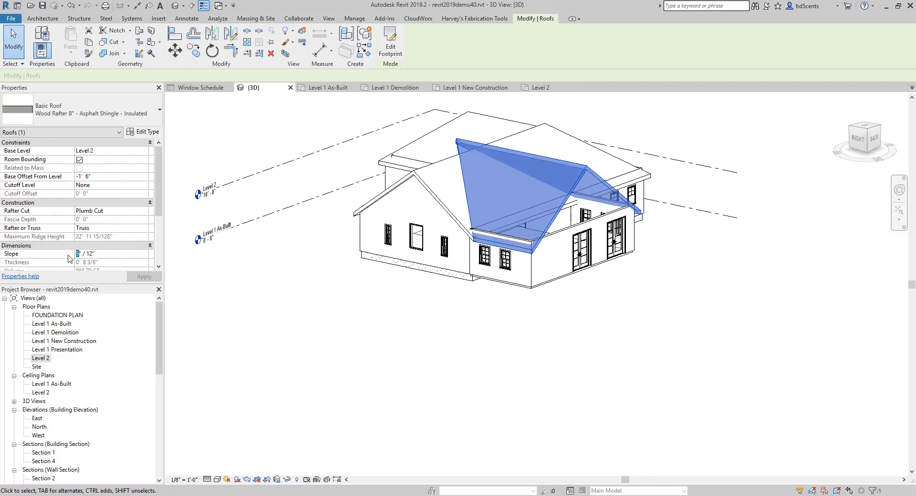
{"action": "type", "text": "6"}
{"action": "key", "text": "Escape"}
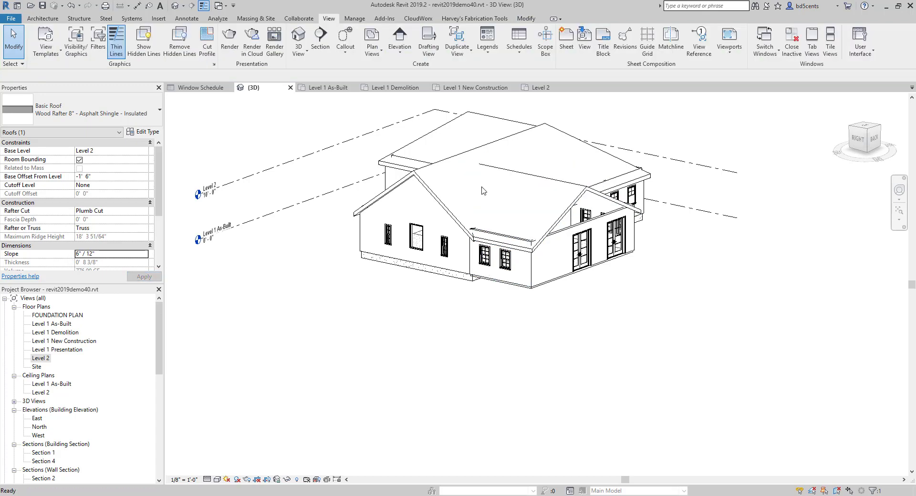
{"action": "left_click", "coordinate": [483, 191]}
{"action": "scroll", "coordinate": [492, 177], "scroll_direction": "up", "scroll_amount": 3}
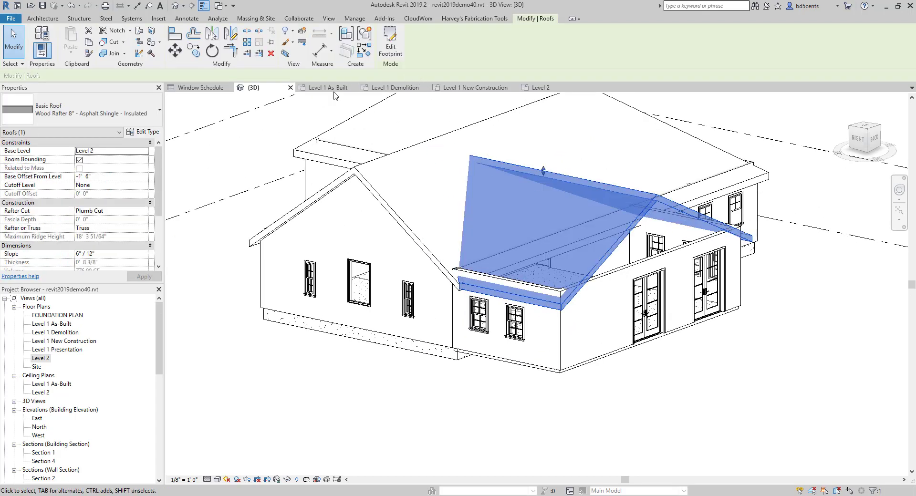
{"action": "left_click", "coordinate": [387, 46]}
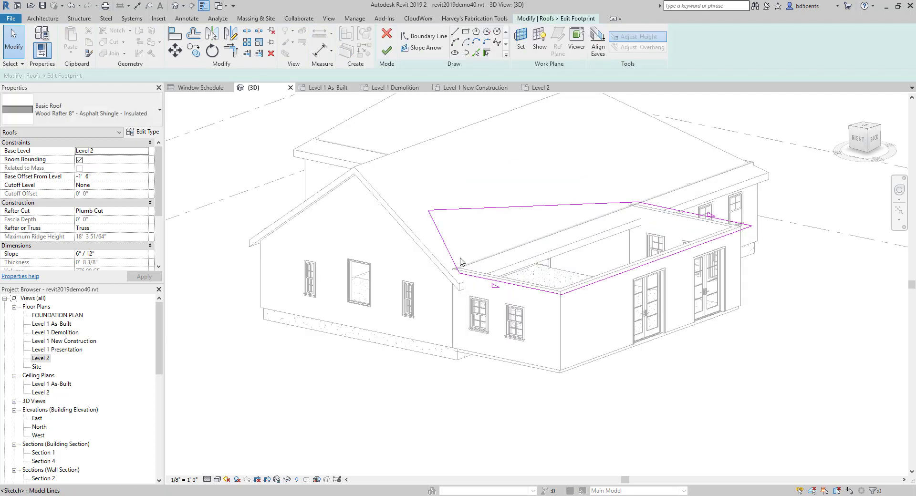
{"action": "scroll", "coordinate": [492, 225], "scroll_direction": "down", "scroll_amount": 3}
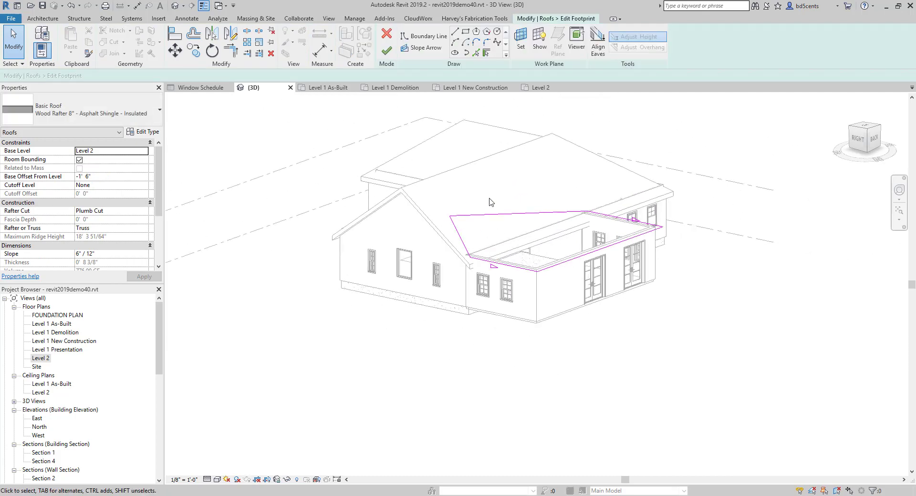
{"action": "left_click", "coordinate": [387, 40]}
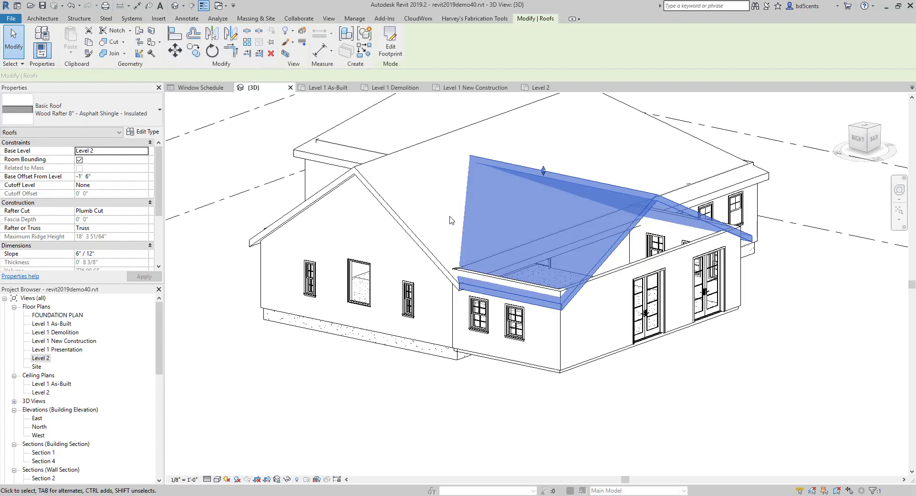
{"action": "scroll", "coordinate": [476, 170], "scroll_direction": "up", "scroll_amount": 4}
{"action": "key", "text": "Escape"}
Step: Join the geometry of the addition's roof with the existing house roof
{"action": "scroll", "coordinate": [473, 166], "scroll_direction": "up", "scroll_amount": 2}
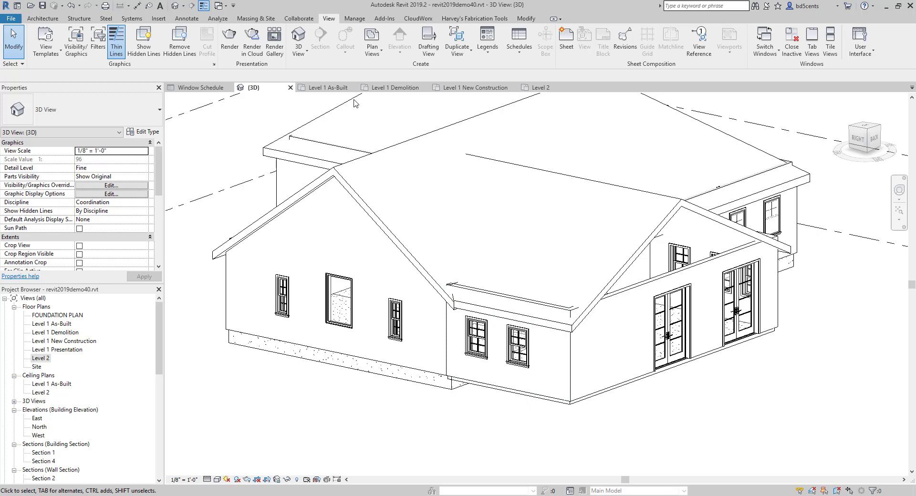
{"action": "scroll", "coordinate": [450, 168], "scroll_direction": "up", "scroll_amount": 3}
{"action": "left_click", "coordinate": [469, 154]}
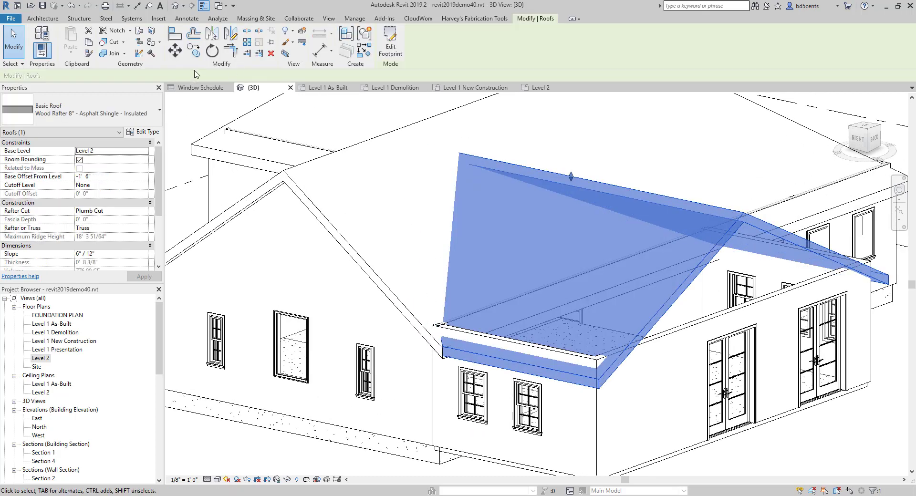
{"action": "left_click", "coordinate": [117, 56]}
{"action": "left_click", "coordinate": [473, 160]}
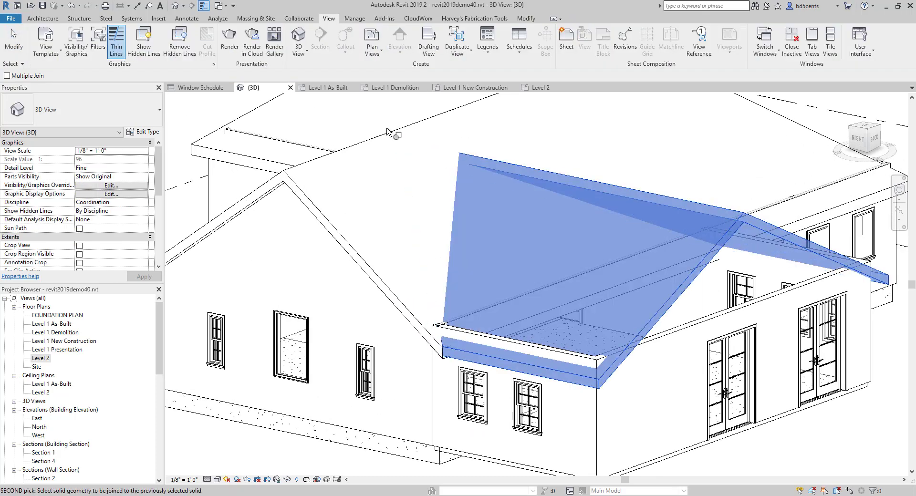
{"action": "left_click", "coordinate": [398, 137]}
{"action": "scroll", "coordinate": [484, 187], "scroll_direction": "down", "scroll_amount": 3}
{"action": "scroll", "coordinate": [484, 187], "scroll_direction": "down", "scroll_amount": 3}
{"action": "key", "text": "Escape"}
{"action": "middle_click_drag", "start_coordinate": [465, 184], "coordinate": [442, 201], "text": "shift"}
{"action": "scroll", "coordinate": [461, 282], "scroll_direction": "up", "scroll_amount": 3}
{"action": "left_click", "coordinate": [476, 249]}
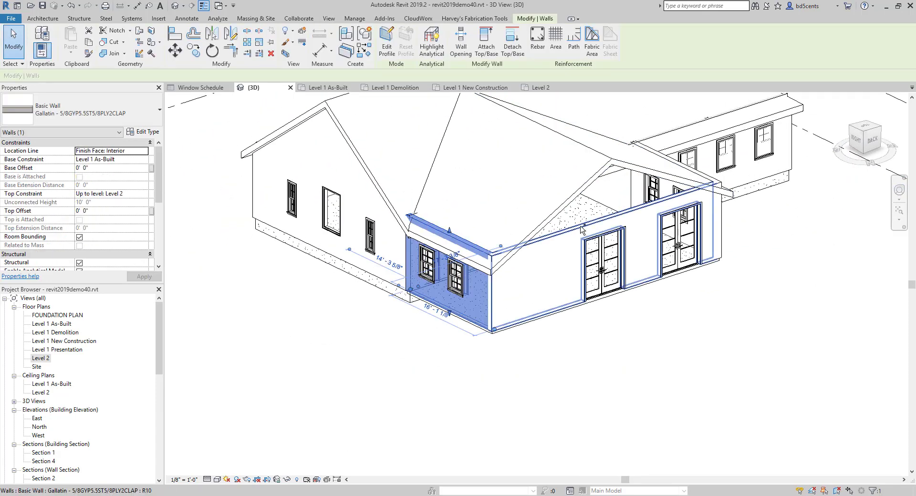
{"action": "left_click", "coordinate": [712, 180], "text": "ctrl"}
{"action": "left_click", "coordinate": [717, 189], "text": "ctrl"}
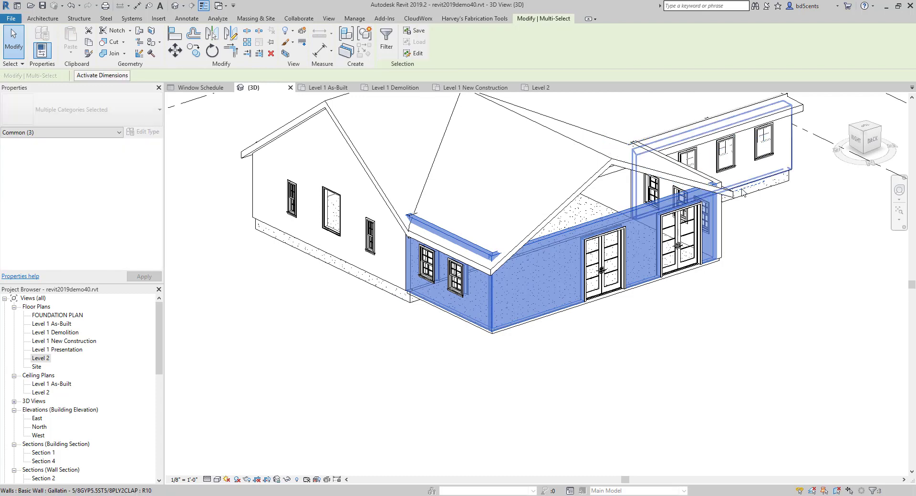
{"action": "key", "text": "Escape"}
Step: Try to attach the tops of the addition's walls to the new roof
{"action": "middle_click_drag", "start_coordinate": [721, 210], "coordinate": [500, 245], "text": "shift"}
{"action": "left_click", "coordinate": [440, 248]}
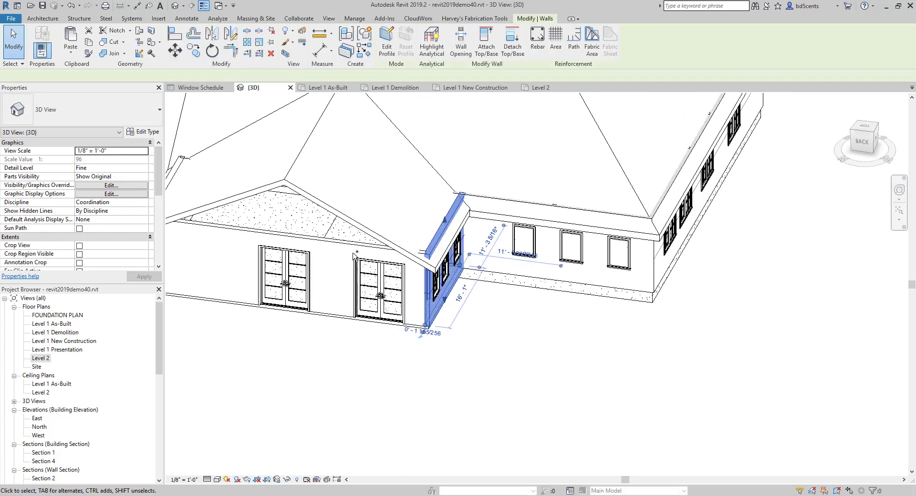
{"action": "left_click", "coordinate": [420, 277], "text": "ctrl"}
{"action": "middle_click_drag", "start_coordinate": [420, 277], "coordinate": [450, 231], "text": "shift"}
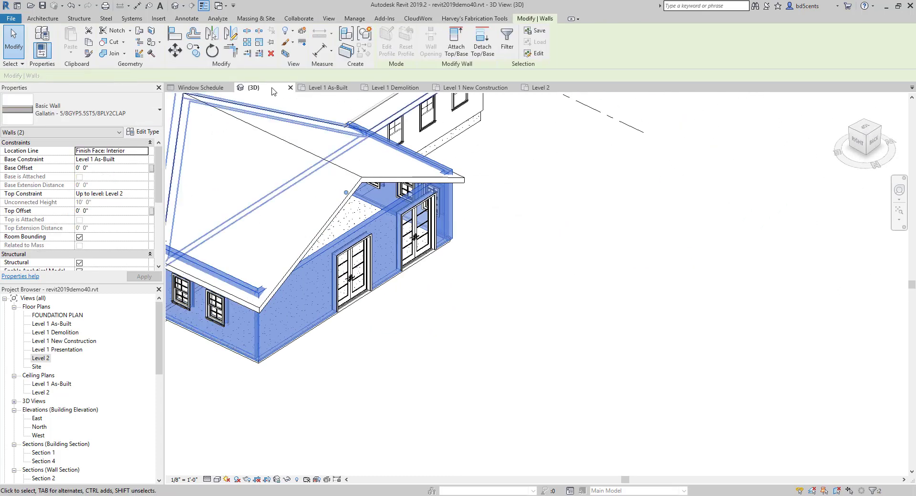
{"action": "left_click", "coordinate": [456, 42]}
{"action": "left_click", "coordinate": [341, 176]}
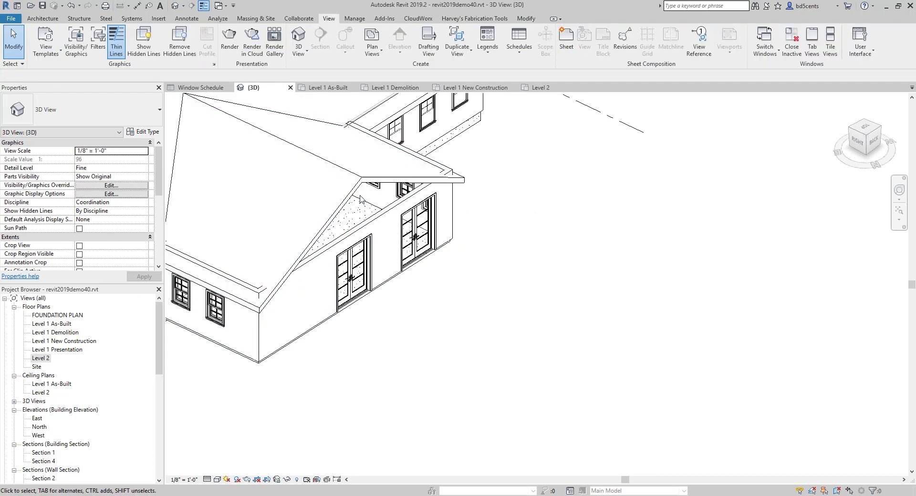
Step: Attach the tops of the addition's gable wall and two side walls to the new roof, unjoining the conflicting elements
{"action": "left_click", "coordinate": [318, 255], "text": "ctrl"}
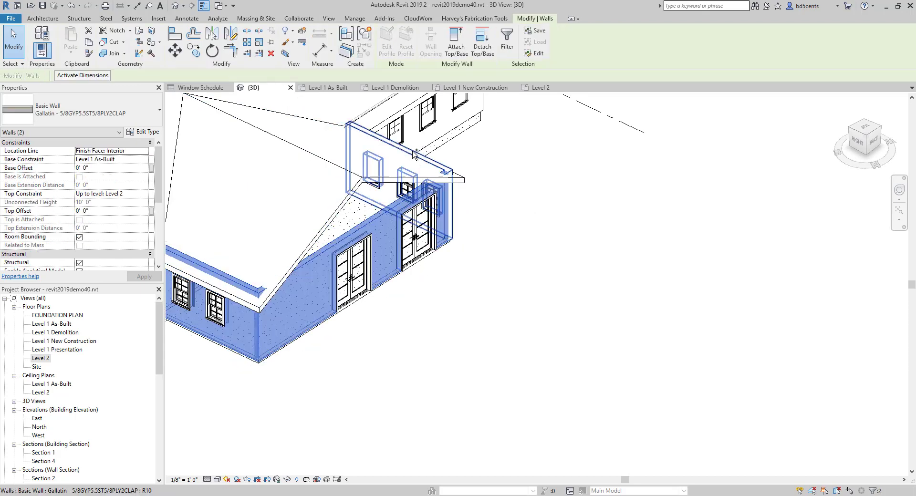
{"action": "left_click", "coordinate": [386, 196], "text": "ctrl"}
{"action": "left_click", "coordinate": [456, 43]}
{"action": "left_click", "coordinate": [333, 161]}
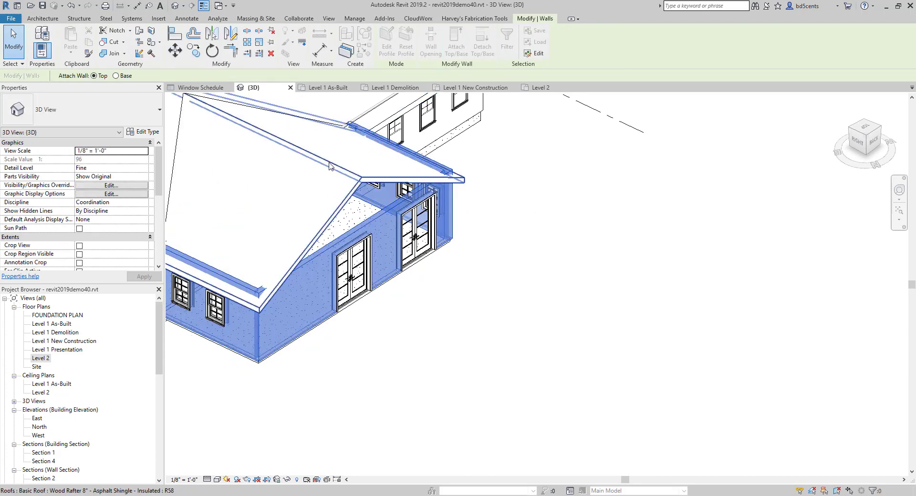
{"action": "scroll", "coordinate": [467, 320], "scroll_direction": "down", "scroll_amount": 3}
{"action": "left_click", "coordinate": [732, 484]}
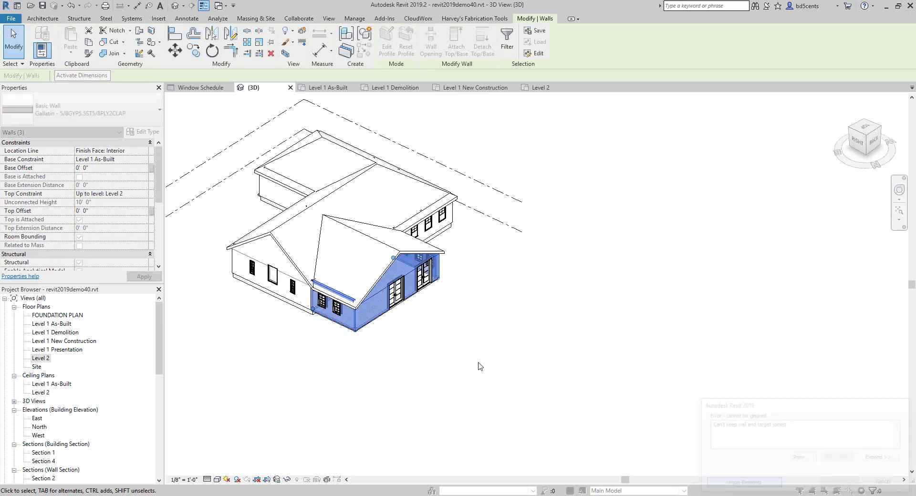
{"action": "left_click", "coordinate": [478, 367]}
Step: Try to attach the top of the addition's two-window side wall to the addition's roof
{"action": "scroll", "coordinate": [319, 291], "scroll_direction": "up", "scroll_amount": 3}
{"action": "left_click", "coordinate": [340, 281]}
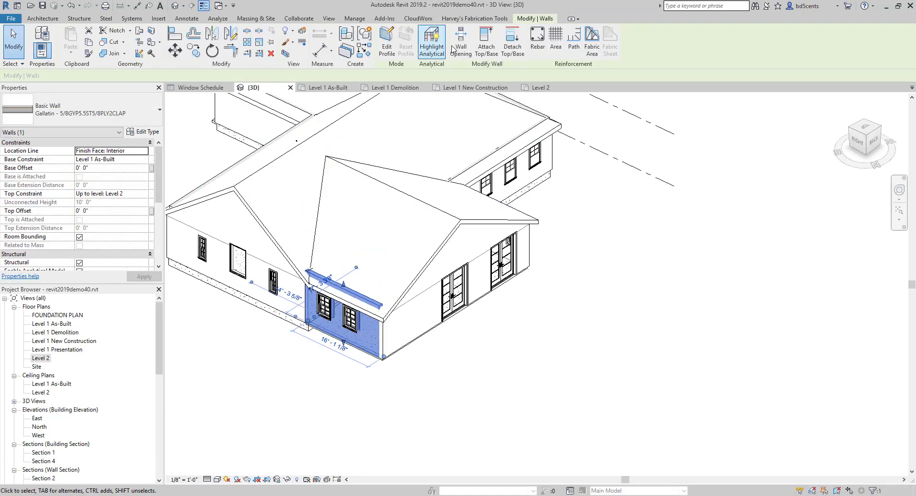
{"action": "left_click", "coordinate": [486, 48]}
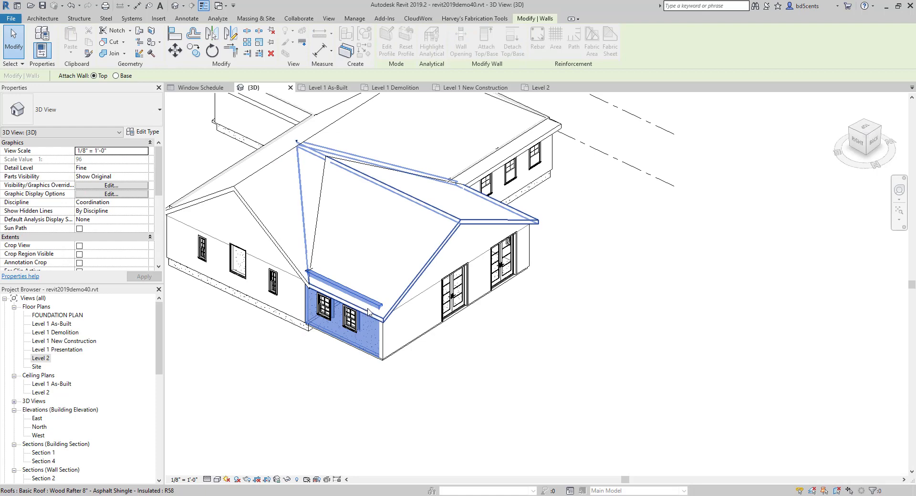
{"action": "left_click", "coordinate": [368, 313]}
{"action": "key", "text": "Escape"}
Step: Set the two-window side wall's Top Constraint to Unconnected and try attaching its top to the addition's roof, unjoining the conflicting elements
{"action": "scroll", "coordinate": [359, 322], "scroll_direction": "up", "scroll_amount": 3}
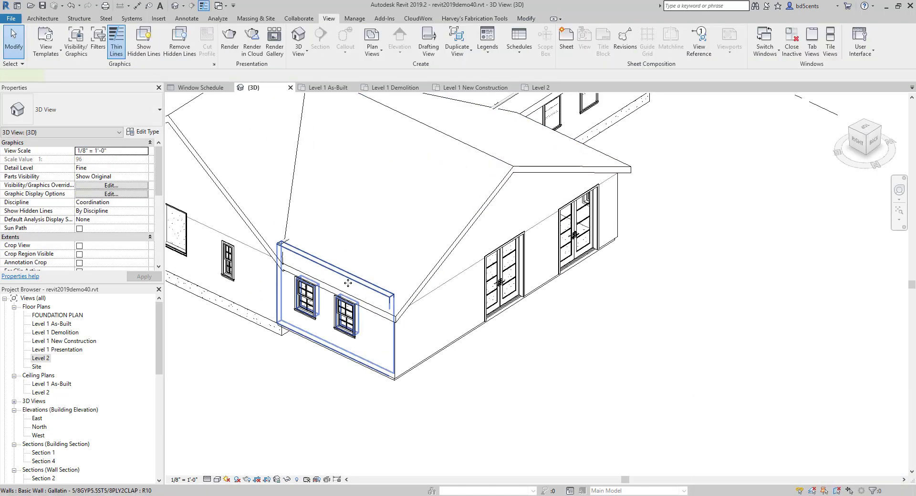
{"action": "left_click", "coordinate": [347, 282]}
{"action": "left_click", "coordinate": [142, 196]}
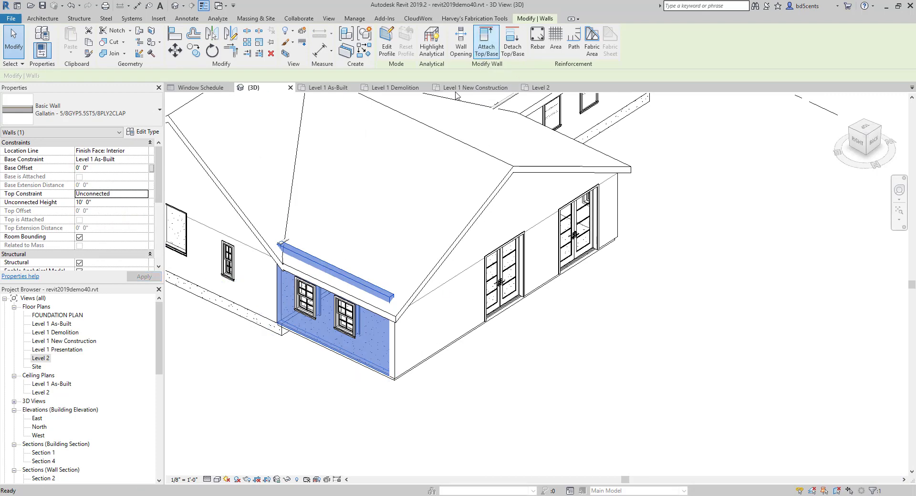
{"action": "left_click", "coordinate": [406, 269]}
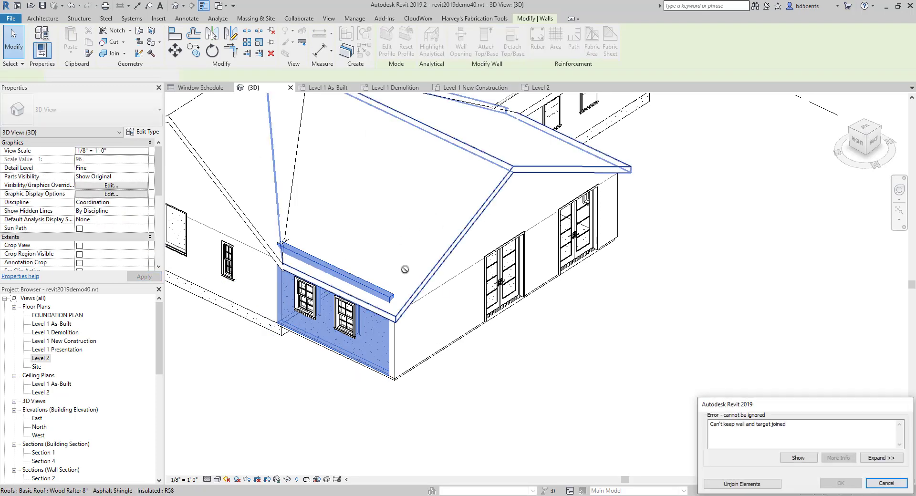
{"action": "left_click", "coordinate": [742, 484]}
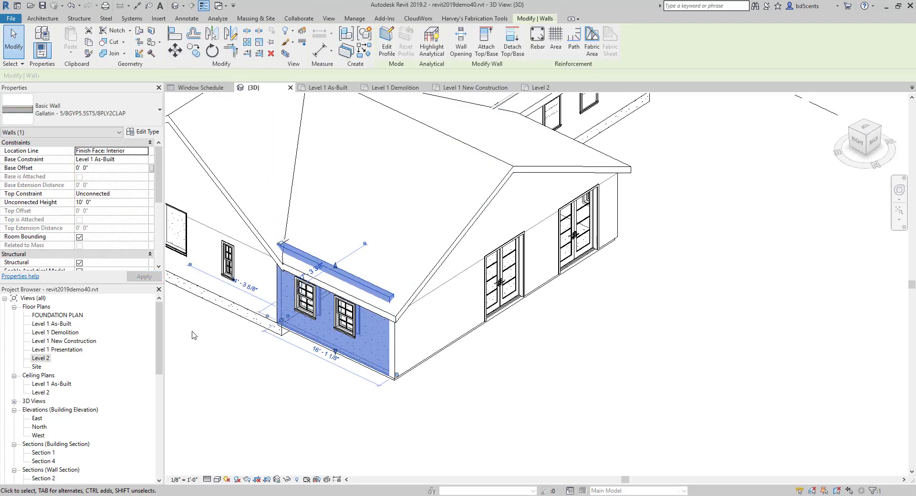
Step: Lower the top of the addition's two-window side wall so that it stays beneath the roof surface
{"action": "scroll", "coordinate": [313, 312], "scroll_direction": "down", "scroll_amount": 3}
{"action": "scroll", "coordinate": [322, 299], "scroll_direction": "up", "scroll_amount": 4}
{"action": "left_click_drag", "start_coordinate": [332, 268], "coordinate": [330, 286]}
{"action": "left_click", "coordinate": [452, 249]}
Step: Delete the Level 2 wood joist floor that protrudes through the existing house roof
{"action": "middle_click_drag", "start_coordinate": [520, 235], "coordinate": [308, 230], "text": "shift"}
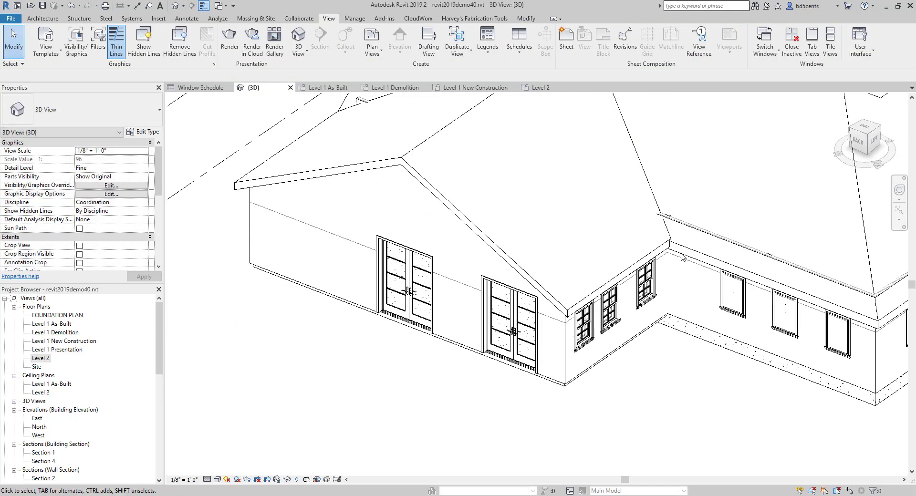
{"action": "left_click", "coordinate": [691, 224]}
{"action": "middle_click_drag", "start_coordinate": [690, 224], "coordinate": [505, 219], "text": "shift"}
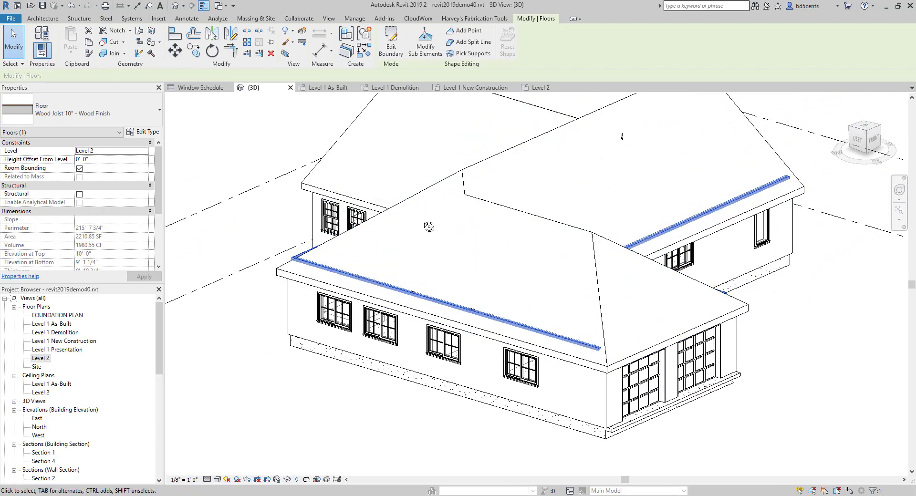
{"action": "middle_click_drag", "start_coordinate": [429, 227], "coordinate": [533, 226], "text": "shift"}
{"action": "key", "text": "Escape"}
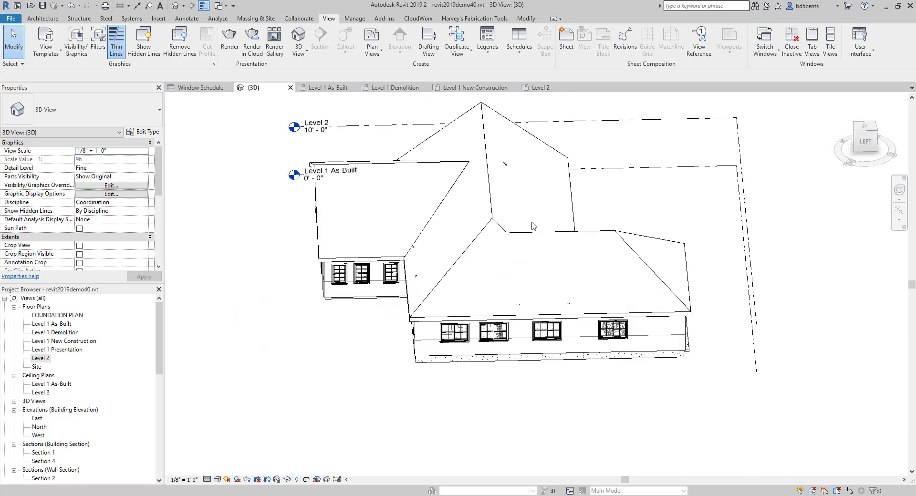
Step: Select all instances of the Interior - 5 1/2" Partition (1-hr) wall type visible in the view
{"action": "scroll", "coordinate": [532, 223], "scroll_direction": "down", "scroll_amount": 1}
{"action": "scroll", "coordinate": [520, 314], "scroll_direction": "up", "scroll_amount": 5}
{"action": "left_click", "coordinate": [517, 286]}
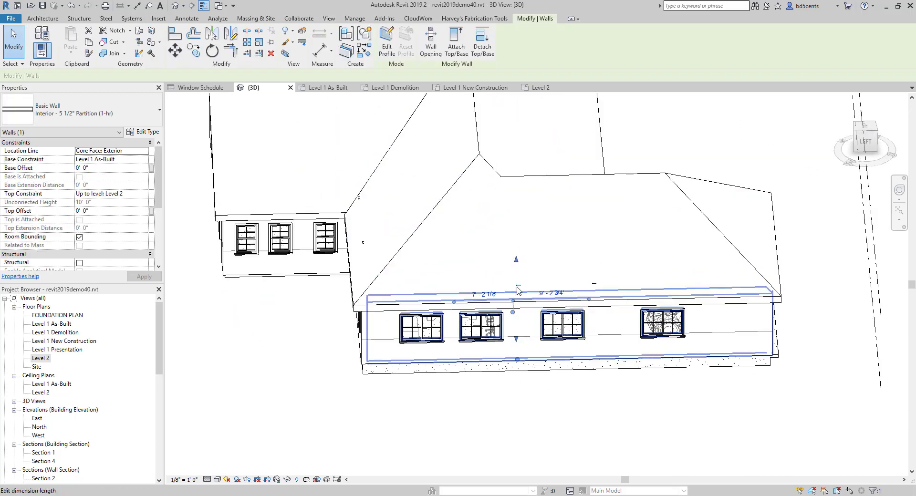
{"action": "right_click", "coordinate": [518, 288]}
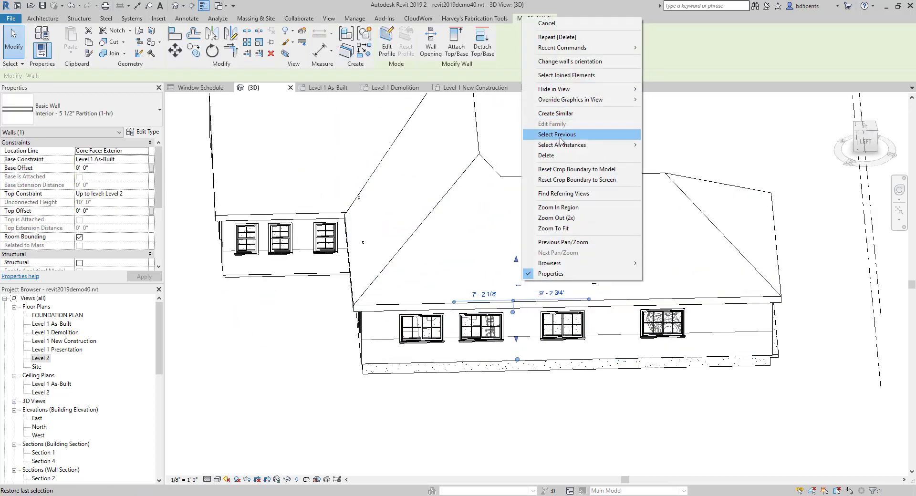
{"action": "left_click", "coordinate": [667, 144]}
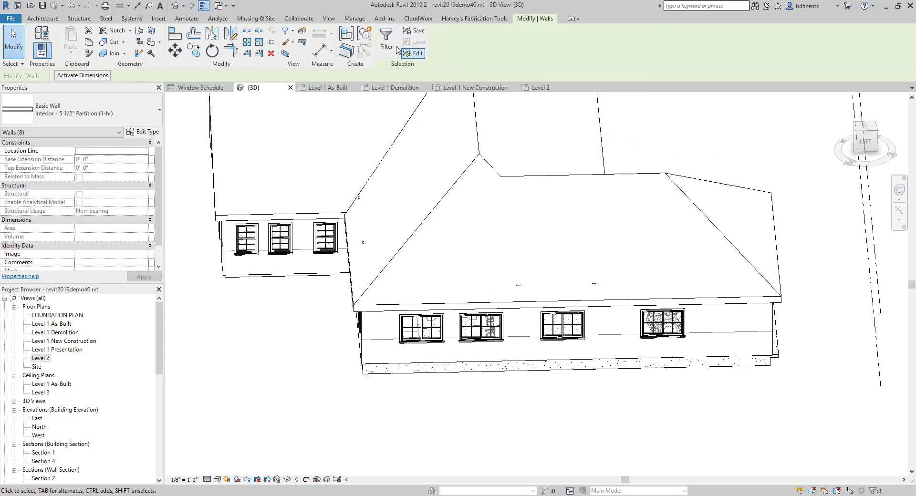
Step: Reselect all visible 5 1/2" partition walls from a wall that pokes through the roof, and check the selection's categories with Filter
{"action": "scroll", "coordinate": [402, 175], "scroll_direction": "down", "scroll_amount": 4}
{"action": "middle_click_drag", "start_coordinate": [411, 208], "coordinate": [390, 316]}
{"action": "scroll", "coordinate": [436, 223], "scroll_direction": "up", "scroll_amount": 2}
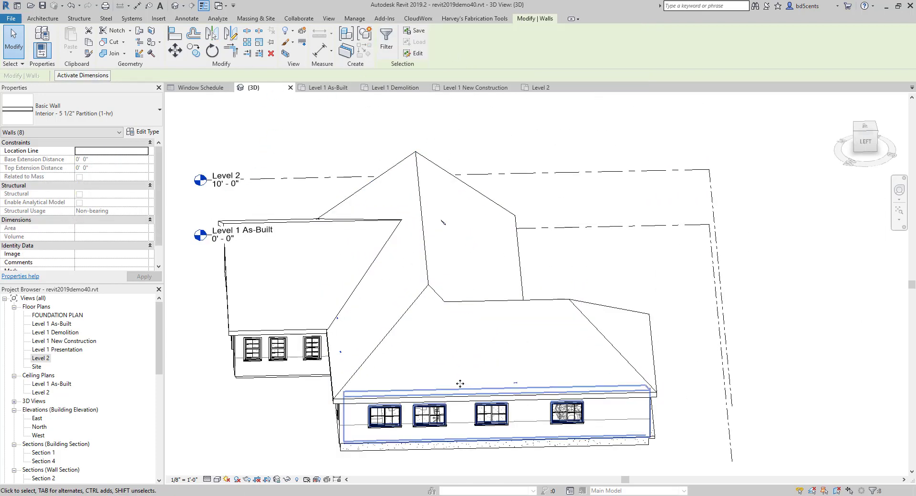
{"action": "left_click", "coordinate": [457, 384]}
{"action": "right_click", "coordinate": [459, 384]}
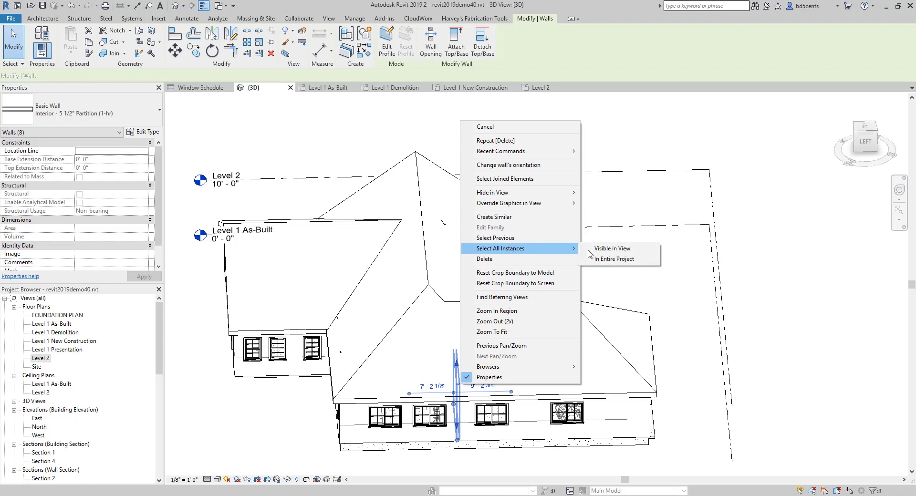
{"action": "left_click", "coordinate": [592, 248]}
{"action": "scroll", "coordinate": [463, 204], "scroll_direction": "down", "scroll_amount": 2}
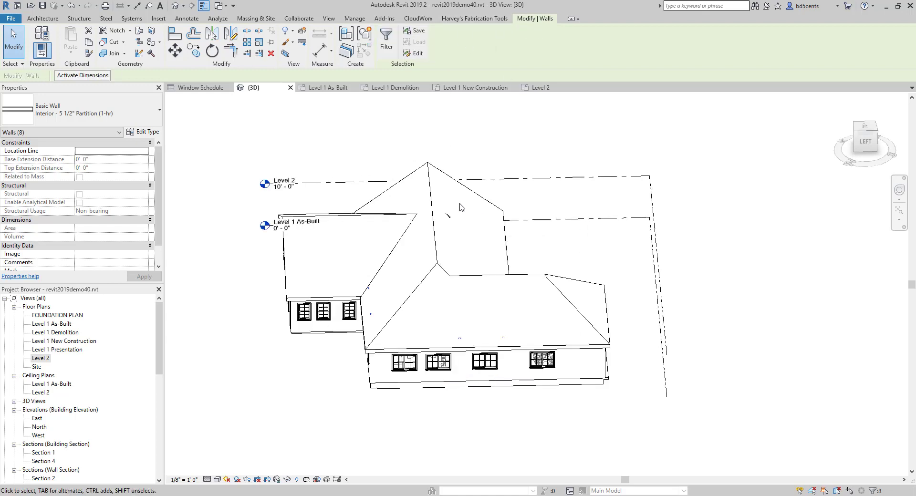
{"action": "scroll", "coordinate": [454, 220], "scroll_direction": "up", "scroll_amount": 3}
{"action": "middle_click_drag", "start_coordinate": [433, 265], "coordinate": [444, 210]}
{"action": "scroll", "coordinate": [442, 211], "scroll_direction": "down", "scroll_amount": 2}
{"action": "left_click", "coordinate": [387, 40]}
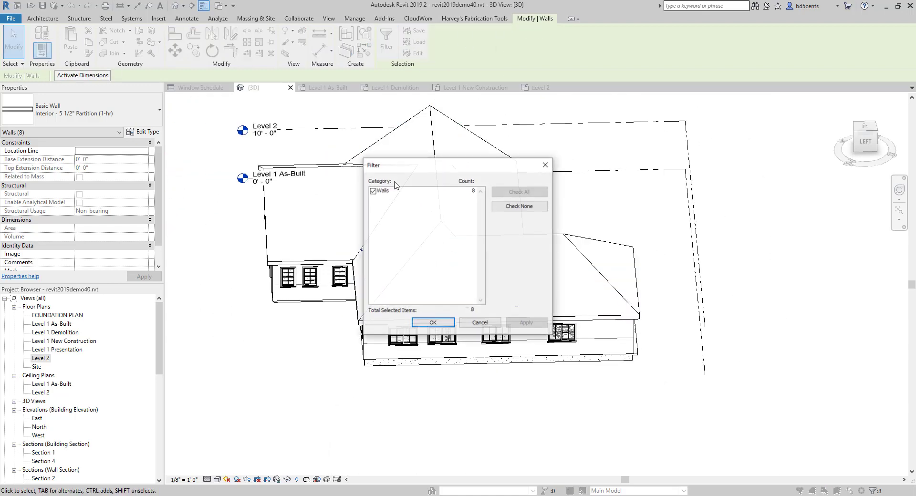
{"action": "left_click", "coordinate": [432, 323]}
Step: Try to start a geometry join from the existing house roof, and undo the last change
{"action": "middle_click_drag", "start_coordinate": [465, 153], "coordinate": [402, 255], "text": "shift"}
{"action": "middle_click_drag", "start_coordinate": [343, 163], "coordinate": [401, 160]}
{"action": "scroll", "coordinate": [295, 185], "scroll_direction": "up", "scroll_amount": 1}
{"action": "left_click", "coordinate": [281, 142]}
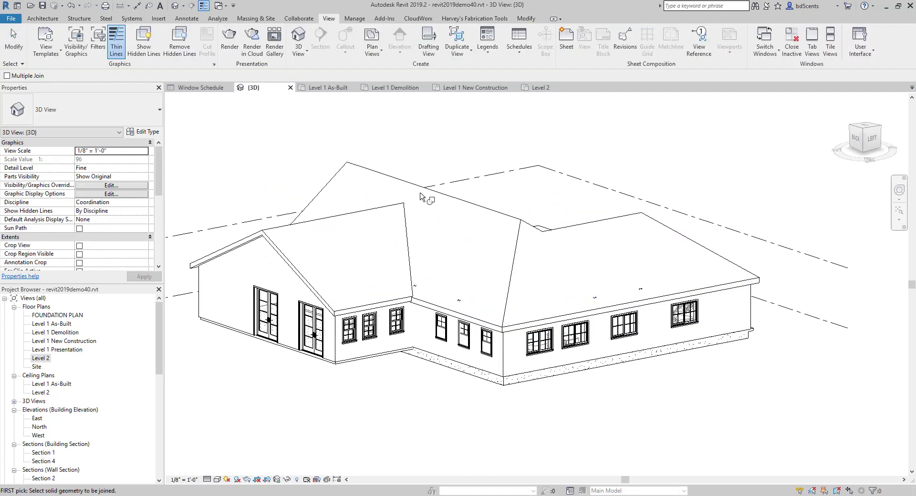
{"action": "left_click", "coordinate": [424, 193]}
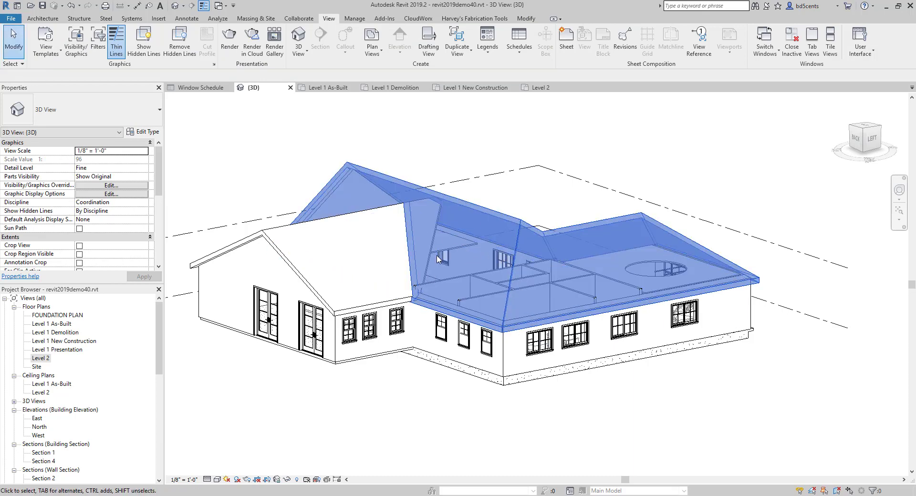
{"action": "scroll", "coordinate": [512, 276], "scroll_direction": "up", "scroll_amount": 1}
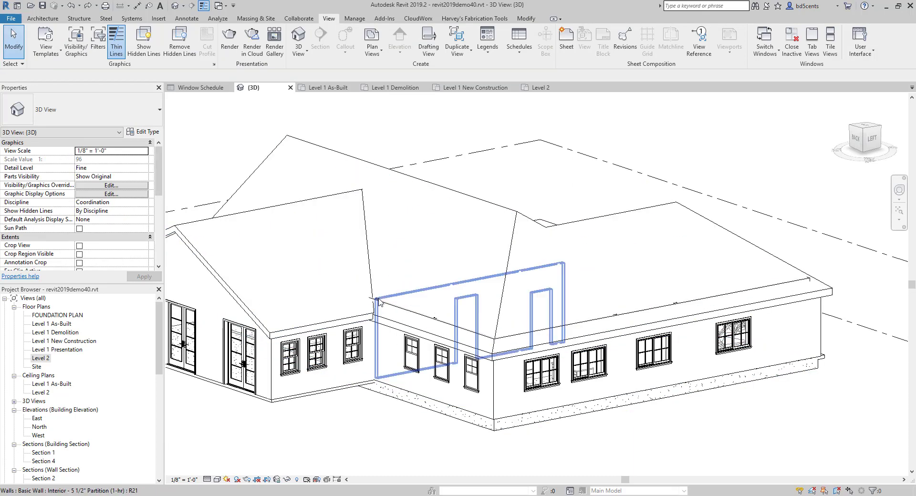
{"action": "key", "text": "ctrl+z"}
Step: Attach the tops of the two protruding partition walls nearest the addition to the existing house roof
{"action": "scroll", "coordinate": [433, 294], "scroll_direction": "up", "scroll_amount": 2}
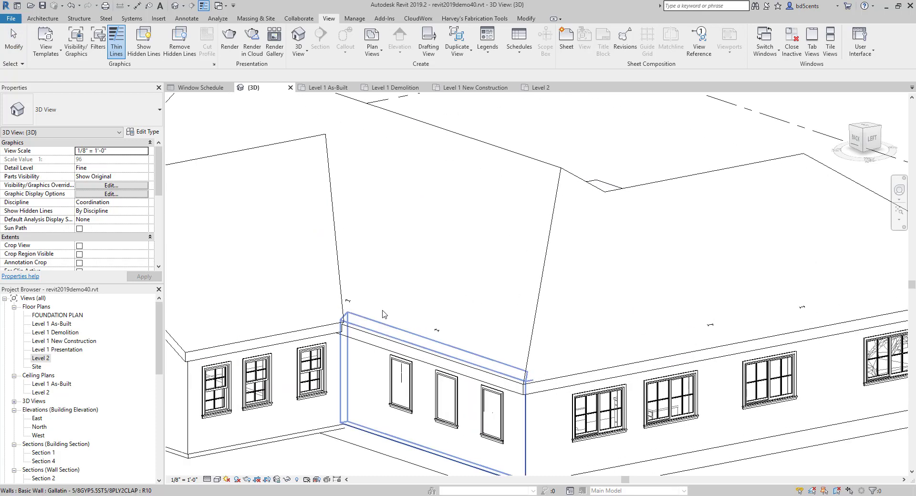
{"action": "left_click", "coordinate": [349, 300]}
{"action": "left_click", "coordinate": [457, 49]}
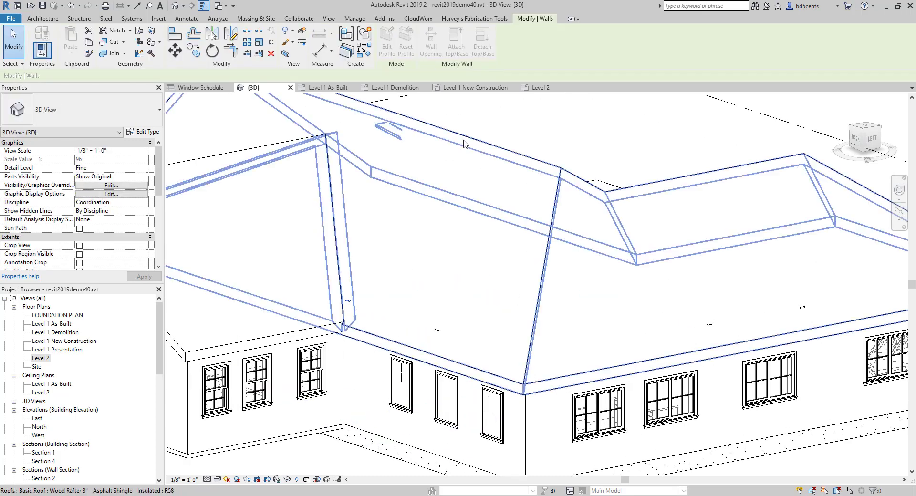
{"action": "left_click", "coordinate": [408, 255]}
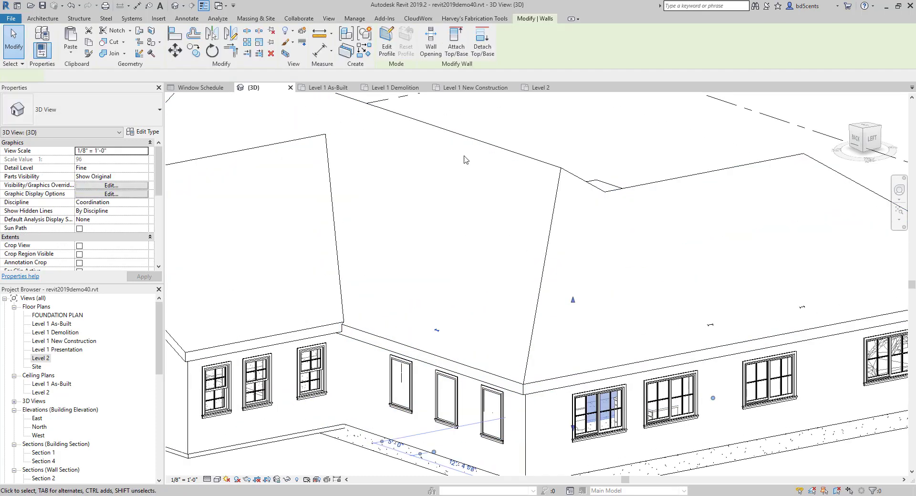
{"action": "left_click", "coordinate": [458, 49]}
{"action": "left_click", "coordinate": [511, 153]}
{"action": "key", "text": "Escape"}
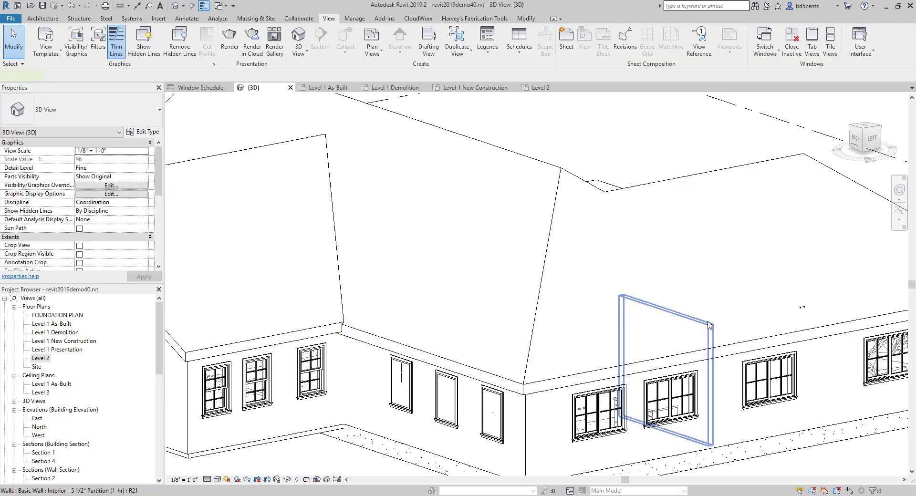
Step: Attach the tops of the remaining two protruding partition walls, behind the long four-window wall, to the existing house roof
{"action": "left_click", "coordinate": [710, 326]}
{"action": "left_click", "coordinate": [457, 49]}
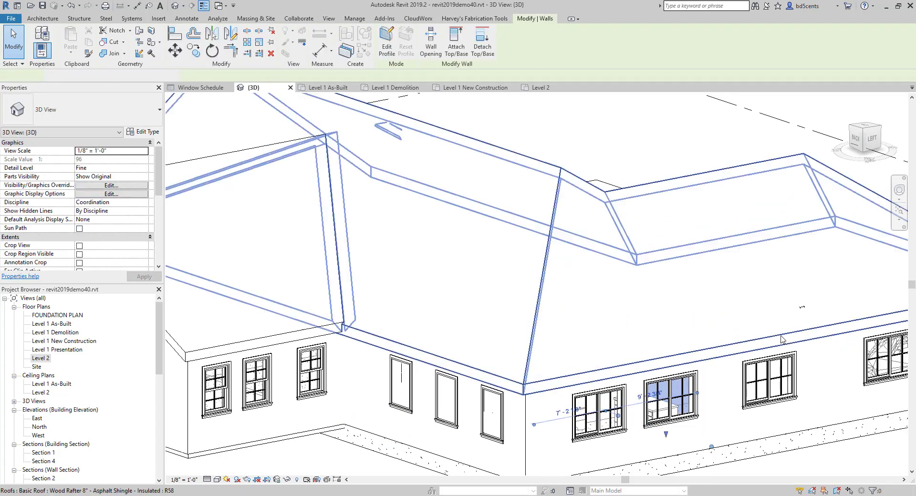
{"action": "left_click", "coordinate": [781, 340]}
{"action": "left_click", "coordinate": [453, 44]}
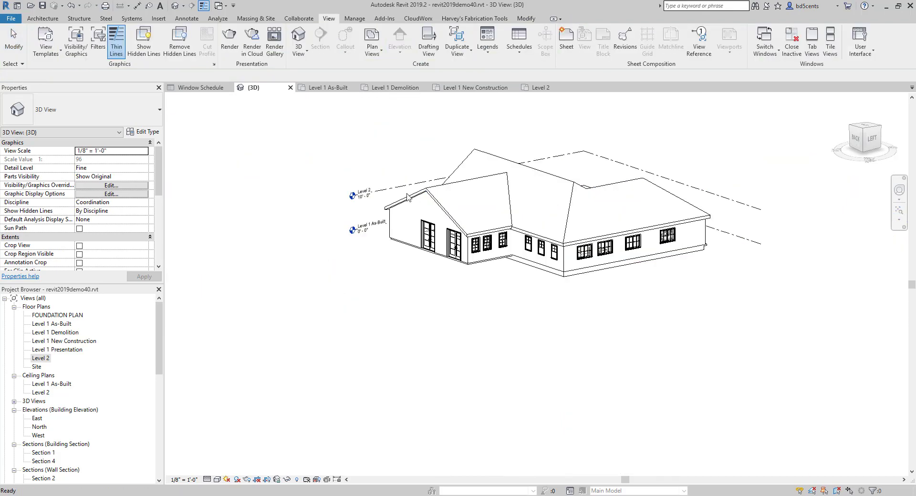
Step: Open the footprint sketch of the addition's roof, whose corner pokes through the existing roof, for editing
{"action": "middle_click_drag", "start_coordinate": [487, 267], "coordinate": [549, 267], "text": "shift"}
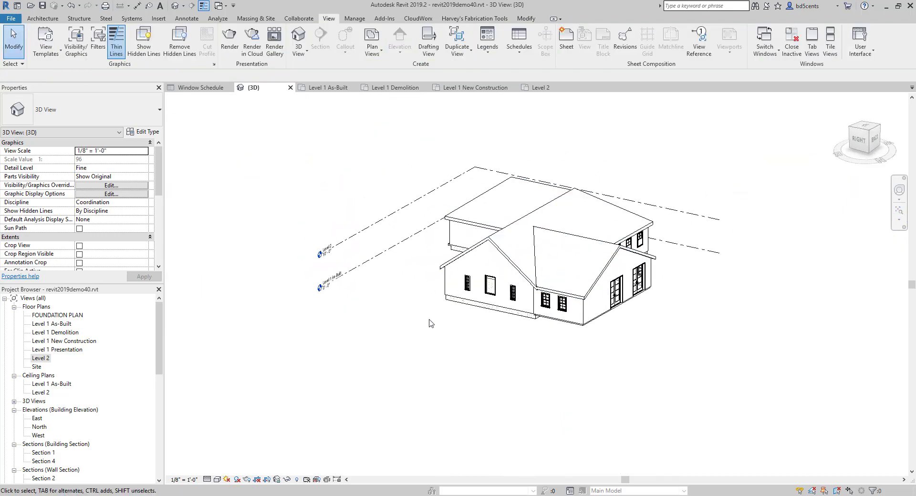
{"action": "middle_click_drag", "start_coordinate": [558, 235], "coordinate": [644, 295], "text": "shift"}
{"action": "scroll", "coordinate": [644, 295], "scroll_direction": "up", "scroll_amount": 5}
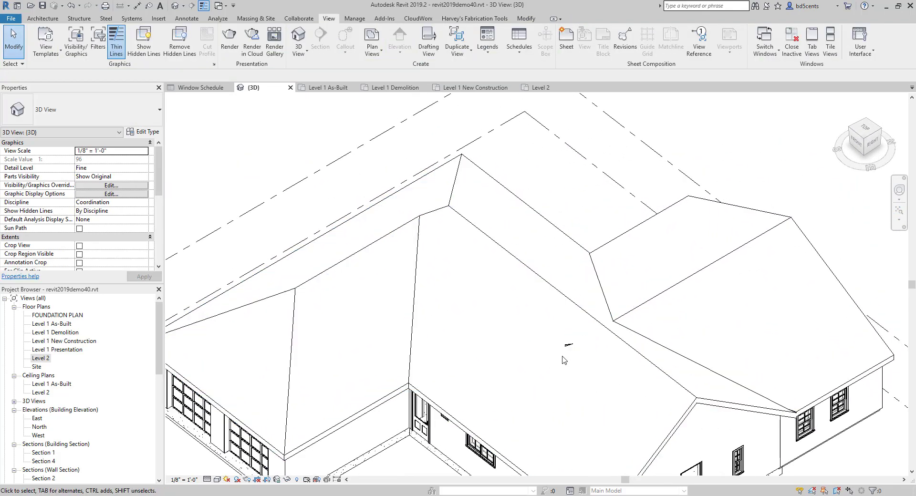
{"action": "scroll", "coordinate": [558, 315], "scroll_direction": "up", "scroll_amount": 5}
{"action": "left_click", "coordinate": [553, 328]}
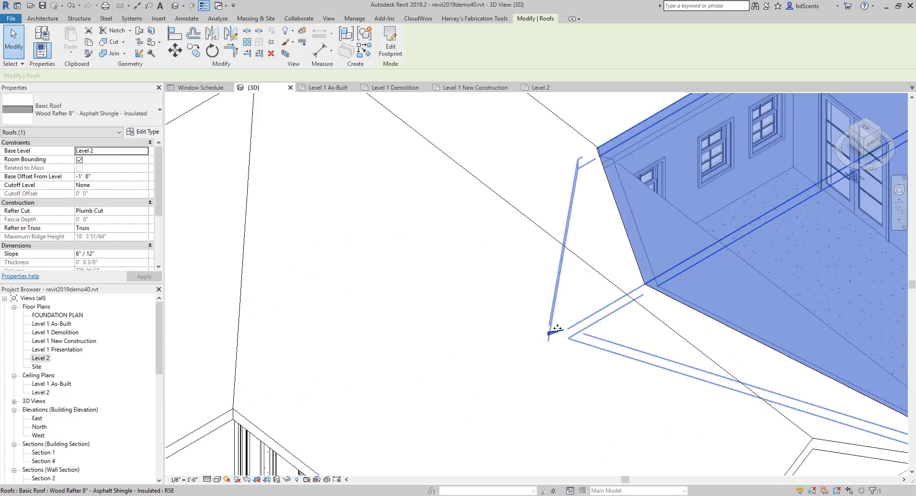
{"action": "scroll", "coordinate": [456, 188], "scroll_direction": "down", "scroll_amount": 4}
{"action": "left_click", "coordinate": [389, 52]}
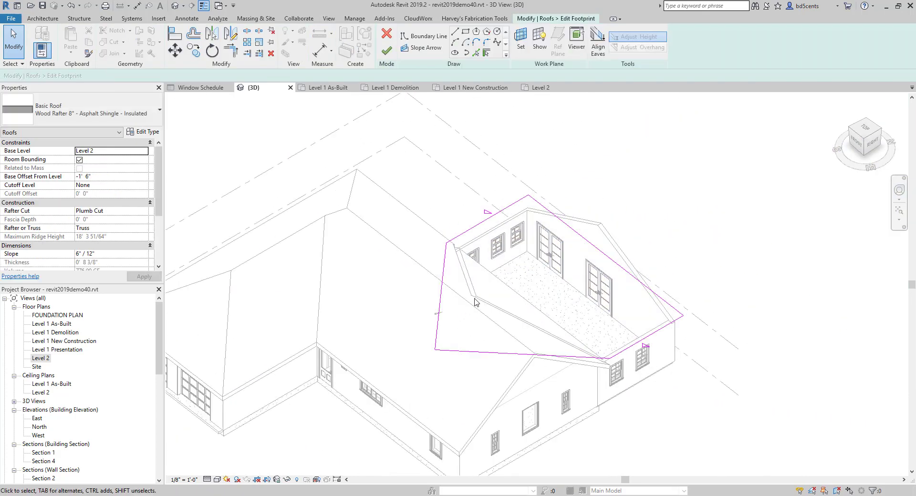
{"action": "middle_click_drag", "start_coordinate": [533, 309], "coordinate": [443, 310], "text": "shift"}
{"action": "scroll", "coordinate": [375, 339], "scroll_direction": "up", "scroll_amount": 1}
{"action": "middle_click_drag", "start_coordinate": [376, 339], "coordinate": [445, 272], "text": "shift"}
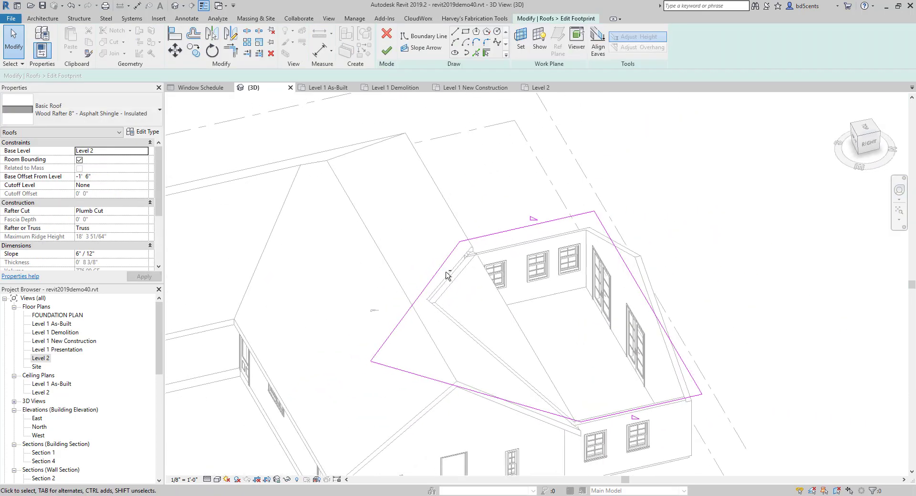
Step: Try picking the edges where the two roofs meet as boundary lines of the addition's roof footprint, and undo them
{"action": "left_click", "coordinate": [475, 53]}
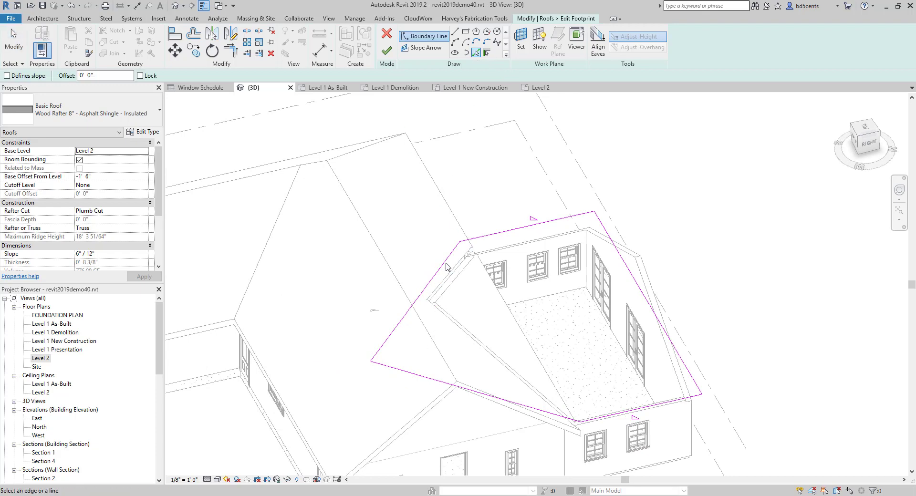
{"action": "left_click", "coordinate": [513, 321]}
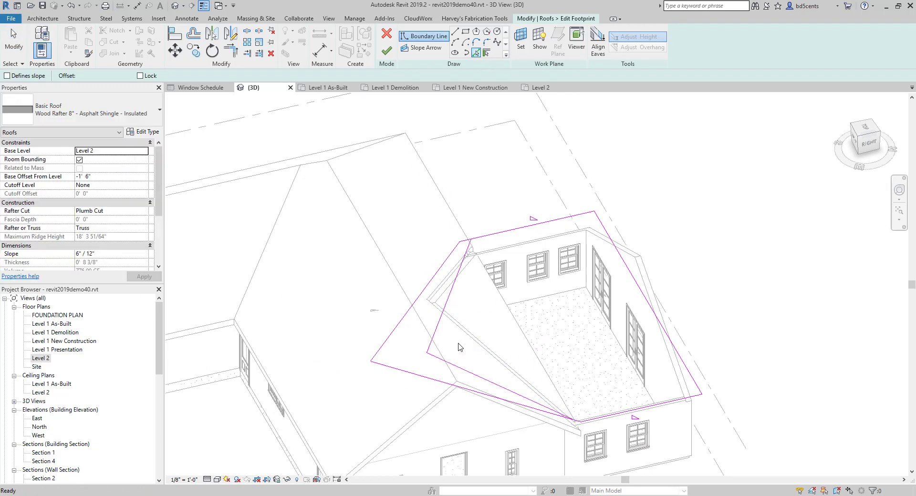
{"action": "key", "text": "ctrl+z"}
{"action": "key", "text": "ctrl+z"}
{"action": "mouse_move", "coordinate": [511, 383]}
{"action": "middle_mouse_down", "text": "shift"}
{"action": "mouse_move", "coordinate": [544, 207]}
{"action": "mouse_move", "coordinate": [474, 326]}
{"action": "middle_mouse_up", "text": "shift"}
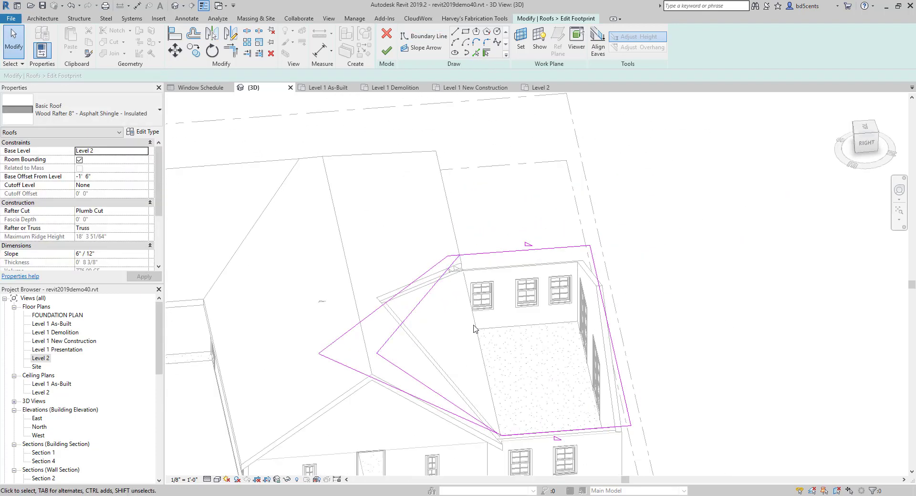
{"action": "mouse_move", "coordinate": [512, 351]}
{"action": "middle_mouse_down", "text": "shift"}
{"action": "mouse_move", "coordinate": [384, 266]}
{"action": "mouse_move", "coordinate": [396, 262]}
{"action": "middle_mouse_up", "text": "shift"}
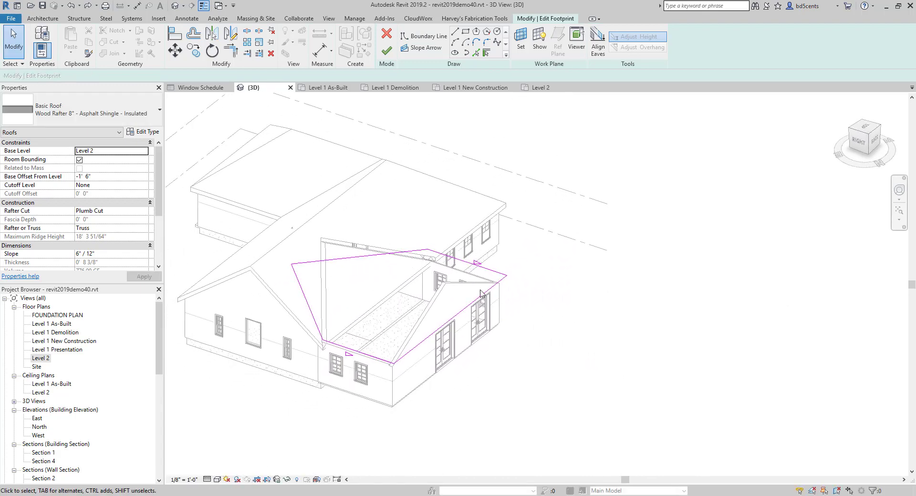
{"action": "scroll", "coordinate": [336, 247], "scroll_direction": "up", "scroll_amount": 3}
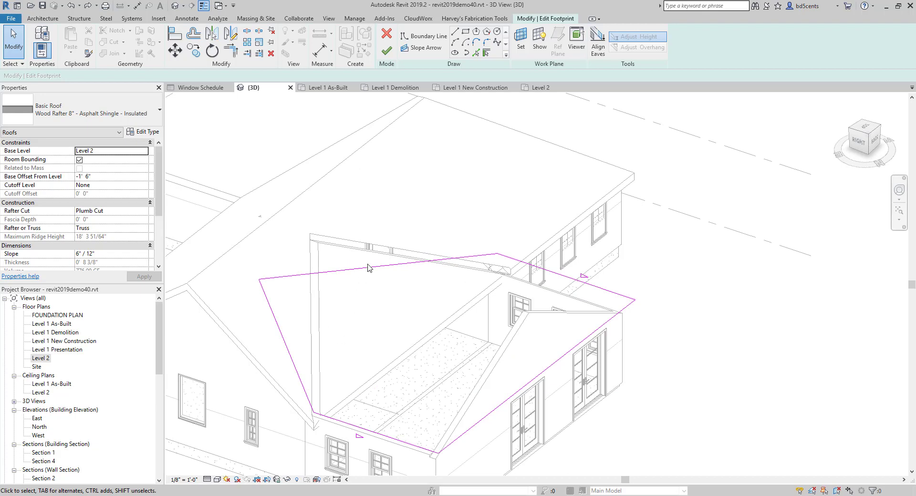
Step: Pick the edges where the addition's roof meets the existing roof as footprint boundary lines and delete the old protruding lines
{"action": "scroll", "coordinate": [368, 265], "scroll_direction": "up", "scroll_amount": 1}
{"action": "middle_click_drag", "start_coordinate": [368, 265], "coordinate": [416, 260]}
{"action": "left_click", "coordinate": [476, 54]}
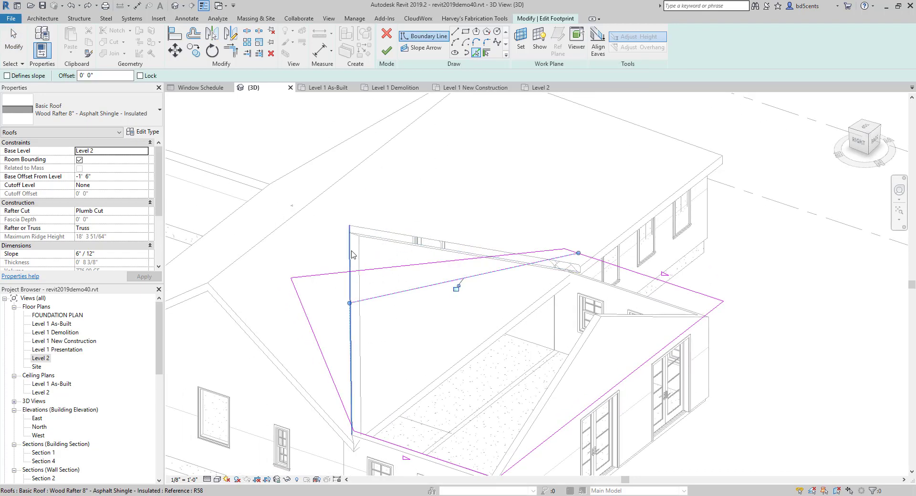
{"action": "left_click", "coordinate": [358, 352]}
{"action": "key", "text": "Escape"}
{"action": "left_click", "coordinate": [328, 362]}
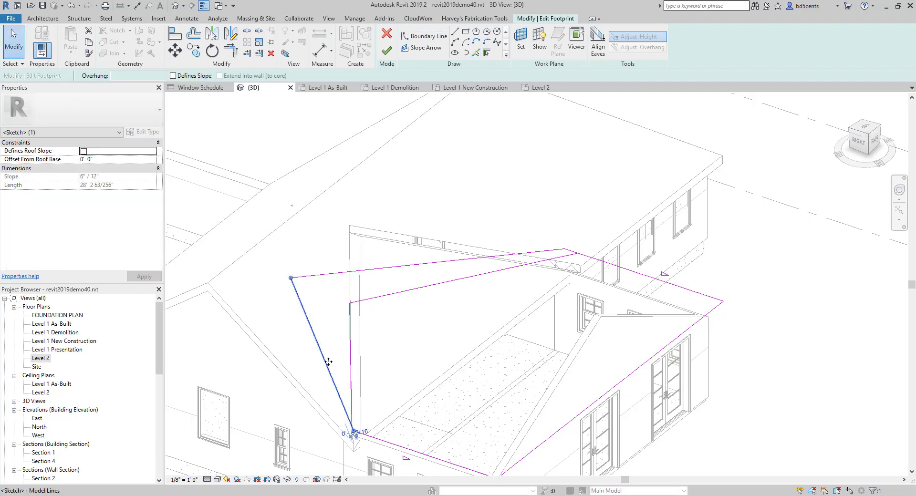
{"action": "key", "text": "Delete"}
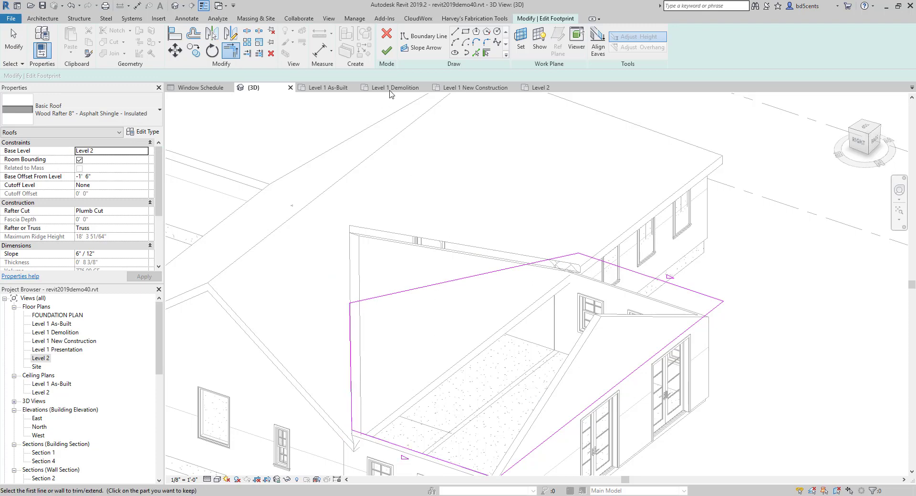
Step: Finish the addition's roof footprint and attach the highlighted walls to the roof
{"action": "left_click", "coordinate": [387, 50]}
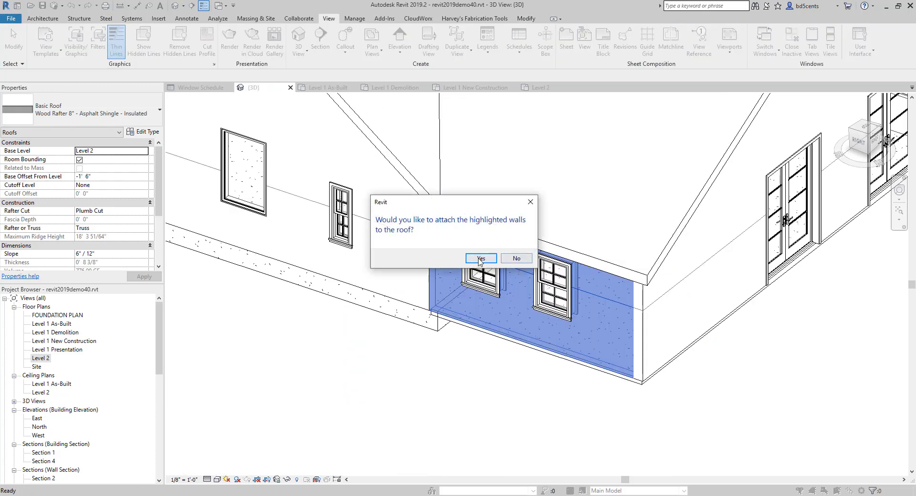
{"action": "left_click", "coordinate": [481, 258]}
{"action": "key", "text": "Escape"}
{"action": "scroll", "coordinate": [500, 317], "scroll_direction": "down", "scroll_amount": 3}
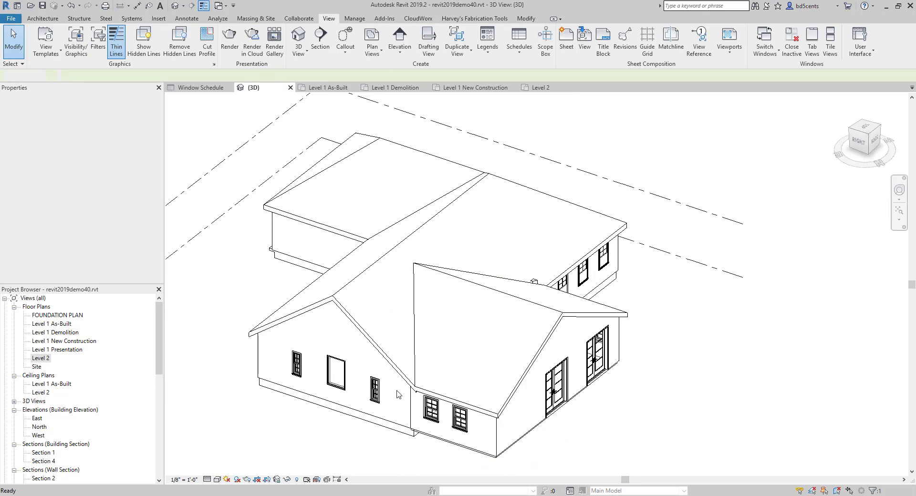
Step: Attach the top of the addition's three-window wall, which pokes through at the roof corner, to the existing house roof
{"action": "middle_click_drag", "start_coordinate": [485, 296], "coordinate": [337, 307], "text": "shift"}
{"action": "scroll", "coordinate": [409, 264], "scroll_direction": "up", "scroll_amount": 2}
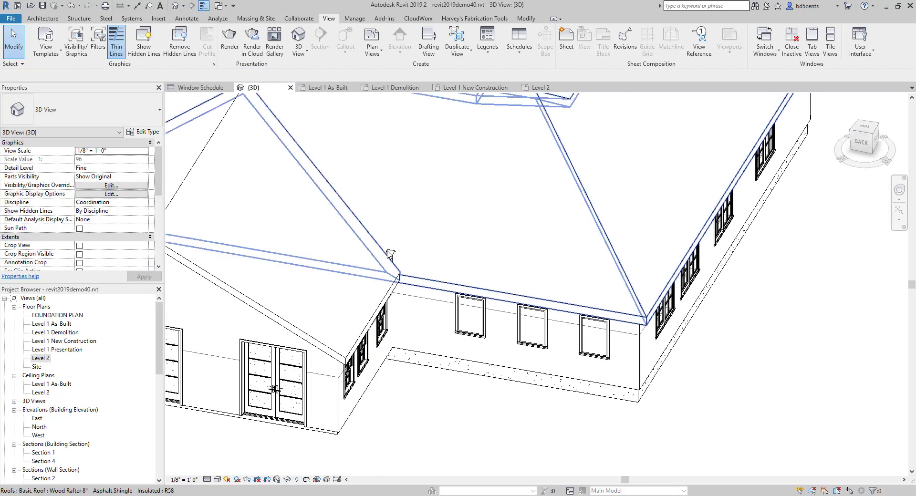
{"action": "key", "text": "Tab"}
{"action": "left_click", "coordinate": [390, 254]}
{"action": "left_click", "coordinate": [487, 46]}
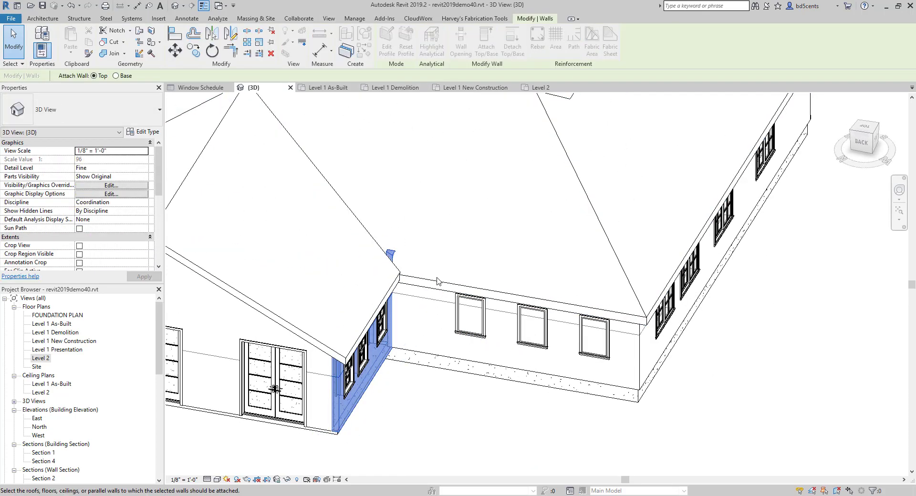
{"action": "left_click", "coordinate": [395, 292]}
{"action": "key", "text": "Escape"}
{"action": "scroll", "coordinate": [433, 293], "scroll_direction": "down", "scroll_amount": 2}
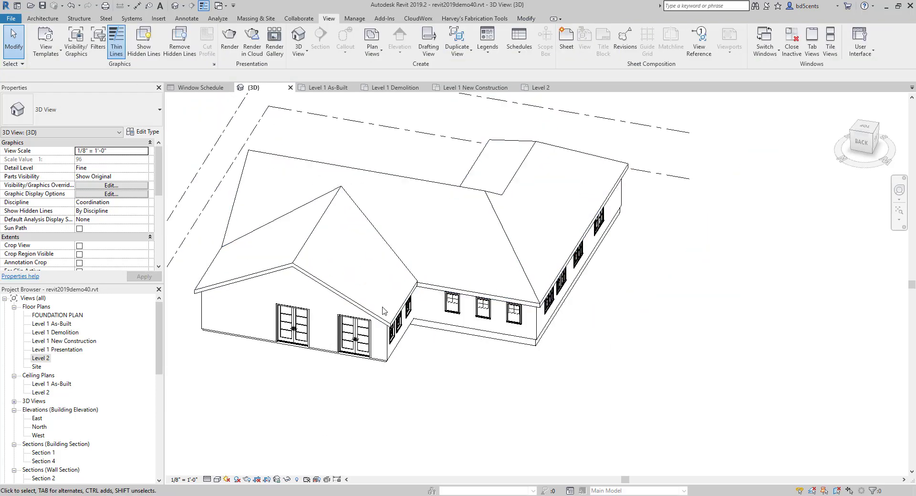
Step: Examine the corner where the eave of the addition's roof meets the eave of the existing house roof
{"action": "left_click", "coordinate": [399, 303]}
{"action": "middle_click_drag", "start_coordinate": [473, 297], "coordinate": [392, 283], "text": "shift"}
{"action": "key", "text": "Escape"}
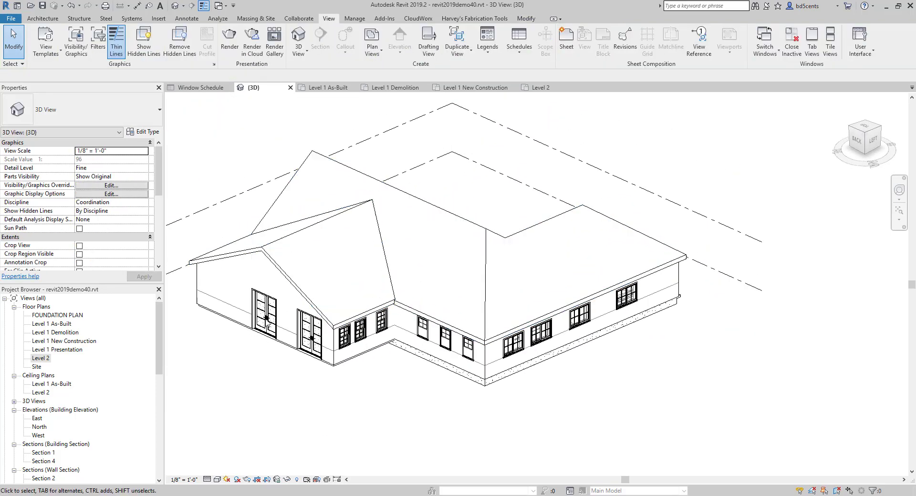
{"action": "scroll", "coordinate": [353, 294], "scroll_direction": "up", "scroll_amount": 4}
{"action": "left_click", "coordinate": [353, 296]}
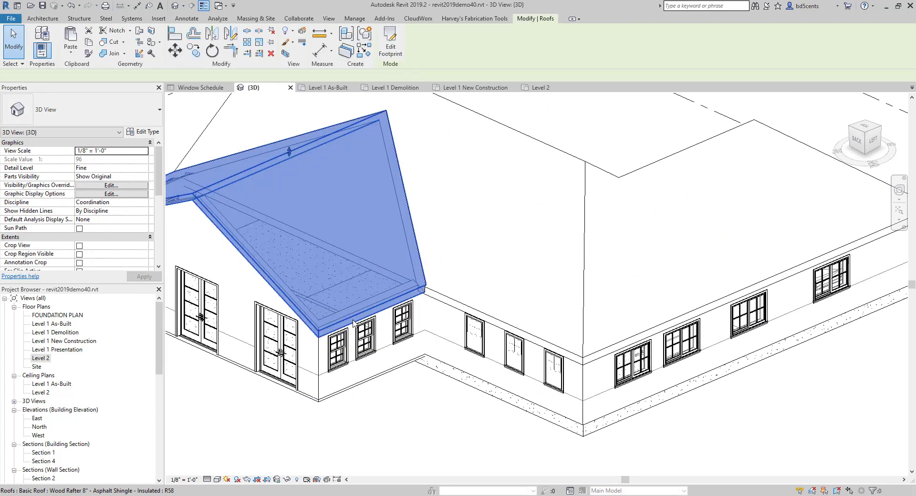
{"action": "scroll", "coordinate": [349, 298], "scroll_direction": "down", "scroll_amount": 5}
{"action": "middle_click_drag", "start_coordinate": [348, 299], "coordinate": [399, 289]}
{"action": "scroll", "coordinate": [399, 288], "scroll_direction": "up", "scroll_amount": 3}
{"action": "scroll", "coordinate": [455, 284], "scroll_direction": "up", "scroll_amount": 3}
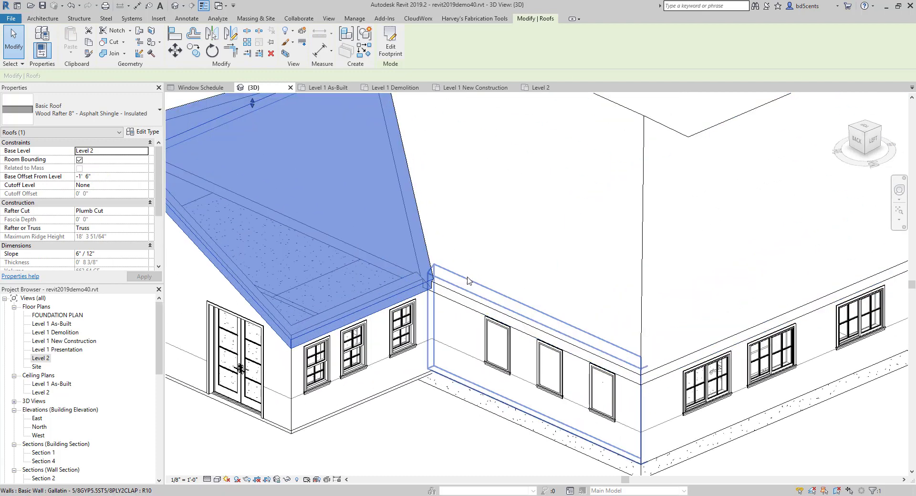
{"action": "scroll", "coordinate": [450, 287], "scroll_direction": "down", "scroll_amount": 1}
{"action": "key", "text": "Escape"}
Step: Try to align the fascia of the addition's roof with the existing roof's fascia in the 3D view
{"action": "key", "text": "a"}
{"action": "key", "text": "l"}
{"action": "scroll", "coordinate": [441, 306], "scroll_direction": "up", "scroll_amount": 2}
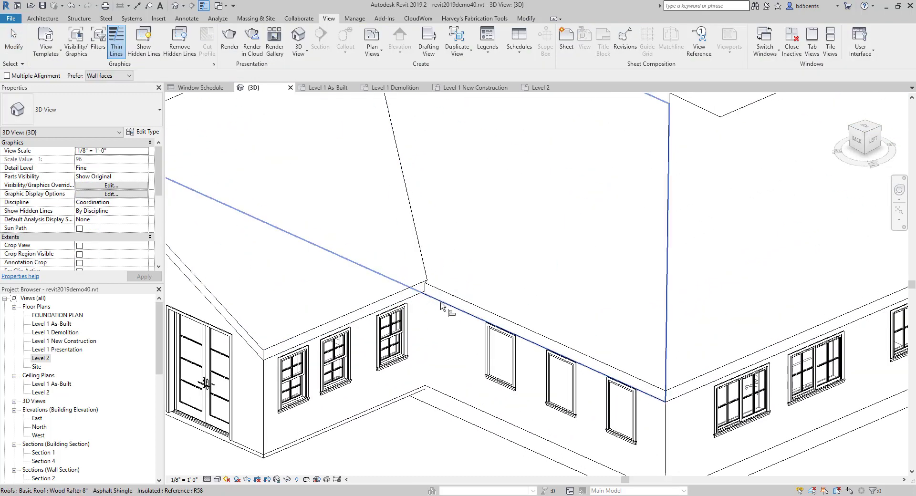
{"action": "left_click", "coordinate": [415, 298]}
{"action": "key", "text": "Escape"}
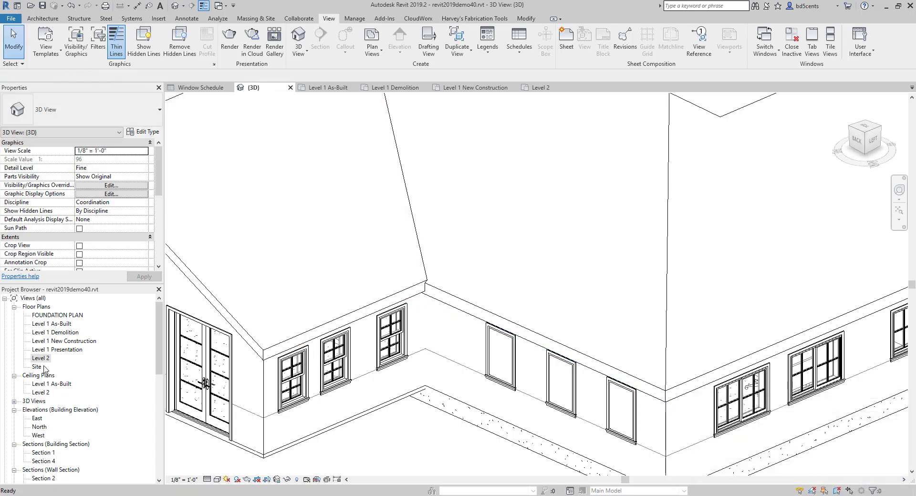
{"action": "scroll", "coordinate": [45, 369], "scroll_direction": "down", "scroll_amount": 2}
{"action": "scroll", "coordinate": [45, 421], "scroll_direction": "up", "scroll_amount": 2}
Step: Open the Level 2 floor plan and go from its west elevation marker to the West elevation
{"action": "double_click", "coordinate": [41, 358]}
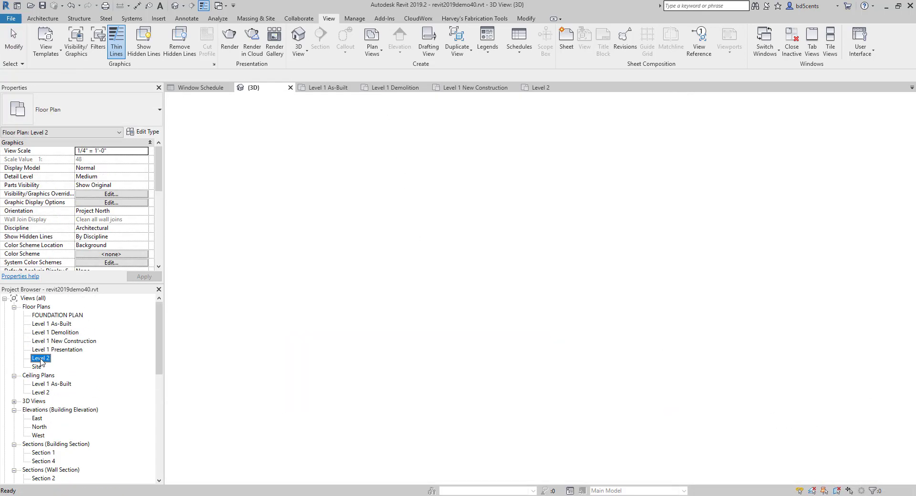
{"action": "scroll", "coordinate": [268, 263], "scroll_direction": "up", "scroll_amount": 5}
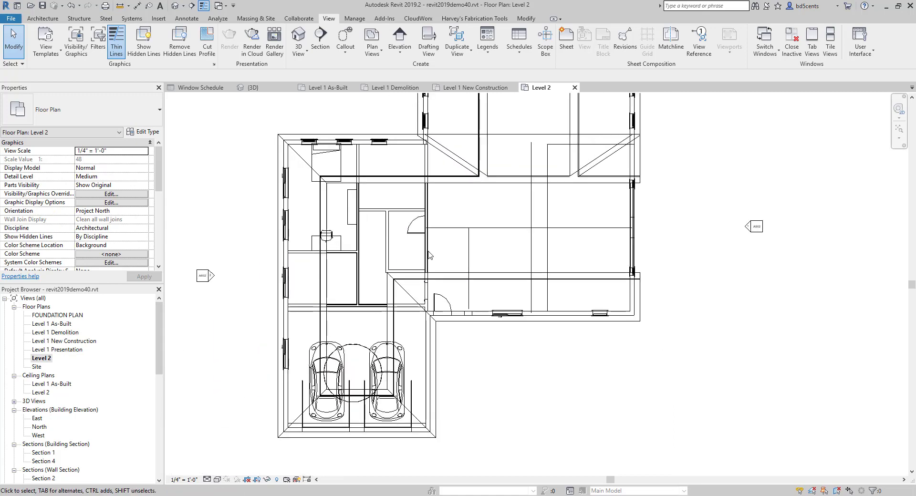
{"action": "scroll", "coordinate": [520, 235], "scroll_direction": "down", "scroll_amount": 4}
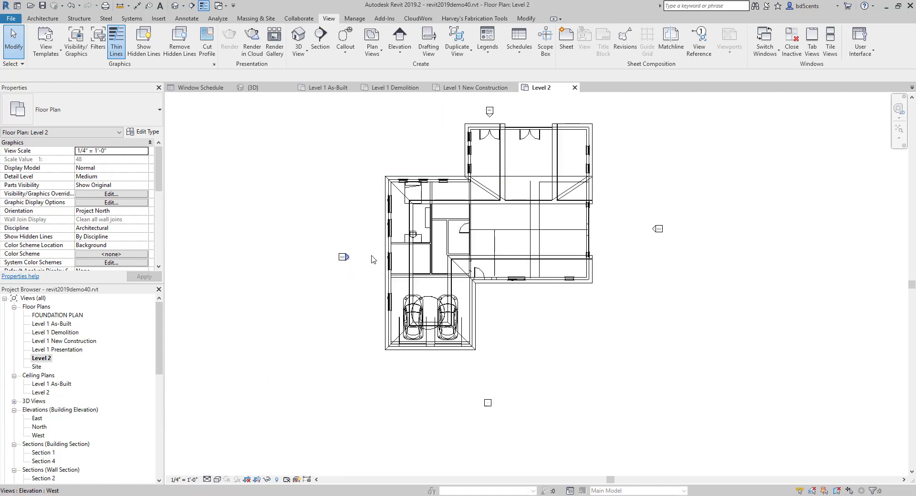
{"action": "double_click", "coordinate": [349, 259]}
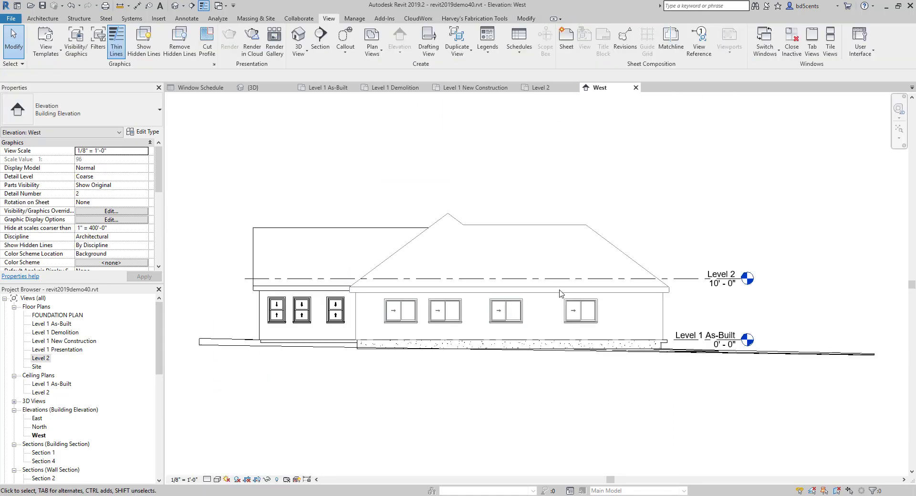
Step: Align the eave of the addition's roof with the existing roof's fascia in the West elevation
{"action": "scroll", "coordinate": [364, 299], "scroll_direction": "up", "scroll_amount": 6}
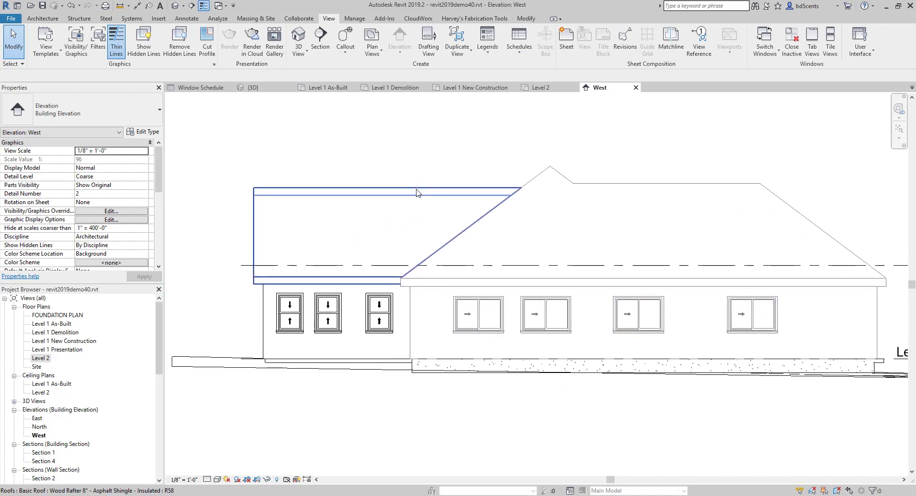
{"action": "key", "text": "l"}
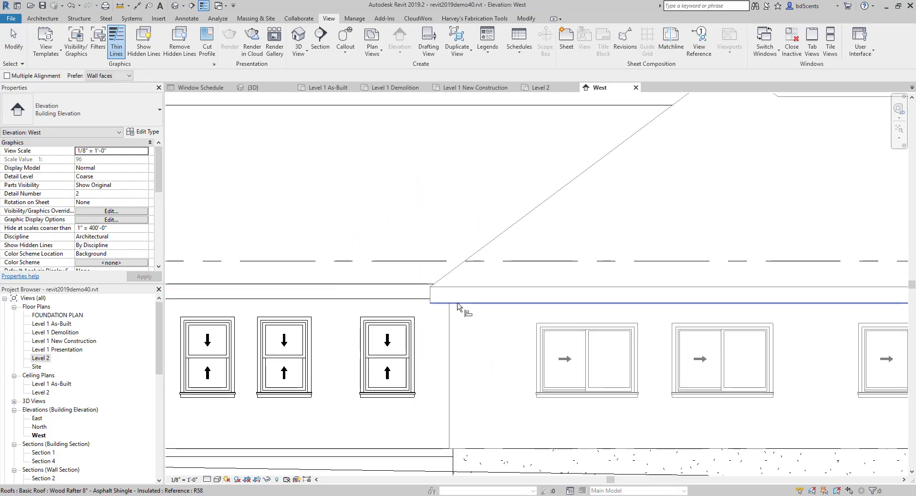
{"action": "key", "text": "Escape"}
{"action": "key", "text": "z"}
{"action": "key", "text": "f"}
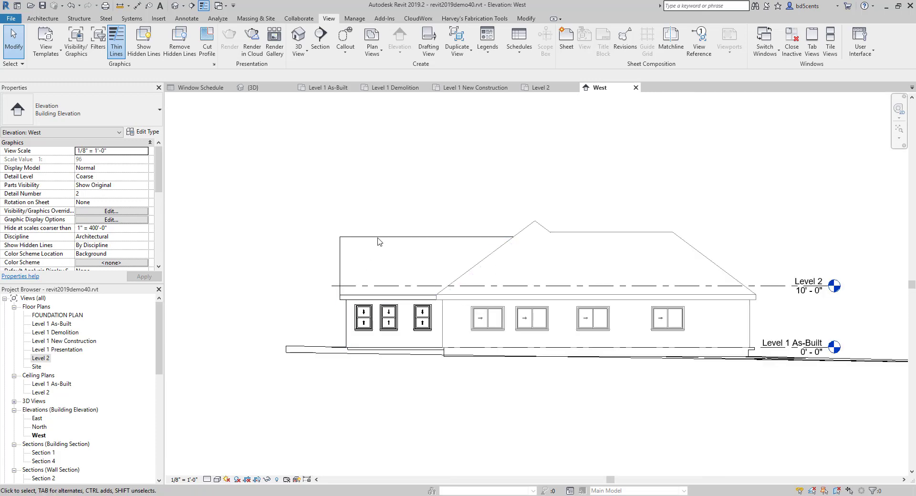
Step: In the 3D view, open the boundary of the 5" concrete slab that projects past the garage doors for editing
{"action": "left_click", "coordinate": [302, 37]}
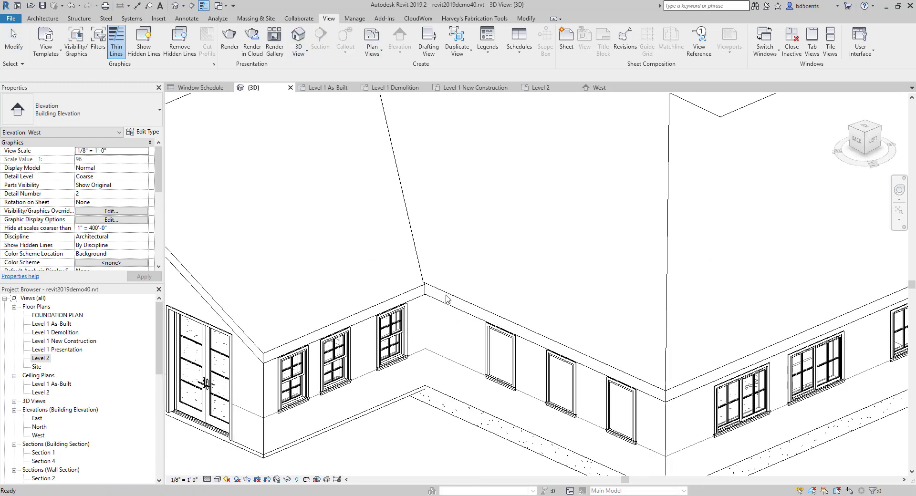
{"action": "scroll", "coordinate": [391, 258], "scroll_direction": "down", "scroll_amount": 5}
{"action": "middle_click_drag", "start_coordinate": [399, 243], "coordinate": [504, 414], "text": "shift"}
{"action": "scroll", "coordinate": [531, 434], "scroll_direction": "up", "scroll_amount": 3}
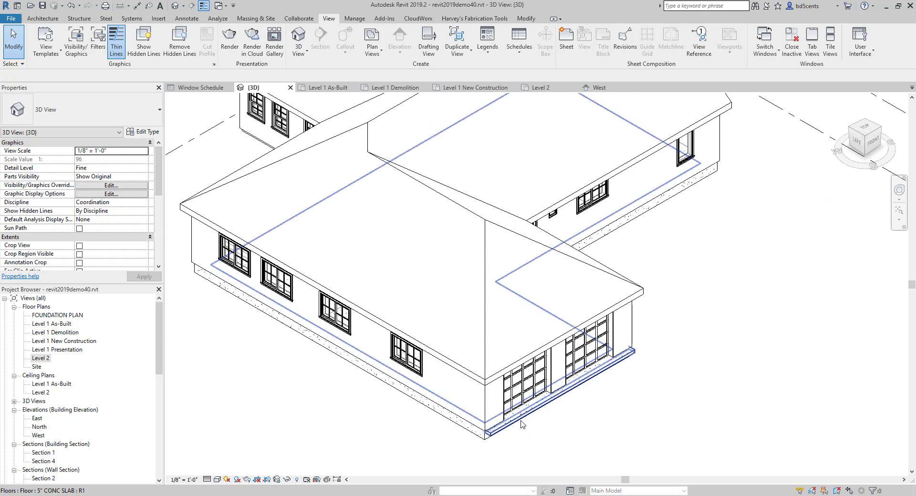
{"action": "left_click", "coordinate": [522, 424]}
{"action": "left_click", "coordinate": [390, 41]}
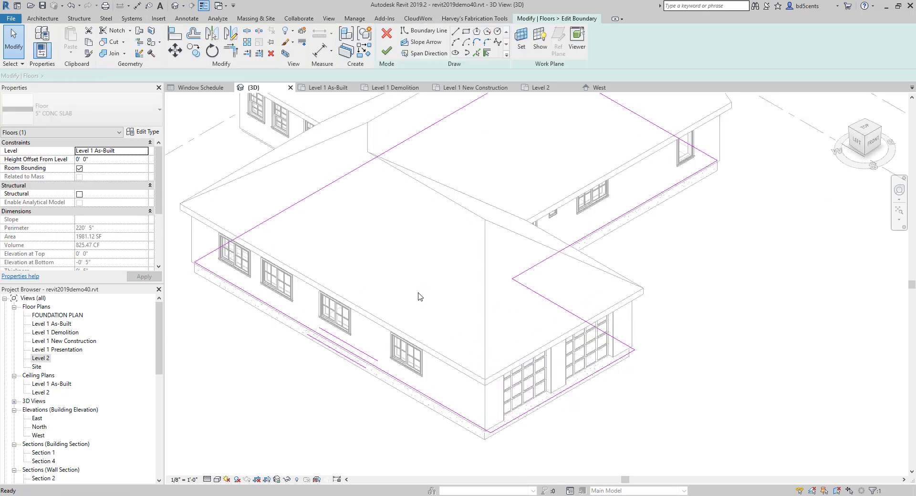
Step: In the Level 1 As-Built plan, align the slab boundary line outside the garage doors with the line just inside the garage front wall's exterior face
{"action": "double_click", "coordinate": [40, 358]}
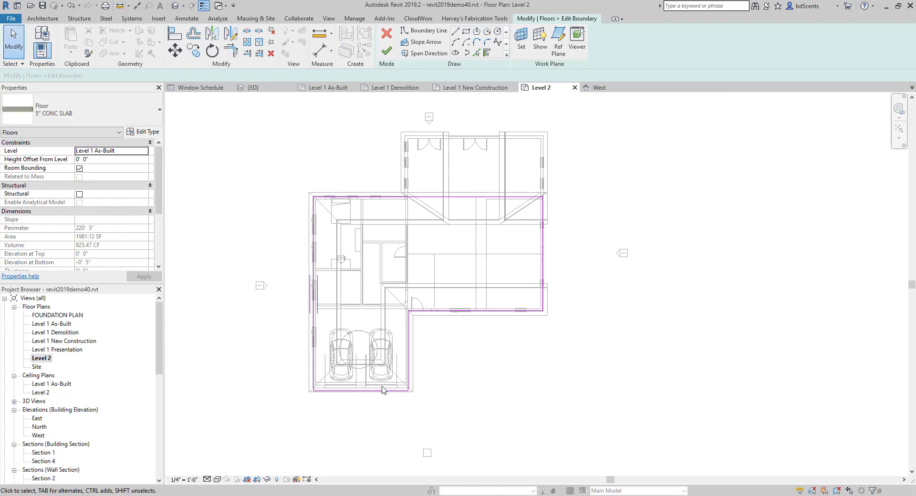
{"action": "double_click", "coordinate": [60, 325]}
{"action": "scroll", "coordinate": [319, 394], "scroll_direction": "up", "scroll_amount": 5}
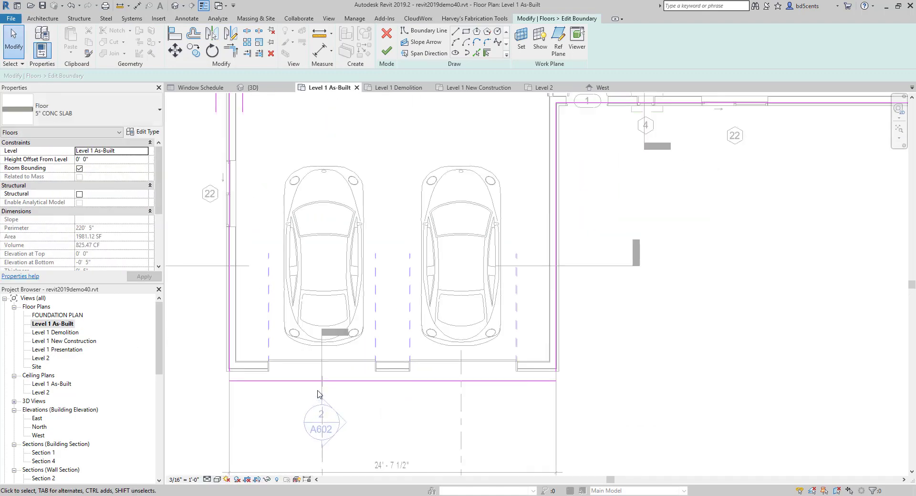
{"action": "key", "text": "l"}
{"action": "scroll", "coordinate": [224, 367], "scroll_direction": "up", "scroll_amount": 6}
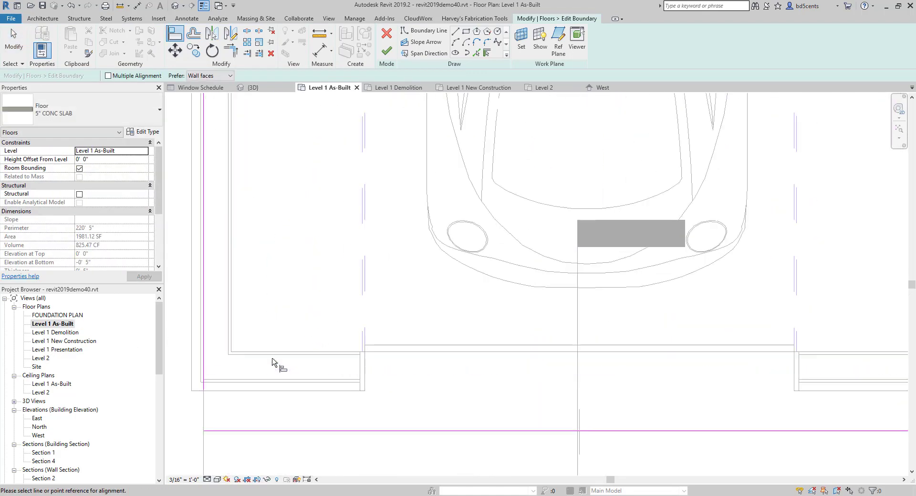
{"action": "left_click", "coordinate": [247, 431]}
{"action": "scroll", "coordinate": [308, 370], "scroll_direction": "down", "scroll_amount": 3}
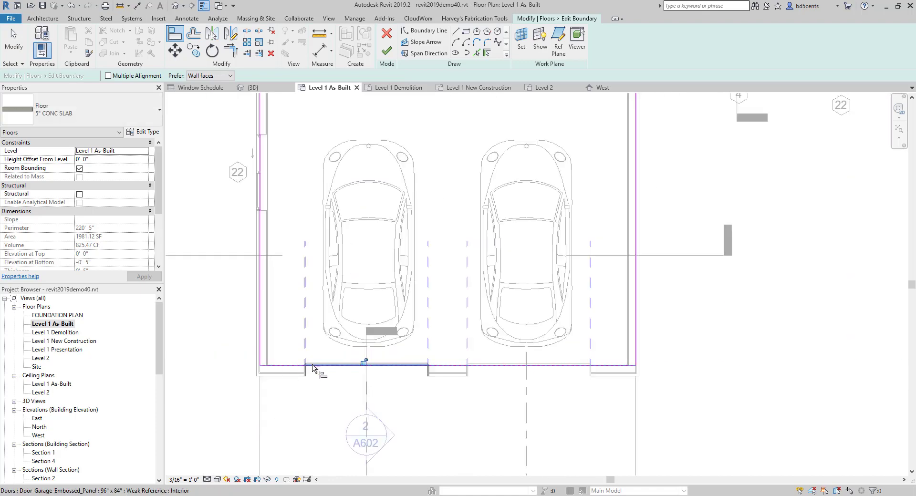
{"action": "scroll", "coordinate": [270, 380], "scroll_direction": "up", "scroll_amount": 3}
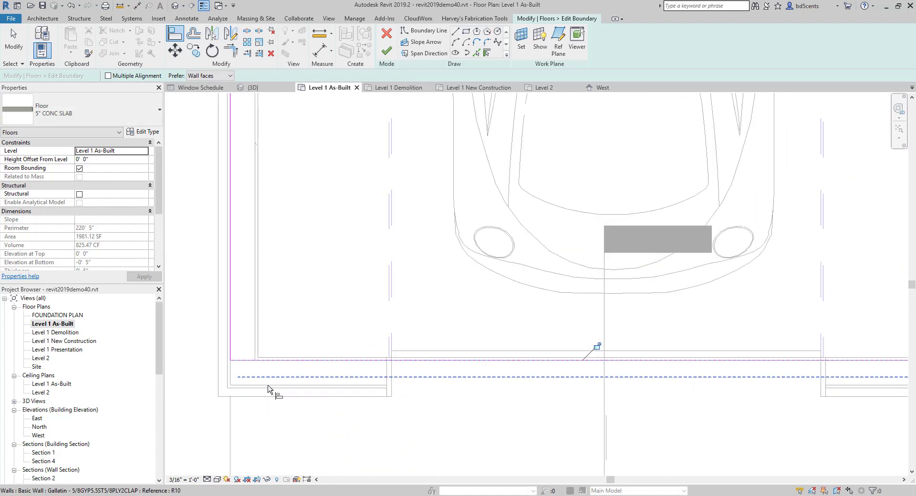
{"action": "key", "text": "Escape"}
{"action": "key", "text": "Escape"}
{"action": "scroll", "coordinate": [305, 377], "scroll_direction": "down", "scroll_amount": 4}
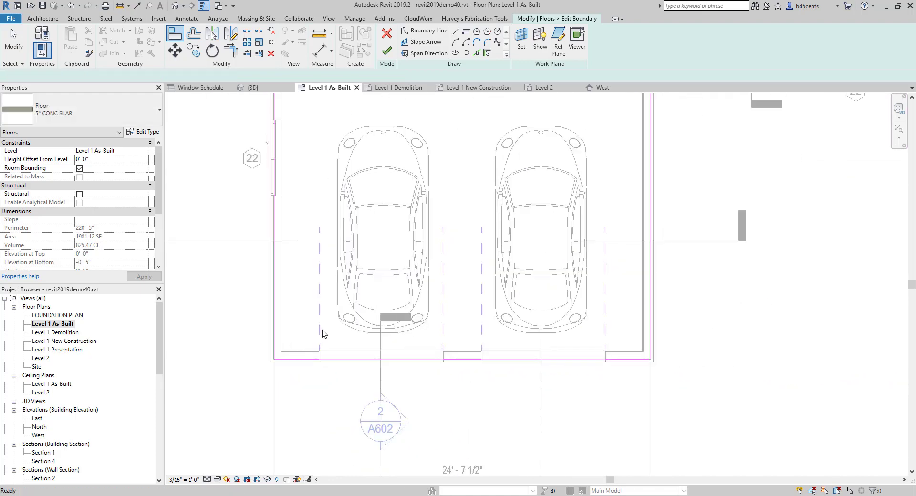
Step: Finish the slab boundary and attach the walls that go up to this floor's level to its bottom
{"action": "left_click", "coordinate": [381, 57]}
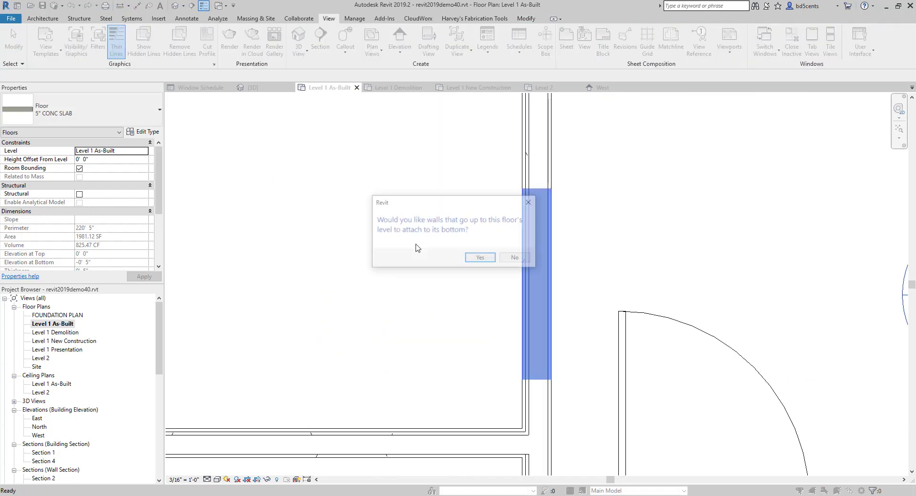
{"action": "left_click", "coordinate": [479, 258]}
{"action": "scroll", "coordinate": [405, 308], "scroll_direction": "down", "scroll_amount": 2}
{"action": "key", "text": "Escape"}
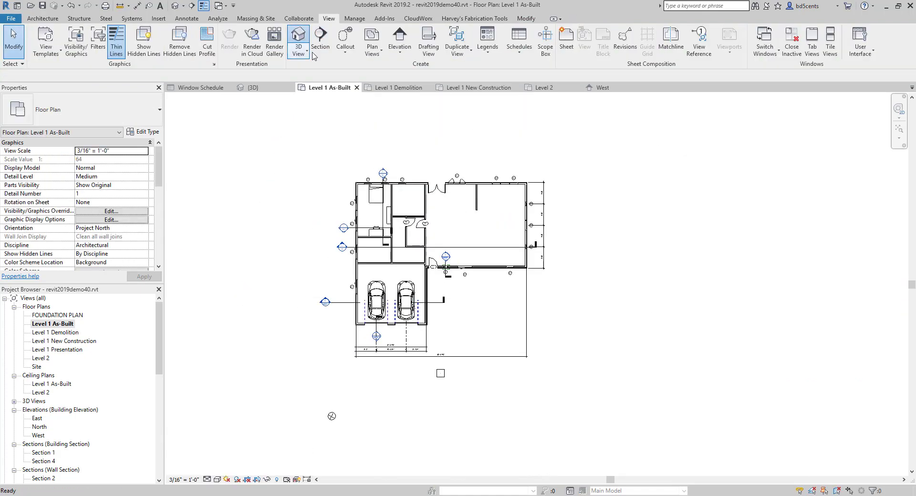
Step: Inspect the house in the 3D view from the four-window side and from underneath at the floor slabs
{"action": "left_click", "coordinate": [300, 39]}
{"action": "middle_click_drag", "start_coordinate": [434, 266], "coordinate": [440, 249], "text": "shift"}
{"action": "scroll", "coordinate": [440, 248], "scroll_direction": "down", "scroll_amount": 3}
{"action": "middle_click_drag", "start_coordinate": [381, 221], "coordinate": [372, 308], "text": "shift"}
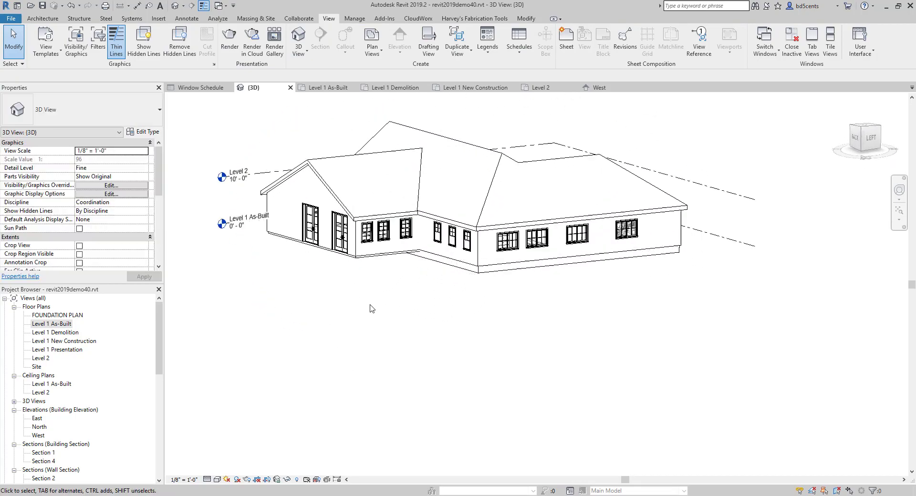
{"action": "scroll", "coordinate": [371, 308], "scroll_direction": "up", "scroll_amount": 2}
{"action": "middle_click_drag", "start_coordinate": [437, 251], "coordinate": [394, 204], "text": "shift"}
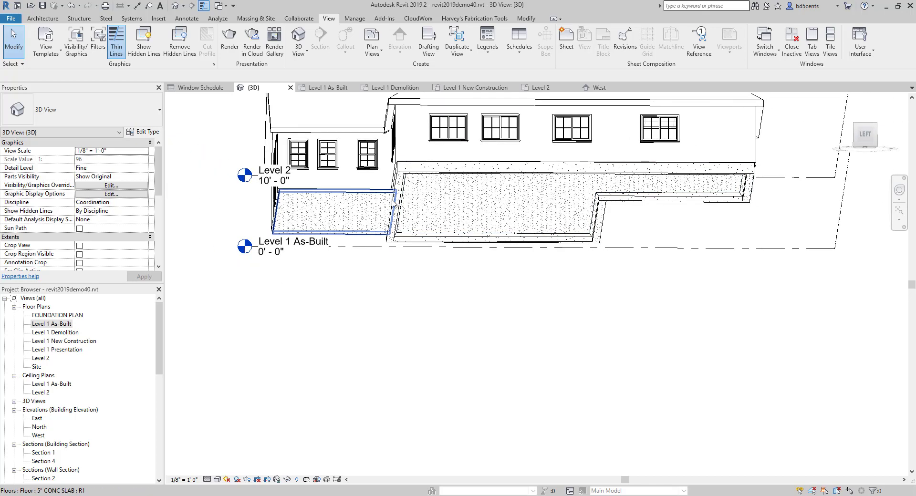
Step: Examine the addition's exterior footing and the whole house in the 3D view
{"action": "left_click", "coordinate": [395, 243]}
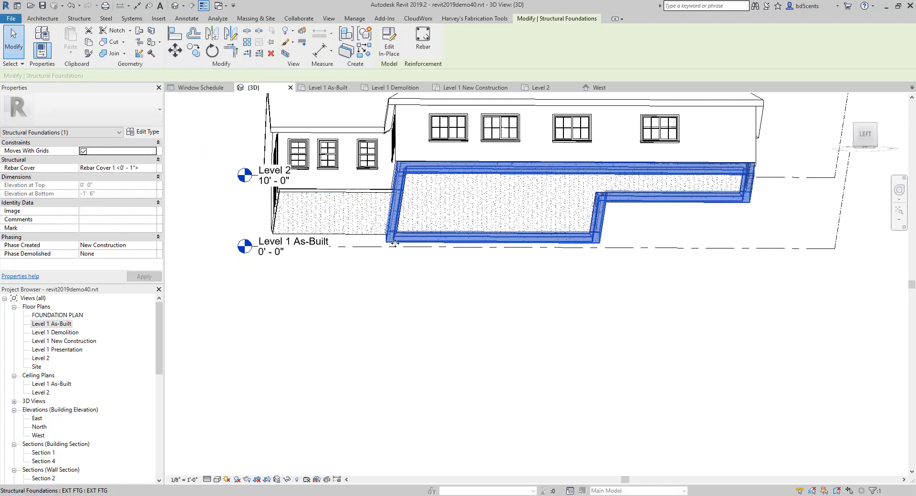
{"action": "scroll", "coordinate": [395, 208], "scroll_direction": "up", "scroll_amount": 3}
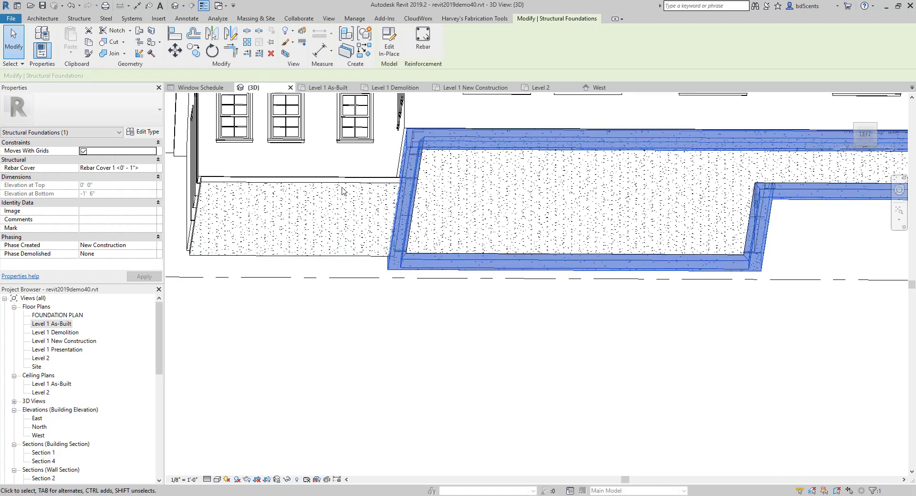
{"action": "scroll", "coordinate": [375, 204], "scroll_direction": "down", "scroll_amount": 5}
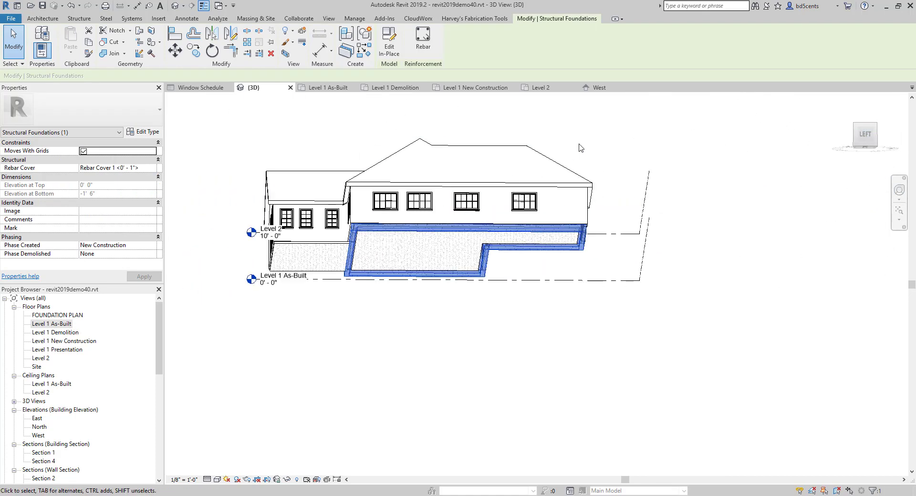
{"action": "middle_click_drag", "start_coordinate": [579, 148], "coordinate": [429, 168], "text": "shift"}
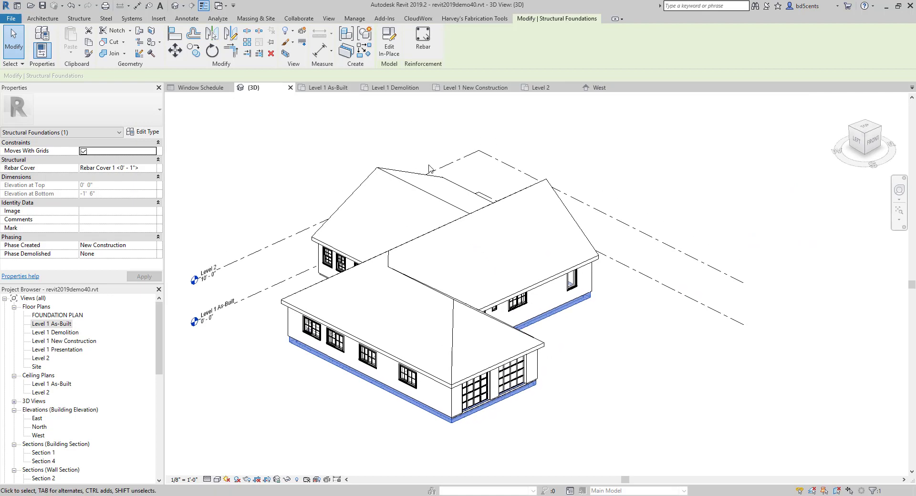
{"action": "left_click", "coordinate": [428, 157]}
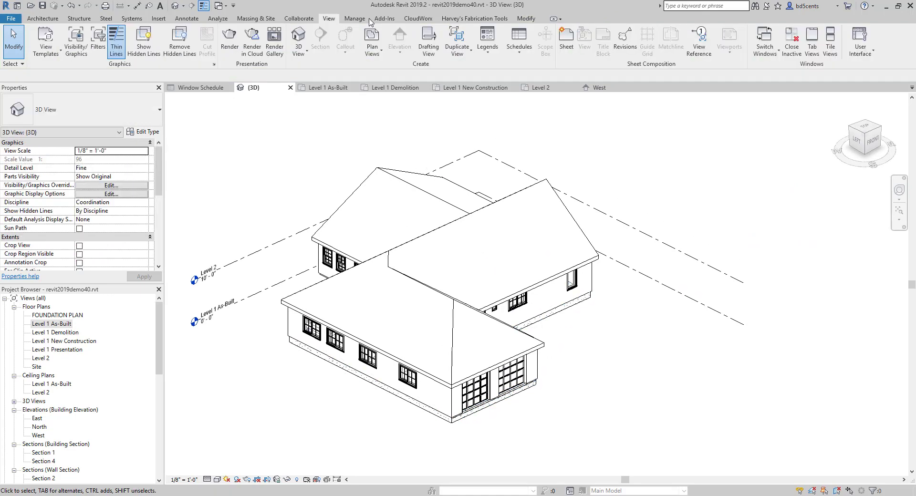
{"action": "left_click", "coordinate": [300, 18]}
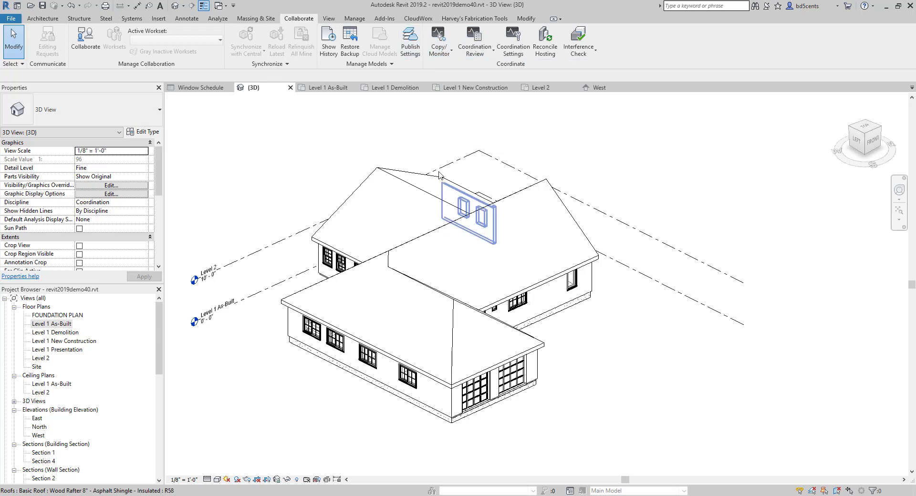
{"action": "scroll", "coordinate": [517, 224], "scroll_direction": "down", "scroll_amount": 1}
{"action": "middle_click_drag", "start_coordinate": [517, 223], "coordinate": [515, 197]}
{"action": "middle_click_drag", "start_coordinate": [462, 164], "coordinate": [448, 211]}
{"action": "middle_click_drag", "start_coordinate": [454, 181], "coordinate": [450, 172]}
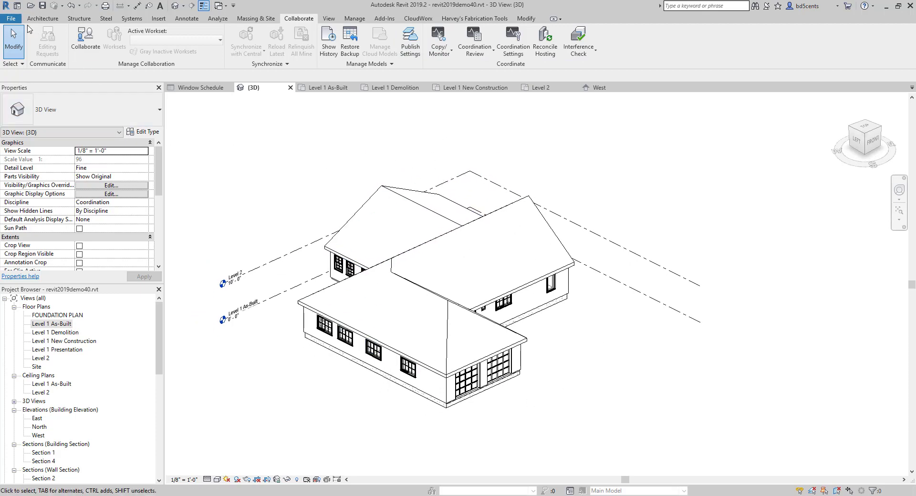
Step: Save the project as a new file named revit2019demo43.rvt
{"action": "left_click", "coordinate": [12, 19]}
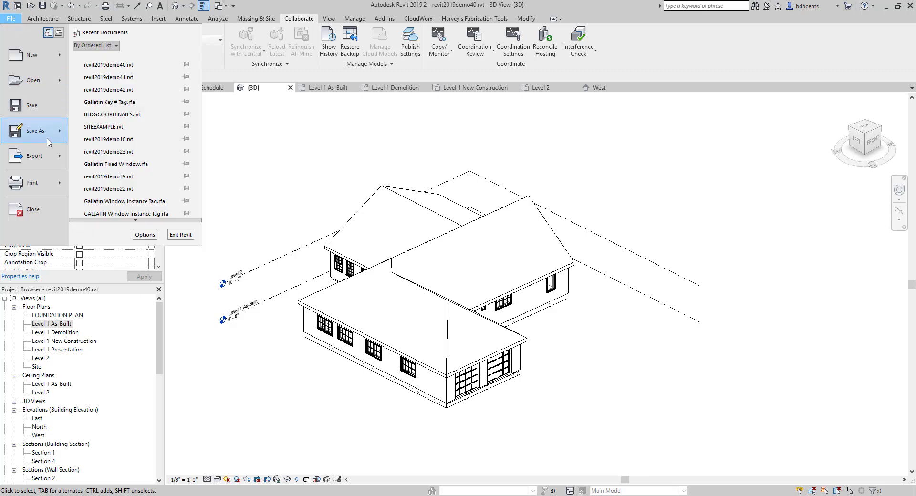
{"action": "mouse_move", "coordinate": [47, 142]}
{"action": "left_click", "coordinate": [96, 97]}
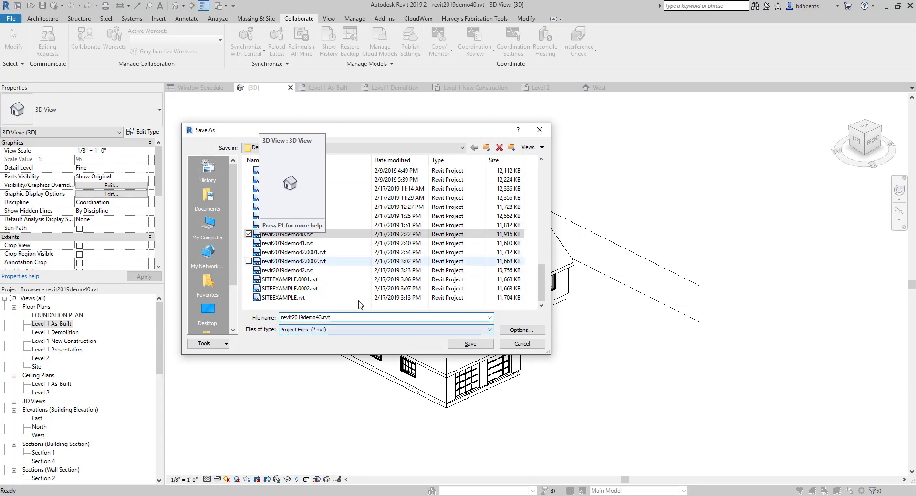
{"action": "left_click", "coordinate": [459, 343]}
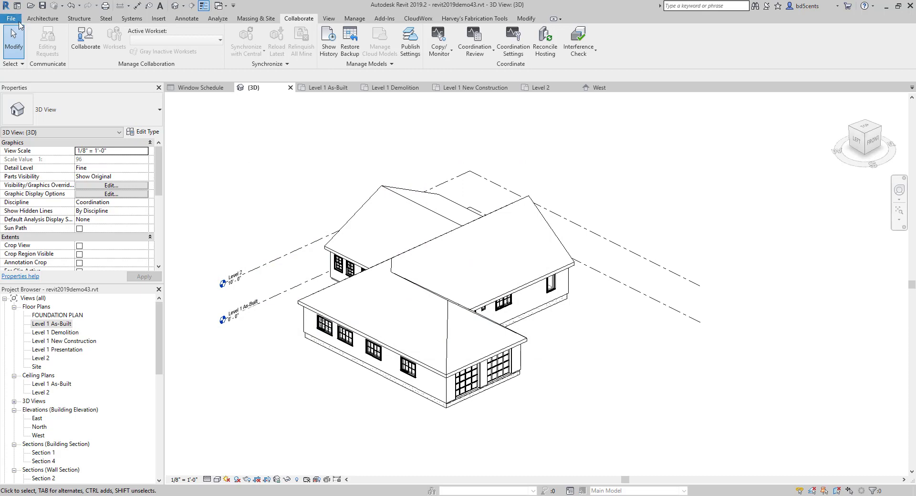
Step: Create a new project from the Mechanical Template
{"action": "left_click", "coordinate": [18, 21]}
{"action": "mouse_move", "coordinate": [53, 56]}
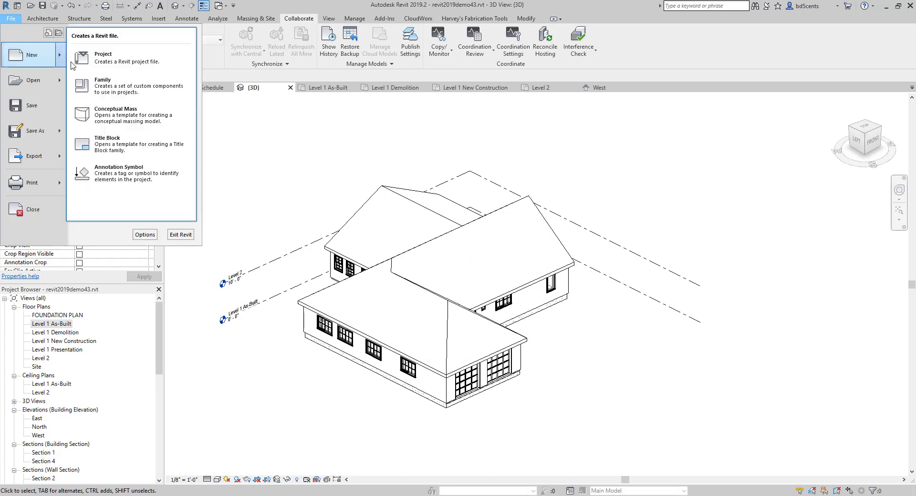
{"action": "left_click", "coordinate": [117, 66]}
{"action": "left_click", "coordinate": [477, 233]}
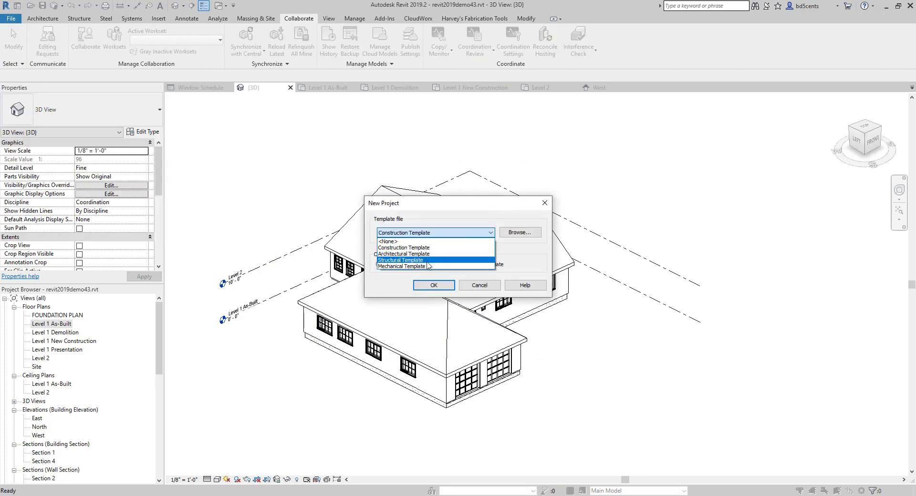
{"action": "left_click", "coordinate": [428, 266]}
{"action": "left_click", "coordinate": [434, 285]}
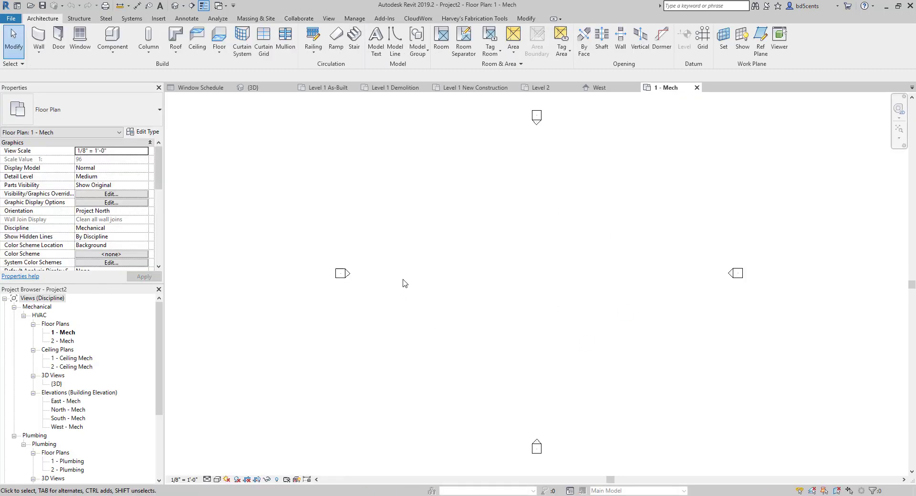
Step: Examine how the new project's views are organized under the Mechanical HVAC and Plumbing disciplines
{"action": "left_click", "coordinate": [40, 315]}
{"action": "left_click", "coordinate": [34, 436]}
{"action": "scroll", "coordinate": [38, 420], "scroll_direction": "down", "scroll_amount": 3}
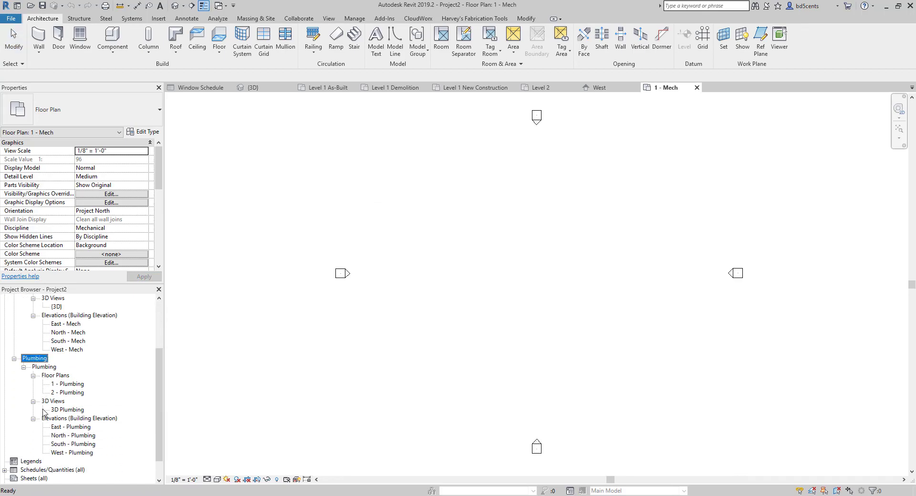
{"action": "scroll", "coordinate": [42, 406], "scroll_direction": "up", "scroll_amount": 3}
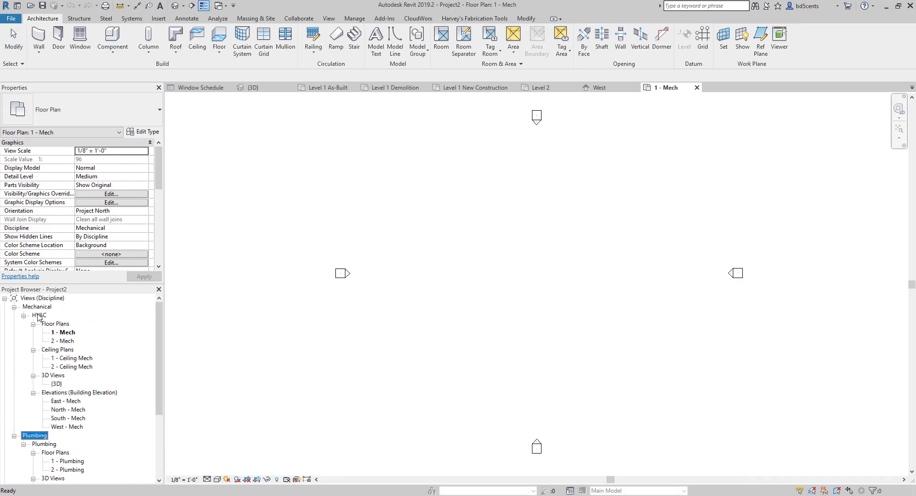
{"action": "left_click", "coordinate": [40, 316]}
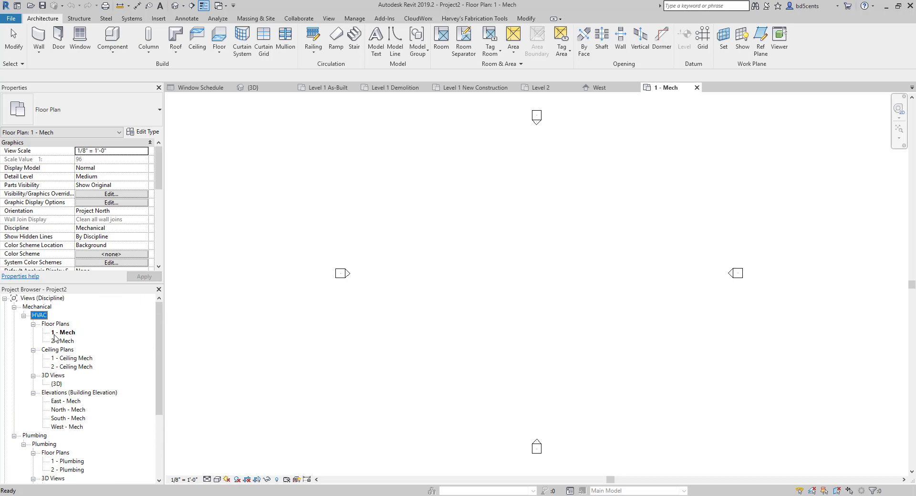
{"action": "left_click", "coordinate": [29, 308]}
{"action": "scroll", "coordinate": [40, 394], "scroll_direction": "down", "scroll_amount": 1}
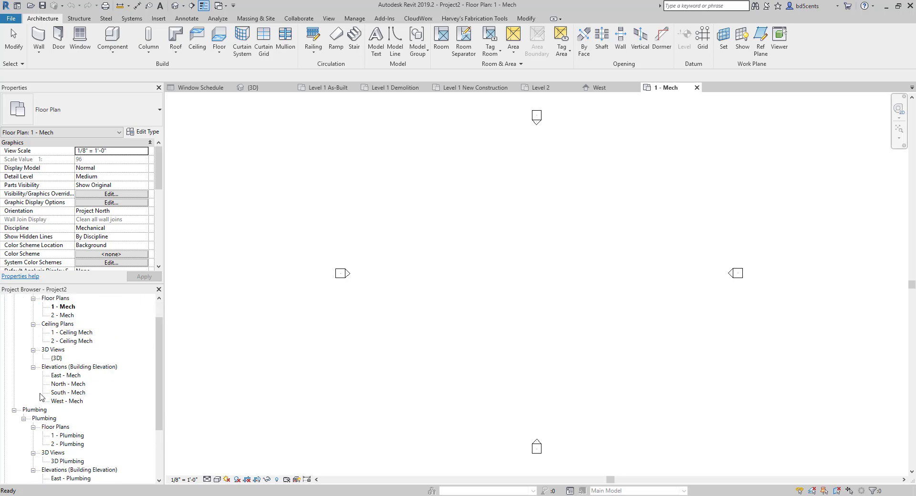
{"action": "left_click", "coordinate": [42, 416]}
{"action": "scroll", "coordinate": [40, 393], "scroll_direction": "down", "scroll_amount": 2}
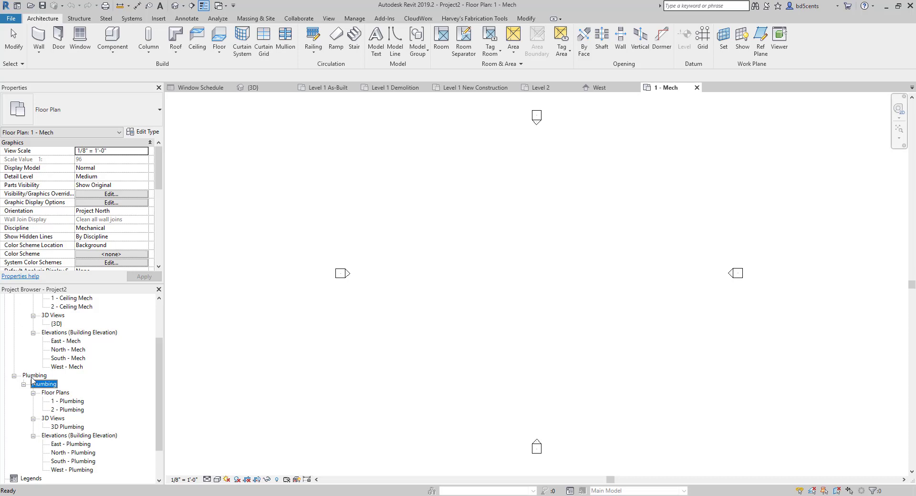
{"action": "scroll", "coordinate": [76, 327], "scroll_direction": "up", "scroll_amount": 3}
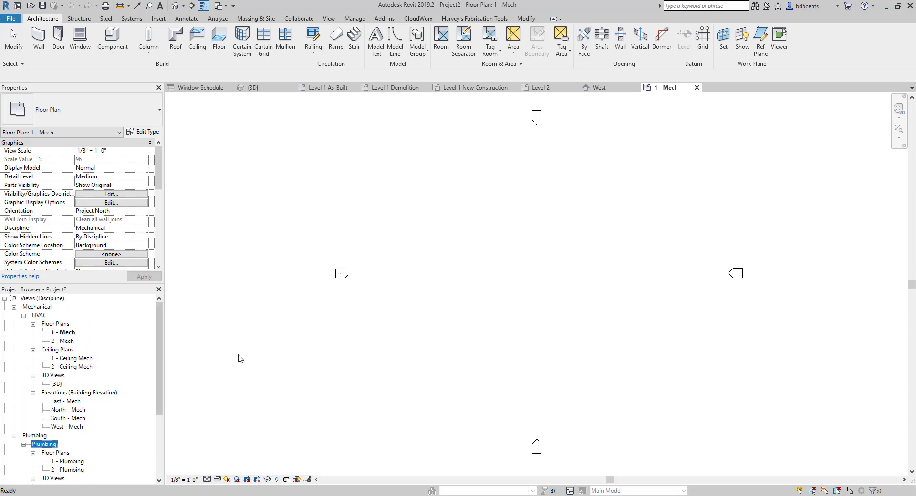
Step: Try to link revit2019demo43.rvt into the mechanical project with Auto - By Shared Coordinates positioning
{"action": "left_click", "coordinate": [159, 19]}
{"action": "left_click", "coordinate": [38, 42]}
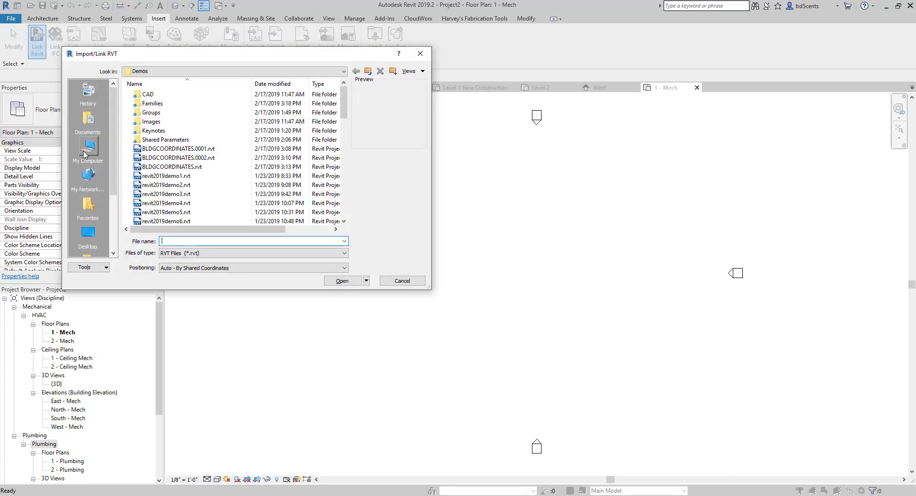
{"action": "scroll", "coordinate": [225, 171], "scroll_direction": "down", "scroll_amount": 5}
{"action": "scroll", "coordinate": [226, 181], "scroll_direction": "down", "scroll_amount": 8}
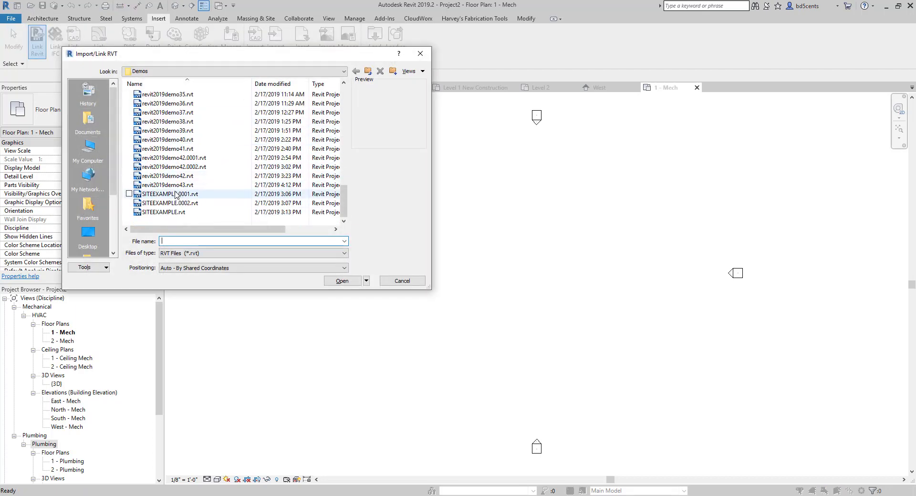
{"action": "left_click", "coordinate": [191, 185]}
{"action": "left_click", "coordinate": [344, 282]}
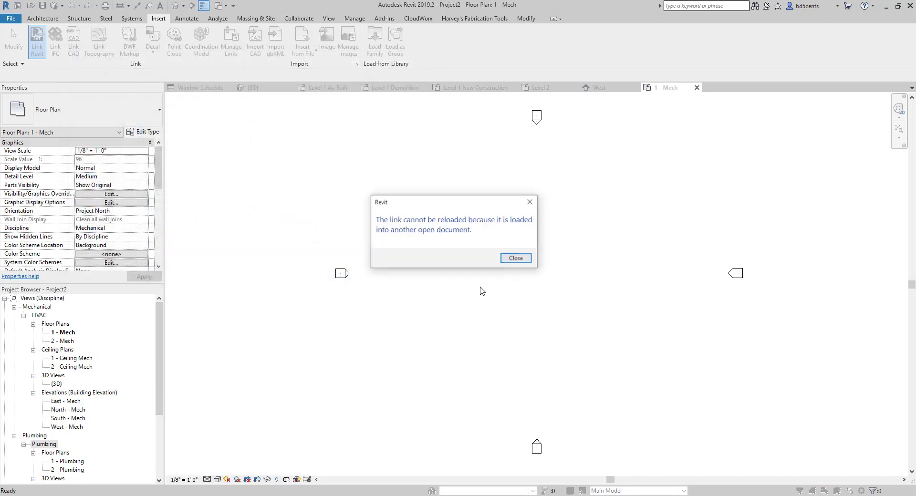
{"action": "left_click", "coordinate": [515, 260]}
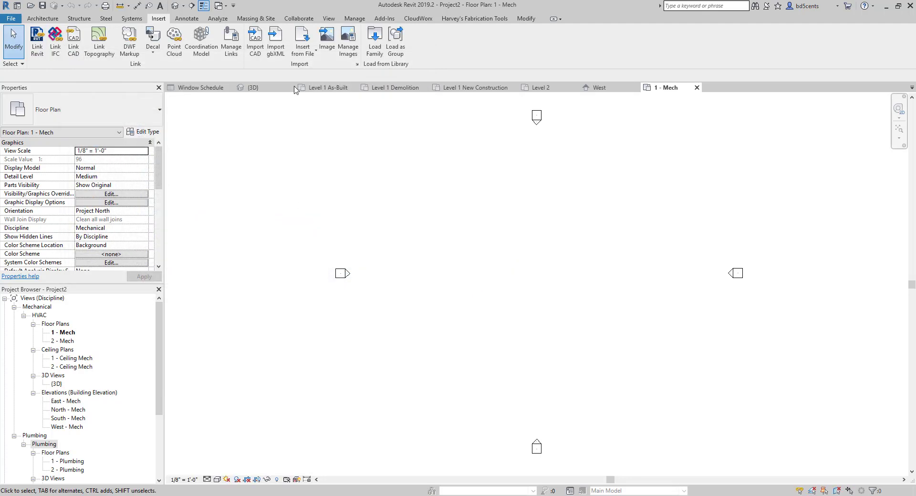
Step: Close all open views of the revit2019demo43 project, from Window Schedule through West, leaving only the 1 - Mech plan open
{"action": "left_click", "coordinate": [230, 88]}
{"action": "left_click", "coordinate": [221, 88]}
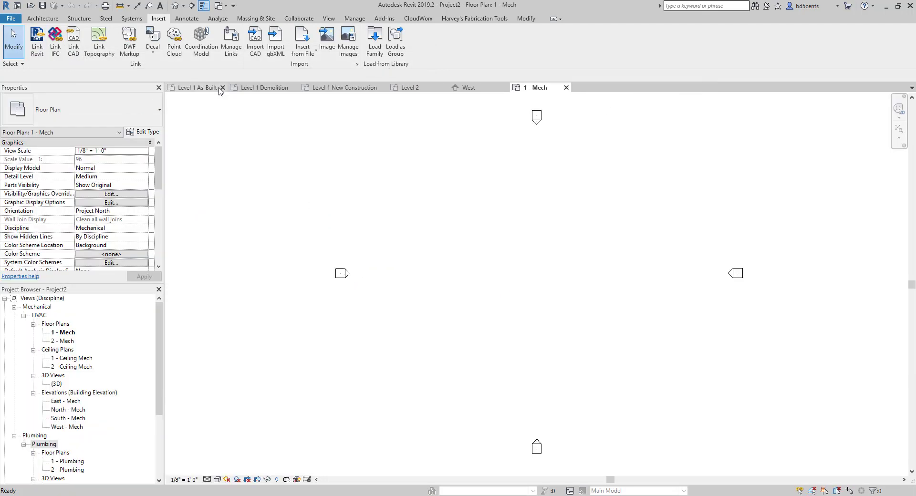
{"action": "left_click", "coordinate": [222, 88]}
{"action": "left_click", "coordinate": [231, 88]}
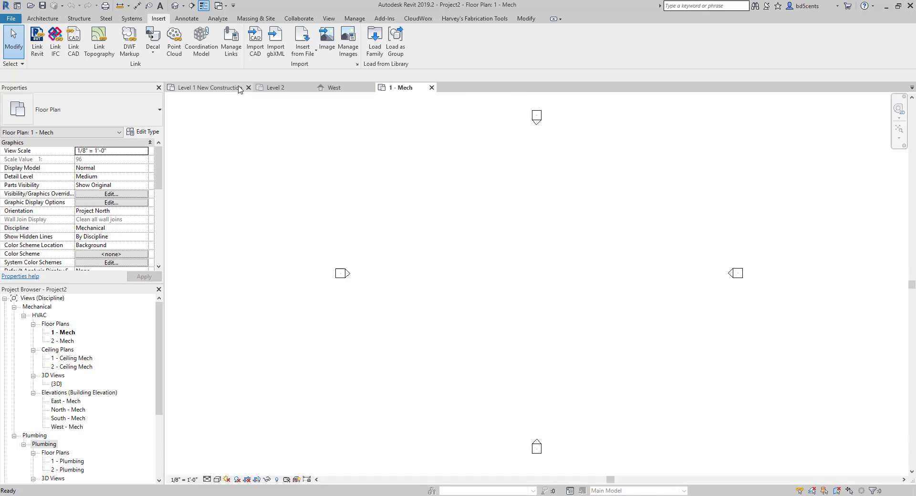
{"action": "left_click", "coordinate": [249, 88]}
{"action": "left_click", "coordinate": [221, 88]}
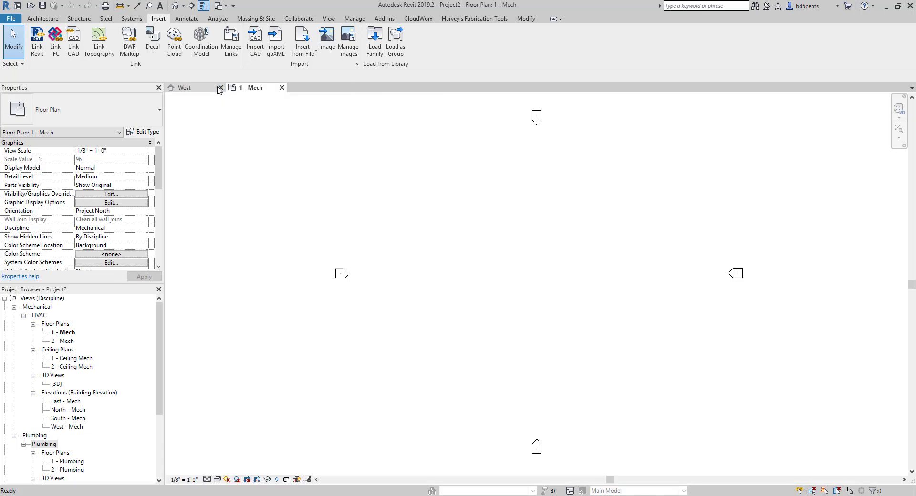
{"action": "left_click", "coordinate": [220, 88]}
Step: Link the Revit model revit2019demo43.rvt into the 1 - Mech plan, accepting the default center-to-center positioning
{"action": "left_click", "coordinate": [38, 42]}
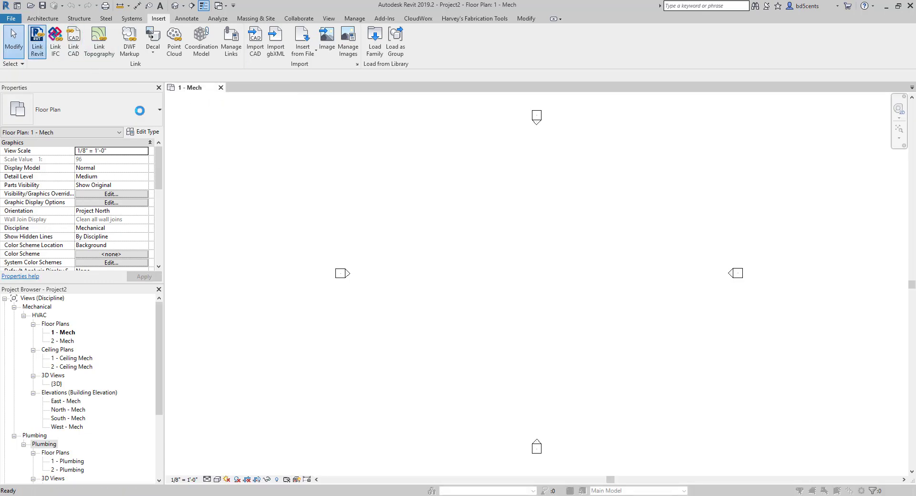
{"action": "scroll", "coordinate": [187, 190], "scroll_direction": "down", "scroll_amount": 10}
{"action": "left_click", "coordinate": [168, 184]}
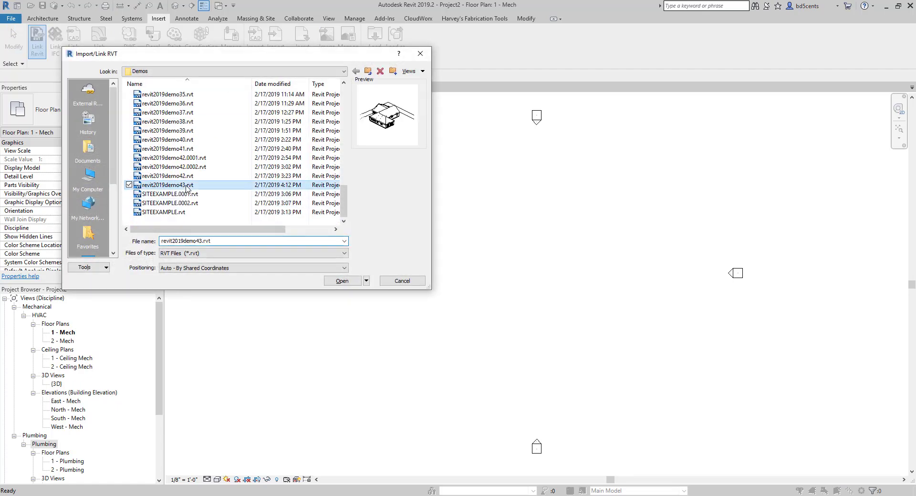
{"action": "left_click", "coordinate": [348, 282]}
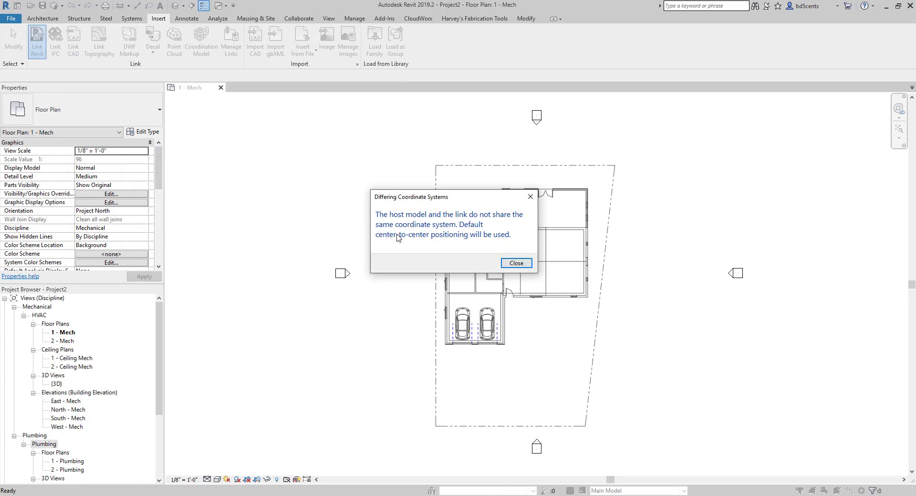
{"action": "left_click", "coordinate": [516, 263]}
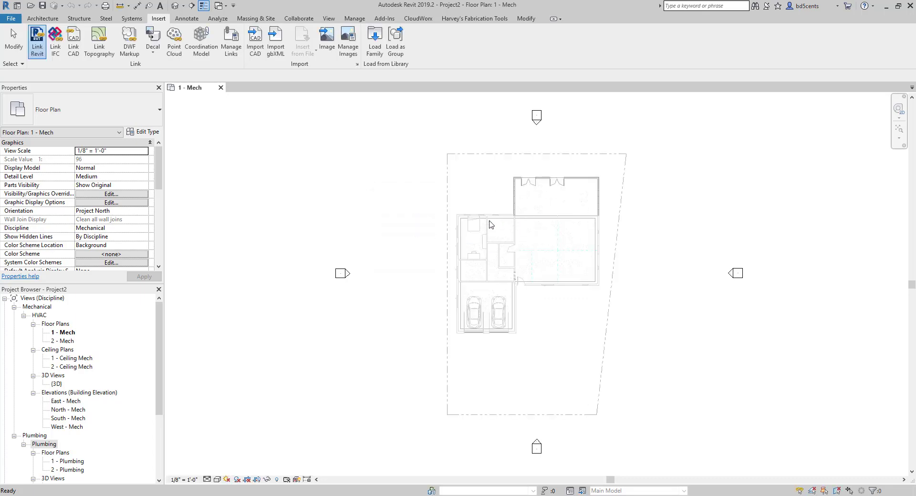
Step: Examine the linked house model in the 1 - Mech floor plan, both close up and as a whole
{"action": "scroll", "coordinate": [525, 260], "scroll_direction": "up", "scroll_amount": 3}
{"action": "scroll", "coordinate": [492, 268], "scroll_direction": "down", "scroll_amount": 4}
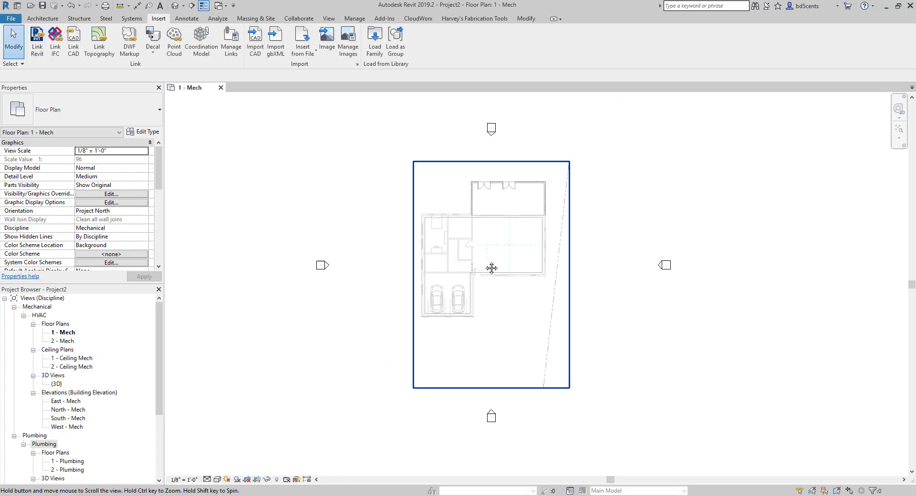
{"action": "scroll", "coordinate": [516, 252], "scroll_direction": "up", "scroll_amount": 2}
{"action": "scroll", "coordinate": [444, 224], "scroll_direction": "up", "scroll_amount": 3}
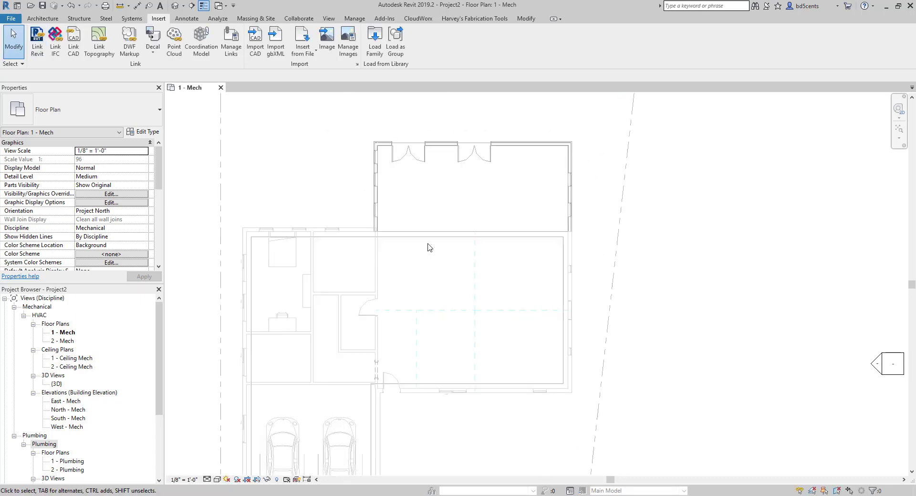
{"action": "scroll", "coordinate": [427, 247], "scroll_direction": "down", "scroll_amount": 1}
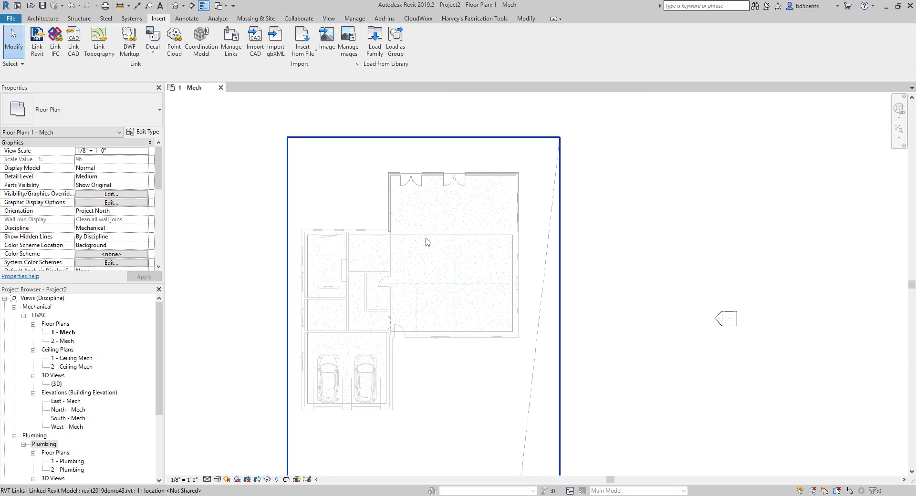
{"action": "scroll", "coordinate": [428, 239], "scroll_direction": "up", "scroll_amount": 3}
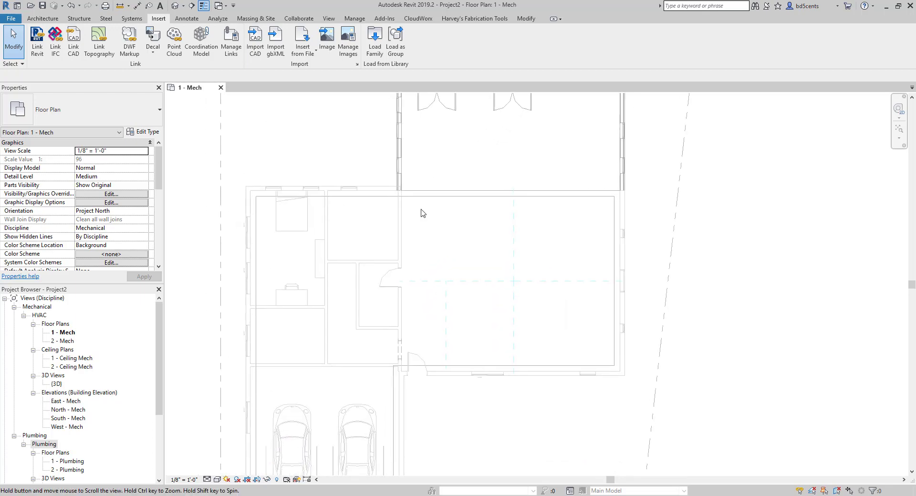
{"action": "scroll", "coordinate": [416, 239], "scroll_direction": "down", "scroll_amount": 3}
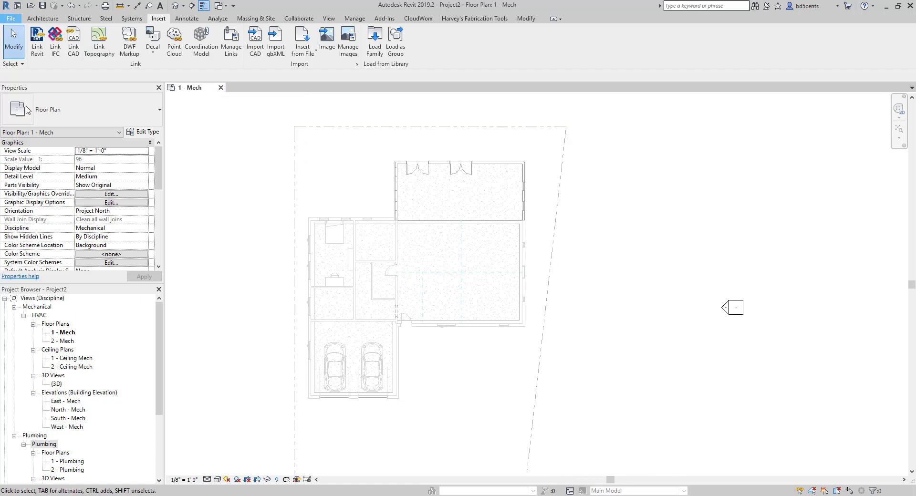
Step: Save the mechanical project in the Demos folder as MECHEXAMPLE
{"action": "left_click", "coordinate": [11, 18]}
{"action": "mouse_move", "coordinate": [29, 144]}
{"action": "left_click", "coordinate": [110, 98]}
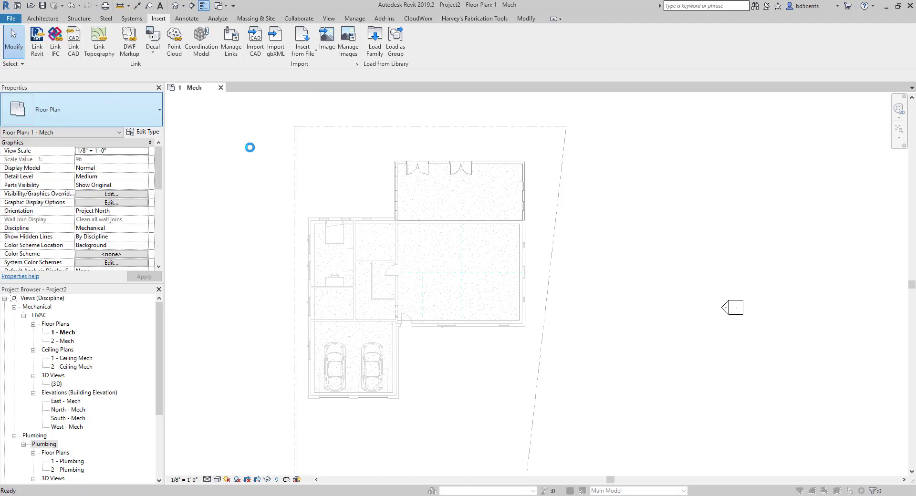
{"action": "type", "text": "rev"}
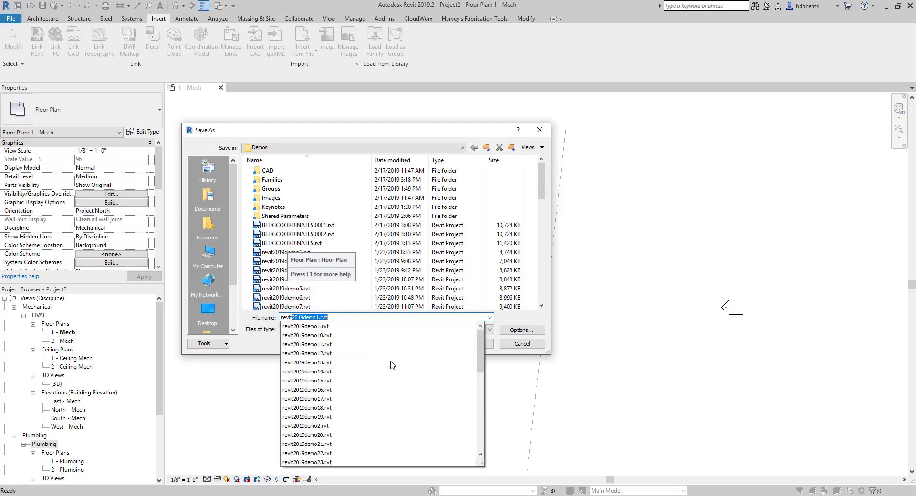
{"action": "key", "text": "BackSpace"}
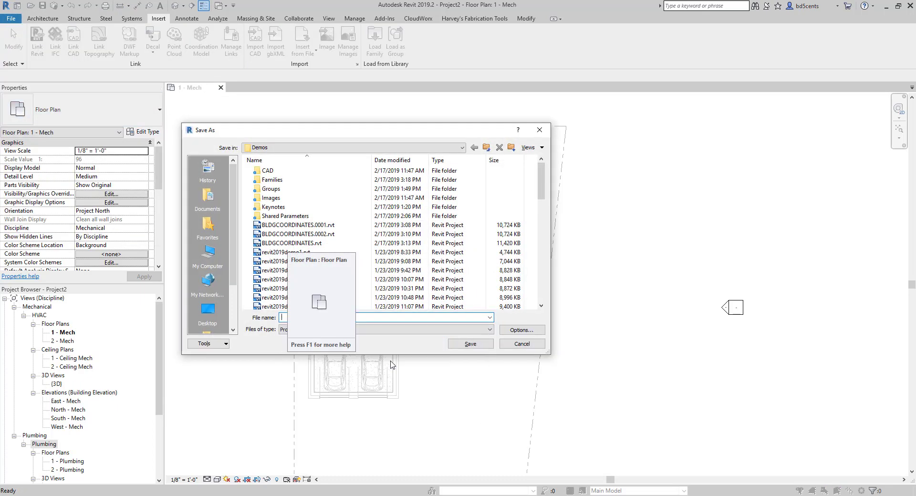
{"action": "type", "text": "Mecha"}
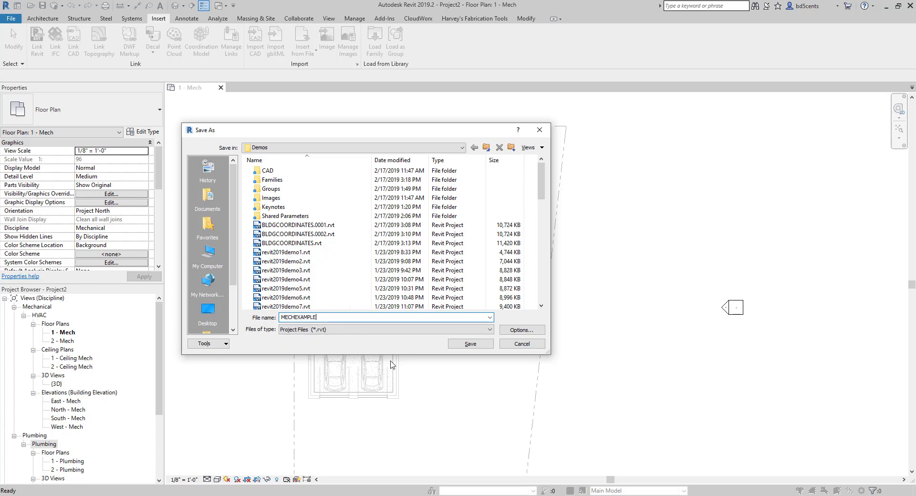
{"action": "key", "text": "Return"}
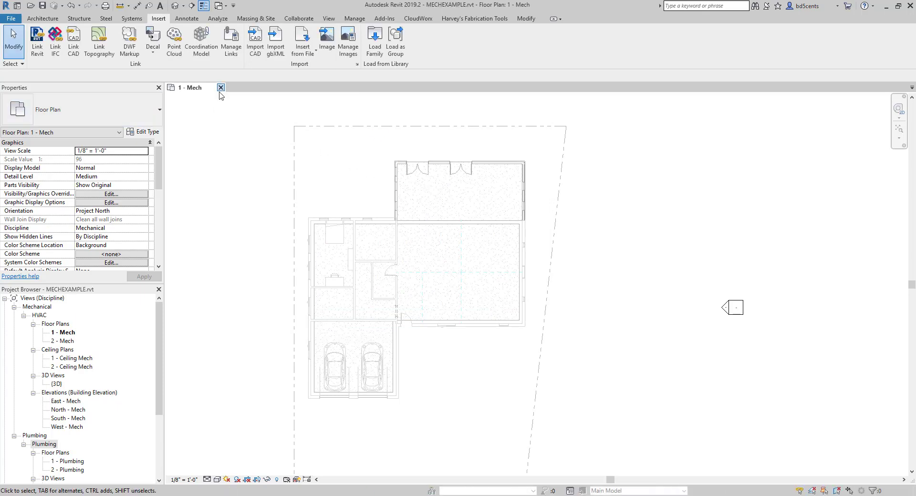
Step: Close the MECHEXAMPLE project, open the revit2019demo43 house model, and show its Level 1 As-Built floor plan
{"action": "left_click", "coordinate": [220, 88]}
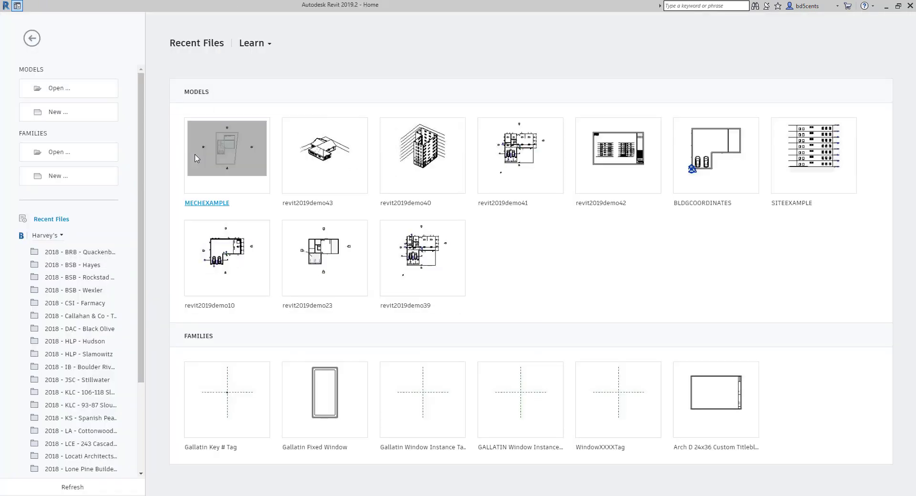
{"action": "left_click", "coordinate": [308, 140]}
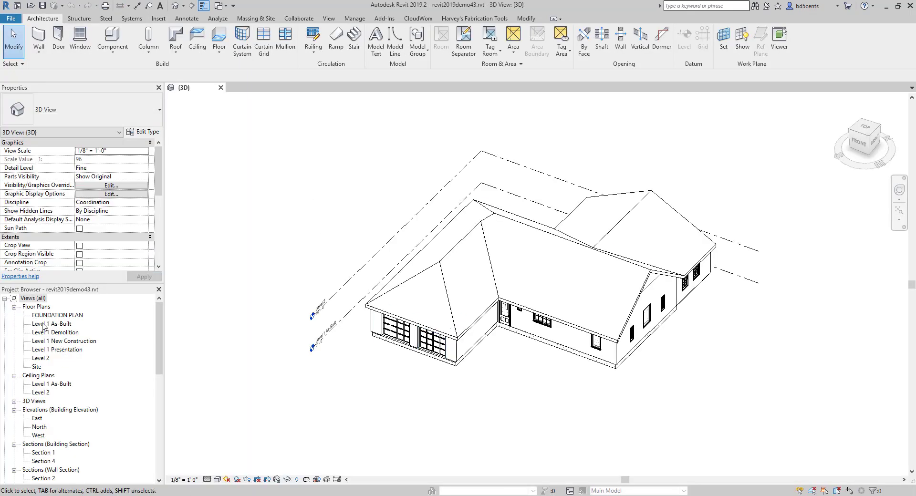
{"action": "double_click", "coordinate": [43, 325]}
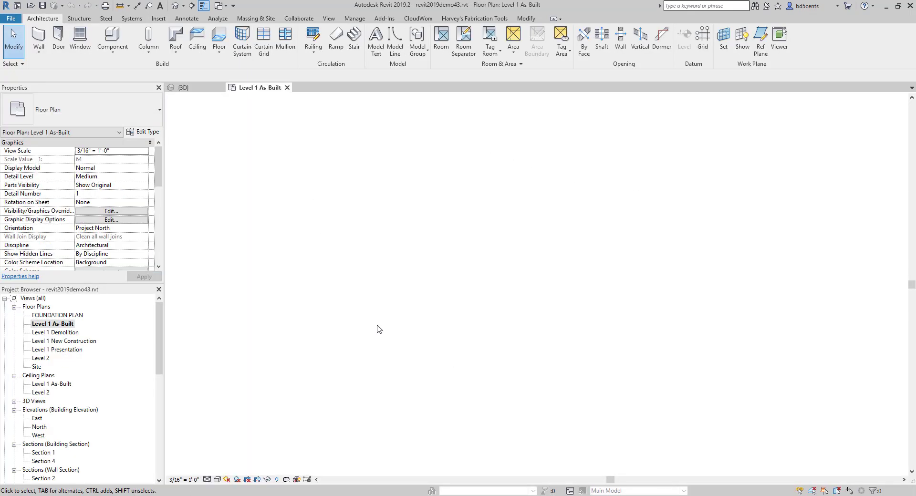
{"action": "scroll", "coordinate": [523, 243], "scroll_direction": "up", "scroll_amount": 1}
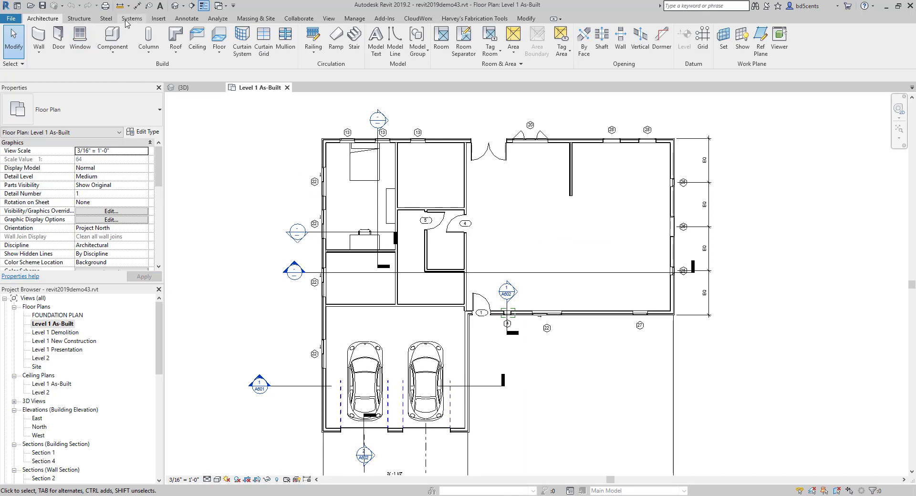
Step: Place a vertical grid line from the house's northwest wall corner upward, ending its bubble just above the north wall
{"action": "left_click", "coordinate": [704, 42]}
{"action": "scroll", "coordinate": [329, 140], "scroll_direction": "up", "scroll_amount": 8}
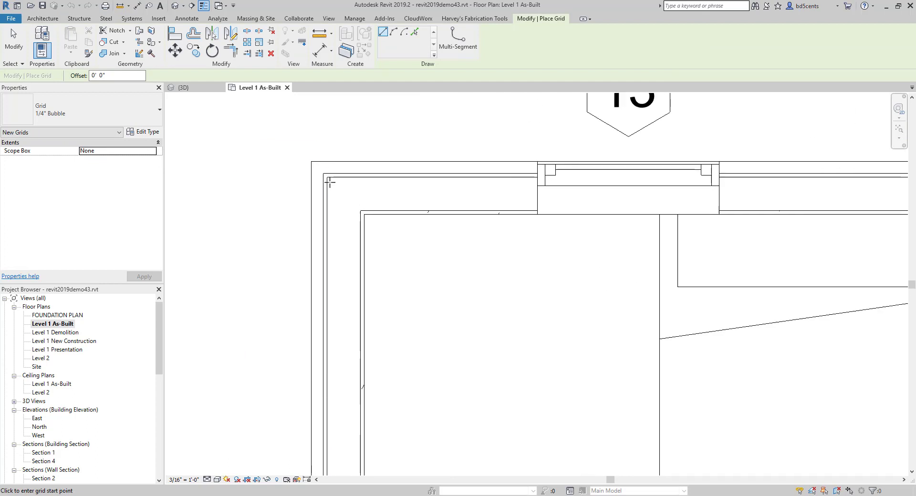
{"action": "scroll", "coordinate": [330, 182], "scroll_direction": "up", "scroll_amount": 2}
{"action": "scroll", "coordinate": [332, 183], "scroll_direction": "down", "scroll_amount": 1}
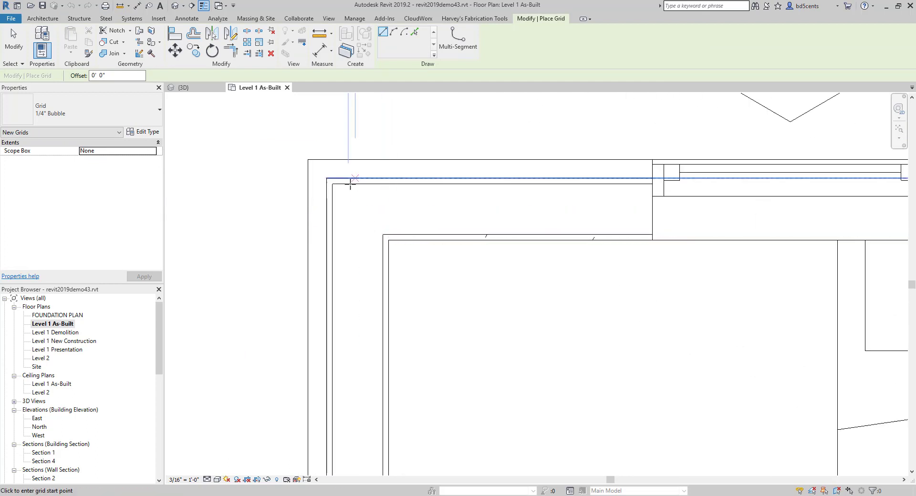
{"action": "left_click", "coordinate": [332, 184]}
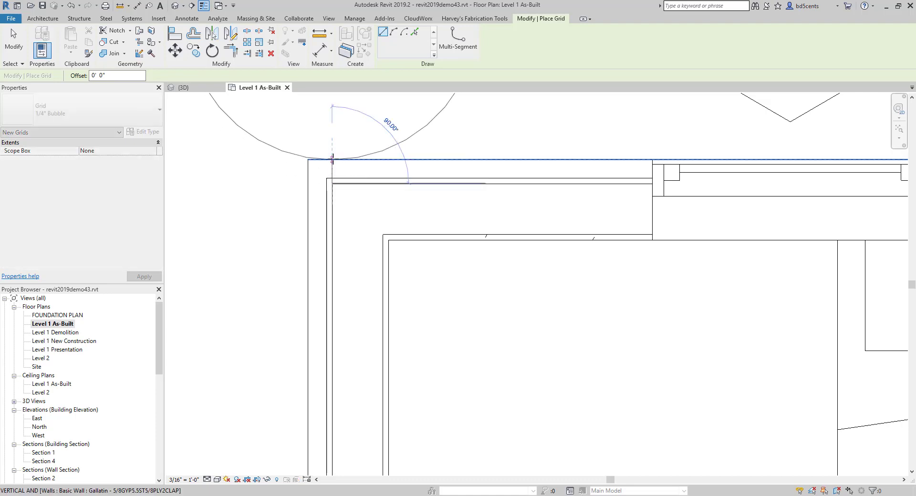
{"action": "scroll", "coordinate": [331, 159], "scroll_direction": "down", "scroll_amount": 5}
{"action": "middle_click_drag", "start_coordinate": [331, 160], "coordinate": [329, 270]}
{"action": "scroll", "coordinate": [329, 271], "scroll_direction": "down", "scroll_amount": 1}
{"action": "left_click", "coordinate": [329, 133]}
{"action": "key", "text": "Escape"}
{"action": "key", "text": "Escape"}
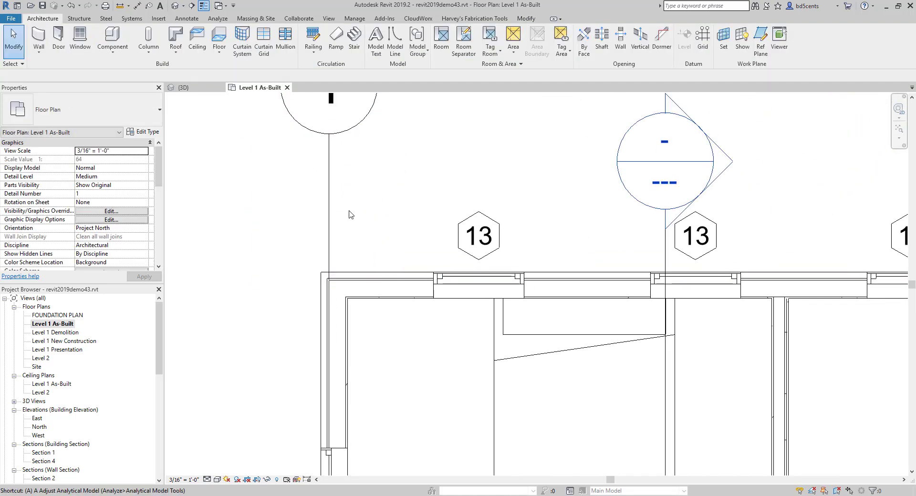
Step: Align the vertical grid line with the layer face inside the west exterior wall
{"action": "key", "text": "a"}
{"action": "key", "text": "l"}
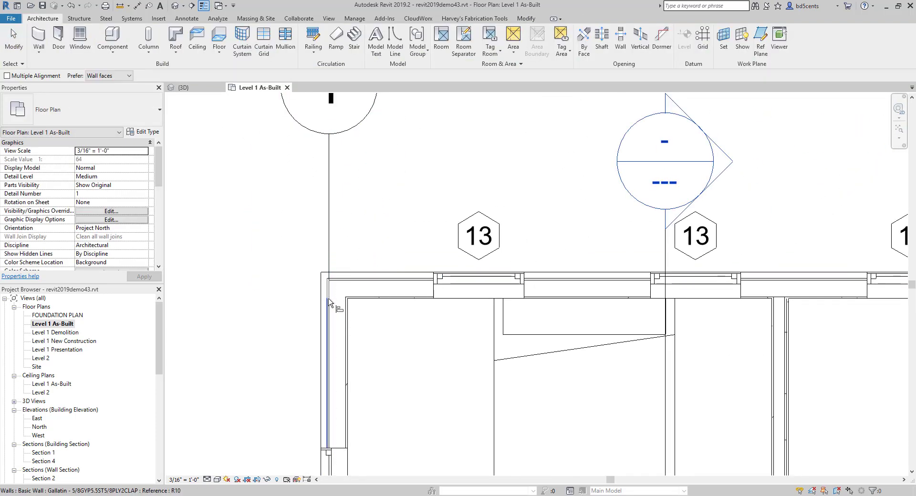
{"action": "left_click", "coordinate": [329, 306]}
{"action": "left_click", "coordinate": [330, 241]}
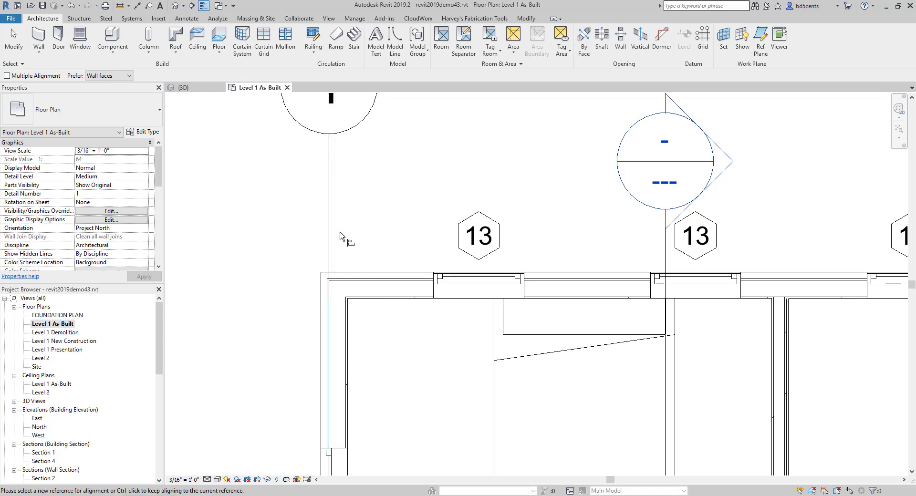
{"action": "key", "text": "Escape"}
{"action": "key", "text": "Escape"}
Step: Stretch the bubble end of the vertical grid line farther north, clear of the window tags and section marker
{"action": "scroll", "coordinate": [338, 232], "scroll_direction": "down", "scroll_amount": 4}
{"action": "scroll", "coordinate": [336, 215], "scroll_direction": "up", "scroll_amount": 1}
{"action": "left_click", "coordinate": [335, 203]}
{"action": "left_click_drag", "start_coordinate": [335, 196], "coordinate": [344, 119]}
{"action": "scroll", "coordinate": [345, 160], "scroll_direction": "down", "scroll_amount": 2}
{"action": "middle_click_drag", "start_coordinate": [346, 222], "coordinate": [346, 284]}
{"action": "scroll", "coordinate": [346, 279], "scroll_direction": "down", "scroll_amount": 1}
{"action": "left_click_drag", "start_coordinate": [339, 215], "coordinate": [338, 183]}
{"action": "left_click", "coordinate": [358, 220]}
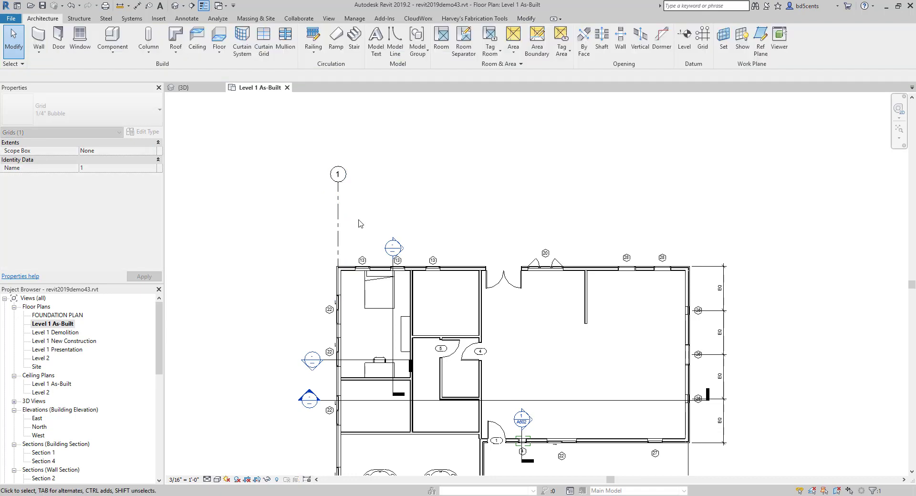
Step: Extend the lower end of the vertical grid line south past the garage and its dimensions
{"action": "middle_click_drag", "start_coordinate": [350, 215], "coordinate": [344, 194]}
{"action": "left_click", "coordinate": [333, 206]}
{"action": "scroll", "coordinate": [338, 254], "scroll_direction": "up", "scroll_amount": 3}
{"action": "scroll", "coordinate": [337, 256], "scroll_direction": "up", "scroll_amount": 2}
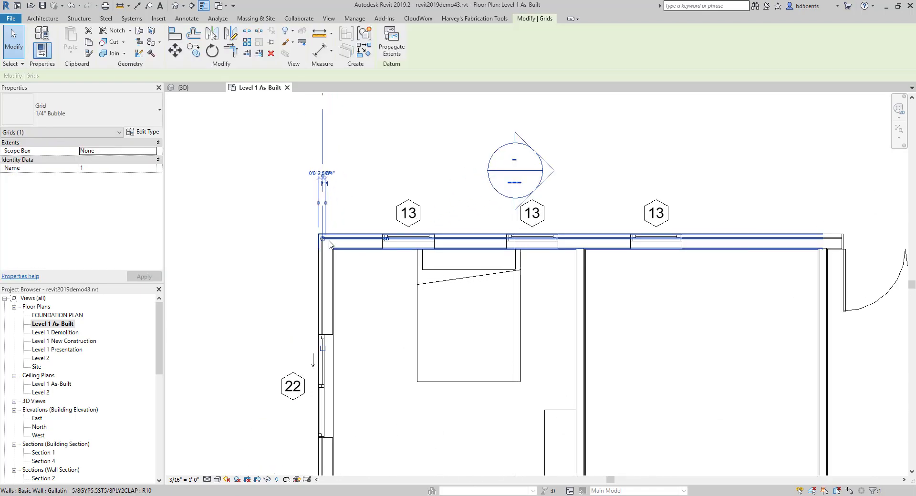
{"action": "scroll", "coordinate": [371, 287], "scroll_direction": "down", "scroll_amount": 3}
{"action": "scroll", "coordinate": [371, 286], "scroll_direction": "down", "scroll_amount": 2}
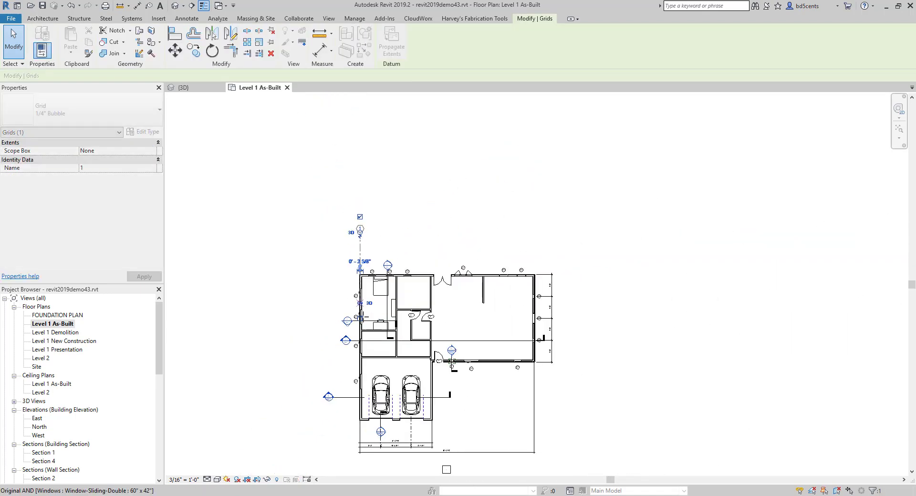
{"action": "left_click_drag", "start_coordinate": [367, 466], "coordinate": [368, 467]}
{"action": "scroll", "coordinate": [318, 334], "scroll_direction": "down", "scroll_amount": 5}
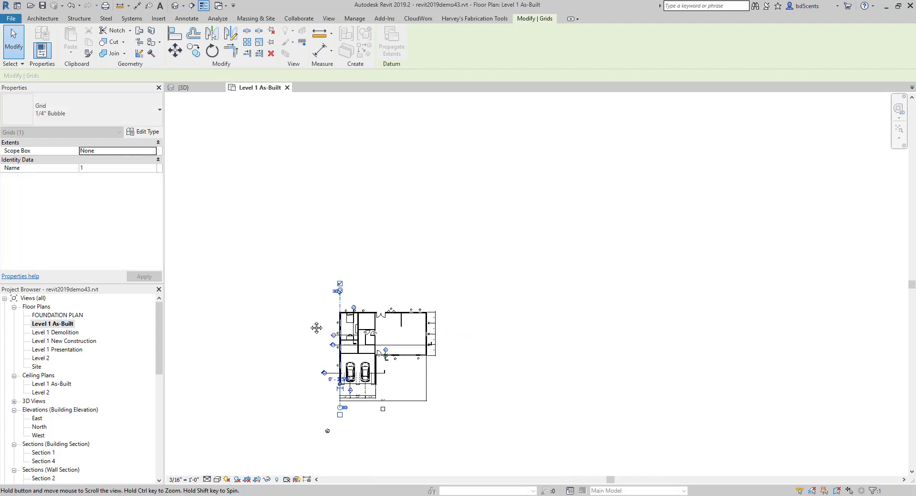
{"action": "middle_click_drag", "start_coordinate": [317, 327], "coordinate": [297, 278]}
{"action": "left_click", "coordinate": [300, 281]}
{"action": "scroll", "coordinate": [332, 297], "scroll_direction": "up", "scroll_amount": 4}
{"action": "scroll", "coordinate": [325, 203], "scroll_direction": "up", "scroll_amount": 7}
{"action": "left_click", "coordinate": [294, 181]}
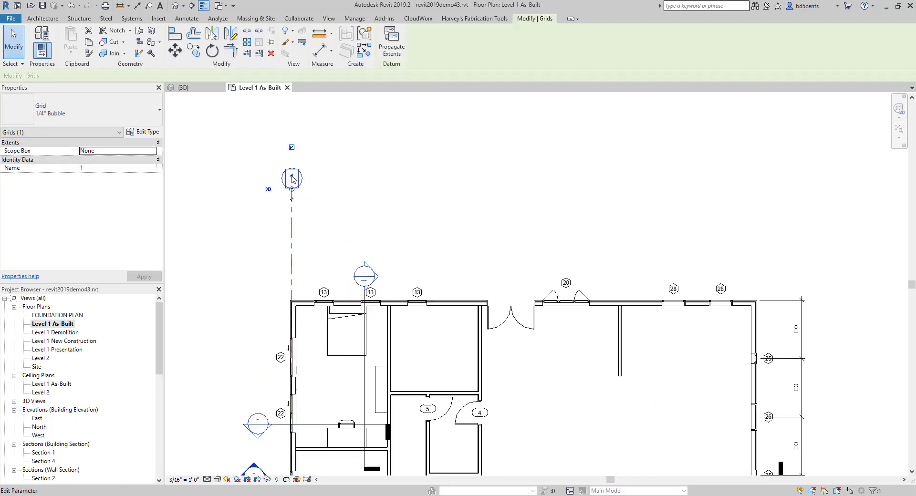
{"action": "left_click", "coordinate": [305, 221]}
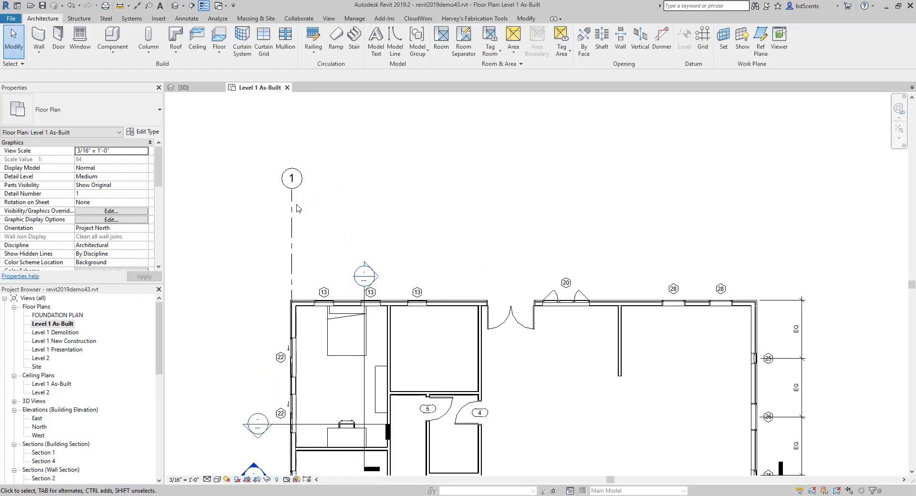
Step: Place a matching horizontal grid line from the northwest wall corner westward, ending its bubble outside the house
{"action": "scroll", "coordinate": [306, 265], "scroll_direction": "down", "scroll_amount": 2}
{"action": "scroll", "coordinate": [306, 265], "scroll_direction": "up", "scroll_amount": 4}
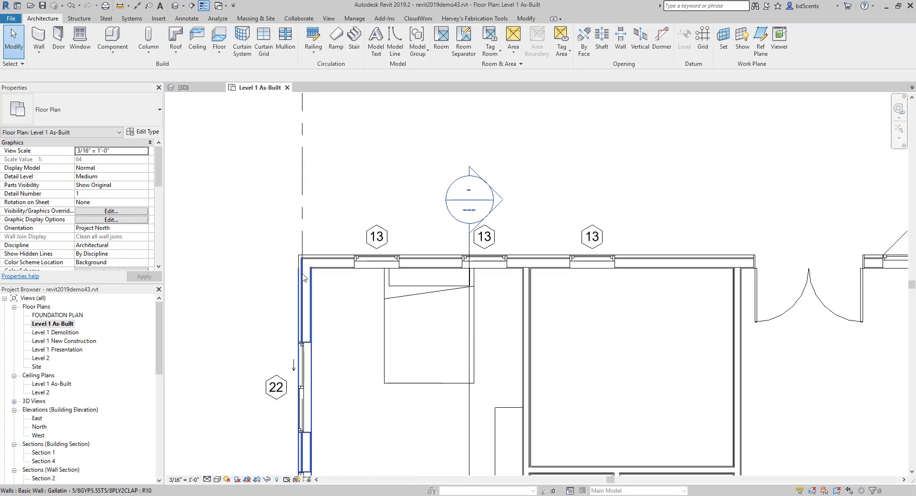
{"action": "left_click", "coordinate": [304, 224]}
{"action": "right_click", "coordinate": [303, 223]}
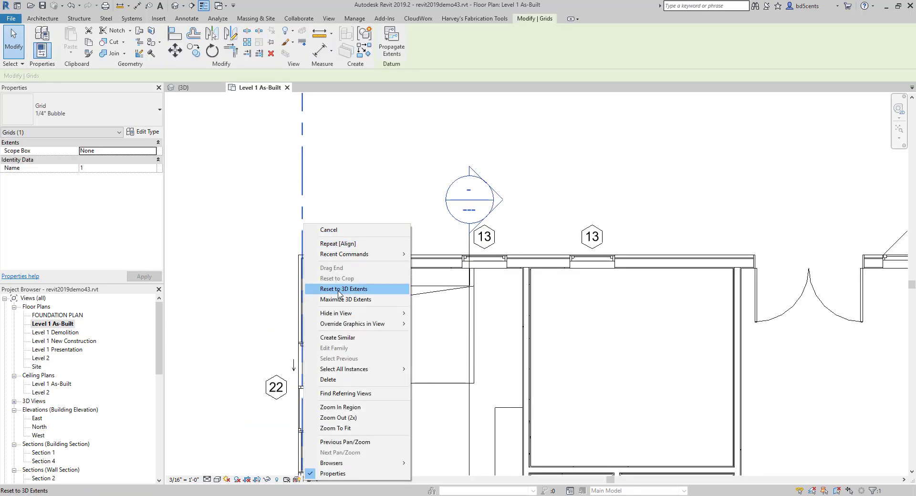
{"action": "left_click", "coordinate": [336, 336]}
{"action": "scroll", "coordinate": [302, 257], "scroll_direction": "up", "scroll_amount": 3}
{"action": "scroll", "coordinate": [299, 249], "scroll_direction": "up", "scroll_amount": 2}
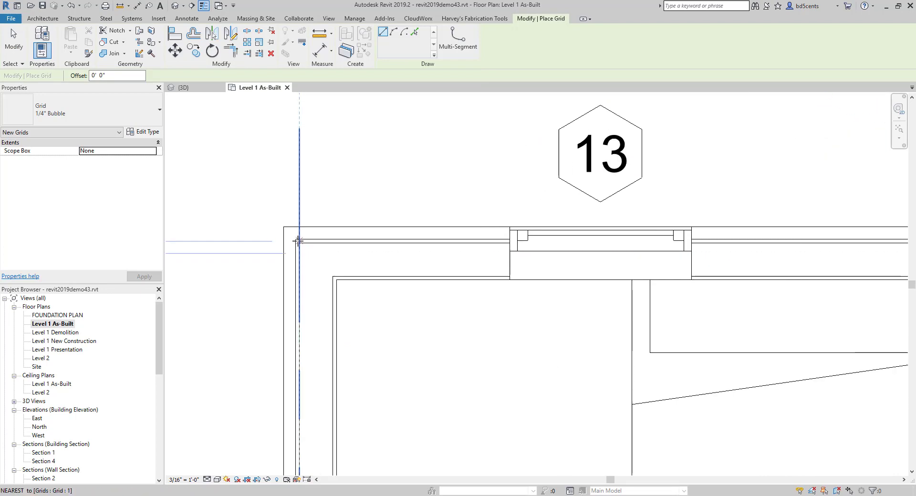
{"action": "left_click", "coordinate": [299, 243]}
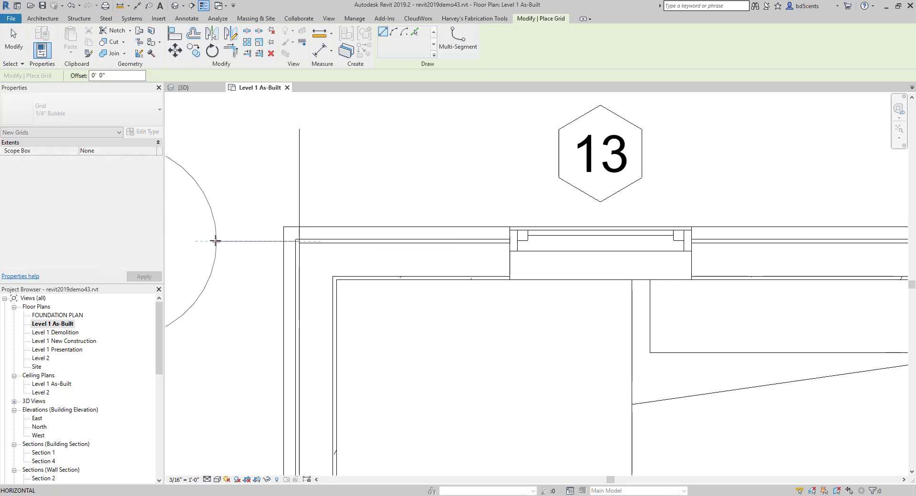
{"action": "scroll", "coordinate": [215, 241], "scroll_direction": "down", "scroll_amount": 8}
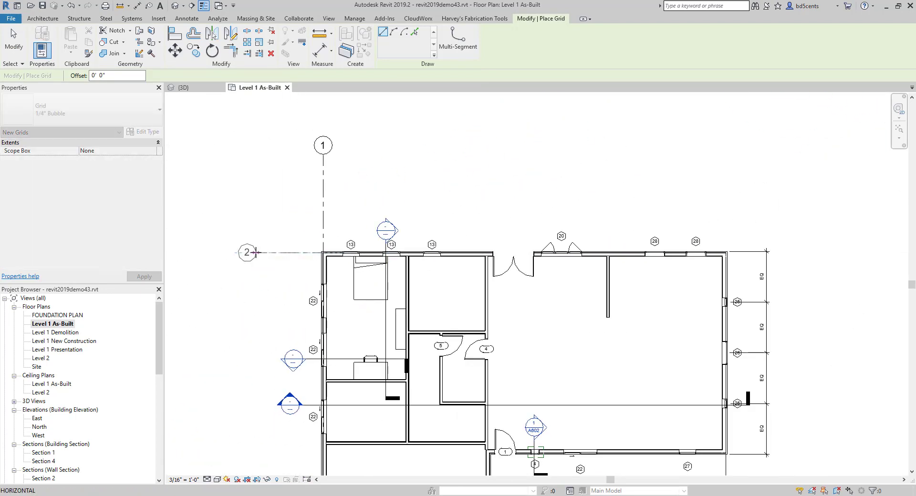
{"action": "left_click", "coordinate": [256, 252]}
{"action": "key", "text": "Escape"}
{"action": "key", "text": "Escape"}
Step: Align the horizontal grid line with the layer face inside the north exterior wall
{"action": "scroll", "coordinate": [311, 250], "scroll_direction": "up", "scroll_amount": 5}
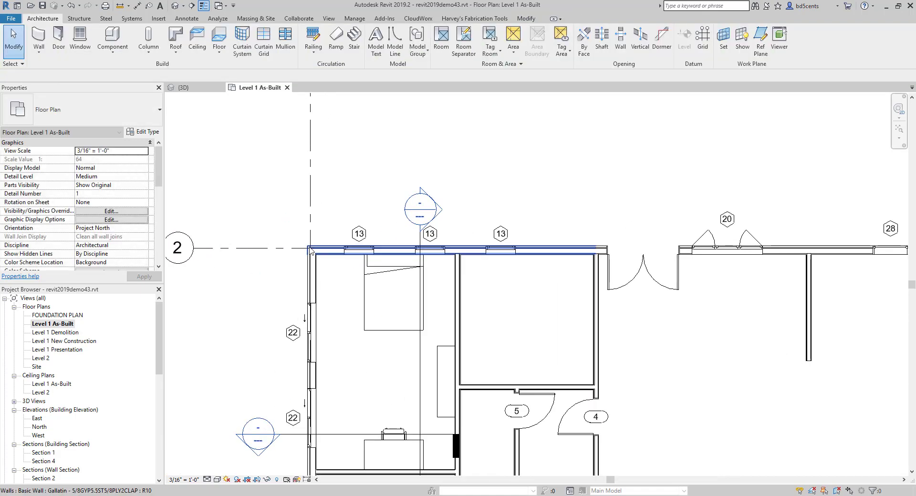
{"action": "key", "text": "l"}
{"action": "scroll", "coordinate": [313, 253], "scroll_direction": "up", "scroll_amount": 5}
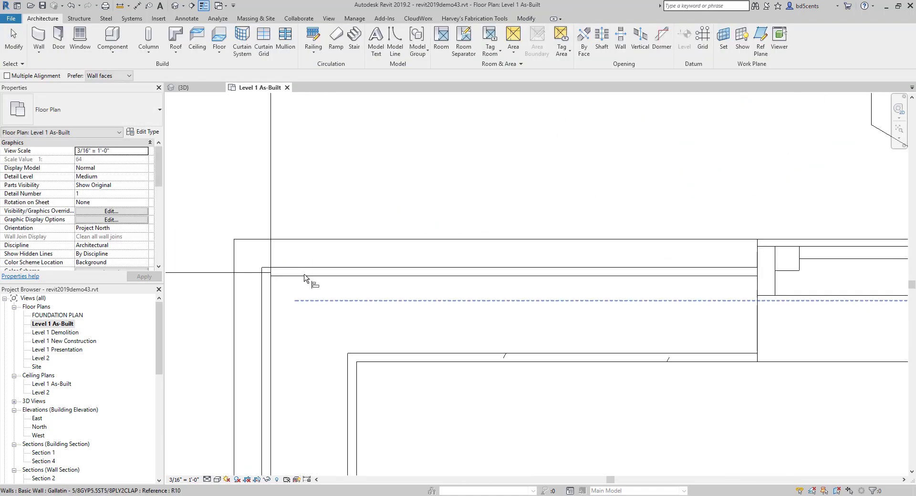
{"action": "scroll", "coordinate": [248, 277], "scroll_direction": "down", "scroll_amount": 3}
{"action": "left_click", "coordinate": [221, 272]}
{"action": "scroll", "coordinate": [244, 244], "scroll_direction": "down", "scroll_amount": 4}
{"action": "middle_click_drag", "start_coordinate": [284, 248], "coordinate": [391, 255]}
{"action": "key", "text": "Escape"}
{"action": "key", "text": "Escape"}
Step: Extend the free end of the horizontal grid line east beyond the house's far wall and dimensions
{"action": "scroll", "coordinate": [300, 248], "scroll_direction": "down", "scroll_amount": 2}
{"action": "left_click", "coordinate": [301, 251]}
{"action": "scroll", "coordinate": [351, 260], "scroll_direction": "down", "scroll_amount": 2}
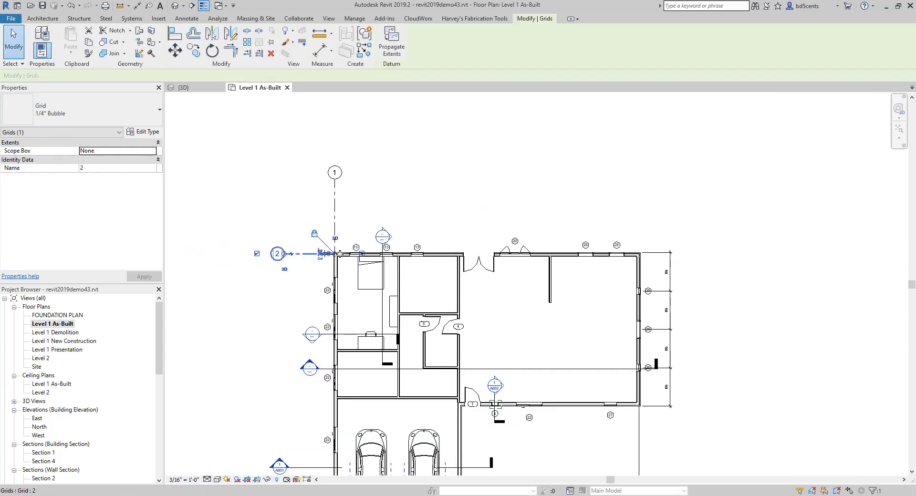
{"action": "key", "text": "Escape"}
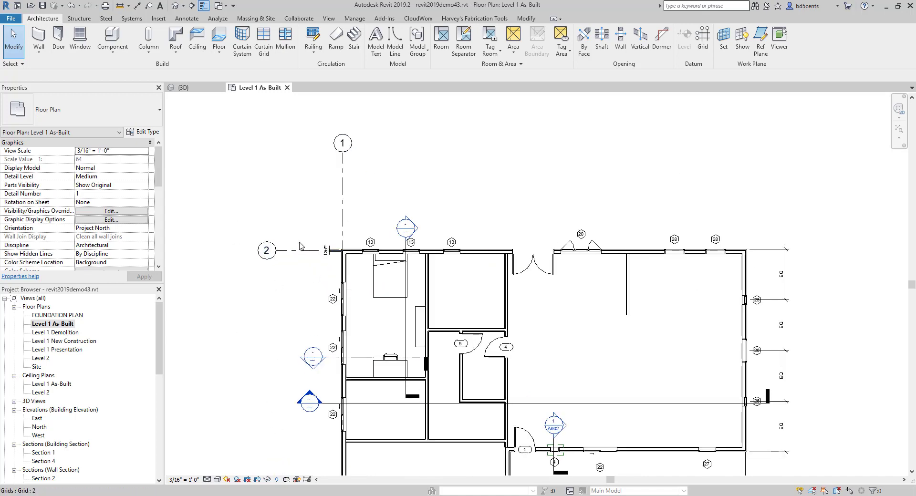
{"action": "left_click", "coordinate": [331, 254]}
{"action": "scroll", "coordinate": [335, 255], "scroll_direction": "up", "scroll_amount": 5}
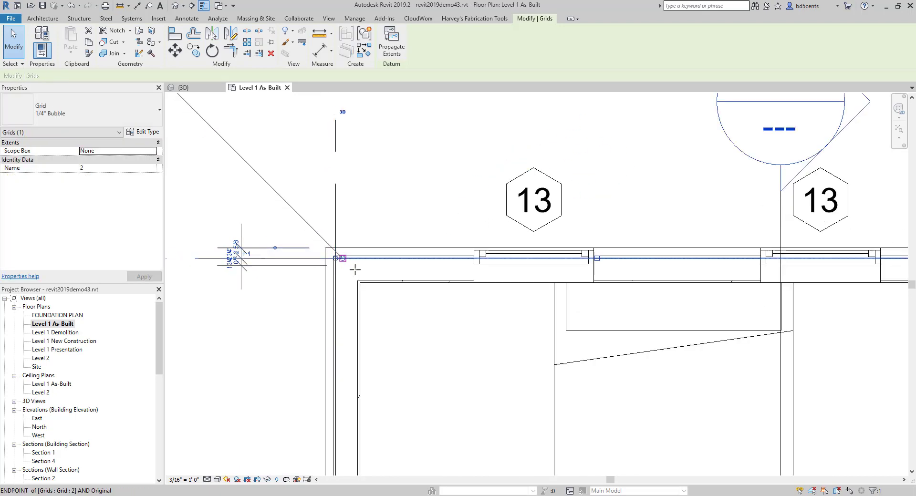
{"action": "scroll", "coordinate": [401, 328], "scroll_direction": "down", "scroll_amount": 4}
{"action": "scroll", "coordinate": [743, 336], "scroll_direction": "down", "scroll_amount": 4}
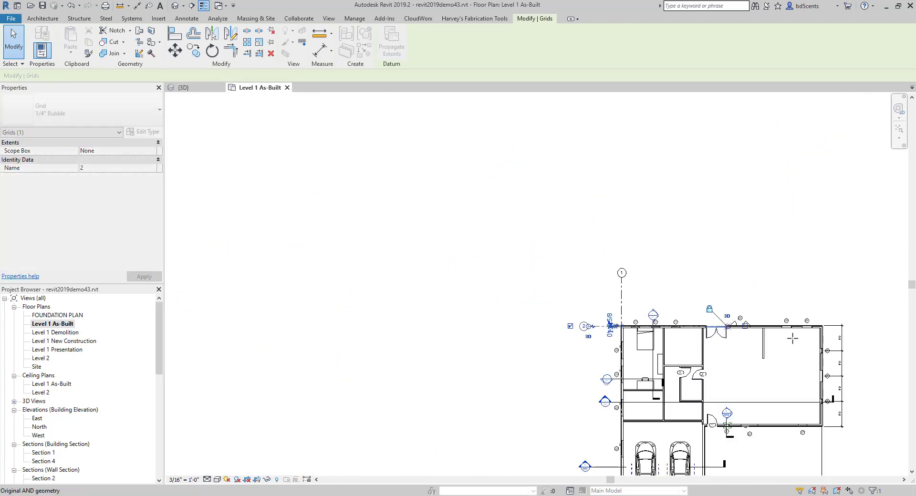
{"action": "key", "text": "Escape"}
{"action": "scroll", "coordinate": [597, 267], "scroll_direction": "up", "scroll_amount": 5}
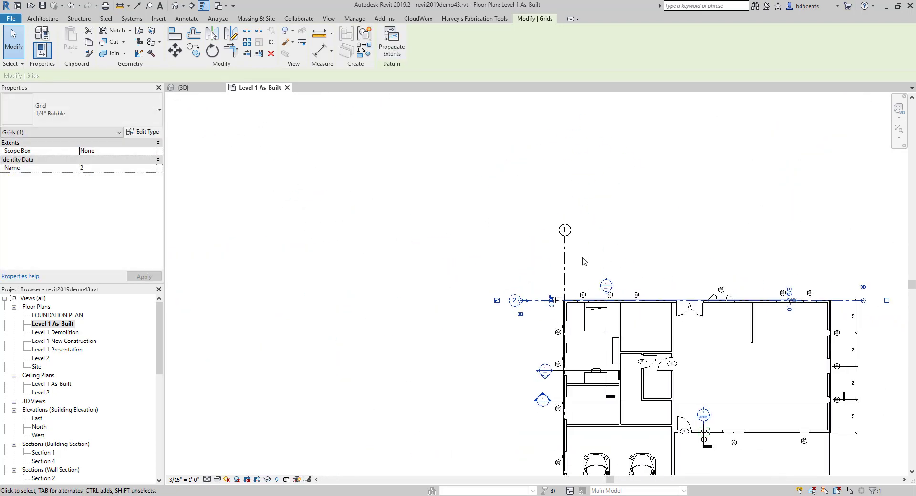
Step: Rename the vertical grid line along the west wall as A
{"action": "double_click", "coordinate": [535, 192]}
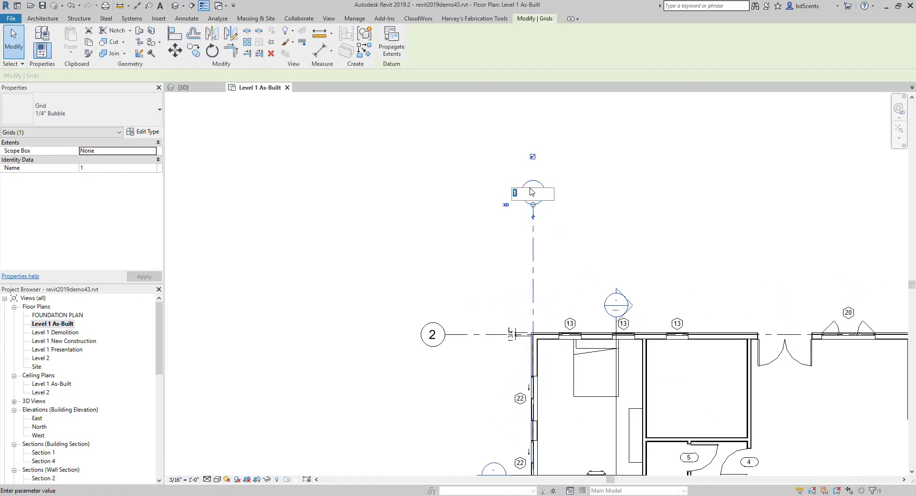
{"action": "key", "text": "Return"}
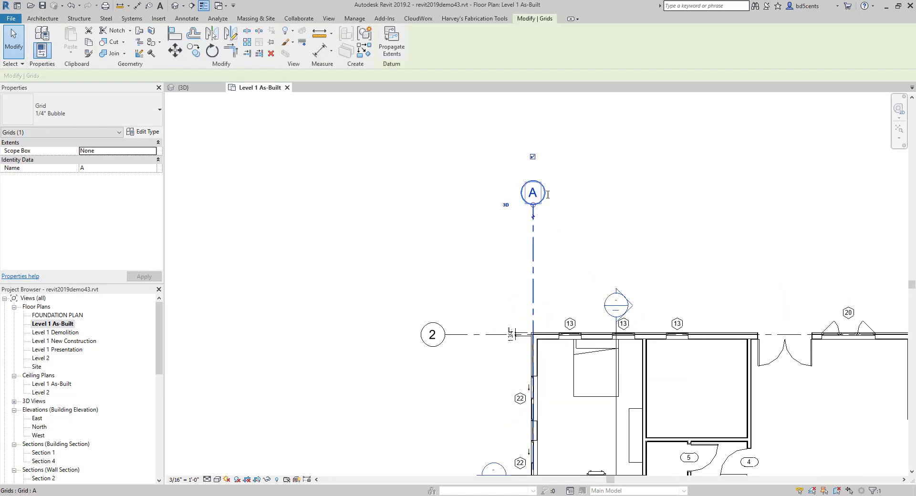
Step: Rename the horizontal grid line along the north wall as 1
{"action": "scroll", "coordinate": [548, 194], "scroll_direction": "down", "scroll_amount": 5}
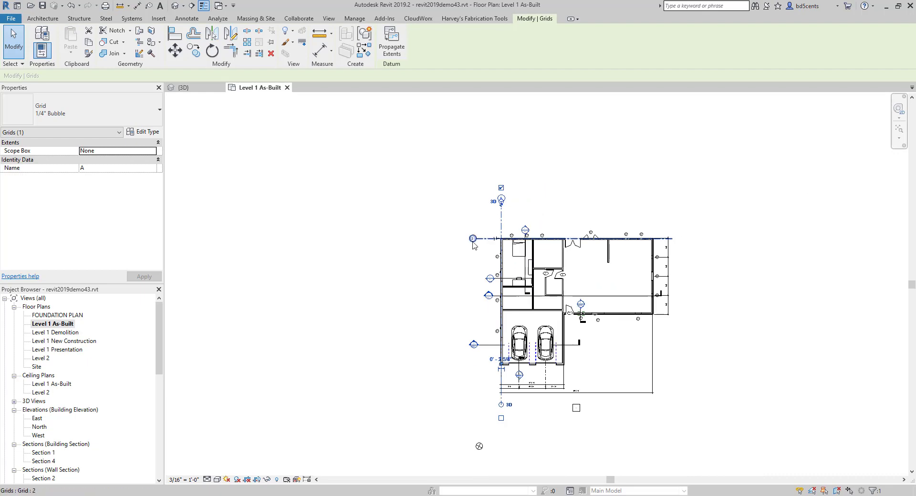
{"action": "scroll", "coordinate": [474, 242], "scroll_direction": "up", "scroll_amount": 2}
{"action": "double_click", "coordinate": [473, 240]}
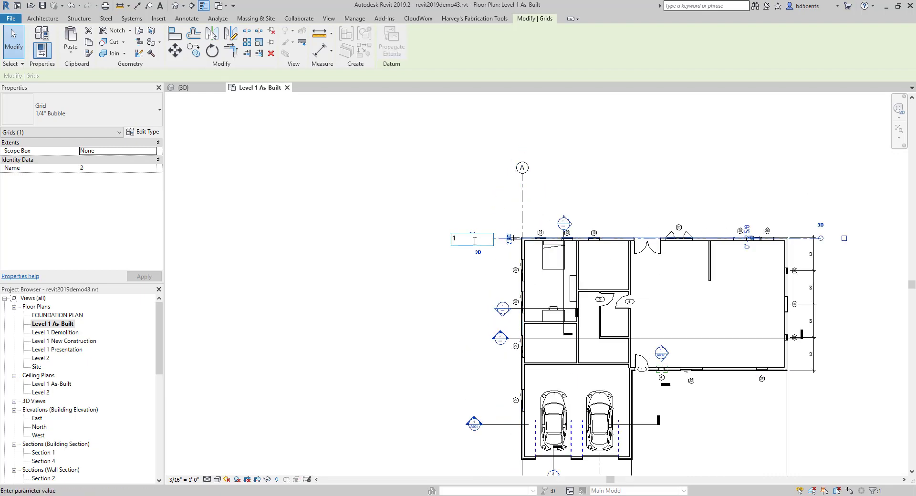
{"action": "key", "text": "Return"}
{"action": "scroll", "coordinate": [494, 235], "scroll_direction": "up", "scroll_amount": 2}
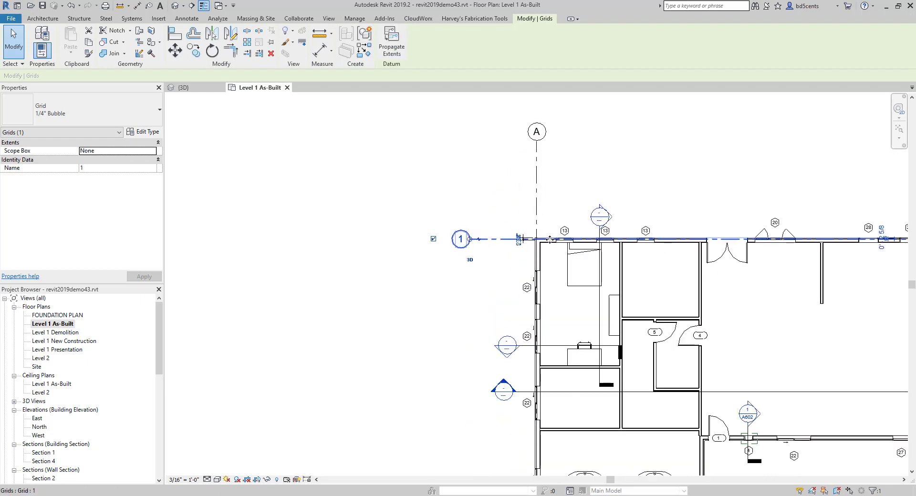
{"action": "scroll", "coordinate": [548, 239], "scroll_direction": "up", "scroll_amount": 4}
{"action": "scroll", "coordinate": [541, 237], "scroll_direction": "down", "scroll_amount": 8}
{"action": "scroll", "coordinate": [510, 241], "scroll_direction": "up", "scroll_amount": 1}
{"action": "scroll", "coordinate": [513, 236], "scroll_direction": "down", "scroll_amount": 1}
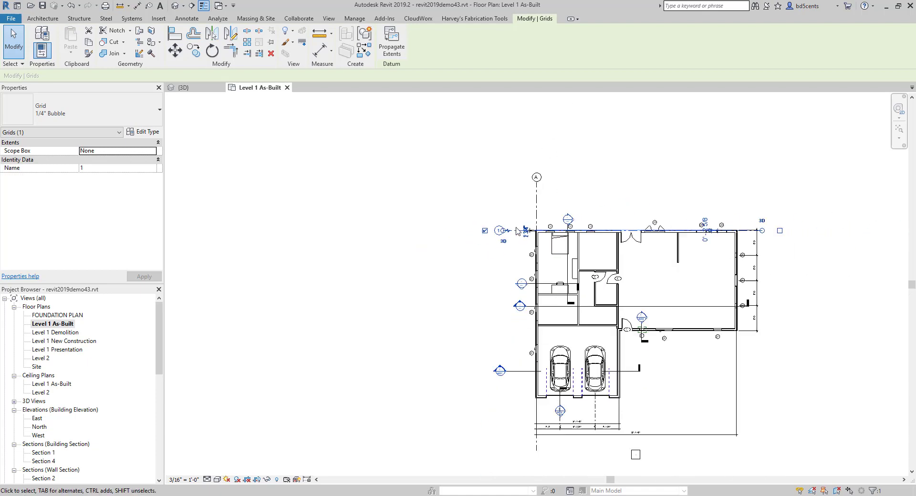
Step: Copy grid line A 10 ft to the east
{"action": "scroll", "coordinate": [520, 210], "scroll_direction": "up", "scroll_amount": 3}
{"action": "left_click", "coordinate": [545, 168]}
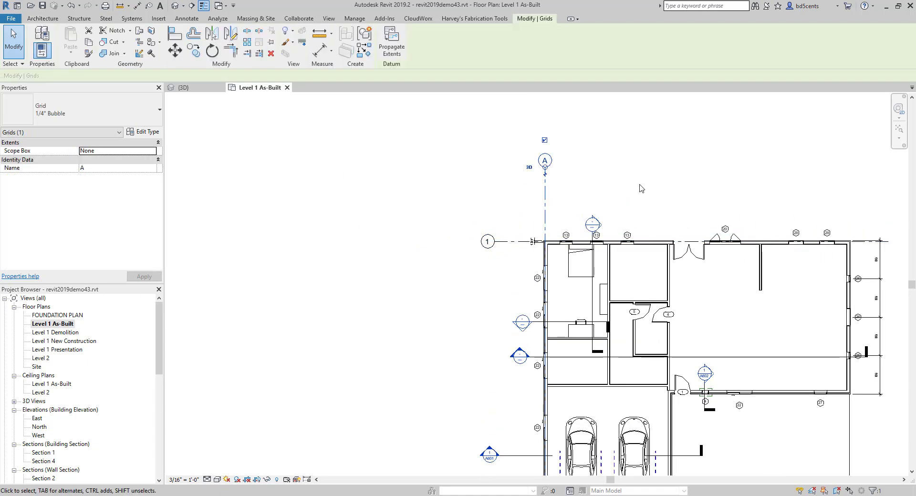
{"action": "scroll", "coordinate": [639, 187], "scroll_direction": "up", "scroll_amount": 2}
{"action": "middle_click_drag", "start_coordinate": [525, 175], "coordinate": [444, 183]}
{"action": "left_click", "coordinate": [194, 50]}
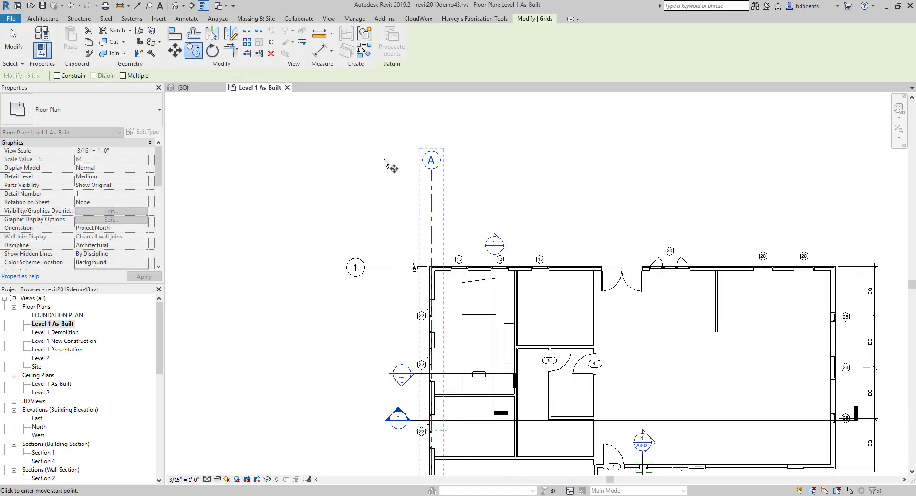
{"action": "left_click", "coordinate": [432, 177]}
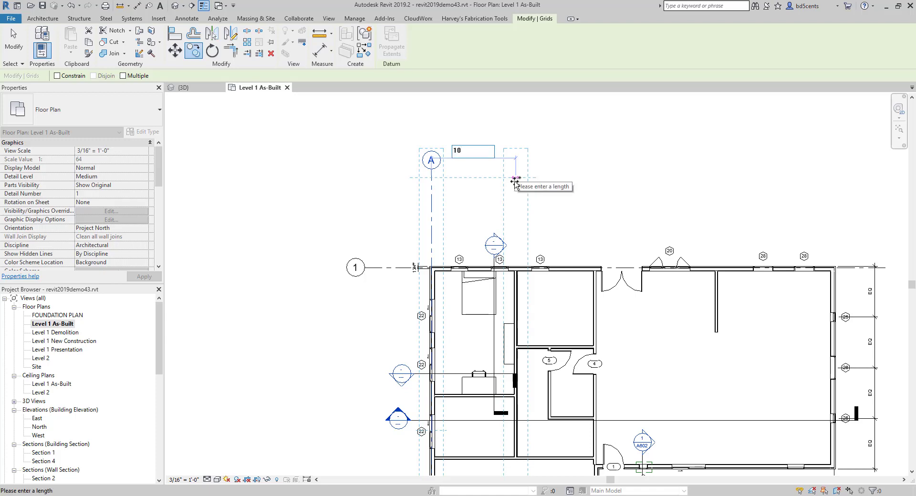
{"action": "key", "text": "Return"}
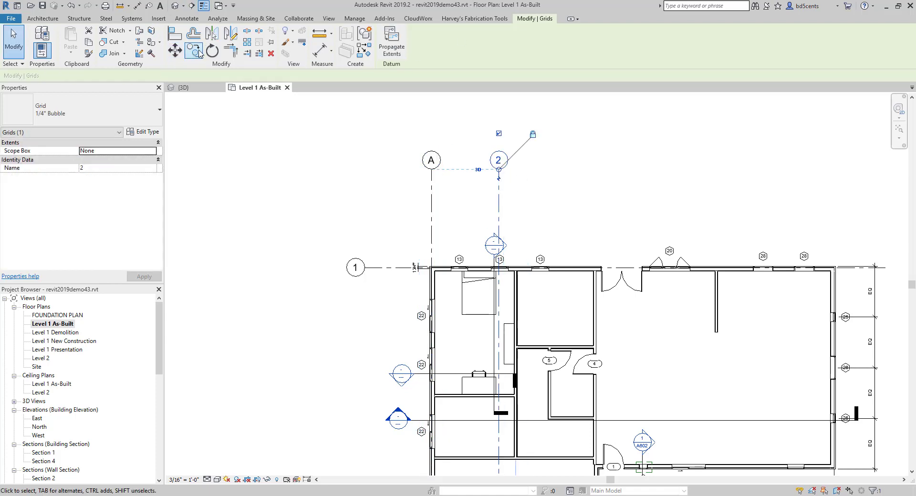
Step: Copy the new vertical grid line 10 ft east and repeat with that copy at about the same spacing
{"action": "left_click", "coordinate": [200, 53]}
{"action": "left_click", "coordinate": [502, 172]}
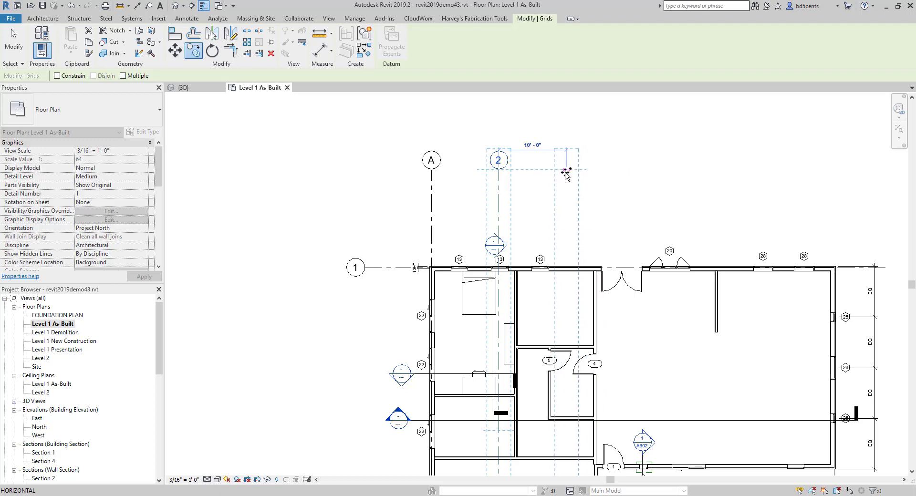
{"action": "left_click", "coordinate": [566, 173]}
{"action": "left_click", "coordinate": [200, 56]}
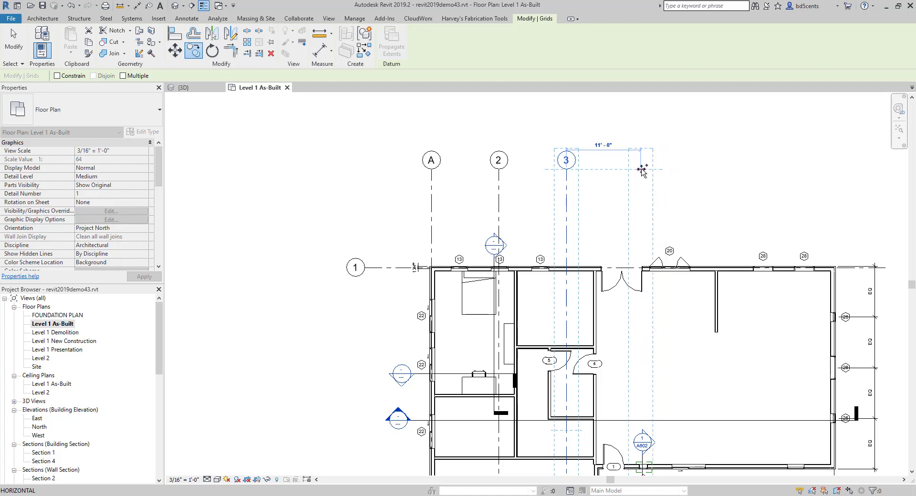
{"action": "left_click", "coordinate": [635, 169]}
{"action": "scroll", "coordinate": [633, 187], "scroll_direction": "down", "scroll_amount": 4}
{"action": "left_click", "coordinate": [590, 285]}
Step: Align grid line 2 with the layer face inside the interior partition east of the bedroom
{"action": "middle_click_drag", "start_coordinate": [648, 313], "coordinate": [538, 262]}
{"action": "scroll", "coordinate": [590, 284], "scroll_direction": "up", "scroll_amount": 2}
{"action": "scroll", "coordinate": [537, 261], "scroll_direction": "up", "scroll_amount": 1}
{"action": "scroll", "coordinate": [496, 245], "scroll_direction": "down", "scroll_amount": 2}
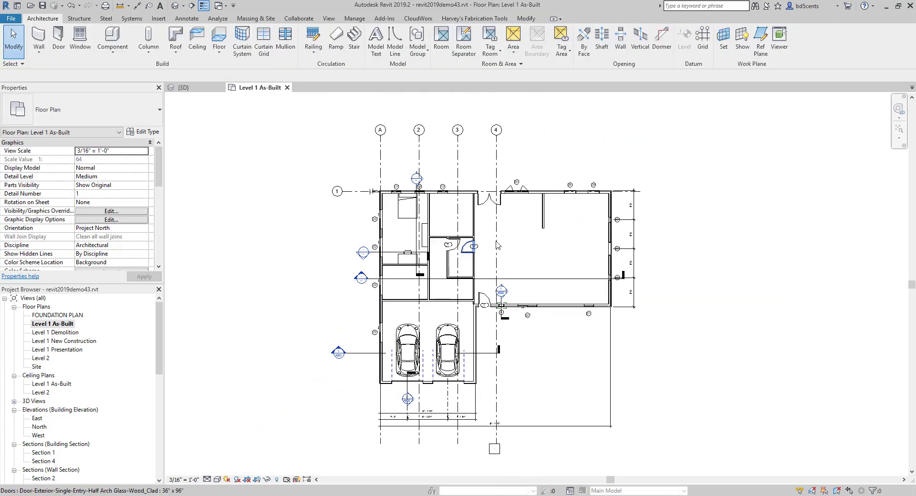
{"action": "scroll", "coordinate": [444, 185], "scroll_direction": "up", "scroll_amount": 5}
{"action": "scroll", "coordinate": [390, 174], "scroll_direction": "down", "scroll_amount": 5}
{"action": "scroll", "coordinate": [389, 174], "scroll_direction": "up", "scroll_amount": 1}
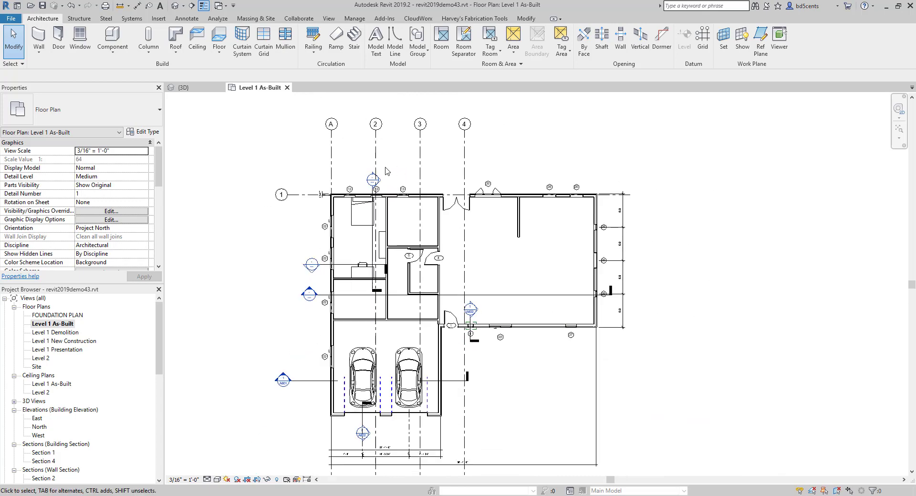
{"action": "middle_click_drag", "start_coordinate": [388, 164], "coordinate": [359, 176]}
{"action": "scroll", "coordinate": [356, 217], "scroll_direction": "up", "scroll_amount": 8}
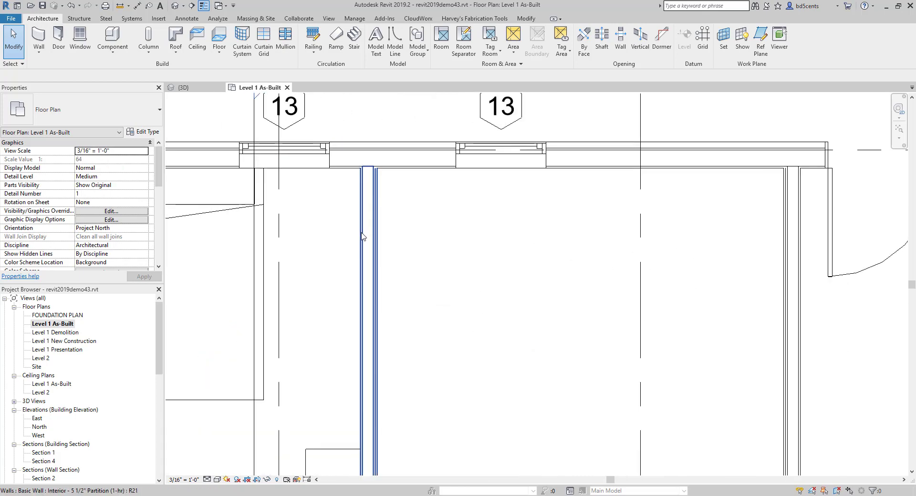
{"action": "key", "text": "l"}
{"action": "scroll", "coordinate": [372, 185], "scroll_direction": "up", "scroll_amount": 2}
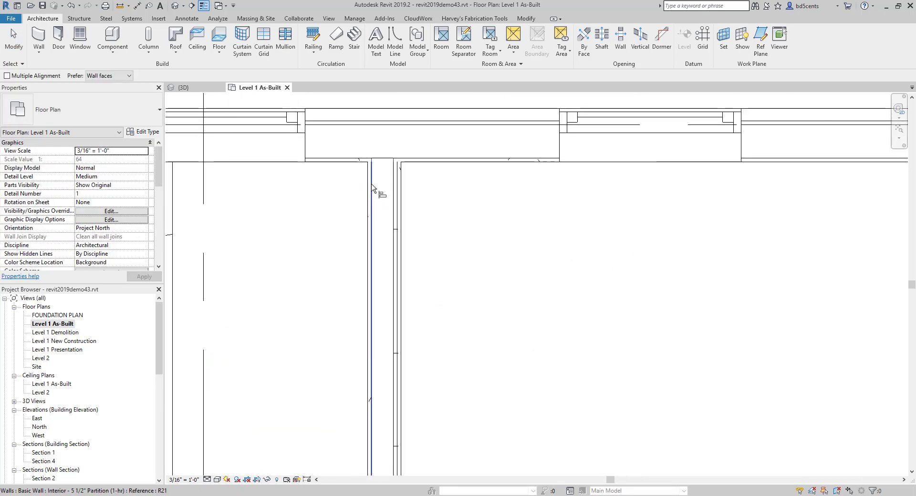
{"action": "scroll", "coordinate": [372, 188], "scroll_direction": "down", "scroll_amount": 4}
{"action": "scroll", "coordinate": [236, 176], "scroll_direction": "down", "scroll_amount": 4}
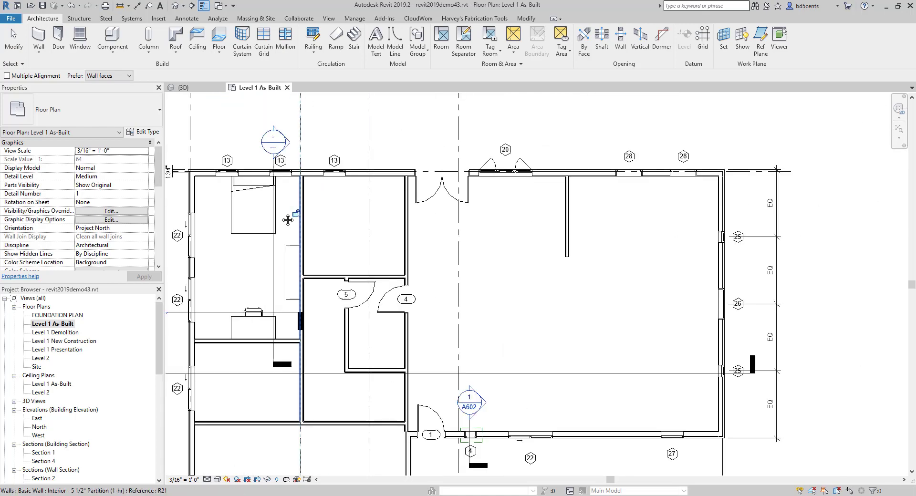
{"action": "key", "text": "Escape"}
{"action": "key", "text": "Escape"}
Step: Align grid line 3 with the layer face of the partition just west of the double entry door
{"action": "scroll", "coordinate": [381, 248], "scroll_direction": "up", "scroll_amount": 3}
{"action": "key", "text": "l"}
{"action": "scroll", "coordinate": [373, 205], "scroll_direction": "up", "scroll_amount": 3}
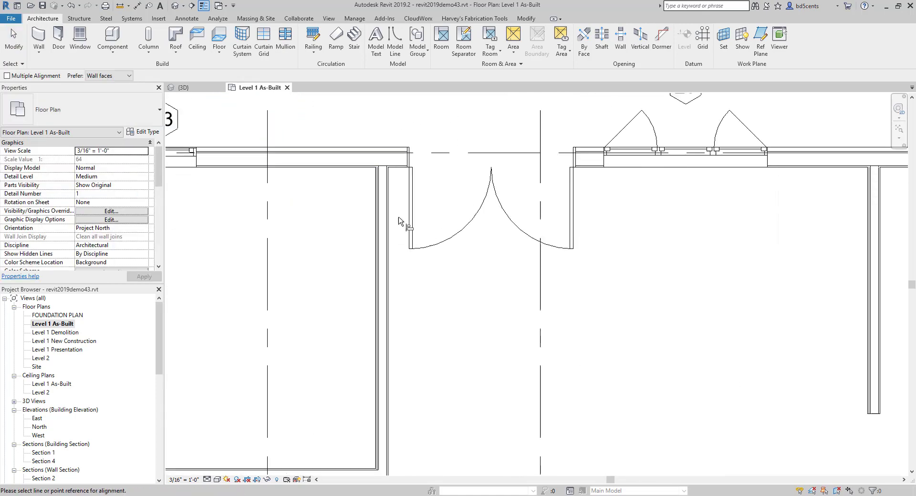
{"action": "scroll", "coordinate": [275, 191], "scroll_direction": "down", "scroll_amount": 3}
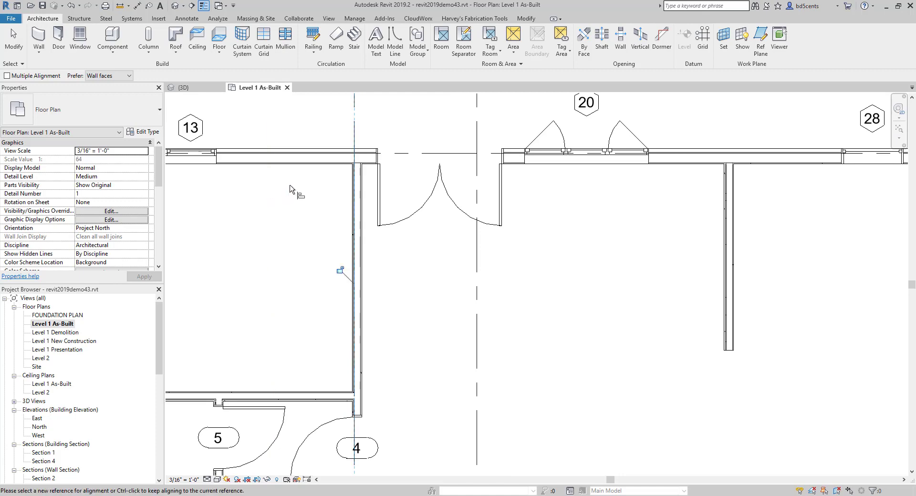
{"action": "scroll", "coordinate": [295, 194], "scroll_direction": "down", "scroll_amount": 4}
{"action": "key", "text": "Escape"}
{"action": "key", "text": "Escape"}
Step: Align grid line 4 with the short freestanding partition in the large east room
{"action": "scroll", "coordinate": [396, 232], "scroll_direction": "up", "scroll_amount": 3}
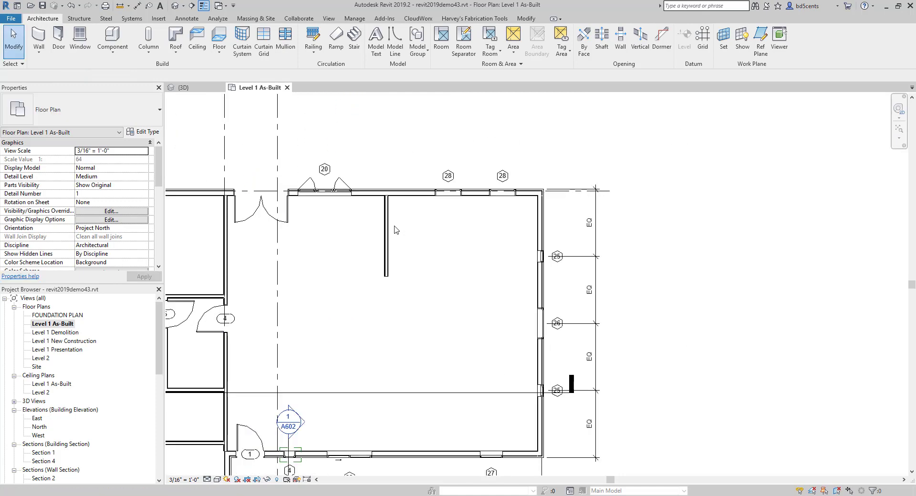
{"action": "key", "text": "a"}
{"action": "key", "text": "l"}
{"action": "scroll", "coordinate": [387, 220], "scroll_direction": "up", "scroll_amount": 4}
{"action": "scroll", "coordinate": [374, 210], "scroll_direction": "down", "scroll_amount": 5}
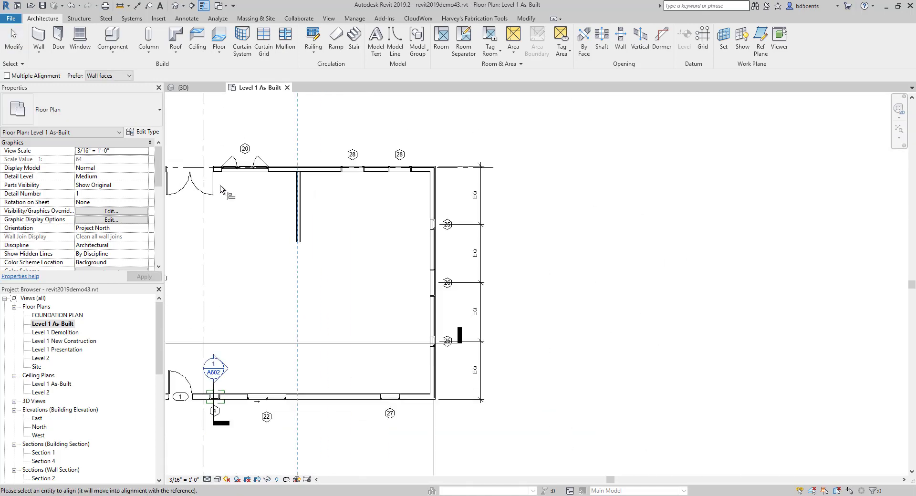
{"action": "scroll", "coordinate": [221, 186], "scroll_direction": "down", "scroll_amount": 1}
{"action": "middle_click_drag", "start_coordinate": [221, 186], "coordinate": [295, 202]}
{"action": "left_click", "coordinate": [279, 235]}
{"action": "scroll", "coordinate": [480, 224], "scroll_direction": "up", "scroll_amount": 5}
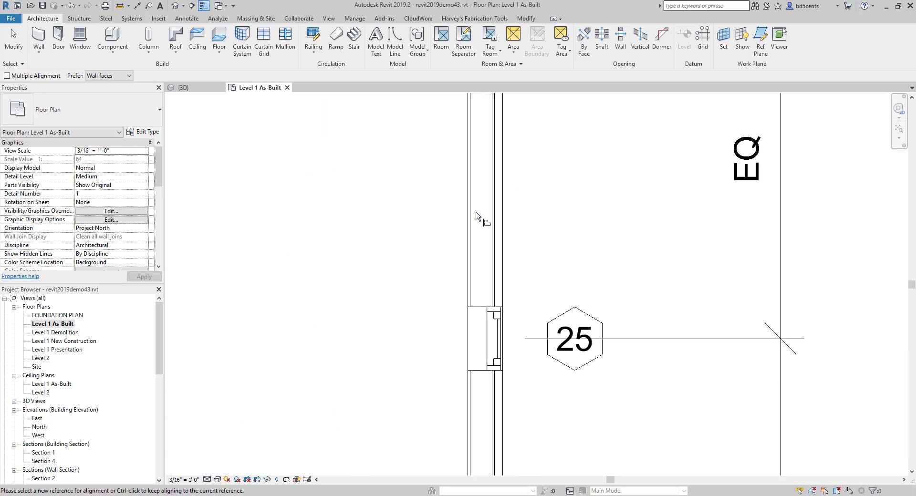
{"action": "key", "text": "a"}
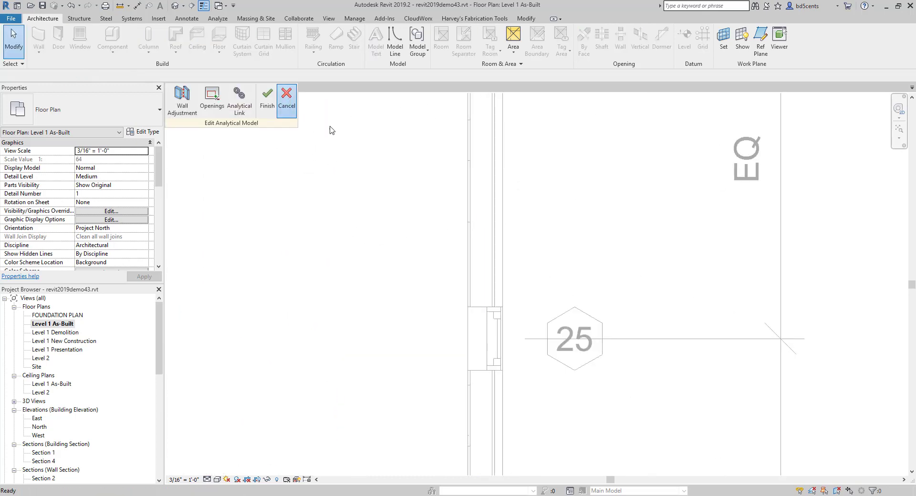
{"action": "key", "text": "Escape"}
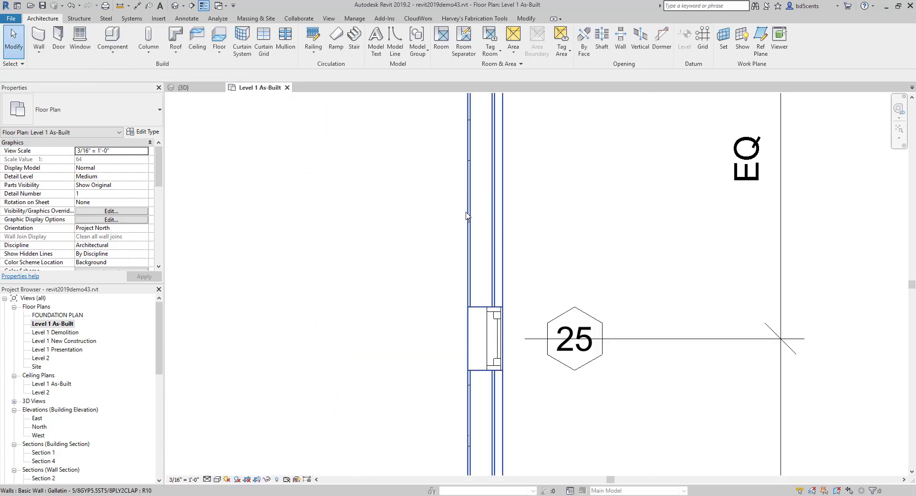
{"action": "scroll", "coordinate": [425, 222], "scroll_direction": "down", "scroll_amount": 5}
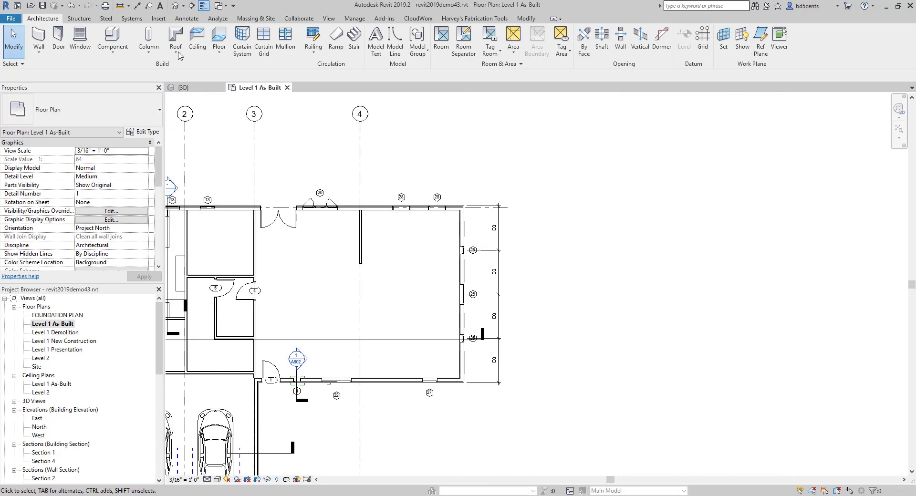
Step: Copy grid line 4 from the short partition to the layer face inside the east exterior wall
{"action": "left_click", "coordinate": [359, 138]}
{"action": "left_click", "coordinate": [193, 50]}
{"action": "scroll", "coordinate": [321, 203], "scroll_direction": "up", "scroll_amount": 5}
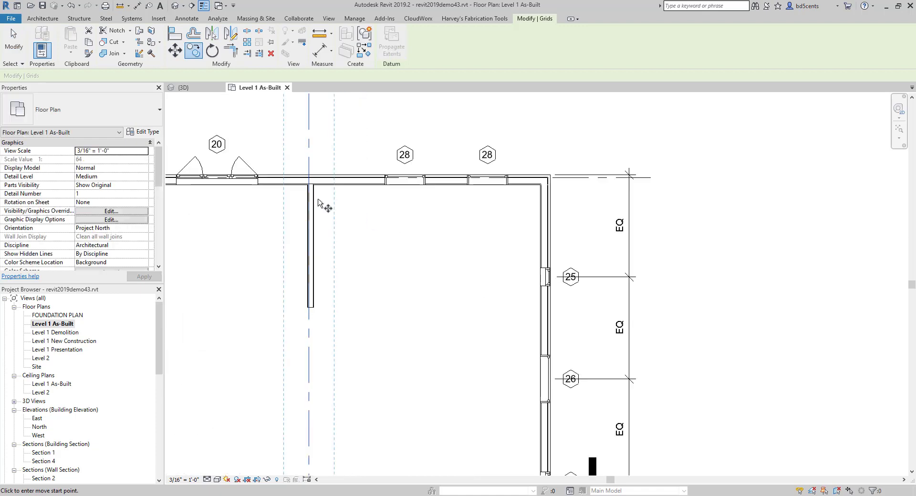
{"action": "left_click", "coordinate": [302, 170]}
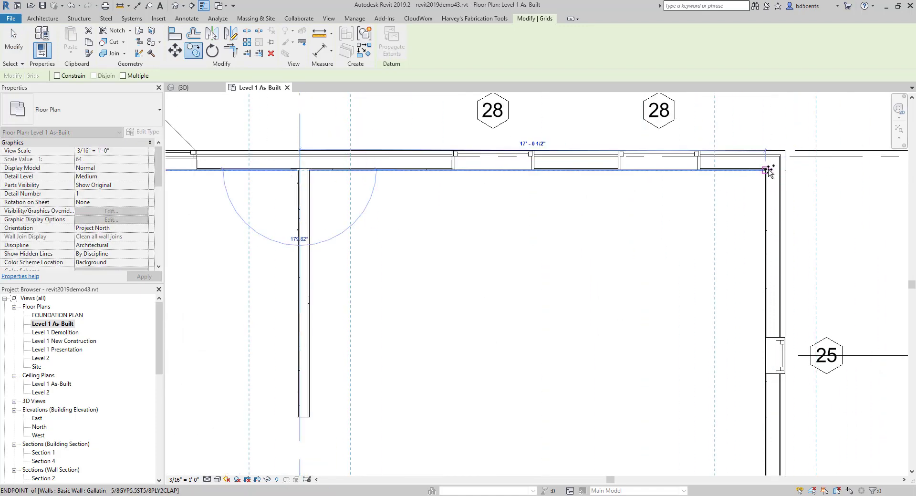
{"action": "scroll", "coordinate": [768, 171], "scroll_direction": "up", "scroll_amount": 3}
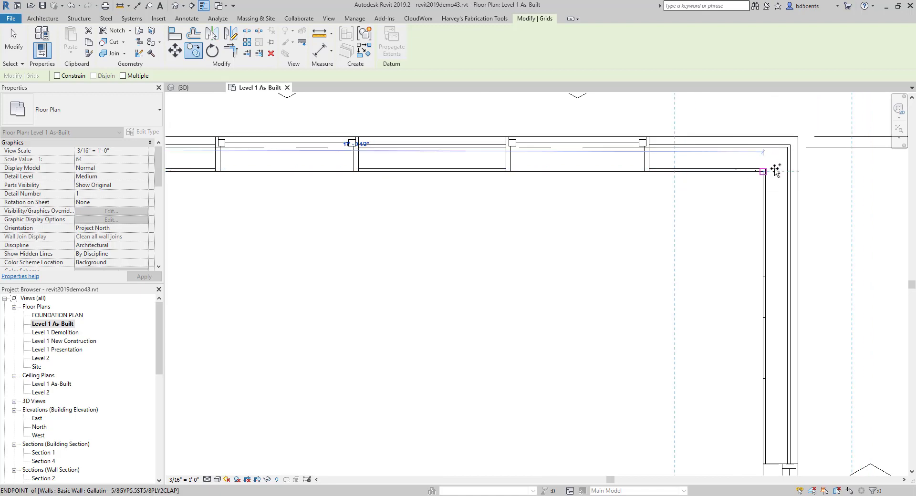
{"action": "left_click", "coordinate": [781, 168]}
{"action": "key", "text": "Escape"}
{"action": "scroll", "coordinate": [777, 174], "scroll_direction": "down", "scroll_amount": 4}
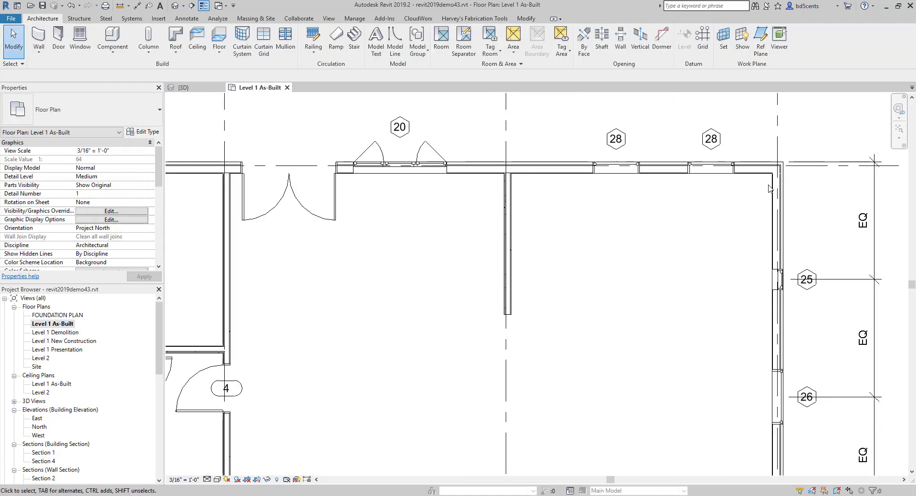
{"action": "scroll", "coordinate": [769, 188], "scroll_direction": "down", "scroll_amount": 3}
Step: Line up the bubble end of the east wall's grid line with the other vertical grid bubbles
{"action": "left_click", "coordinate": [661, 184]}
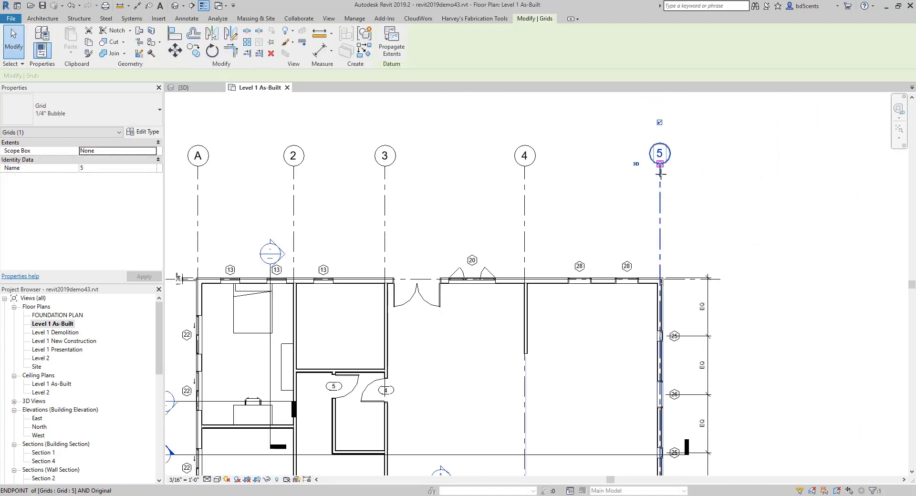
{"action": "left_click_drag", "start_coordinate": [662, 165], "coordinate": [661, 167]}
{"action": "scroll", "coordinate": [645, 238], "scroll_direction": "down", "scroll_amount": 1}
{"action": "middle_click_drag", "start_coordinate": [691, 325], "coordinate": [563, 211]}
{"action": "scroll", "coordinate": [563, 212], "scroll_direction": "down", "scroll_amount": 2}
{"action": "scroll", "coordinate": [528, 399], "scroll_direction": "up", "scroll_amount": 2}
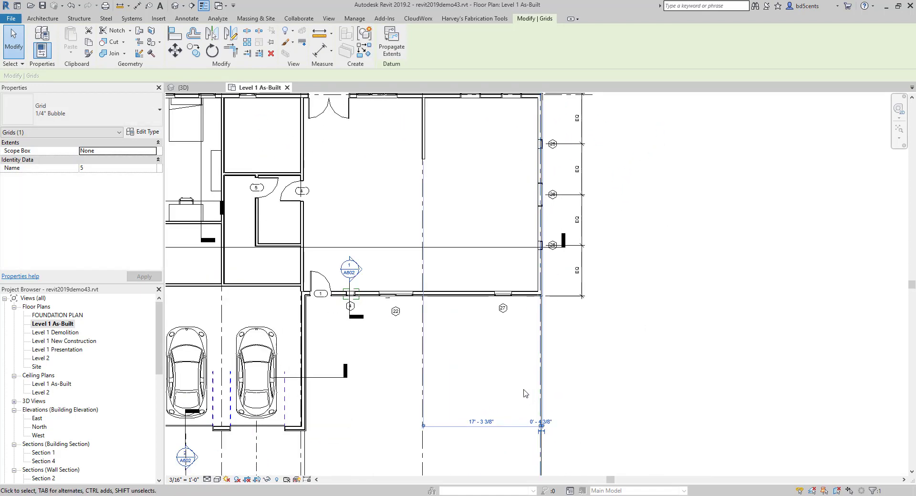
{"action": "scroll", "coordinate": [525, 395], "scroll_direction": "down", "scroll_amount": 5}
{"action": "key", "text": "Escape"}
Step: Rename vertical grid lines 2, 3, 4 and 5 as B, C, D and E
{"action": "scroll", "coordinate": [384, 190], "scroll_direction": "up", "scroll_amount": 5}
{"action": "double_click", "coordinate": [396, 194]}
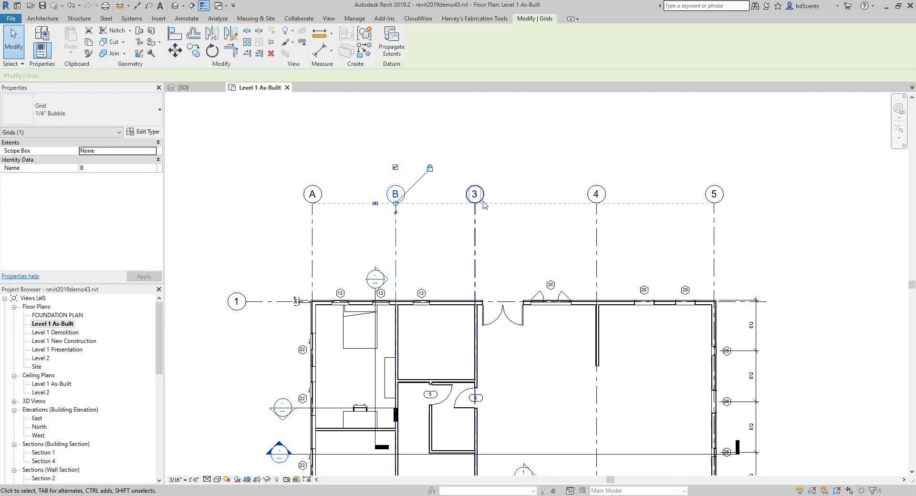
{"action": "left_click", "coordinate": [576, 209]}
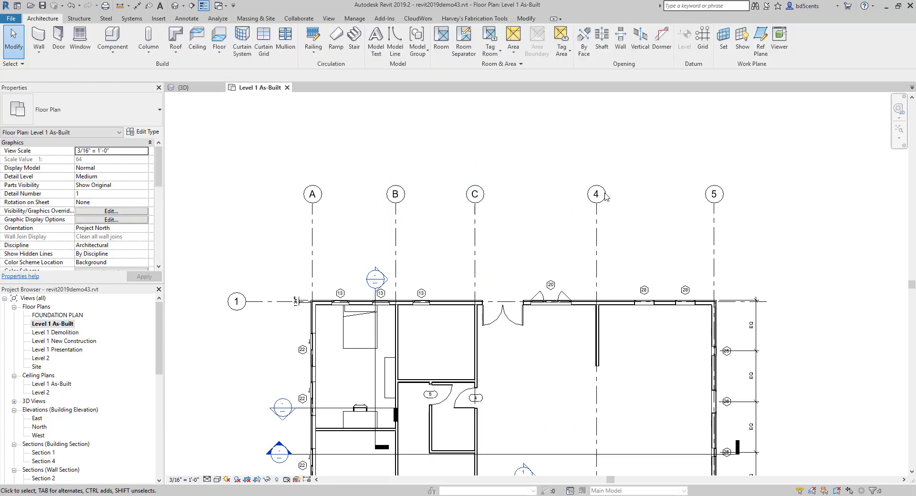
{"action": "left_click", "coordinate": [596, 194]}
{"action": "left_click", "coordinate": [597, 194]}
{"action": "type", "text": "D"}
{"action": "key", "text": "Return"}
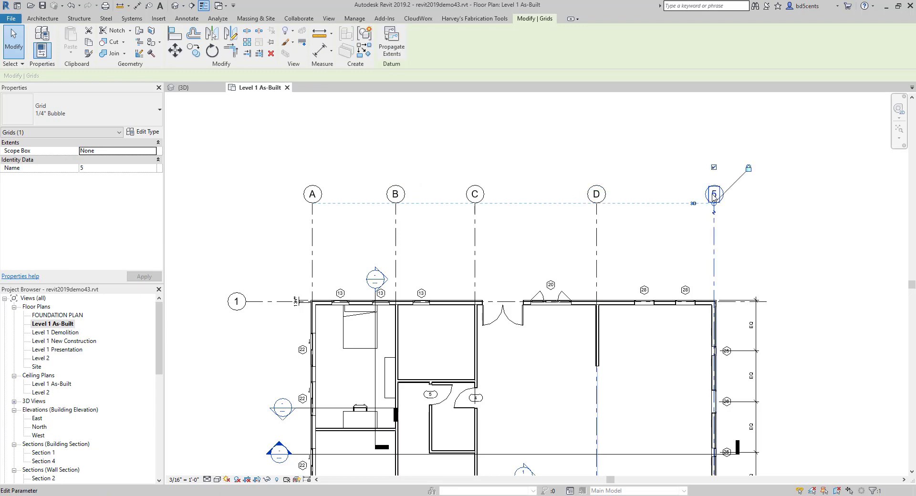
{"action": "key", "text": "Return"}
Step: Copy horizontal grid line 1 southward to just above the south wall of the room between grids B and C
{"action": "left_click", "coordinate": [243, 302]}
{"action": "left_click", "coordinate": [261, 278]}
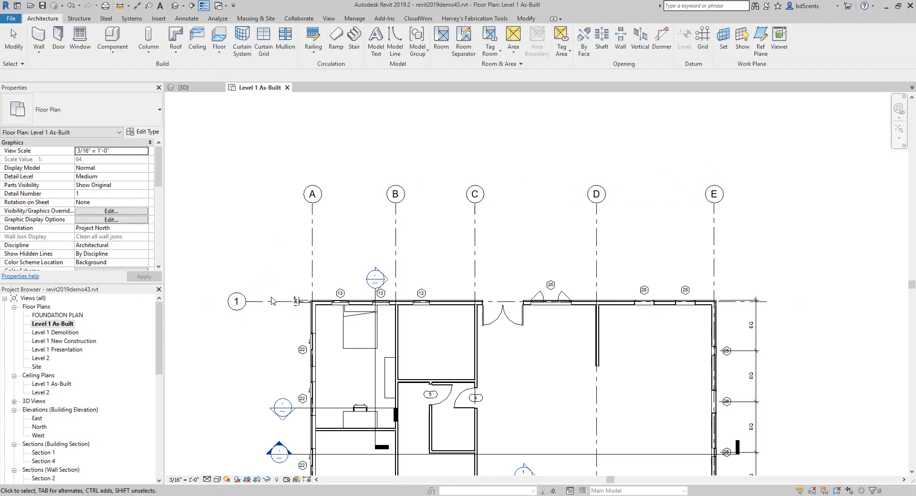
{"action": "left_click", "coordinate": [242, 302]}
{"action": "left_click", "coordinate": [193, 50]}
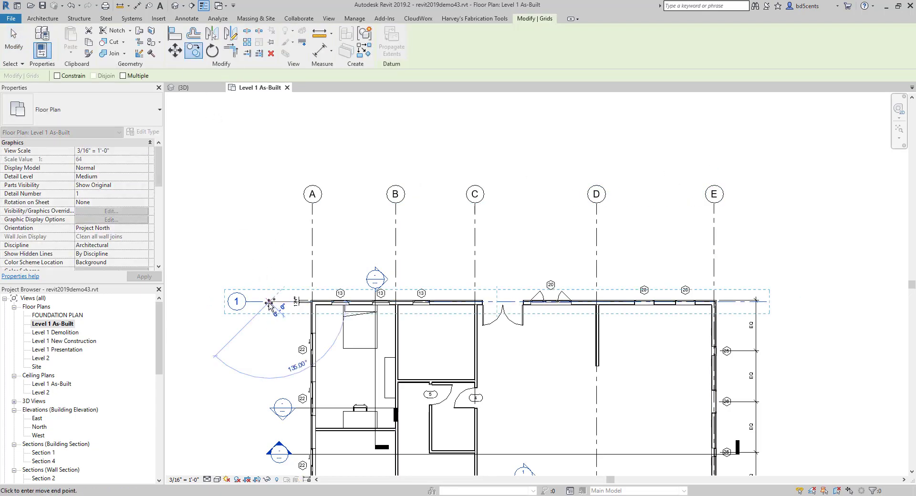
{"action": "left_click", "coordinate": [266, 376]}
{"action": "left_click", "coordinate": [217, 385]}
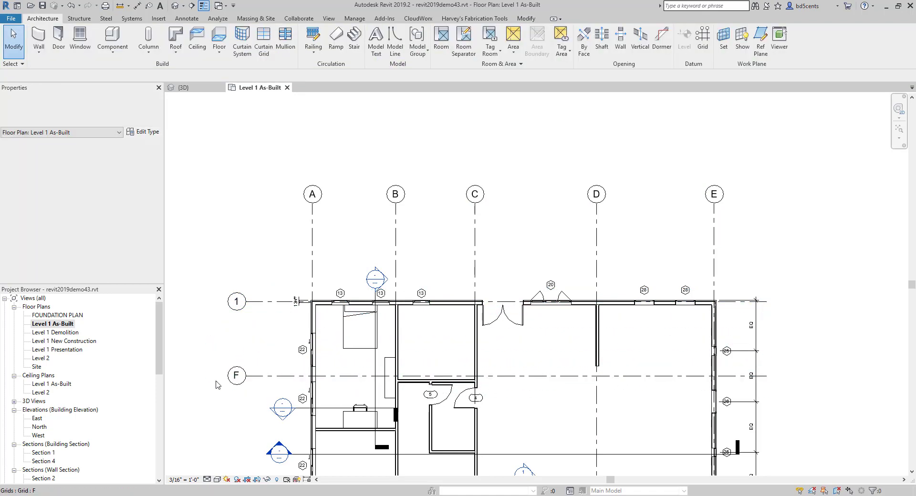
{"action": "left_click", "coordinate": [241, 376]}
{"action": "left_click", "coordinate": [238, 376]}
{"action": "scroll", "coordinate": [229, 351], "scroll_direction": "down", "scroll_amount": 2}
{"action": "scroll", "coordinate": [226, 350], "scroll_direction": "up", "scroll_amount": 3}
{"action": "left_click", "coordinate": [228, 349]}
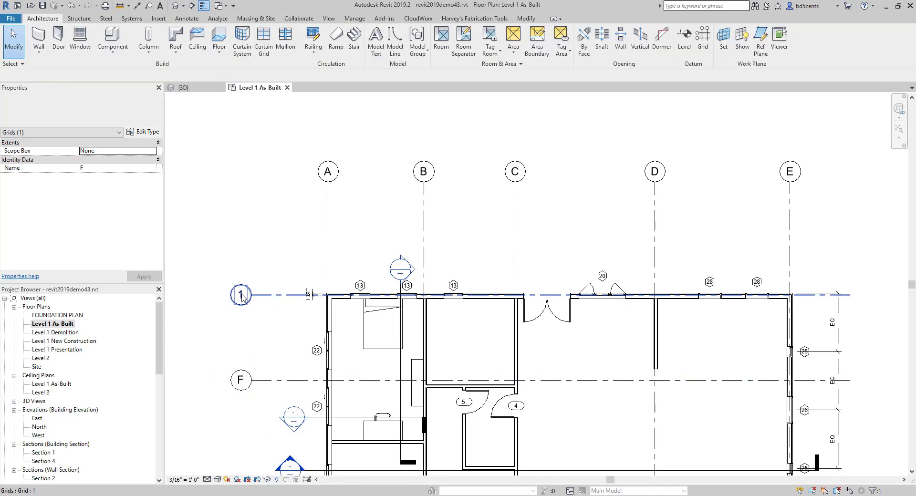
{"action": "scroll", "coordinate": [240, 295], "scroll_direction": "up", "scroll_amount": 2}
{"action": "double_click", "coordinate": [243, 295]}
{"action": "scroll", "coordinate": [243, 294], "scroll_direction": "down", "scroll_amount": 3}
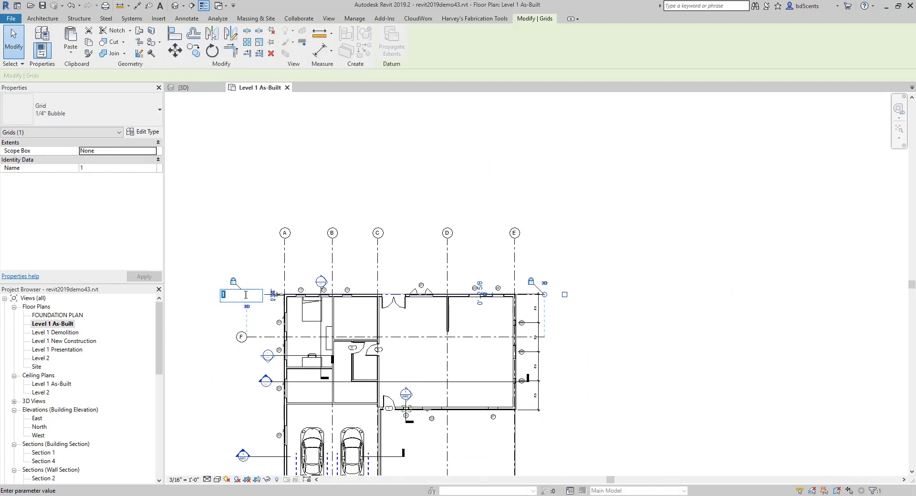
{"action": "left_click", "coordinate": [540, 236]}
{"action": "scroll", "coordinate": [242, 339], "scroll_direction": "up", "scroll_amount": 3}
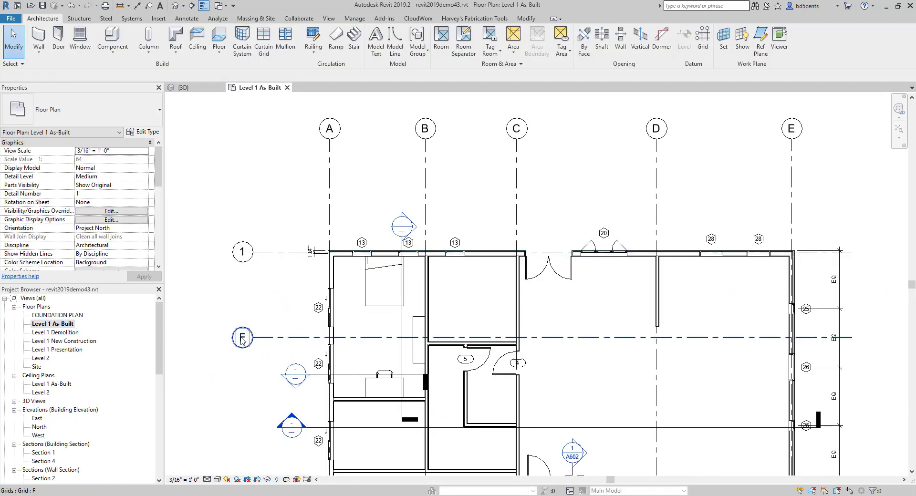
Step: Rename horizontal grid line F as 2
{"action": "double_click", "coordinate": [241, 337]}
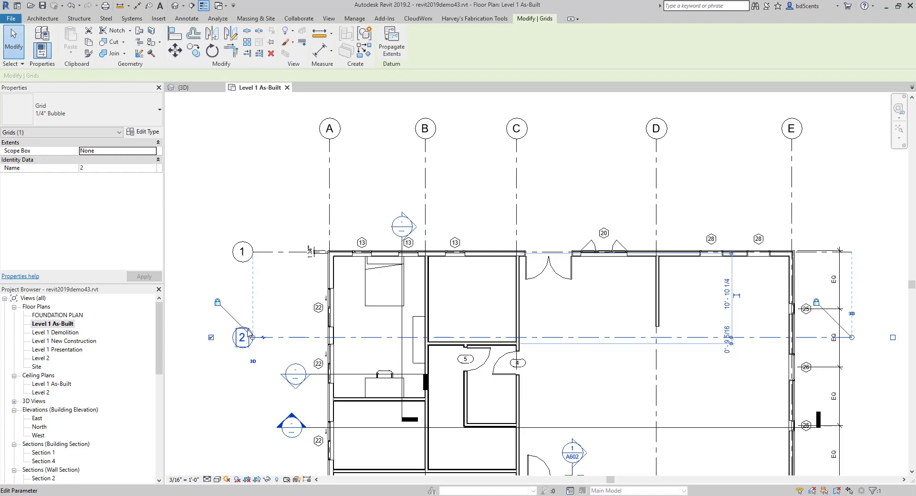
{"action": "left_click", "coordinate": [280, 328]}
{"action": "left_click", "coordinate": [278, 337]}
{"action": "middle_click_drag", "start_coordinate": [346, 365], "coordinate": [323, 355]}
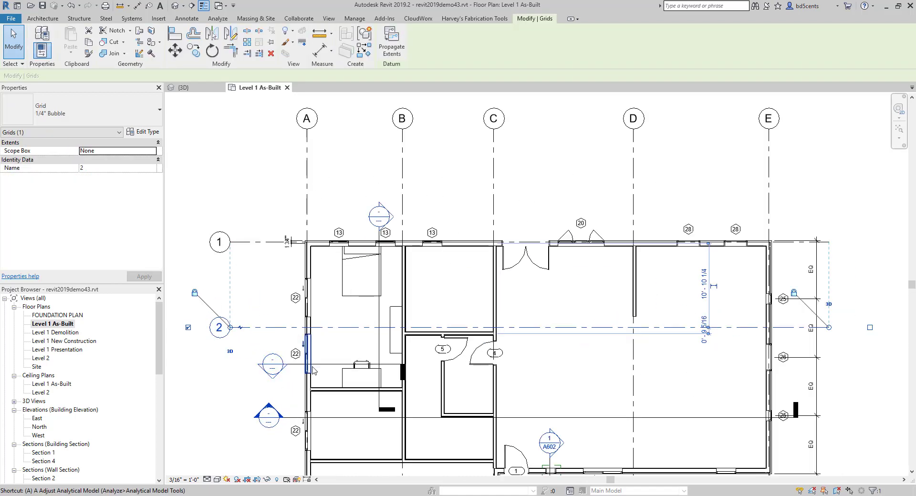
{"action": "key", "text": "a"}
{"action": "key", "text": "l"}
{"action": "scroll", "coordinate": [314, 371], "scroll_direction": "up", "scroll_amount": 8}
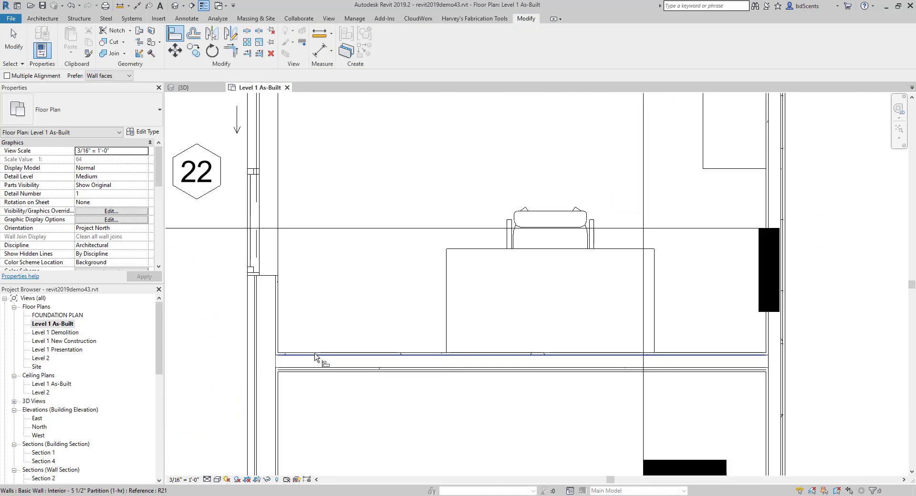
{"action": "scroll", "coordinate": [334, 260], "scroll_direction": "down", "scroll_amount": 8}
{"action": "key", "text": "Escape"}
{"action": "key", "text": "Escape"}
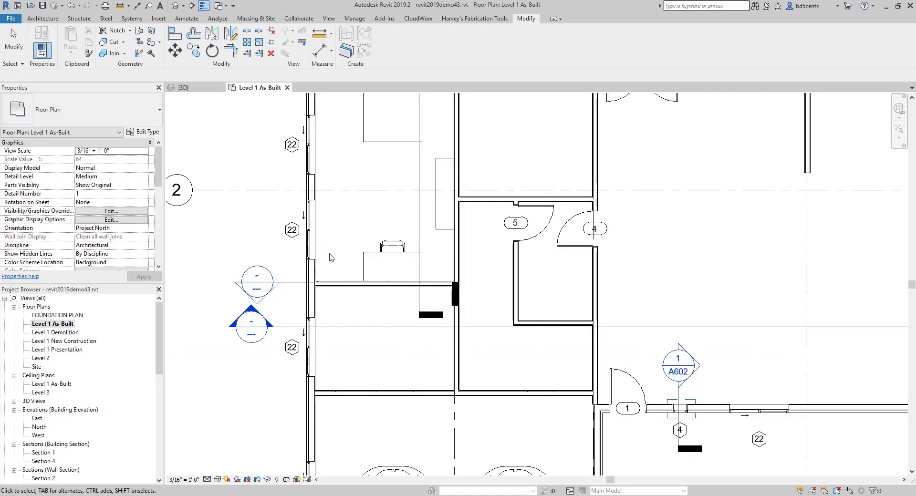
Step: Align grid line 2 with the partition just south of the desk between grids A and B
{"action": "scroll", "coordinate": [332, 258], "scroll_direction": "up", "scroll_amount": 5}
{"action": "key", "text": "l"}
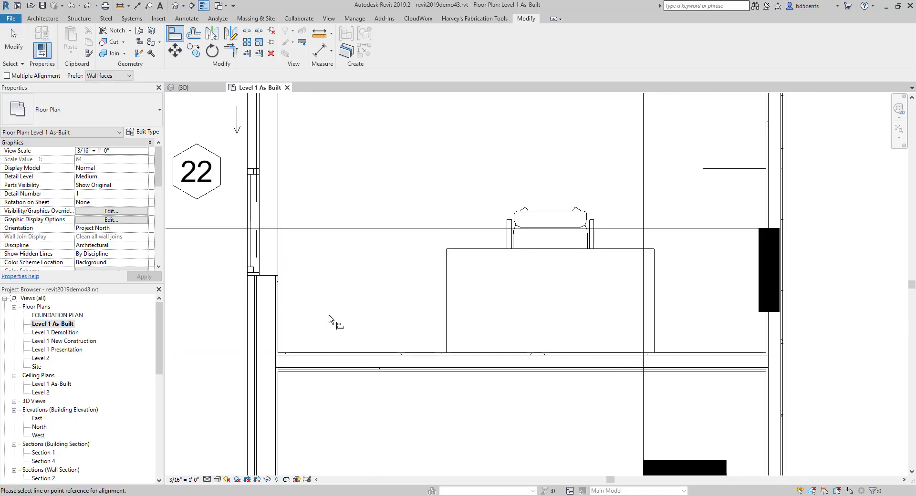
{"action": "left_click", "coordinate": [317, 362]}
{"action": "scroll", "coordinate": [301, 286], "scroll_direction": "down", "scroll_amount": 4}
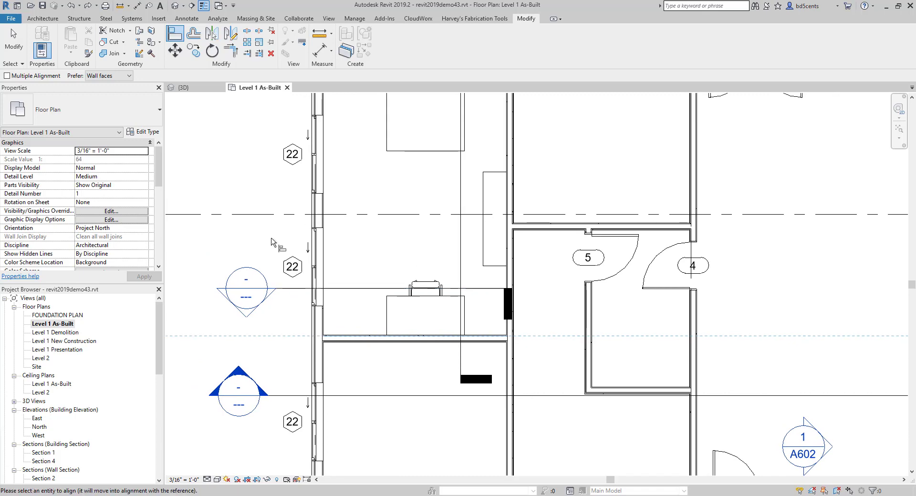
{"action": "scroll", "coordinate": [311, 286], "scroll_direction": "down", "scroll_amount": 2}
{"action": "key", "text": "Escape"}
{"action": "key", "text": "Escape"}
Step: Copy grid line 2 southward onto the main house's south exterior wall
{"action": "middle_click_drag", "start_coordinate": [296, 347], "coordinate": [280, 252]}
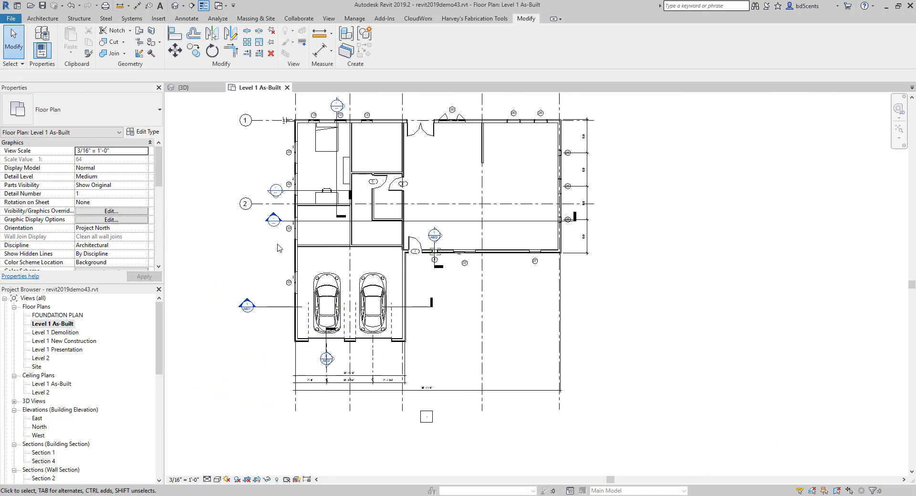
{"action": "scroll", "coordinate": [281, 242], "scroll_direction": "up", "scroll_amount": 1}
{"action": "left_click", "coordinate": [270, 198]}
{"action": "left_click", "coordinate": [193, 50]}
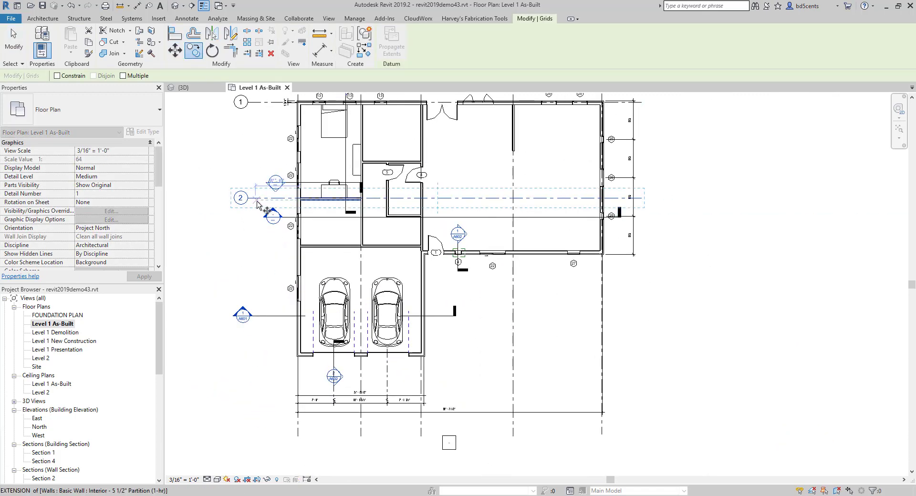
{"action": "left_click", "coordinate": [256, 202]}
{"action": "left_click", "coordinate": [262, 256]}
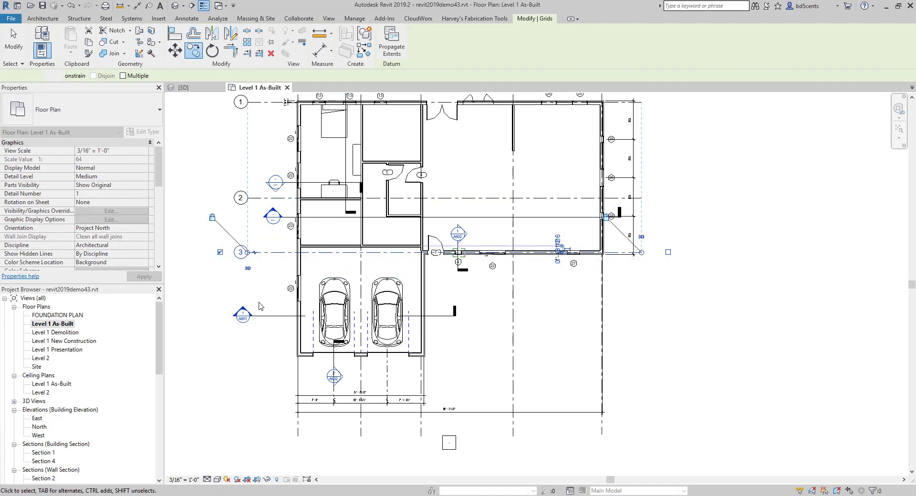
Step: Copy grid line 3 southward into the garage, about 6 feet below the main house's south wall
{"action": "left_click", "coordinate": [194, 50]}
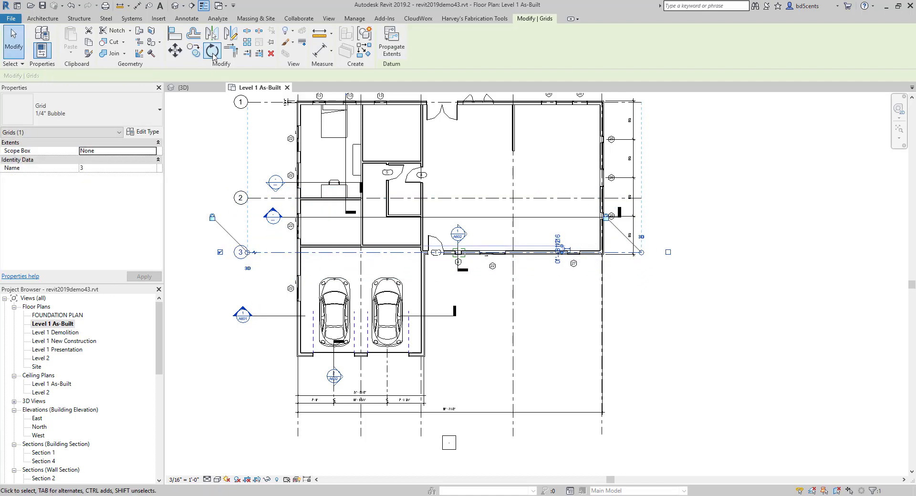
{"action": "left_click", "coordinate": [265, 253]}
{"action": "left_click", "coordinate": [266, 284]}
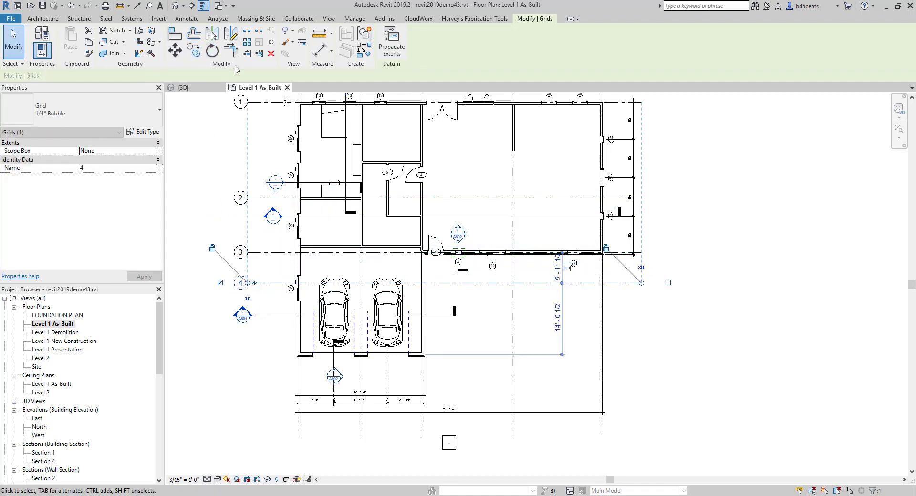
Step: Try copying grid line 4 southward to about 3 feet above the garage's south wall, and delete that copy
{"action": "left_click", "coordinate": [193, 50]}
{"action": "left_click", "coordinate": [267, 284]}
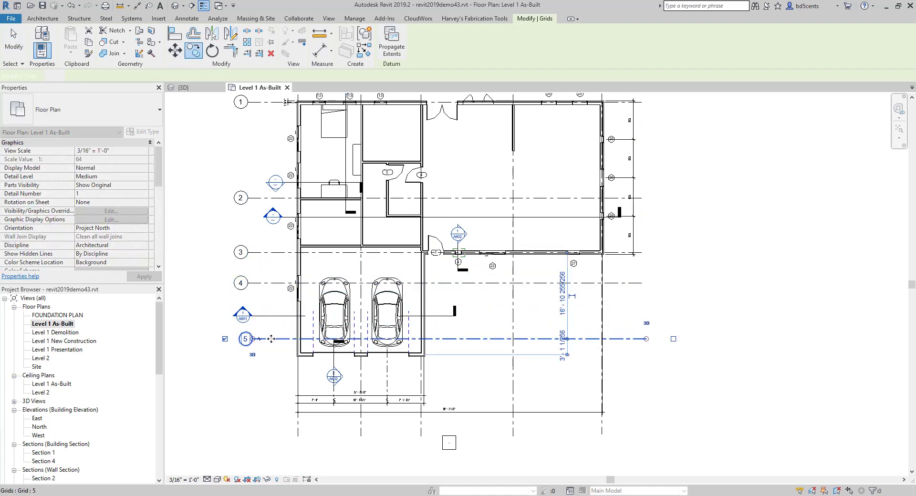
{"action": "left_click", "coordinate": [271, 339]}
{"action": "scroll", "coordinate": [271, 339], "scroll_direction": "up", "scroll_amount": 2}
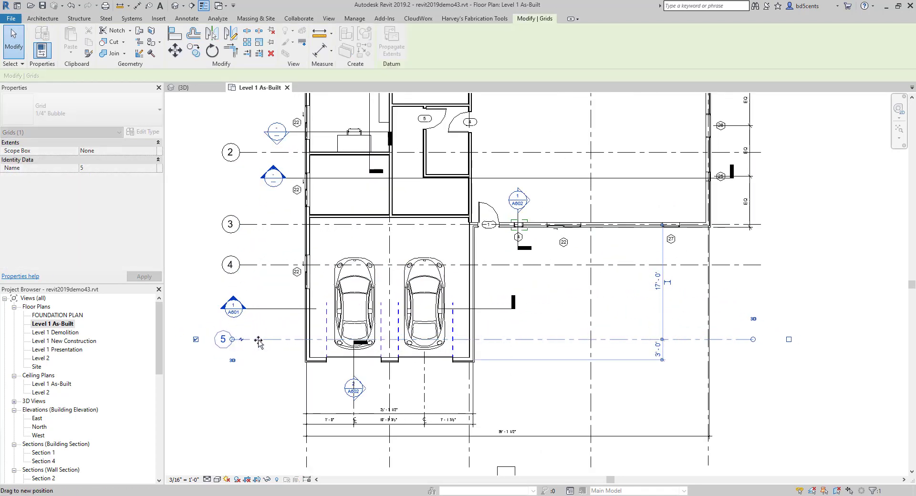
{"action": "key", "text": "Escape"}
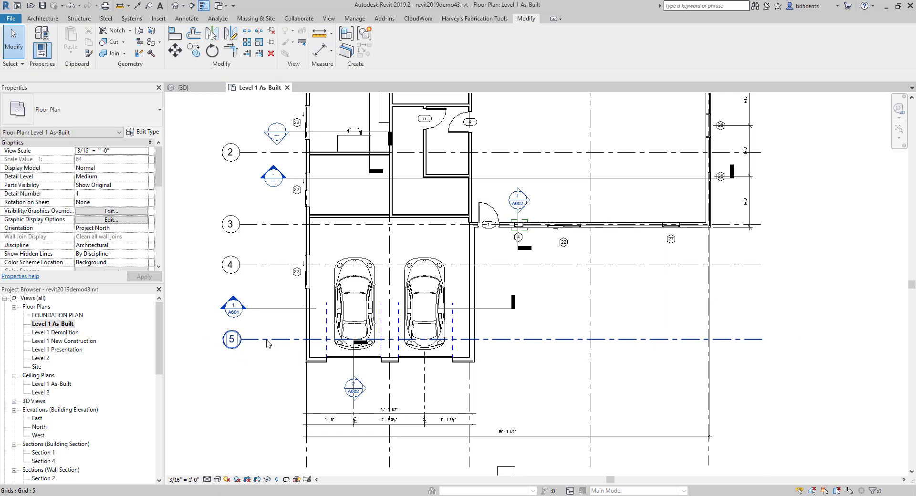
{"action": "left_click", "coordinate": [267, 340]}
{"action": "key", "text": "Escape"}
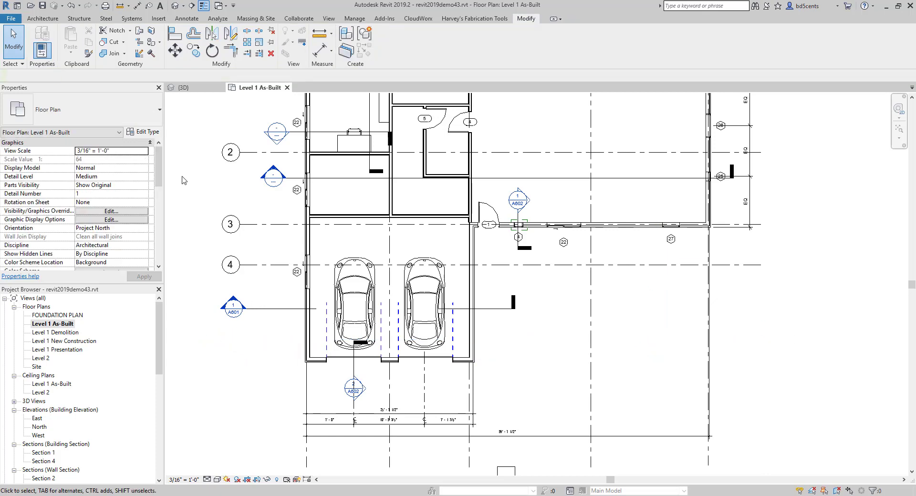
Step: Copy grid line 4 about 13 feet southward to just above the garage's south wall
{"action": "left_click", "coordinate": [259, 268]}
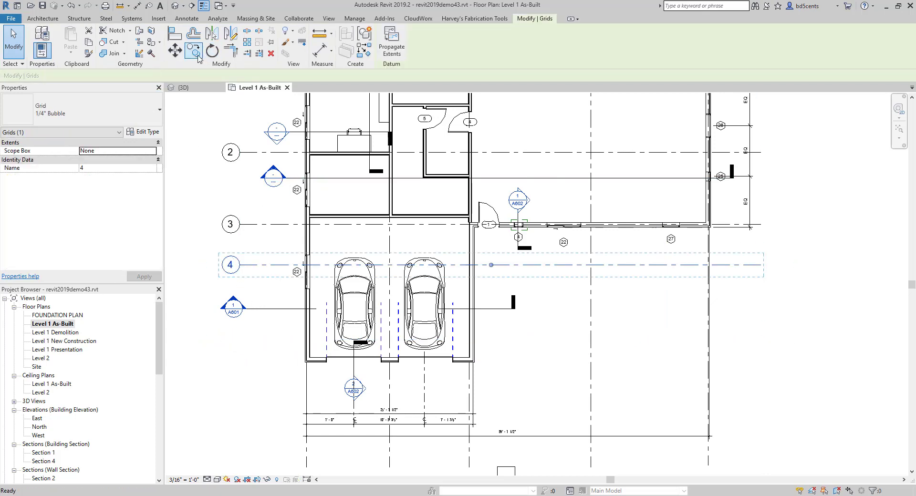
{"action": "key", "text": "c"}
{"action": "key", "text": "o"}
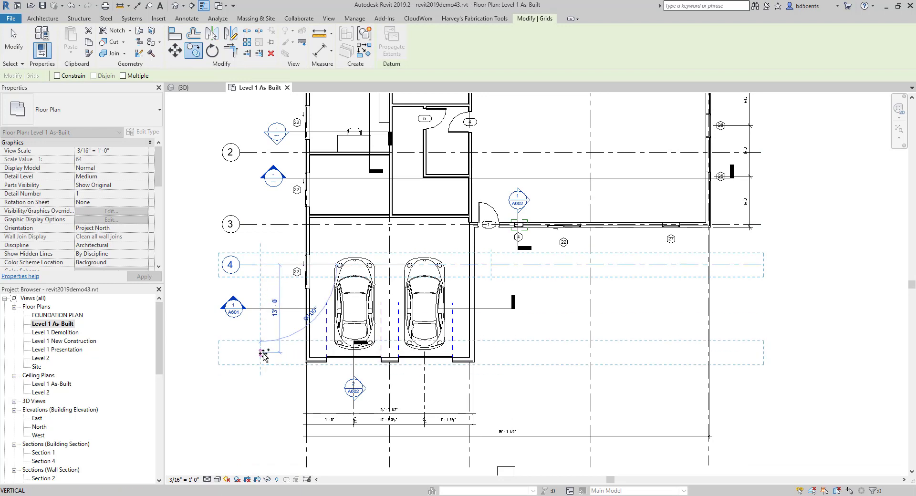
{"action": "key", "text": "Escape"}
{"action": "key", "text": "Escape"}
Step: Align grid line 3 with the layer face inside the partition along the garage's north side
{"action": "scroll", "coordinate": [298, 373], "scroll_direction": "up", "scroll_amount": 3}
{"action": "key", "text": "a"}
{"action": "key", "text": "l"}
{"action": "scroll", "coordinate": [298, 372], "scroll_direction": "down", "scroll_amount": 3}
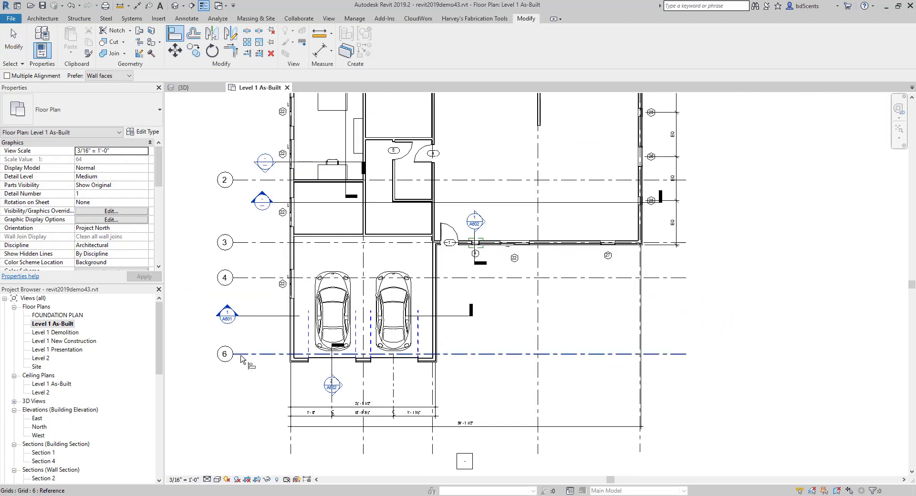
{"action": "scroll", "coordinate": [221, 357], "scroll_direction": "up", "scroll_amount": 1}
{"action": "scroll", "coordinate": [260, 260], "scroll_direction": "up", "scroll_amount": 5}
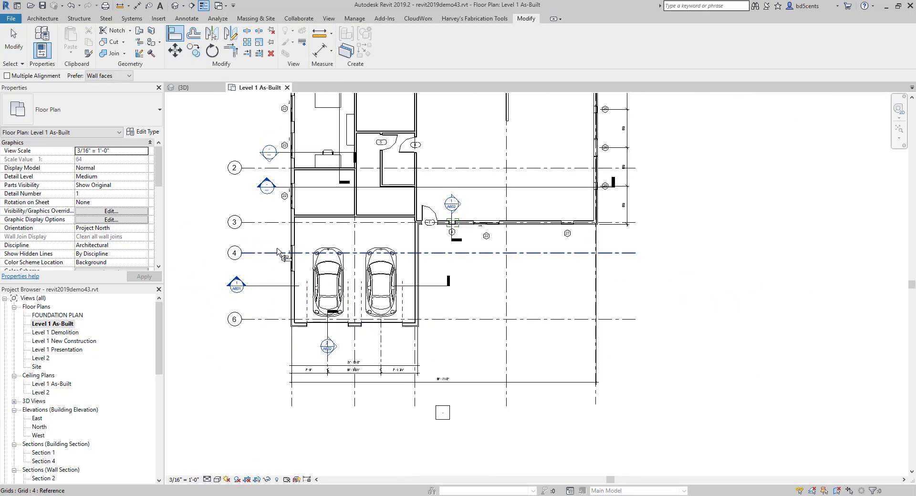
{"action": "scroll", "coordinate": [275, 287], "scroll_direction": "up", "scroll_amount": 5}
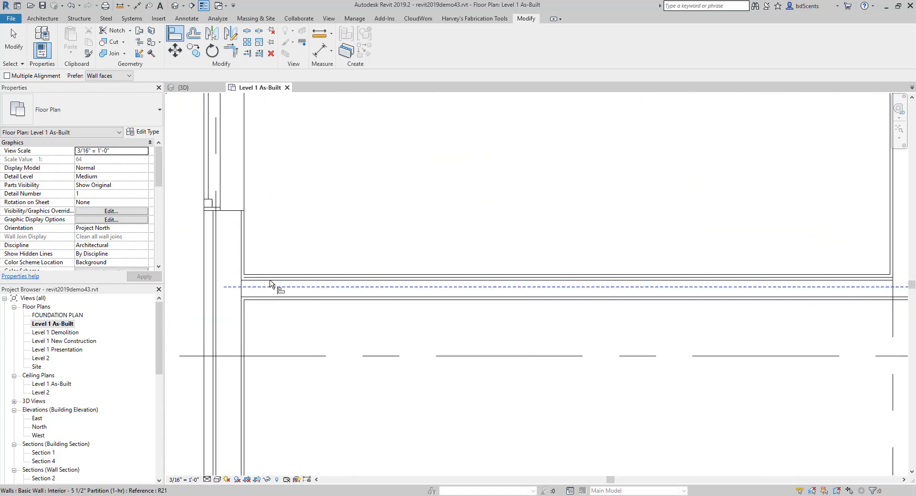
{"action": "left_click", "coordinate": [271, 281]}
{"action": "scroll", "coordinate": [267, 320], "scroll_direction": "down", "scroll_amount": 7}
{"action": "left_click", "coordinate": [275, 334]}
{"action": "scroll", "coordinate": [285, 365], "scroll_direction": "down", "scroll_amount": 4}
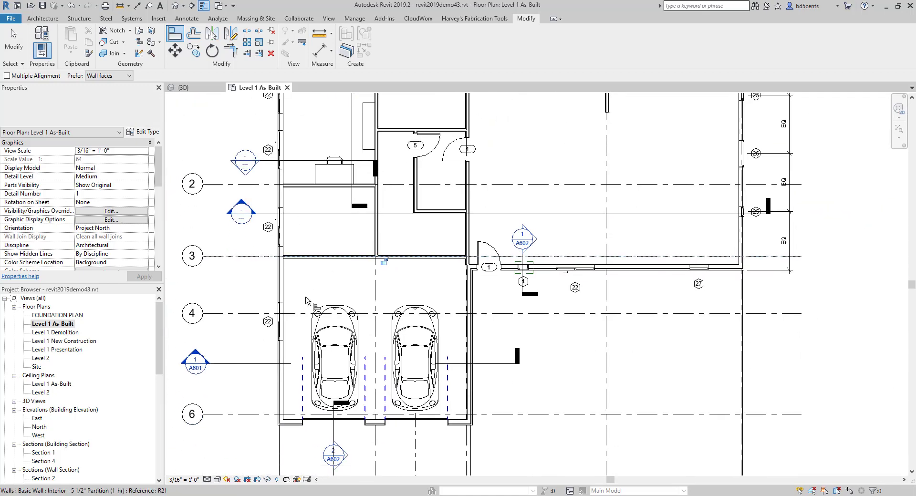
Step: Align grid line 4 with the inner layer face of the main house's south exterior wall beside door 1
{"action": "scroll", "coordinate": [469, 248], "scroll_direction": "up", "scroll_amount": 6}
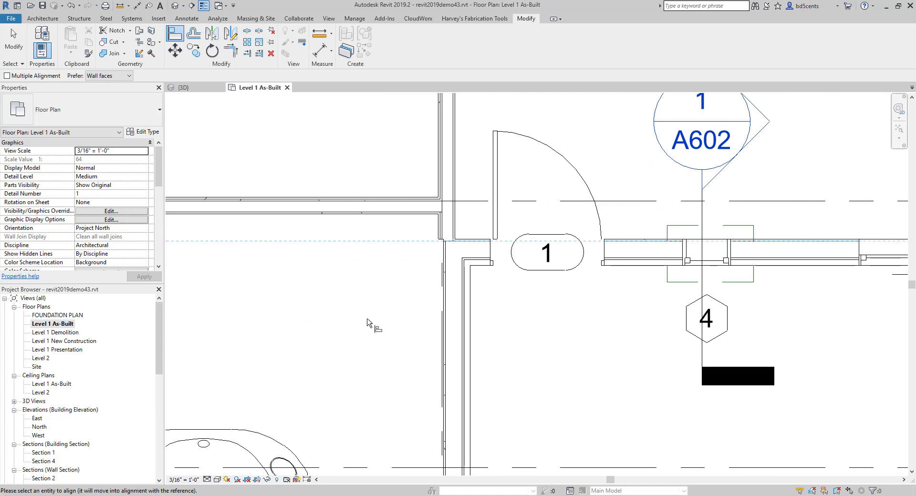
{"action": "scroll", "coordinate": [368, 319], "scroll_direction": "down", "scroll_amount": 6}
{"action": "middle_click_drag", "start_coordinate": [384, 321], "coordinate": [556, 295]}
{"action": "left_click", "coordinate": [310, 329]}
{"action": "middle_click_drag", "start_coordinate": [285, 335], "coordinate": [278, 269]}
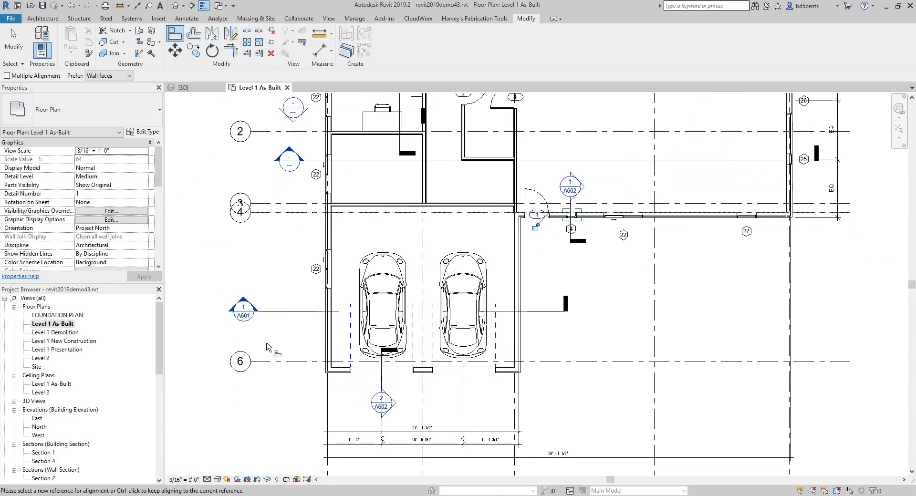
Step: Align grid line 6 with the inner layer face of the garage's south wall
{"action": "scroll", "coordinate": [268, 347], "scroll_direction": "up", "scroll_amount": 5}
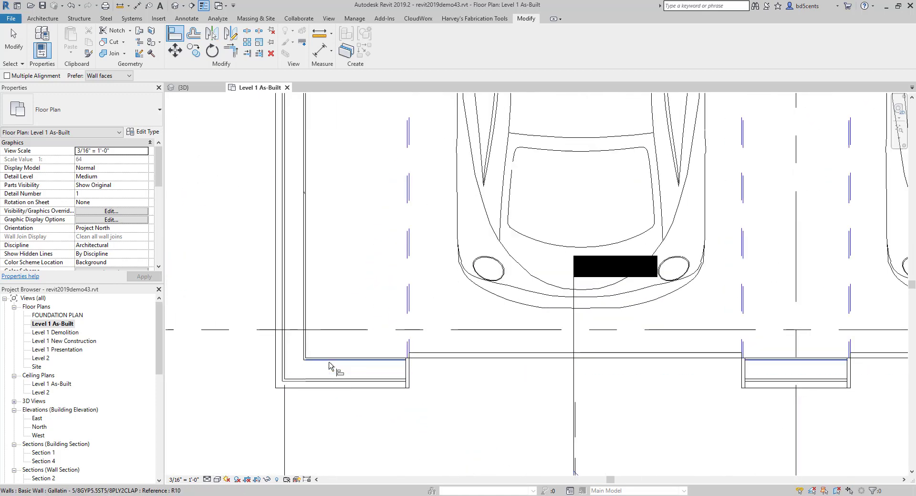
{"action": "left_click", "coordinate": [265, 331]}
{"action": "scroll", "coordinate": [262, 331], "scroll_direction": "down", "scroll_amount": 4}
{"action": "middle_click_drag", "start_coordinate": [283, 348], "coordinate": [299, 344]}
Step: Align grid line 6 with the outer layer face inside the garage's south wall
{"action": "scroll", "coordinate": [300, 343], "scroll_direction": "up", "scroll_amount": 4}
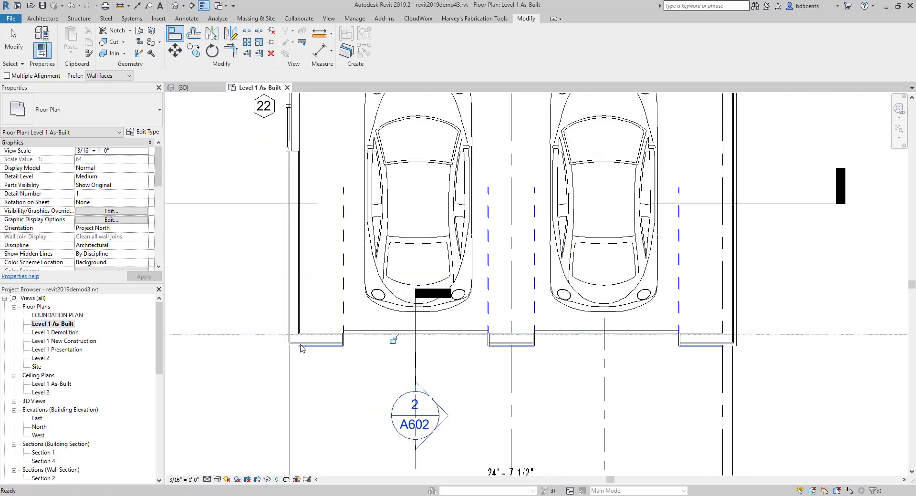
{"action": "scroll", "coordinate": [313, 342], "scroll_direction": "down", "scroll_amount": 2}
{"action": "key", "text": "Escape"}
{"action": "key", "text": "Escape"}
{"action": "scroll", "coordinate": [296, 334], "scroll_direction": "down", "scroll_amount": 5}
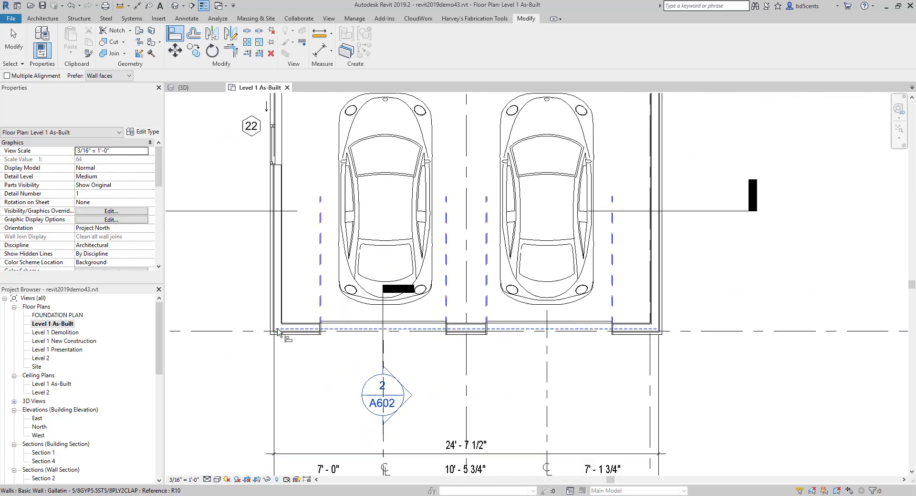
Step: Add an elbow to grid line 4's west end and shift its bubble south, clear of bubble 3
{"action": "middle_click_drag", "start_coordinate": [242, 260], "coordinate": [286, 289]}
{"action": "middle_click_drag", "start_coordinate": [293, 196], "coordinate": [280, 303]}
{"action": "scroll", "coordinate": [260, 303], "scroll_direction": "up", "scroll_amount": 2}
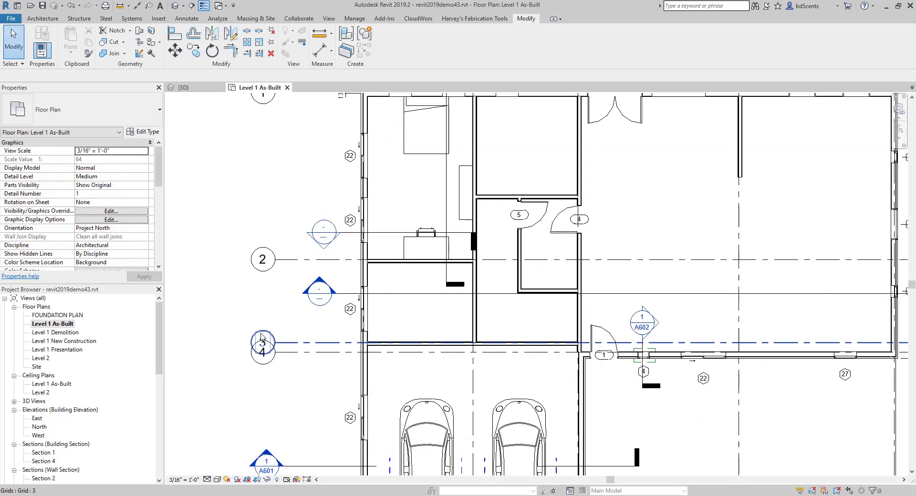
{"action": "left_click", "coordinate": [269, 354]}
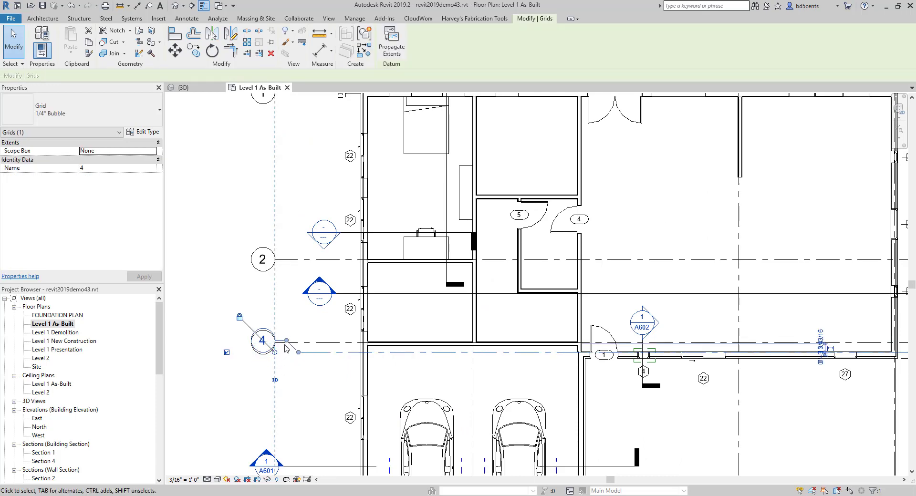
{"action": "left_click_drag", "start_coordinate": [286, 341], "coordinate": [287, 371]}
{"action": "key", "text": "Escape"}
{"action": "scroll", "coordinate": [284, 374], "scroll_direction": "down", "scroll_amount": 5}
{"action": "middle_click_drag", "start_coordinate": [284, 374], "coordinate": [268, 305]}
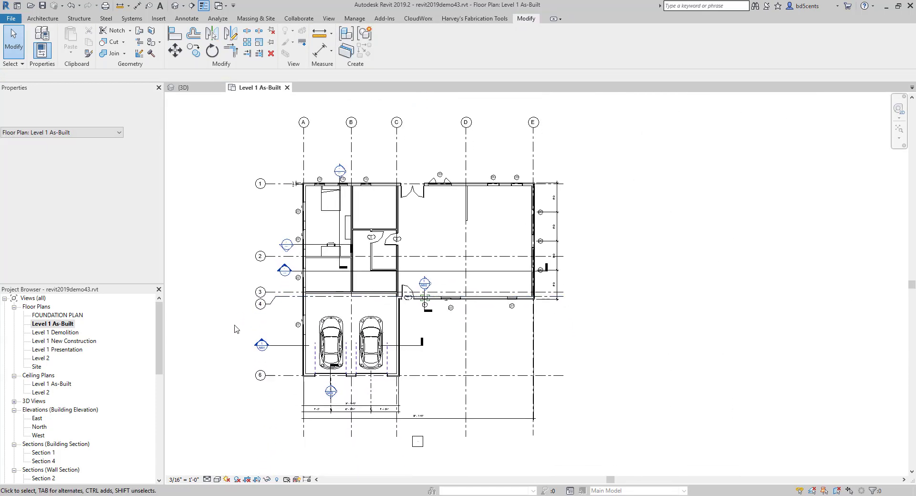
{"action": "scroll", "coordinate": [491, 305], "scroll_direction": "up", "scroll_amount": 1}
{"action": "scroll", "coordinate": [539, 296], "scroll_direction": "down", "scroll_amount": 2}
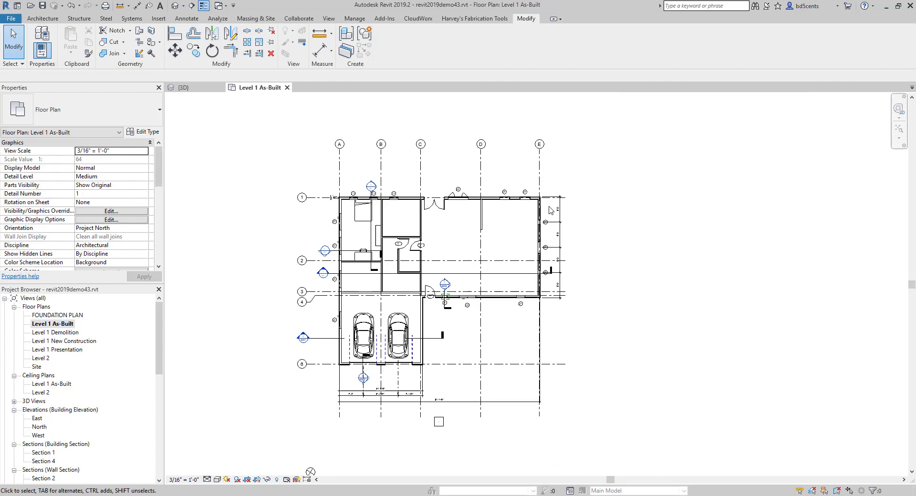
Step: Show the bubble at the east end of grid line 6
{"action": "left_click", "coordinate": [324, 366]}
{"action": "left_click", "coordinate": [581, 367]}
{"action": "left_click", "coordinate": [562, 366]}
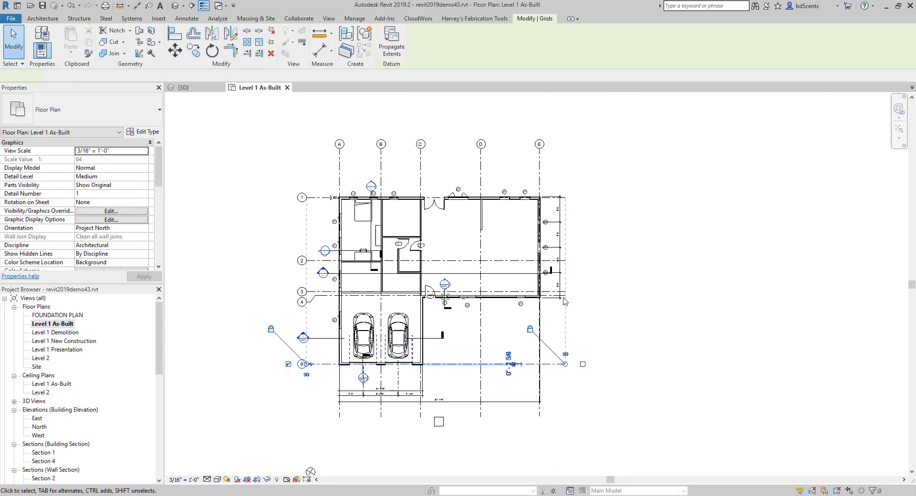
{"action": "right_click", "coordinate": [547, 363]}
{"action": "mouse_move", "coordinate": [616, 253]}
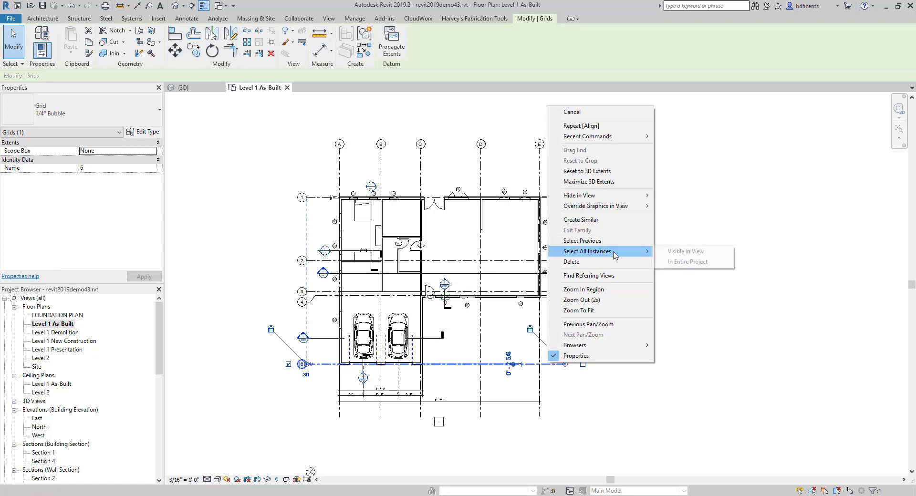
{"action": "left_click", "coordinate": [668, 264]}
{"action": "left_click", "coordinate": [564, 365]}
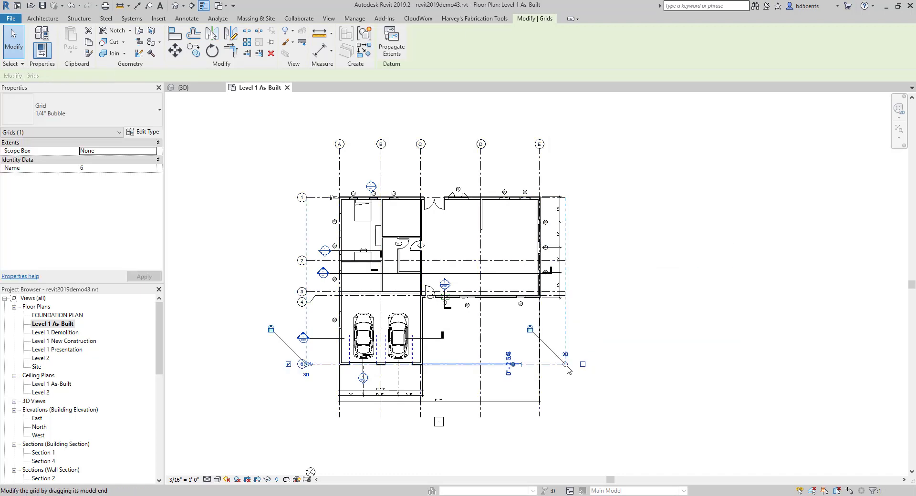
{"action": "scroll", "coordinate": [578, 358], "scroll_direction": "up", "scroll_amount": 1}
{"action": "left_click", "coordinate": [573, 311]}
Step: Show the bubbles at the east ends of grid lines 4 and 3
{"action": "left_click", "coordinate": [560, 275]}
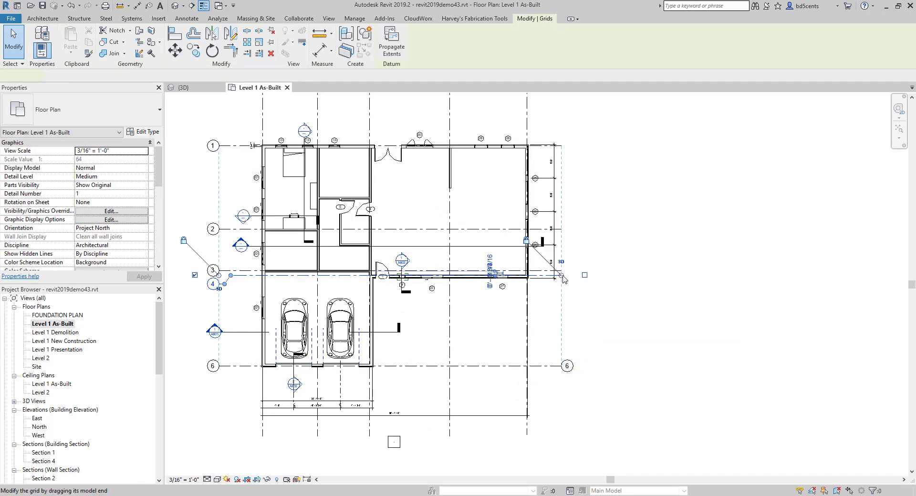
{"action": "left_click", "coordinate": [585, 275]}
{"action": "key", "text": "Escape"}
{"action": "left_click", "coordinate": [559, 271]}
{"action": "left_click", "coordinate": [585, 271]}
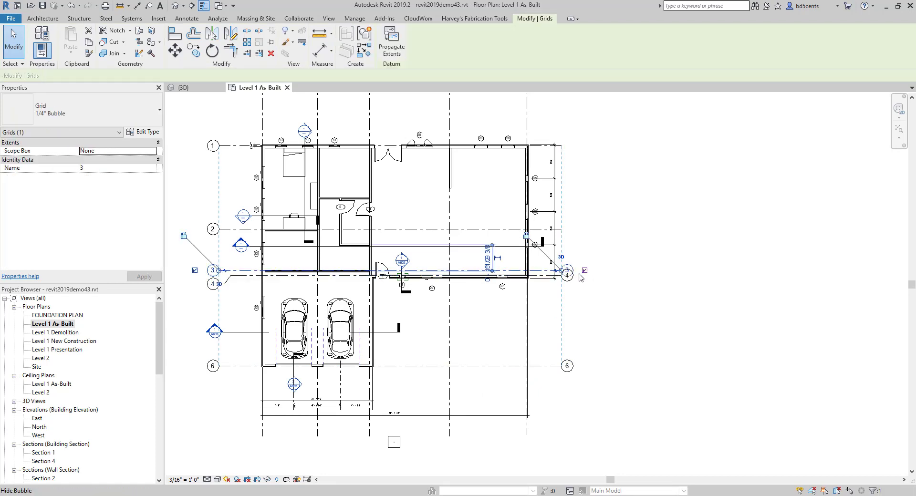
{"action": "key", "text": "Escape"}
Step: Add an elbow to grid line 4's east end so its bubble sits south, clear of bubble 3
{"action": "scroll", "coordinate": [555, 278], "scroll_direction": "up", "scroll_amount": 2}
{"action": "key", "text": "Escape"}
{"action": "scroll", "coordinate": [554, 280], "scroll_direction": "up", "scroll_amount": 1}
{"action": "left_click", "coordinate": [540, 273]}
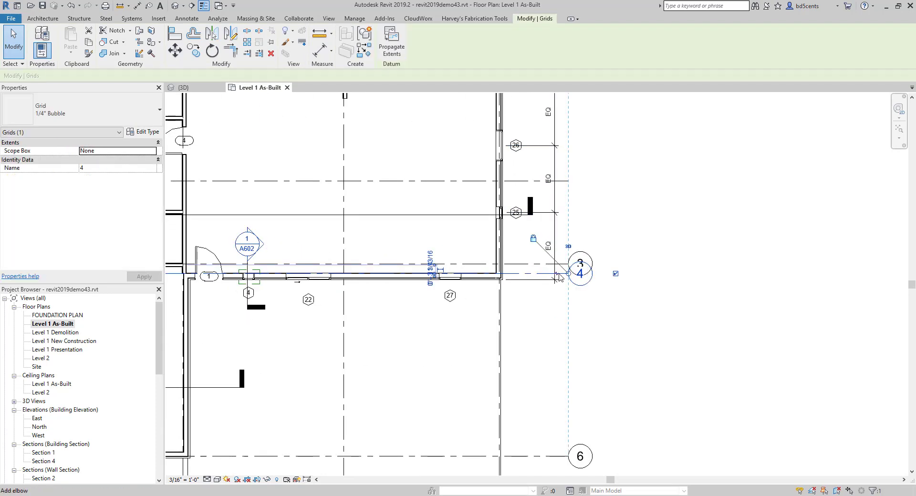
{"action": "key", "text": "Escape"}
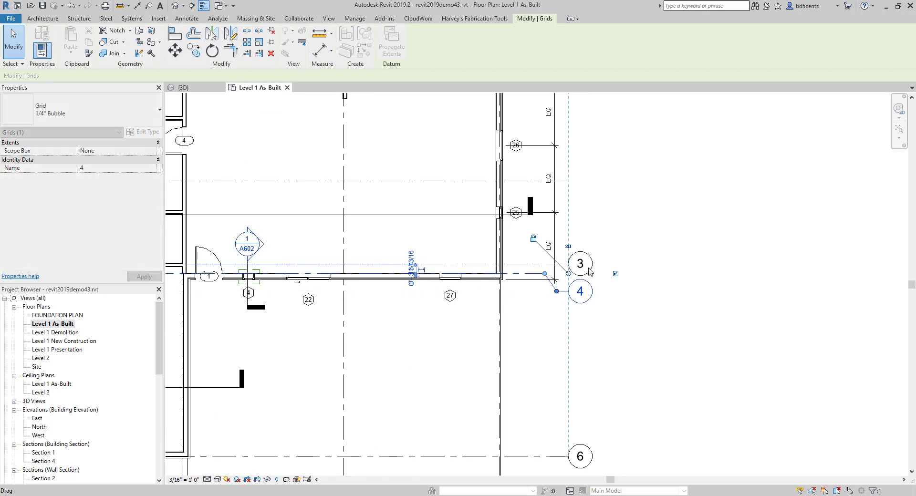
Step: Show the bubbles at the east ends of grid lines 2 and 1
{"action": "scroll", "coordinate": [525, 289], "scroll_direction": "down", "scroll_amount": 2}
{"action": "left_click", "coordinate": [492, 261]}
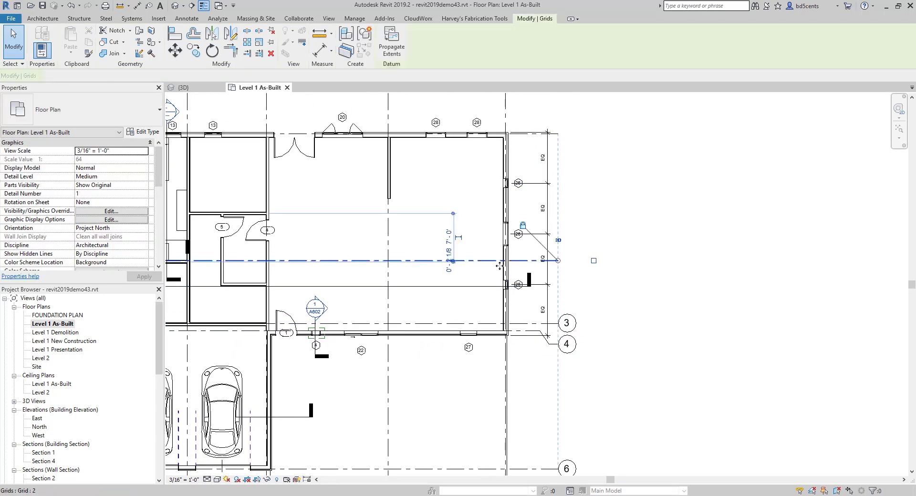
{"action": "left_click", "coordinate": [595, 262]}
{"action": "key", "text": "Escape"}
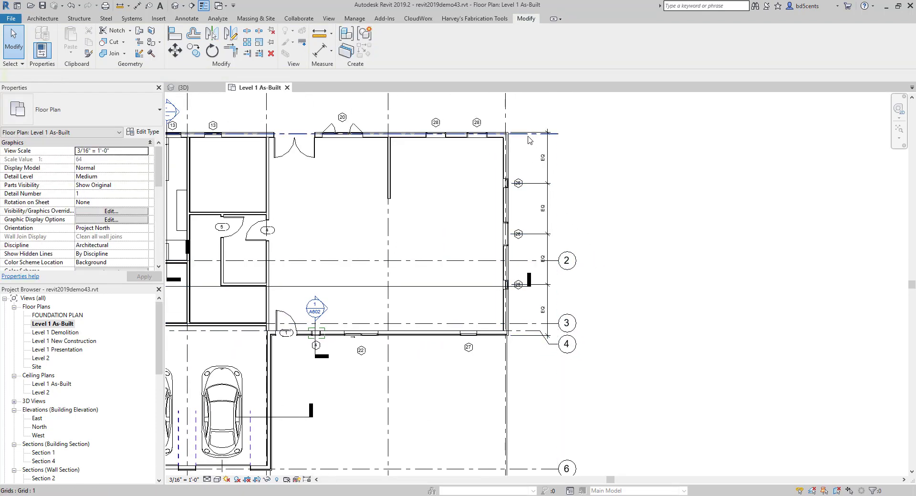
{"action": "left_click", "coordinate": [530, 134]}
{"action": "key", "text": "Escape"}
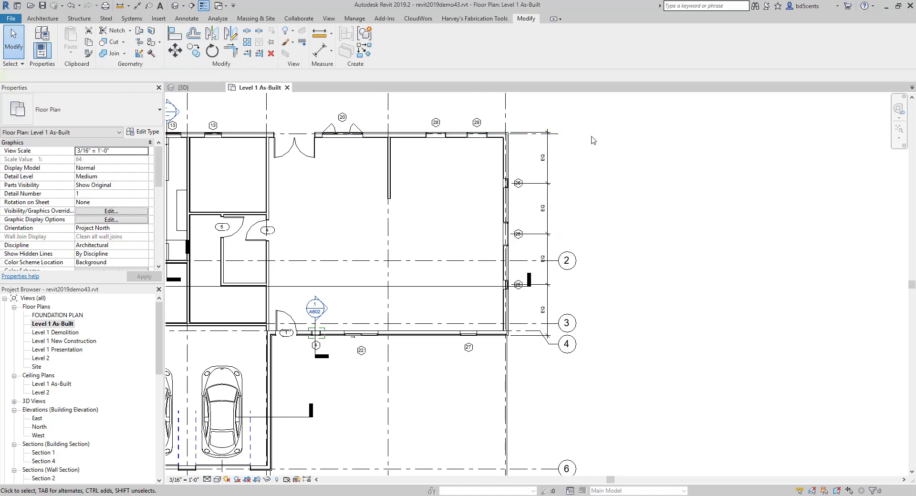
{"action": "scroll", "coordinate": [528, 143], "scroll_direction": "up", "scroll_amount": 2}
{"action": "left_click", "coordinate": [558, 140]}
{"action": "left_click", "coordinate": [605, 141]}
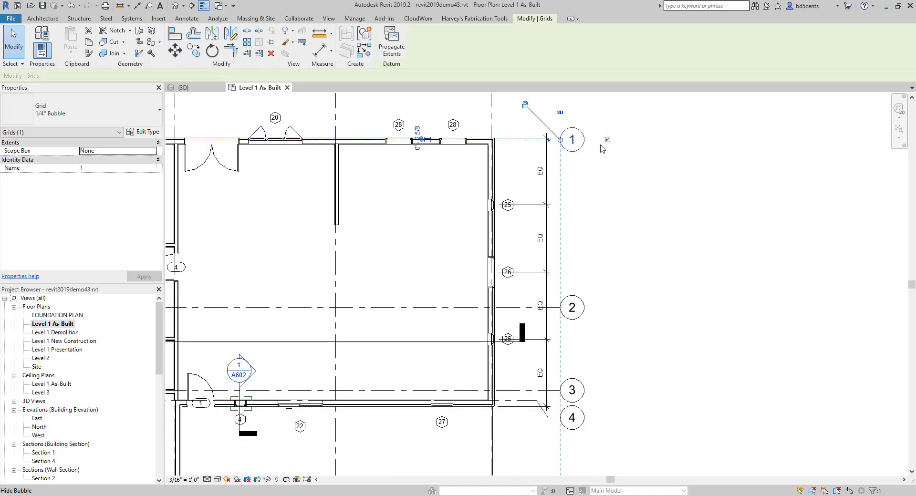
{"action": "scroll", "coordinate": [583, 145], "scroll_direction": "down", "scroll_amount": 3}
{"action": "middle_click_drag", "start_coordinate": [583, 144], "coordinate": [566, 246]}
{"action": "key", "text": "Escape"}
{"action": "middle_click_drag", "start_coordinate": [405, 208], "coordinate": [421, 181]}
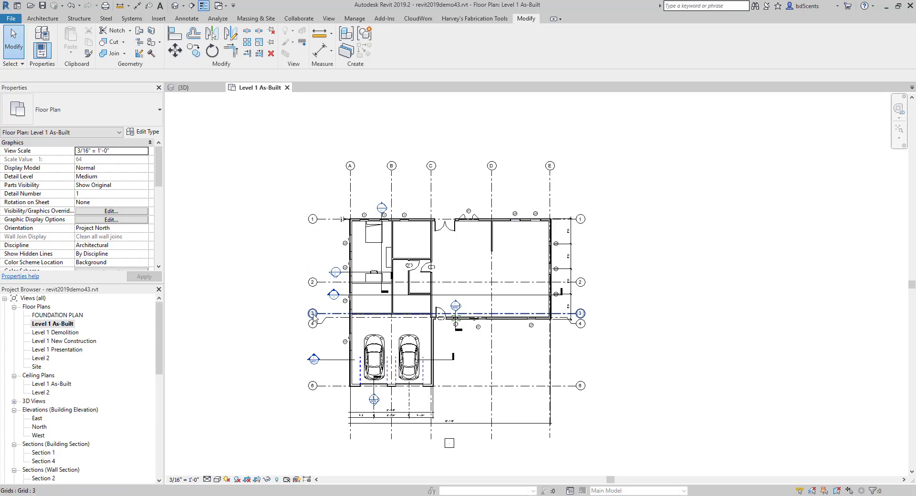
Step: Rename the grid line along the garage's south wall as 5
{"action": "scroll", "coordinate": [317, 377], "scroll_direction": "up", "scroll_amount": 2}
{"action": "double_click", "coordinate": [312, 387]}
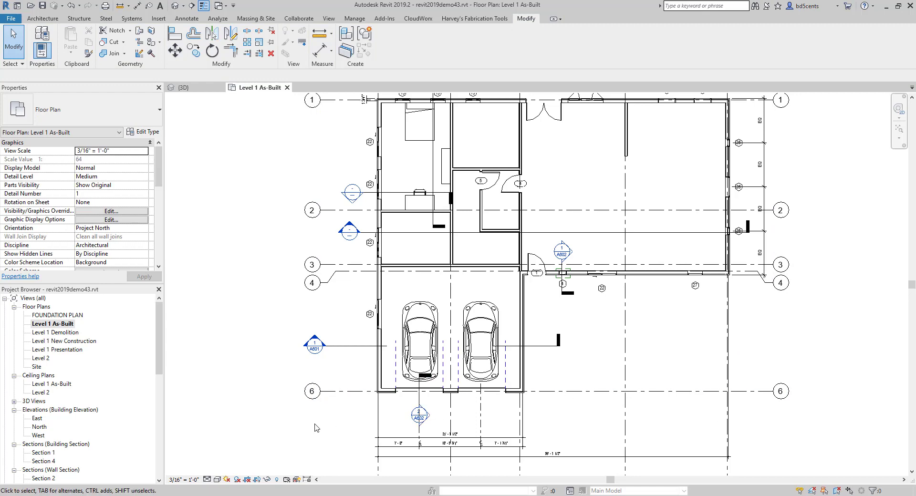
{"action": "left_click", "coordinate": [312, 391]}
{"action": "left_click", "coordinate": [313, 392]}
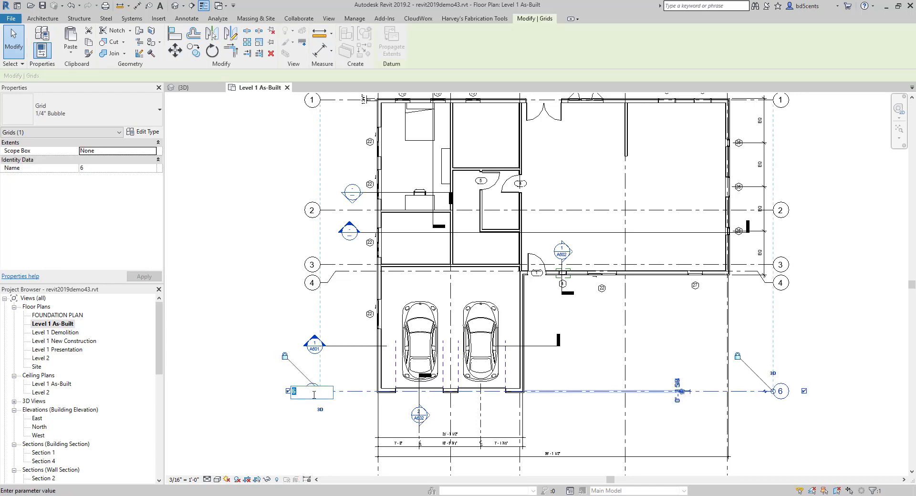
{"action": "type", "text": "5"}
{"action": "left_click", "coordinate": [332, 409]}
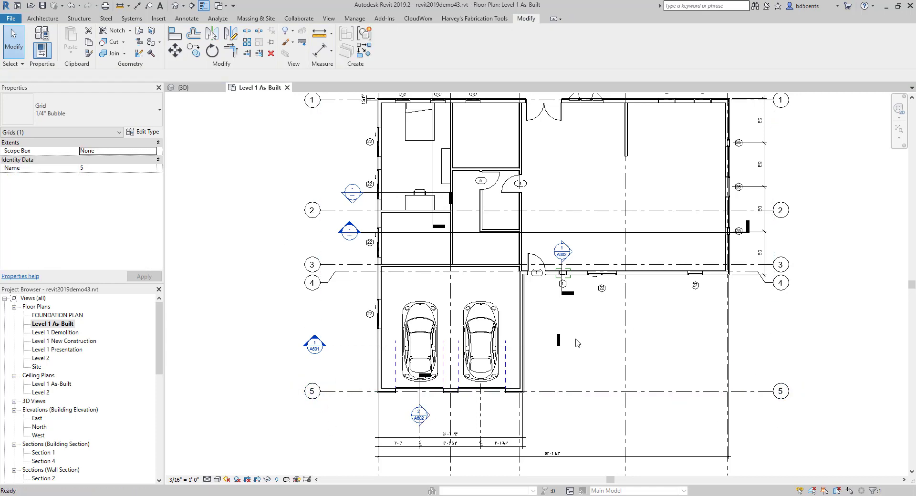
Step: Save revit2019demo43 and close the project by closing its Level 1 As-Built and 3D views
{"action": "scroll", "coordinate": [578, 343], "scroll_direction": "down", "scroll_amount": 3}
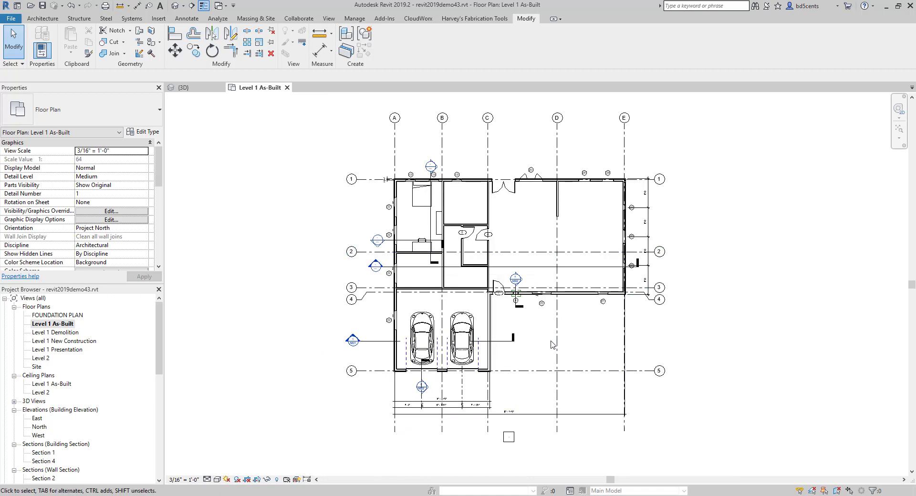
{"action": "scroll", "coordinate": [522, 365], "scroll_direction": "up", "scroll_amount": 1}
{"action": "scroll", "coordinate": [532, 306], "scroll_direction": "down", "scroll_amount": 3}
{"action": "mouse_move", "coordinate": [532, 305]}
{"action": "middle_mouse_down"}
{"action": "mouse_move", "coordinate": [542, 276]}
{"action": "mouse_move", "coordinate": [541, 292]}
{"action": "middle_mouse_up"}
{"action": "scroll", "coordinate": [600, 165], "scroll_direction": "up", "scroll_amount": 1}
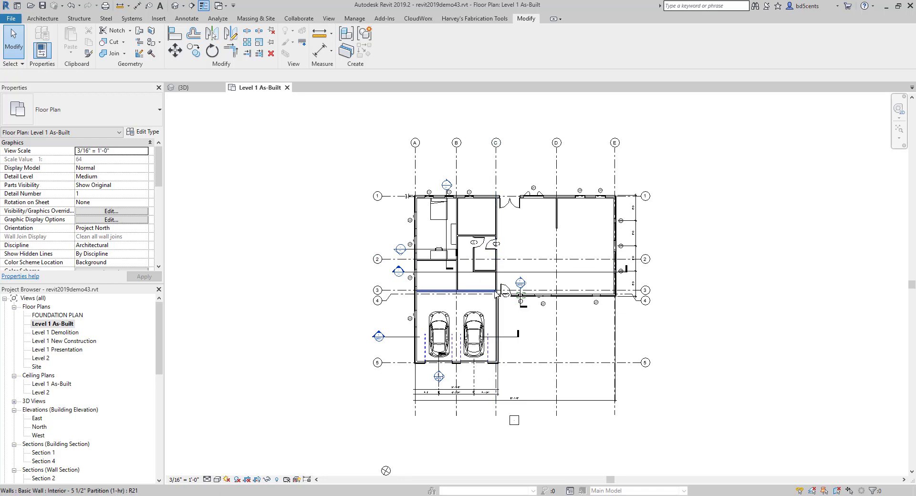
{"action": "scroll", "coordinate": [505, 292], "scroll_direction": "up", "scroll_amount": 1}
{"action": "middle_click_drag", "start_coordinate": [323, 231], "coordinate": [282, 261]}
{"action": "scroll", "coordinate": [313, 238], "scroll_direction": "down", "scroll_amount": 1}
{"action": "left_click", "coordinate": [43, 6]}
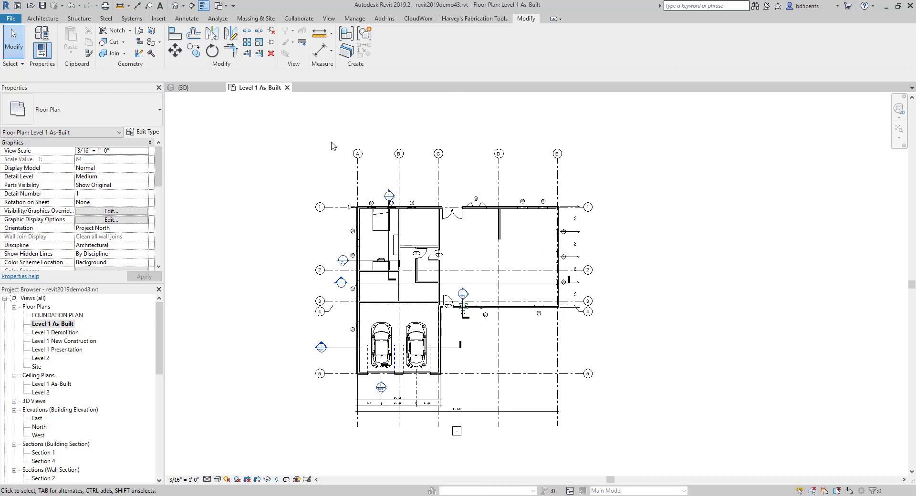
{"action": "left_click", "coordinate": [287, 88]}
{"action": "left_click", "coordinate": [222, 88]}
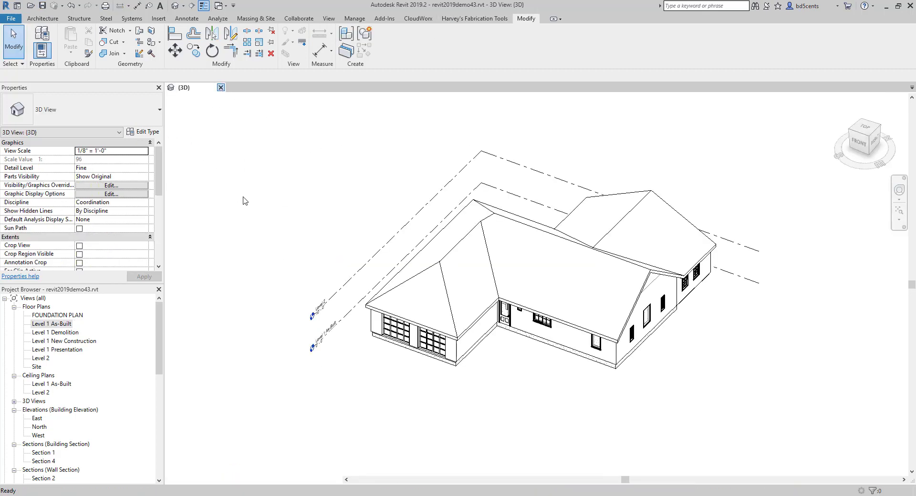
Step: Open the MECHEXAMPLE project on its 1 - Mech floor plan with the linked house model
{"action": "left_click", "coordinate": [308, 157]}
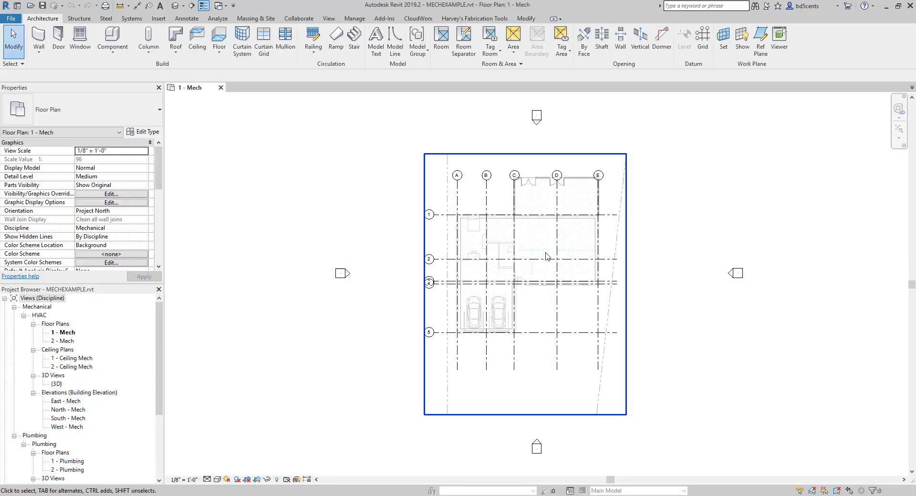
{"action": "scroll", "coordinate": [527, 261], "scroll_direction": "up", "scroll_amount": 2}
{"action": "mouse_move", "coordinate": [531, 286]}
{"action": "middle_mouse_down"}
{"action": "mouse_move", "coordinate": [511, 298]}
{"action": "mouse_move", "coordinate": [531, 287]}
{"action": "middle_mouse_up"}
{"action": "scroll", "coordinate": [518, 306], "scroll_direction": "up", "scroll_amount": 2}
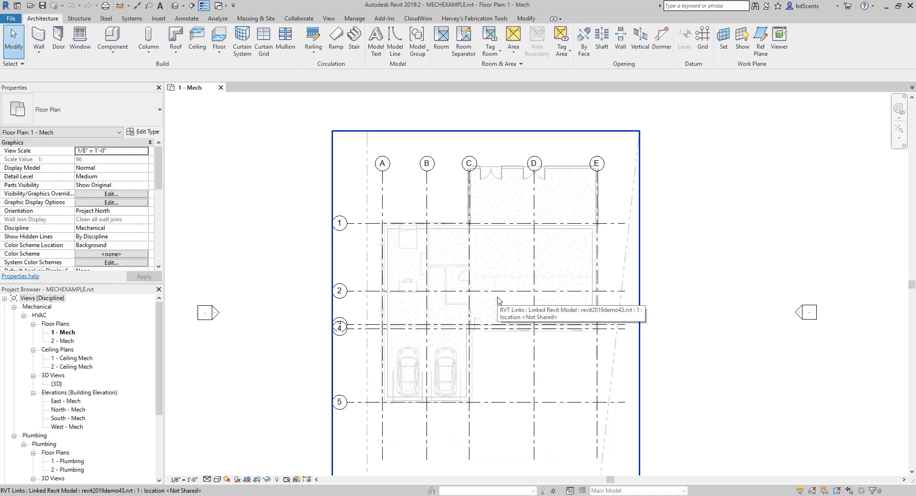
Step: Inspect the linked house model and its grid line A by selecting each, and clear the selection
{"action": "left_click", "coordinate": [380, 181]}
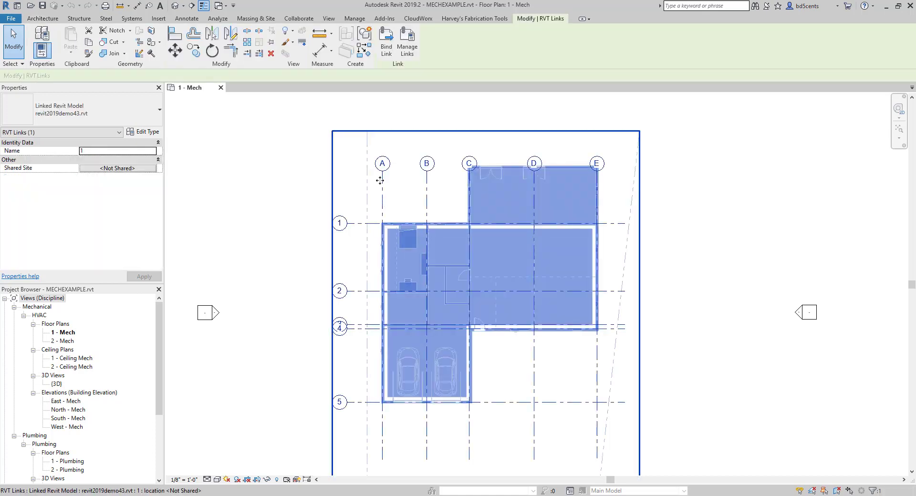
{"action": "key", "text": "Escape"}
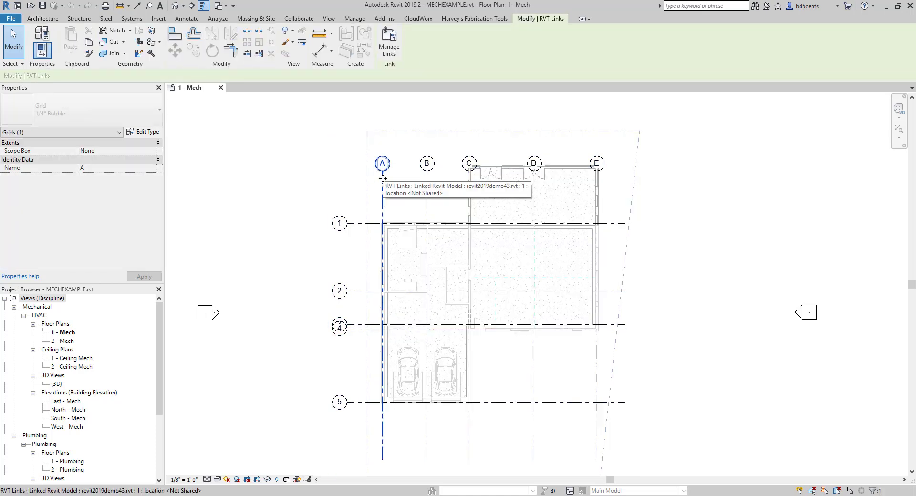
{"action": "left_click", "coordinate": [382, 197]}
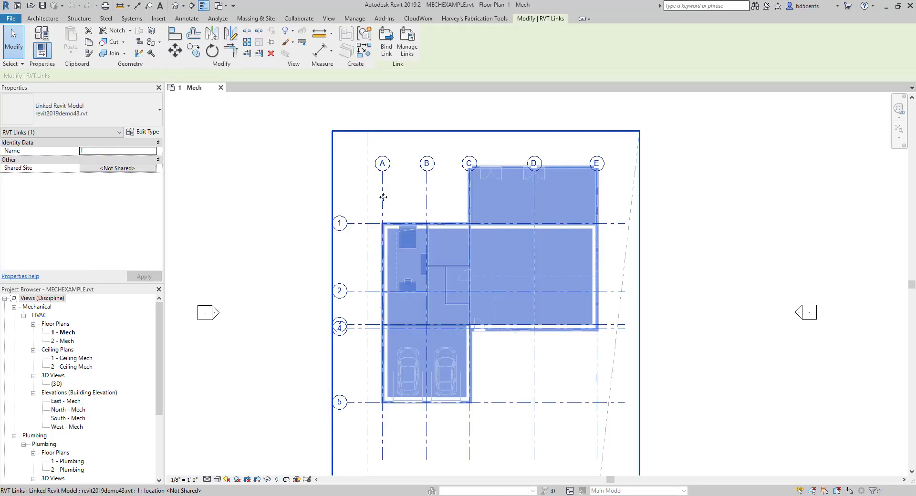
{"action": "left_click", "coordinate": [382, 196]}
{"action": "left_click", "coordinate": [412, 197]}
{"action": "scroll", "coordinate": [411, 198], "scroll_direction": "down", "scroll_amount": 1}
{"action": "scroll", "coordinate": [411, 197], "scroll_direction": "down", "scroll_amount": 2}
{"action": "scroll", "coordinate": [457, 196], "scroll_direction": "up", "scroll_amount": 2}
{"action": "scroll", "coordinate": [457, 195], "scroll_direction": "down", "scroll_amount": 2}
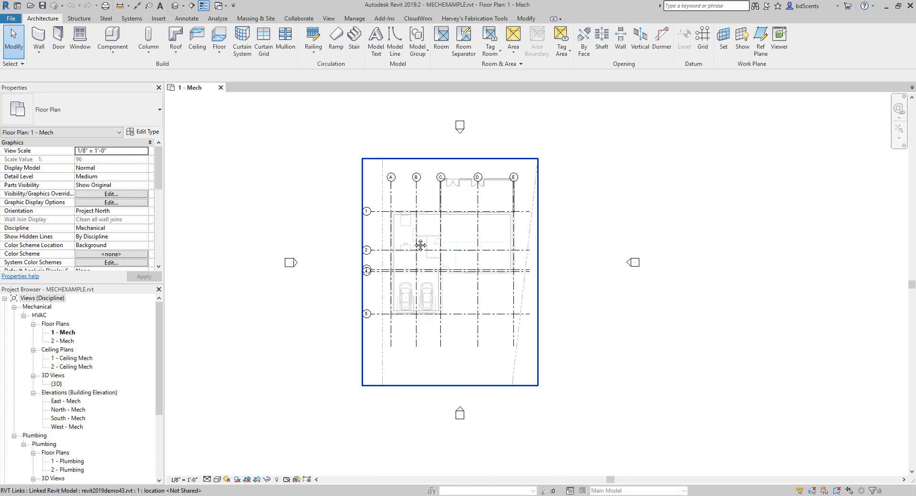
Step: Show the 1 - Mech plan's crop region to check its extent around the linked model, and hide it again
{"action": "middle_click_drag", "start_coordinate": [421, 246], "coordinate": [411, 255]}
{"action": "scroll", "coordinate": [484, 231], "scroll_direction": "up", "scroll_amount": 2}
{"action": "scroll", "coordinate": [446, 281], "scroll_direction": "down", "scroll_amount": 1}
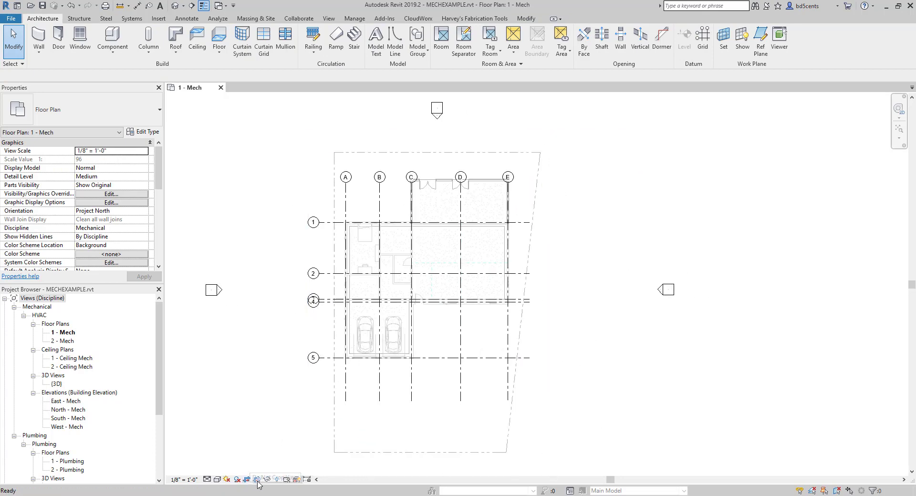
{"action": "scroll", "coordinate": [453, 212], "scroll_direction": "up", "scroll_amount": 1}
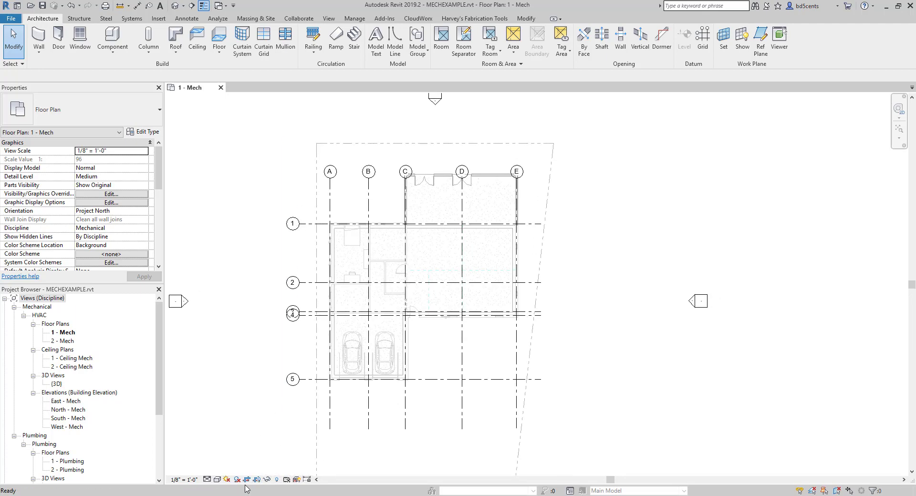
{"action": "scroll", "coordinate": [338, 360], "scroll_direction": "down", "scroll_amount": 5}
{"action": "scroll", "coordinate": [393, 297], "scroll_direction": "up", "scroll_amount": 2}
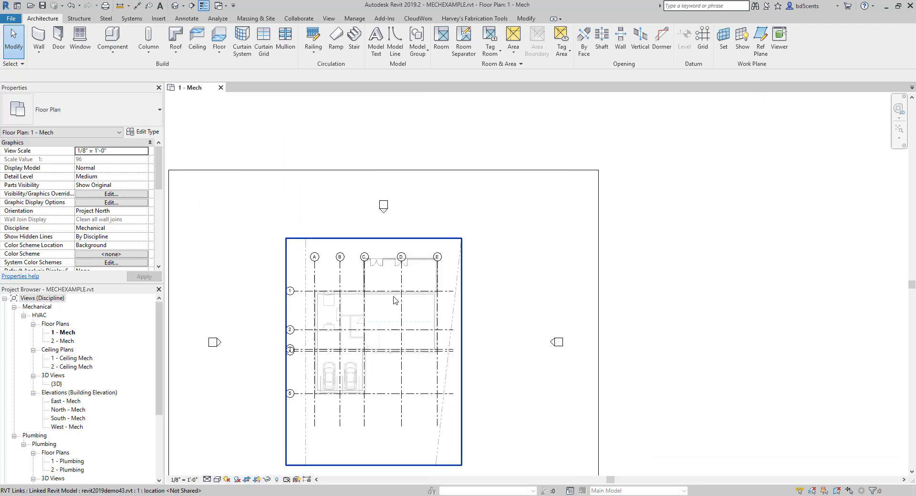
{"action": "scroll", "coordinate": [358, 323], "scroll_direction": "down", "scroll_amount": 3}
{"action": "left_click", "coordinate": [254, 480]}
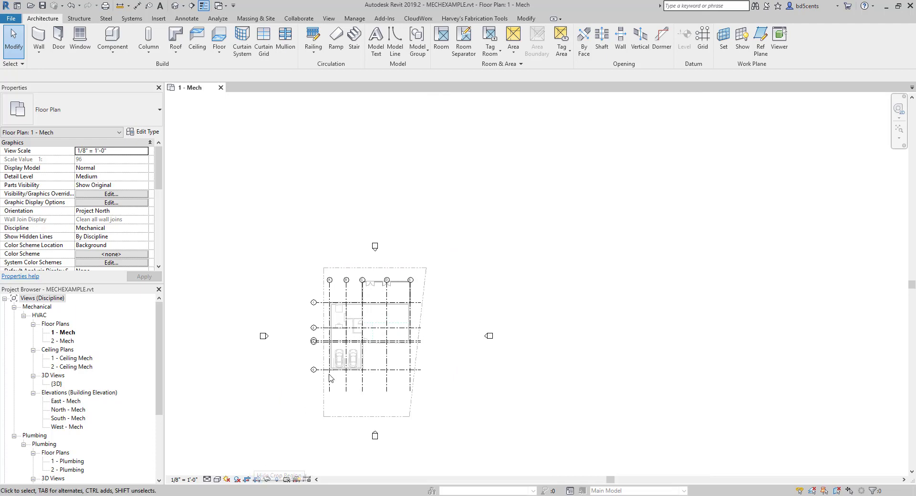
Step: Set the 1 - Mech plan's view scale to 1/4" = 1'-0"
{"action": "scroll", "coordinate": [328, 301], "scroll_direction": "up", "scroll_amount": 3}
{"action": "scroll", "coordinate": [329, 285], "scroll_direction": "up", "scroll_amount": 1}
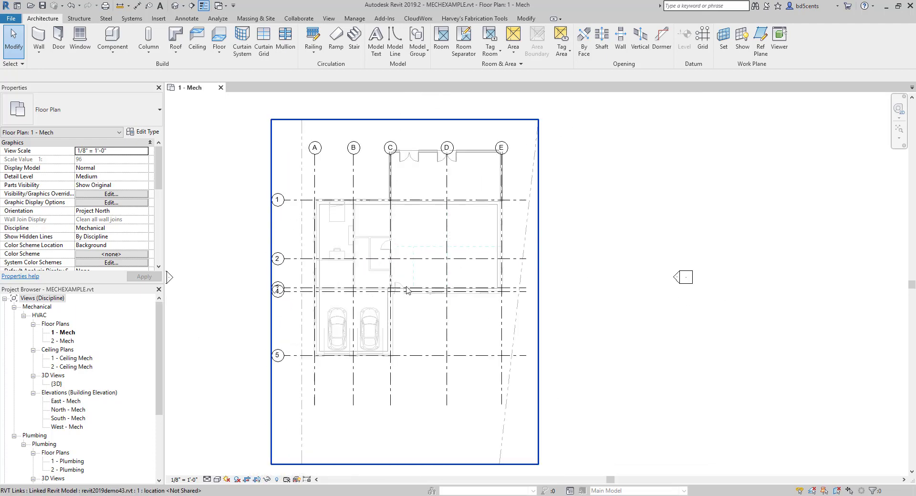
{"action": "left_click", "coordinate": [201, 479]}
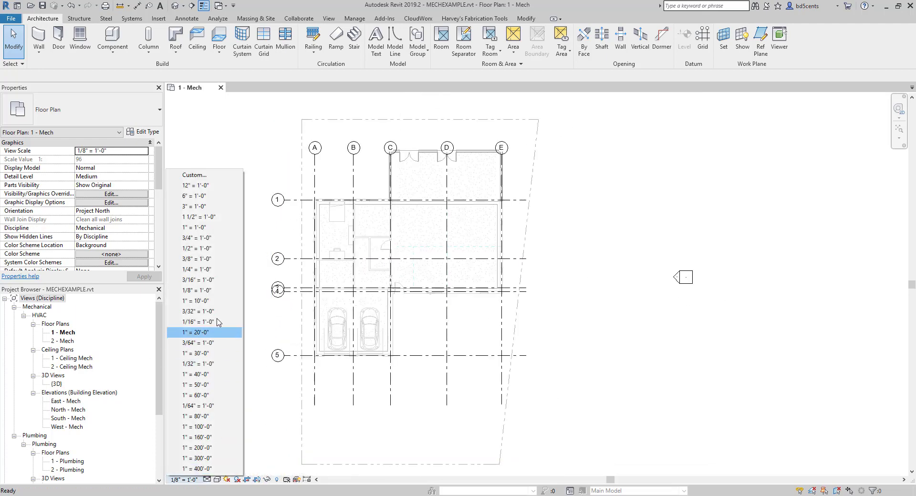
{"action": "left_click", "coordinate": [191, 271]}
{"action": "middle_click_drag", "start_coordinate": [301, 182], "coordinate": [290, 194]}
{"action": "scroll", "coordinate": [290, 194], "scroll_direction": "up", "scroll_amount": 1}
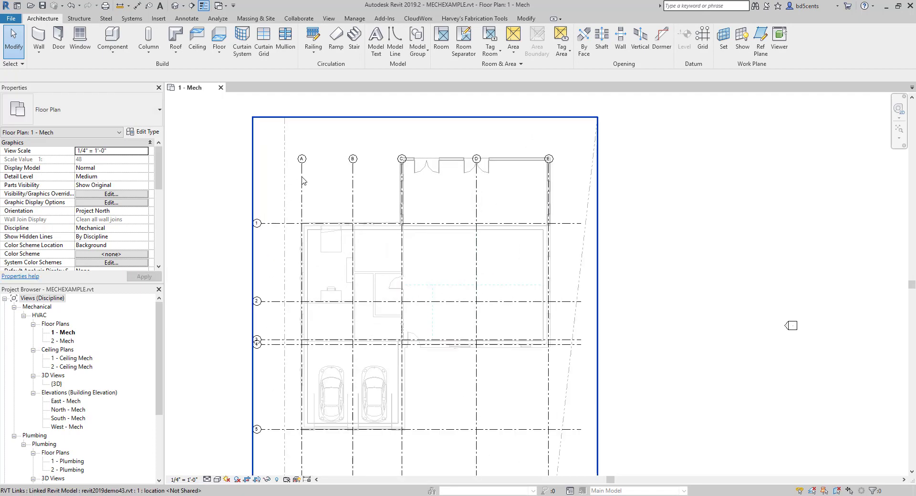
Step: Select grid line A within the linked model, check which commands are available for it, and clear the selection
{"action": "left_click", "coordinate": [297, 181]}
{"action": "left_click", "coordinate": [296, 182]}
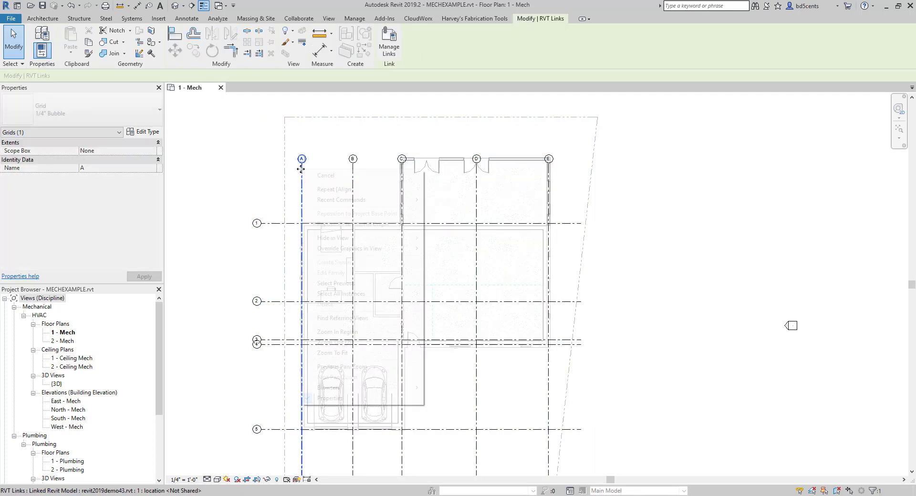
{"action": "right_click", "coordinate": [297, 182]}
{"action": "left_click", "coordinate": [305, 175]}
{"action": "key", "text": "Escape"}
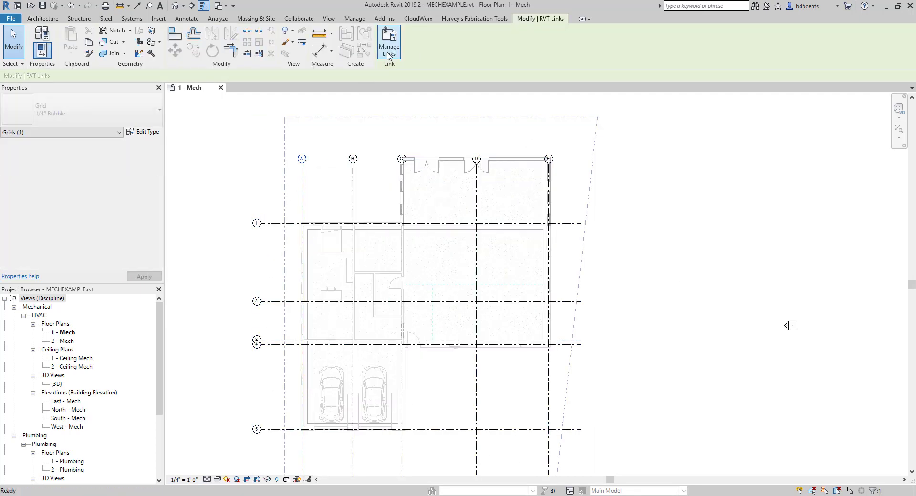
{"action": "scroll", "coordinate": [330, 228], "scroll_direction": "down", "scroll_amount": 5}
{"action": "middle_click_drag", "start_coordinate": [331, 231], "coordinate": [310, 250]}
{"action": "scroll", "coordinate": [341, 241], "scroll_direction": "up", "scroll_amount": 4}
{"action": "middle_click_drag", "start_coordinate": [361, 231], "coordinate": [392, 229]}
{"action": "scroll", "coordinate": [371, 198], "scroll_direction": "down", "scroll_amount": 1}
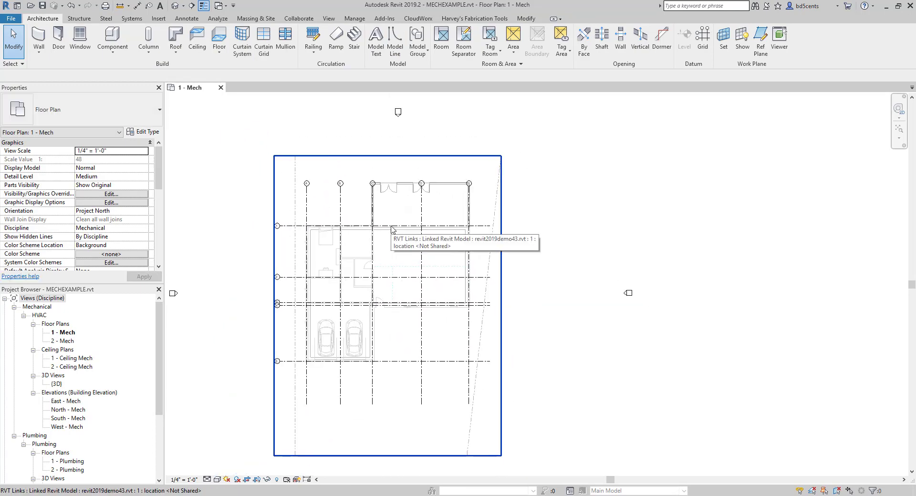
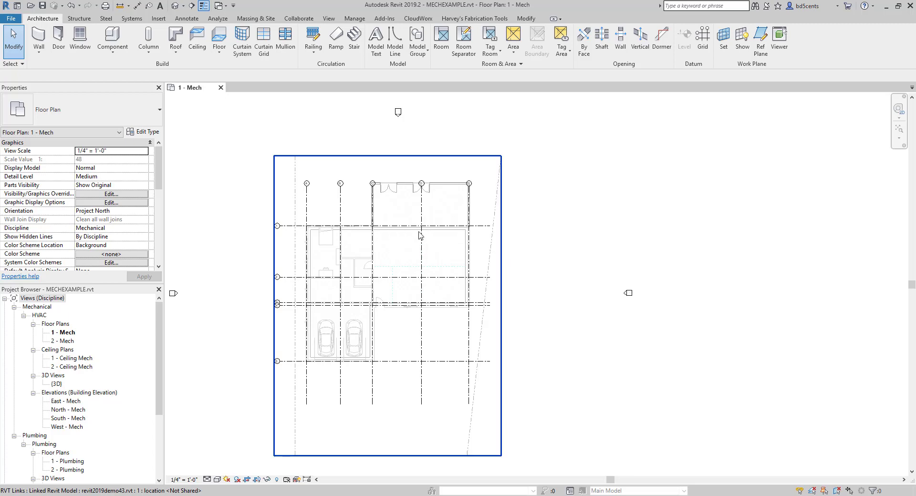
Step: Start a Copy/Monitor session on the linked house model
{"action": "left_click", "coordinate": [355, 19]}
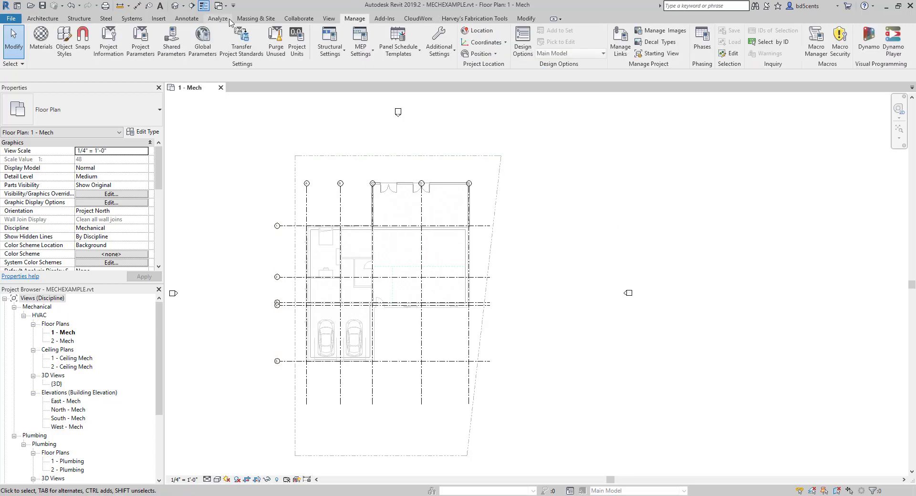
{"action": "left_click", "coordinate": [295, 19]}
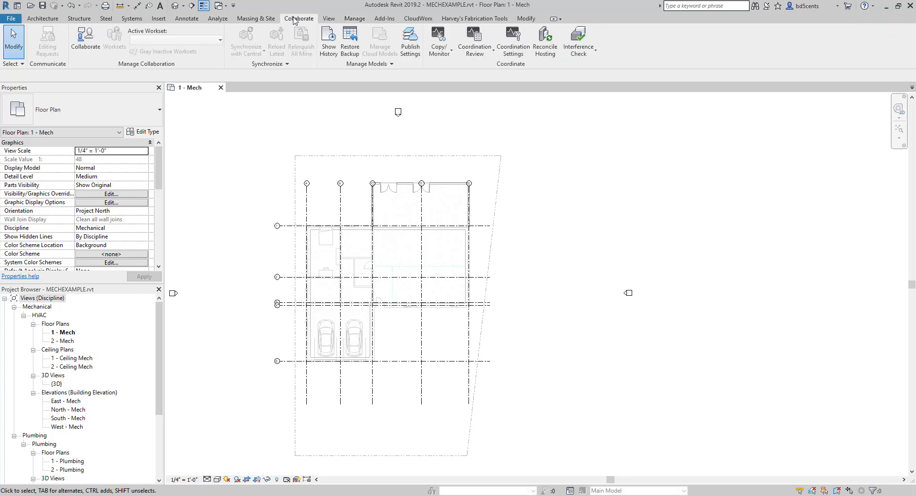
{"action": "left_click", "coordinate": [437, 48]}
{"action": "left_click", "coordinate": [456, 88]}
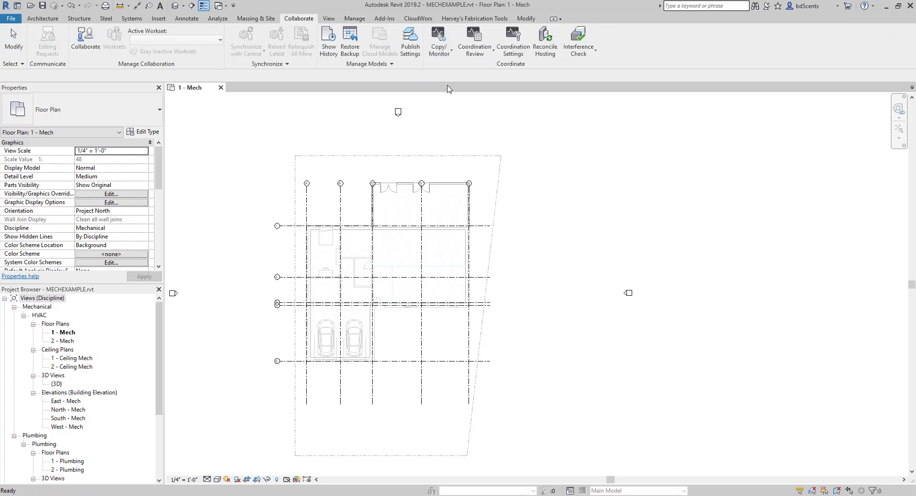
{"action": "left_click", "coordinate": [406, 188]}
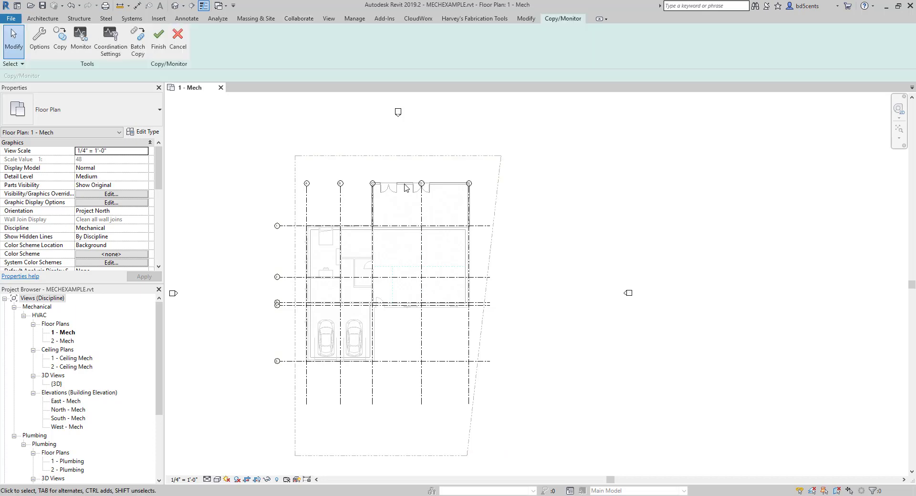
Step: Copy the linked model's vertical grid lines A through E into the mechanical project with monitoring
{"action": "left_click", "coordinate": [60, 39]}
{"action": "scroll", "coordinate": [270, 199], "scroll_direction": "up", "scroll_amount": 2}
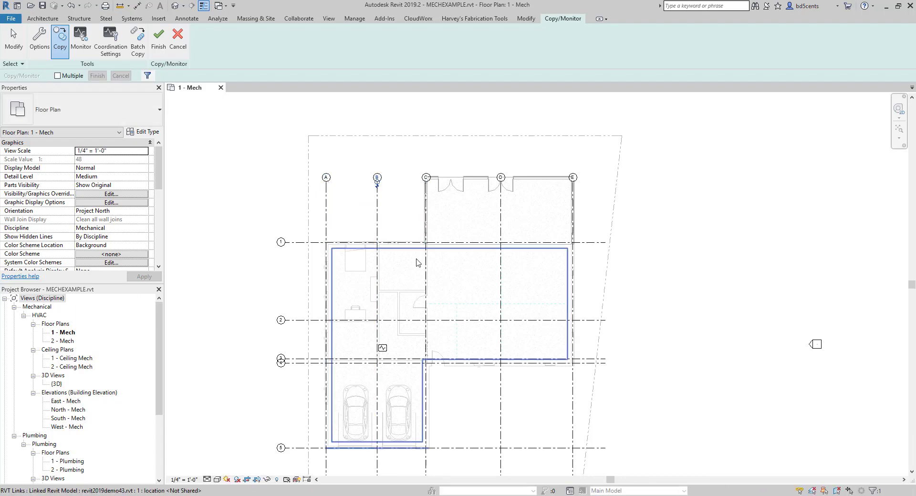
{"action": "scroll", "coordinate": [423, 273], "scroll_direction": "up", "scroll_amount": 2}
{"action": "left_click", "coordinate": [429, 279]}
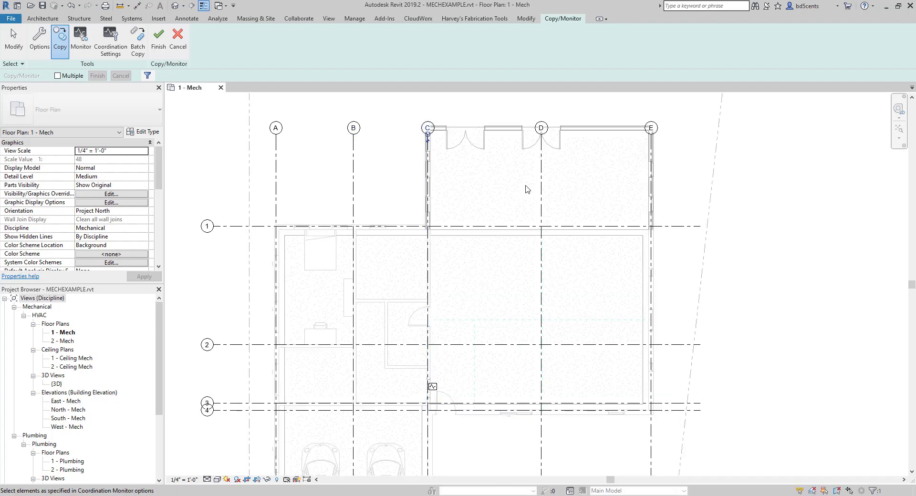
{"action": "left_click", "coordinate": [542, 182]}
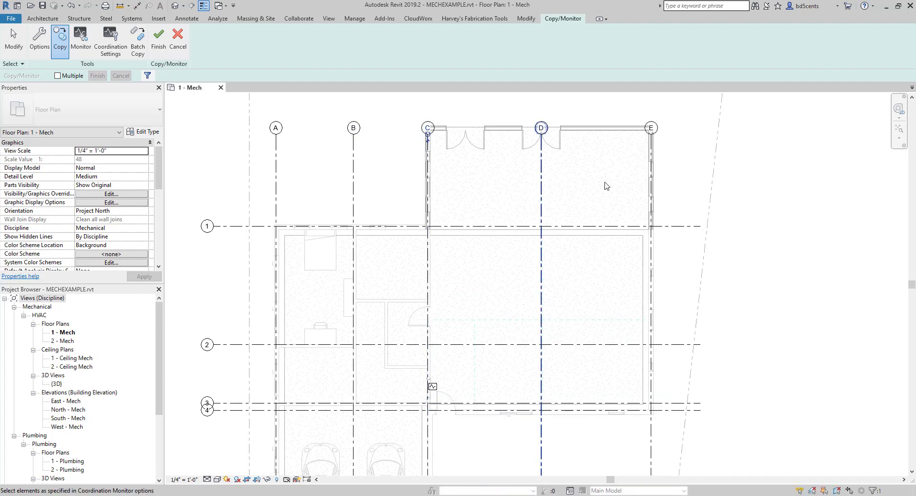
{"action": "left_click", "coordinate": [654, 174]}
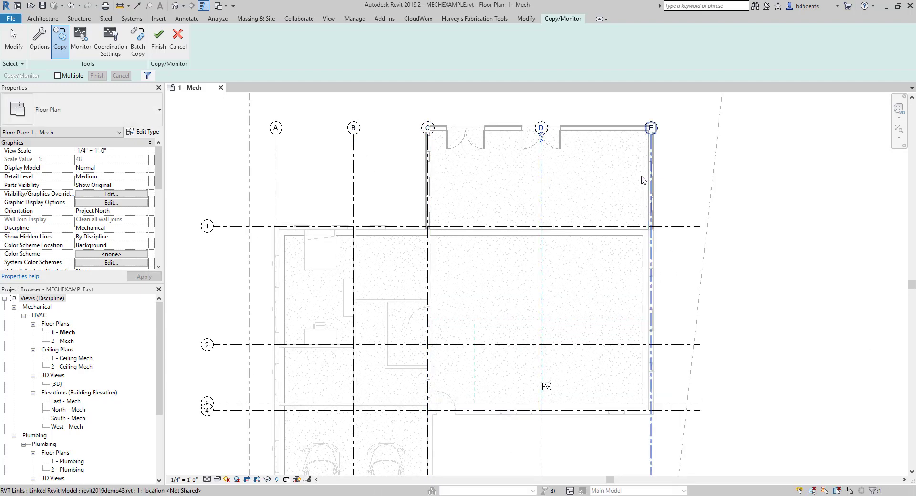
Step: Copy the linked model's horizontal grid lines 1 through 5 into the mechanical project with monitoring
{"action": "left_click", "coordinate": [240, 346]}
{"action": "middle_click_drag", "start_coordinate": [239, 345], "coordinate": [244, 267]}
{"action": "left_click", "coordinate": [234, 326]}
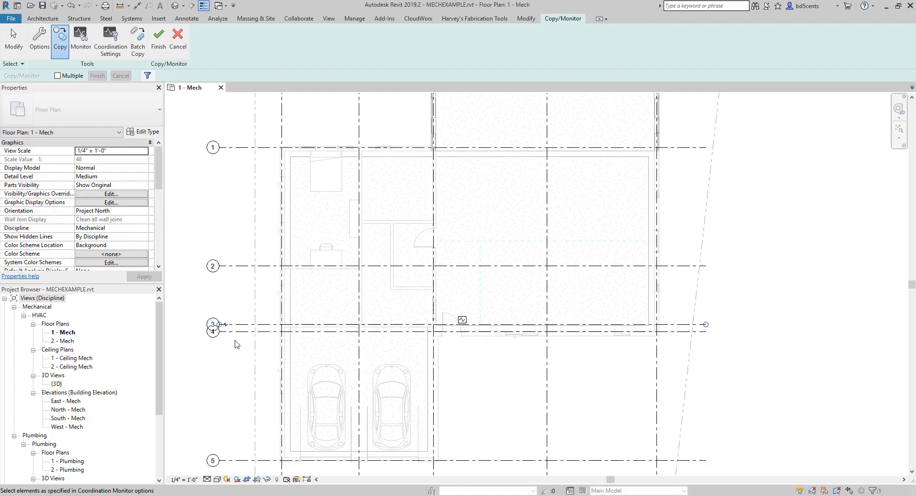
{"action": "left_click", "coordinate": [237, 333]}
{"action": "middle_click_drag", "start_coordinate": [243, 333], "coordinate": [236, 222]}
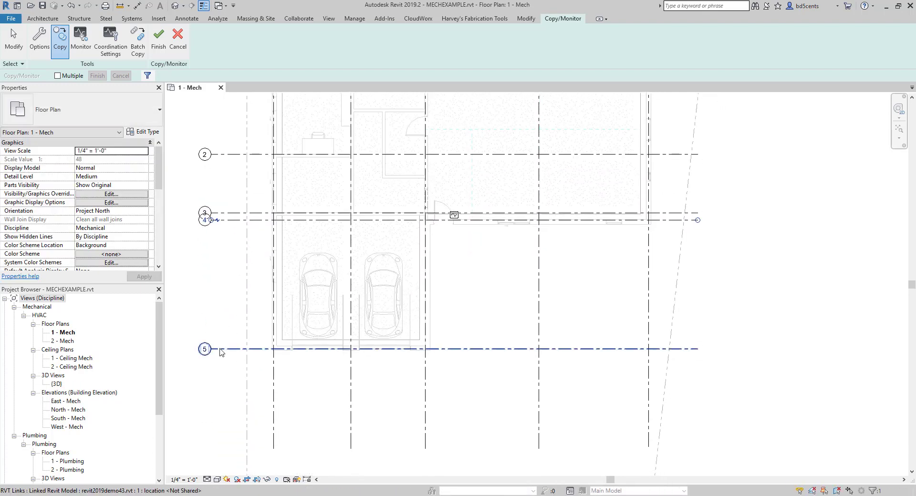
{"action": "left_click", "coordinate": [222, 349]}
{"action": "scroll", "coordinate": [269, 295], "scroll_direction": "down", "scroll_amount": 3}
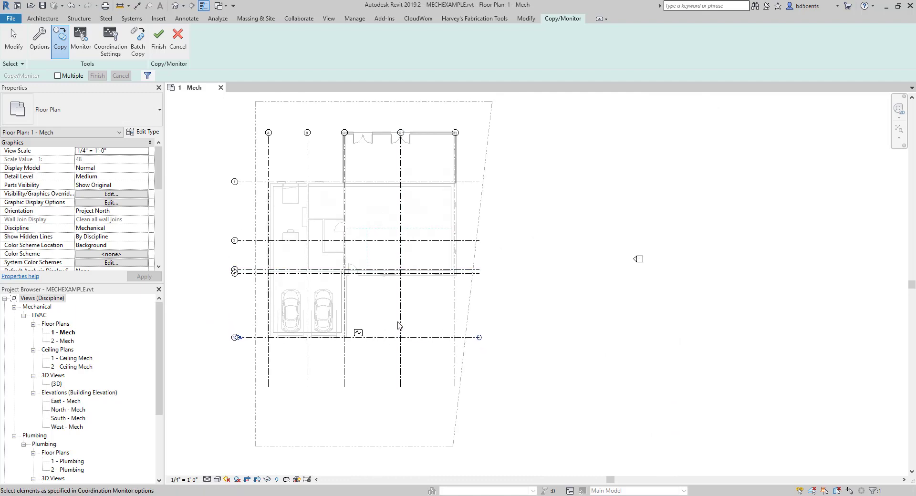
Step: Pick grid line 1 with the Monitor tool, and finish the Copy/Monitor session
{"action": "scroll", "coordinate": [337, 293], "scroll_direction": "up", "scroll_amount": 1}
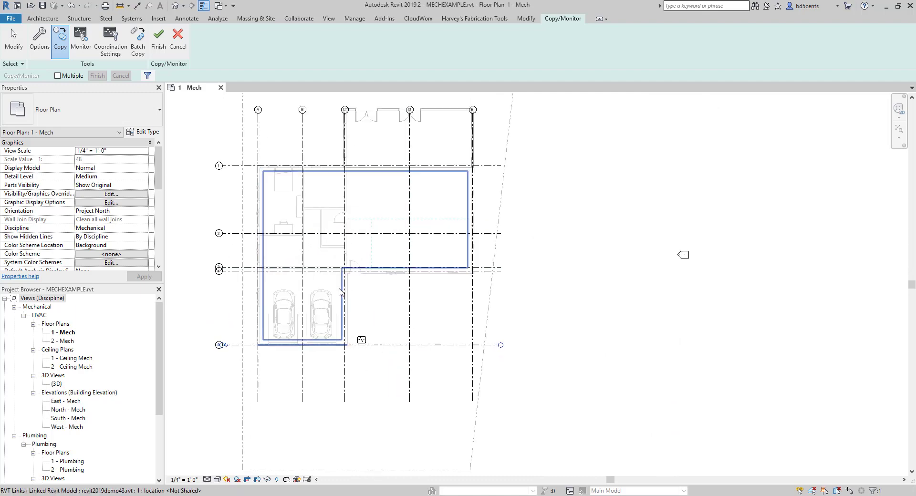
{"action": "middle_click_drag", "start_coordinate": [346, 299], "coordinate": [344, 342]}
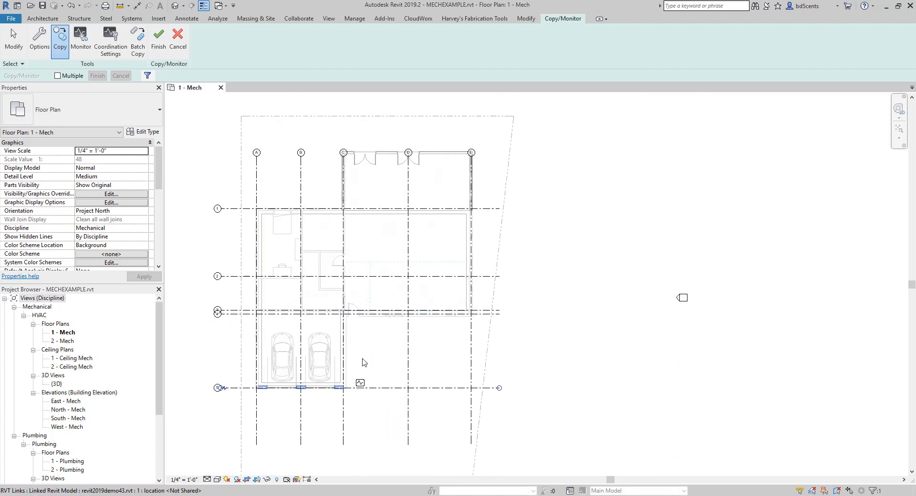
{"action": "middle_click_drag", "start_coordinate": [326, 242], "coordinate": [328, 257]}
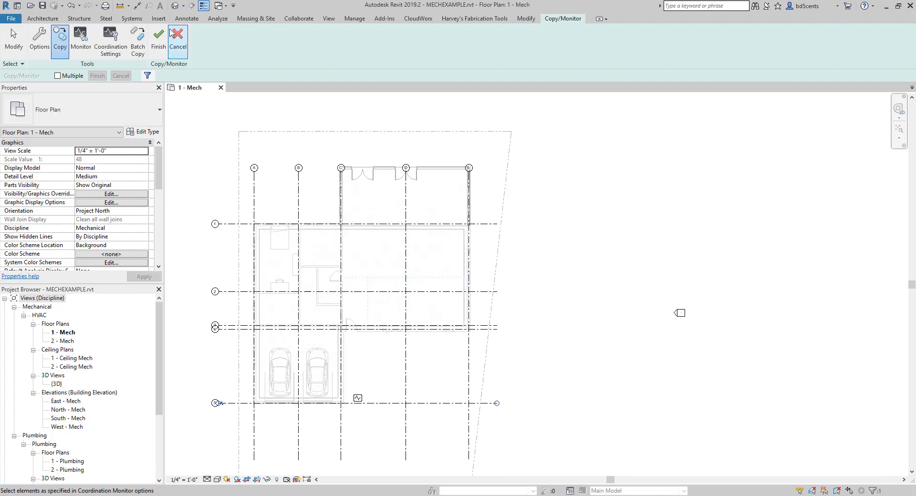
{"action": "left_click", "coordinate": [87, 44]}
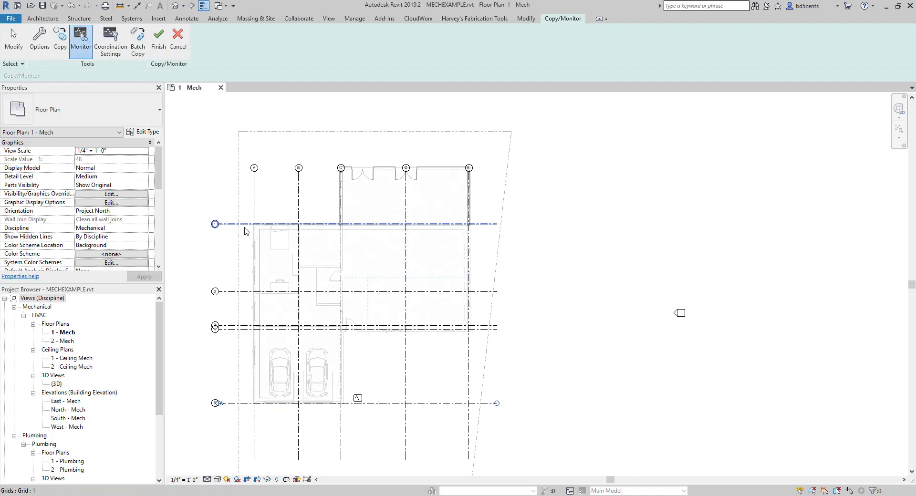
{"action": "left_click", "coordinate": [228, 227]}
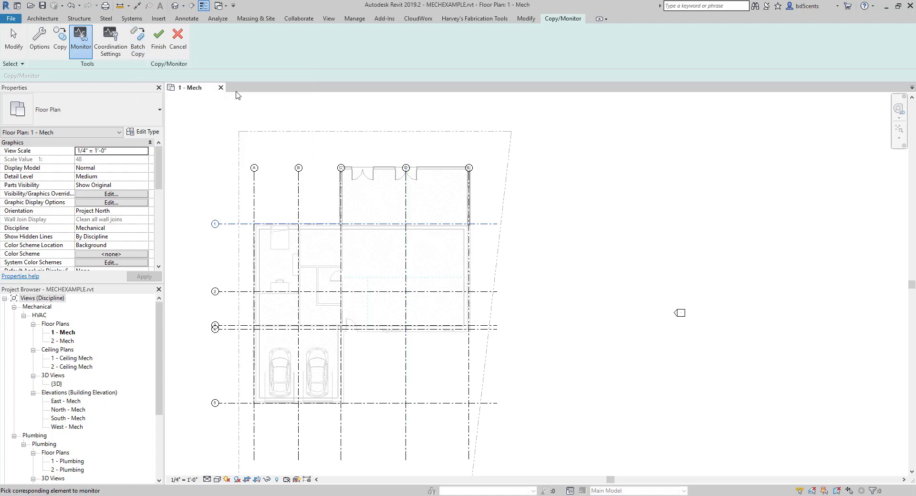
{"action": "left_click", "coordinate": [160, 43]}
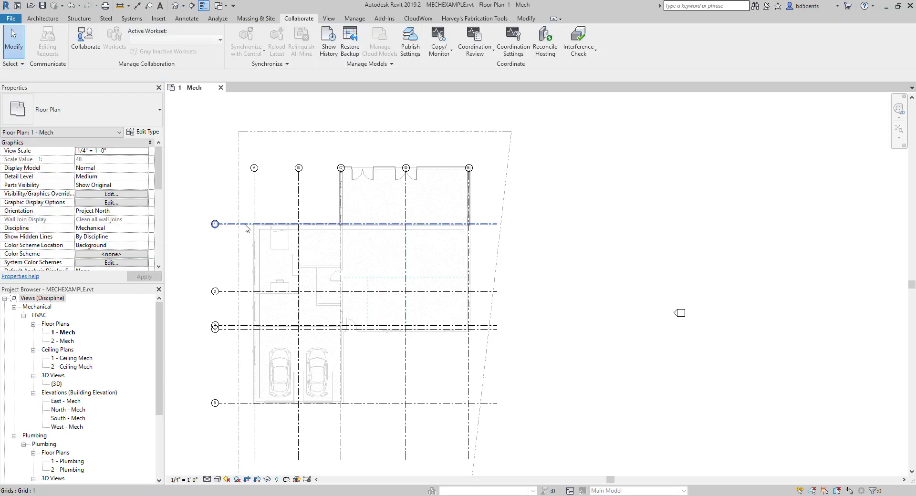
Step: Select the copied grid line 1 to check its monitoring symbol and monitoring command, and clear the selection
{"action": "left_click", "coordinate": [295, 224]}
{"action": "left_click", "coordinate": [358, 221]}
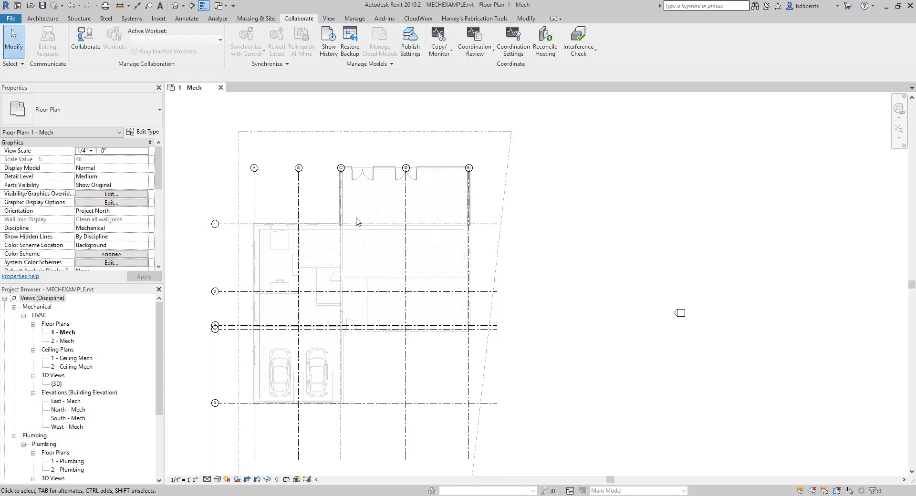
{"action": "left_click", "coordinate": [288, 225]}
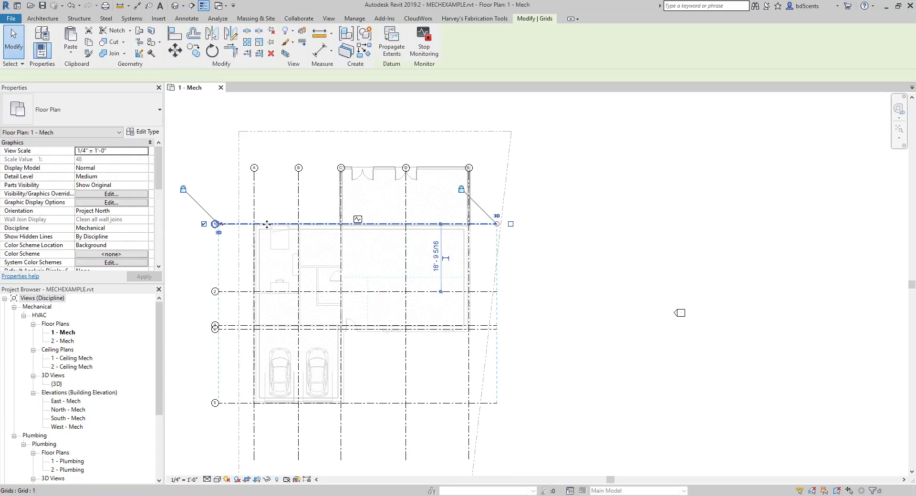
{"action": "left_click", "coordinate": [432, 55]}
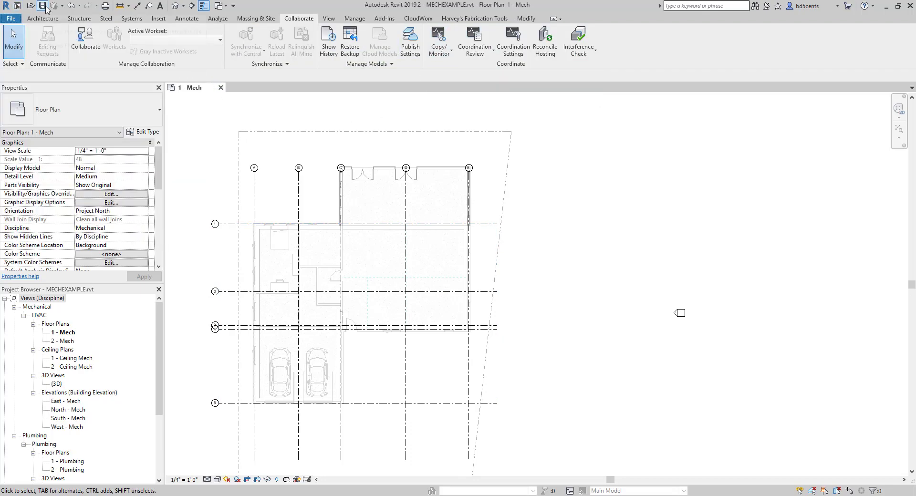
Step: Save and close the MECHEXAMPLE project, and open the revit2019demo43 project
{"action": "left_click", "coordinate": [220, 87]}
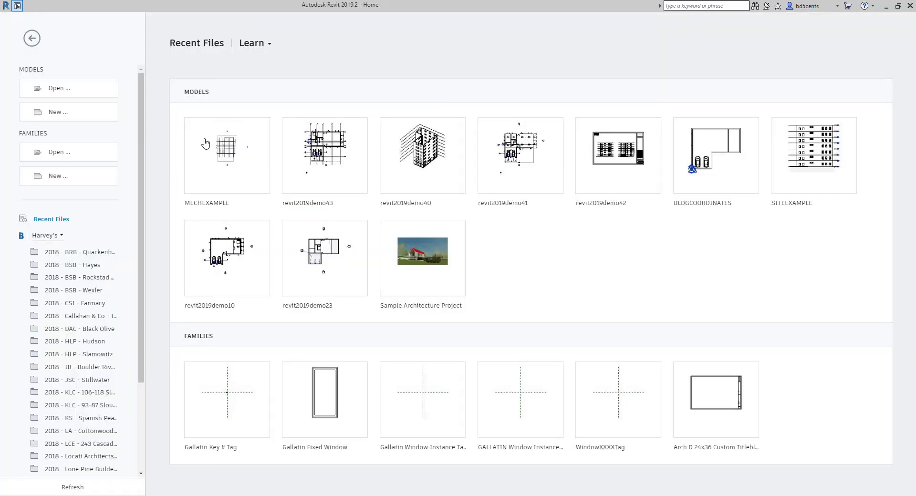
{"action": "left_click", "coordinate": [326, 186]}
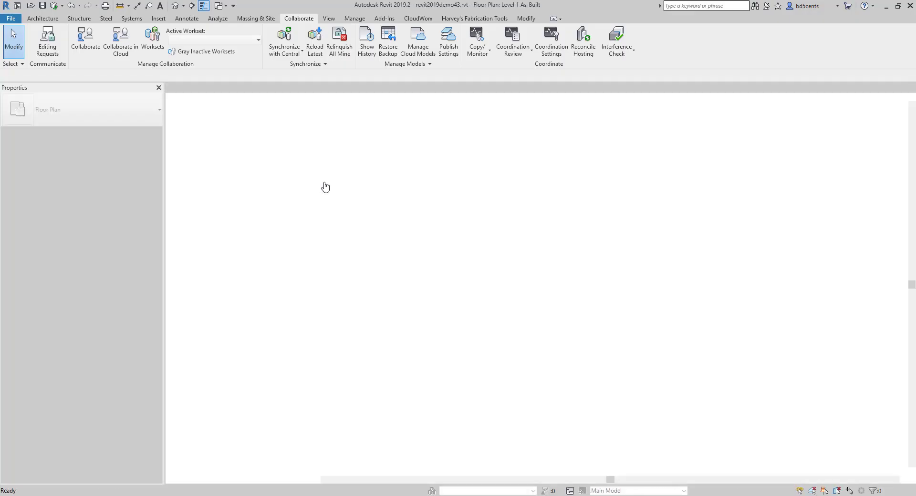
{"action": "middle_click_drag", "start_coordinate": [441, 257], "coordinate": [401, 297]}
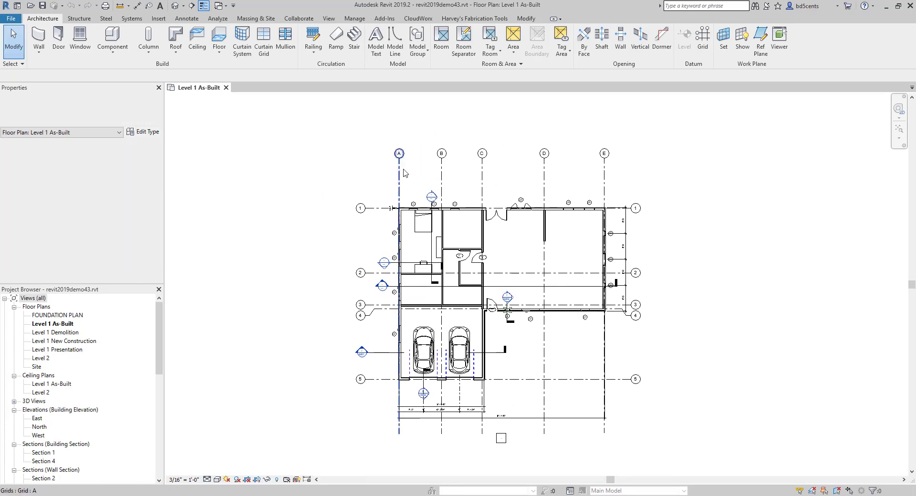
Step: Move grid line 3 in the Level 1 As-Built plan straight north to just below grid line 2, and clear the selection
{"action": "left_click", "coordinate": [405, 180]}
{"action": "middle_click_drag", "start_coordinate": [349, 190], "coordinate": [329, 181]}
{"action": "scroll", "coordinate": [334, 186], "scroll_direction": "up", "scroll_amount": 2}
{"action": "scroll", "coordinate": [333, 183], "scroll_direction": "down", "scroll_amount": 1}
{"action": "middle_click_drag", "start_coordinate": [523, 181], "coordinate": [409, 163]}
{"action": "scroll", "coordinate": [426, 253], "scroll_direction": "up", "scroll_amount": 1}
{"action": "middle_click_drag", "start_coordinate": [425, 253], "coordinate": [528, 237]}
{"action": "scroll", "coordinate": [544, 302], "scroll_direction": "up", "scroll_amount": 1}
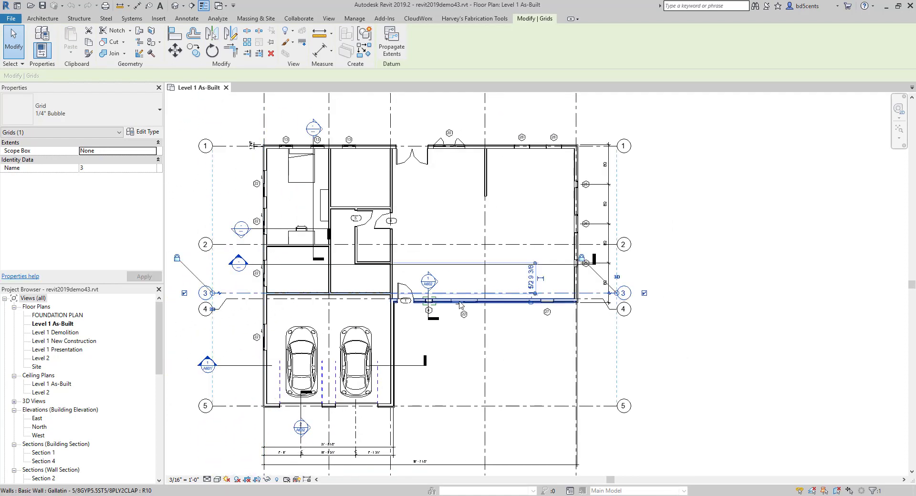
{"action": "scroll", "coordinate": [234, 299], "scroll_direction": "up", "scroll_amount": 1}
{"action": "left_click", "coordinate": [234, 294]}
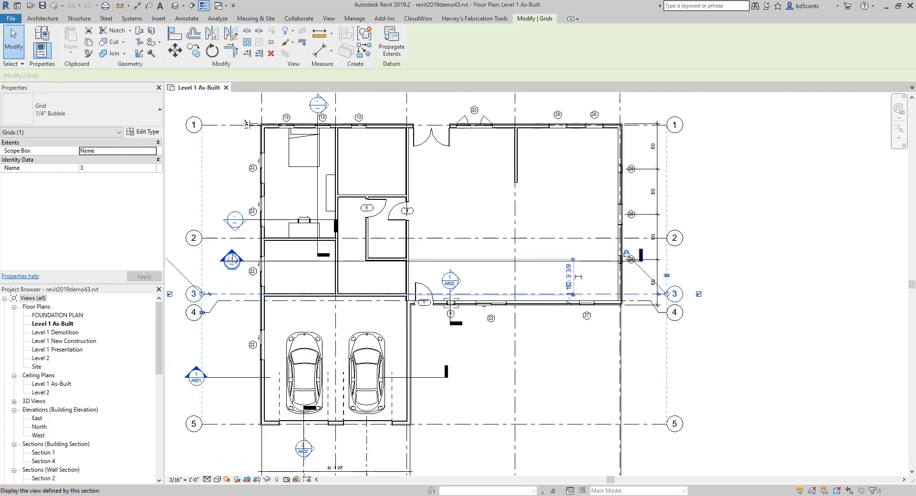
{"action": "middle_click_drag", "start_coordinate": [235, 171], "coordinate": [304, 147]}
{"action": "scroll", "coordinate": [302, 237], "scroll_direction": "up", "scroll_amount": 1}
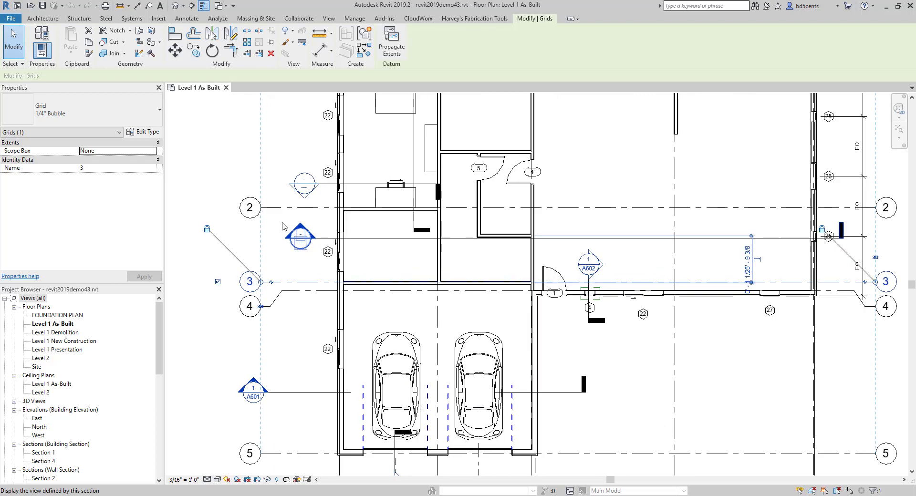
{"action": "left_click", "coordinate": [175, 50]}
{"action": "left_click", "coordinate": [272, 281]}
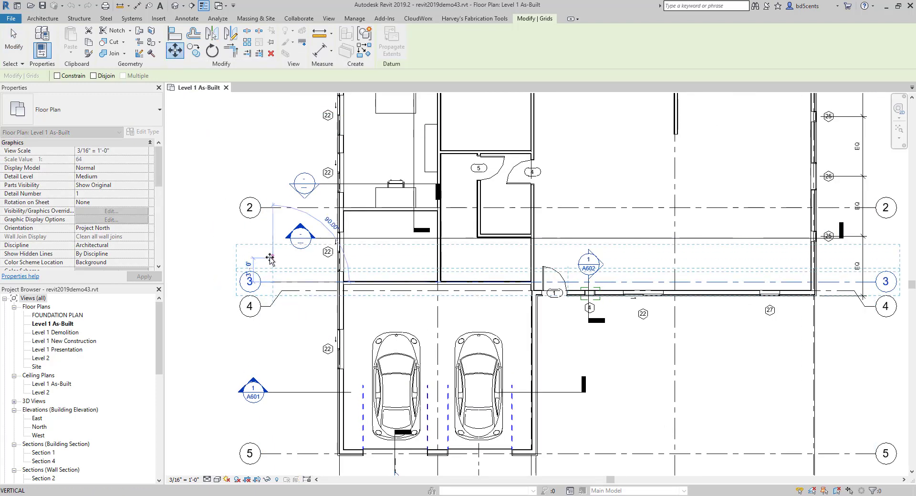
{"action": "left_click", "coordinate": [271, 242]}
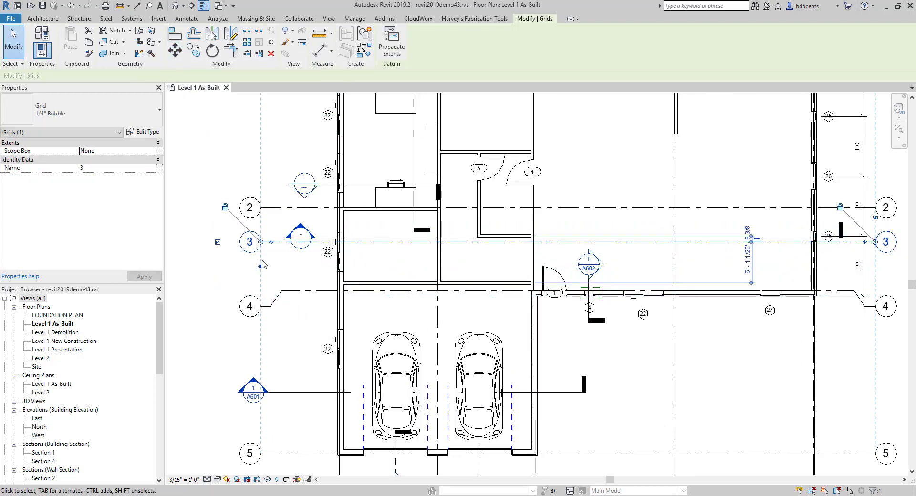
{"action": "scroll", "coordinate": [263, 265], "scroll_direction": "down", "scroll_amount": 2}
{"action": "key", "text": "Escape"}
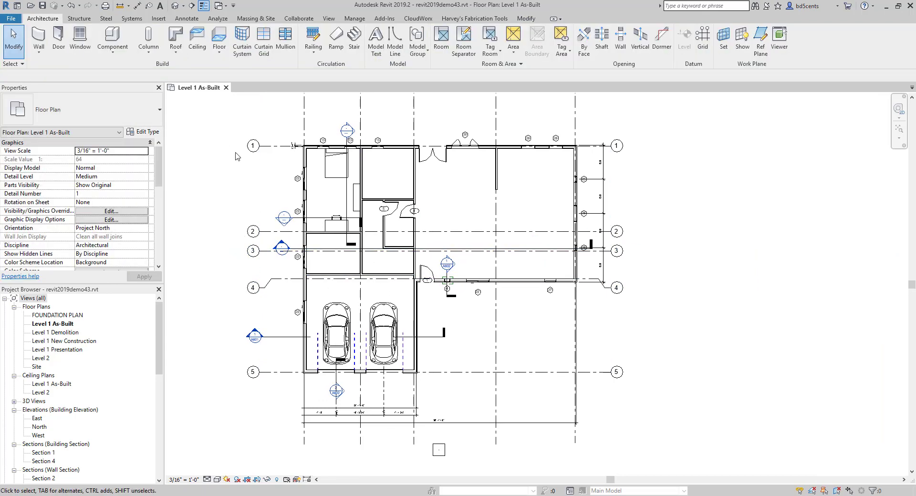
Step: Save and close revit2019demo43, and reopen the MECHEXAMPLE project, acknowledging the link's coordination notice
{"action": "middle_click_drag", "start_coordinate": [248, 200], "coordinate": [242, 233]}
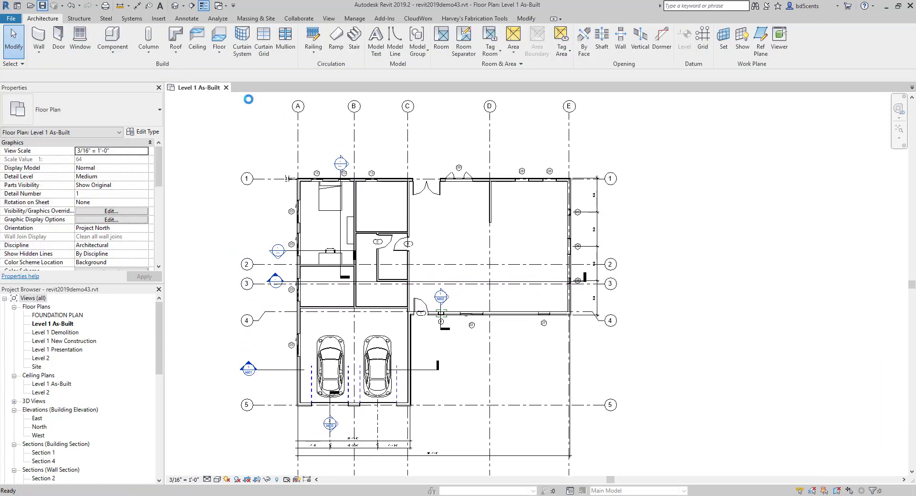
{"action": "left_click", "coordinate": [227, 87]}
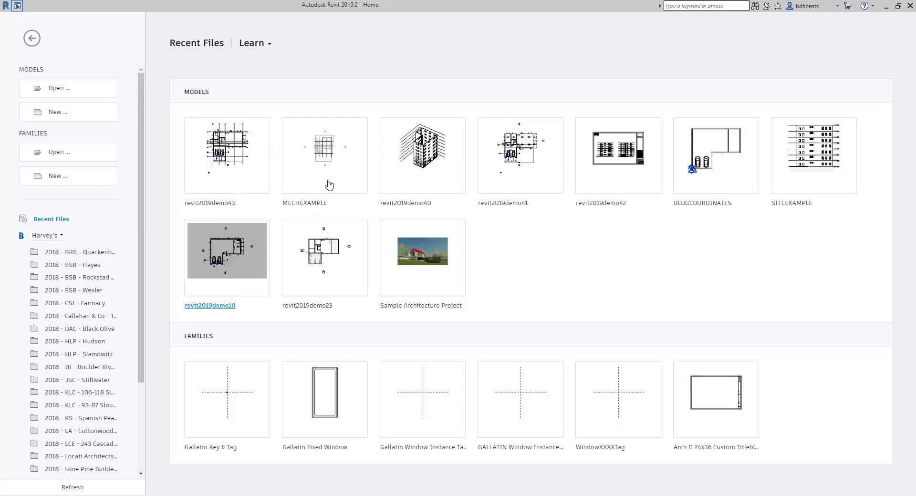
{"action": "left_click", "coordinate": [329, 185]}
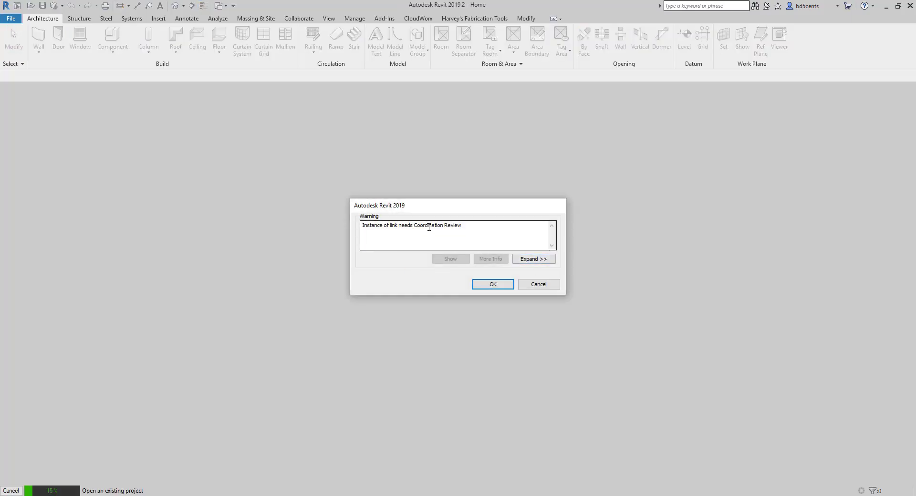
{"action": "left_click", "coordinate": [500, 289]}
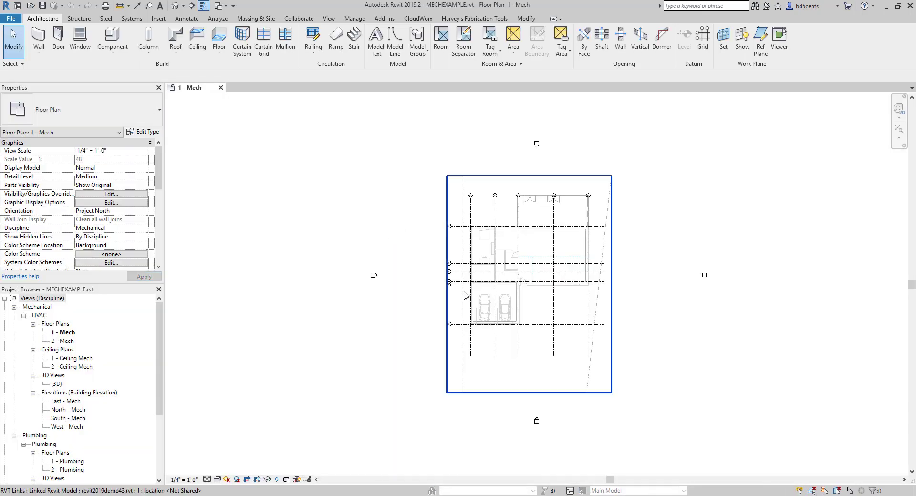
{"action": "scroll", "coordinate": [545, 290], "scroll_direction": "up", "scroll_amount": 2}
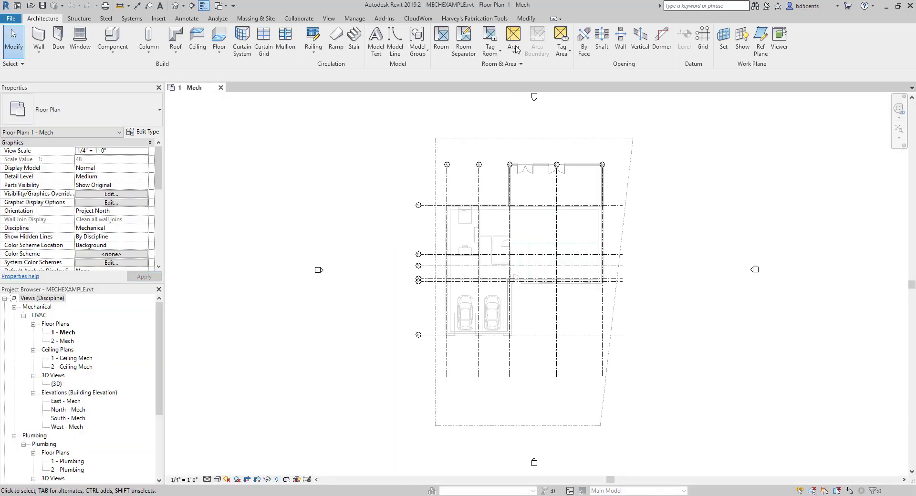
Step: Start Copy/Monitor on the linked house model and view its coordination settings, closing them without changes
{"action": "left_click", "coordinate": [290, 20]}
{"action": "left_click", "coordinate": [439, 43]}
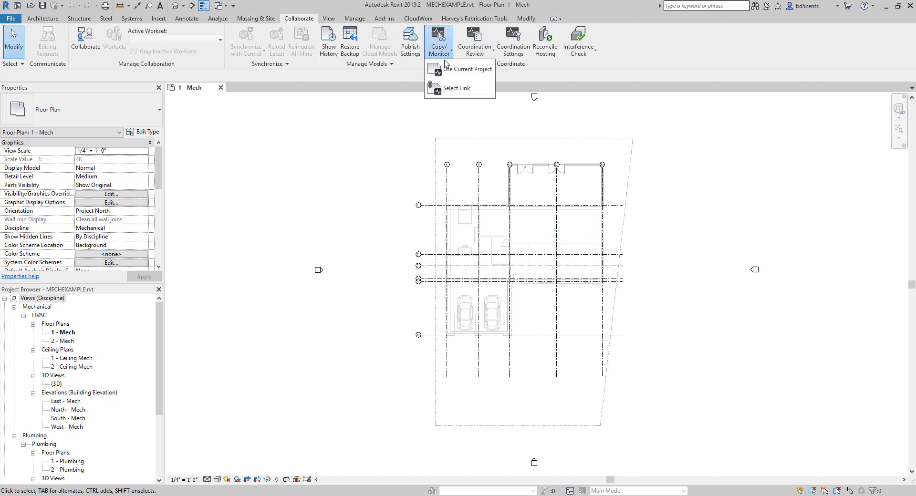
{"action": "left_click", "coordinate": [448, 89]}
{"action": "left_click", "coordinate": [448, 196]}
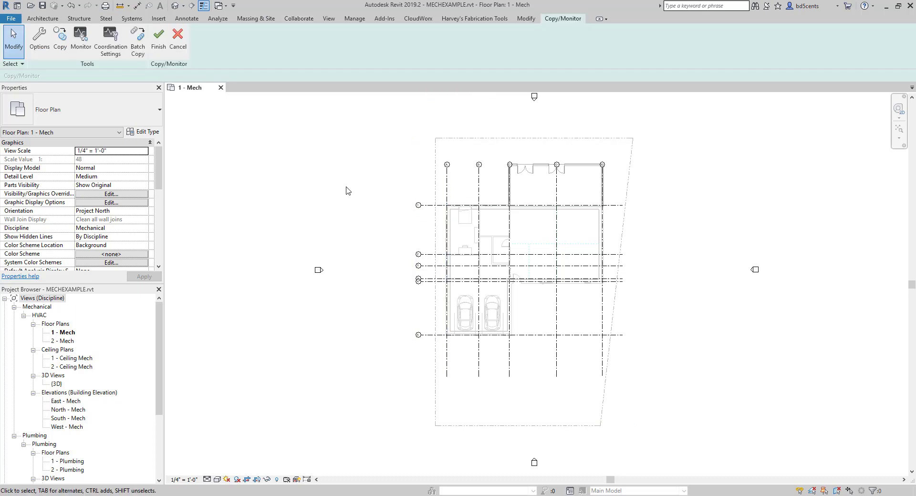
{"action": "middle_click_drag", "start_coordinate": [347, 202], "coordinate": [308, 192]}
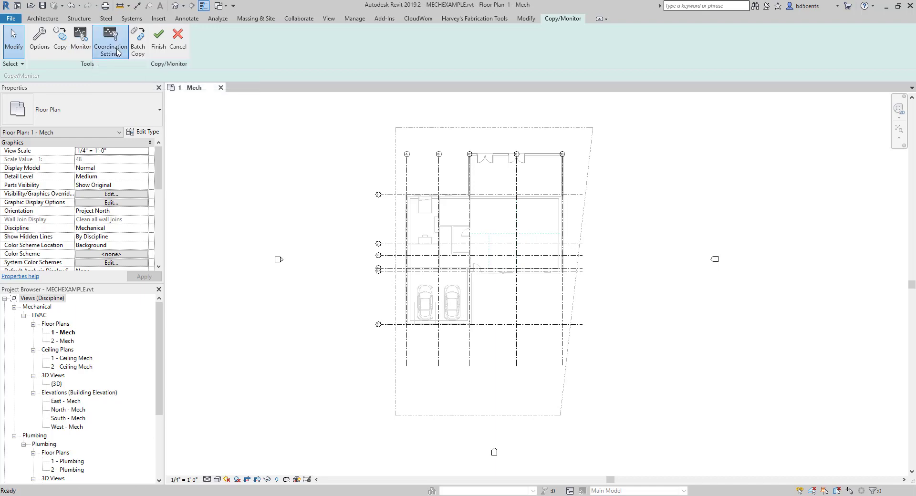
{"action": "left_click", "coordinate": [117, 52]}
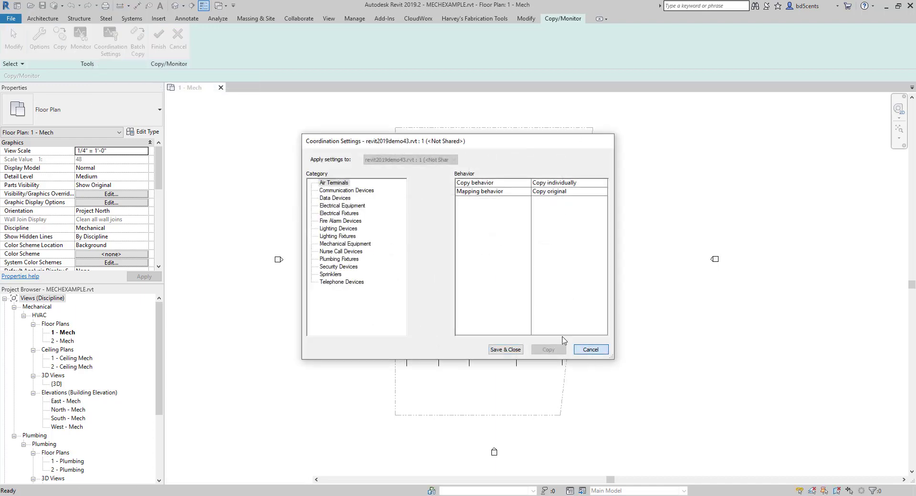
{"action": "left_click", "coordinate": [590, 350]}
{"action": "scroll", "coordinate": [405, 276], "scroll_direction": "up", "scroll_amount": 5}
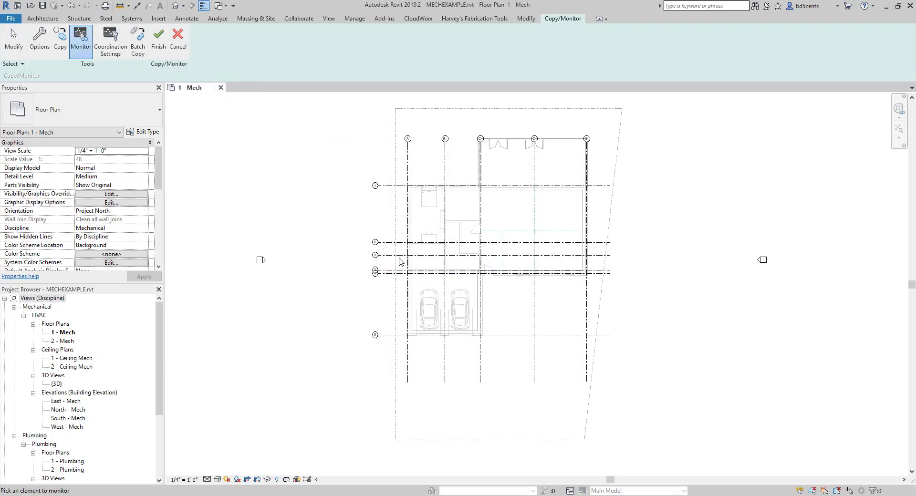
{"action": "scroll", "coordinate": [380, 272], "scroll_direction": "down", "scroll_amount": 2}
{"action": "middle_click_drag", "start_coordinate": [373, 281], "coordinate": [352, 289]}
{"action": "scroll", "coordinate": [356, 289], "scroll_direction": "up", "scroll_amount": 1}
{"action": "middle_click_drag", "start_coordinate": [363, 291], "coordinate": [353, 321]}
{"action": "scroll", "coordinate": [353, 320], "scroll_direction": "up", "scroll_amount": 1}
{"action": "key", "text": "Escape"}
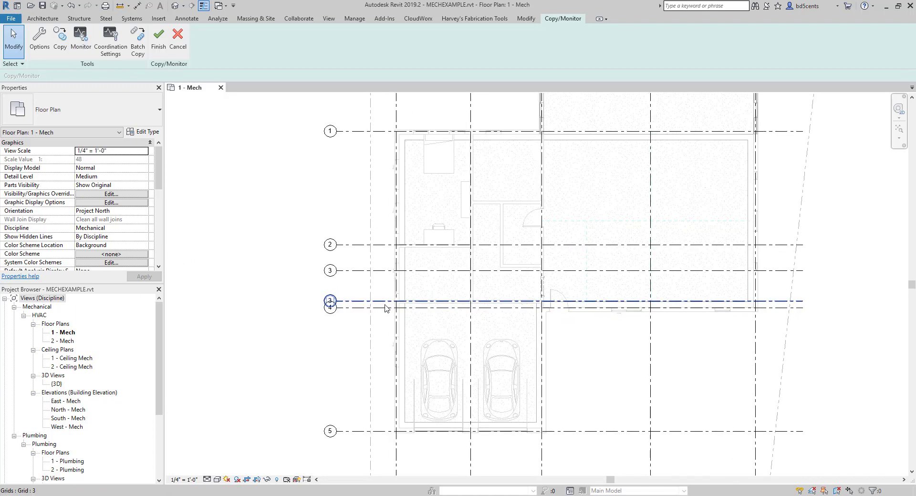
{"action": "left_click", "coordinate": [359, 301]}
{"action": "key", "text": "Escape"}
{"action": "left_click", "coordinate": [567, 301]}
{"action": "key", "text": "Escape"}
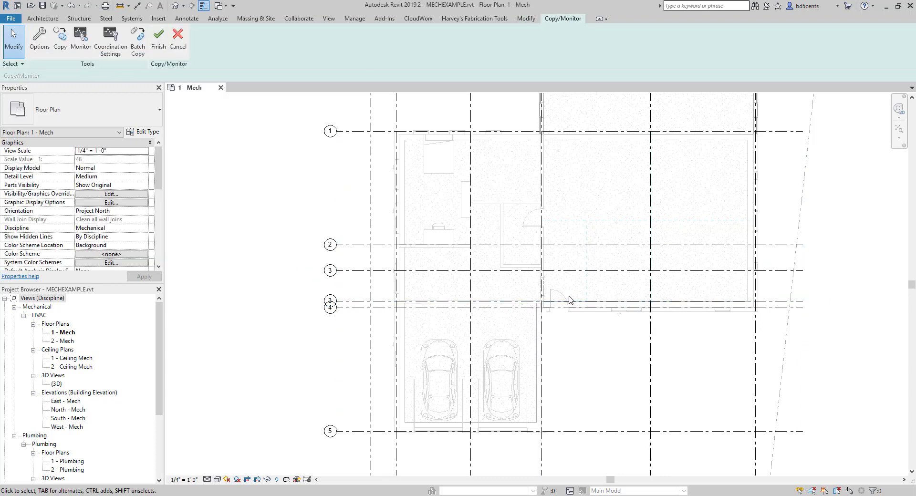
{"action": "left_click", "coordinate": [178, 40]}
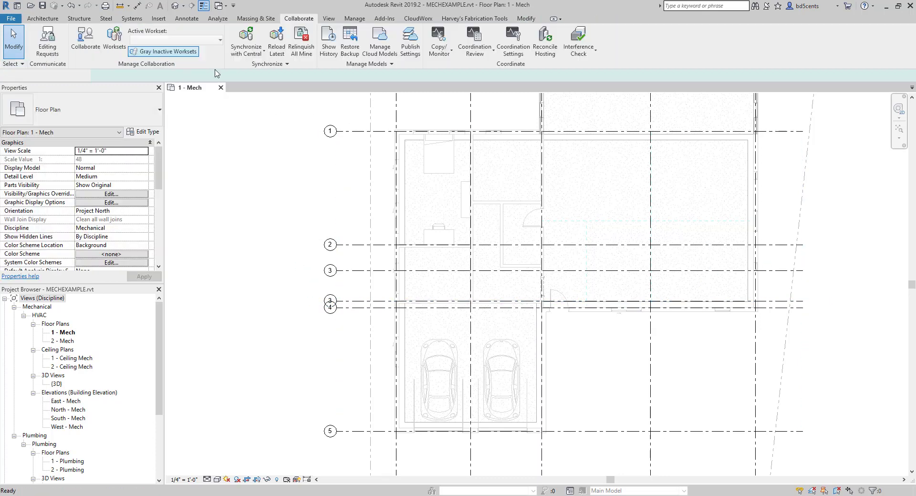
{"action": "left_click", "coordinate": [473, 52]}
{"action": "left_click", "coordinate": [482, 84]}
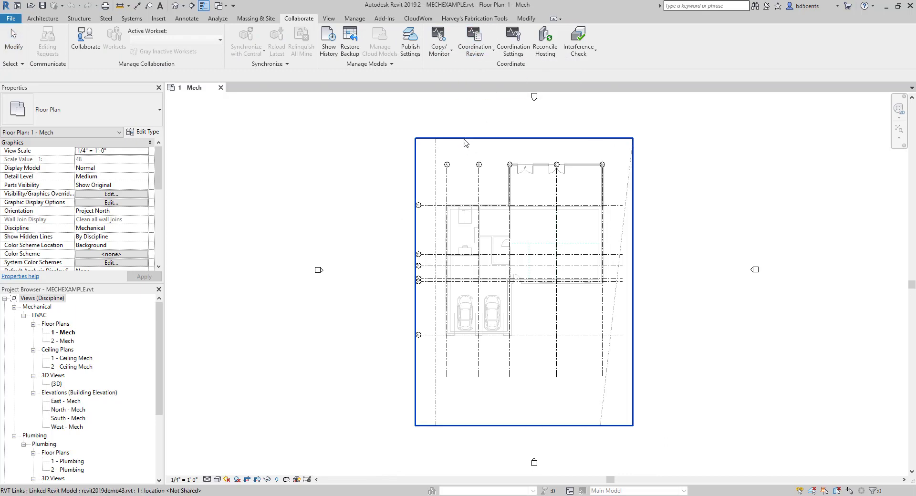
{"action": "left_click", "coordinate": [464, 140]}
{"action": "left_click", "coordinate": [279, 226]}
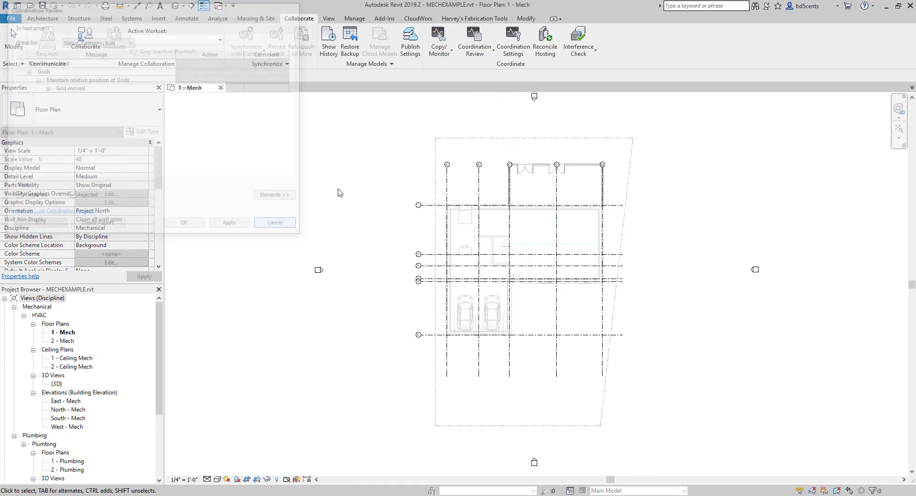
Step: Open the coordination review for the linked house model and expand the Grid moved entry to locate the host project's grid 3 in the plan
{"action": "left_click", "coordinate": [479, 52]}
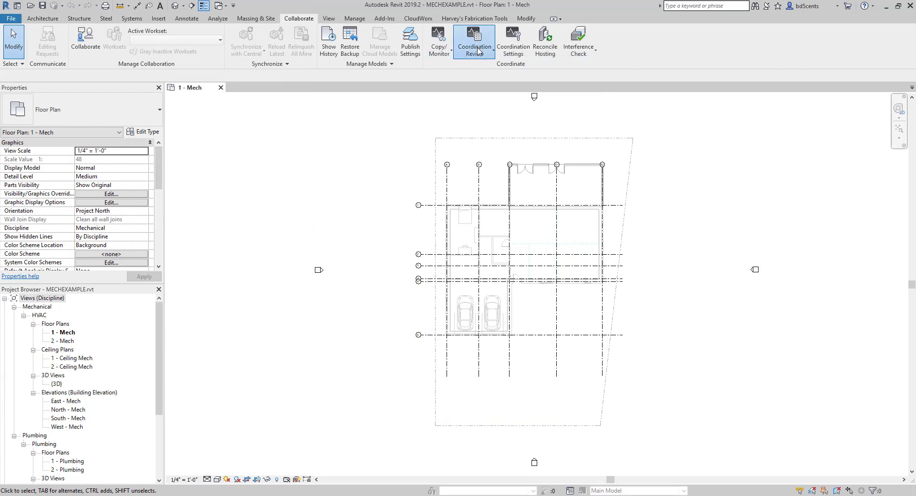
{"action": "left_click", "coordinate": [479, 91]}
{"action": "left_click", "coordinate": [457, 141]}
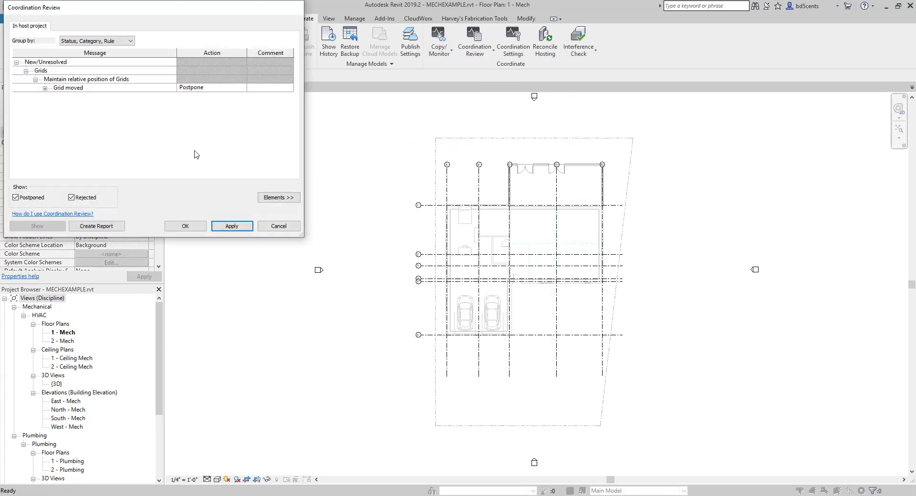
{"action": "left_click", "coordinate": [66, 89]}
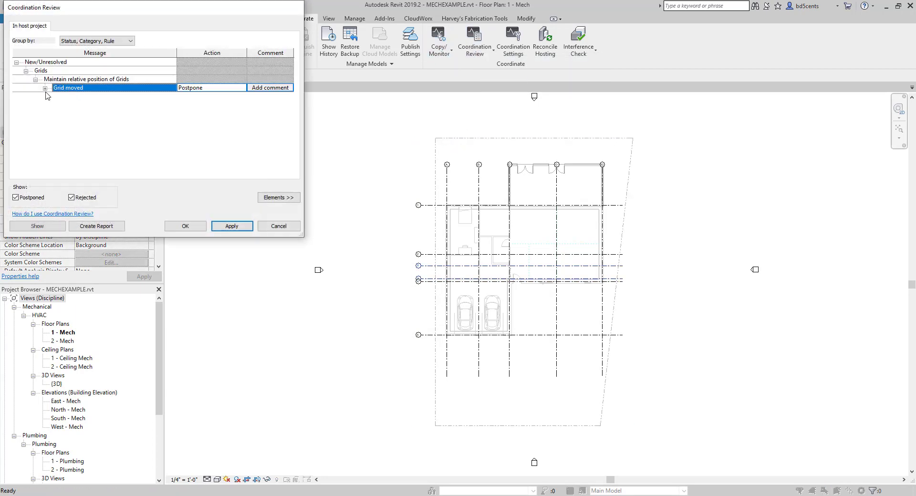
{"action": "left_click", "coordinate": [45, 89]}
{"action": "left_click", "coordinate": [70, 97]}
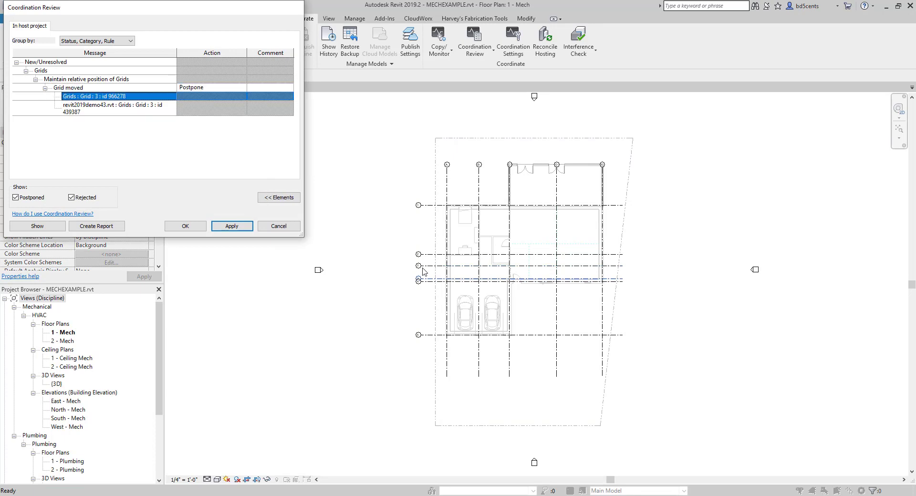
{"action": "scroll", "coordinate": [426, 285], "scroll_direction": "up", "scroll_amount": 5}
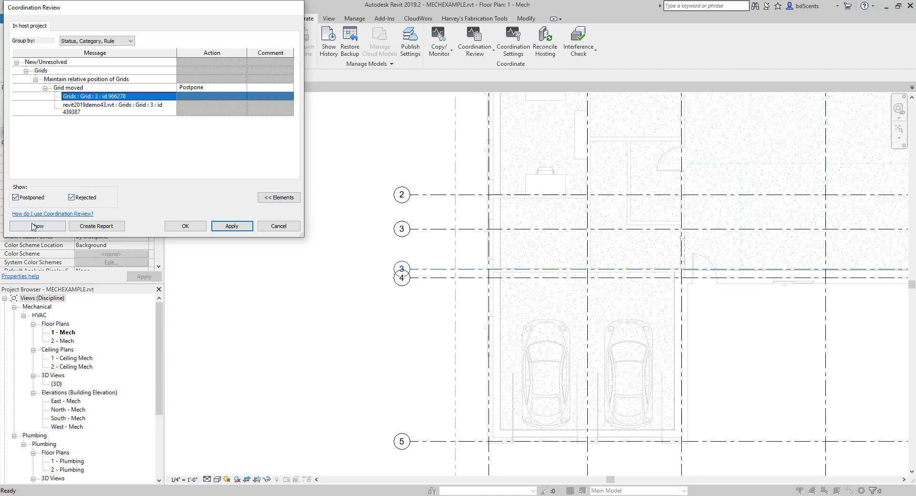
Step: Show both grid 3 elements of the Grid moved entry in the plan, and apply and close the review with the action left at Postpone
{"action": "left_click", "coordinate": [245, 227]}
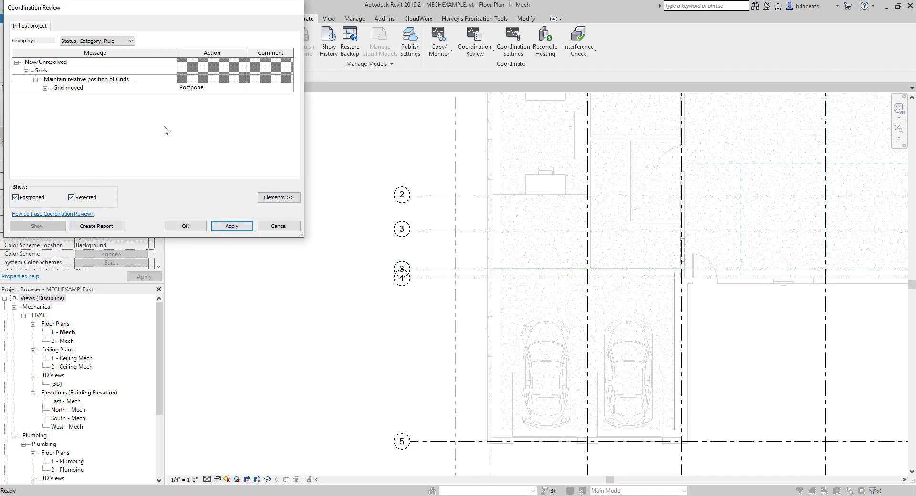
{"action": "left_click", "coordinate": [111, 89]}
{"action": "left_click", "coordinate": [227, 223]}
{"action": "left_click", "coordinate": [265, 198]}
{"action": "left_click", "coordinate": [129, 87]}
{"action": "left_click", "coordinate": [244, 226]}
{"action": "left_click", "coordinate": [265, 198]}
{"action": "left_click", "coordinate": [112, 96]}
{"action": "left_click", "coordinate": [94, 89]}
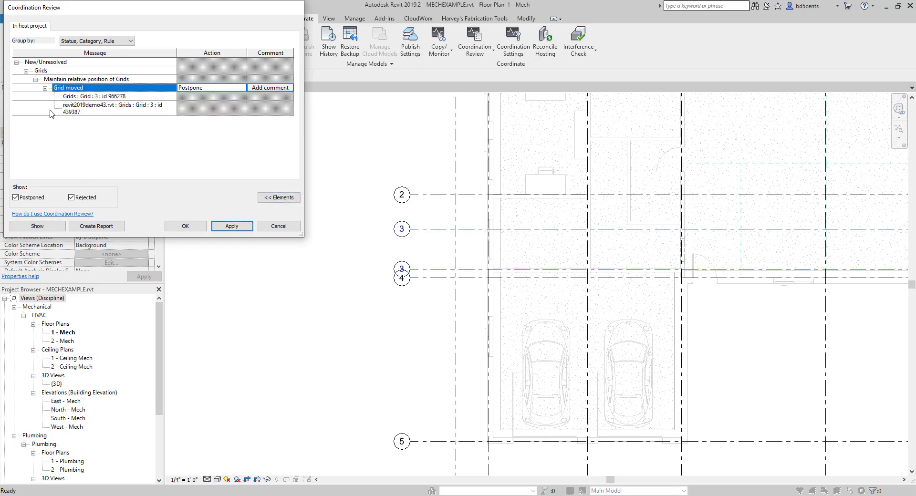
{"action": "left_click", "coordinate": [37, 227]}
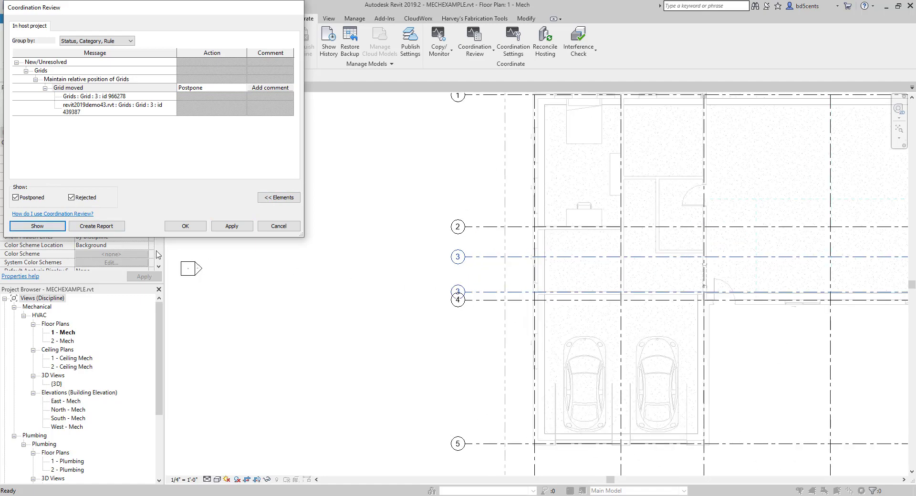
{"action": "left_click", "coordinate": [219, 225]}
{"action": "left_click", "coordinate": [184, 227]}
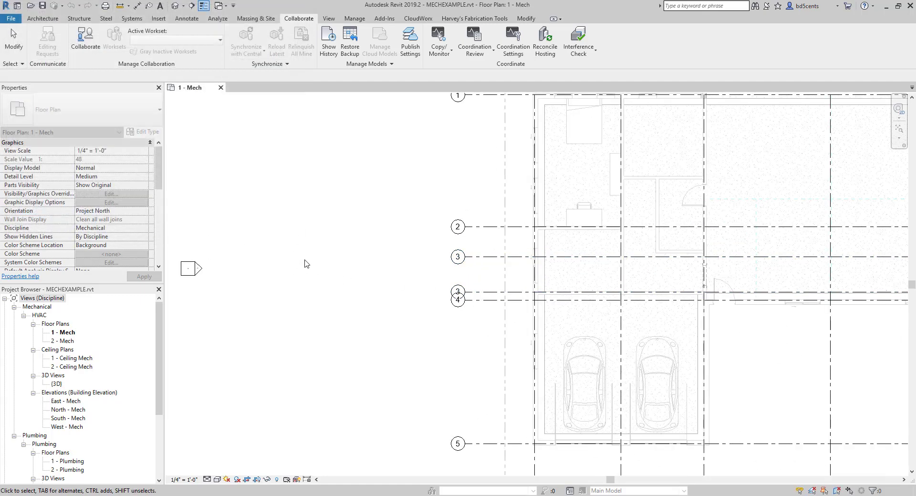
Step: Select the mechanical project's own grid line 3 just above grid line 4 to check its monitoring symbol, and clear the selection
{"action": "left_click", "coordinate": [384, 254]}
{"action": "scroll", "coordinate": [385, 255], "scroll_direction": "up", "scroll_amount": 1}
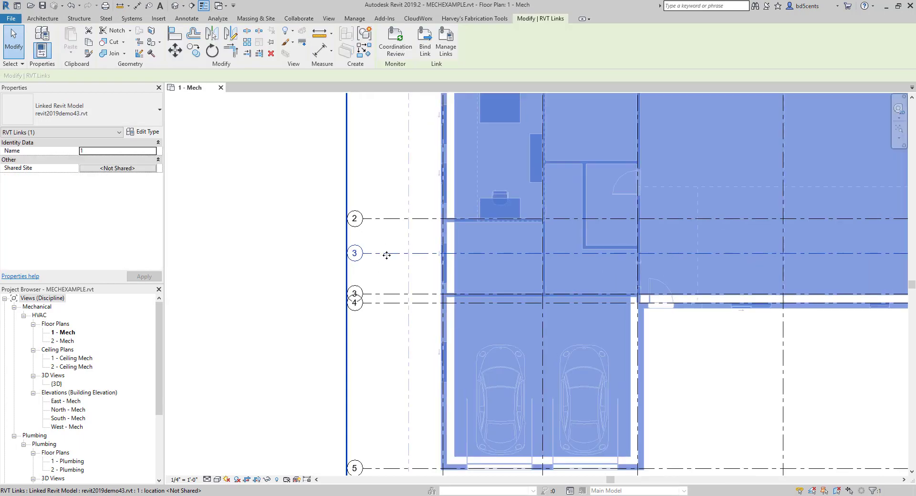
{"action": "scroll", "coordinate": [385, 255], "scroll_direction": "down", "scroll_amount": 1}
{"action": "scroll", "coordinate": [387, 288], "scroll_direction": "up", "scroll_amount": 2}
{"action": "left_click", "coordinate": [382, 291]}
{"action": "scroll", "coordinate": [449, 278], "scroll_direction": "down", "scroll_amount": 1}
{"action": "middle_click_drag", "start_coordinate": [453, 278], "coordinate": [405, 269]}
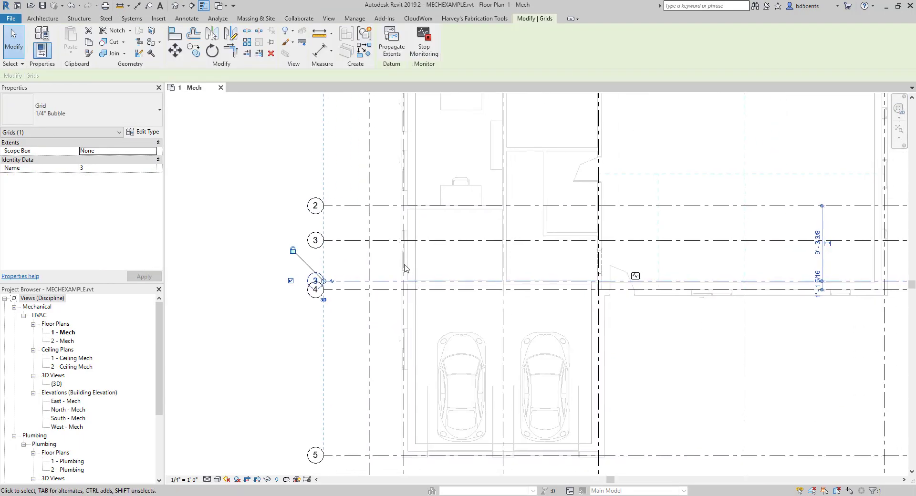
{"action": "left_click", "coordinate": [634, 277]}
{"action": "left_click", "coordinate": [364, 282]}
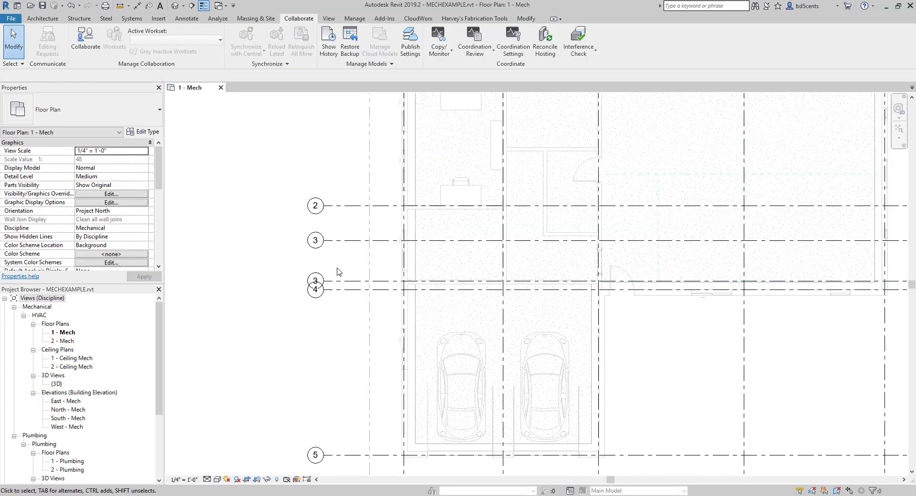
Step: Align the mechanical project's grid line 3 to the relocated grid line 3 of the linked model
{"action": "key", "text": "a"}
{"action": "key", "text": "l"}
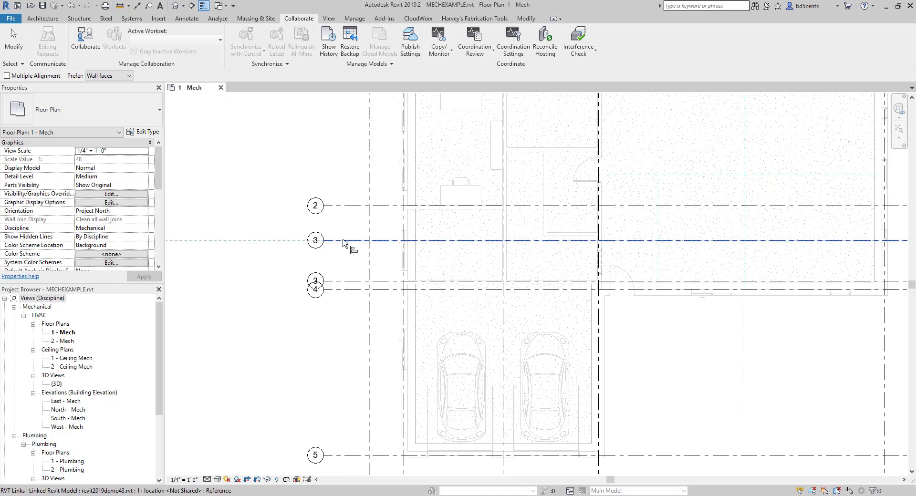
{"action": "left_click", "coordinate": [345, 240]}
{"action": "left_click", "coordinate": [346, 282]}
{"action": "key", "text": "Escape"}
{"action": "key", "text": "Escape"}
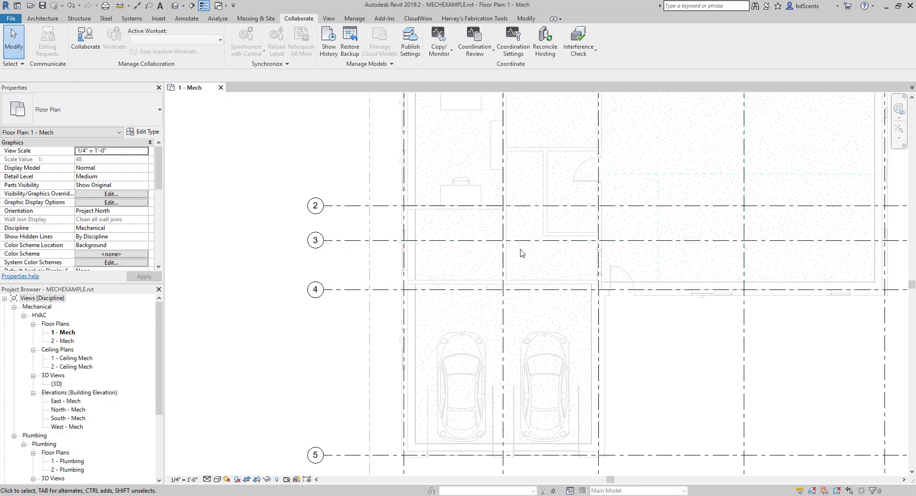
{"action": "left_click", "coordinate": [468, 247]}
{"action": "key", "text": "Escape"}
{"action": "scroll", "coordinate": [424, 224], "scroll_direction": "down", "scroll_amount": 2}
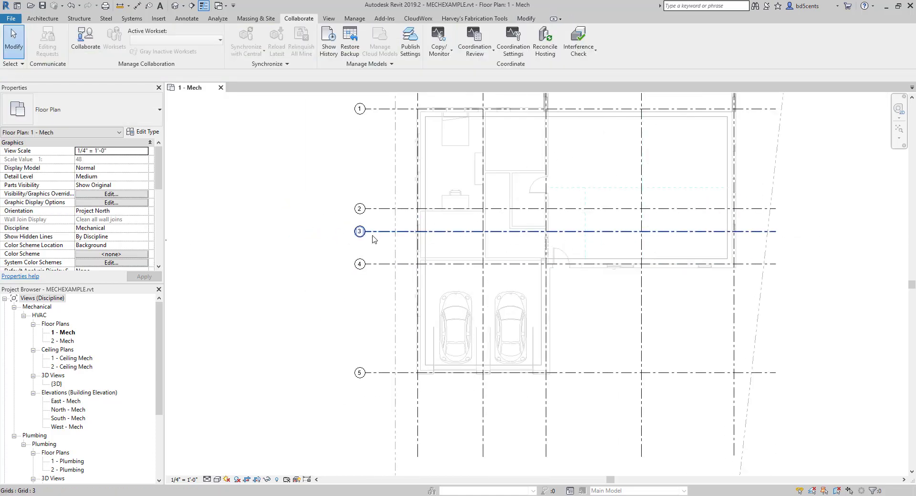
Step: Run the coordination review on the linked model again to check for unresolved grid changes, and close it
{"action": "scroll", "coordinate": [344, 276], "scroll_direction": "down", "scroll_amount": 2}
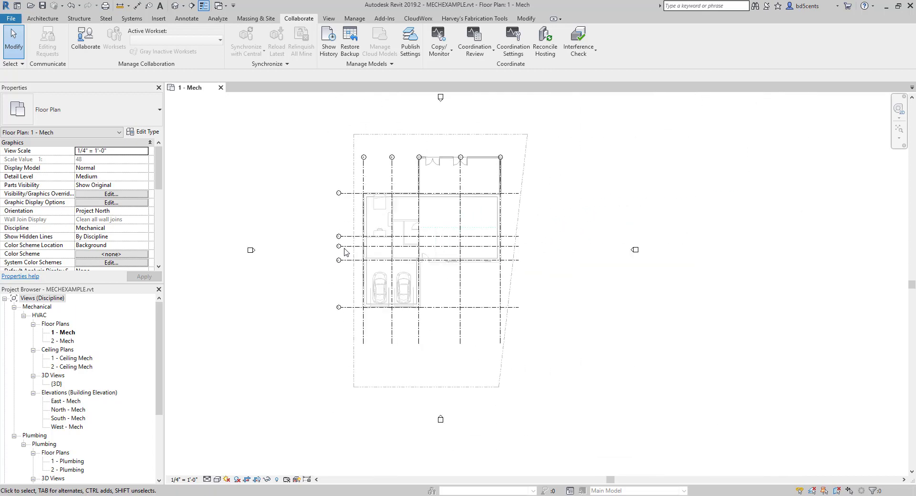
{"action": "left_click", "coordinate": [475, 43]}
{"action": "left_click", "coordinate": [470, 84]}
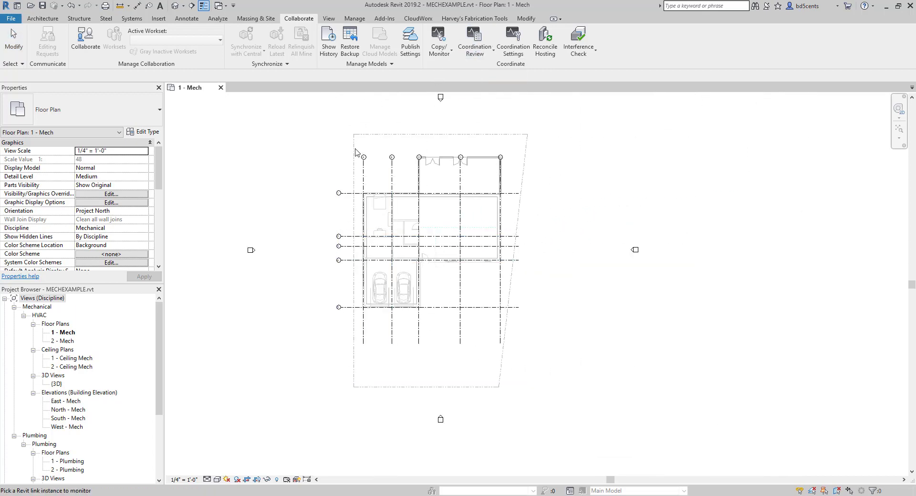
{"action": "left_click", "coordinate": [355, 153]}
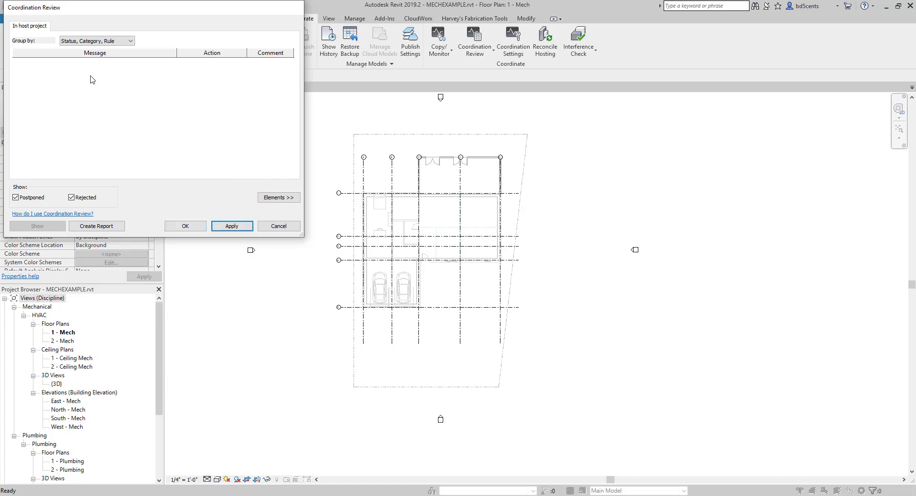
{"action": "left_click", "coordinate": [279, 226]}
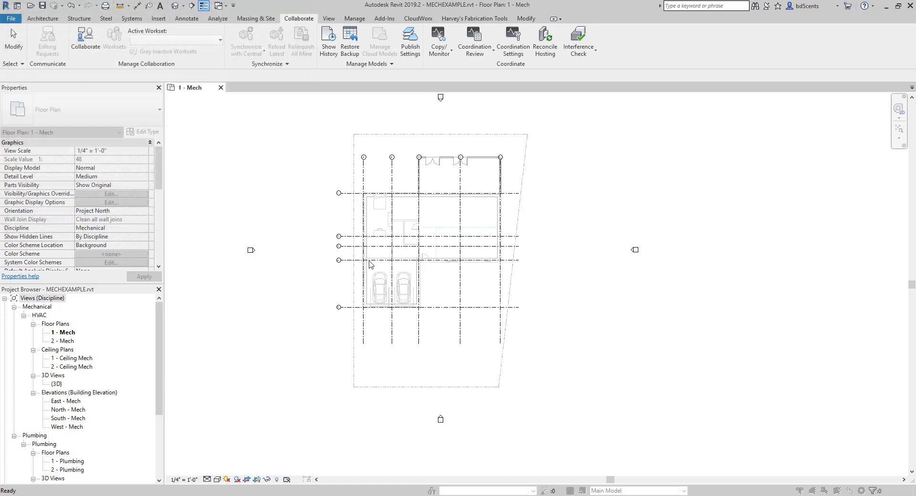
Step: Inspect the aligned grid lines in the 1 - Mech plan and reopen the linked model's coordination review
{"action": "scroll", "coordinate": [458, 267], "scroll_direction": "up", "scroll_amount": 1}
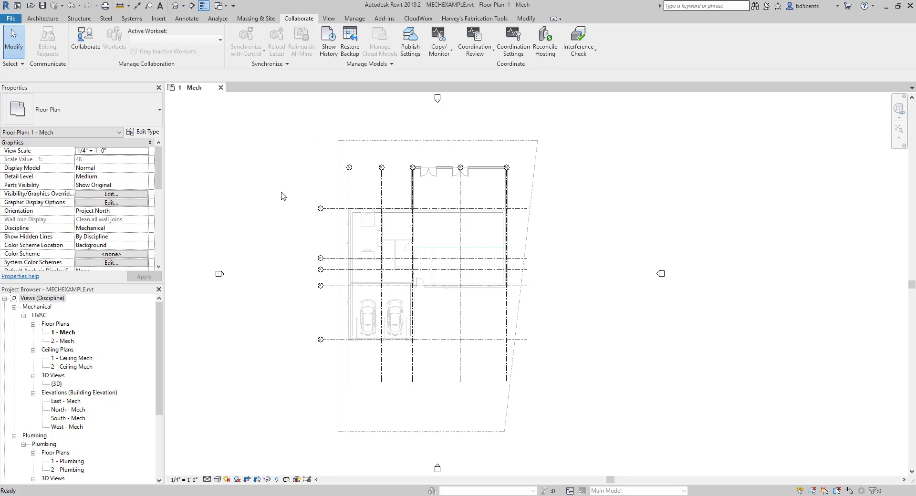
{"action": "scroll", "coordinate": [292, 241], "scroll_direction": "up", "scroll_amount": 5}
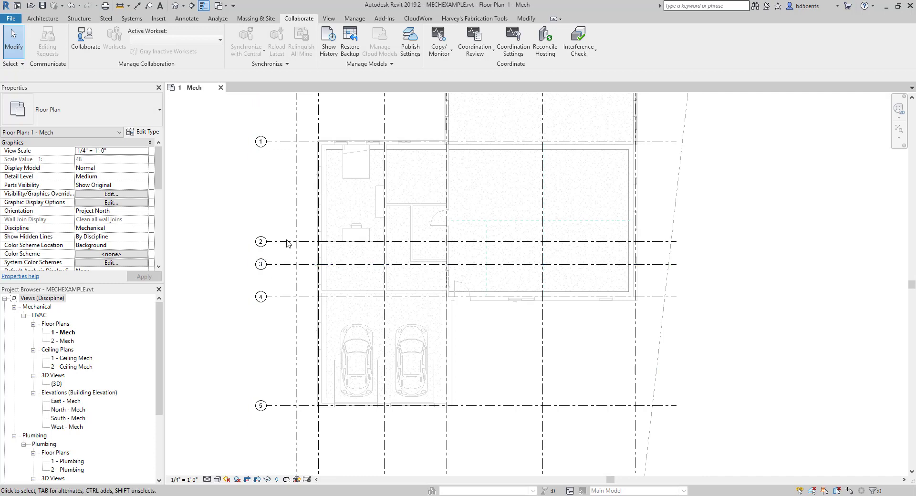
{"action": "scroll", "coordinate": [276, 260], "scroll_direction": "down", "scroll_amount": 3}
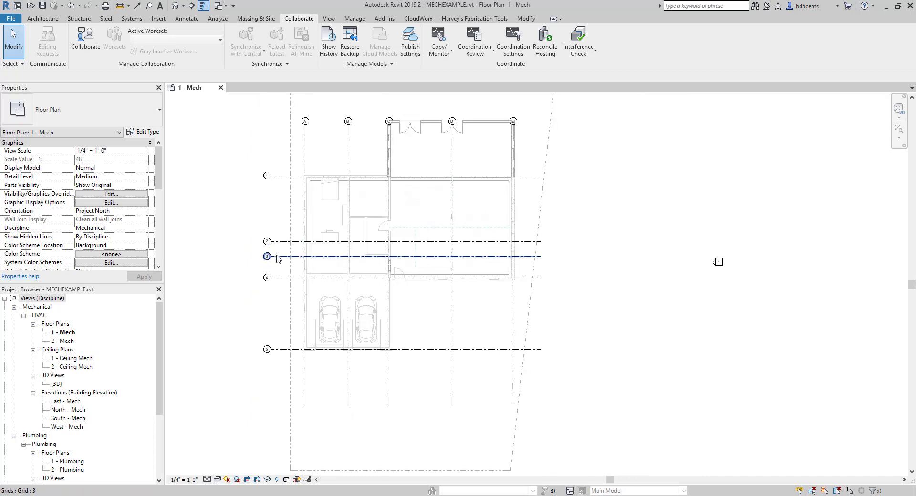
{"action": "left_click", "coordinate": [482, 56]}
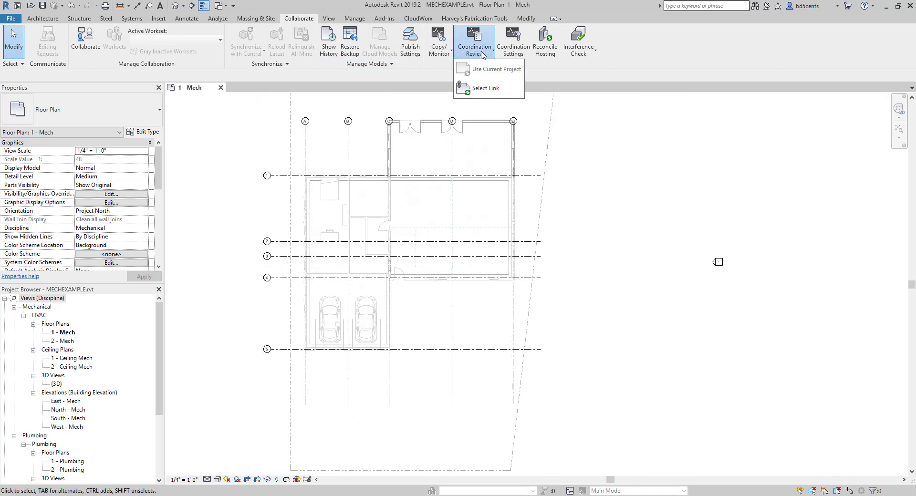
{"action": "left_click", "coordinate": [479, 69]}
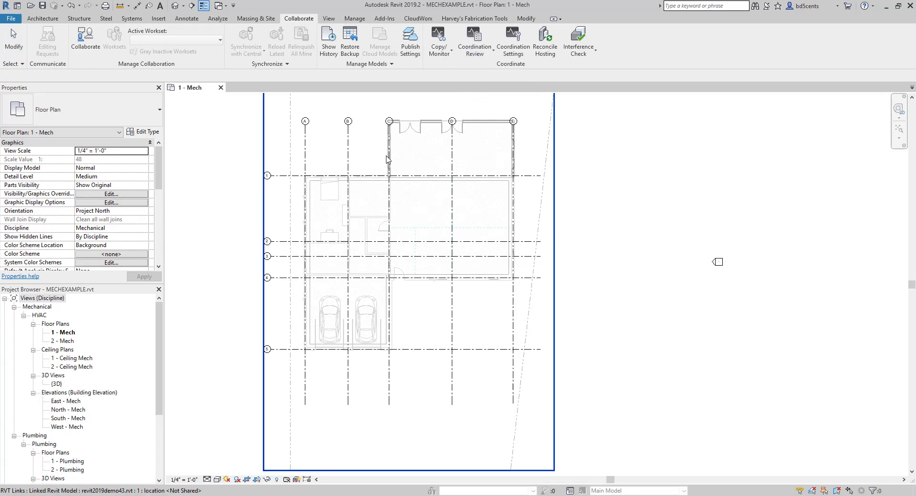
{"action": "left_click", "coordinate": [270, 223]}
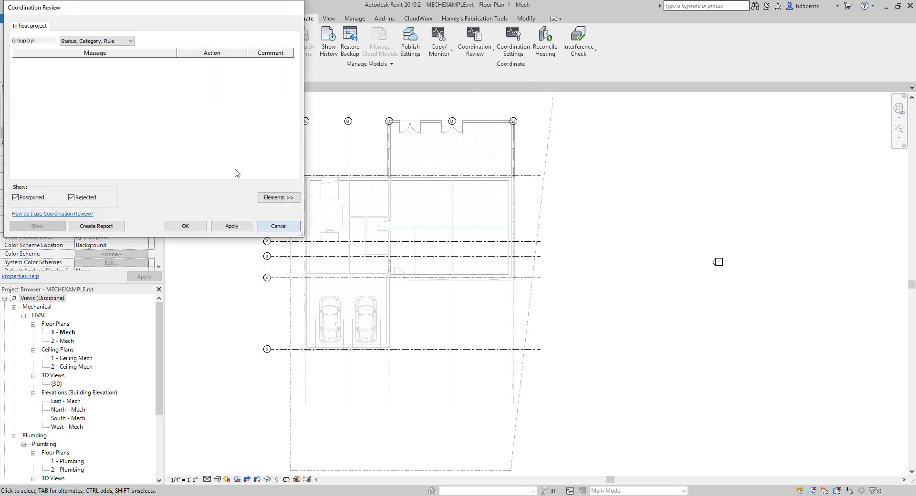
Step: Save and close the MECHEXAMPLE project, and open the revit2019demo43 house model
{"action": "left_click", "coordinate": [221, 89]}
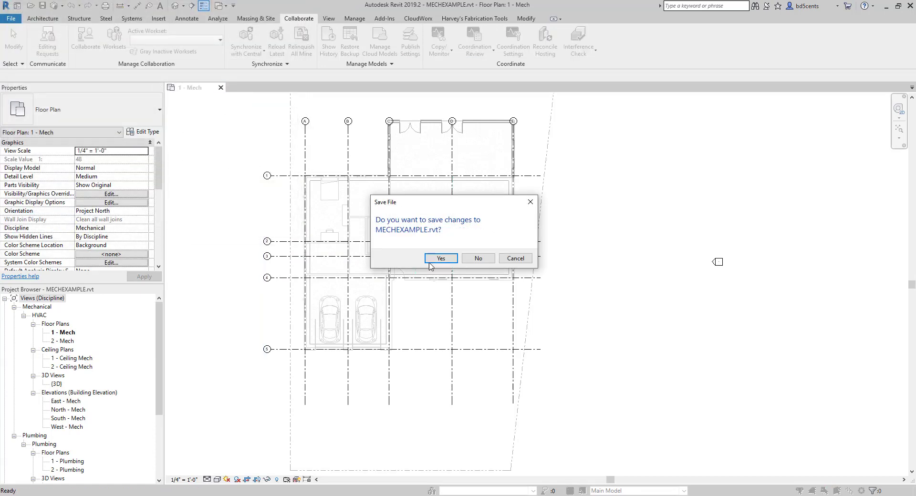
{"action": "left_click", "coordinate": [441, 257]}
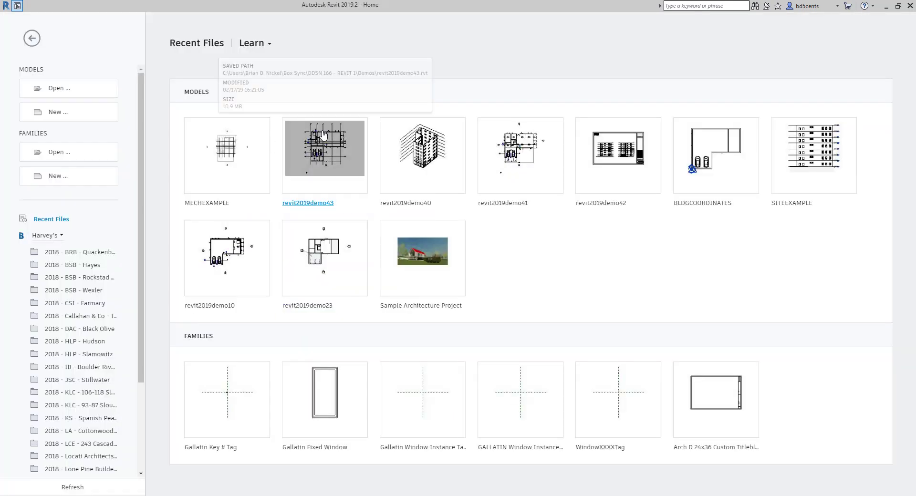
{"action": "left_click", "coordinate": [325, 158]}
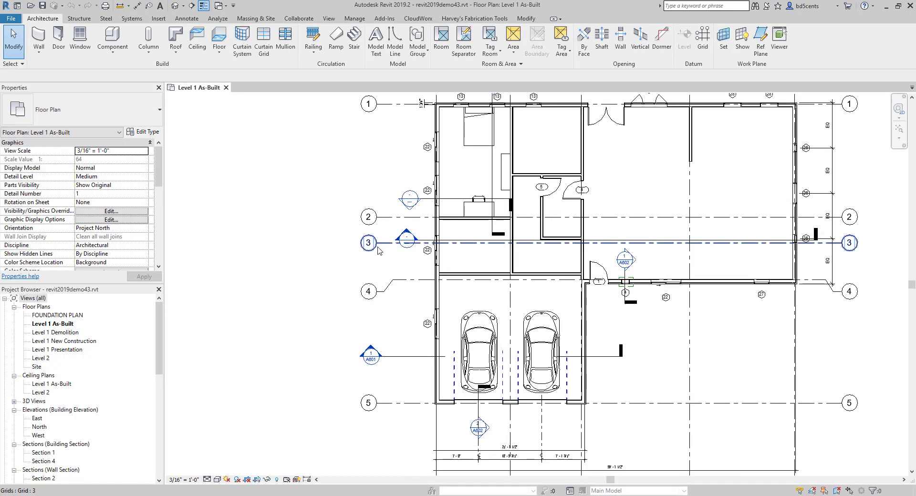
{"action": "left_click", "coordinate": [378, 251]}
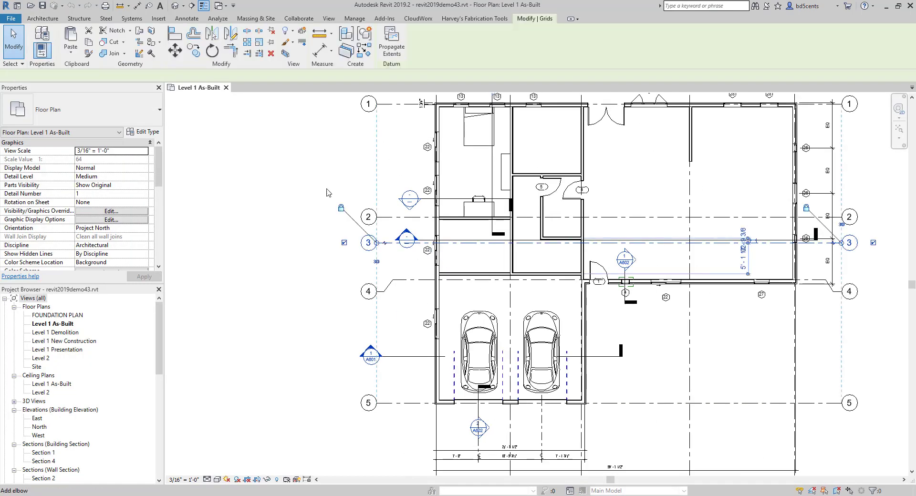
{"action": "middle_click_drag", "start_coordinate": [468, 285], "coordinate": [328, 263]}
{"action": "scroll", "coordinate": [329, 263], "scroll_direction": "up", "scroll_amount": 2}
{"action": "key", "text": "Escape"}
{"action": "left_click", "coordinate": [365, 228]}
{"action": "middle_click_drag", "start_coordinate": [489, 244], "coordinate": [419, 250]}
{"action": "key", "text": "Escape"}
Step: Move grid line D horizontally about 3 feet toward grid line C in the Level 1 As-Built plan
{"action": "left_click", "coordinate": [440, 218]}
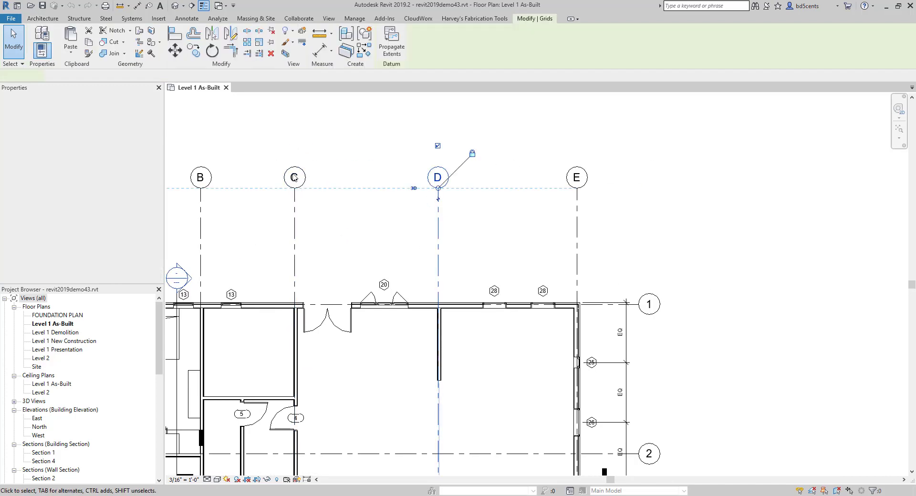
{"action": "left_click", "coordinate": [175, 50]}
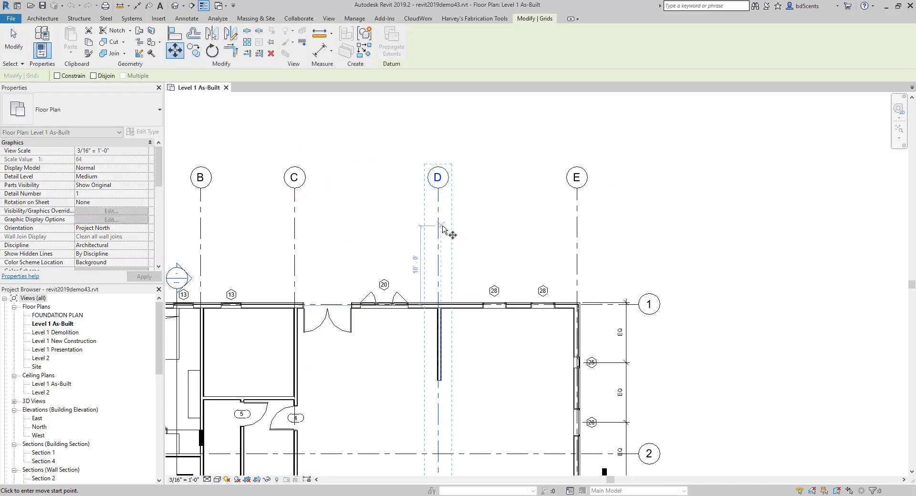
{"action": "left_click", "coordinate": [438, 226]}
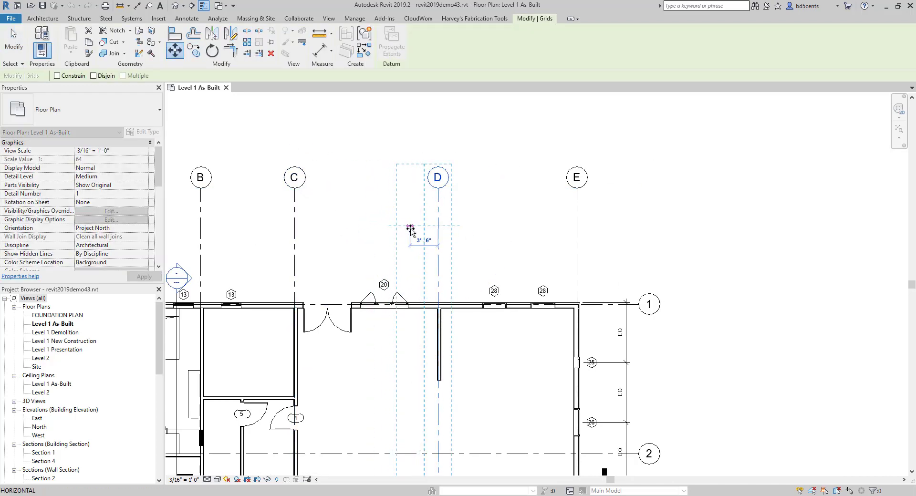
{"action": "left_click", "coordinate": [414, 227]}
{"action": "key", "text": "Escape"}
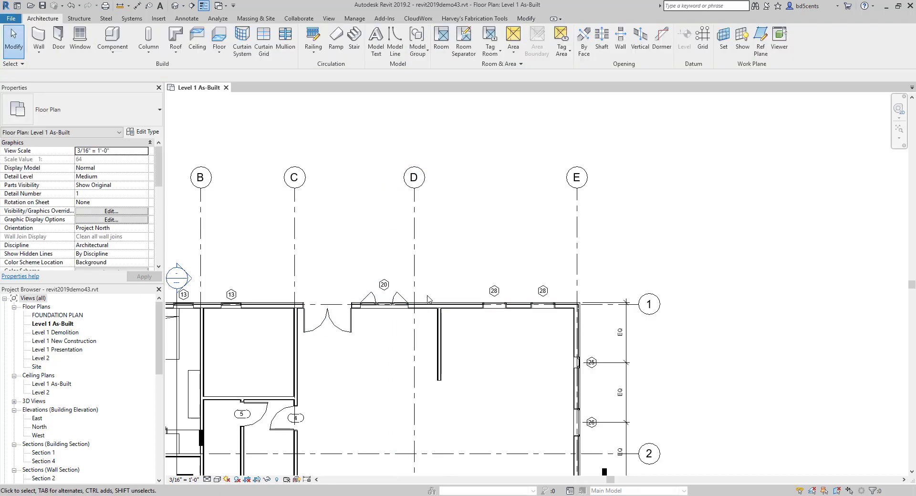
Step: Save the revit2019demo43 house model with its relocated grid line D and close it
{"action": "scroll", "coordinate": [428, 299], "scroll_direction": "down", "scroll_amount": 5}
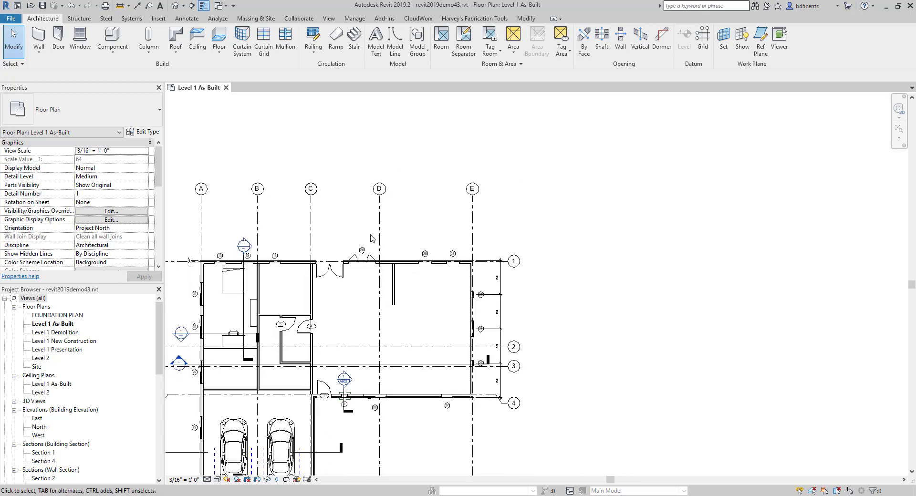
{"action": "scroll", "coordinate": [374, 239], "scroll_direction": "up", "scroll_amount": 2}
{"action": "scroll", "coordinate": [387, 246], "scroll_direction": "down", "scroll_amount": 3}
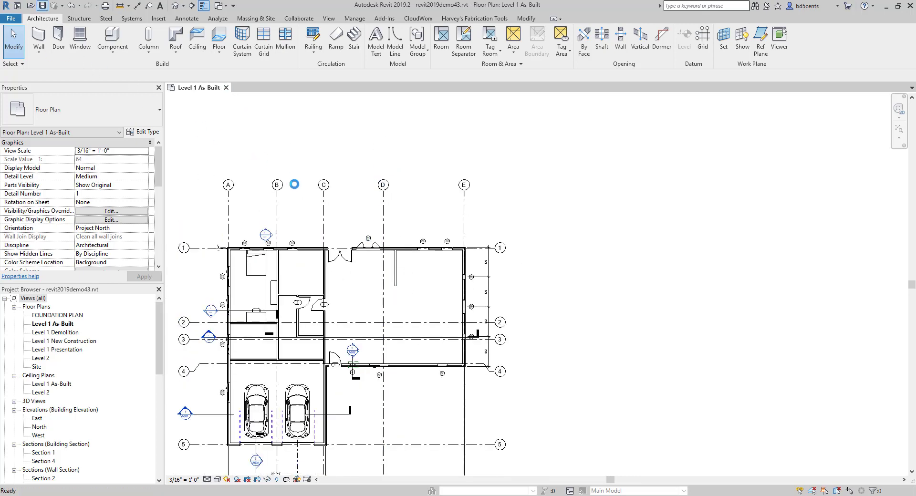
{"action": "left_click", "coordinate": [226, 87]}
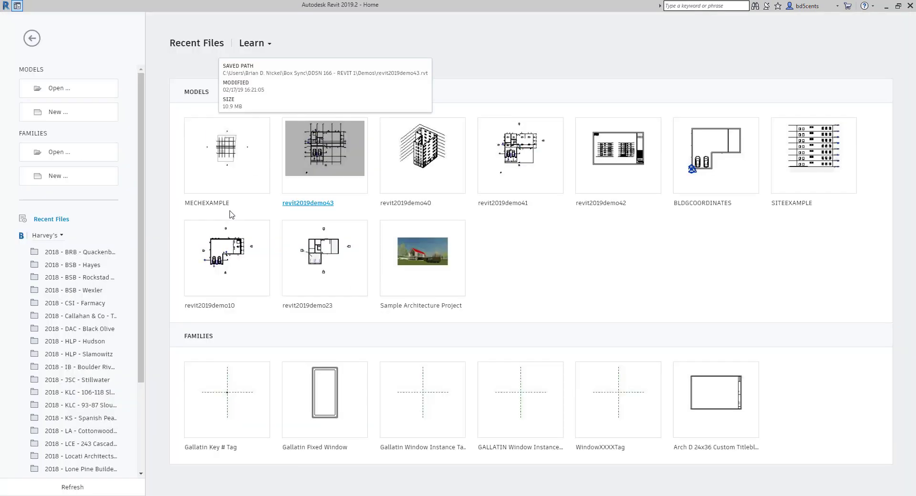
Step: Reopen MECHEXAMPLE, accepting the link warning, and run a coordination review on the linked house model
{"action": "left_click", "coordinate": [324, 184]}
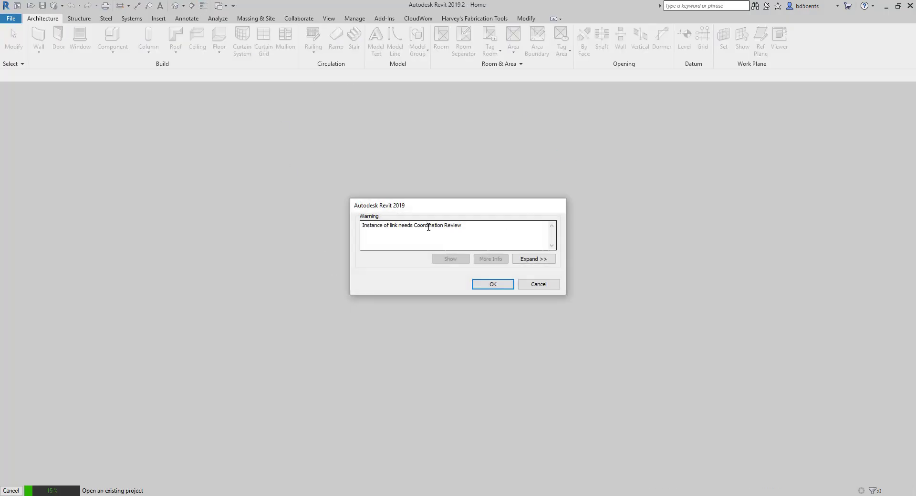
{"action": "left_click", "coordinate": [492, 285]}
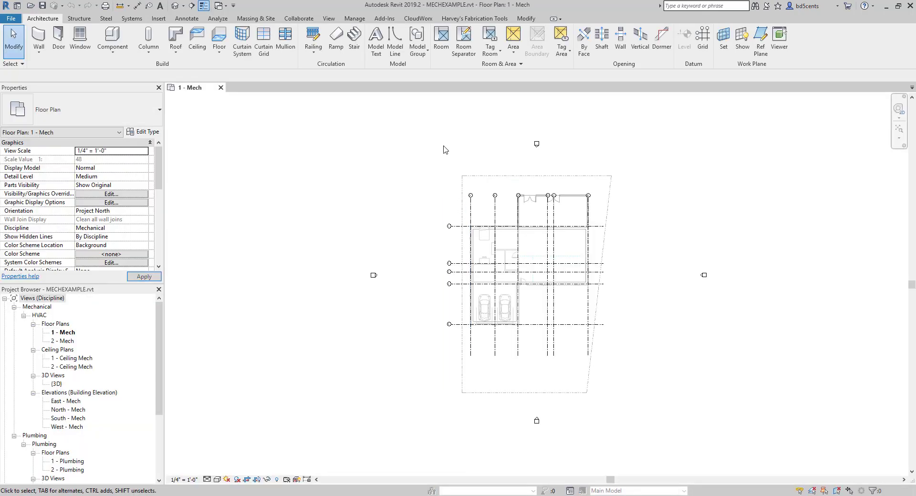
{"action": "left_click", "coordinate": [291, 19]}
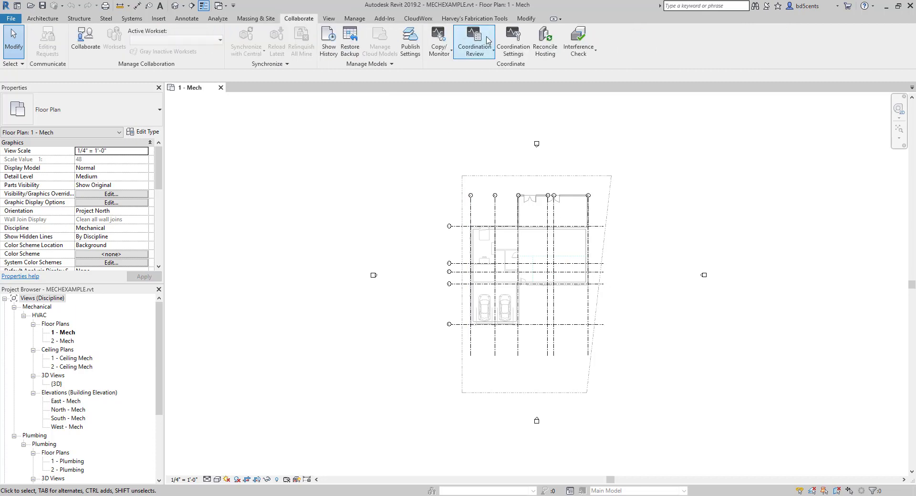
{"action": "left_click", "coordinate": [468, 51]}
{"action": "left_click", "coordinate": [496, 69]}
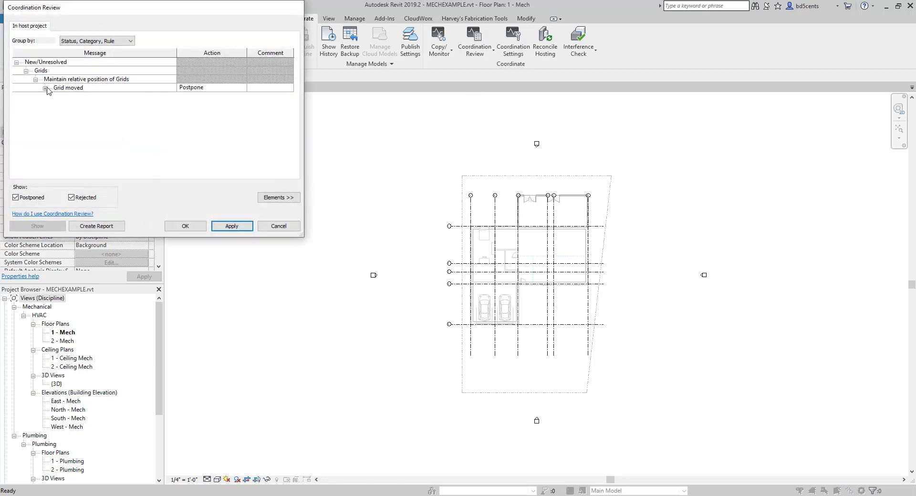
Step: Expand the Grid moved entry to its elements and show the host and linked D grid lines in the plan
{"action": "left_click", "coordinate": [45, 88]}
{"action": "scroll", "coordinate": [416, 178], "scroll_direction": "up", "scroll_amount": 4}
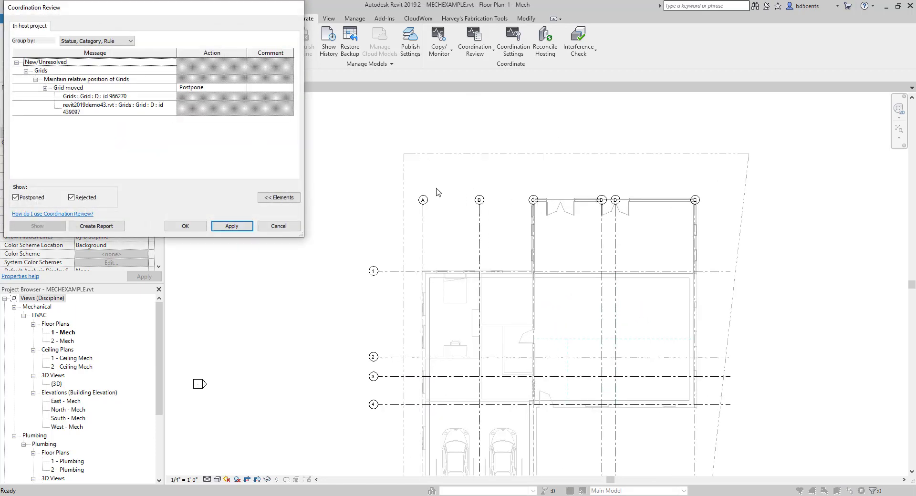
{"action": "left_click", "coordinate": [83, 90]}
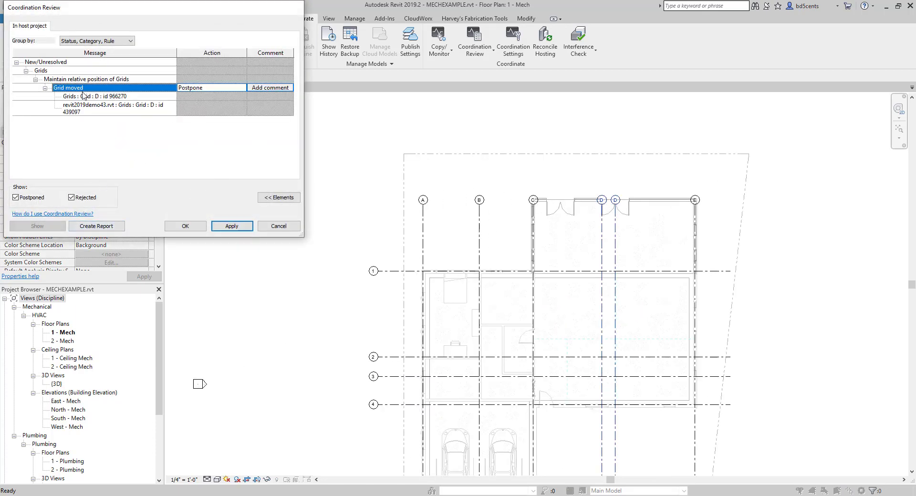
{"action": "left_click", "coordinate": [39, 227]}
{"action": "scroll", "coordinate": [559, 214], "scroll_direction": "up", "scroll_amount": 5}
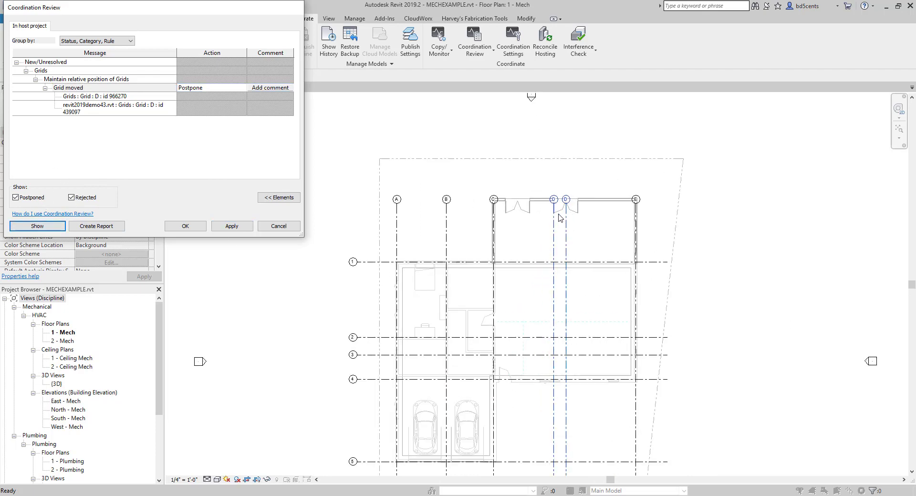
{"action": "scroll", "coordinate": [547, 210], "scroll_direction": "down", "scroll_amount": 5}
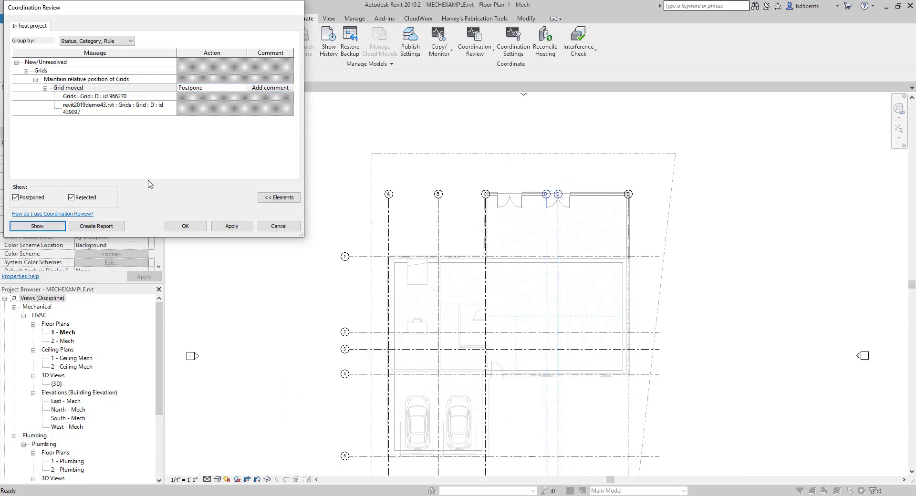
{"action": "scroll", "coordinate": [555, 210], "scroll_direction": "up", "scroll_amount": 5}
{"action": "scroll", "coordinate": [555, 210], "scroll_direction": "down", "scroll_amount": 3}
{"action": "scroll", "coordinate": [554, 211], "scroll_direction": "up", "scroll_amount": 2}
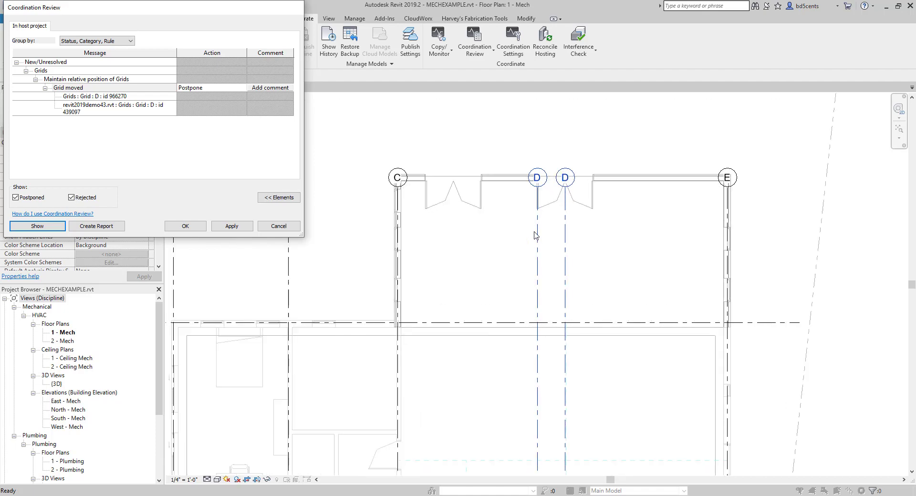
{"action": "scroll", "coordinate": [554, 211], "scroll_direction": "down", "scroll_amount": 2}
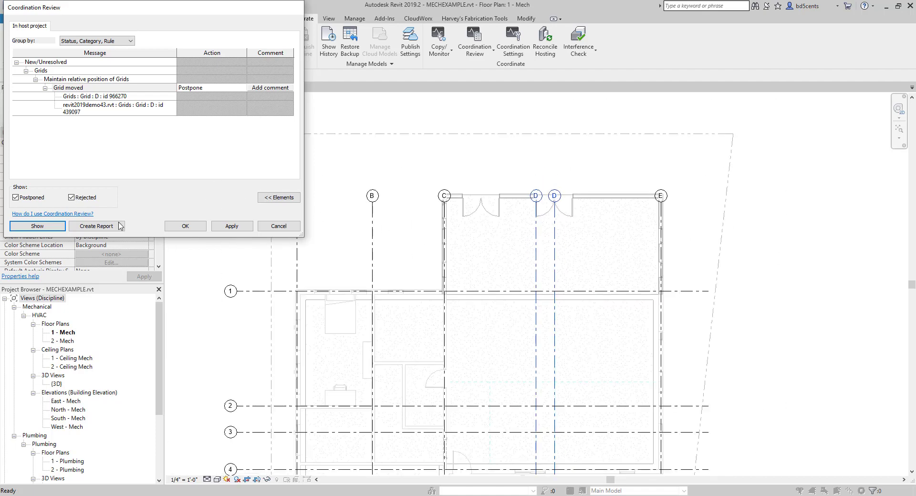
Step: Set the Grid moved entry's action to Modify Grid 'D', apply it, and close the coordination review
{"action": "left_click", "coordinate": [242, 88]}
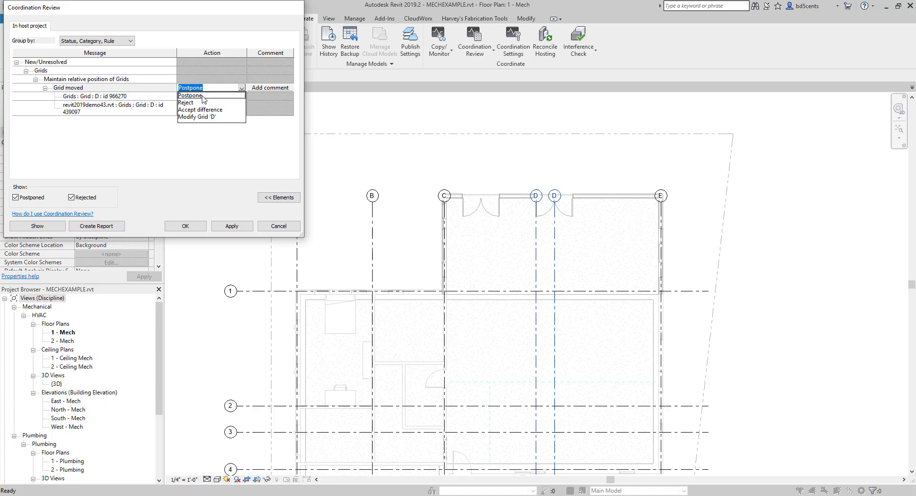
{"action": "left_click", "coordinate": [195, 118]}
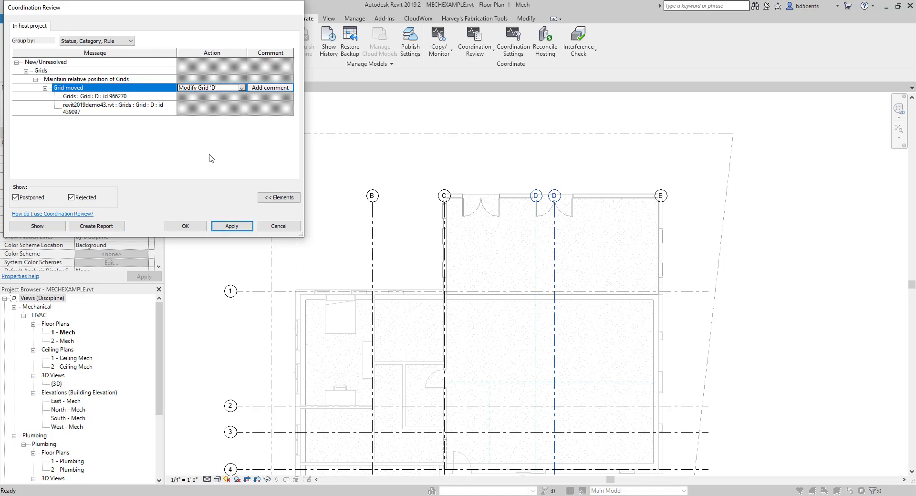
{"action": "left_click", "coordinate": [233, 227]}
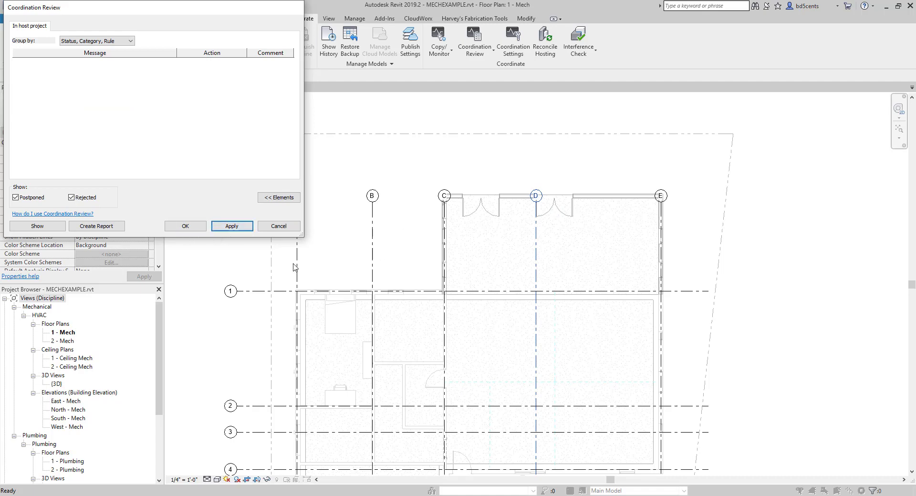
{"action": "left_click", "coordinate": [185, 225]}
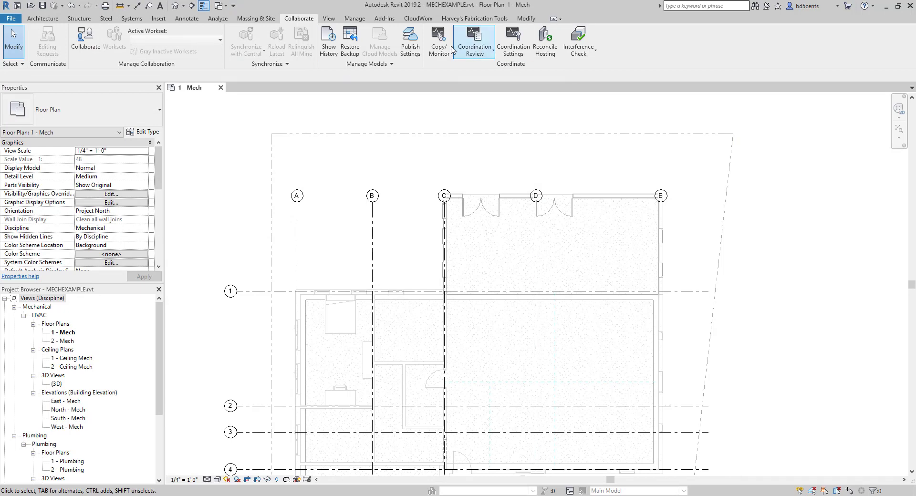
Step: Check the updated grid lines in the 1 - Mech plan and save the MECHEXAMPLE project
{"action": "scroll", "coordinate": [485, 243], "scroll_direction": "up", "scroll_amount": 1}
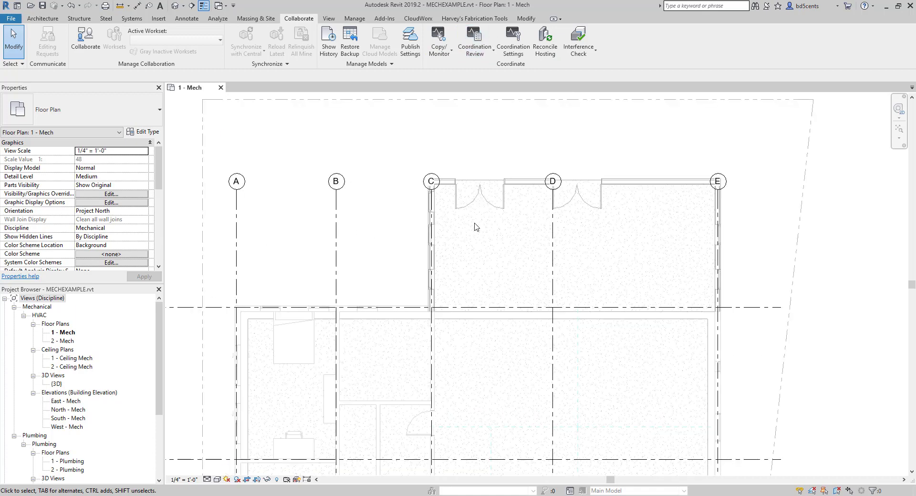
{"action": "scroll", "coordinate": [474, 239], "scroll_direction": "down", "scroll_amount": 3}
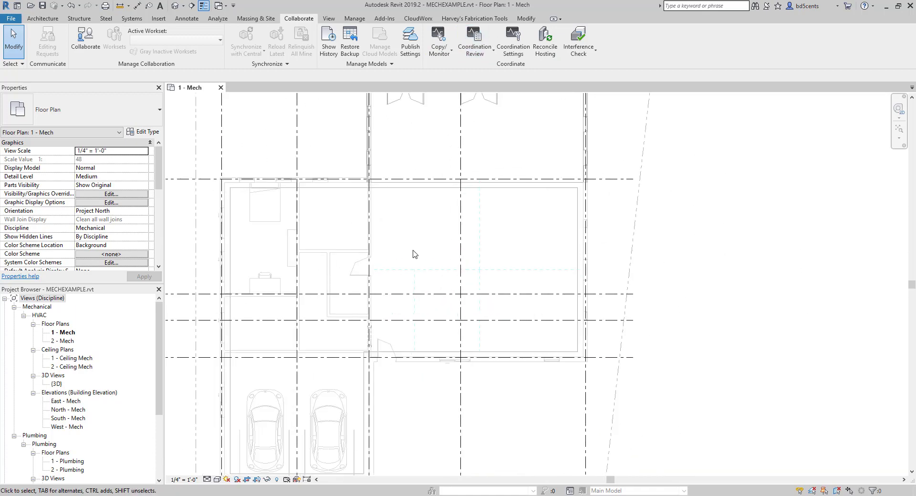
{"action": "scroll", "coordinate": [414, 256], "scroll_direction": "up", "scroll_amount": 3}
{"action": "scroll", "coordinate": [414, 256], "scroll_direction": "down", "scroll_amount": 5}
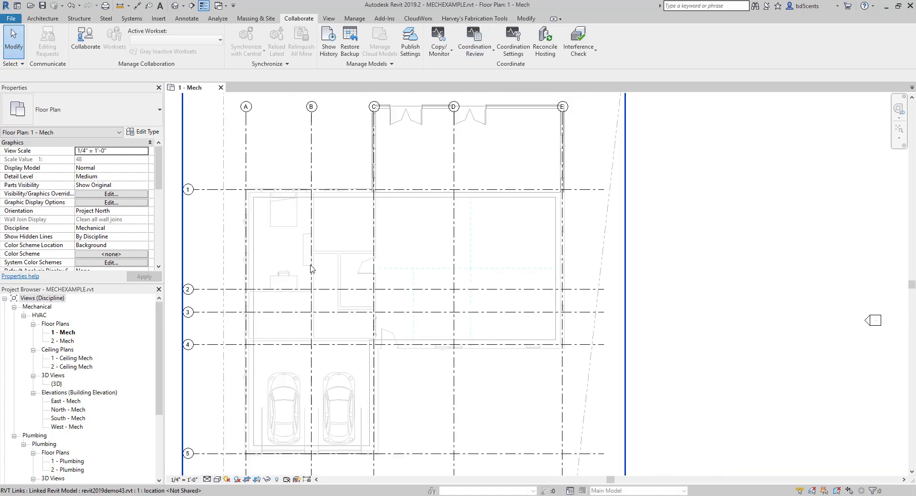
{"action": "scroll", "coordinate": [366, 266], "scroll_direction": "down", "scroll_amount": 1}
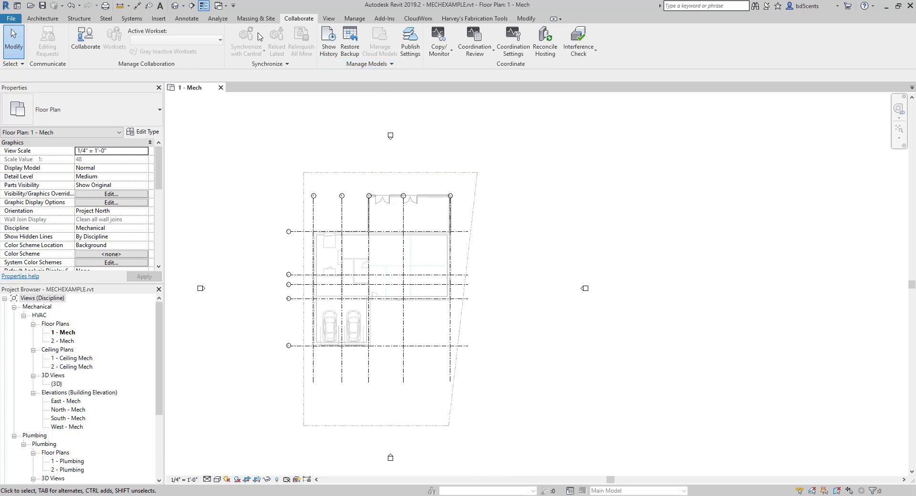
{"action": "left_click", "coordinate": [42, 6]}
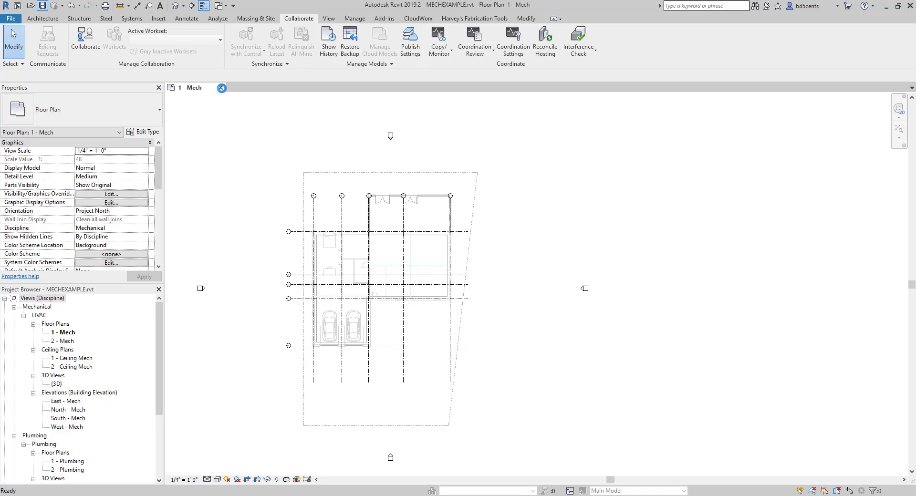